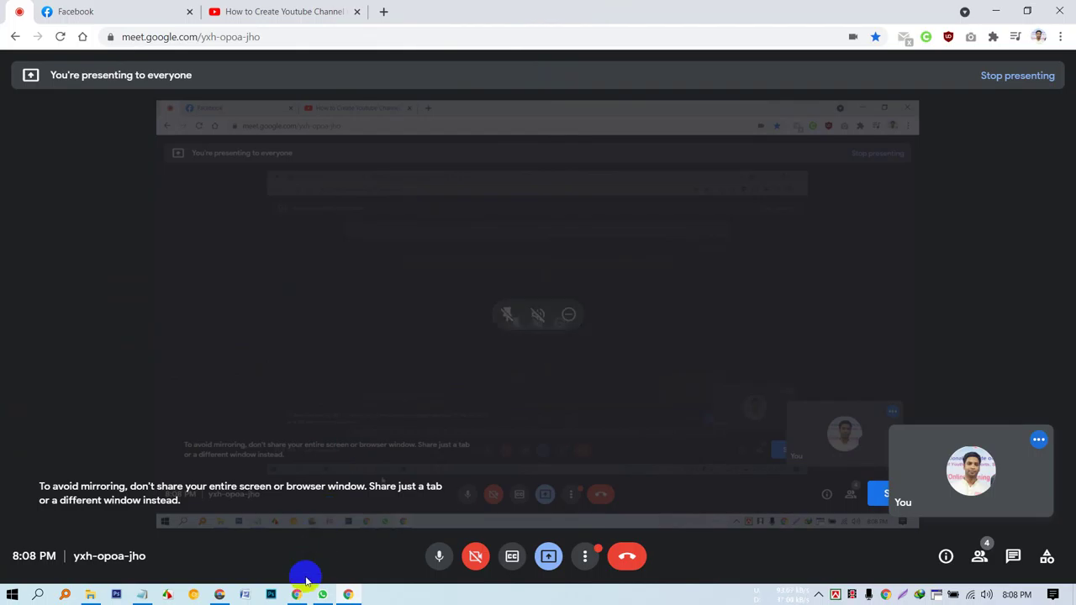
Step: Dismiss the screen recorder's window list and minimize the Meet call window to reveal YouTube Studio's Basic info
{"action": "left_click", "coordinate": [219, 594]}
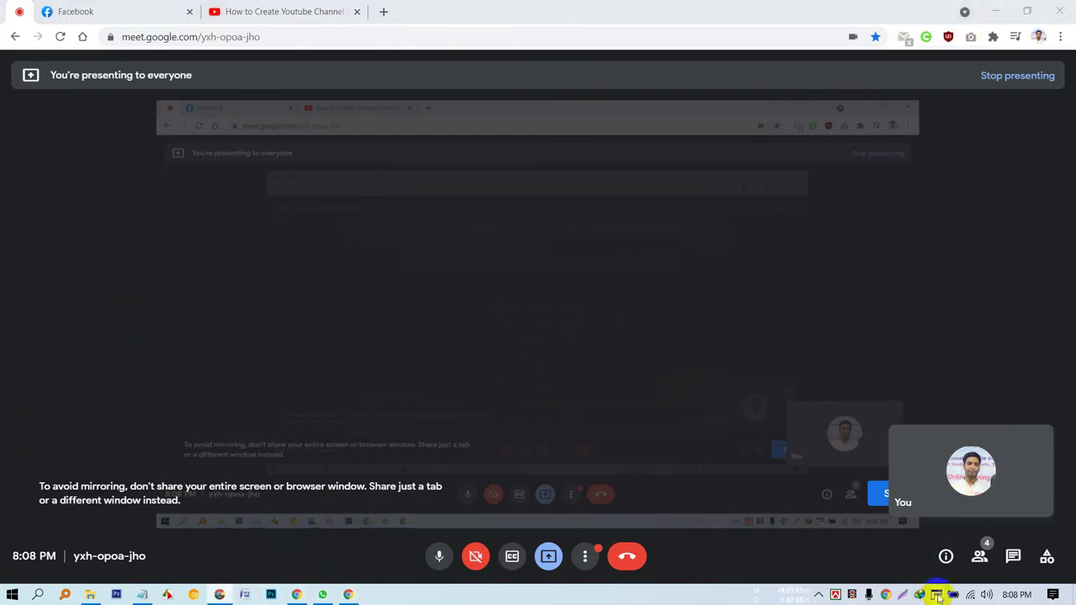
{"action": "right_click", "coordinate": [937, 595]}
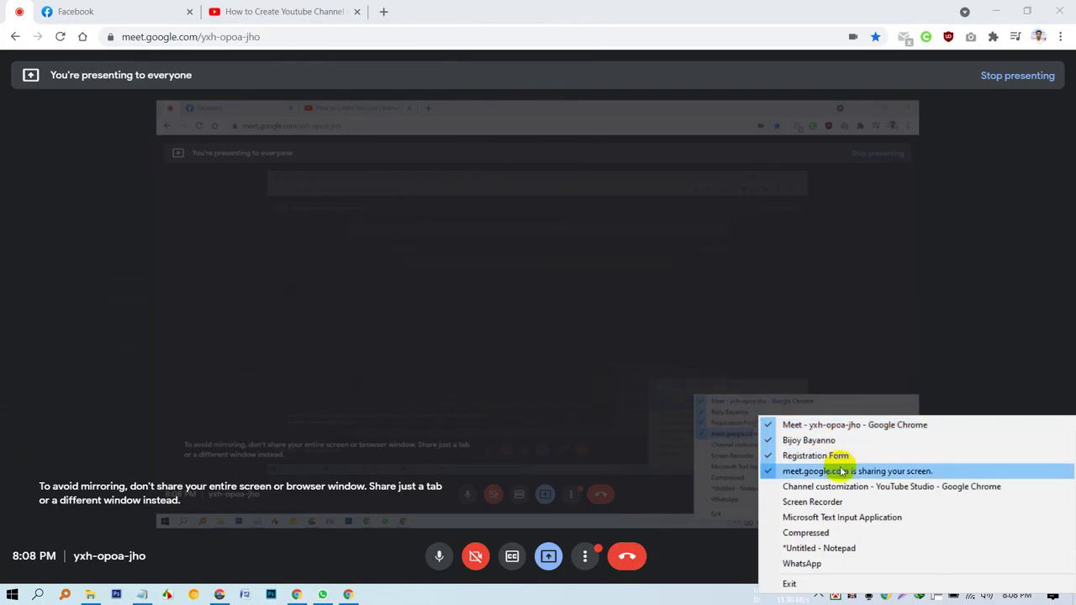
{"action": "left_click", "coordinate": [591, 591]}
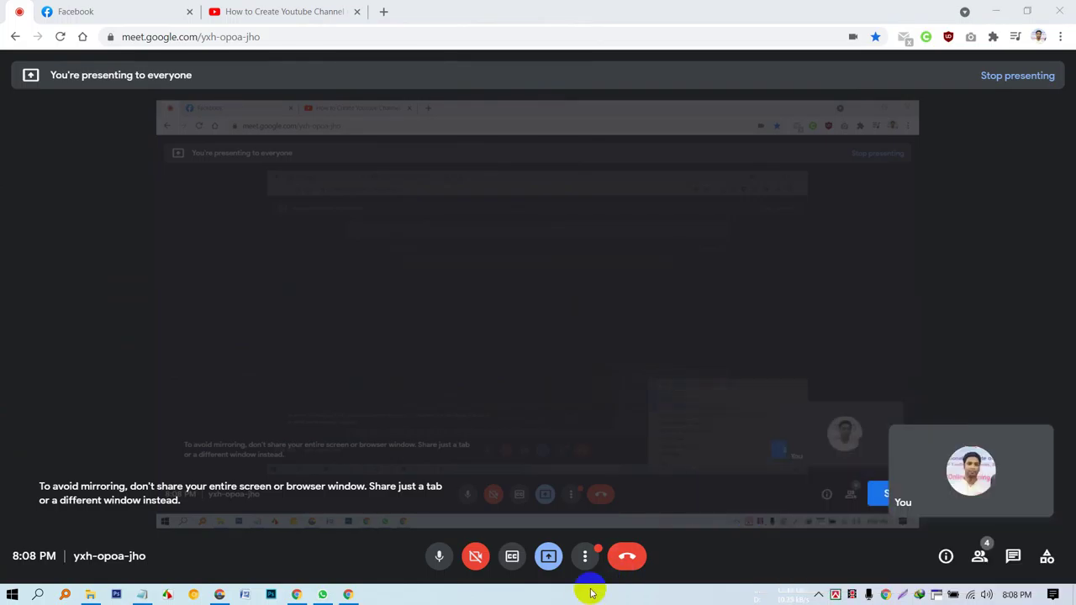
{"action": "left_click", "coordinate": [593, 559]}
{"action": "left_click", "coordinate": [555, 591]}
{"action": "left_click", "coordinate": [983, 163]}
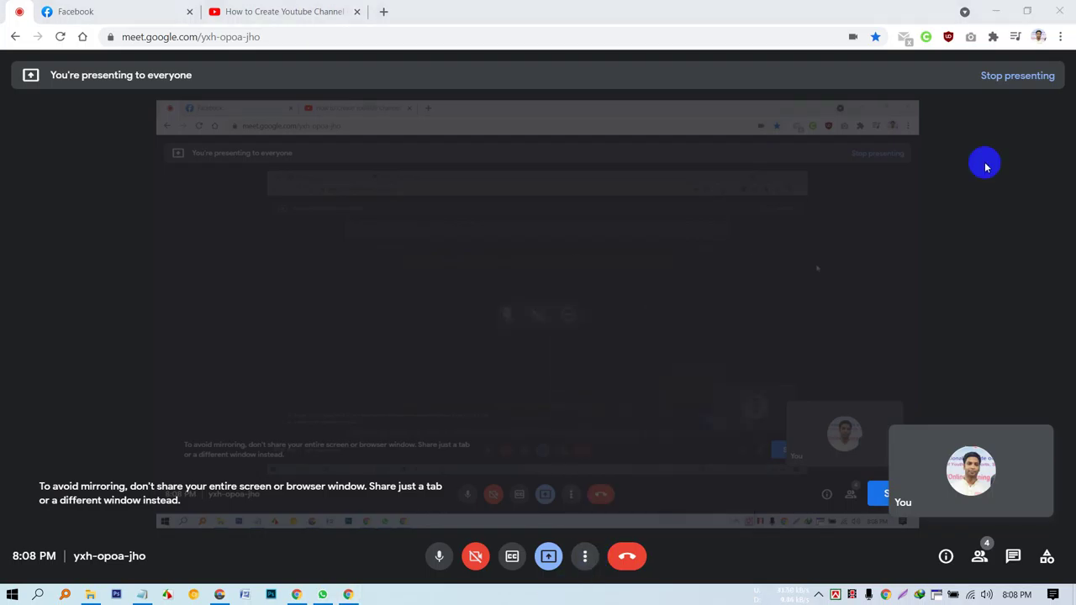
{"action": "left_click", "coordinate": [1002, 14]}
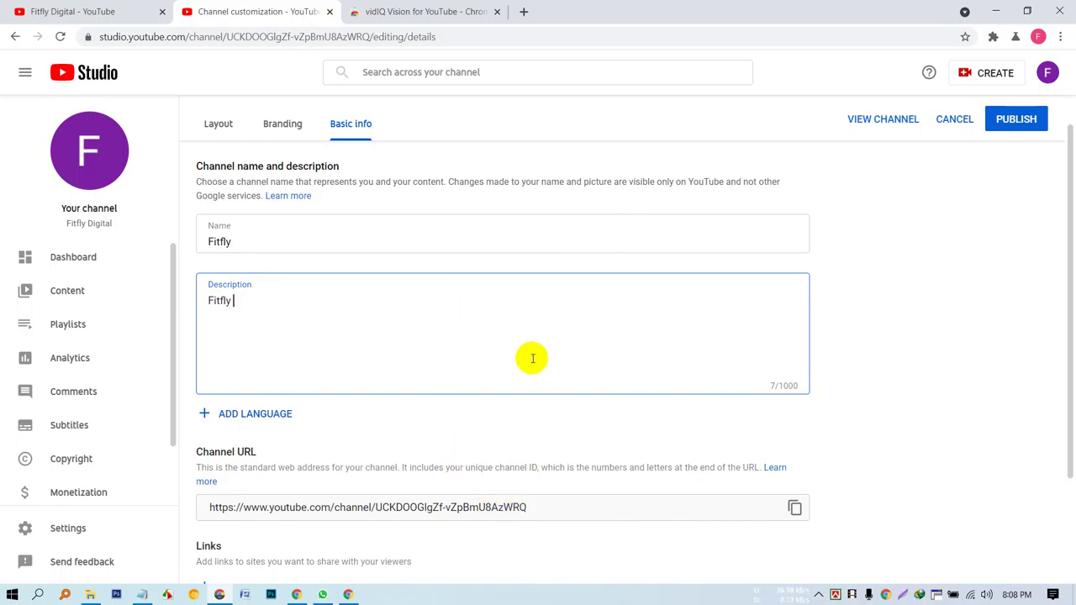
Step: Restore the Google Meet window and admit the waiting guest, bringing participants to 5
{"action": "scroll", "coordinate": [530, 361], "scroll_direction": "down", "scroll_amount": 2}
{"action": "scroll", "coordinate": [529, 367], "scroll_direction": "up", "scroll_amount": 3}
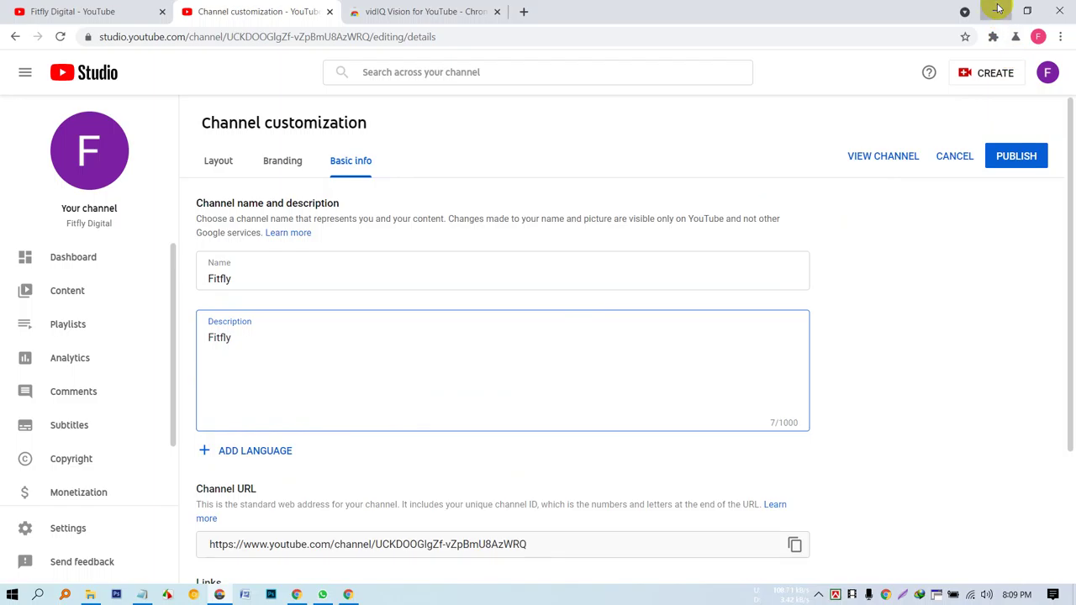
{"action": "left_click", "coordinate": [995, 11]}
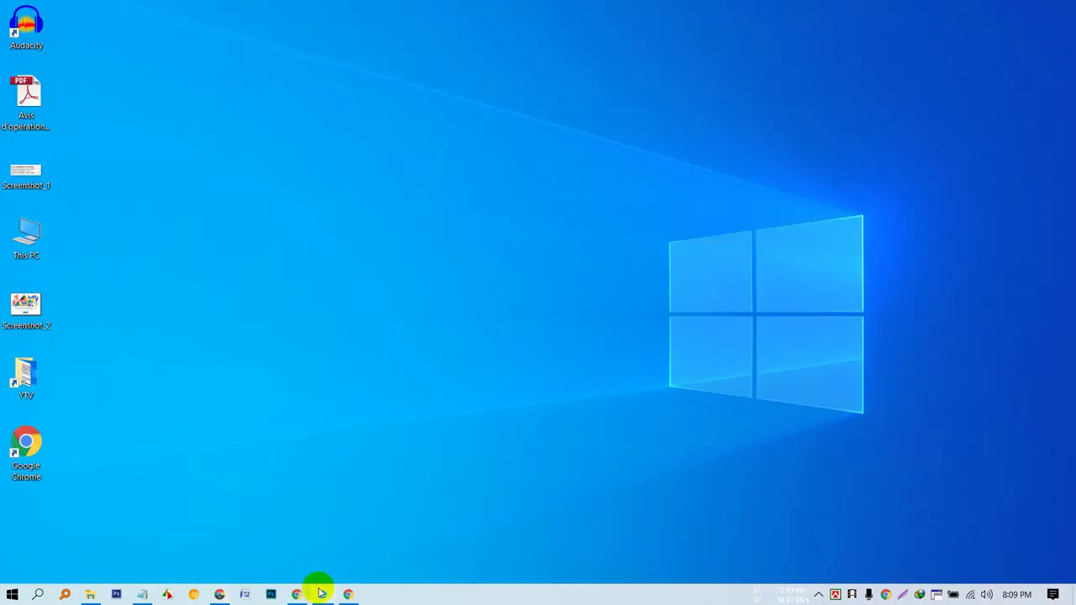
{"action": "left_click", "coordinate": [346, 591]}
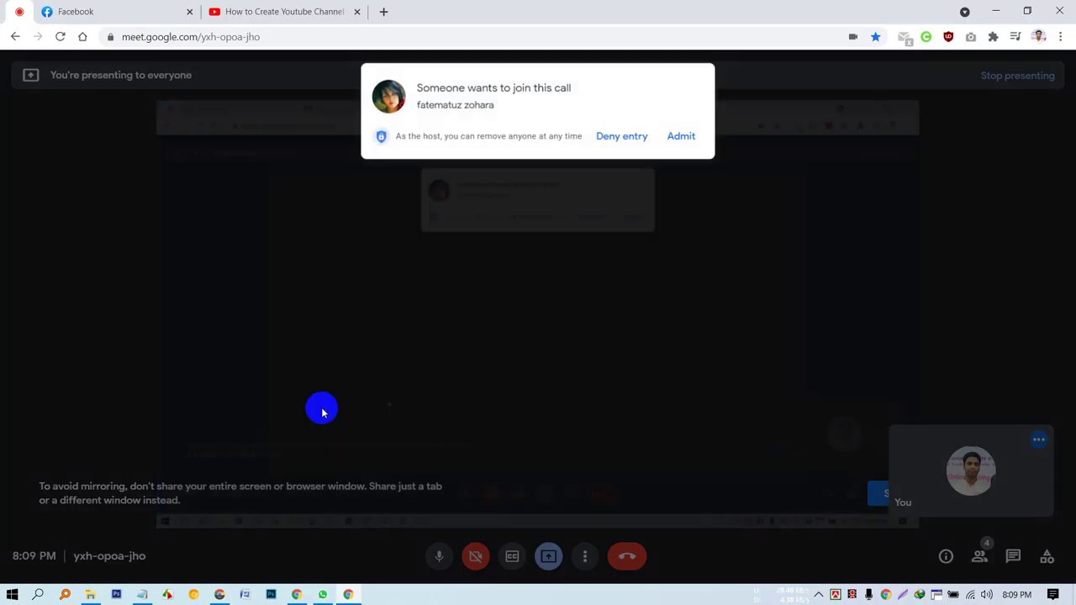
{"action": "left_click", "coordinate": [685, 136]}
Step: Minimize and restore the Meet window, then bring up the taskbar menu
{"action": "left_click", "coordinate": [995, 11]}
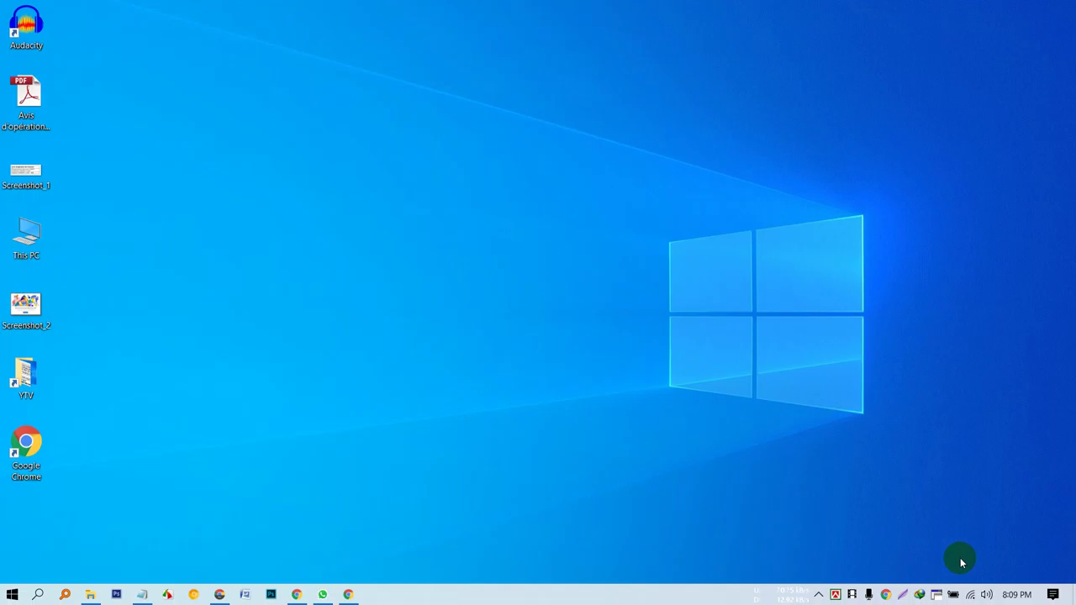
{"action": "left_click", "coordinate": [349, 593]}
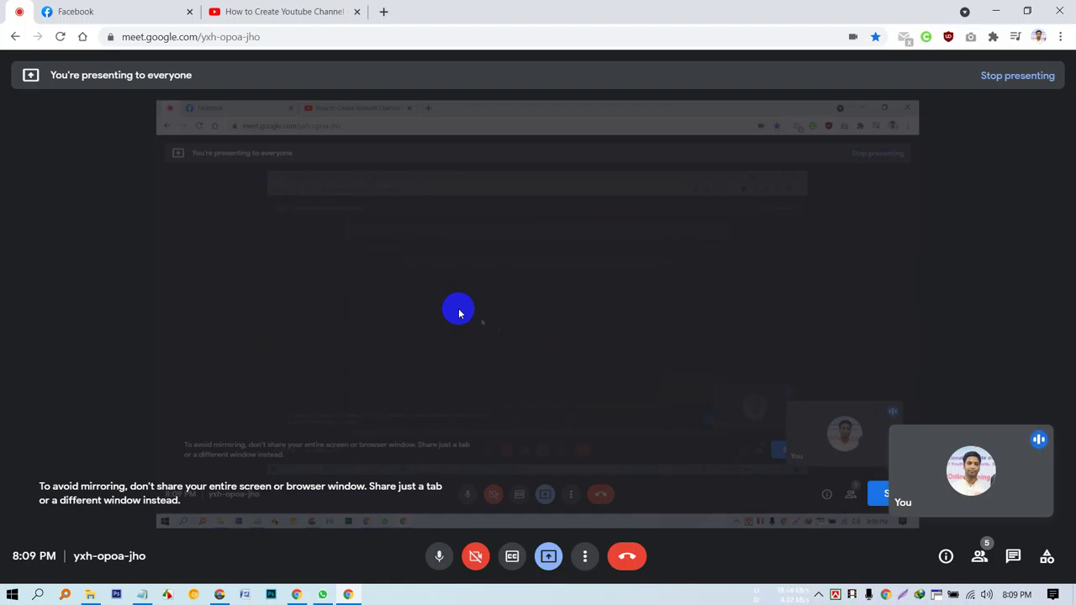
{"action": "right_click", "coordinate": [511, 598]}
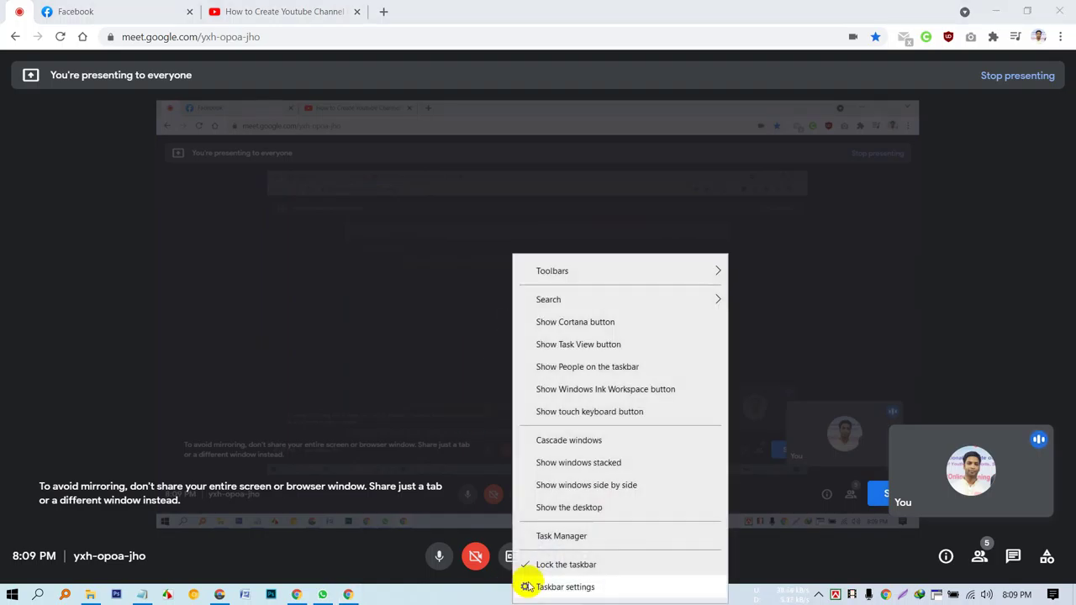
Step: Check memory usage (89%) in Task Manager's Performance view, close it, and hide the sharing notice
{"action": "left_click", "coordinate": [562, 536]}
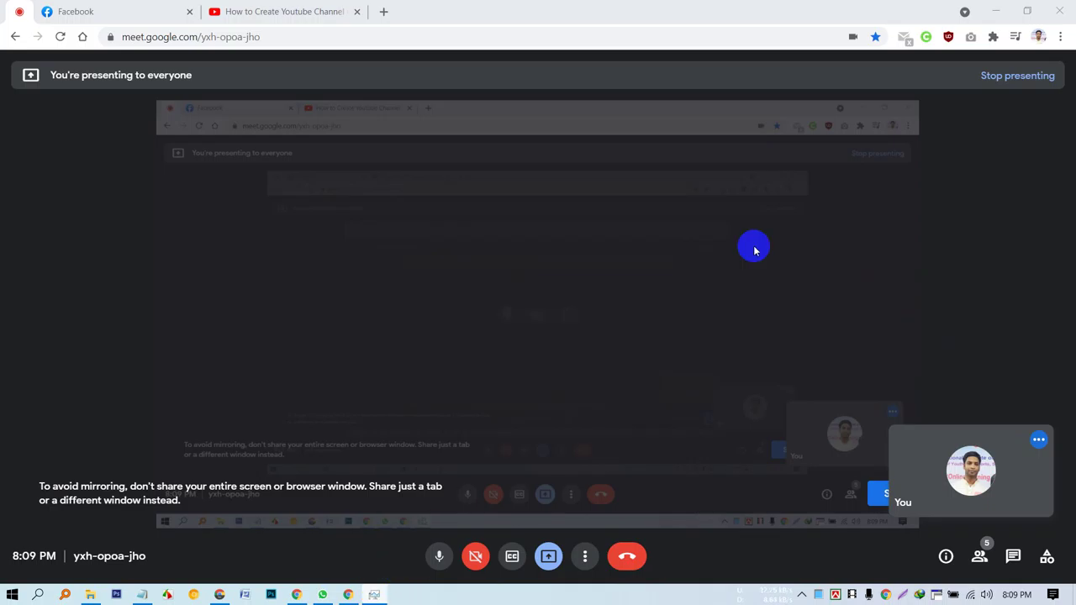
{"action": "left_click", "coordinate": [996, 11]}
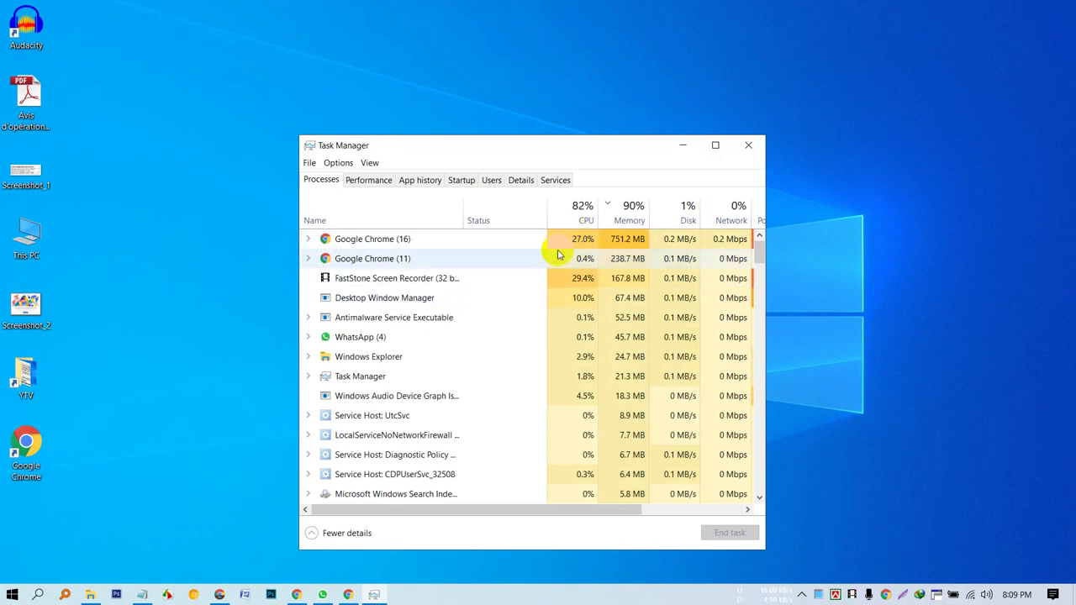
{"action": "left_click", "coordinate": [374, 180]}
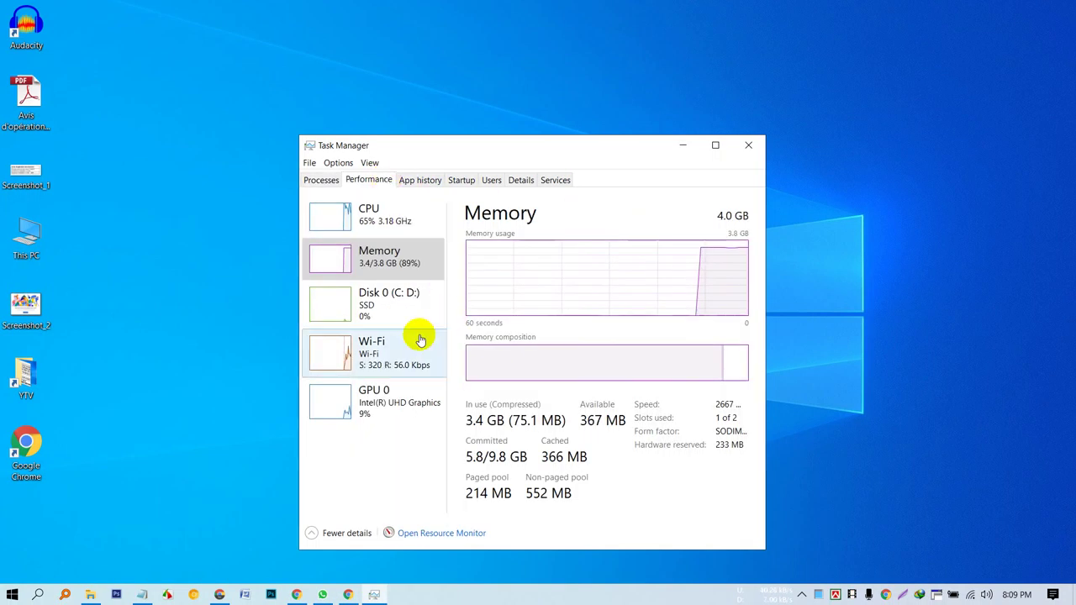
{"action": "left_click", "coordinate": [402, 264]}
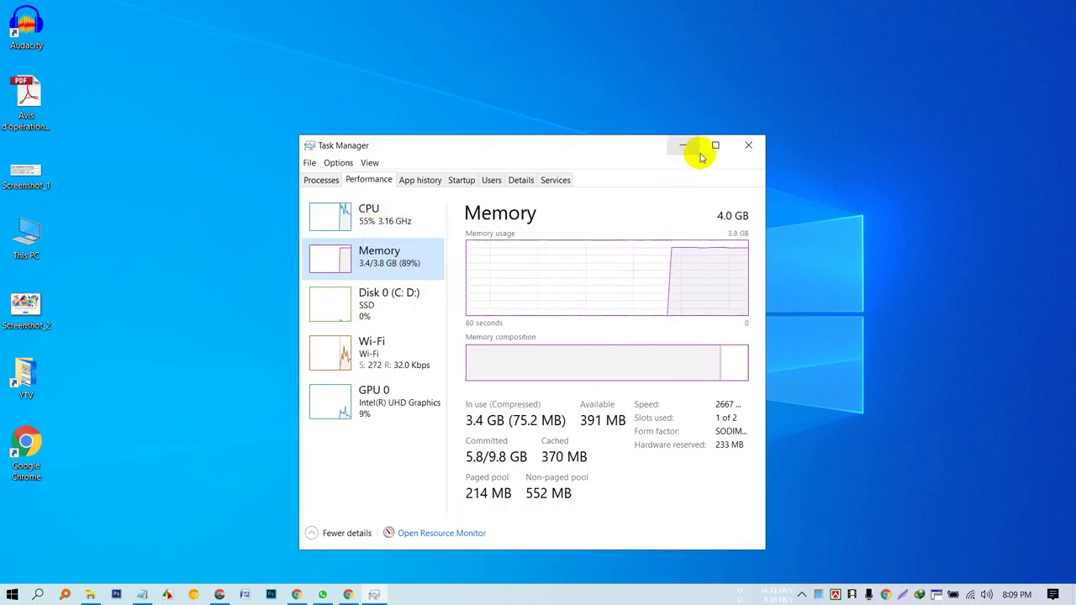
{"action": "left_click", "coordinate": [748, 147]}
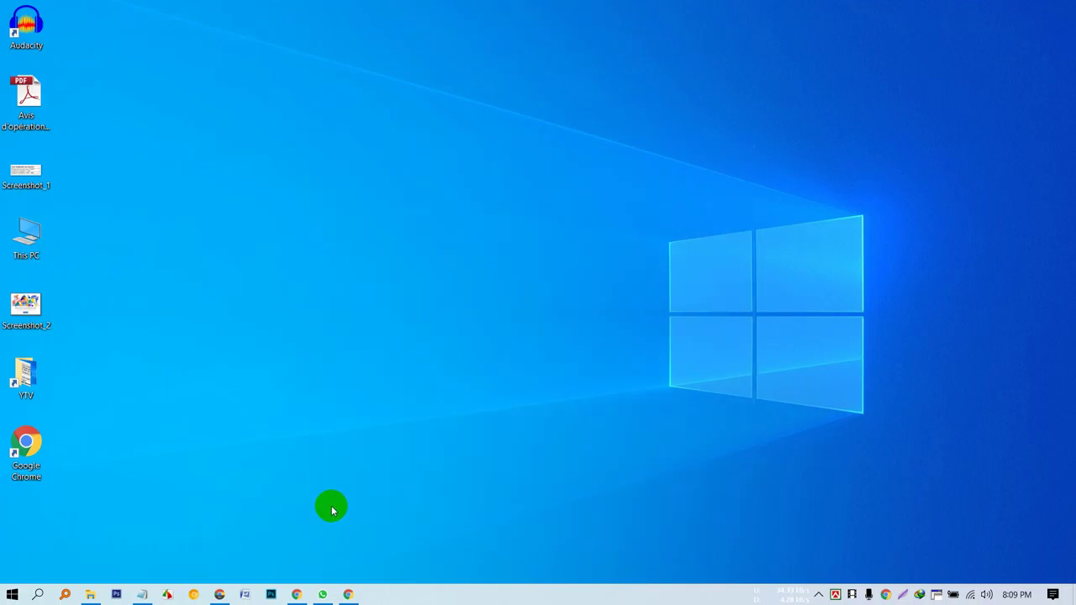
{"action": "left_click", "coordinate": [300, 594]}
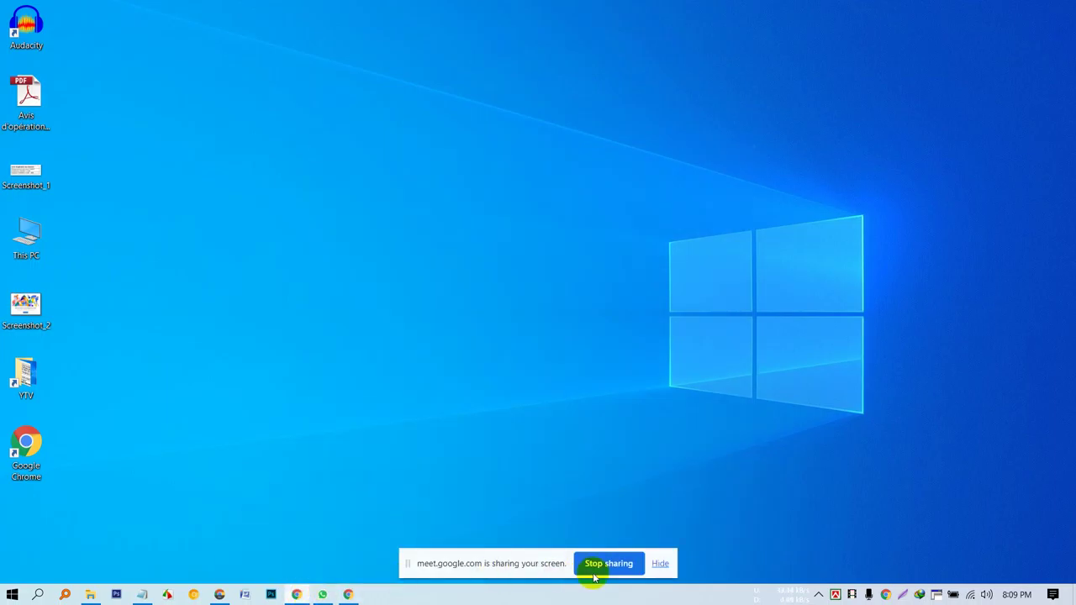
{"action": "left_click", "coordinate": [661, 564]}
Step: Type 'Fitfly is a tech related youtube channel. Fitfly helps you to learn about' into the Description
{"action": "left_click", "coordinate": [219, 595]}
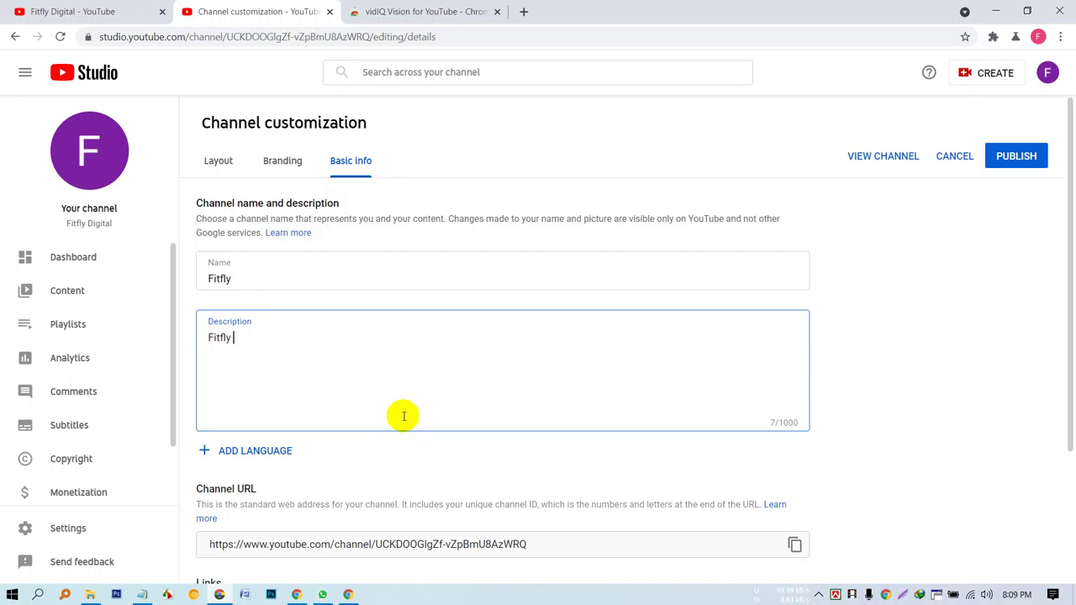
{"action": "type", "text": "is a"}
{"action": "type", "text": "teck=h"}
{"action": "key", "text": "BackSpace"}
{"action": "key", "text": "BackSpace"}
{"action": "type", "text": "h related yout"}
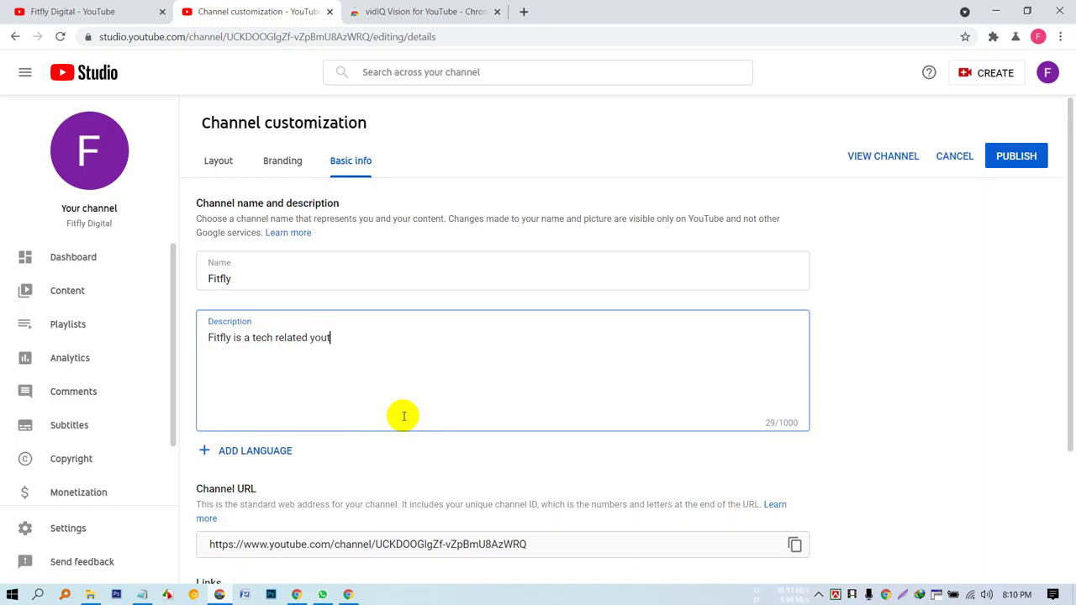
{"action": "type", "text": "ube ch"}
{"action": "type", "text": "ann"}
{"action": "type", "text": "el "}
{"action": "type", "text": ". "}
{"action": "type", "text": "."}
{"action": "type", "text": "Fitfly"}
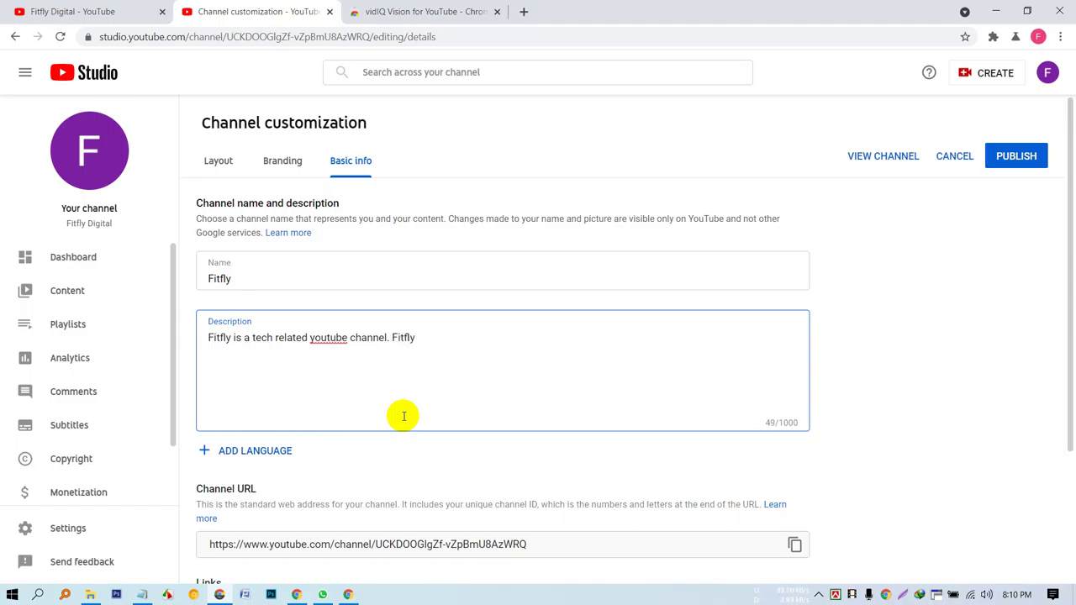
{"action": "type", "text": " helps you to"}
{"action": "type", "text": "learn abou"}
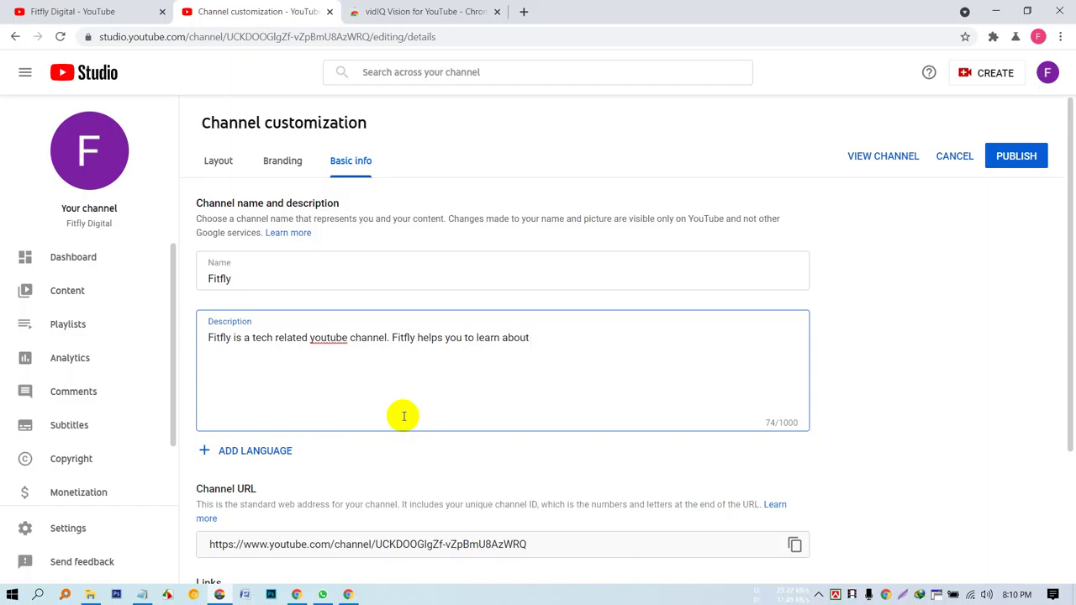
Step: Add 'technology and graphic design' to the description, correcting 'technologhy' to 'technology' via spelling suggestions
{"action": "type", "text": "technologhy and "}
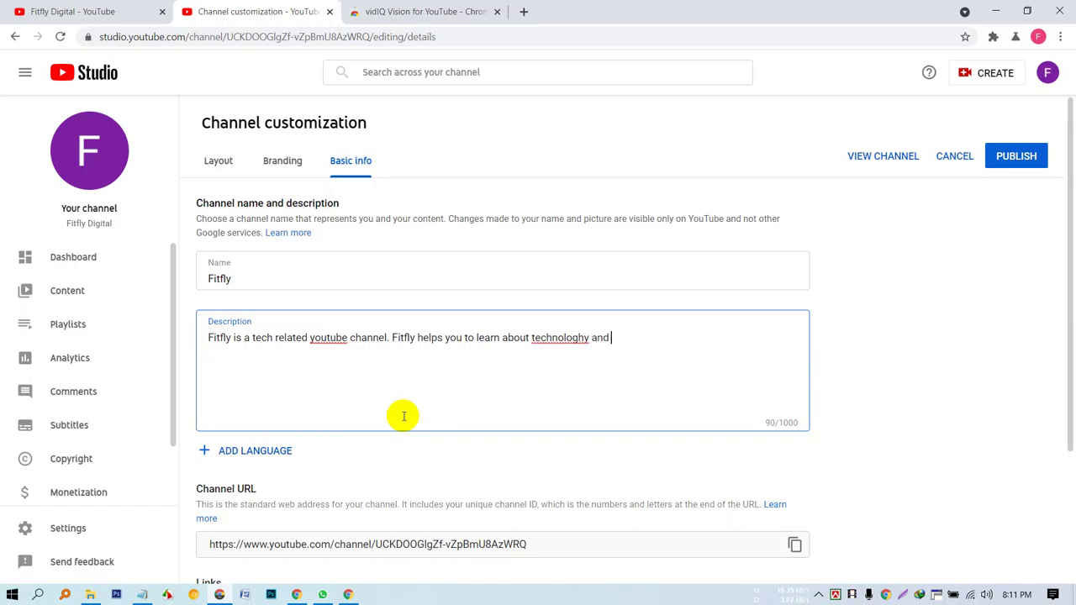
{"action": "type", "text": "graphic dei"}
{"action": "key", "text": "BackSpace"}
{"action": "type", "text": "sign"}
{"action": "right_click", "coordinate": [547, 339]}
{"action": "left_click", "coordinate": [655, 351]}
{"action": "left_click", "coordinate": [690, 345]}
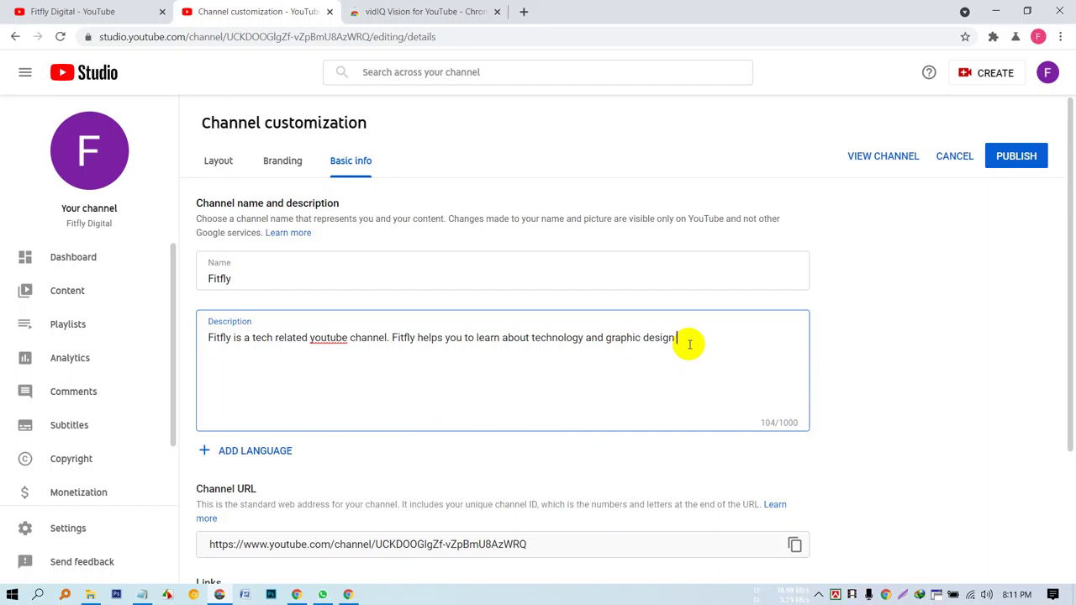
Step: End the description with a period, then add and delete an empty link row, leaving no extra link
{"action": "type", "text": "."}
{"action": "scroll", "coordinate": [683, 345], "scroll_direction": "down", "scroll_amount": 2}
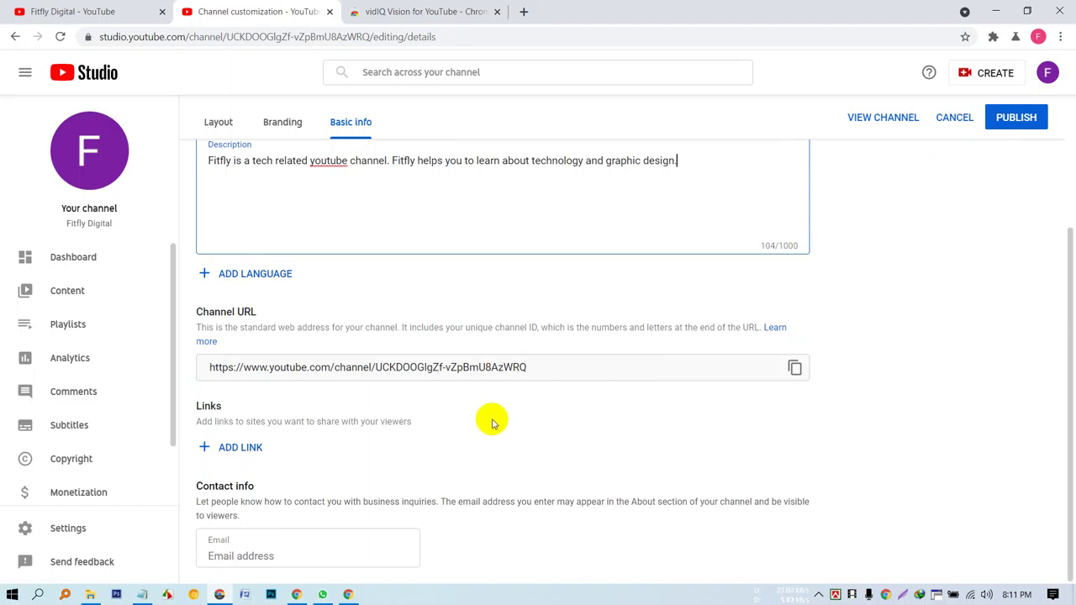
{"action": "left_click", "coordinate": [239, 448]}
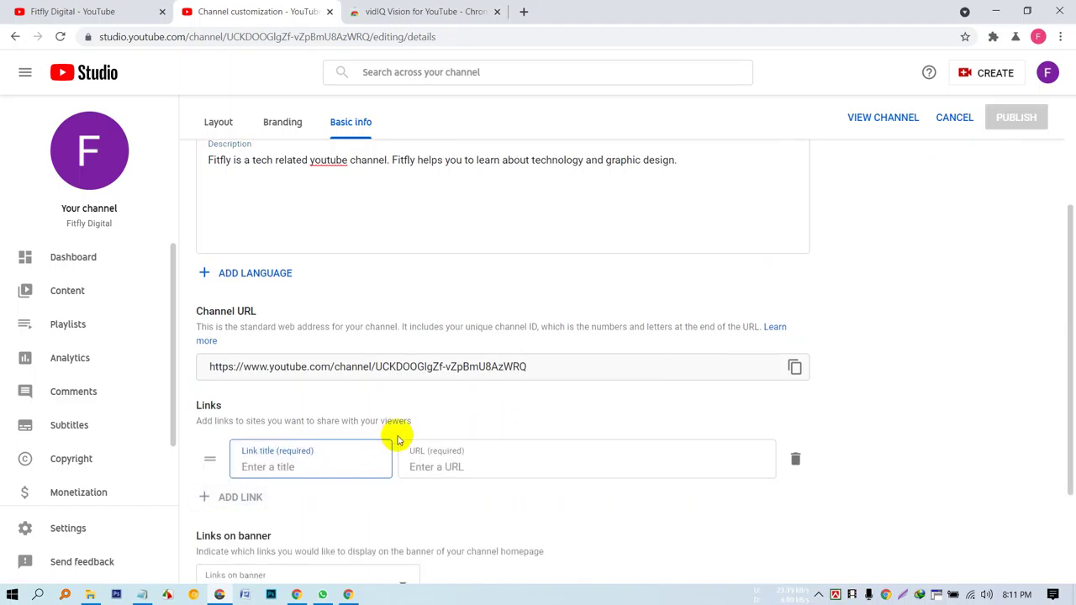
{"action": "scroll", "coordinate": [396, 438], "scroll_direction": "down", "scroll_amount": 1}
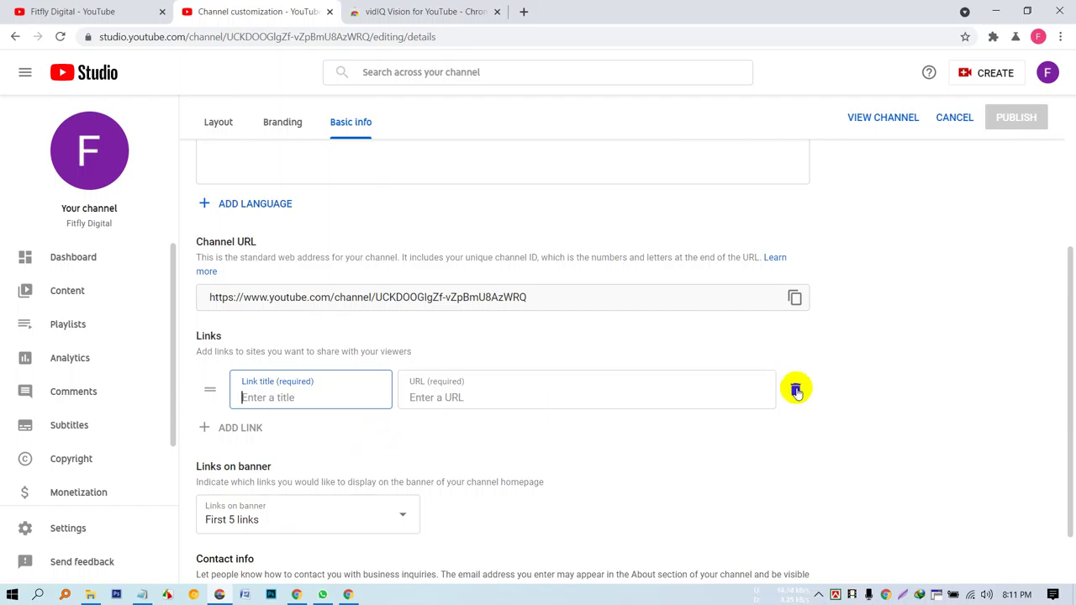
{"action": "left_click", "coordinate": [795, 389]}
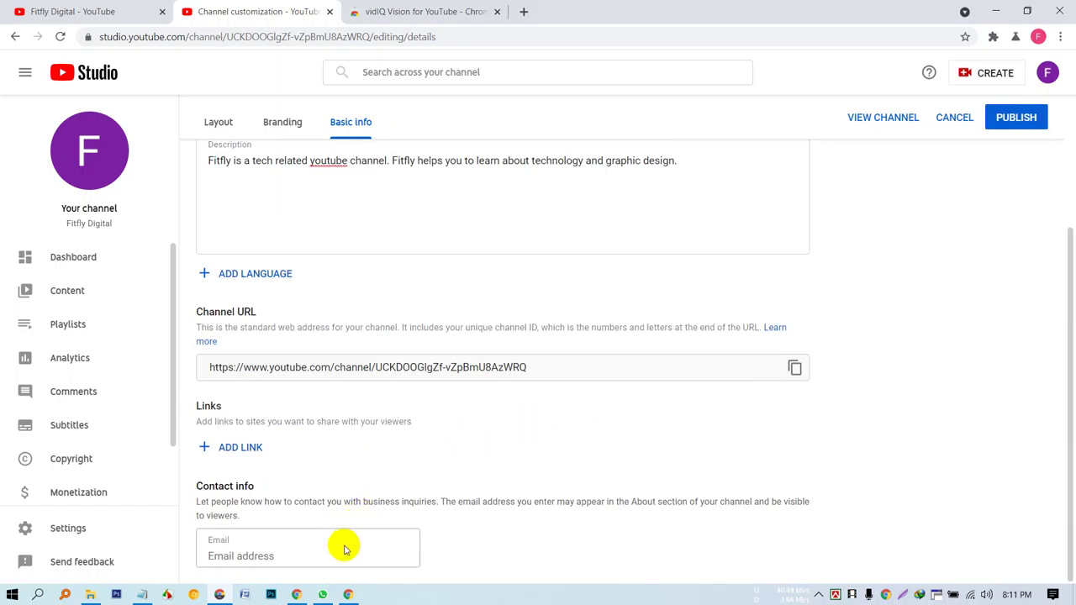
Step: Enter the channel's business contact e-mail address in the Email field under Contact info
{"action": "left_click", "coordinate": [253, 553]}
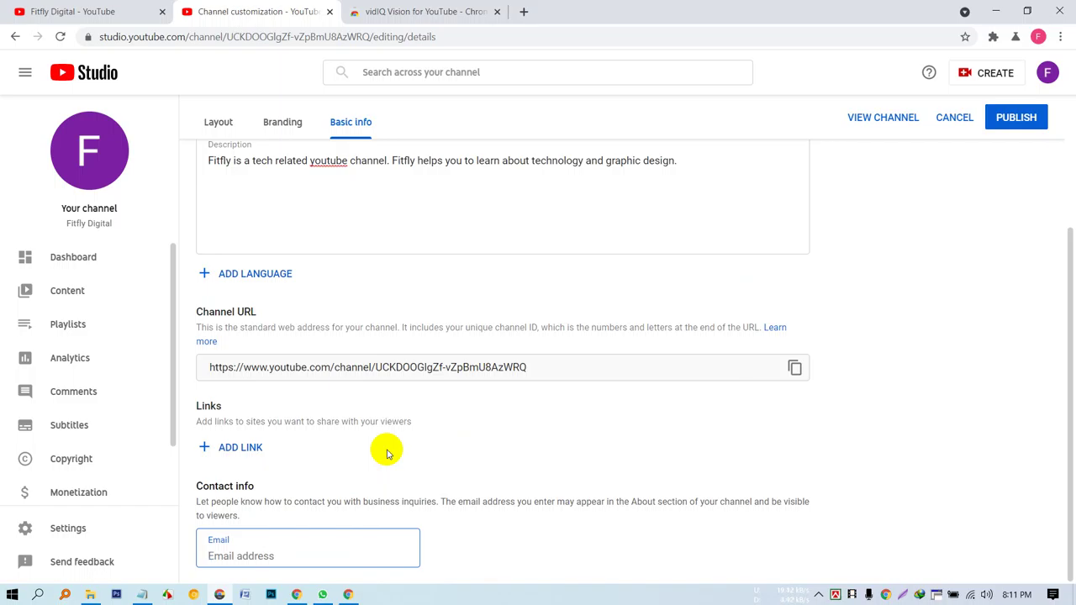
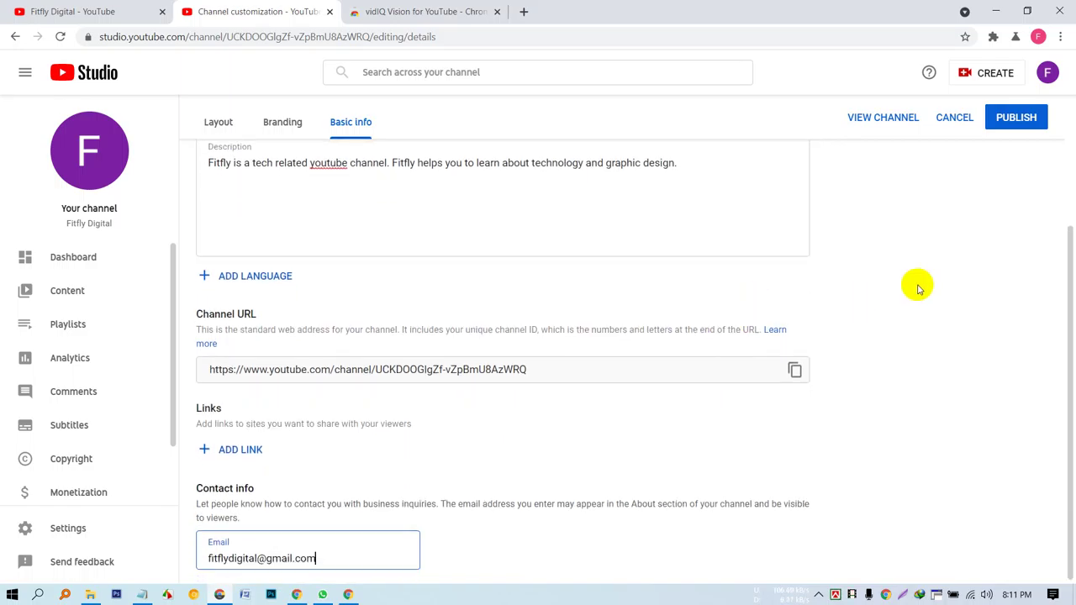
{"action": "scroll", "coordinate": [916, 286], "scroll_direction": "up", "scroll_amount": 3}
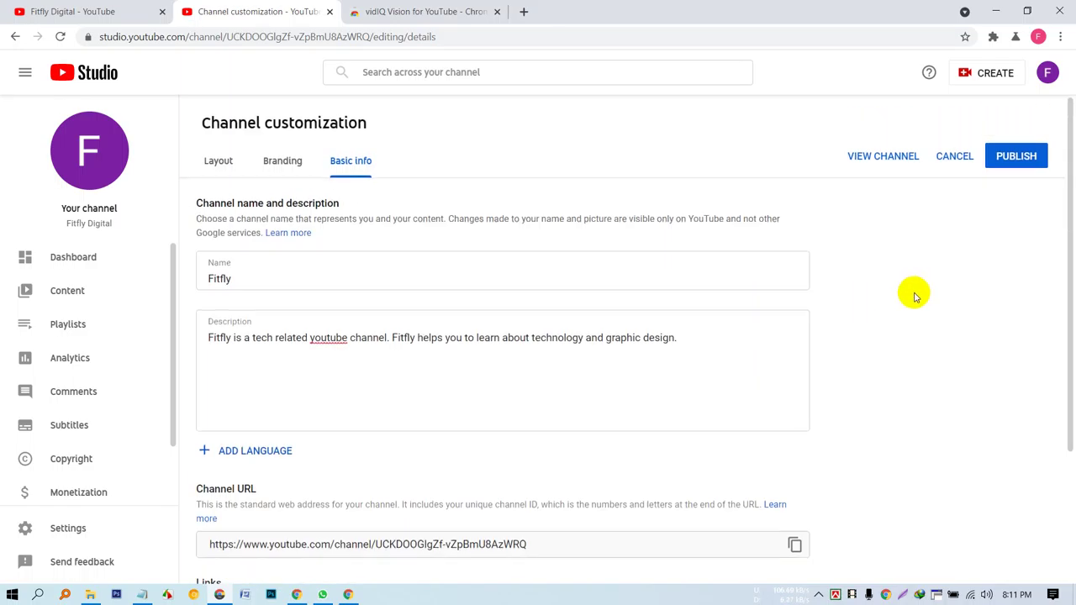
Step: Publish the Basic info edits and switch to the vidIQ Vision for YouTube Web Store tab
{"action": "left_click", "coordinate": [1016, 157]}
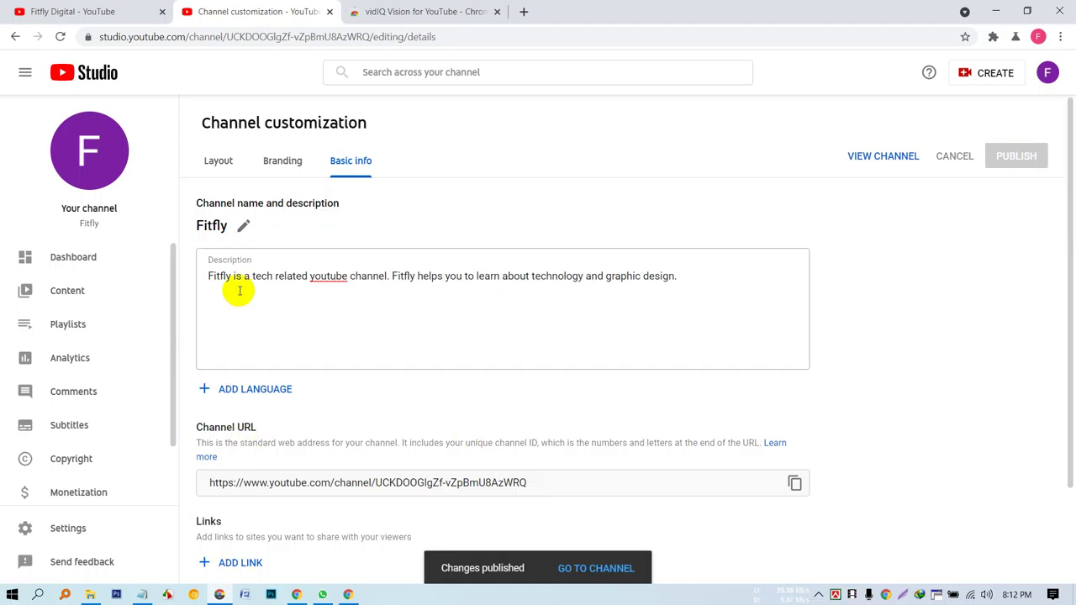
{"action": "scroll", "coordinate": [244, 290], "scroll_direction": "down", "scroll_amount": 1}
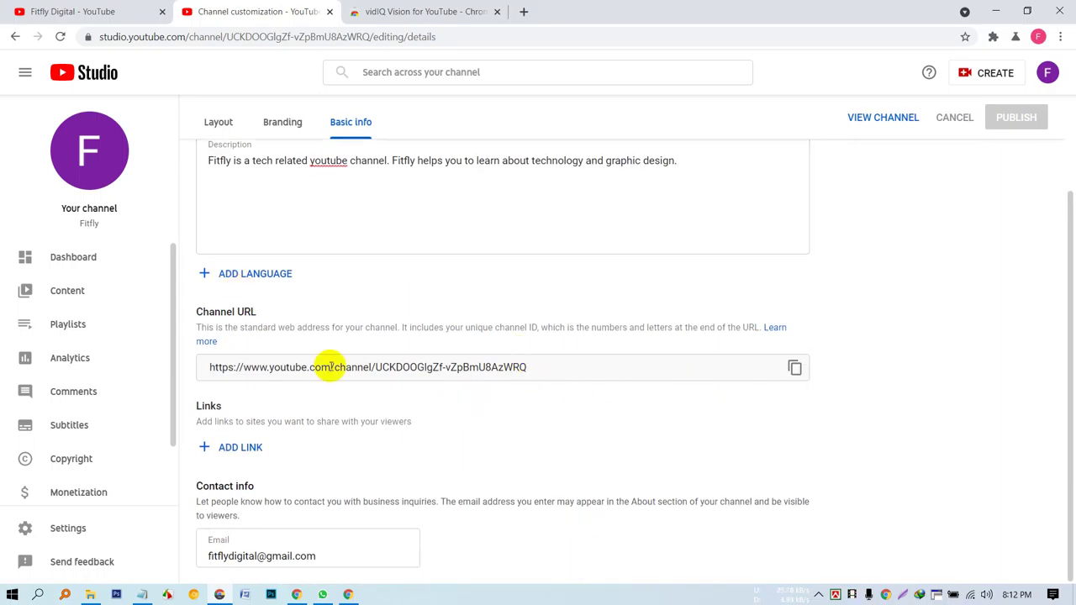
{"action": "scroll", "coordinate": [387, 243], "scroll_direction": "up", "scroll_amount": 1}
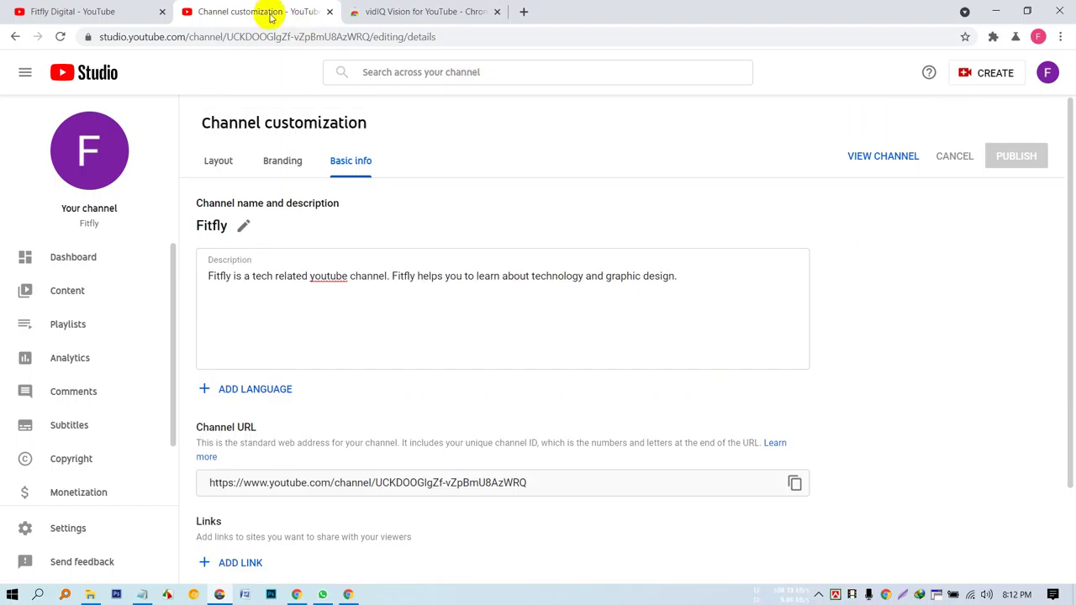
{"action": "left_click", "coordinate": [454, 14]}
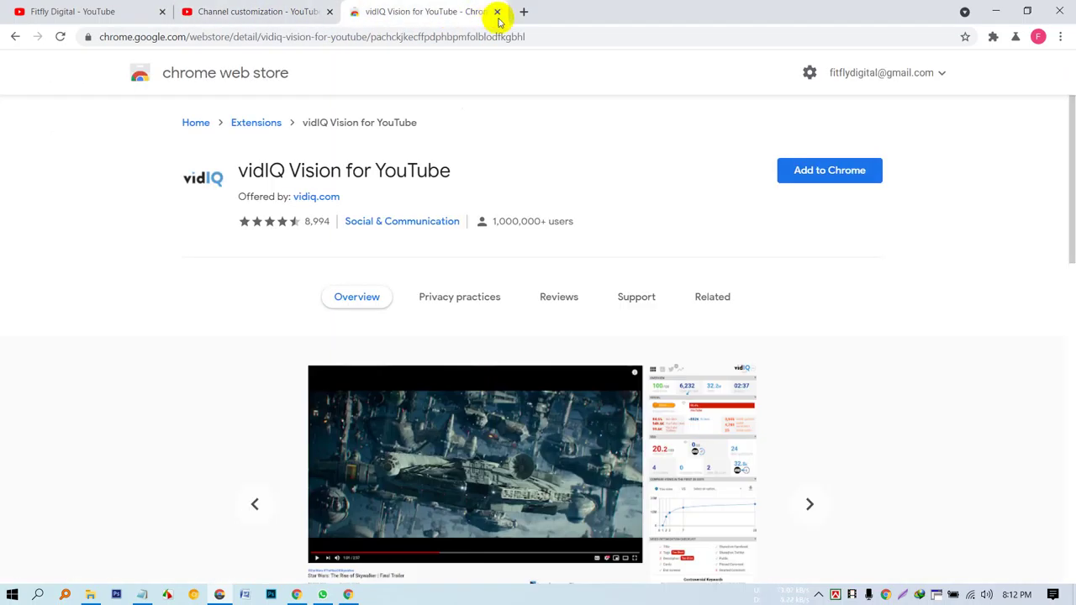
{"action": "scroll", "coordinate": [894, 348], "scroll_direction": "down", "scroll_amount": 5}
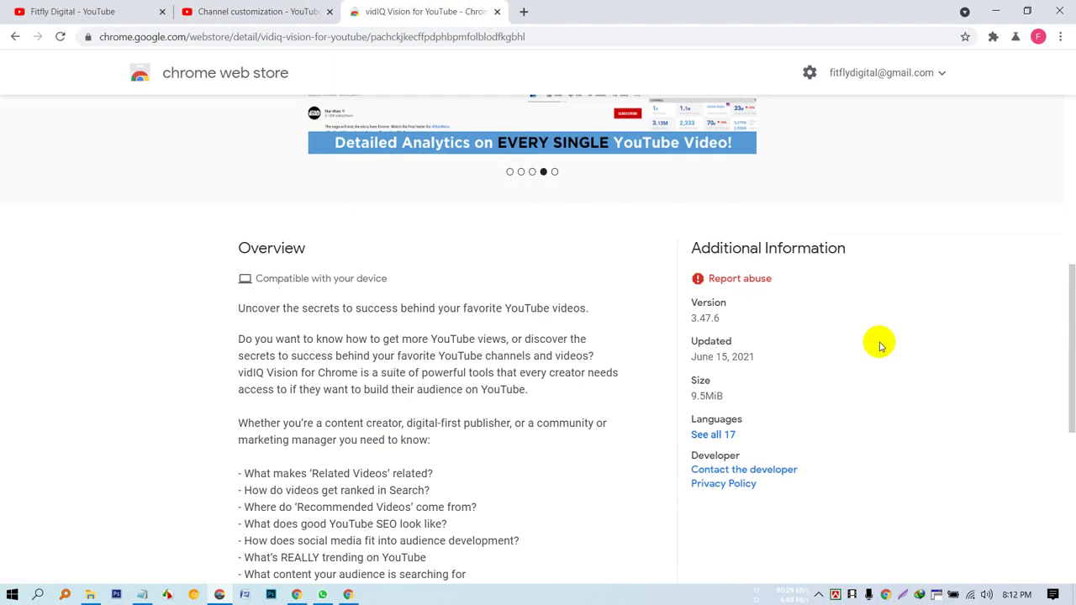
Step: Add the vidIQ Vision for YouTube extension to Chrome and confirm the installation
{"action": "scroll", "coordinate": [880, 345], "scroll_direction": "up", "scroll_amount": 5}
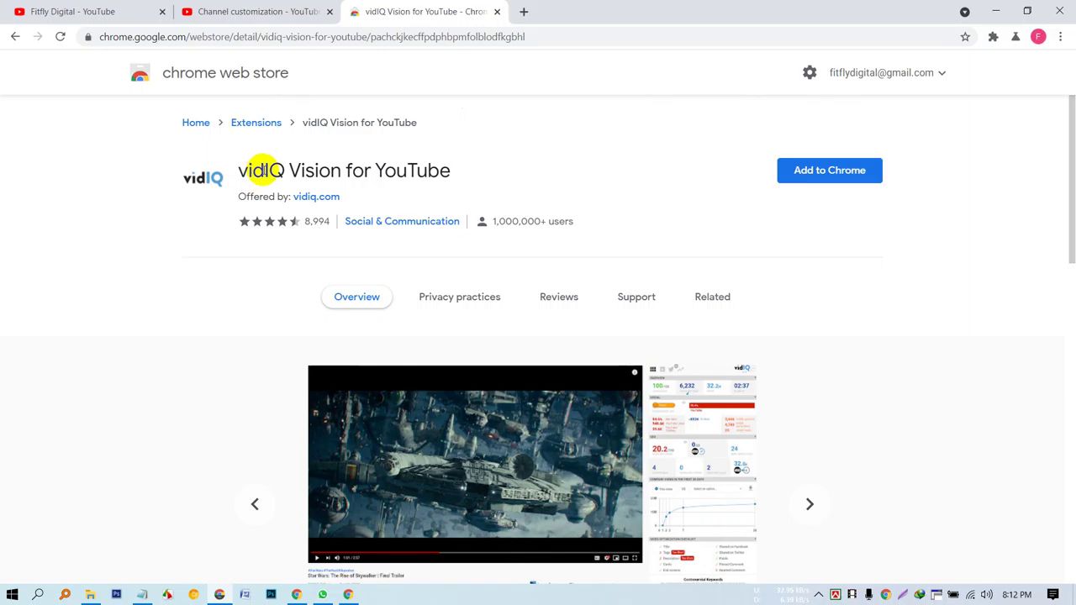
{"action": "left_click", "coordinate": [832, 174]}
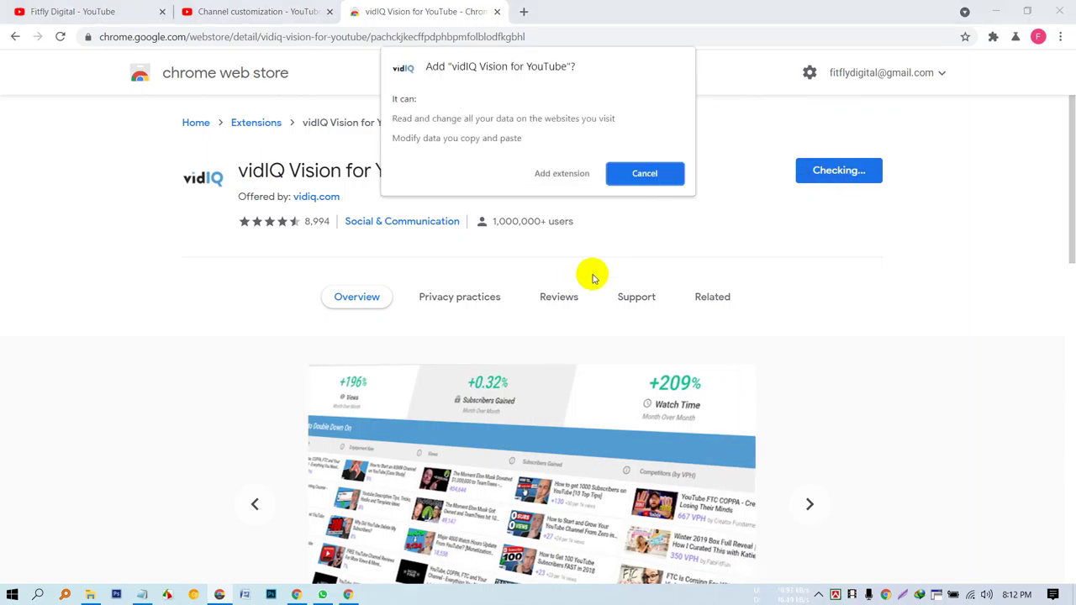
{"action": "left_click", "coordinate": [558, 174]}
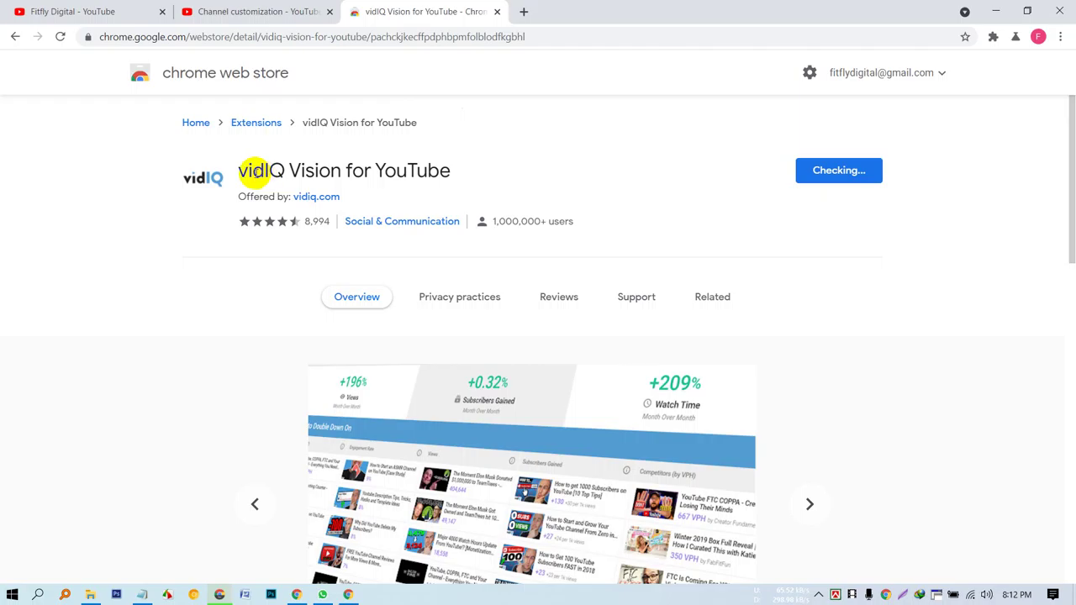
Step: Close the vidIQ guide tab and the Chrome Web Store tab
{"action": "double_click", "coordinate": [249, 170]}
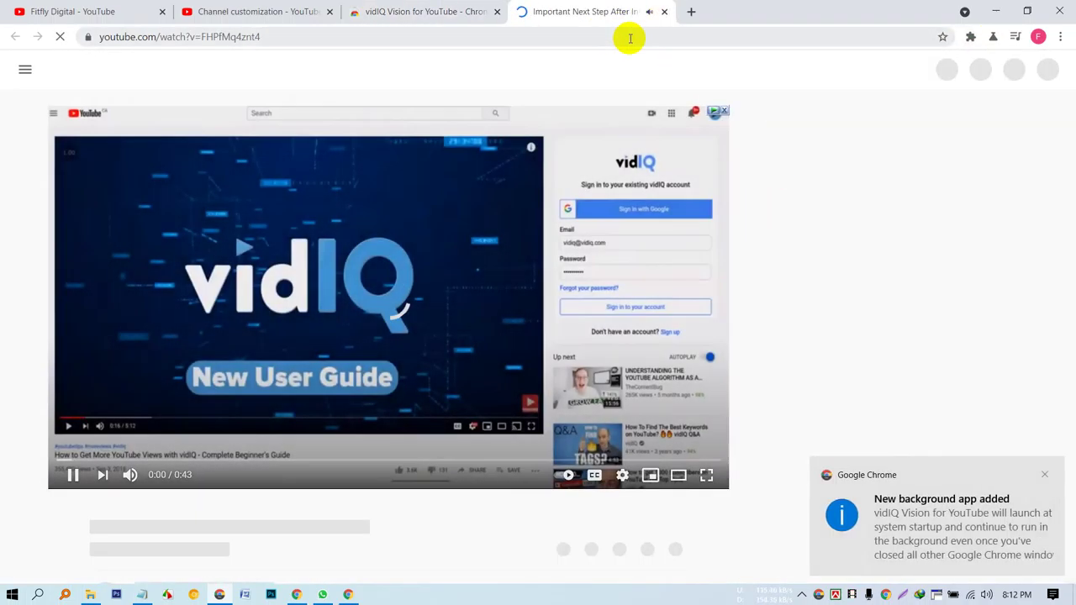
{"action": "left_click", "coordinate": [665, 12]}
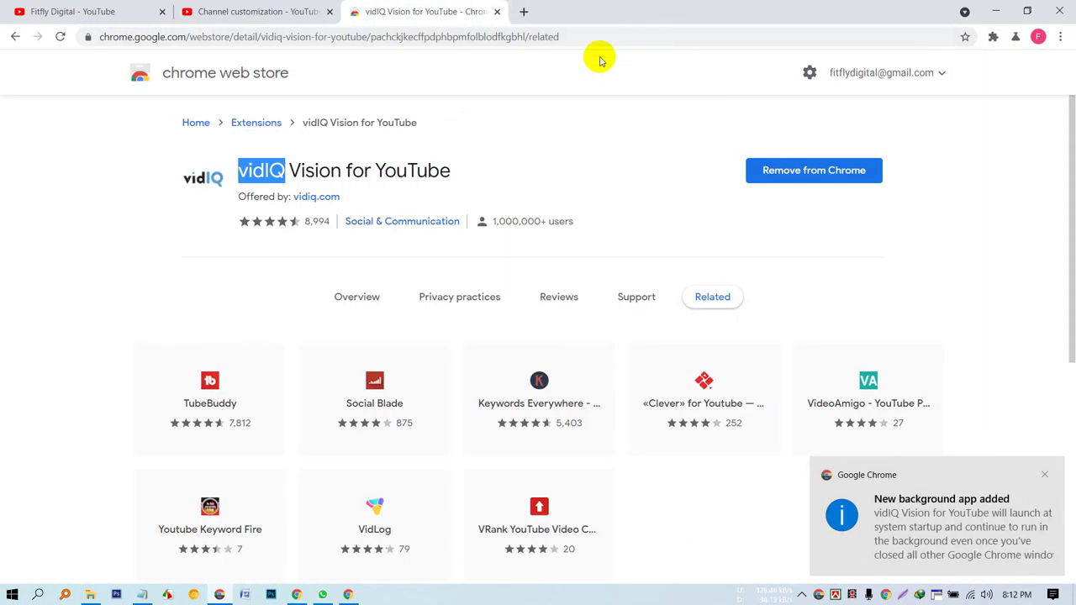
{"action": "left_click", "coordinate": [499, 12]}
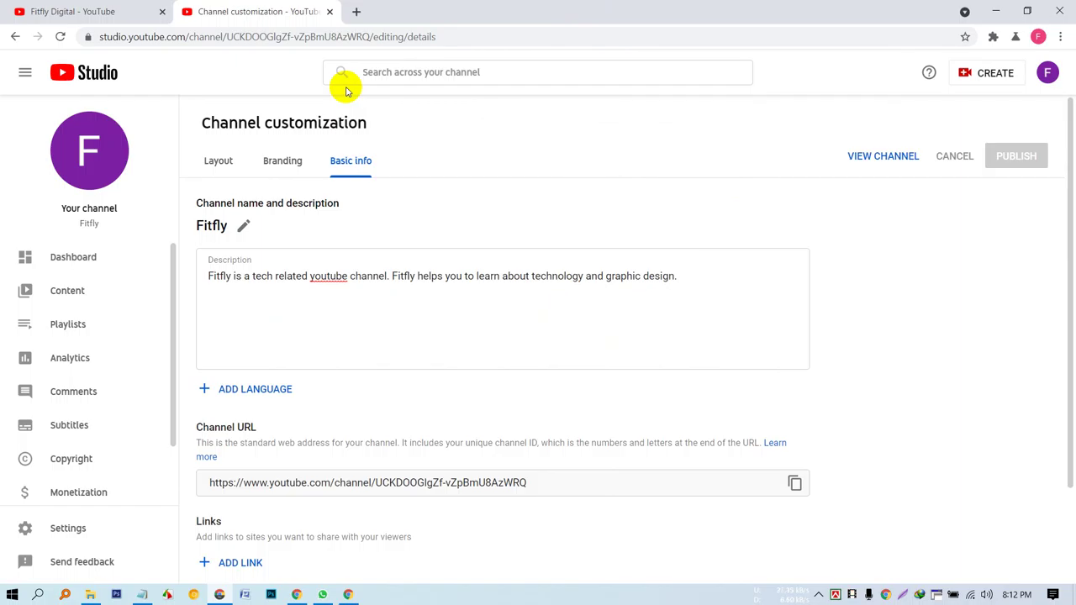
Step: Fix 'youtube' to 'YouTube' in the Description using the spelling suggestion, then publish
{"action": "left_click", "coordinate": [126, 13]}
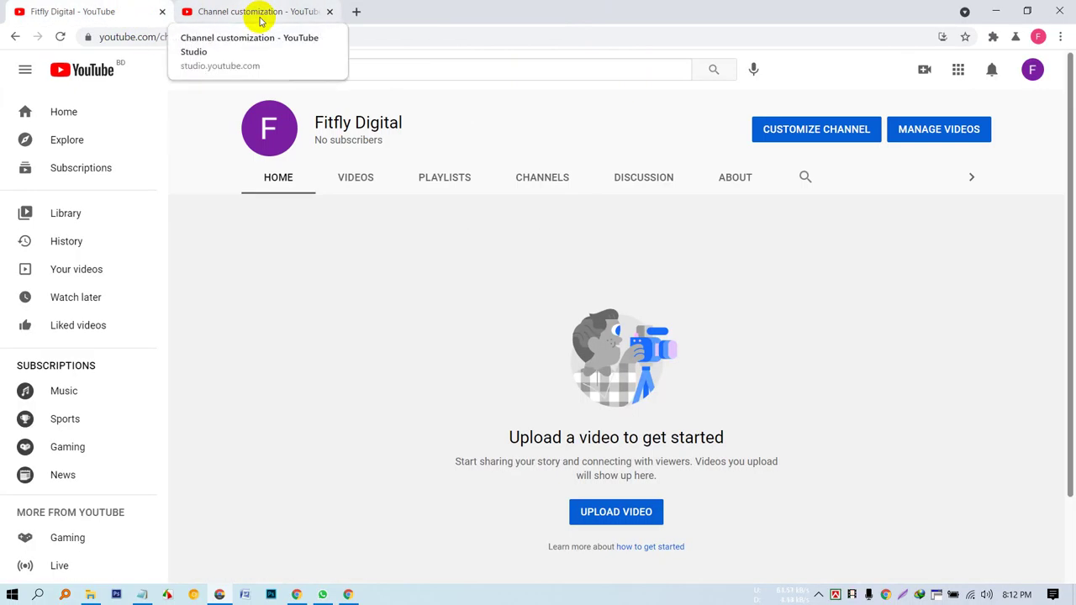
{"action": "left_click", "coordinate": [262, 13]}
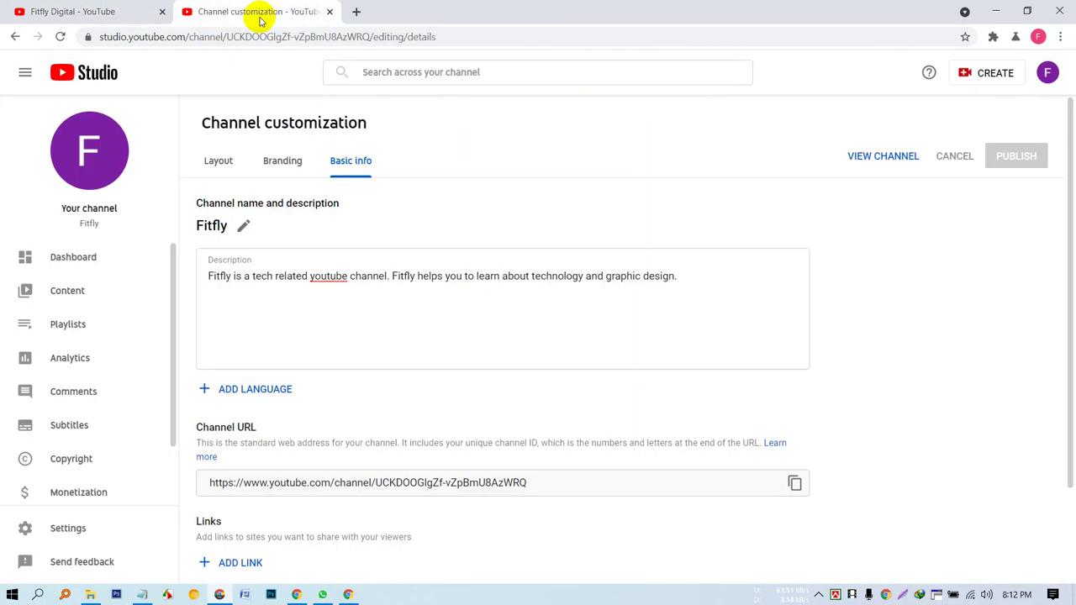
{"action": "right_click", "coordinate": [337, 277]}
{"action": "left_click", "coordinate": [375, 287]}
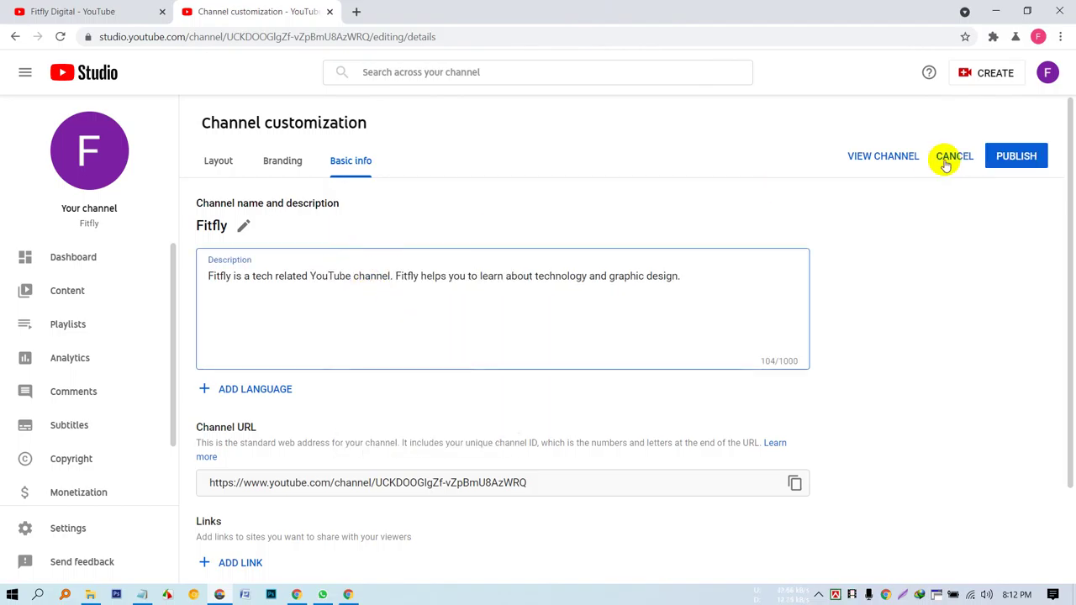
{"action": "left_click", "coordinate": [1016, 154]}
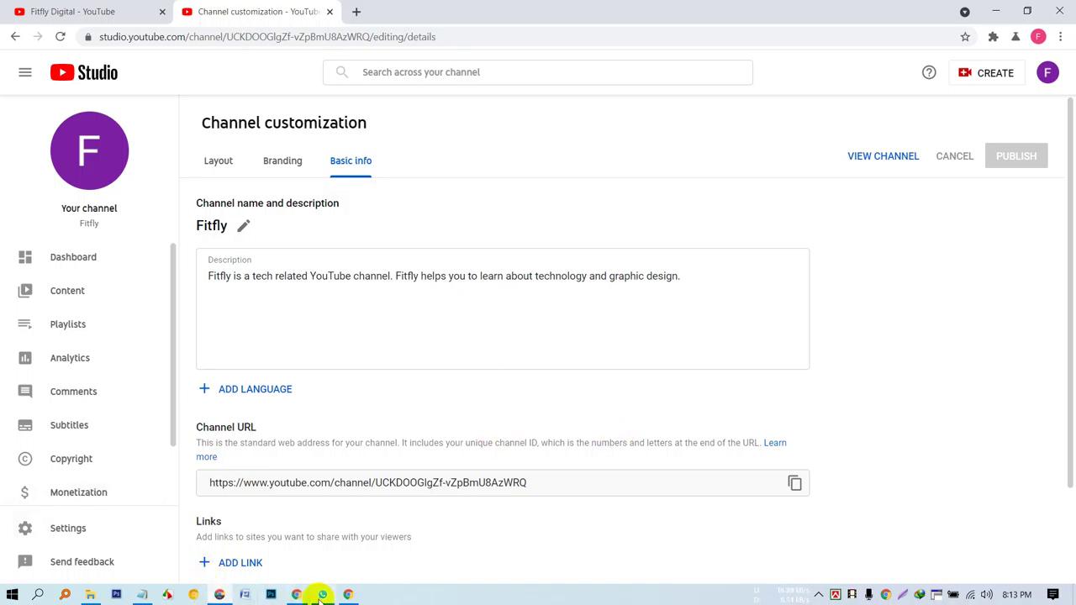
Step: Close the YouTube tutorial tab in the Meet Chrome window, then minimize it to show Studio
{"action": "left_click", "coordinate": [348, 595]}
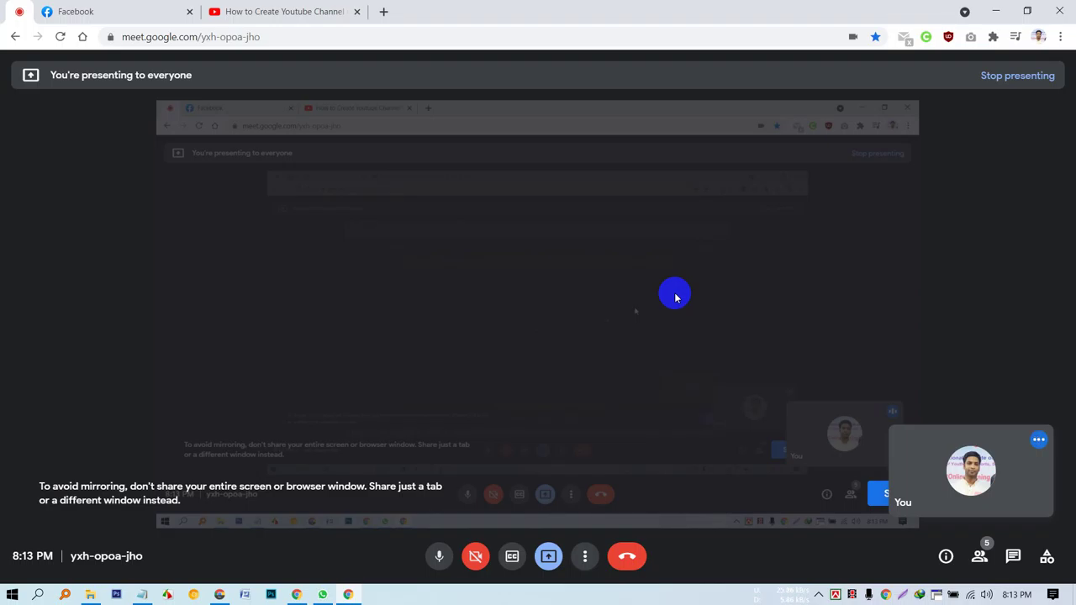
{"action": "left_click", "coordinate": [330, 8]}
{"action": "left_click", "coordinate": [357, 11]}
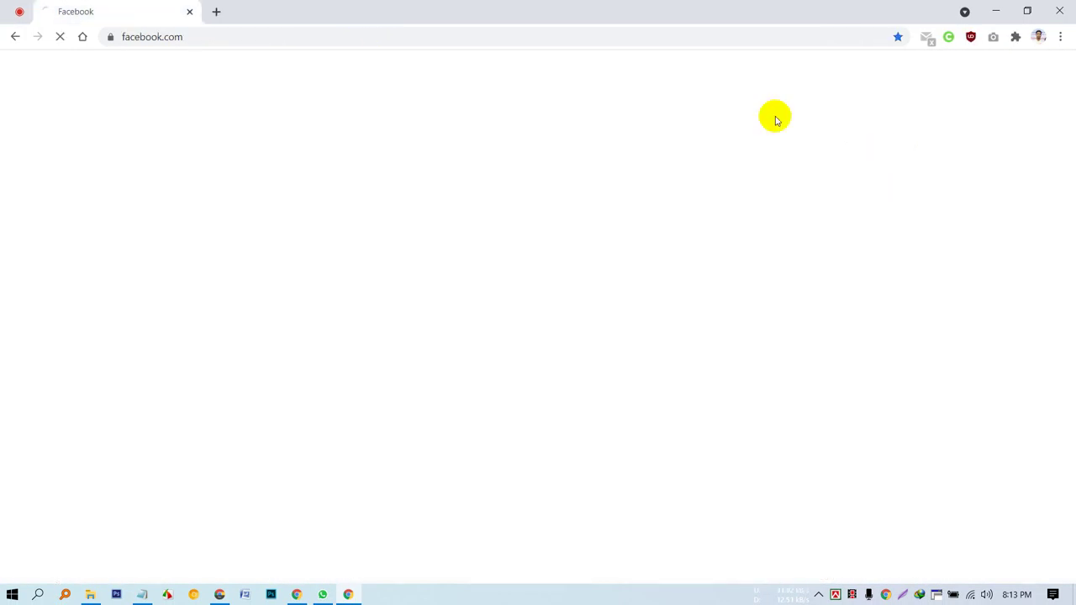
{"action": "left_click", "coordinate": [992, 11]}
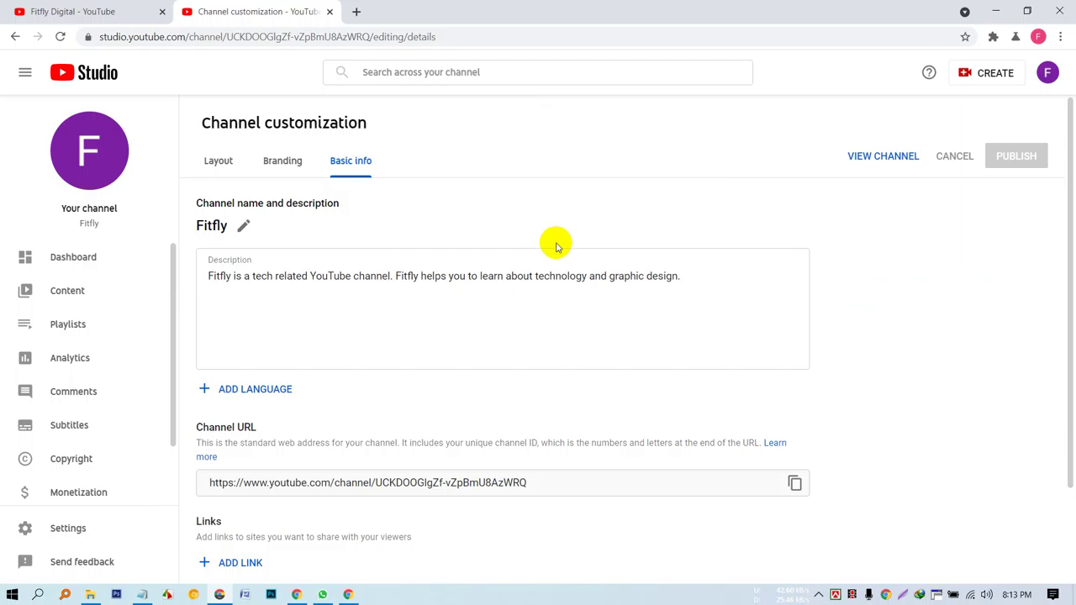
Step: Capitalize 'Graphic' so the description ends 'technology and Graphic Design', then publish it
{"action": "scroll", "coordinate": [555, 244], "scroll_direction": "down", "scroll_amount": 2}
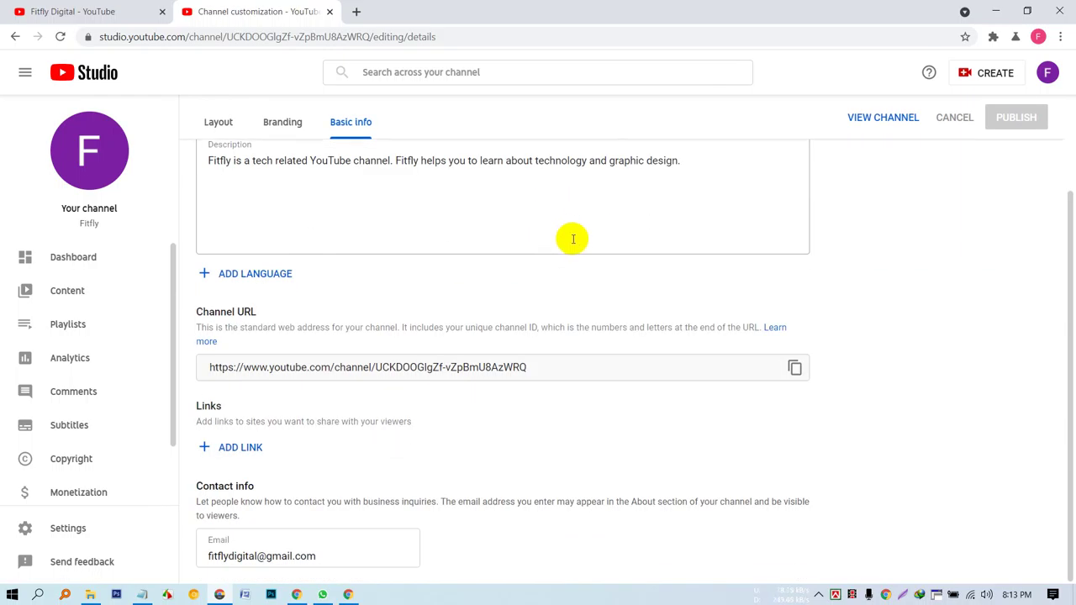
{"action": "left_click", "coordinate": [611, 160]}
{"action": "key", "text": "BackSpace"}
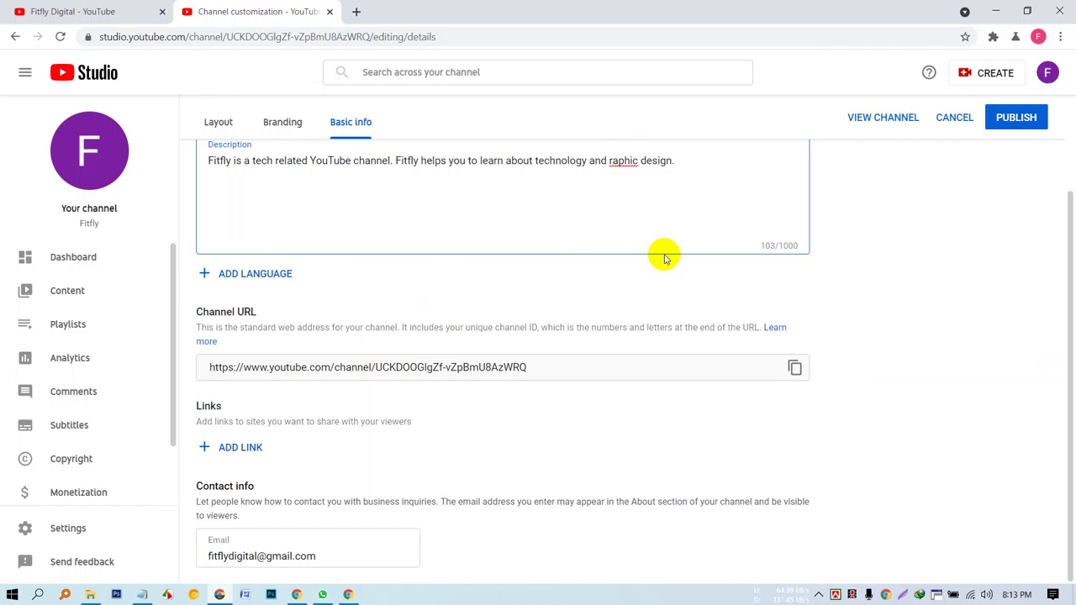
{"action": "type", "text": "G"}
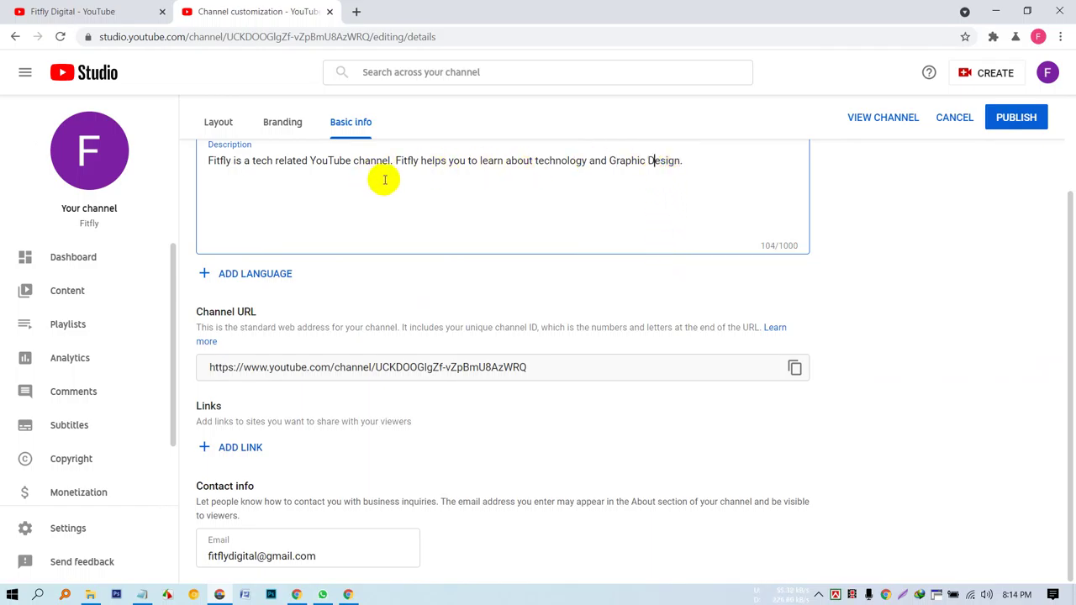
{"action": "left_click", "coordinate": [1016, 117]}
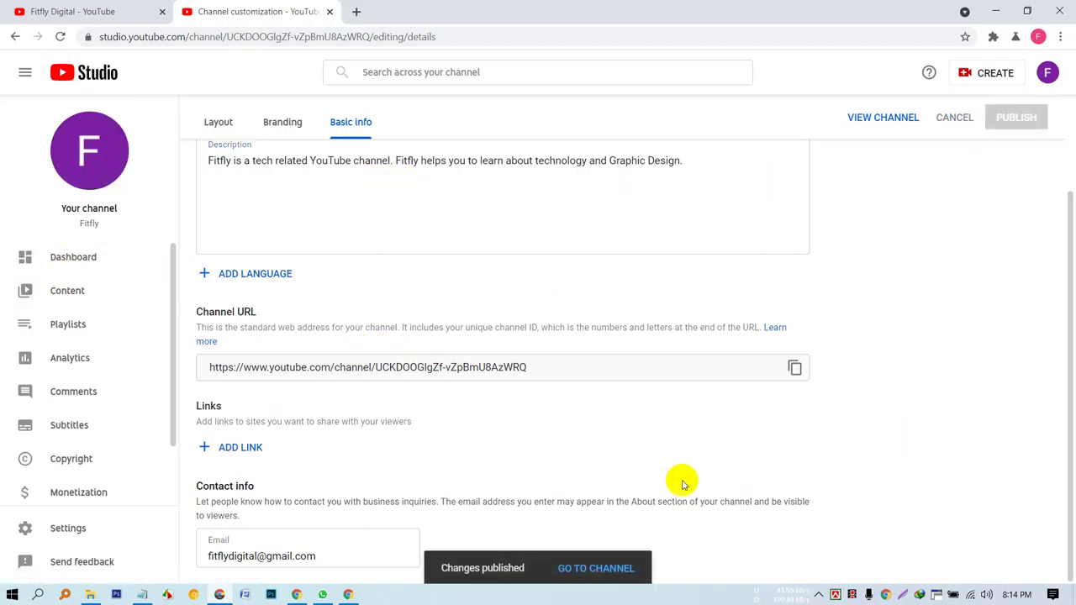
Step: Collapse and re-expand the side navigation, then scroll through the Channel dashboard
{"action": "scroll", "coordinate": [180, 468], "scroll_direction": "up", "scroll_amount": 3}
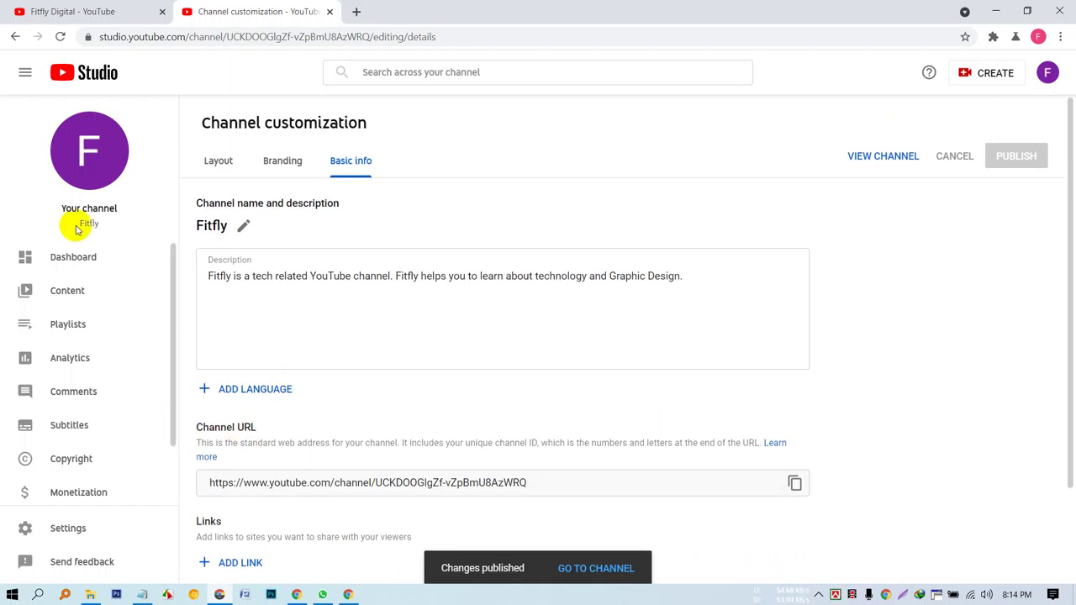
{"action": "left_click", "coordinate": [26, 76]}
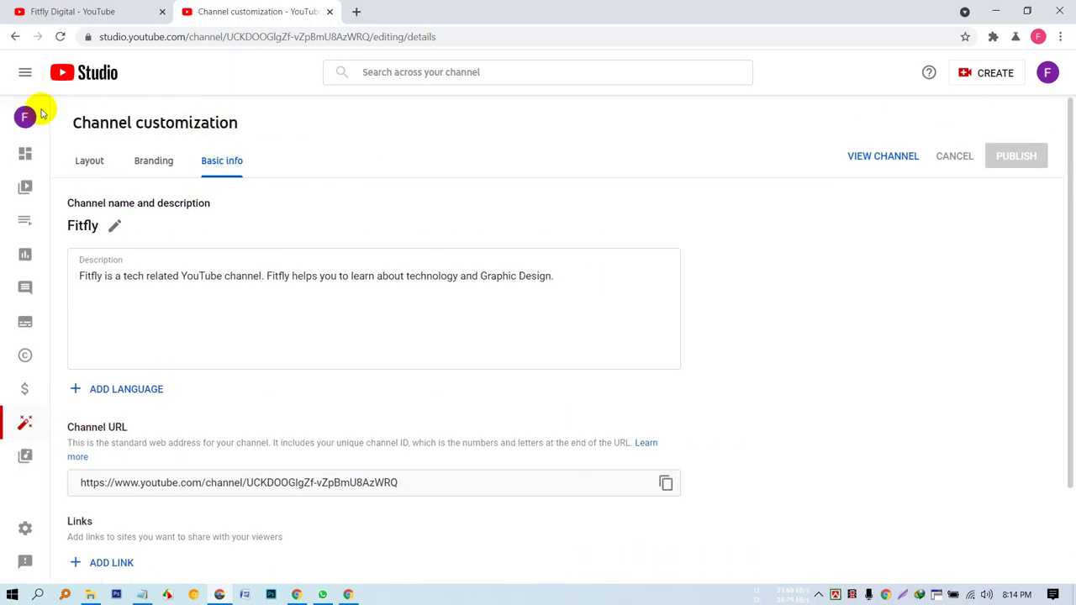
{"action": "left_click", "coordinate": [25, 75]}
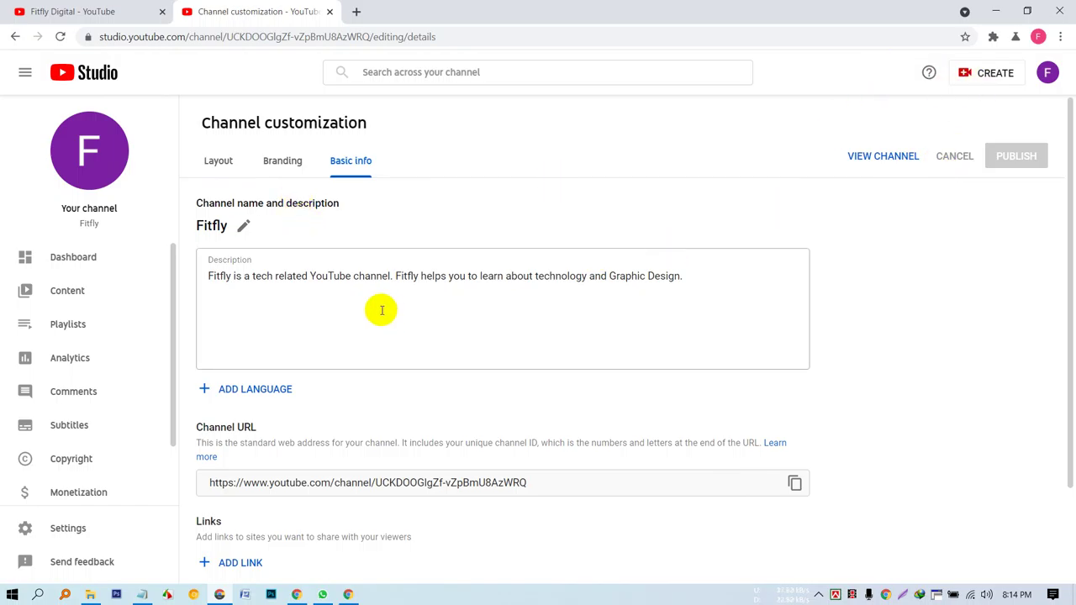
{"action": "scroll", "coordinate": [381, 310], "scroll_direction": "down", "scroll_amount": 1}
{"action": "scroll", "coordinate": [382, 310], "scroll_direction": "down", "scroll_amount": 1}
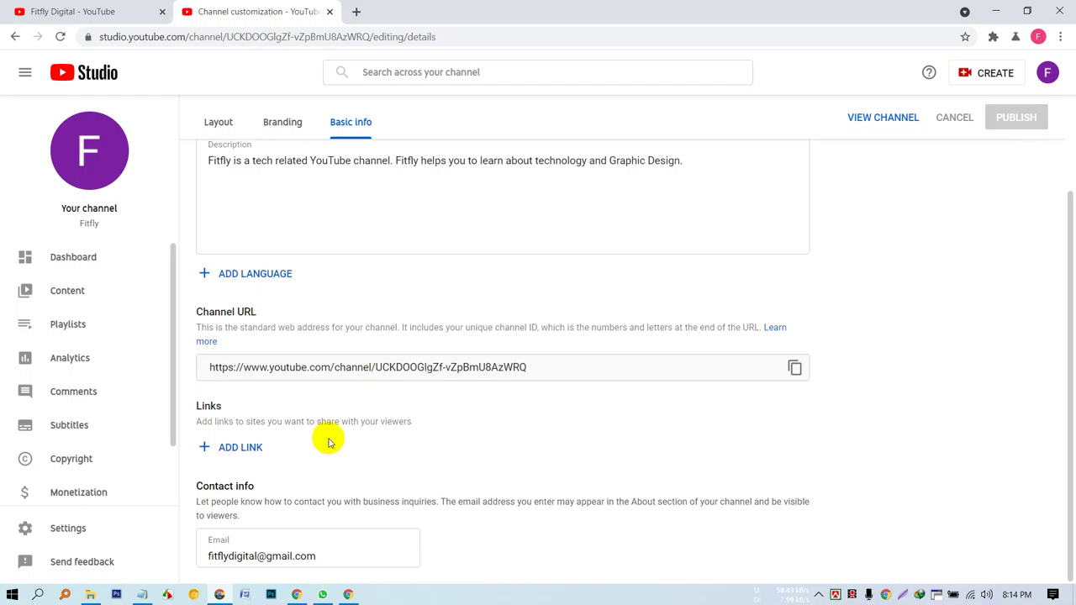
{"action": "scroll", "coordinate": [326, 439], "scroll_direction": "up", "scroll_amount": 2}
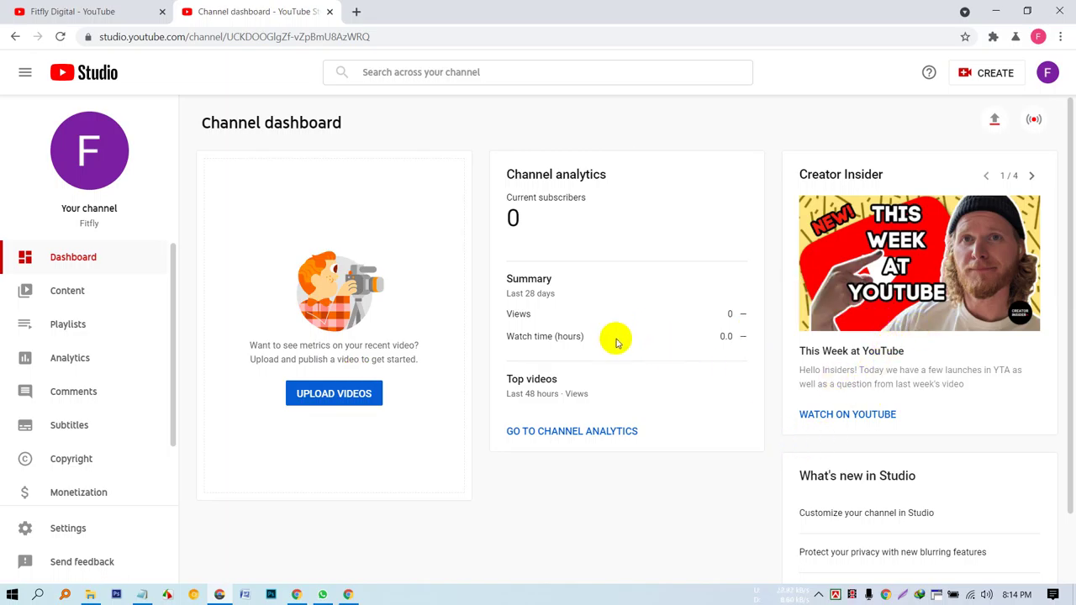
Step: Save the second shared PDF from WhatsApp into the Downloads folder
{"action": "left_click", "coordinate": [996, 13]}
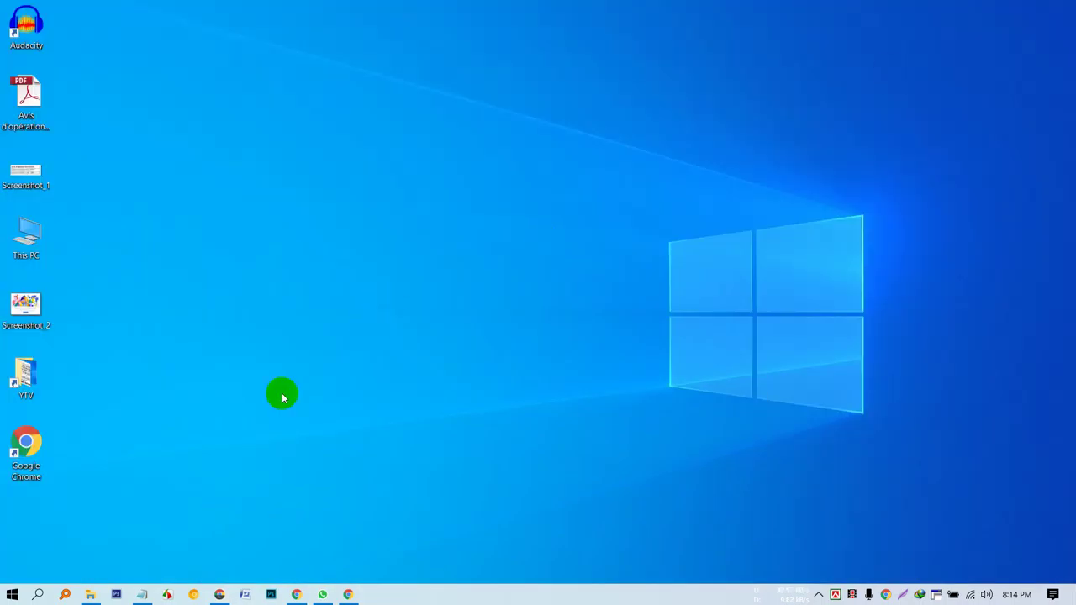
{"action": "left_click", "coordinate": [325, 595]}
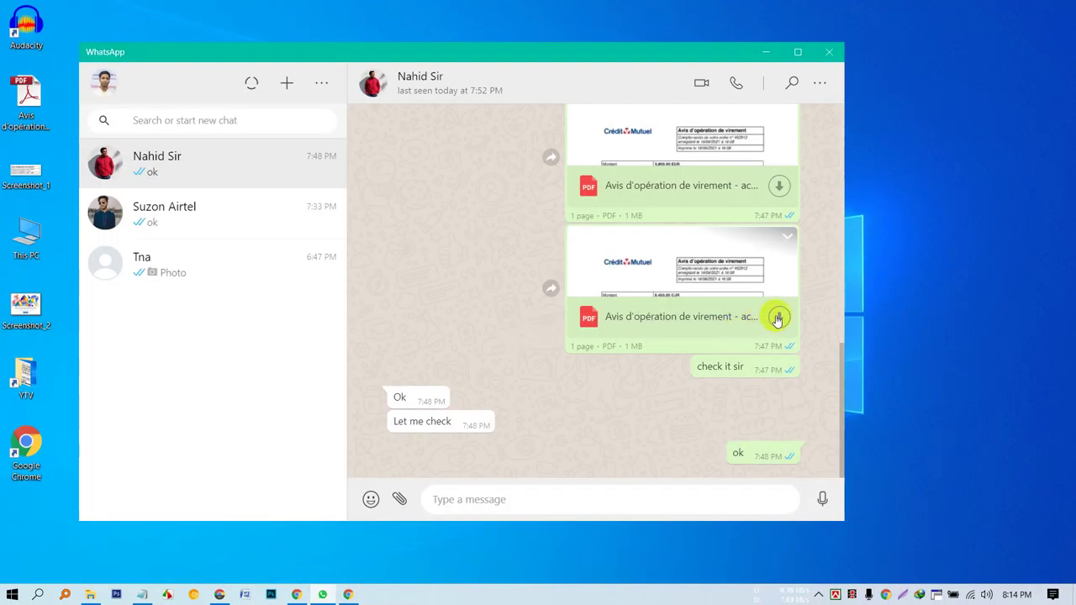
{"action": "left_click", "coordinate": [778, 317]}
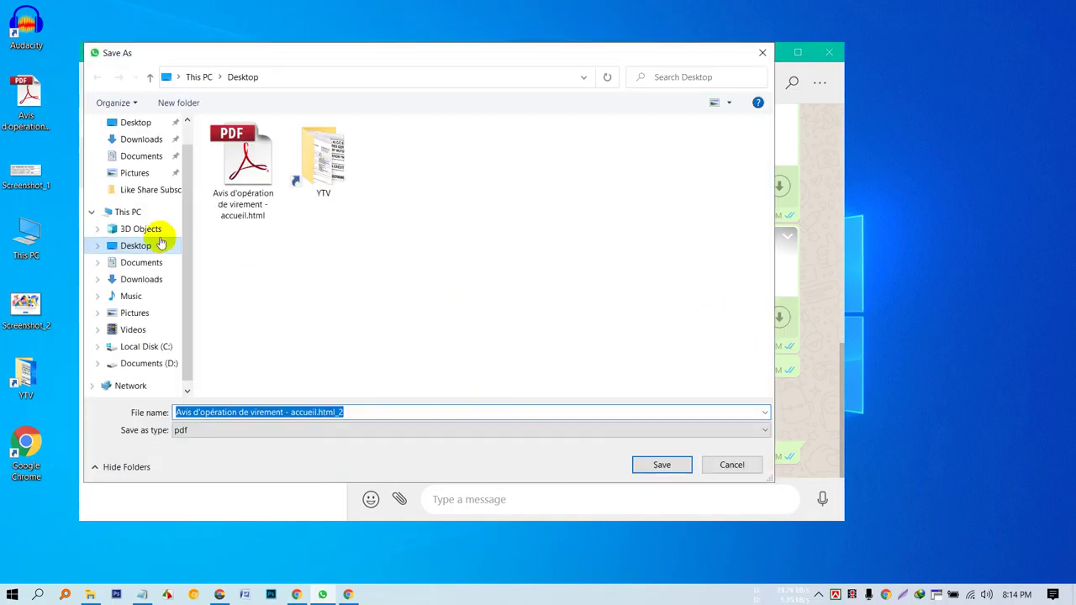
{"action": "left_click", "coordinate": [141, 141]}
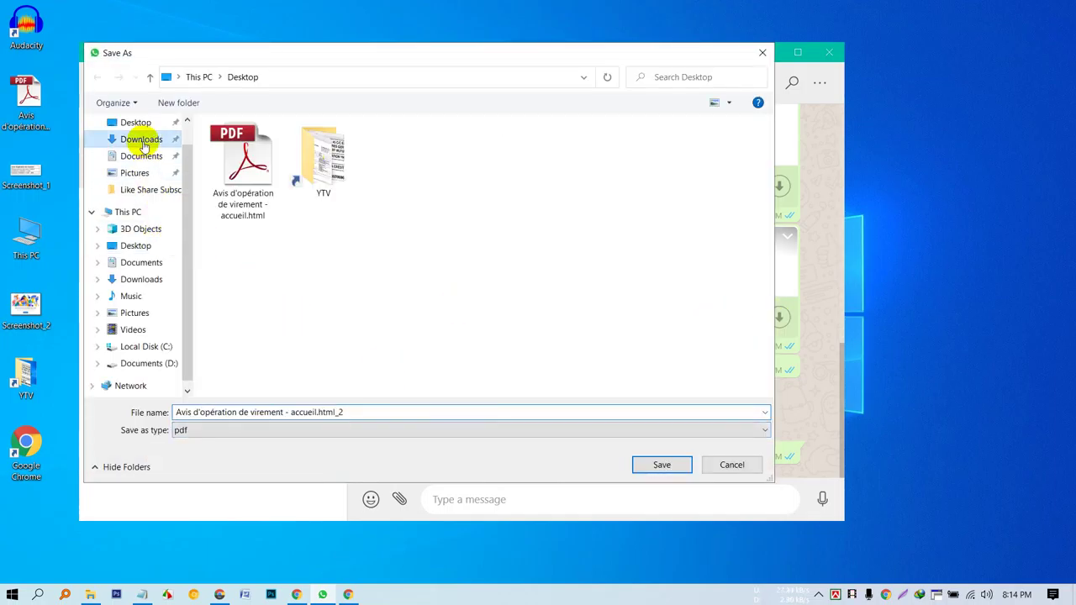
{"action": "left_click", "coordinate": [660, 465]}
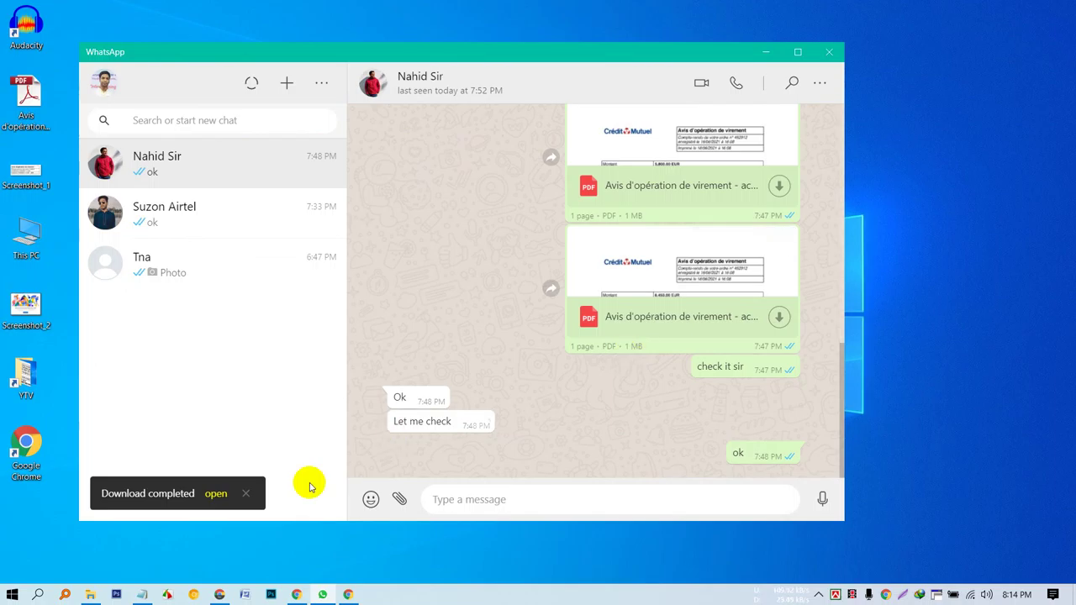
Step: Dismiss the download notice and minimize WhatsApp so the desktop shows
{"action": "left_click", "coordinate": [245, 493]}
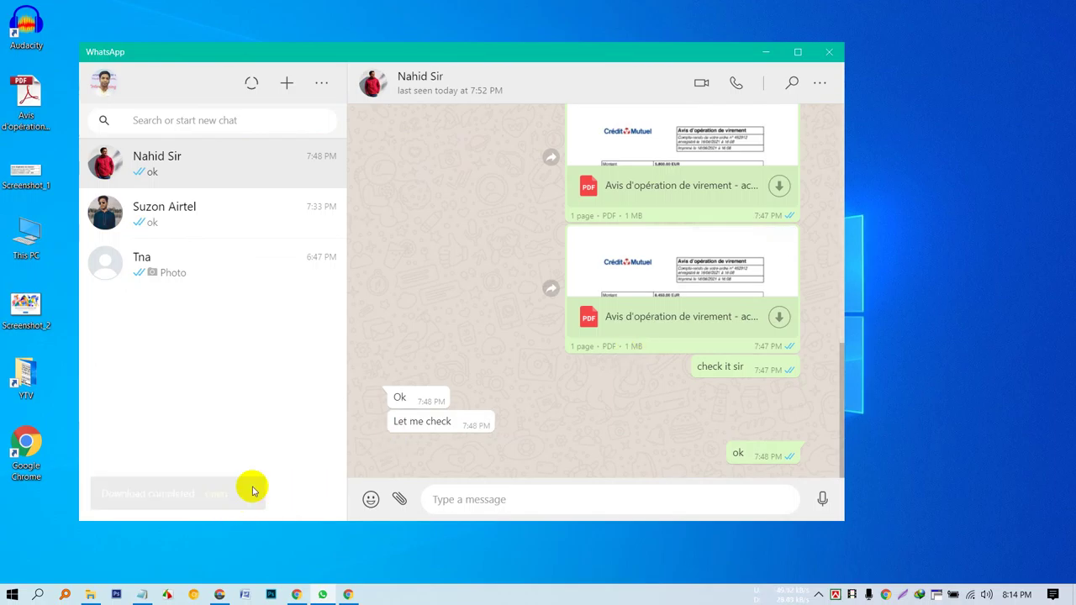
{"action": "left_click", "coordinate": [764, 53]}
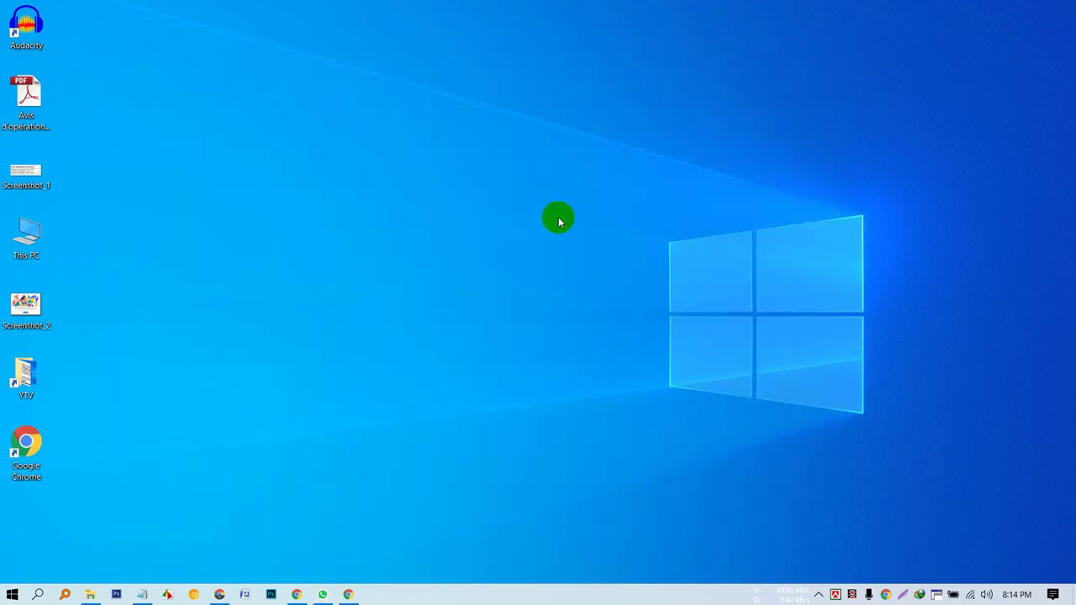
{"action": "left_click", "coordinate": [322, 595]}
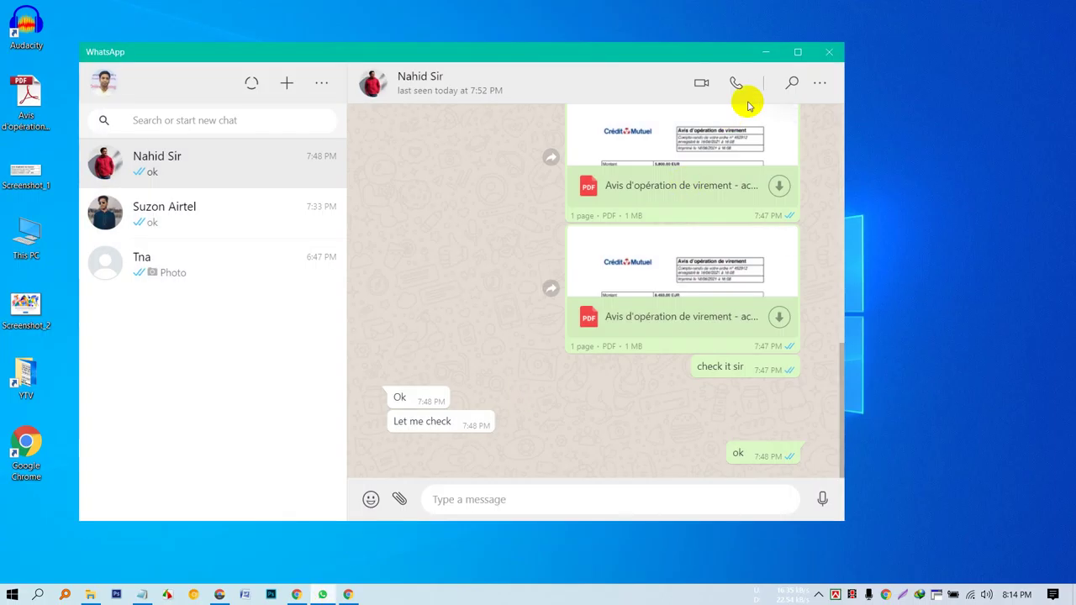
{"action": "left_click", "coordinate": [765, 50]}
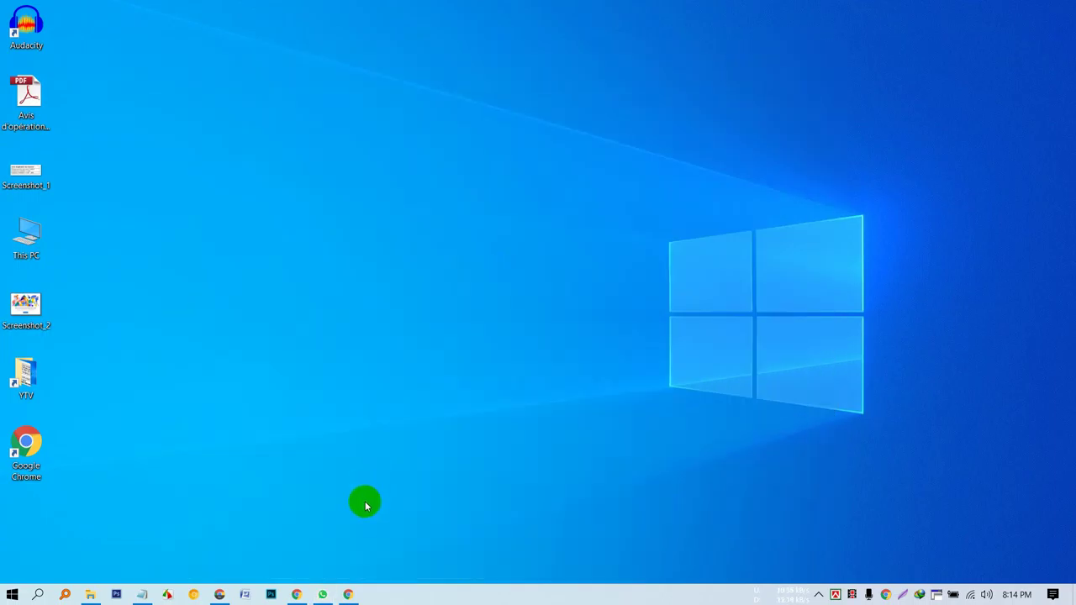
{"action": "mouse_move", "coordinate": [226, 599]}
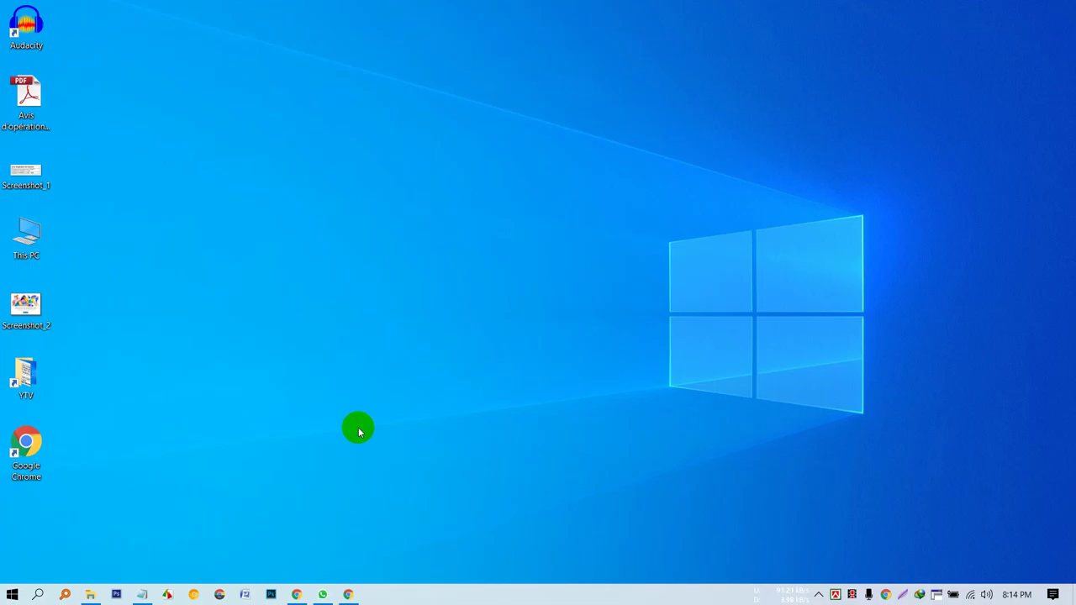
Step: Restore WhatsApp from the taskbar and minimize it again
{"action": "left_click", "coordinate": [323, 595]}
{"action": "left_click", "coordinate": [323, 595]}
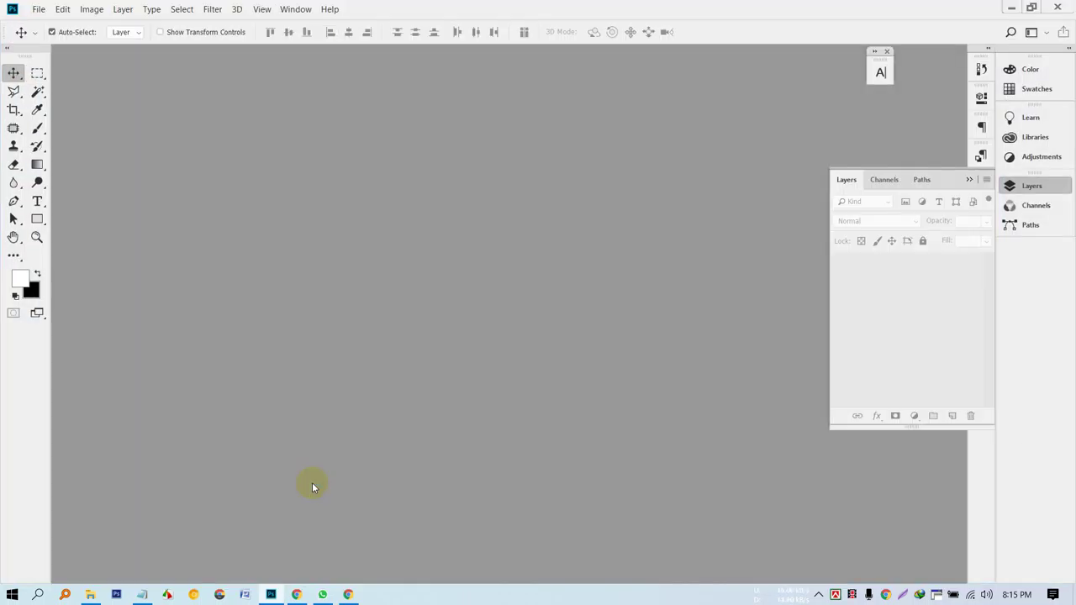
Step: Visit Facebook's COVID-19 Information Center, then return to the Facebook home feed
{"action": "left_click", "coordinate": [348, 594]}
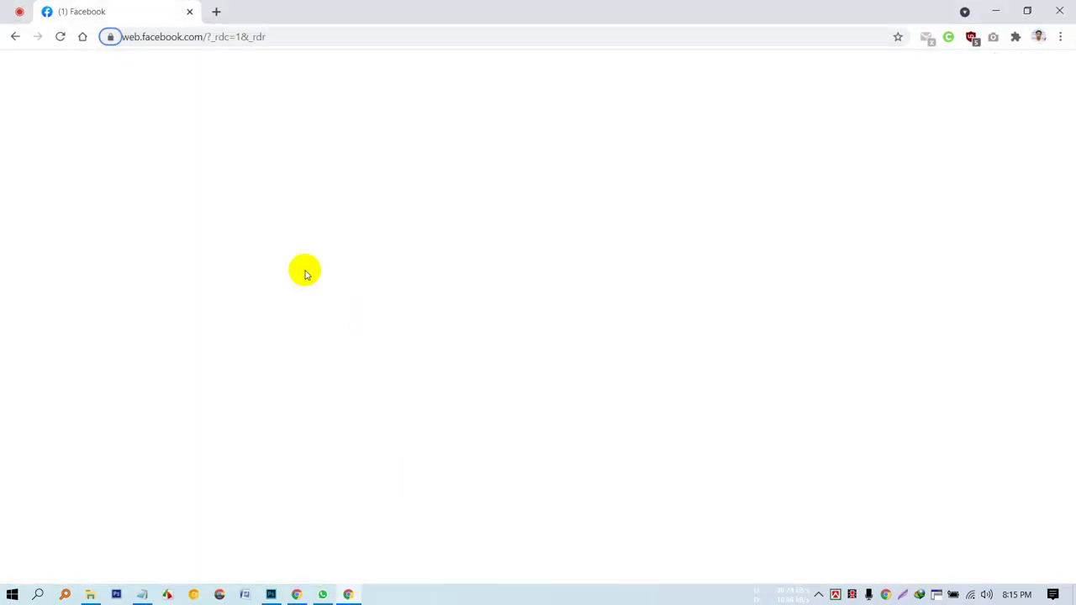
{"action": "left_click", "coordinate": [168, 155]}
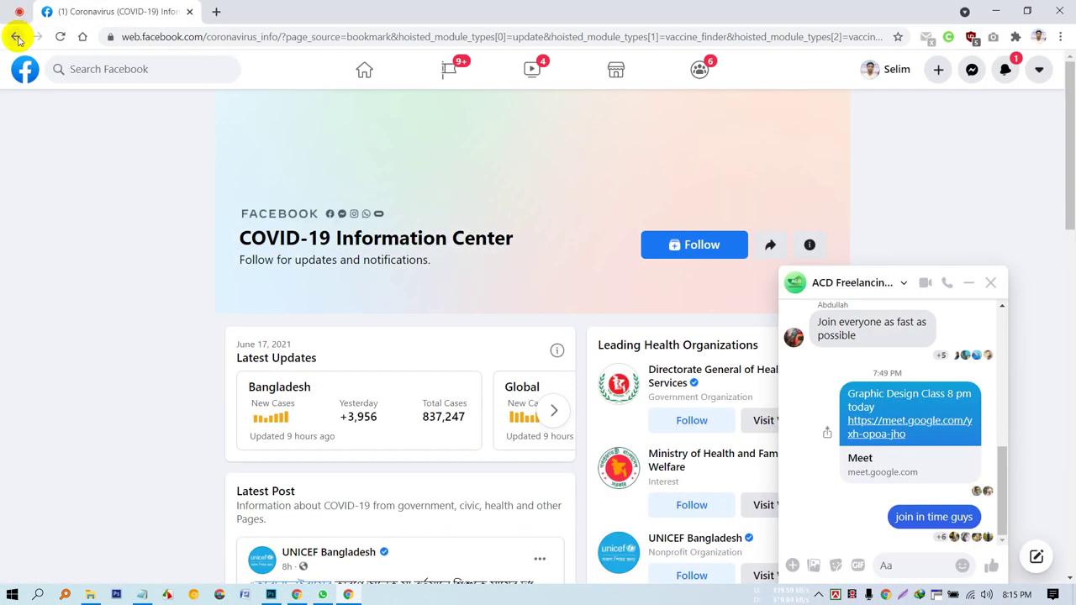
{"action": "left_click", "coordinate": [15, 36]}
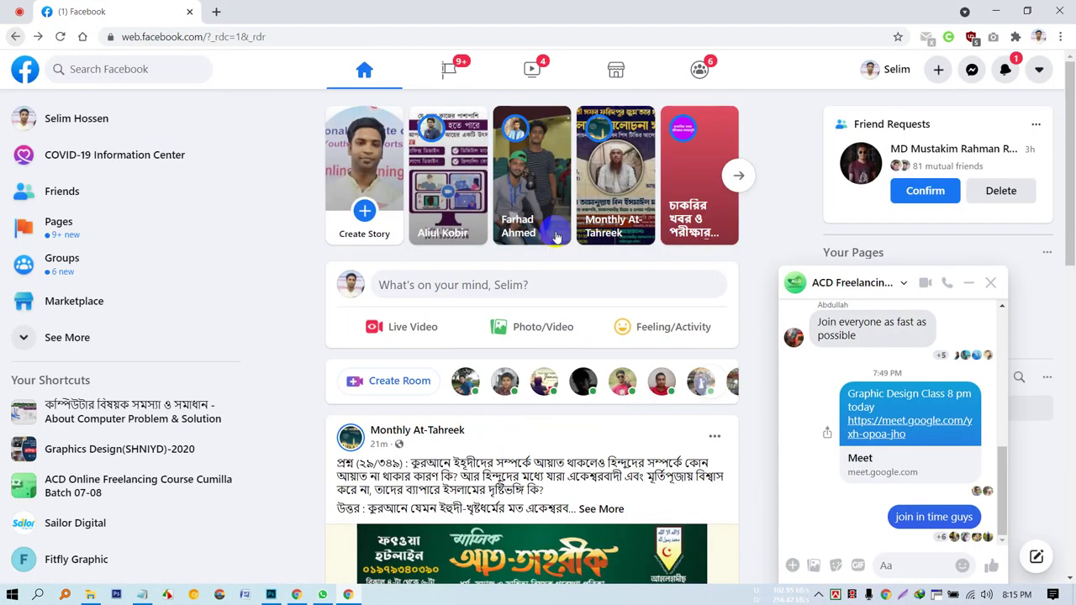
{"action": "scroll", "coordinate": [644, 283], "scroll_direction": "down", "scroll_amount": 3}
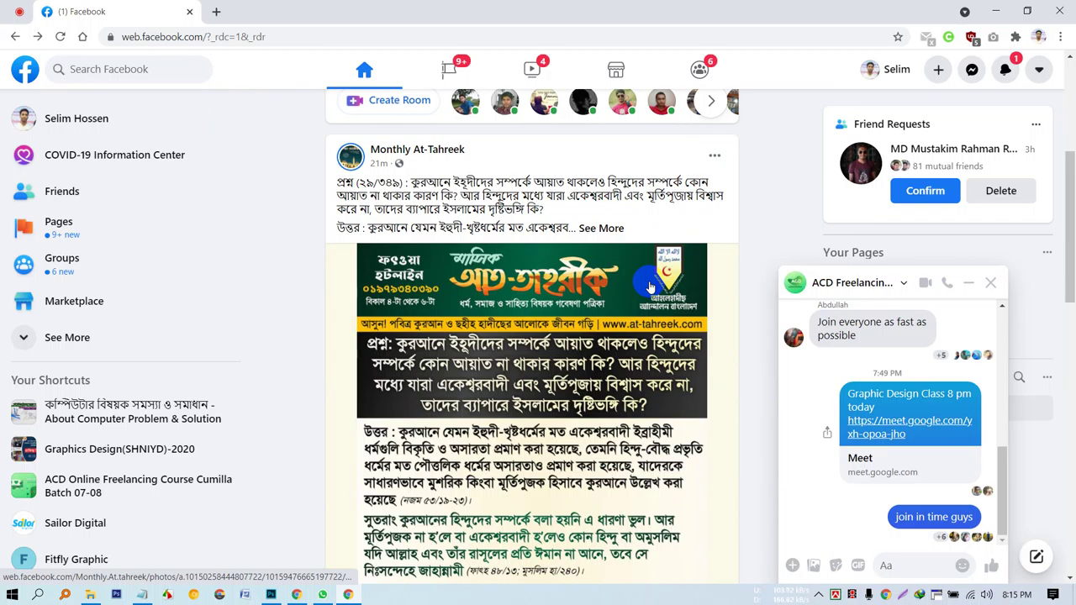
{"action": "scroll", "coordinate": [649, 287], "scroll_direction": "down", "scroll_amount": 4}
Step: Pin the Facebook tab and stop presenting the screen in the Meet call
{"action": "left_click", "coordinate": [21, 12]}
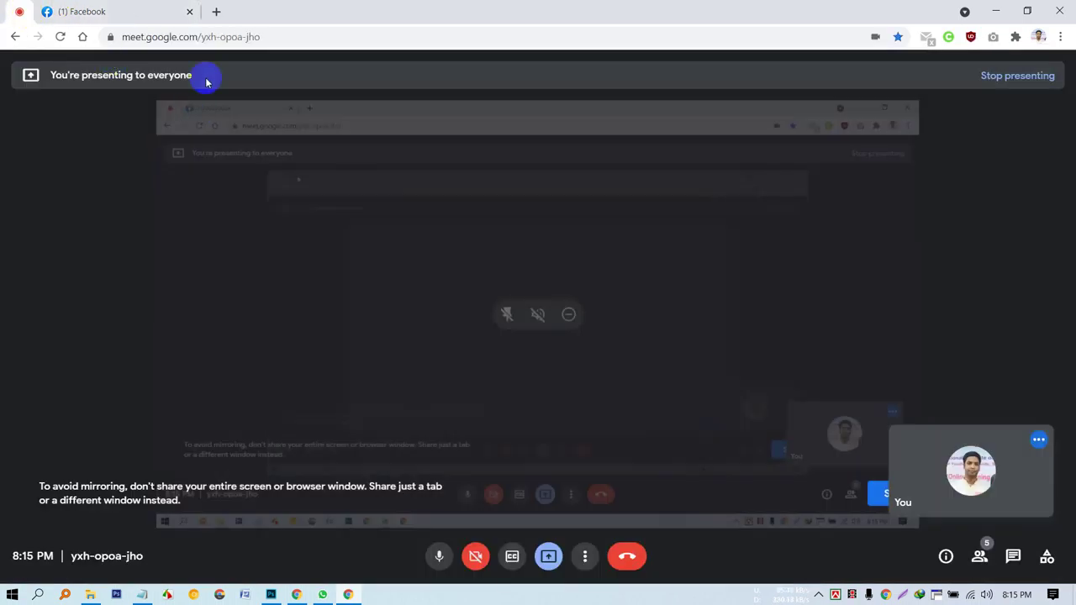
{"action": "right_click", "coordinate": [139, 10]}
{"action": "left_click", "coordinate": [181, 123]}
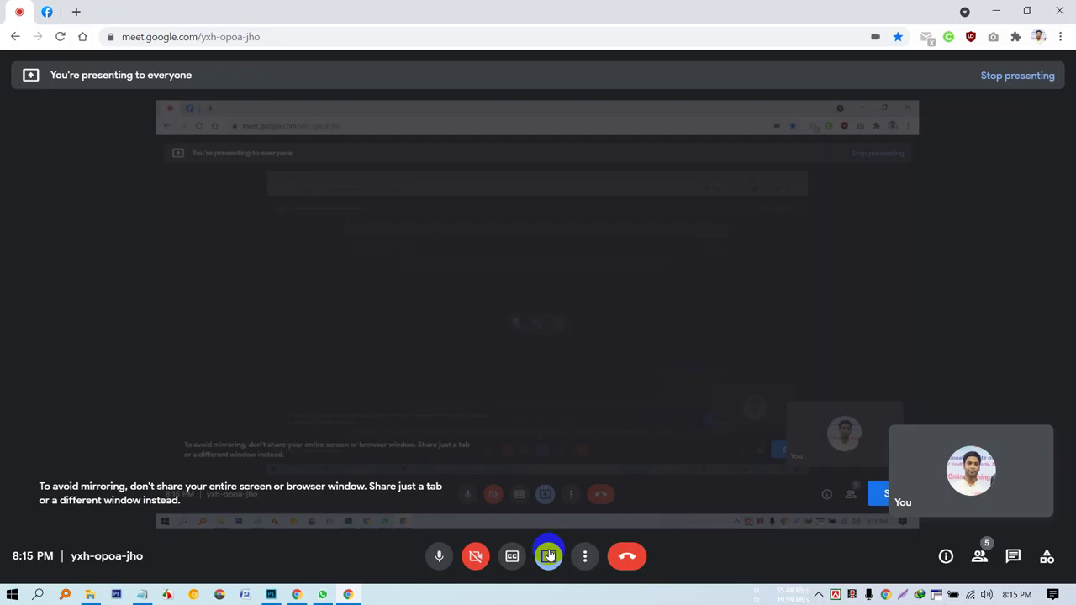
{"action": "left_click", "coordinate": [982, 75]}
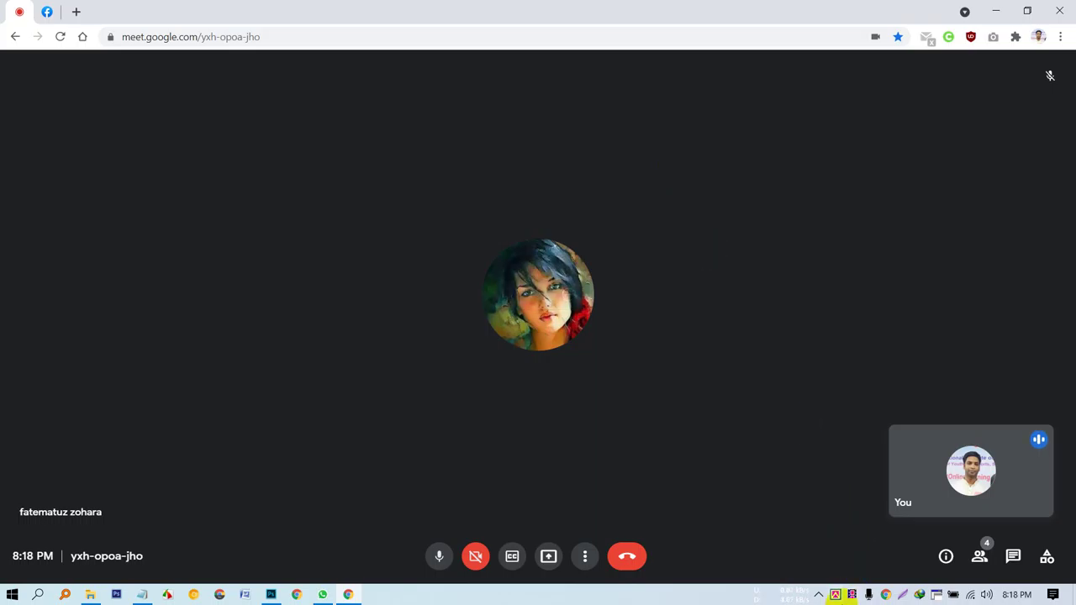
{"action": "left_click", "coordinate": [842, 599]}
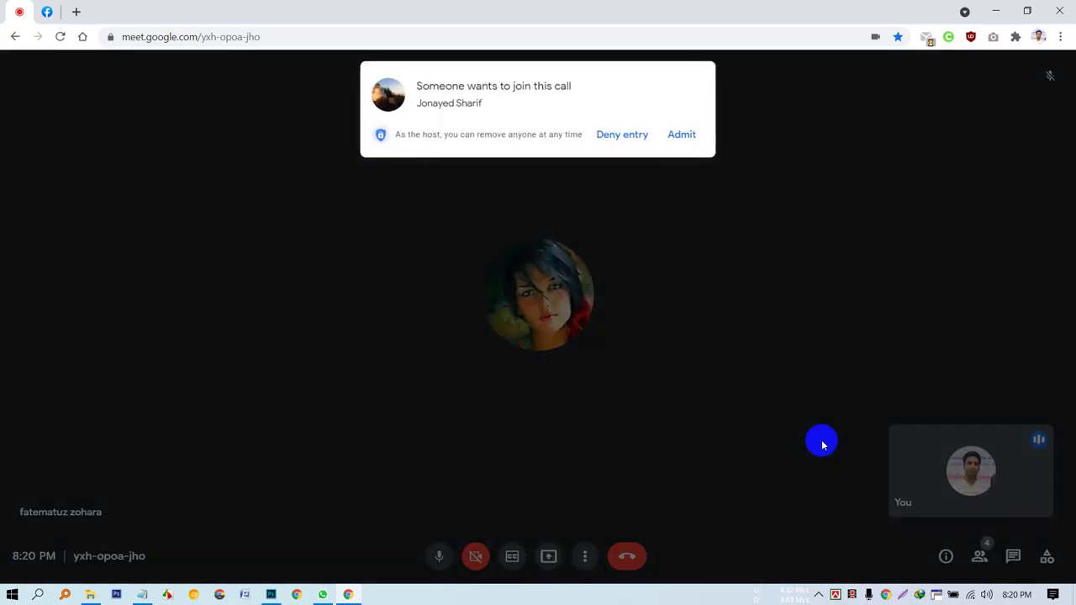
Step: Admit the waiting participant, then share your entire screen and hide the sharing bar
{"action": "left_click", "coordinate": [686, 140]}
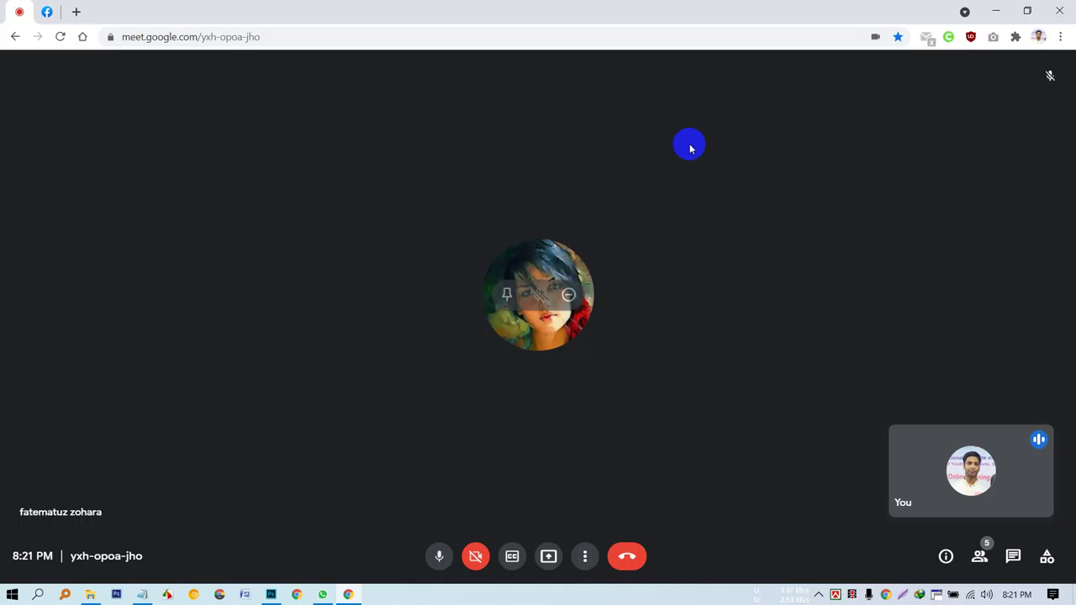
{"action": "left_click", "coordinate": [548, 556]}
{"action": "left_click", "coordinate": [580, 459]}
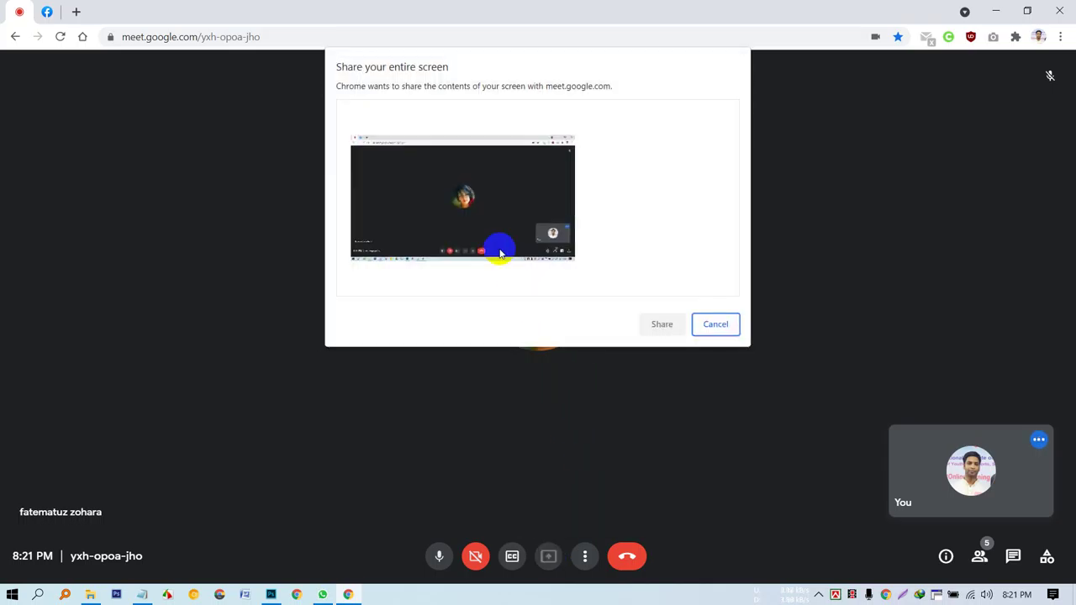
{"action": "left_click", "coordinate": [538, 269]}
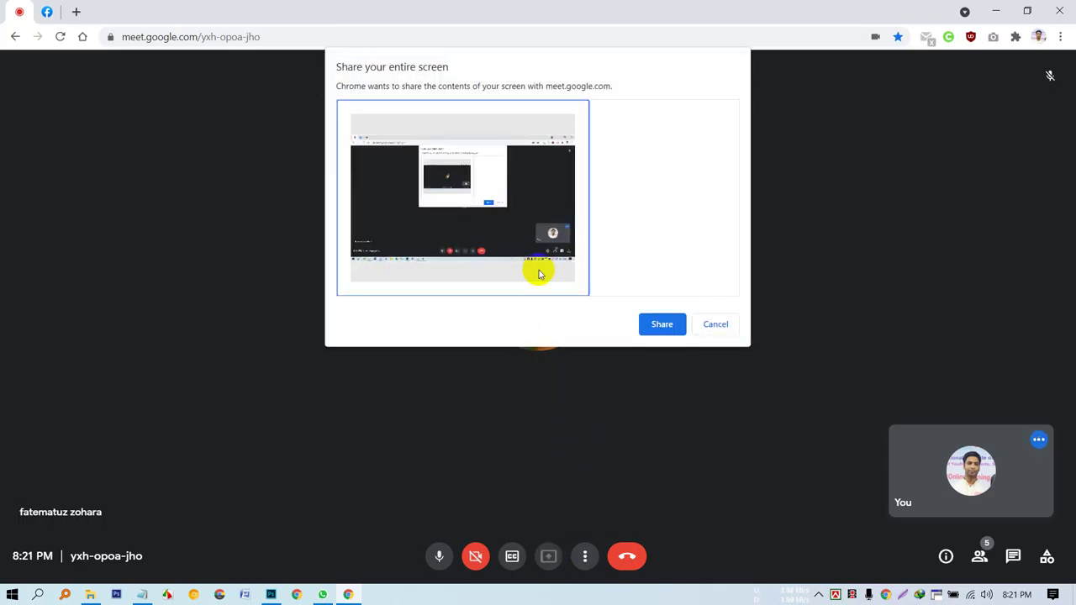
{"action": "left_click", "coordinate": [652, 327]}
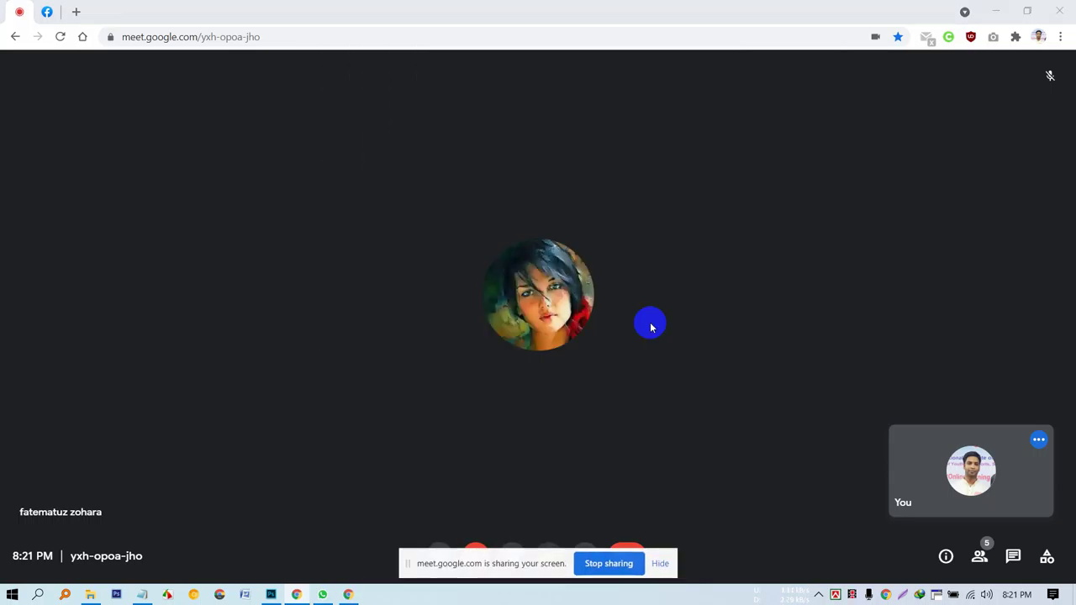
{"action": "left_click", "coordinate": [661, 563]}
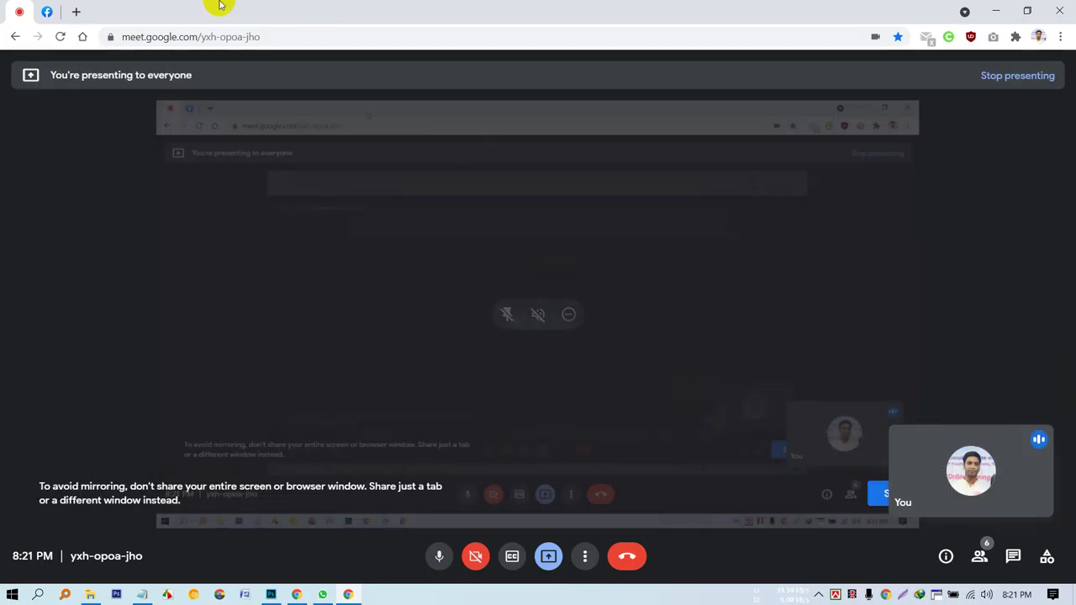
{"action": "left_click", "coordinate": [76, 12]}
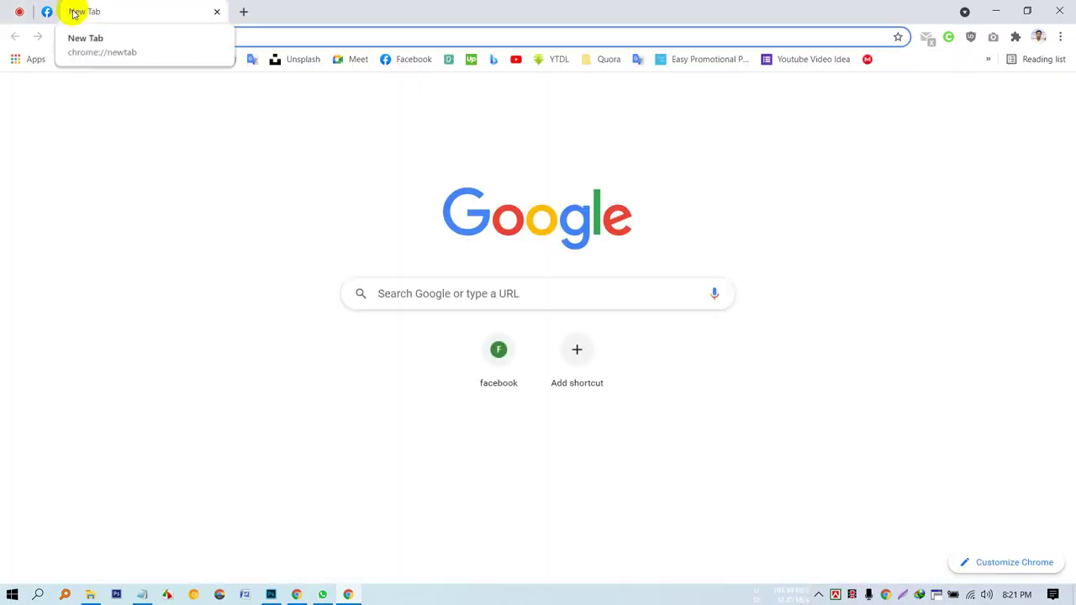
Step: Go to canva.com and close the Google sign-in popup
{"action": "type", "text": "can"}
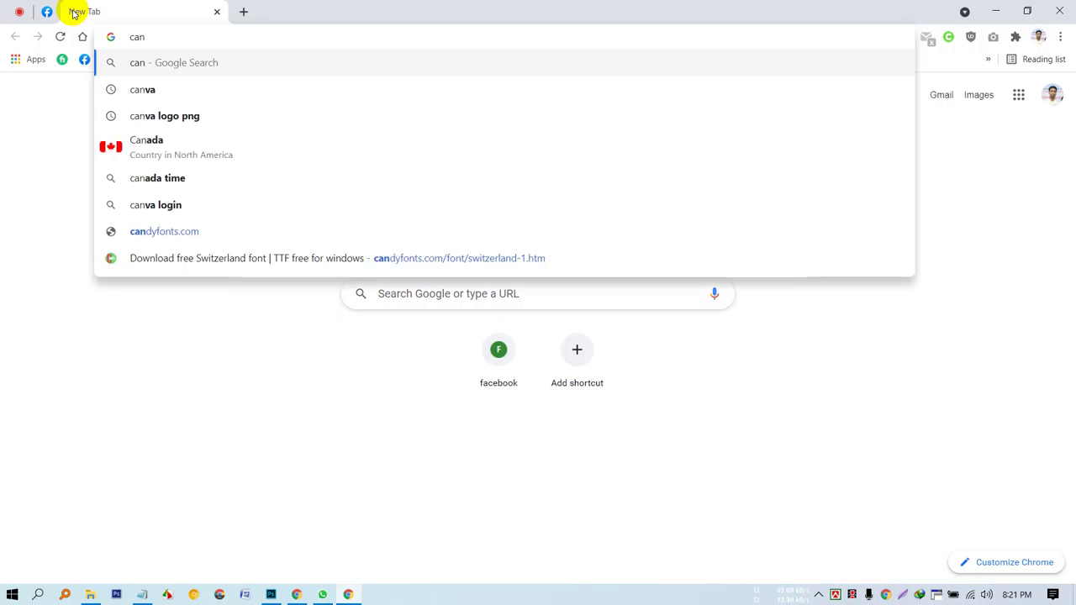
{"action": "type", "text": "va.com"}
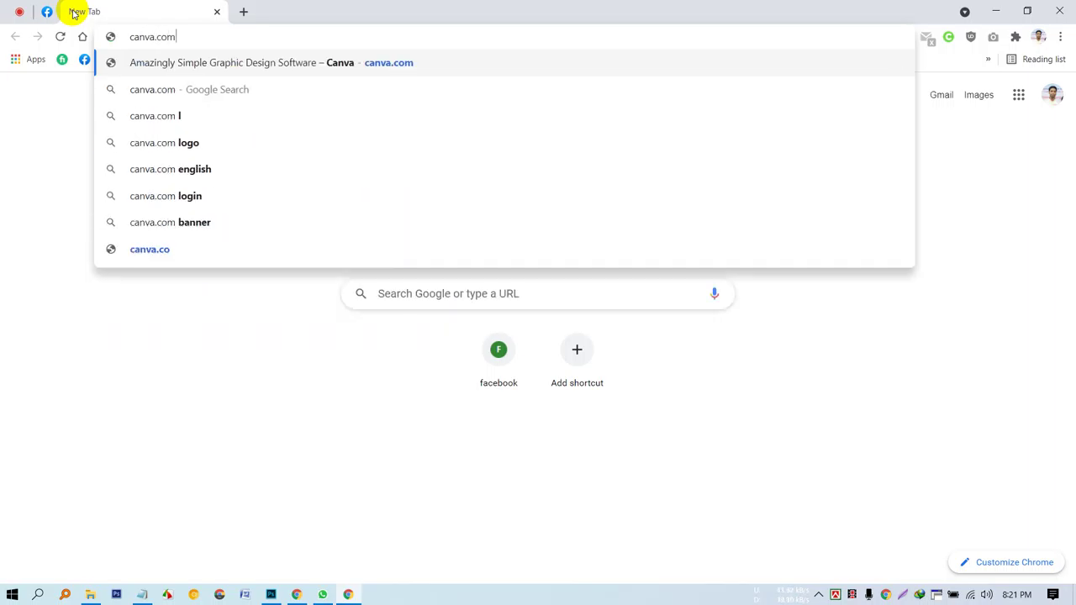
{"action": "key", "text": "Return"}
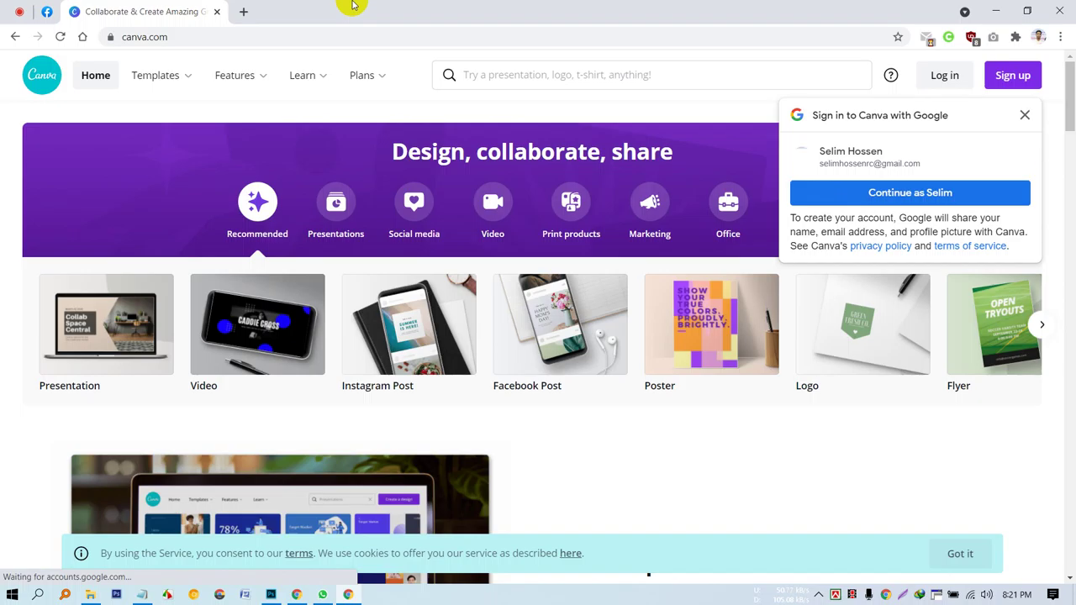
{"action": "left_click", "coordinate": [1025, 114]}
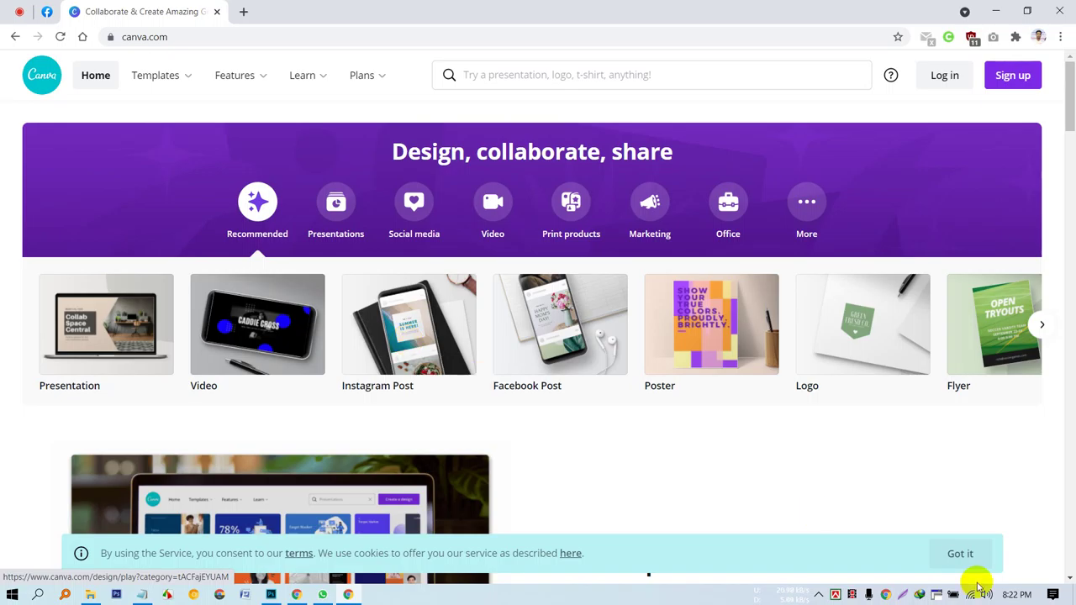
Step: Dismiss Canva's cookie notice with Got it and exit a background tray app
{"action": "left_click", "coordinate": [962, 554]}
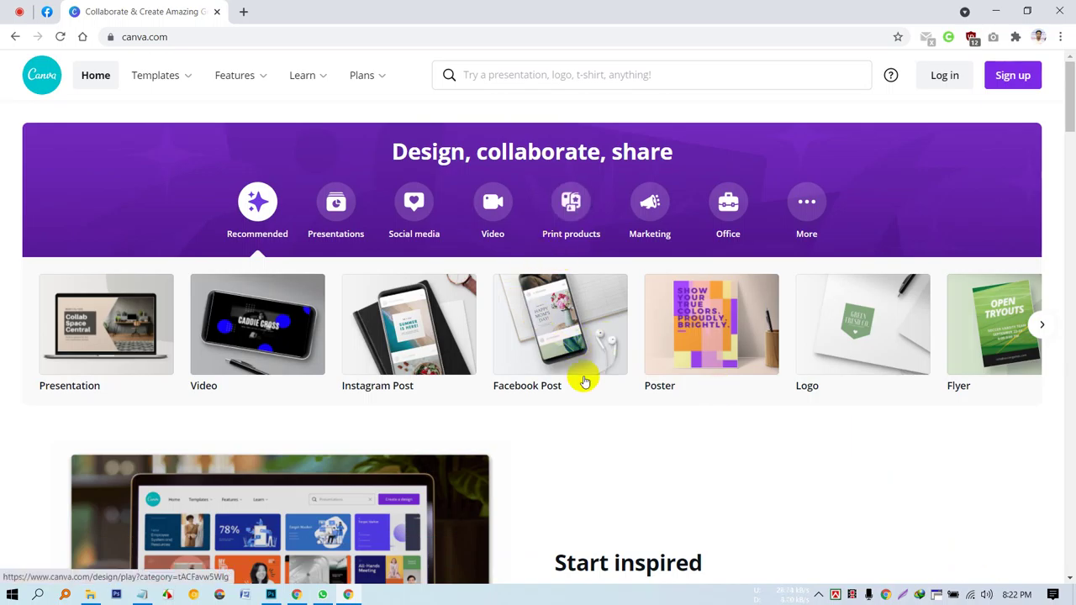
{"action": "left_click", "coordinate": [272, 594]}
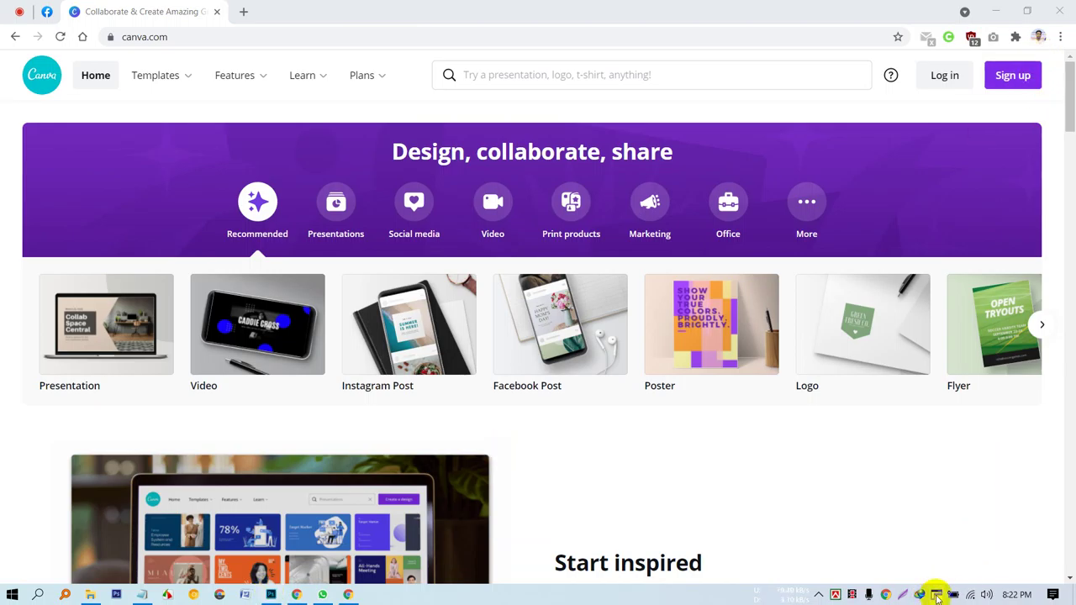
{"action": "right_click", "coordinate": [936, 595]}
{"action": "left_click", "coordinate": [881, 582]}
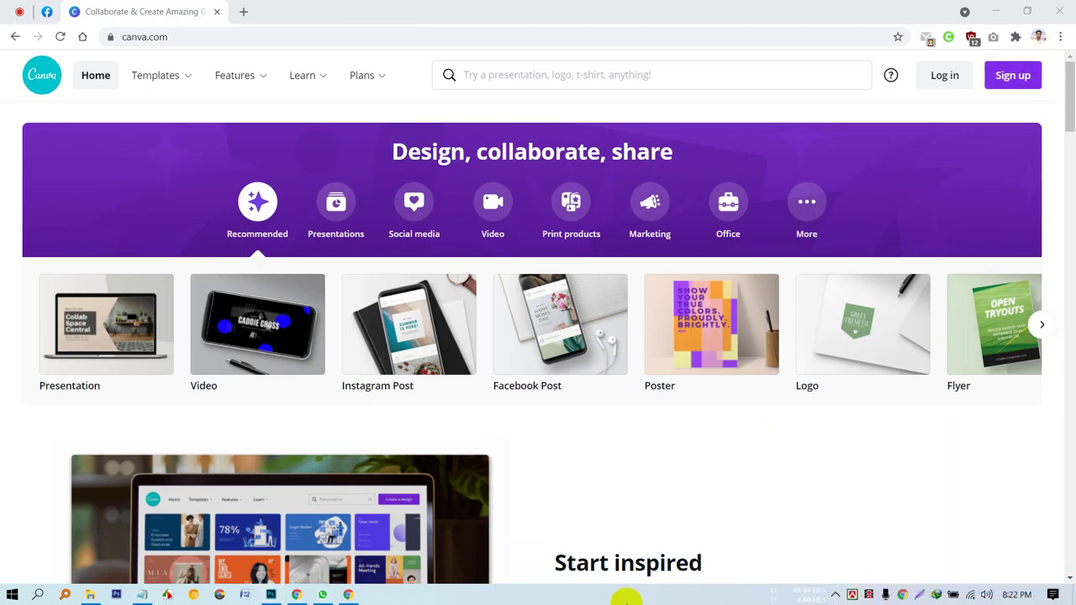
{"action": "left_click", "coordinate": [997, 10]}
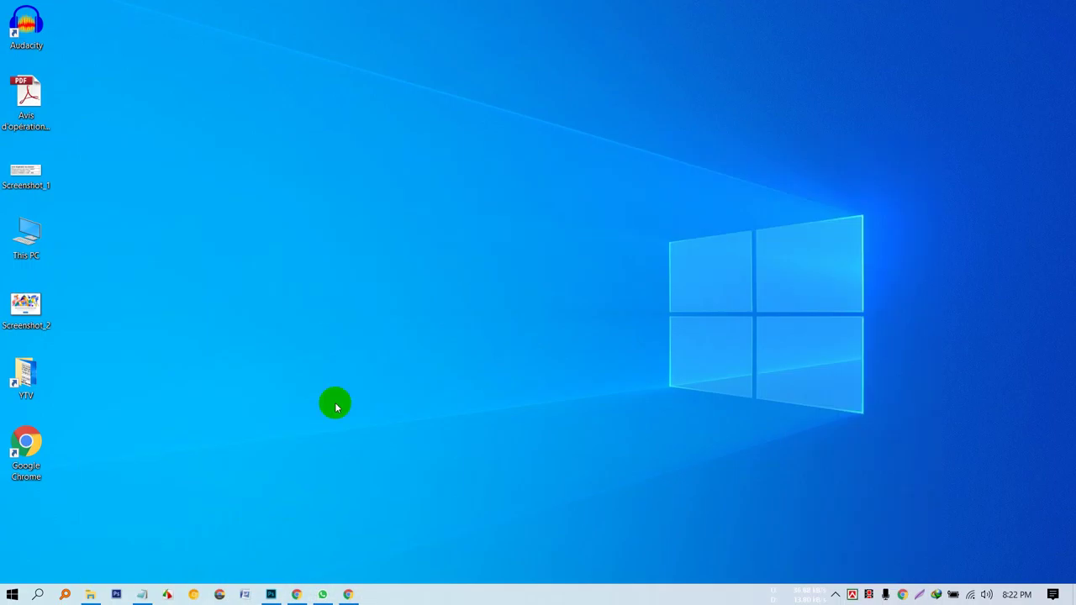
{"action": "left_click", "coordinate": [270, 592]}
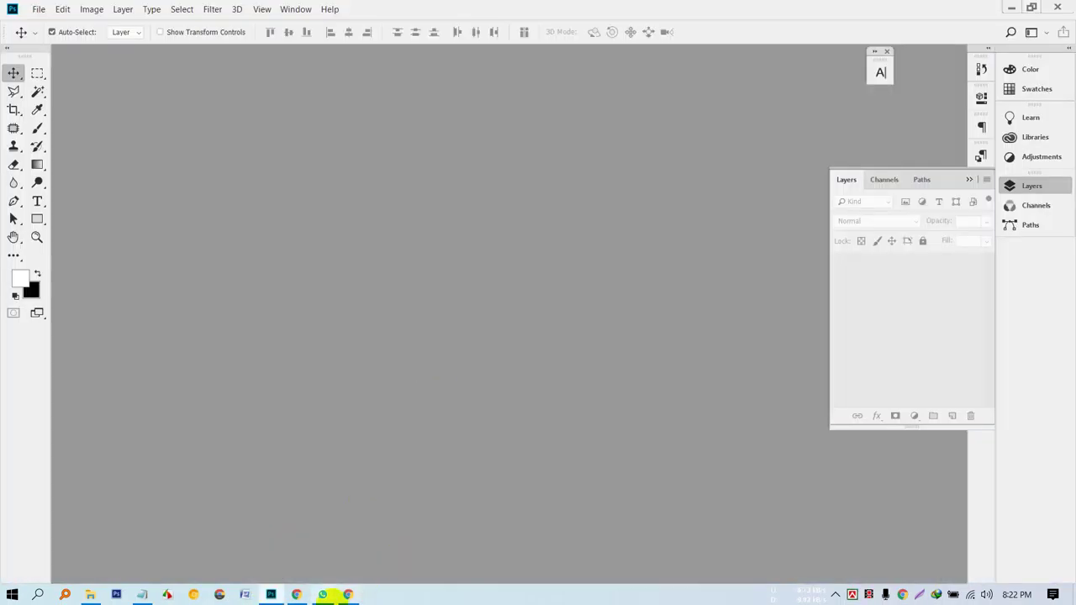
Step: Admit the new participant in the Meet tab, then minimize Chrome to reveal Photoshop
{"action": "left_click", "coordinate": [348, 595]}
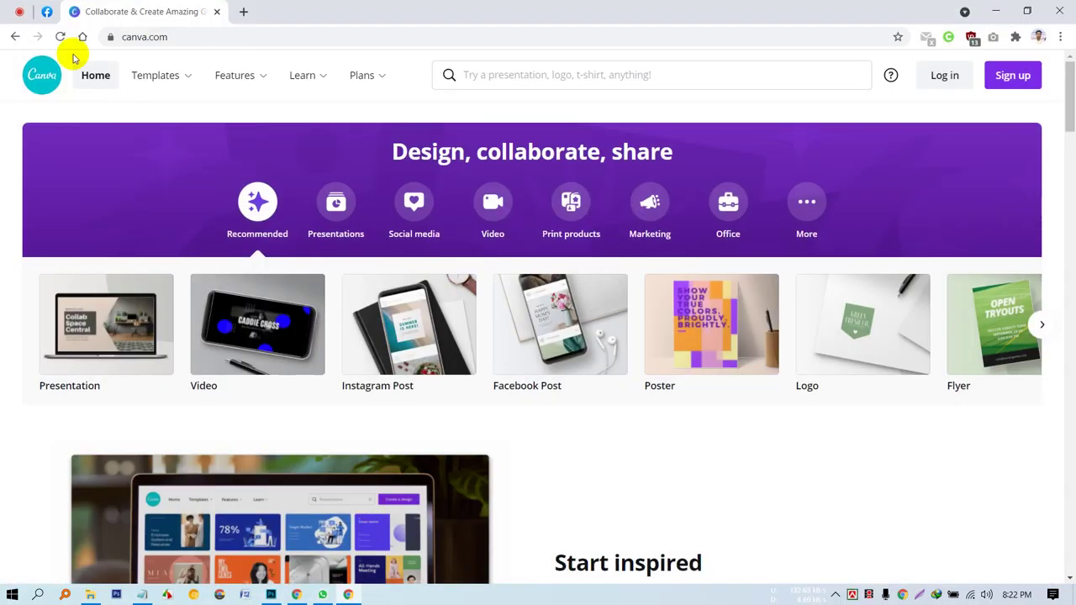
{"action": "left_click", "coordinate": [18, 10]}
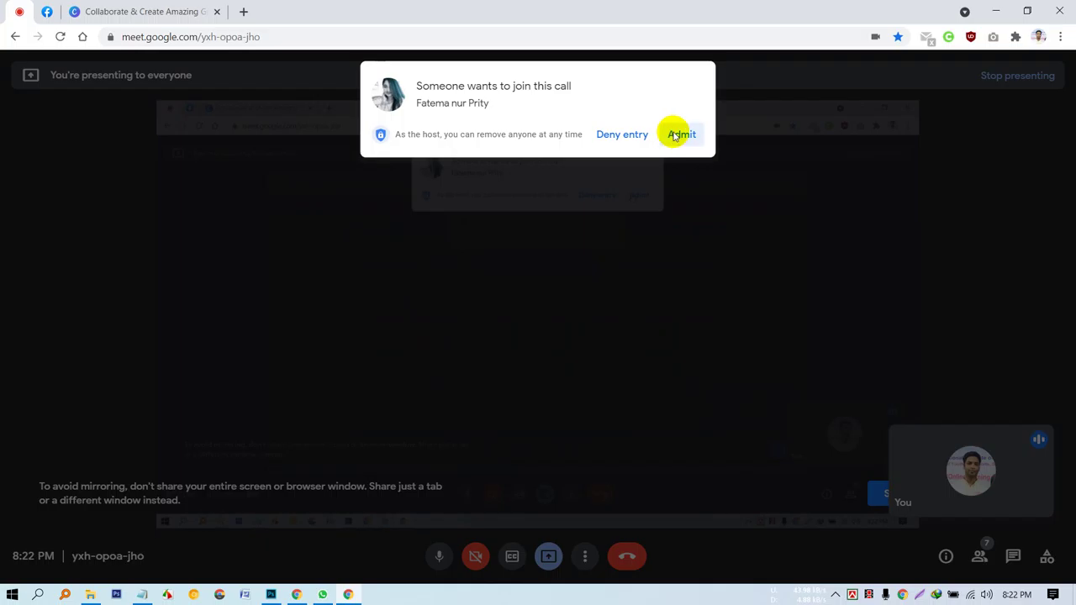
{"action": "left_click", "coordinate": [681, 133]}
{"action": "left_click", "coordinate": [995, 11]}
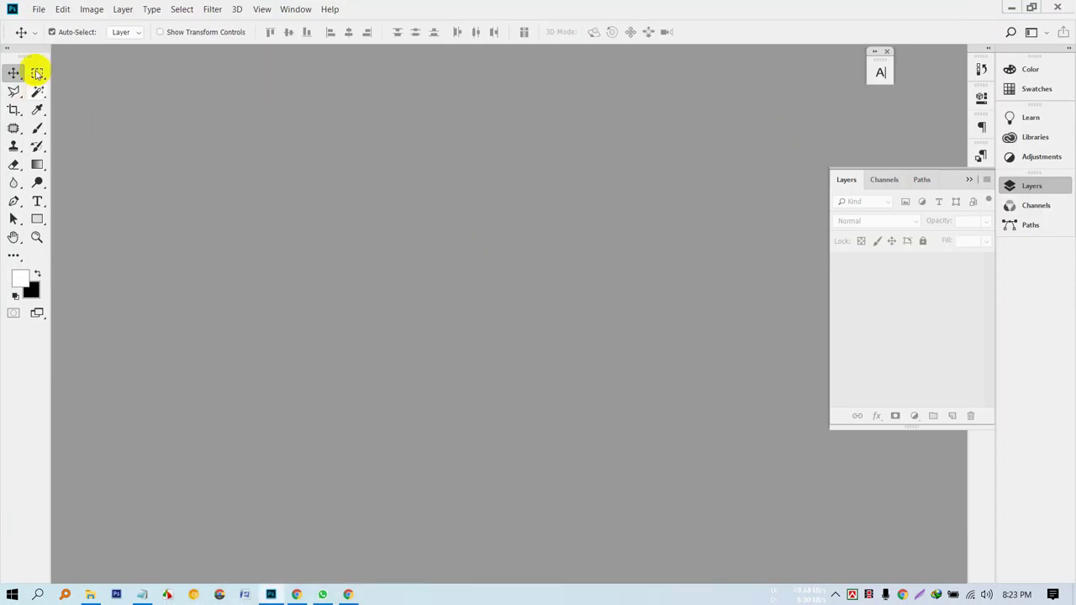
{"action": "left_click", "coordinate": [38, 10]}
Step: Open the transfer-notice PDF accueil.html_2 and pan to the amount table
{"action": "left_click", "coordinate": [50, 36]}
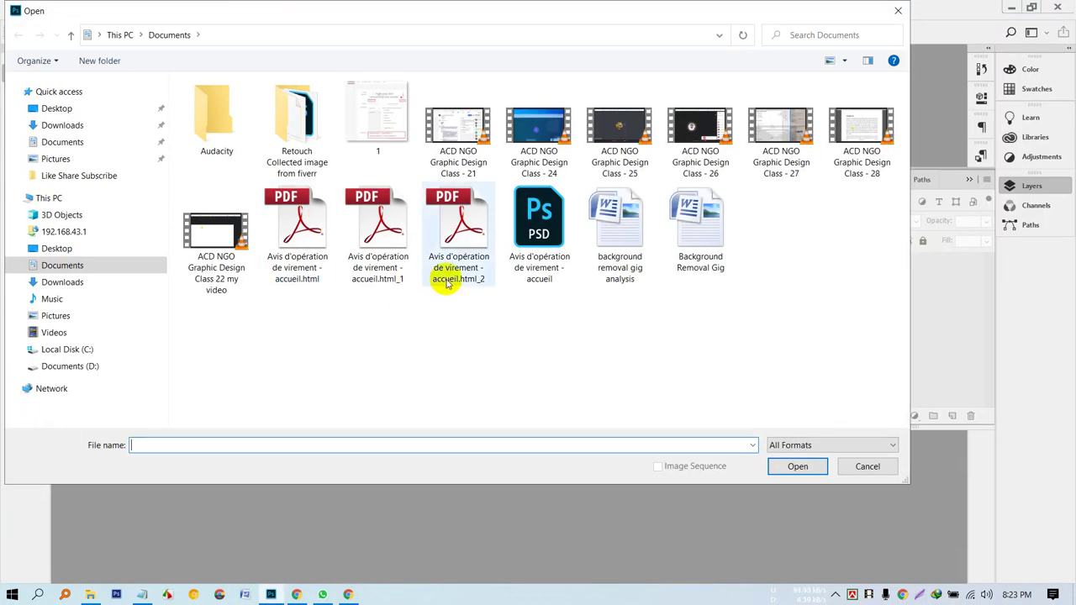
{"action": "left_click", "coordinate": [449, 284]}
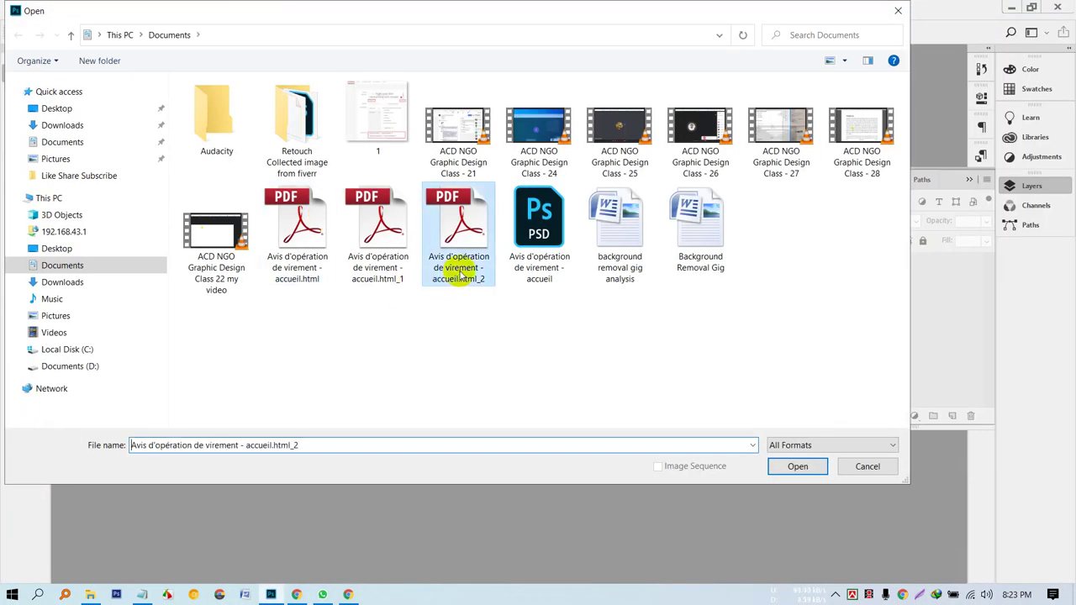
{"action": "left_click", "coordinate": [791, 466]}
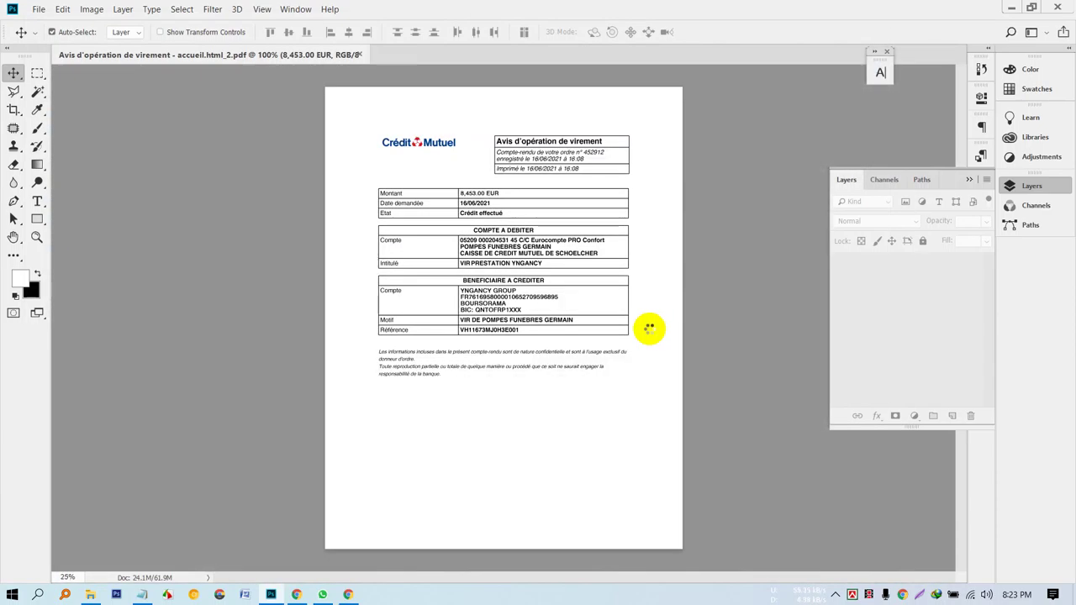
{"action": "scroll", "coordinate": [596, 285], "scroll_direction": "up", "scroll_amount": 5}
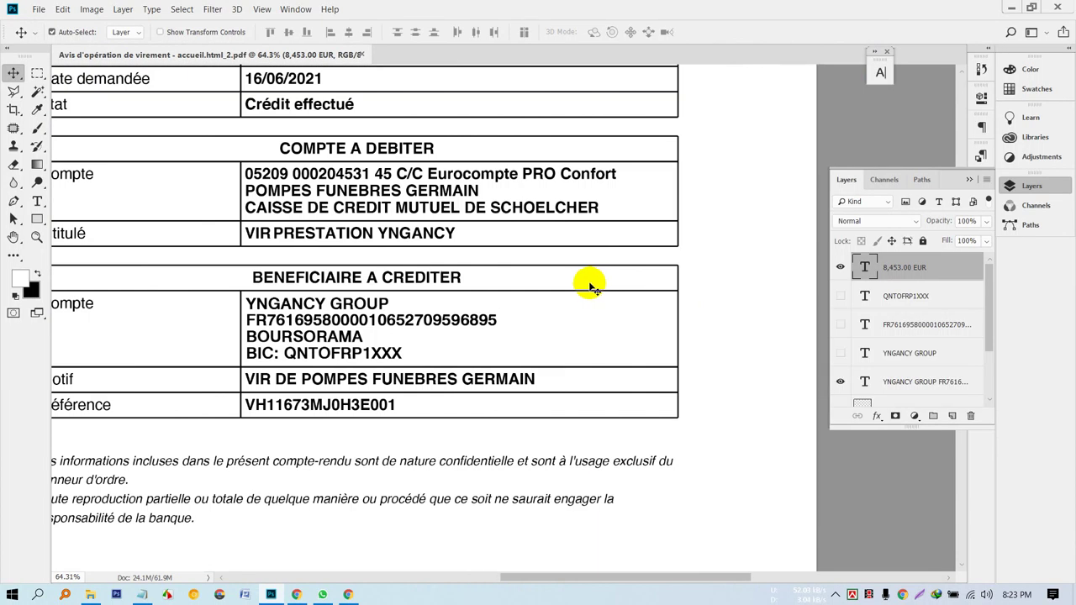
{"action": "left_click_drag", "start_coordinate": [412, 173], "coordinate": [538, 377]}
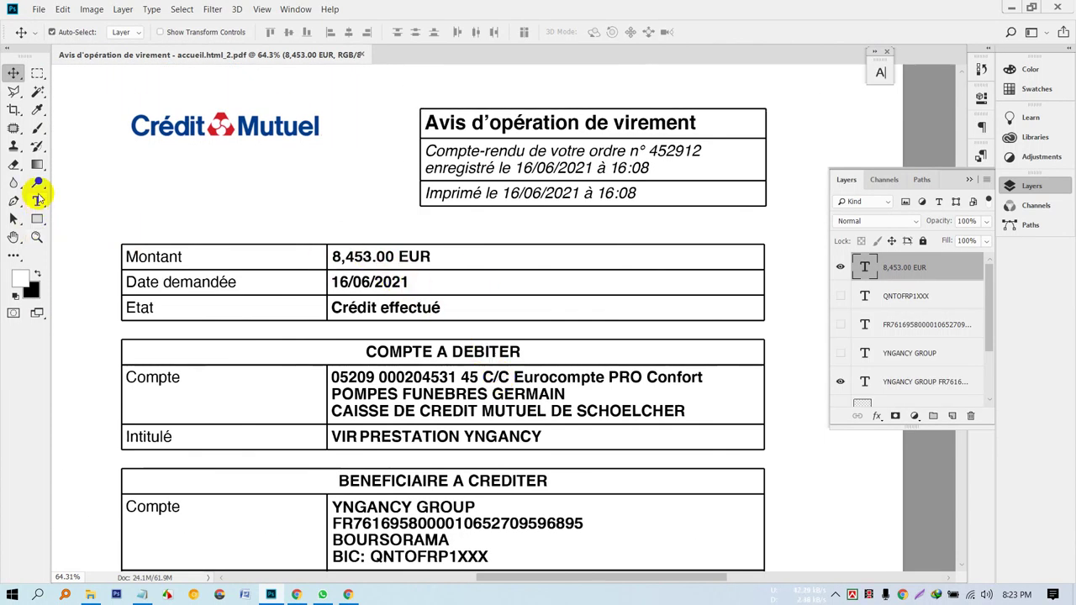
Step: Change the Montant amount from 8,453.00 EUR to 27,000.00 EUR
{"action": "left_click", "coordinate": [38, 200]}
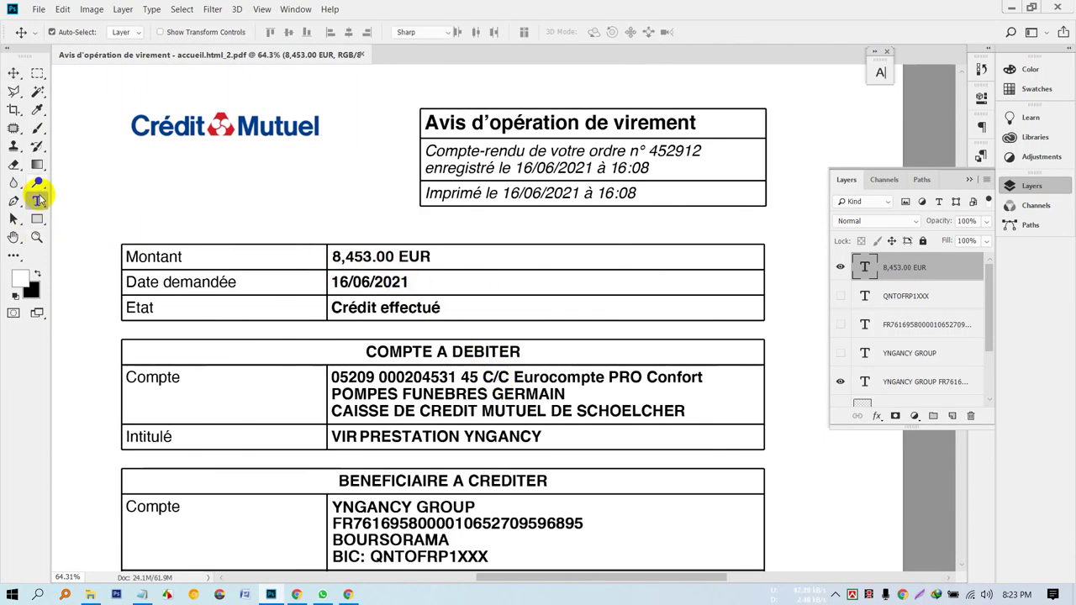
{"action": "left_click", "coordinate": [367, 257]}
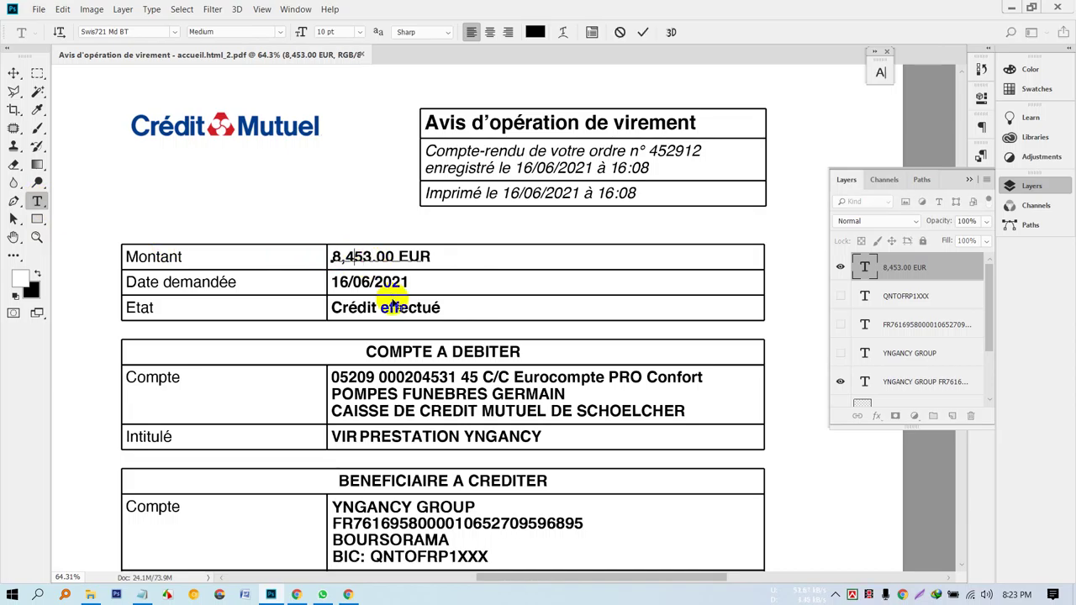
{"action": "key", "text": "BackSpace"}
{"action": "key", "text": "BackSpace"}
{"action": "key", "text": "Delete"}
{"action": "key", "text": "Delete"}
{"action": "key", "text": "BackSpace"}
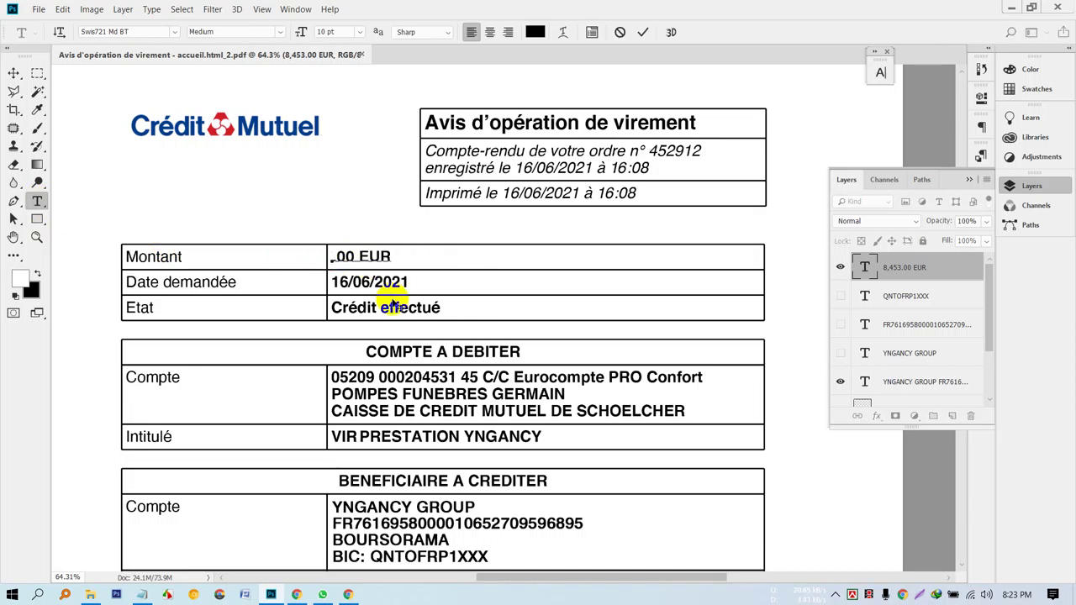
{"action": "type", "text": "27,00"}
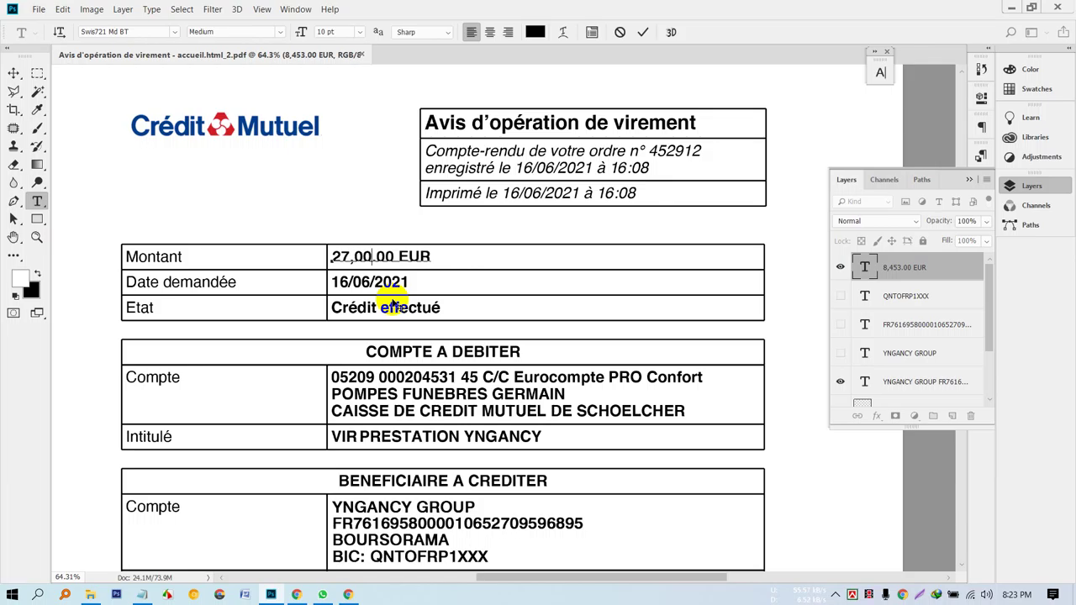
{"action": "type", "text": "0"}
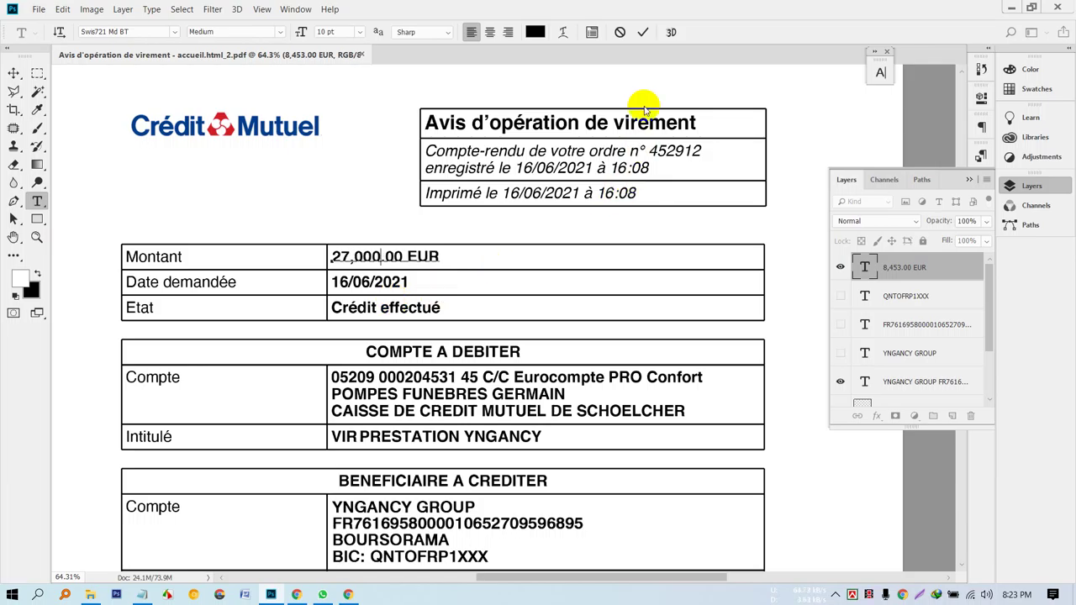
{"action": "left_click", "coordinate": [643, 32]}
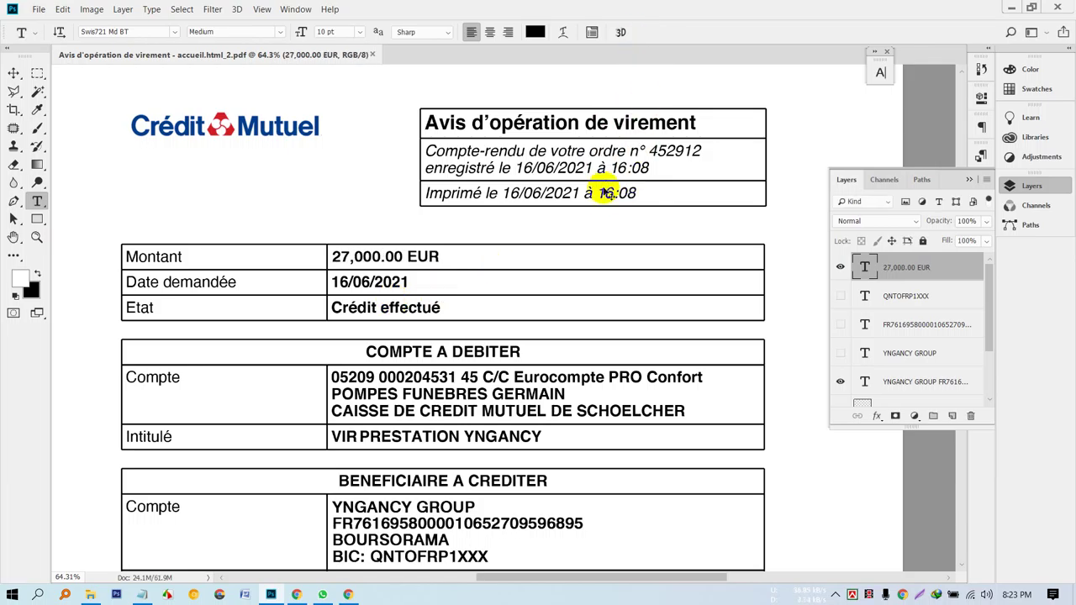
Step: Save the edited notice as a PDF on the Desktop
{"action": "key", "text": "ctrl+shift+s"}
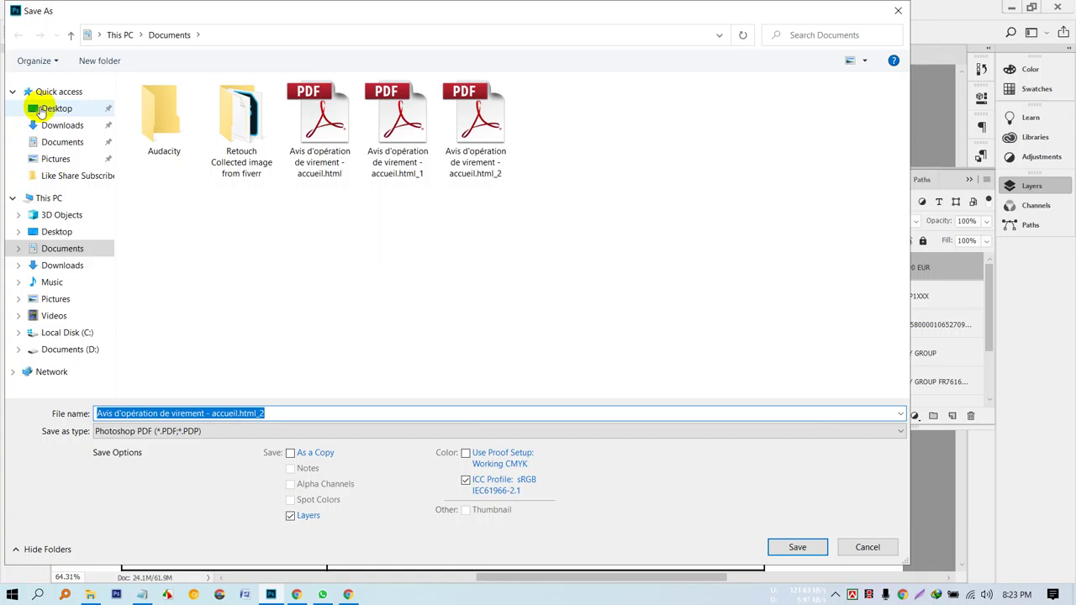
{"action": "left_click", "coordinate": [35, 107]}
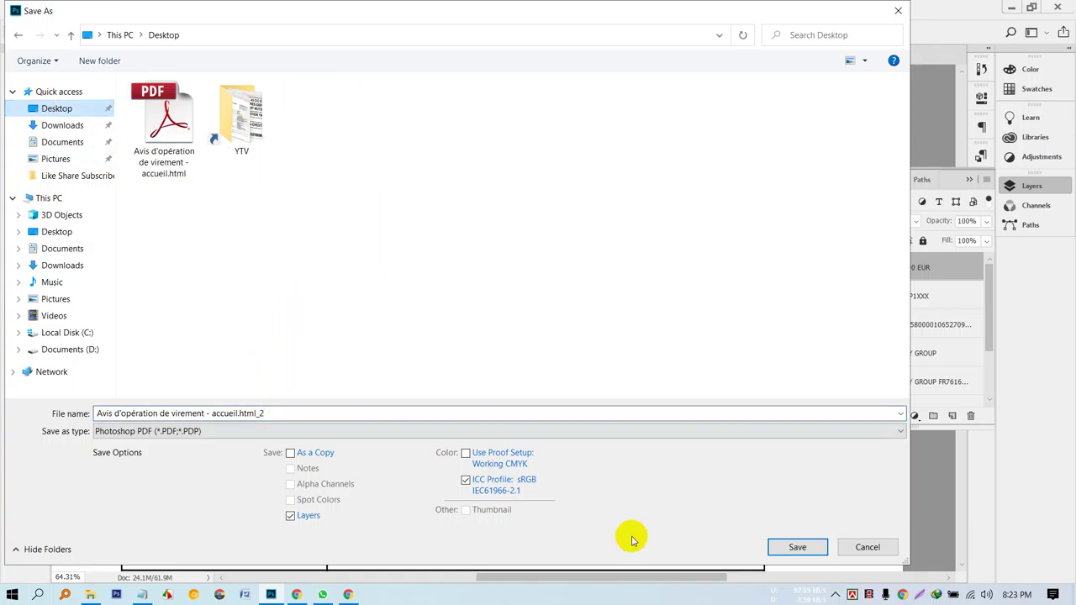
{"action": "left_click", "coordinate": [776, 548]}
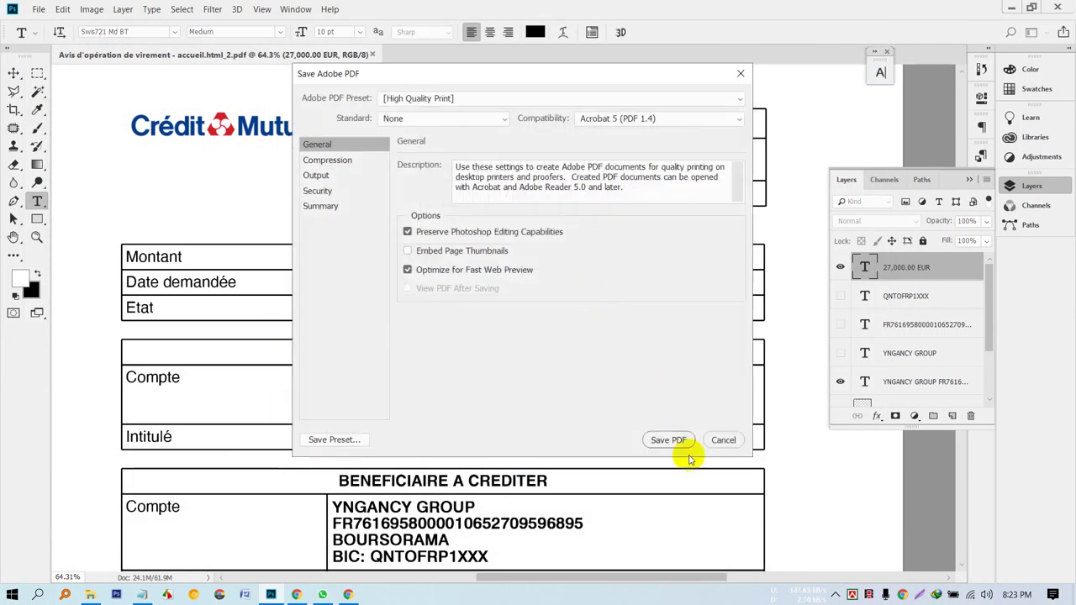
{"action": "left_click", "coordinate": [666, 440]}
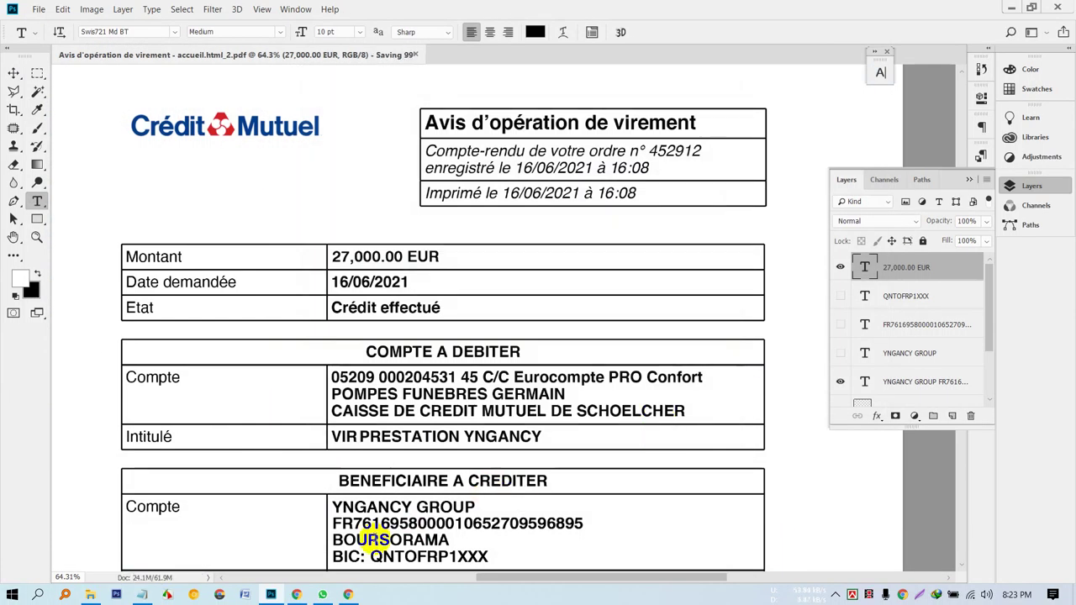
Step: Send accueil.html_2 from the Desktop as a document in the WhatsApp chat, then minimize WhatsApp
{"action": "left_click", "coordinate": [323, 594]}
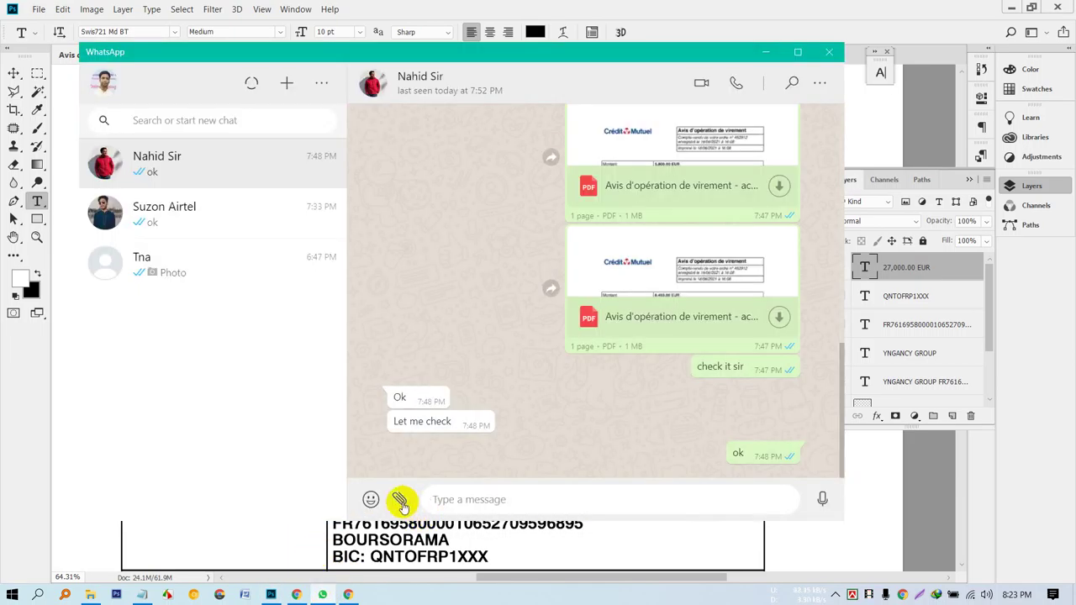
{"action": "left_click", "coordinate": [400, 502]}
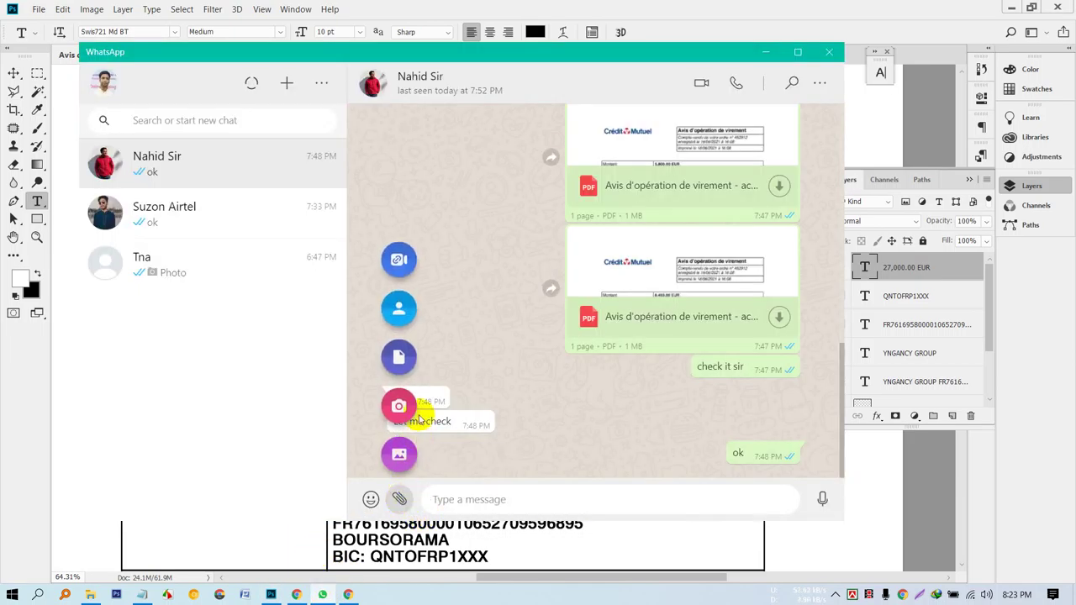
{"action": "left_click", "coordinate": [402, 355]}
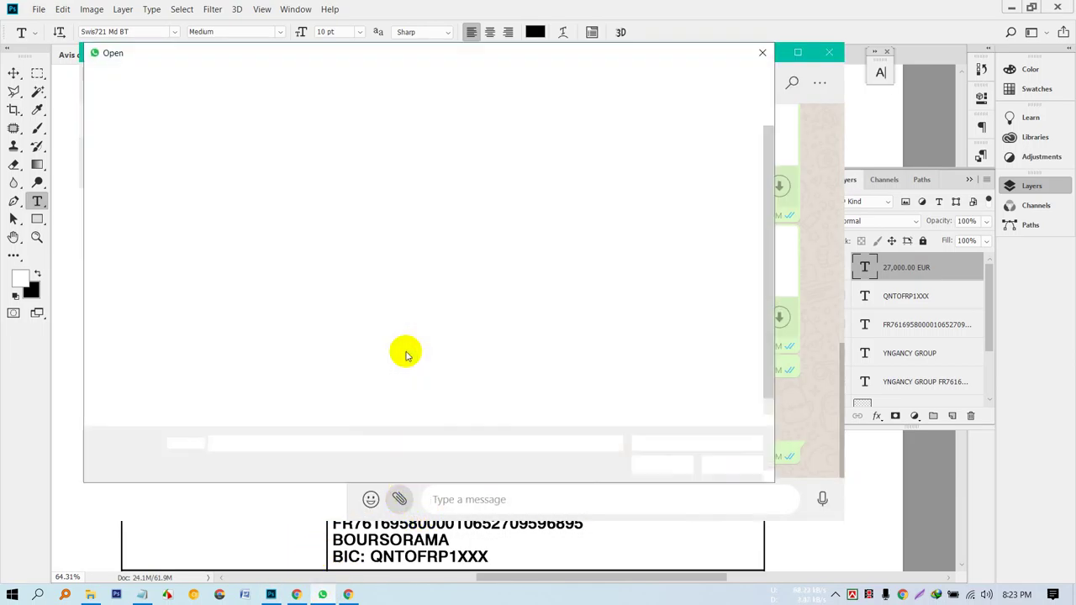
{"action": "left_click", "coordinate": [135, 151]}
{"action": "left_click", "coordinate": [380, 168]}
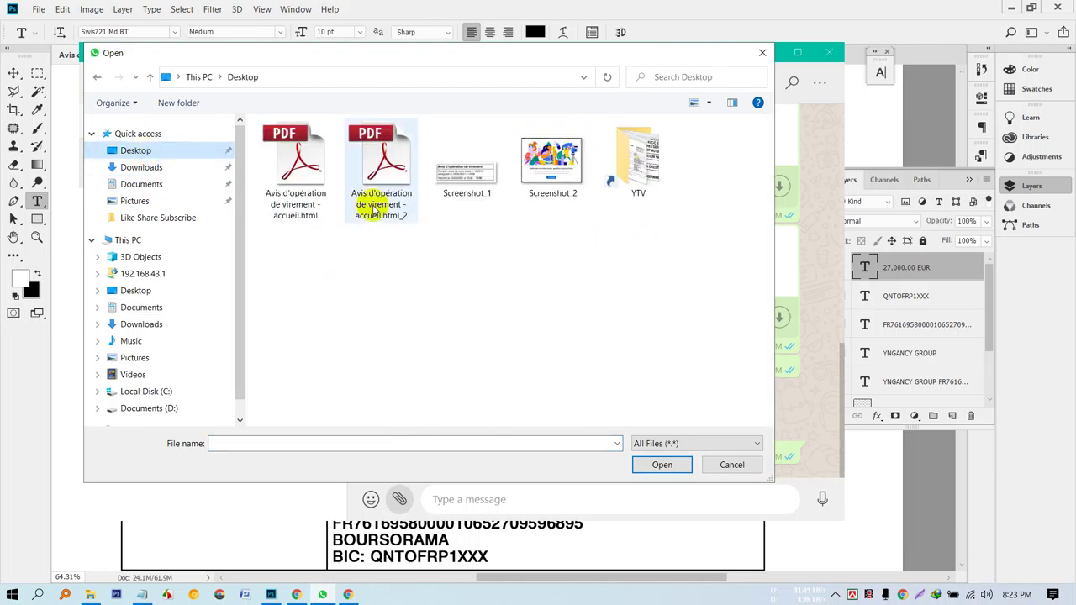
{"action": "left_click", "coordinate": [675, 472]}
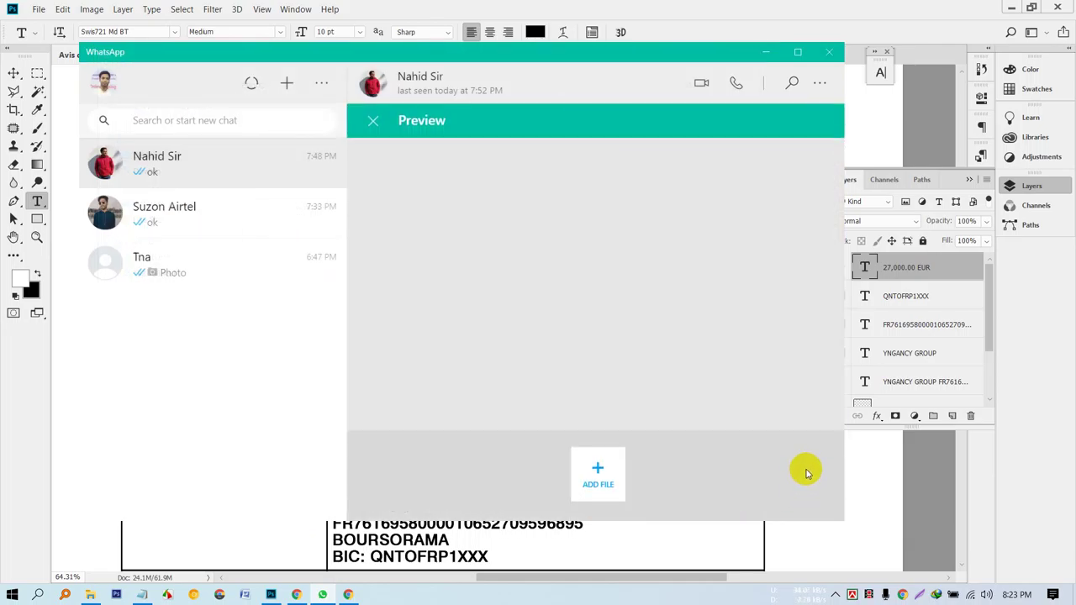
{"action": "left_click", "coordinate": [794, 430]}
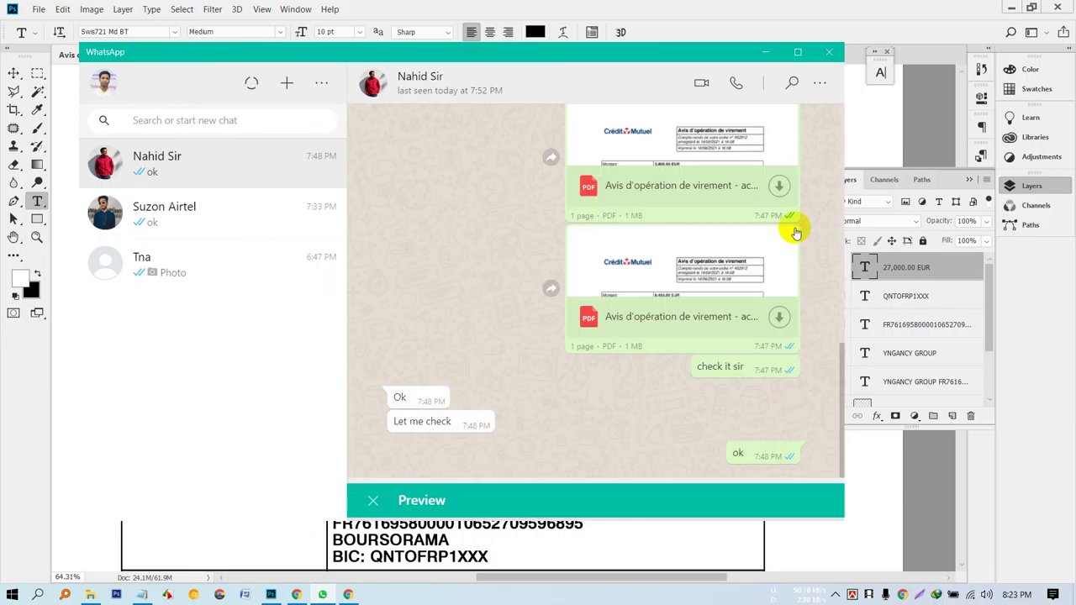
{"action": "left_click", "coordinate": [765, 52]}
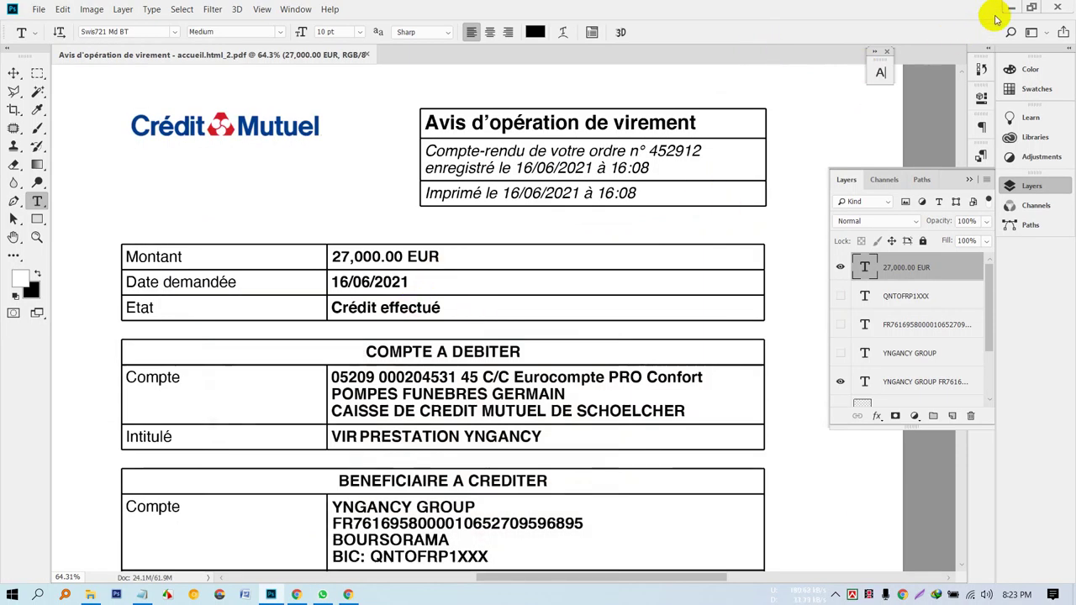
Step: Minimize Photoshop, admit the waiting person in Meet, and switch to the Canva tab
{"action": "left_click", "coordinate": [1010, 8]}
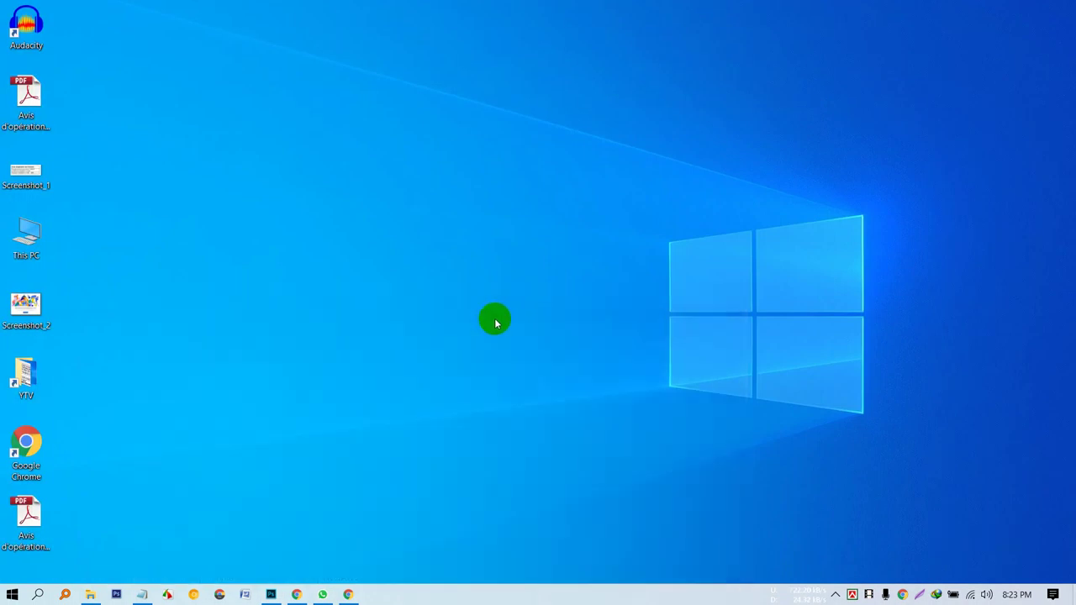
{"action": "left_click", "coordinate": [351, 593]}
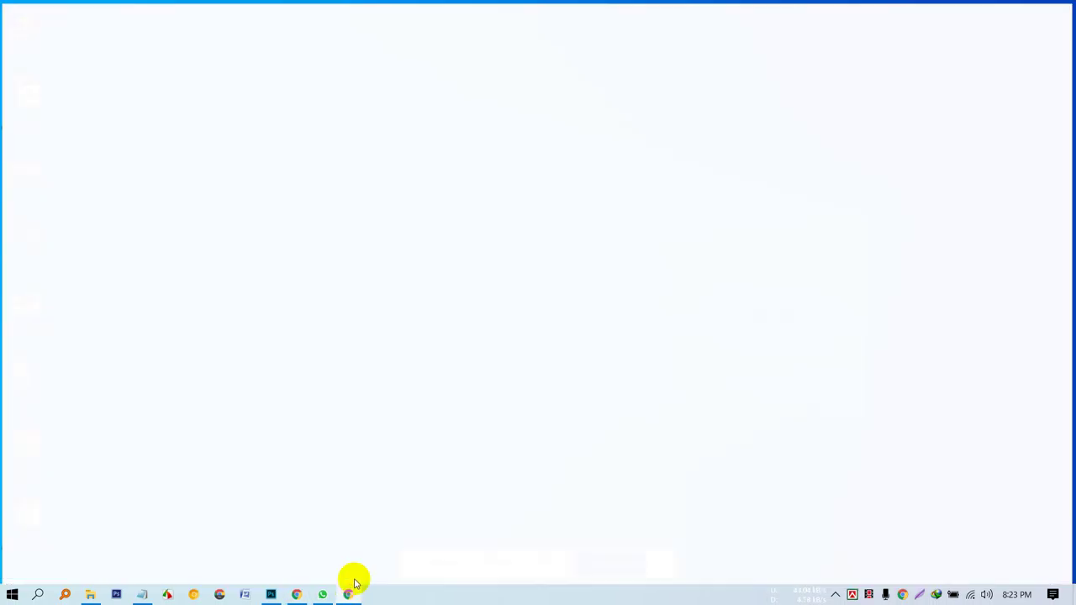
{"action": "left_click", "coordinate": [684, 136]}
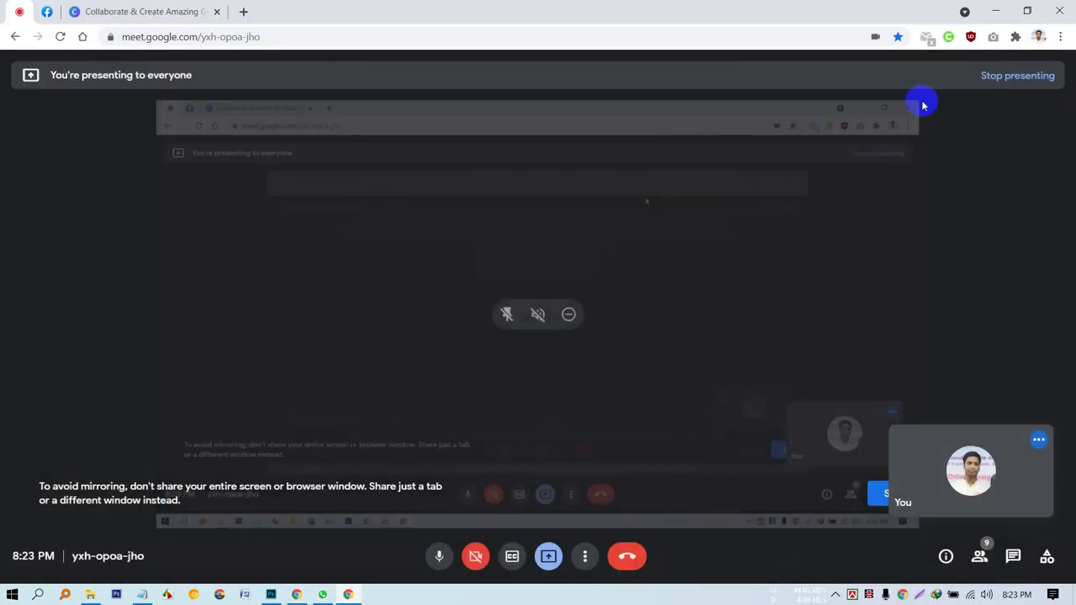
{"action": "left_click", "coordinate": [108, 17]}
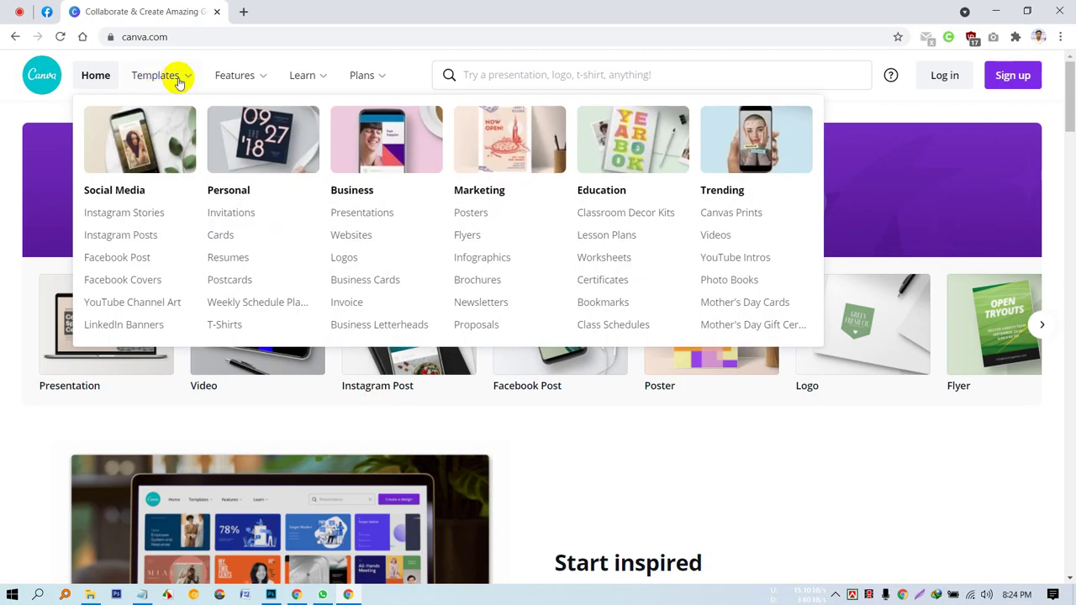
Step: Open Canva's Instagram Posts templates page under Social Media, listing 23,796 templates
{"action": "mouse_move", "coordinate": [236, 83]}
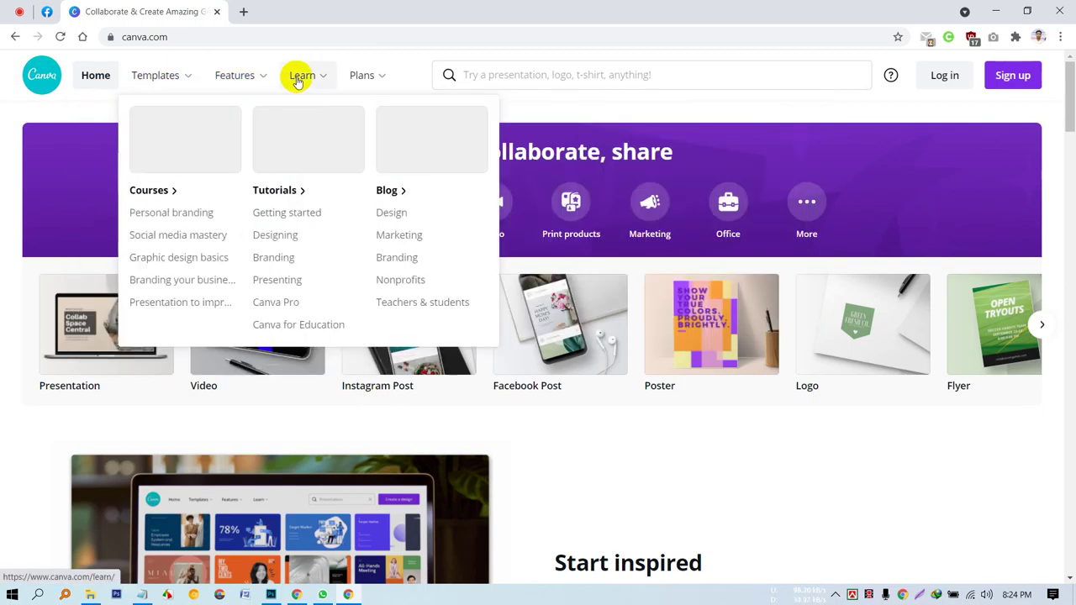
{"action": "mouse_move", "coordinate": [390, 83]}
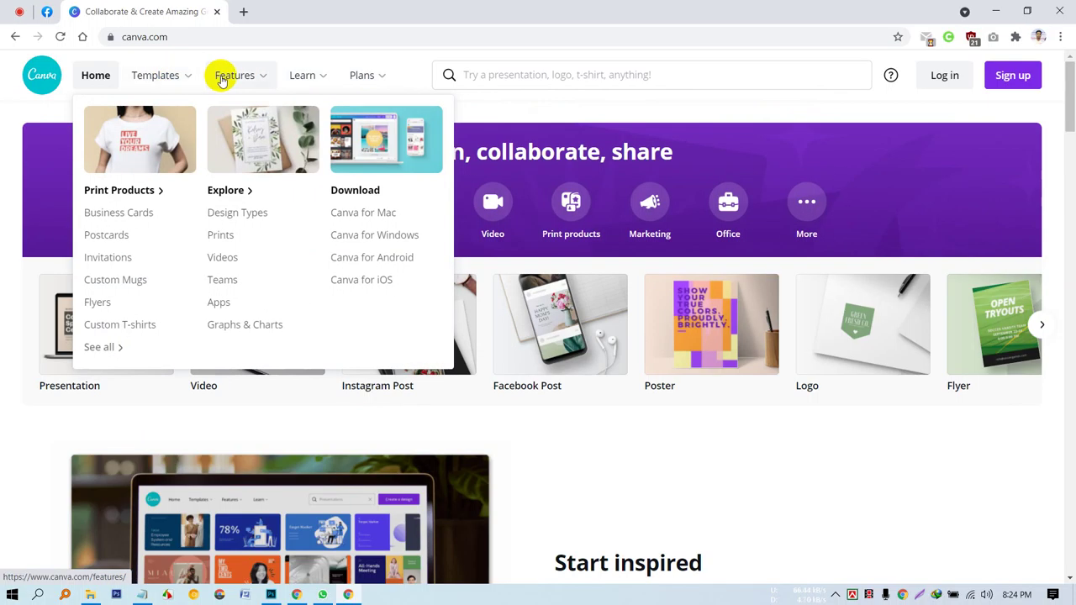
{"action": "mouse_move", "coordinate": [184, 84]}
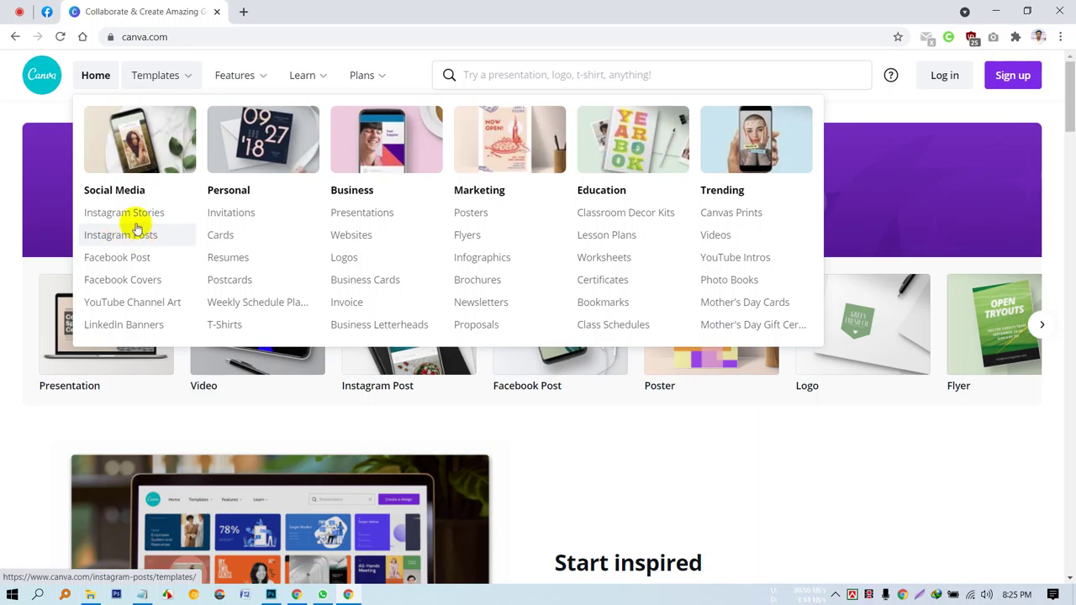
{"action": "left_click", "coordinate": [130, 244]}
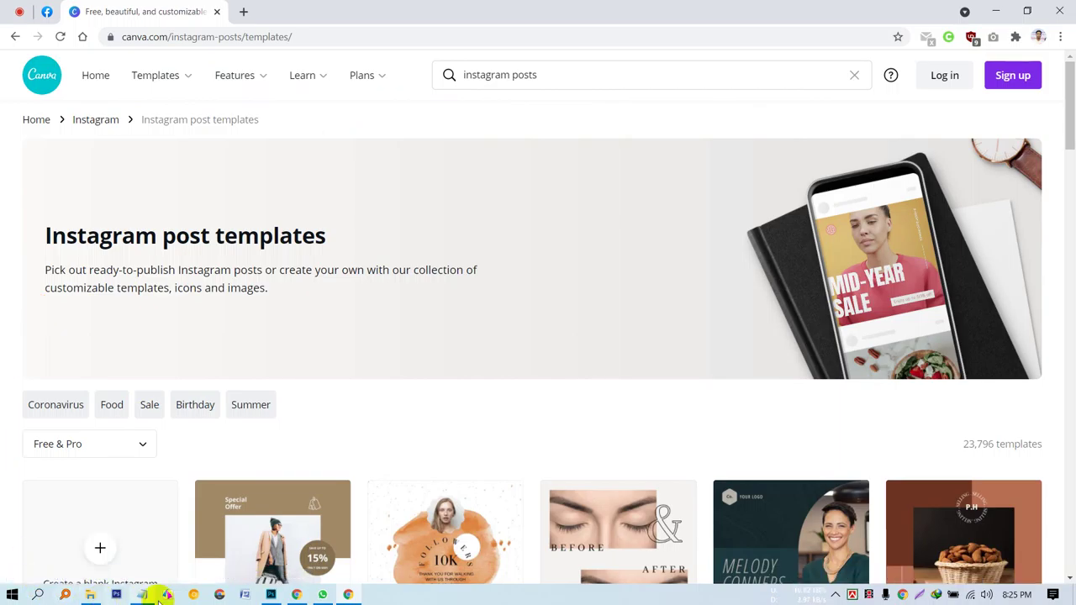
{"action": "left_click", "coordinate": [12, 594]}
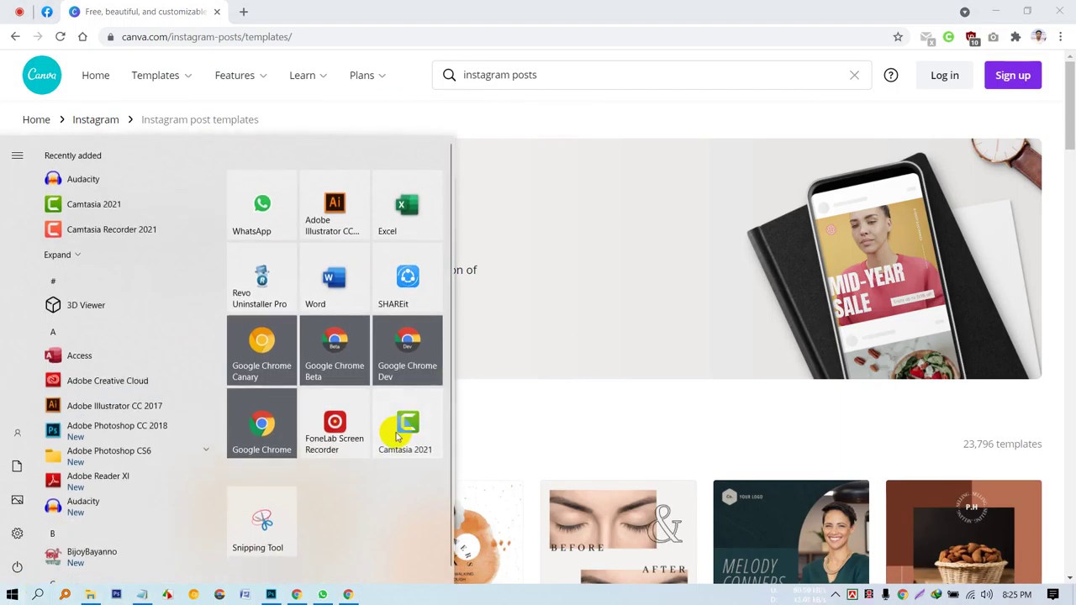
Step: Launch Camtasia 2021 and start a new untitled project, dismissing the screen-sharing notice
{"action": "left_click", "coordinate": [398, 434]}
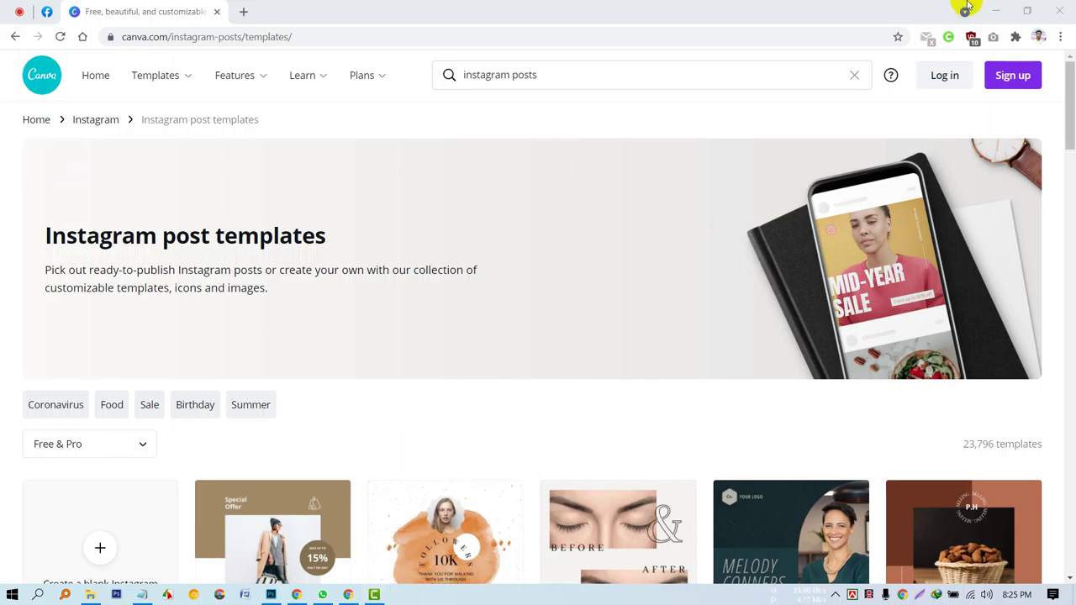
{"action": "left_click", "coordinate": [1038, 8]}
{"action": "left_click", "coordinate": [375, 595]}
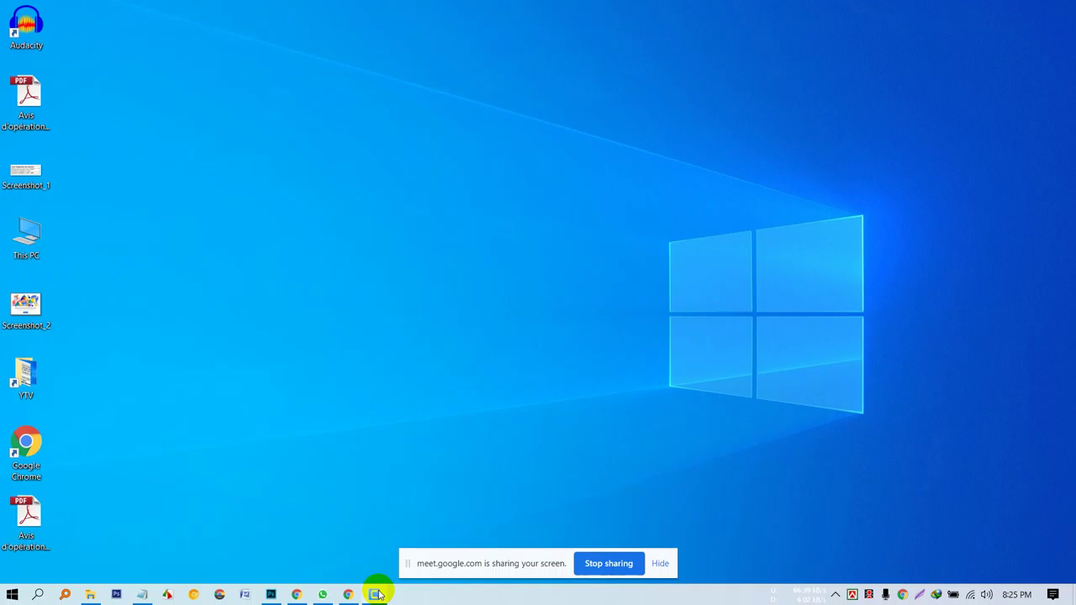
{"action": "left_click", "coordinate": [476, 216]}
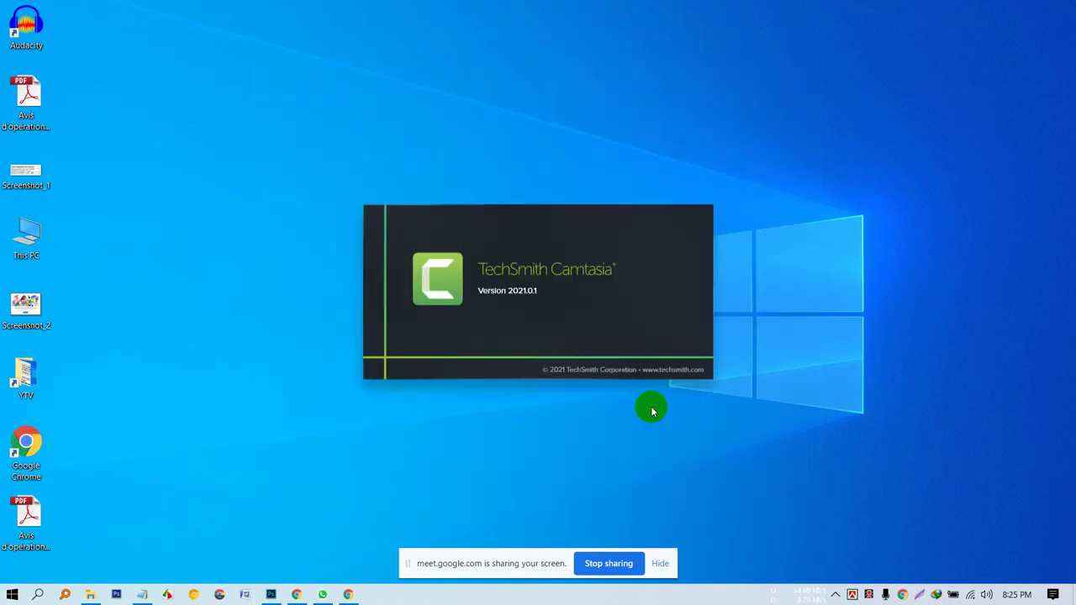
{"action": "left_click", "coordinate": [660, 563]}
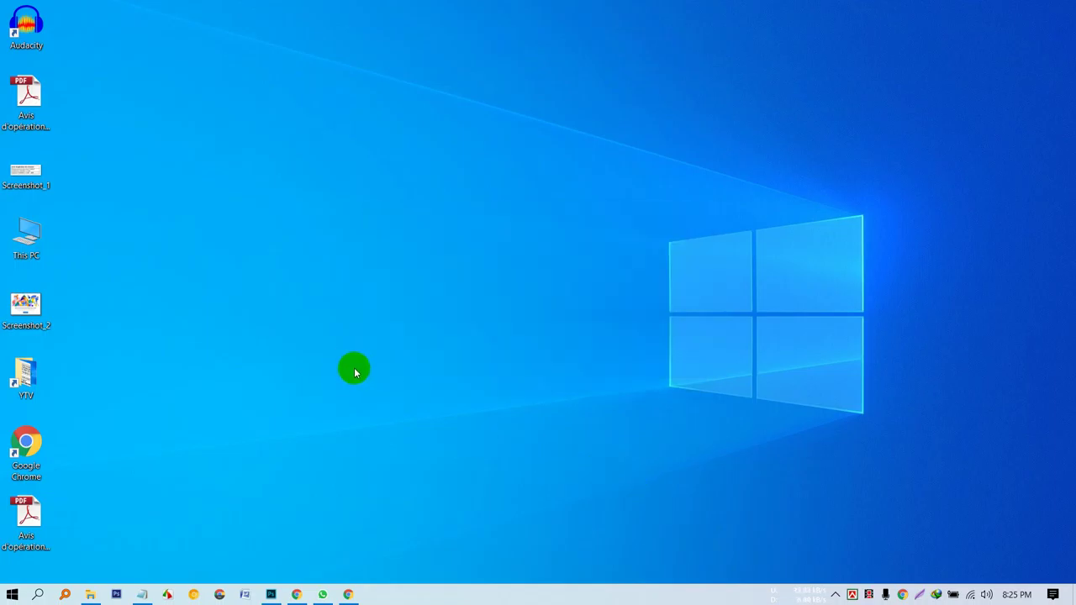
{"action": "key", "text": "XF86MonBrightnessUp"}
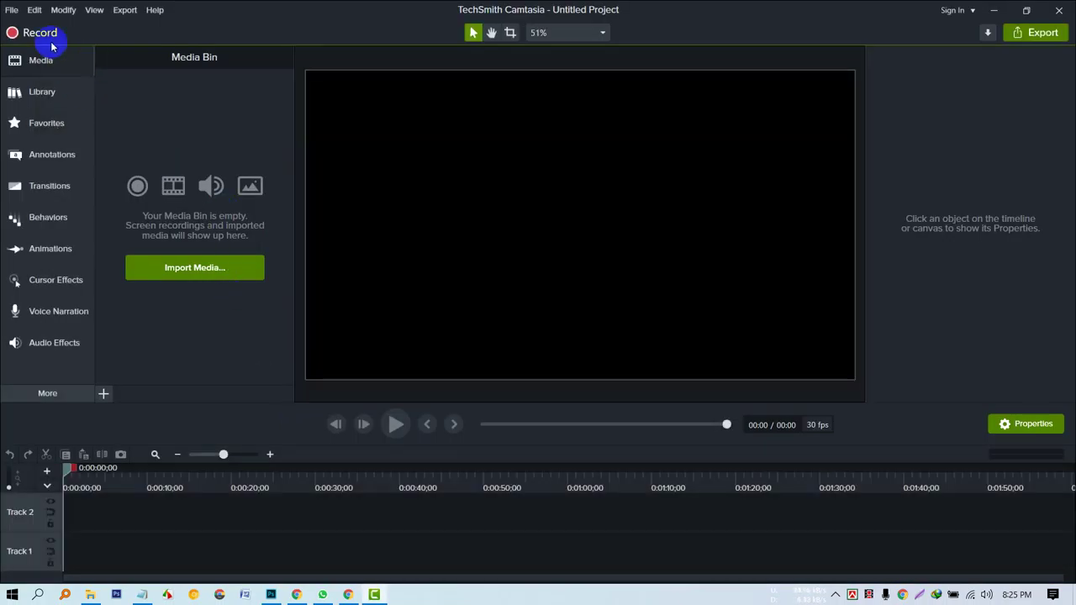
Step: Start a full-screen Camtasia recording with microphone and system audio capture enabled
{"action": "left_click", "coordinate": [40, 36]}
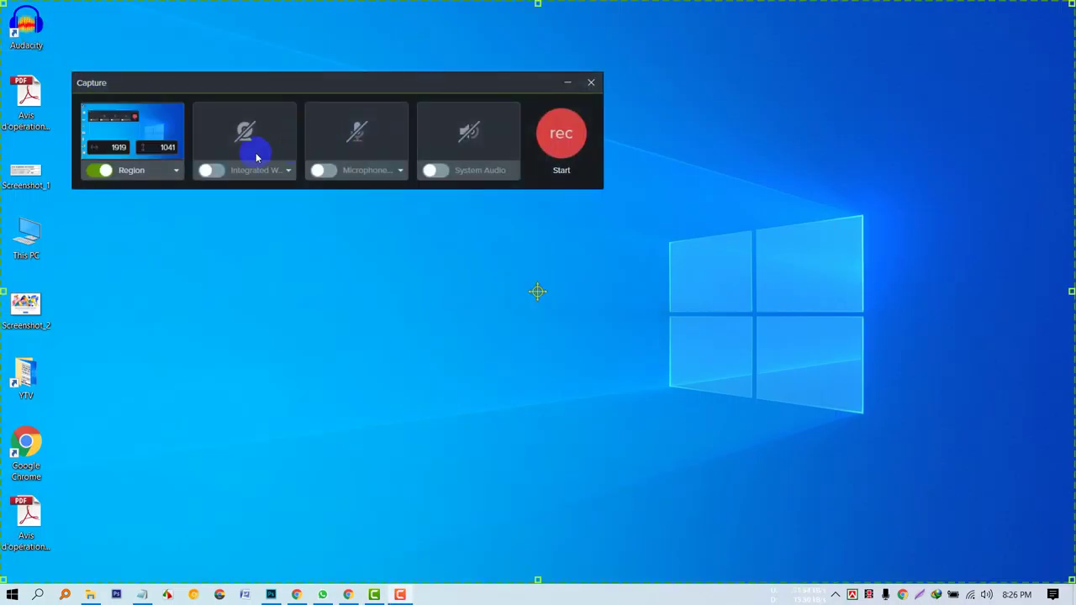
{"action": "left_click", "coordinate": [320, 171]}
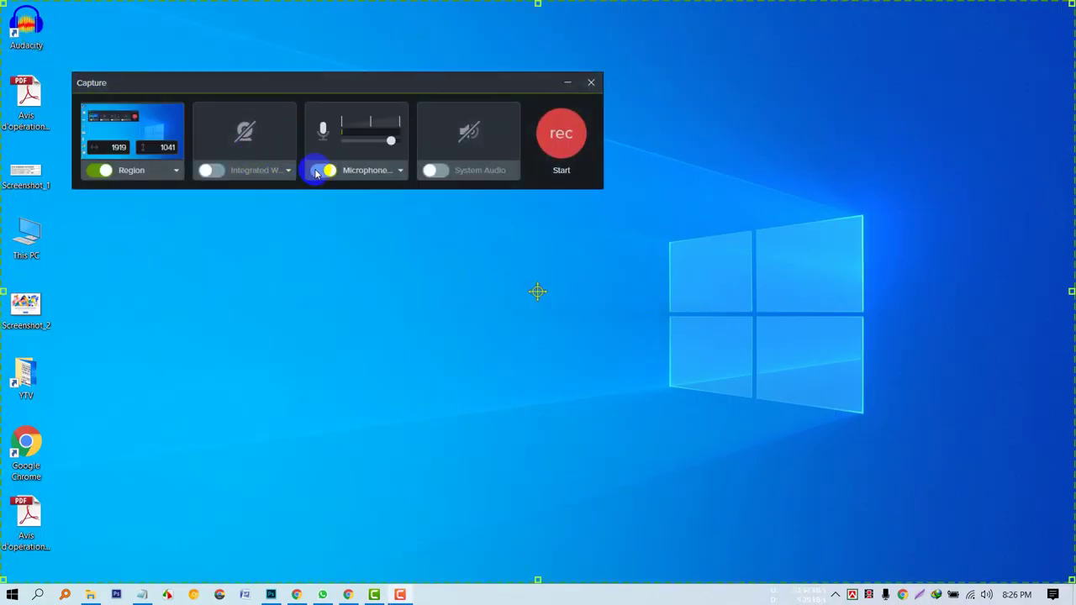
{"action": "left_click", "coordinate": [434, 171]}
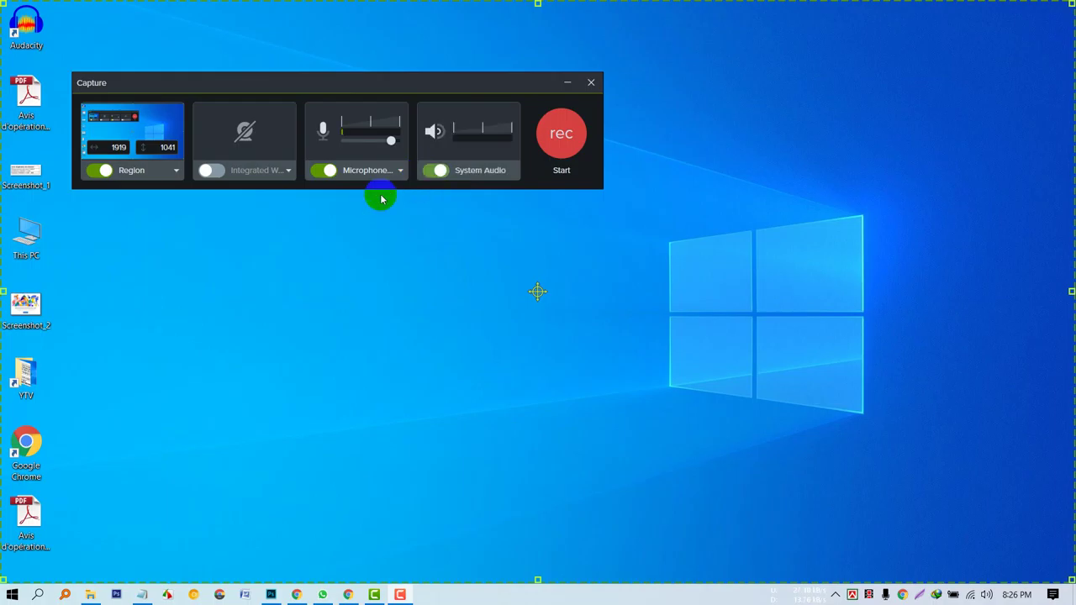
{"action": "left_click", "coordinate": [172, 172]}
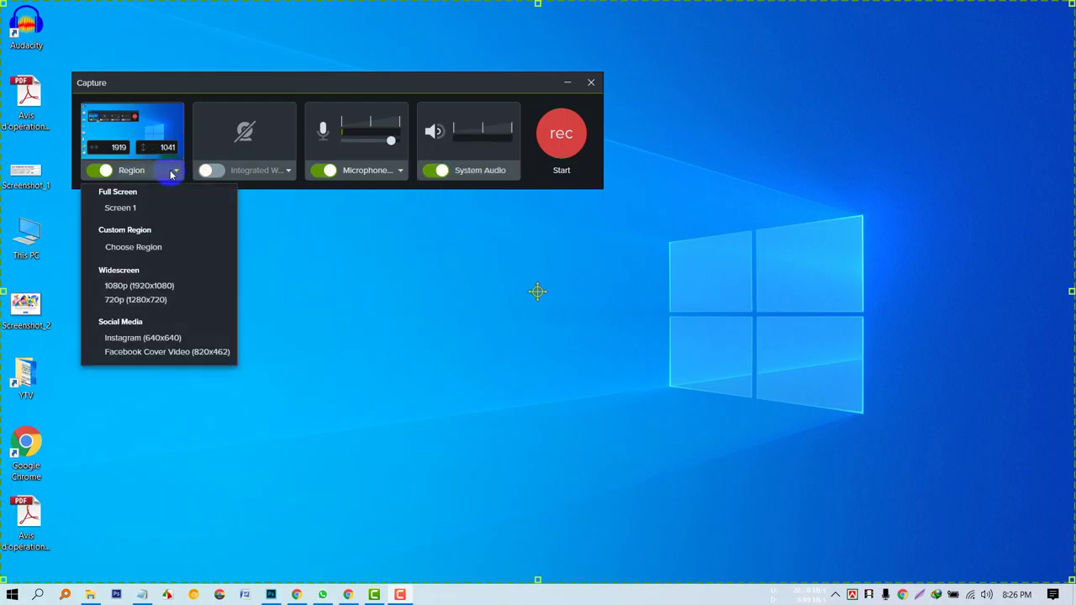
{"action": "left_click", "coordinate": [156, 245]}
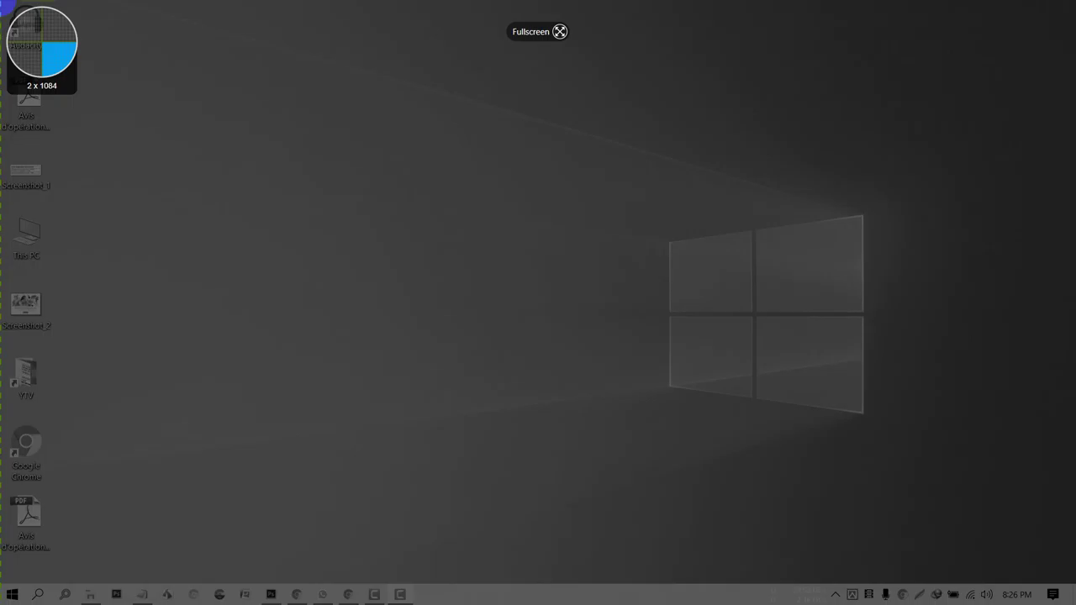
{"action": "left_click_drag", "start_coordinate": [3, 3], "coordinate": [1068, 579]}
{"action": "left_click", "coordinate": [563, 137]}
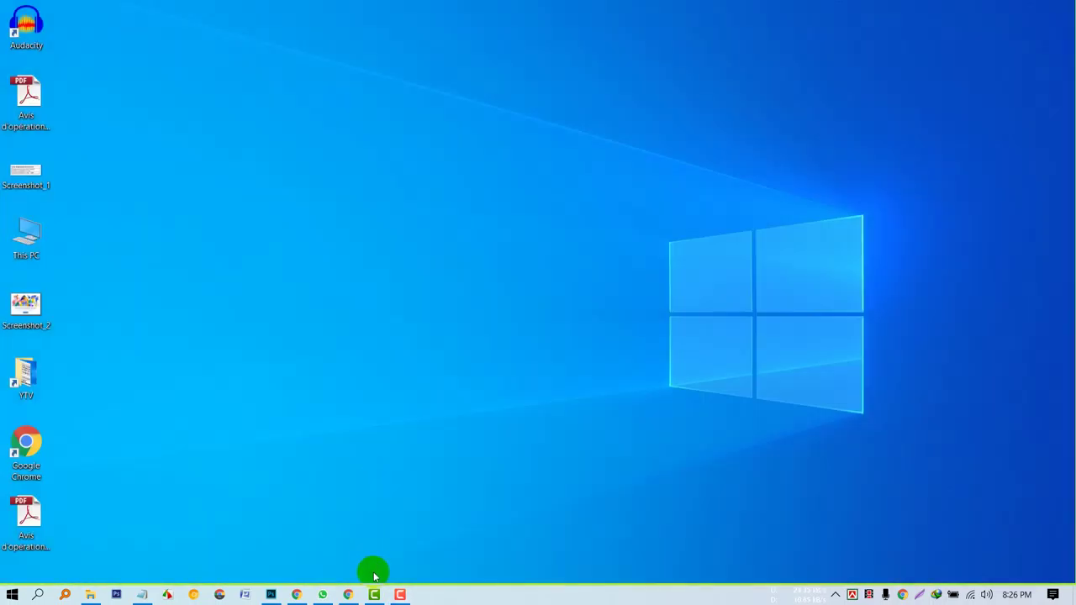
{"action": "left_click", "coordinate": [347, 594]}
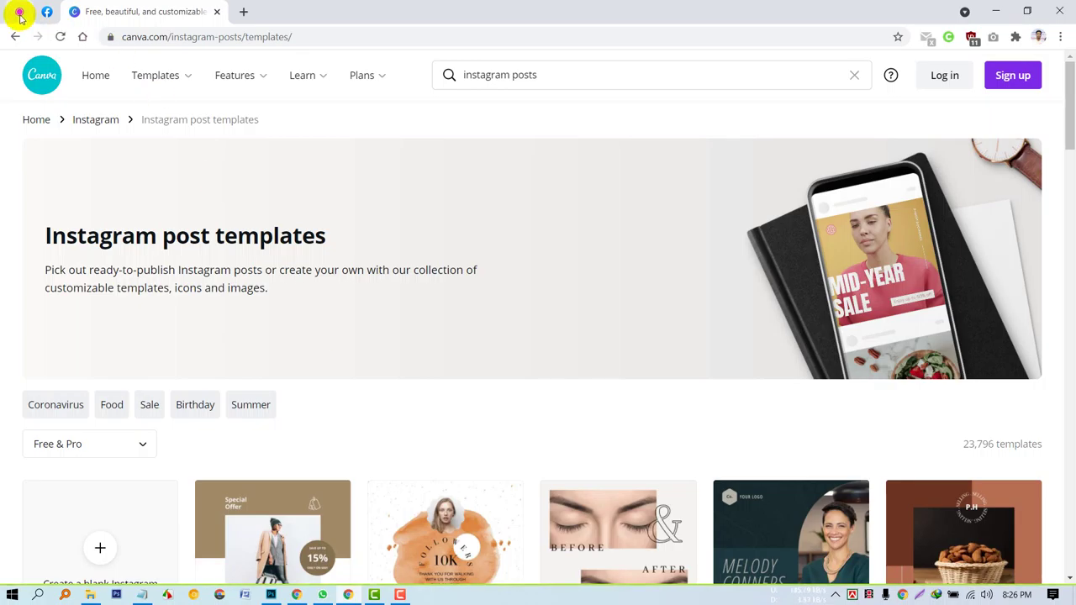
Step: Admit the waiting person into the Google Meet call
{"action": "left_click", "coordinate": [19, 12]}
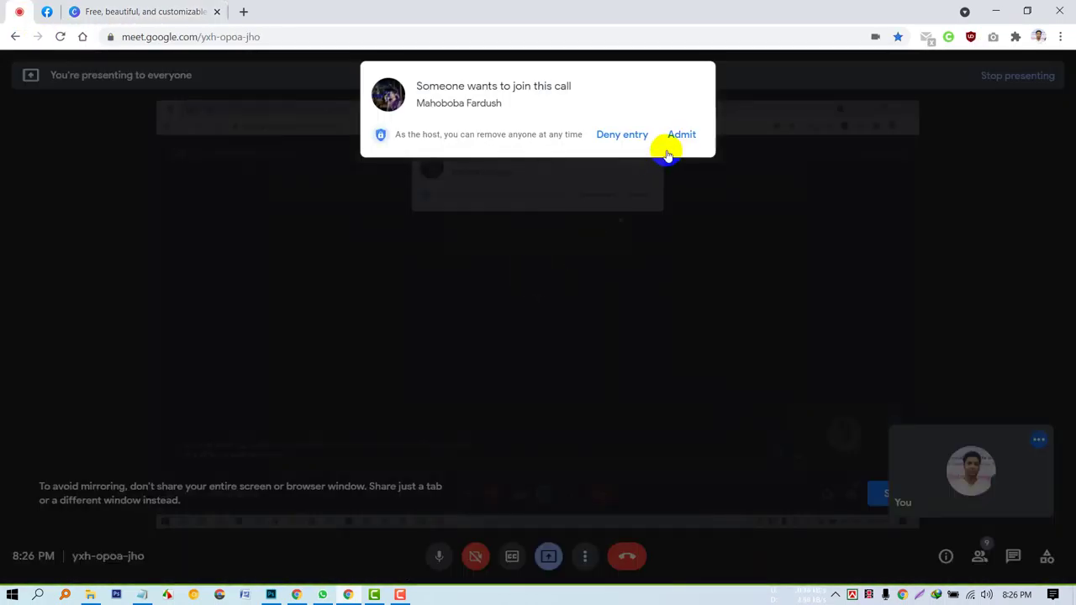
{"action": "left_click", "coordinate": [673, 135]}
{"action": "left_click", "coordinate": [137, 12]}
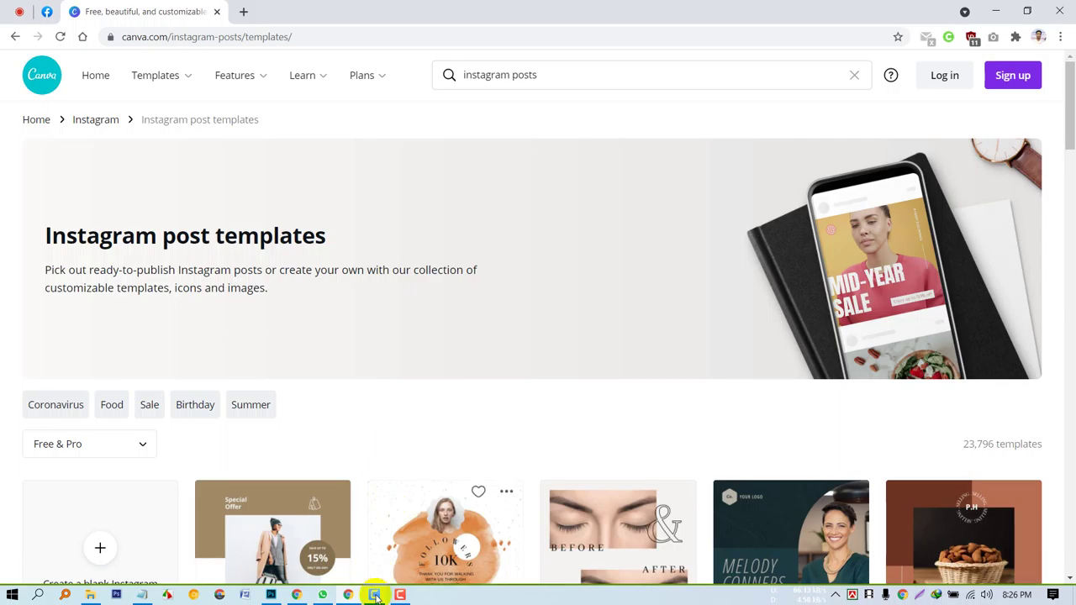
Step: Close Camtasia and reopen Canva's Instagram Posts templates page
{"action": "left_click", "coordinate": [375, 595]}
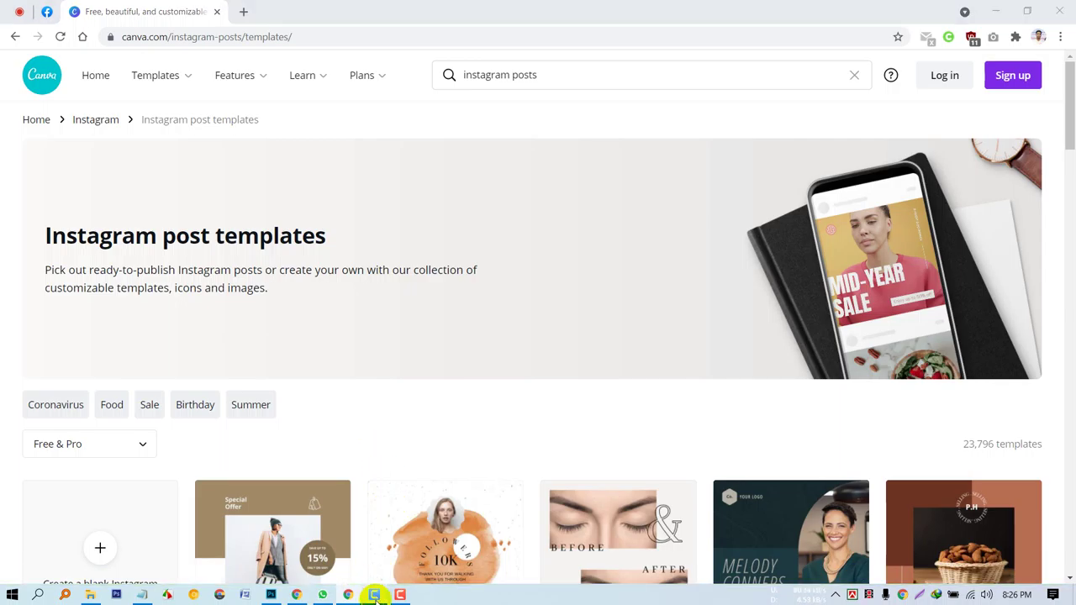
{"action": "right_click", "coordinate": [376, 593]}
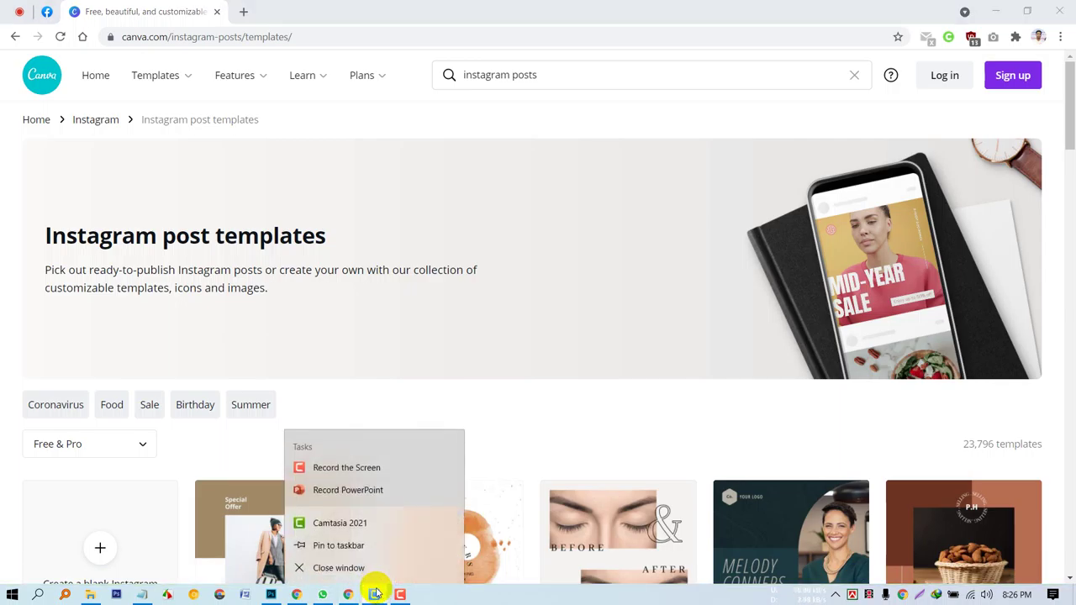
{"action": "left_click", "coordinate": [368, 568]}
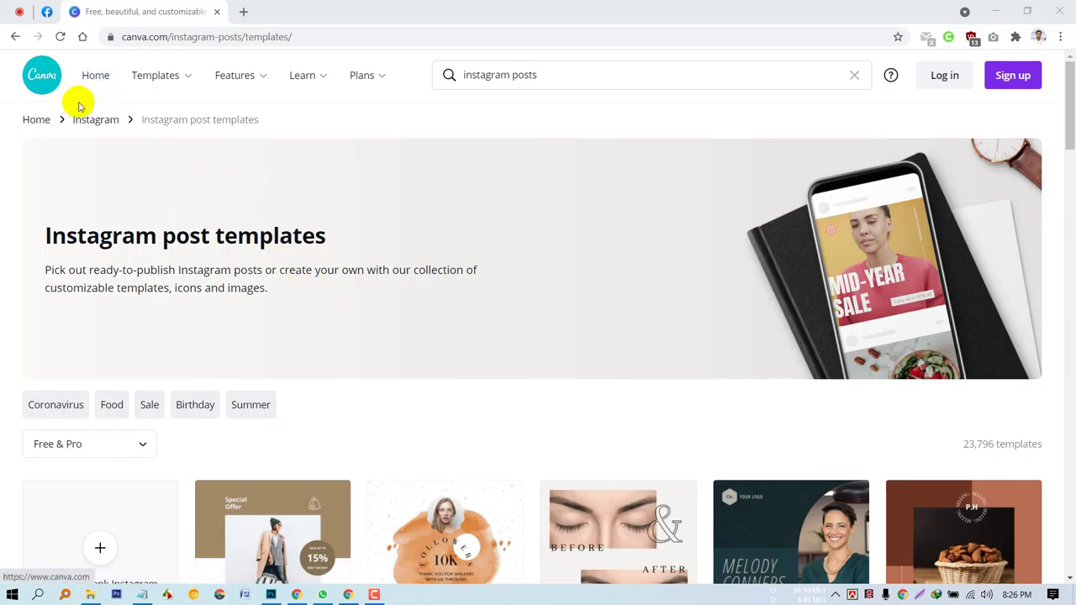
{"action": "mouse_move", "coordinate": [157, 86]}
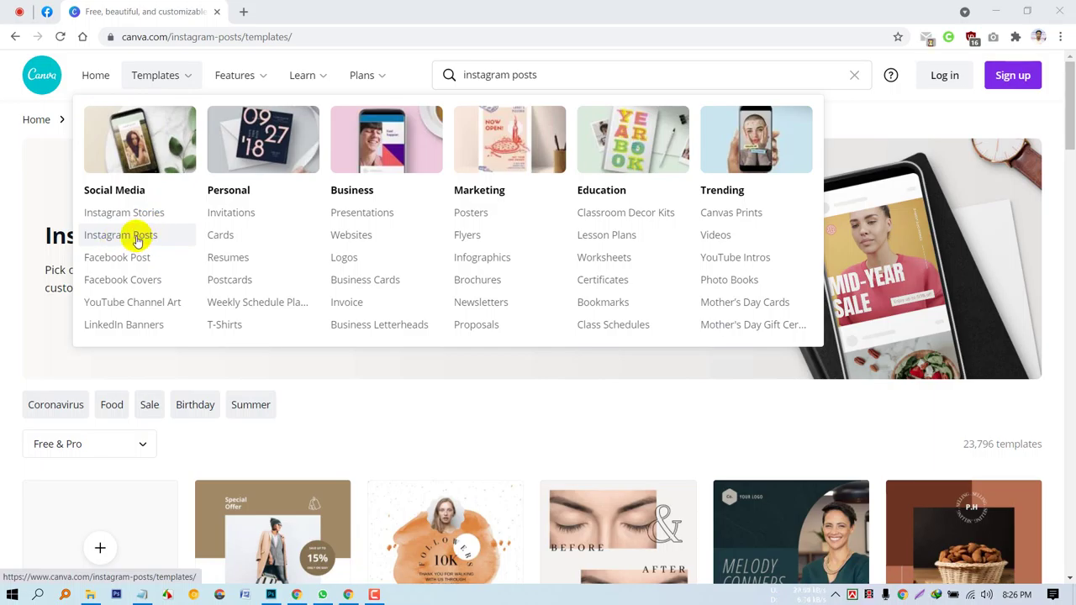
{"action": "left_click", "coordinate": [139, 239]}
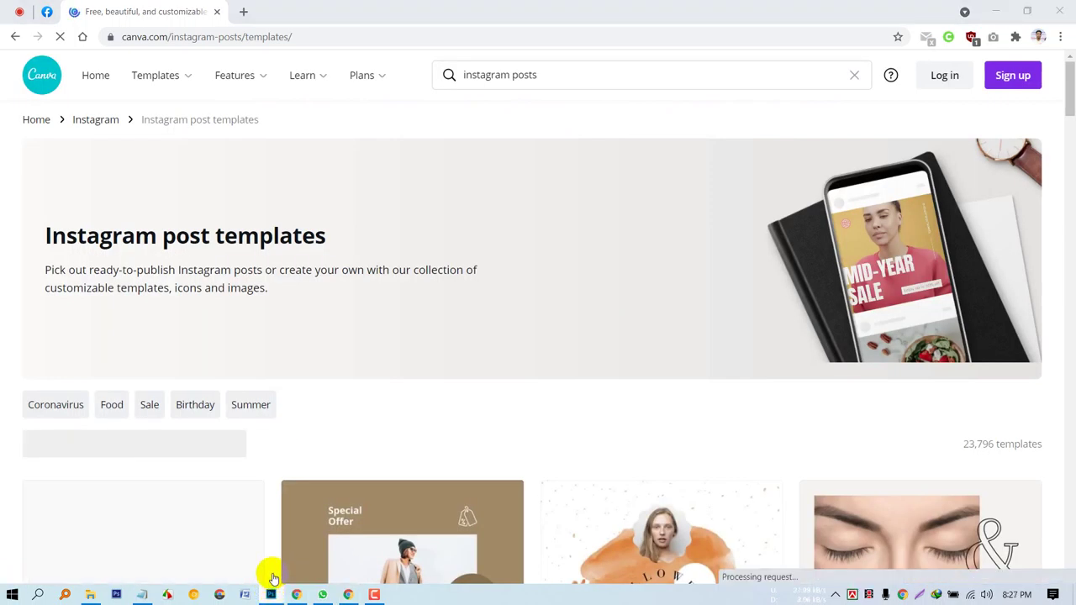
Step: Close Photoshop, then create a blank Instagram Post design
{"action": "right_click", "coordinate": [271, 590]}
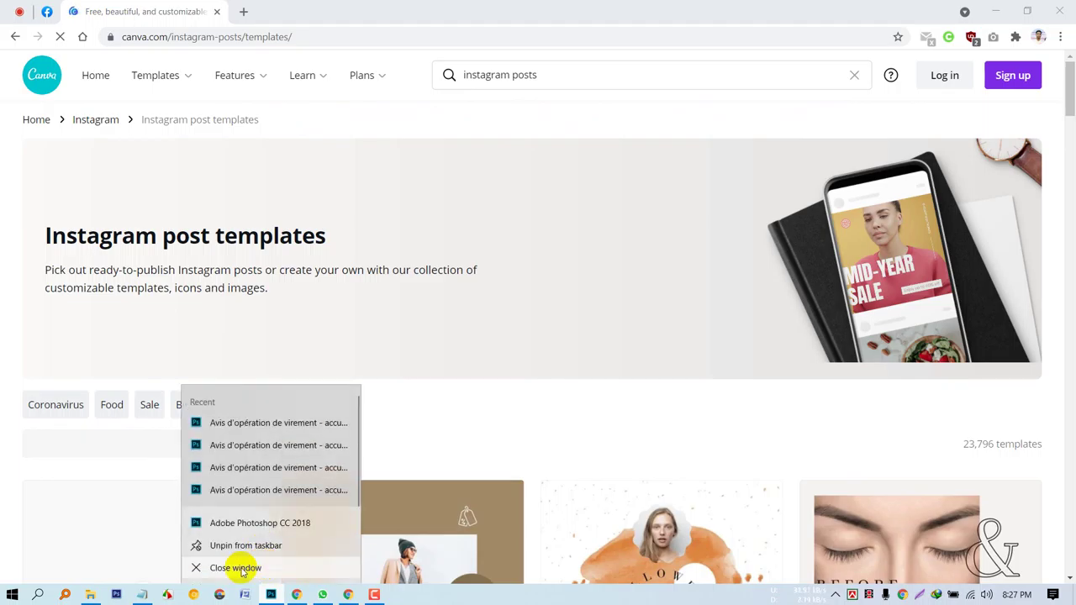
{"action": "left_click", "coordinate": [232, 571]}
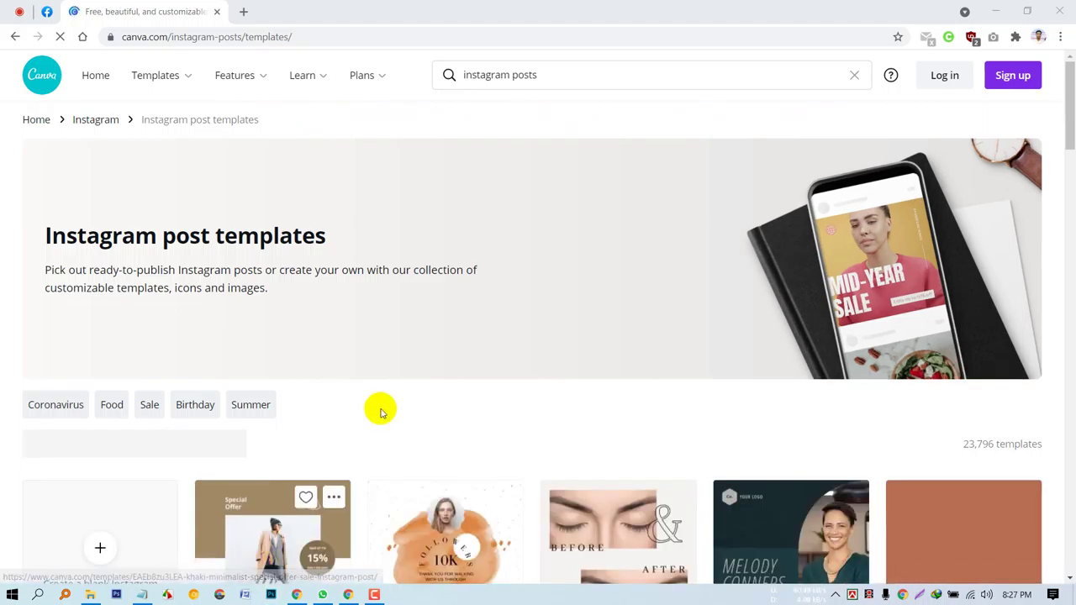
{"action": "scroll", "coordinate": [362, 412], "scroll_direction": "down", "scroll_amount": 2}
{"action": "scroll", "coordinate": [361, 404], "scroll_direction": "down", "scroll_amount": 1}
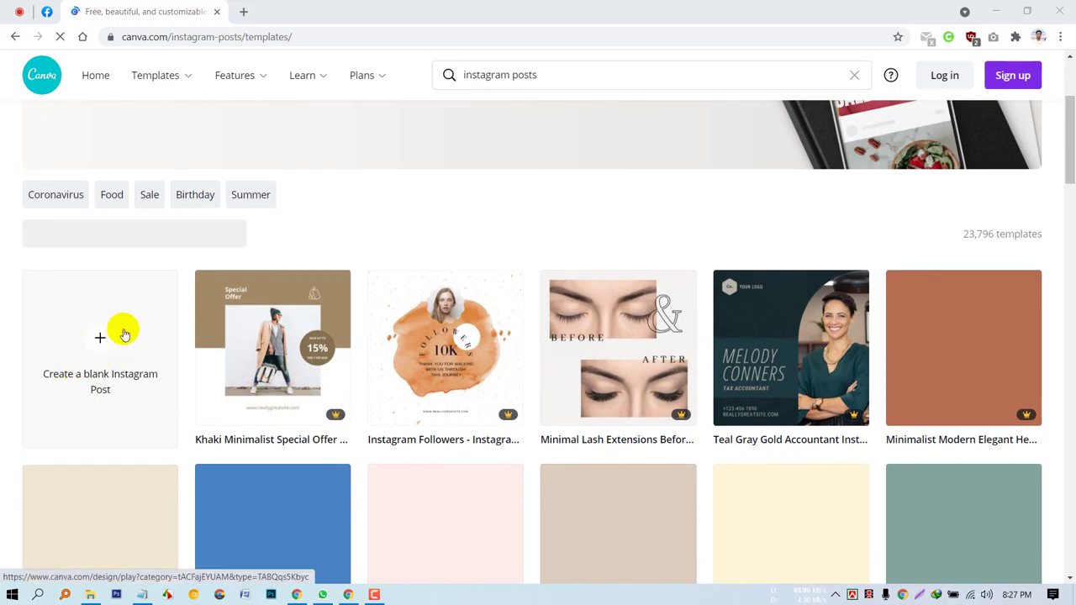
{"action": "left_click", "coordinate": [100, 337]}
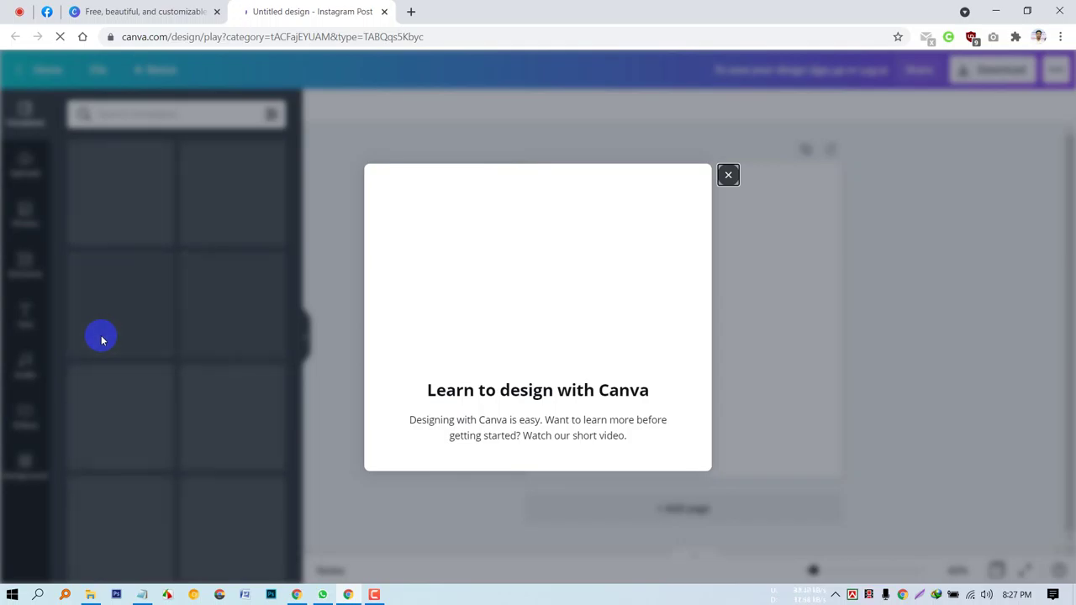
Step: Close the 'Learn to design with Canva' video prompt and skip the template tour
{"action": "left_click", "coordinate": [729, 176]}
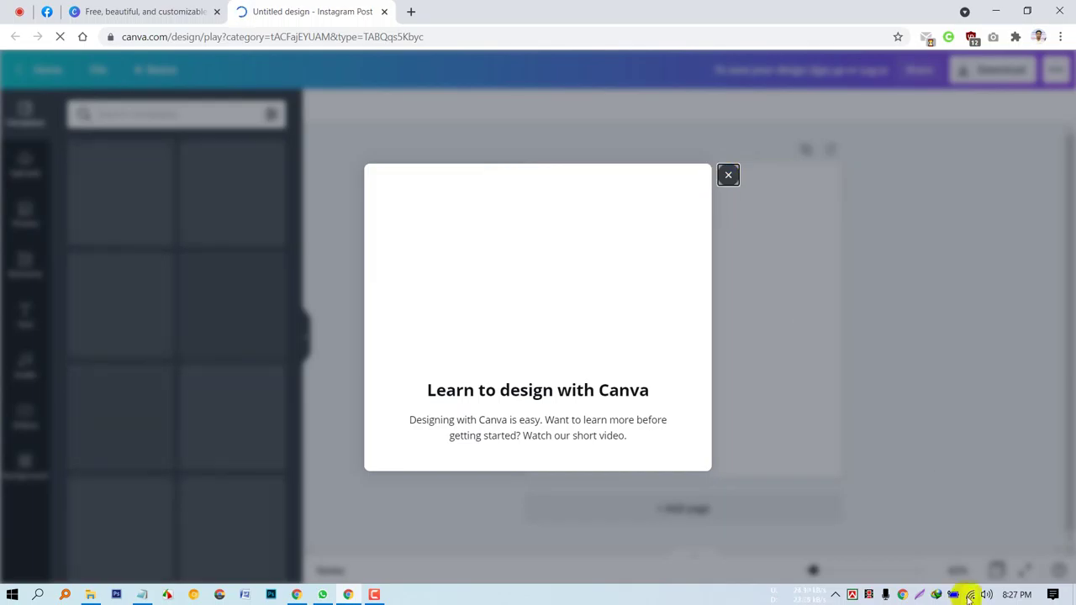
{"action": "key", "text": "Escape"}
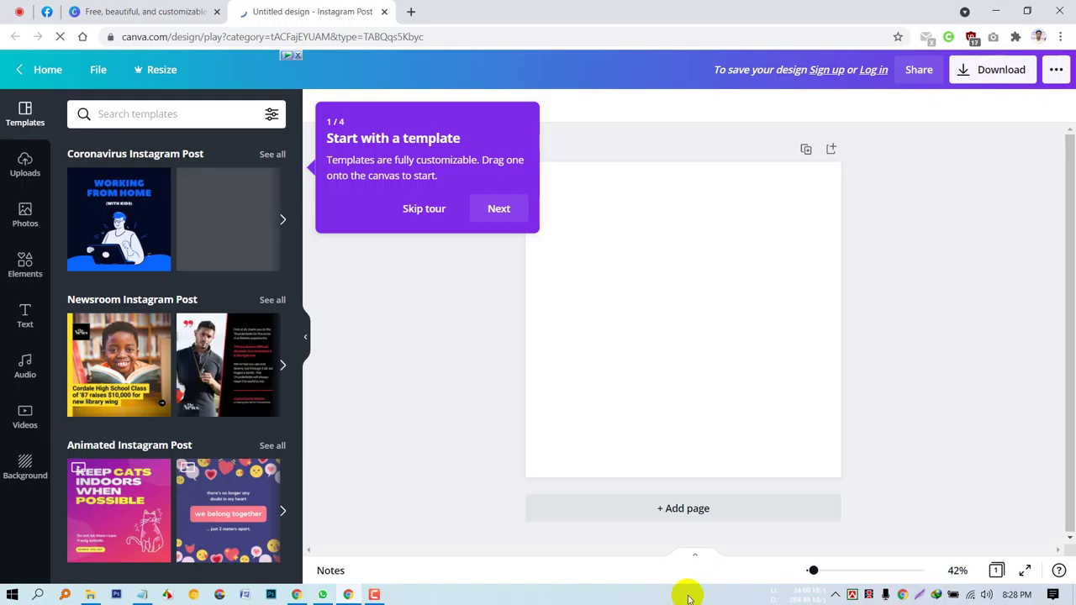
{"action": "left_click", "coordinate": [426, 210]}
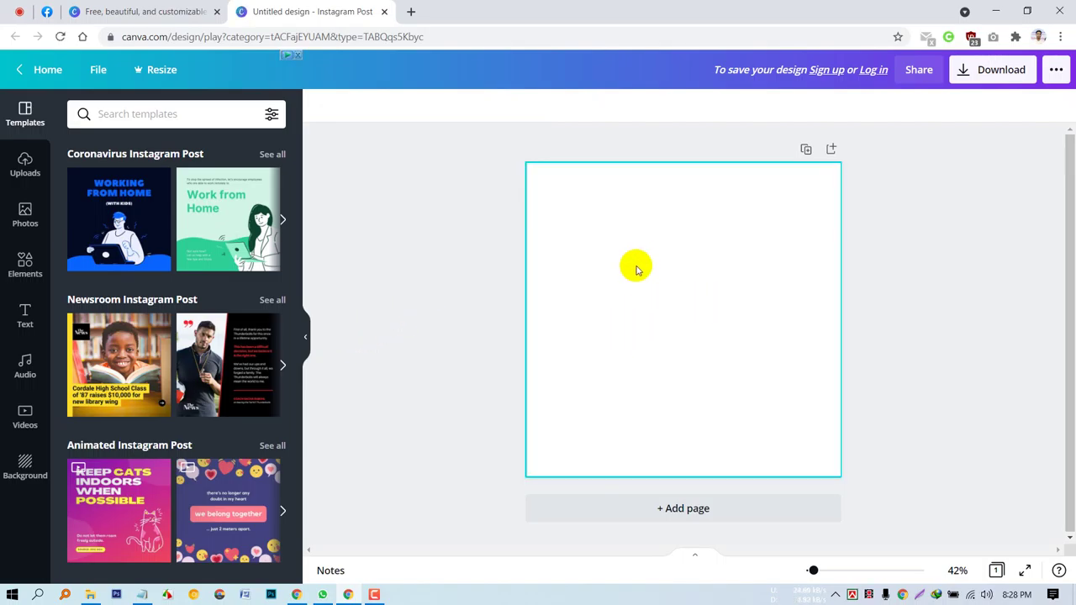
{"action": "left_click", "coordinate": [701, 320]}
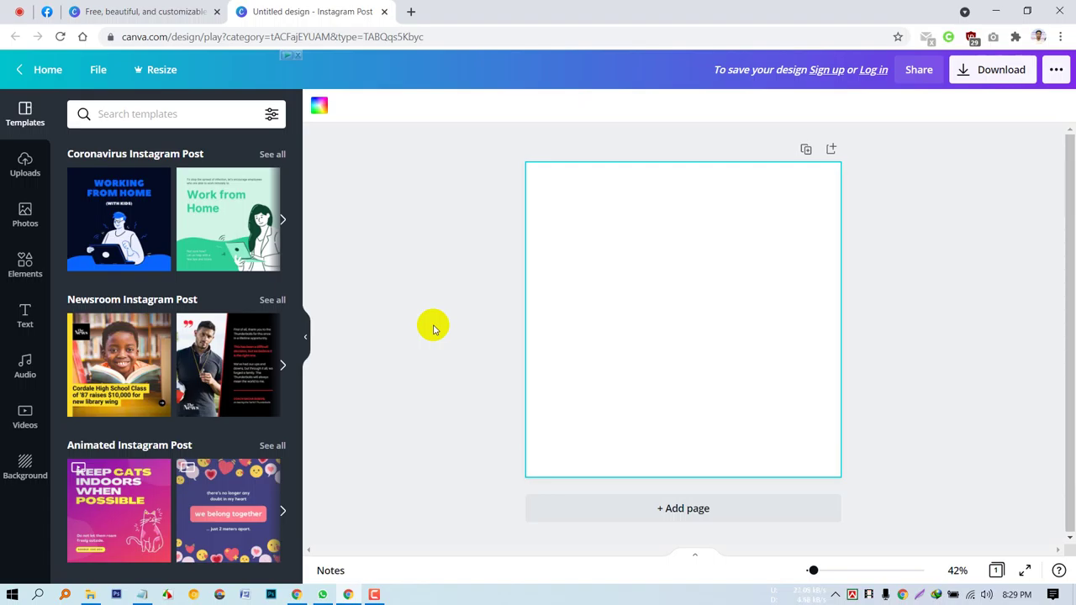
Step: Browse to the Food Instagram Post templates and apply the lemon 'Fresh and Organic' template
{"action": "left_click", "coordinate": [261, 321]}
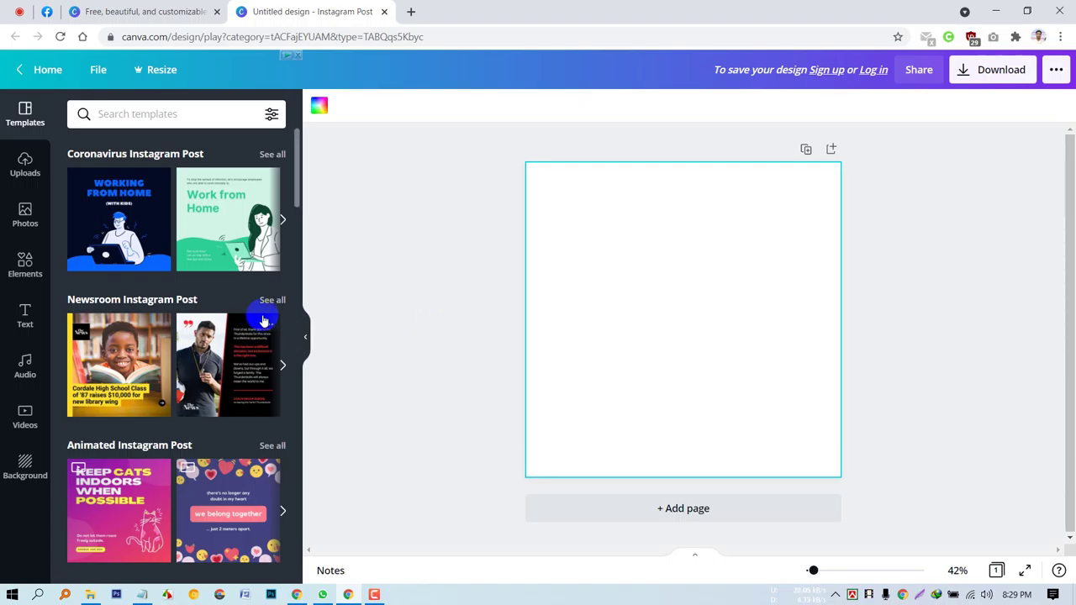
{"action": "scroll", "coordinate": [177, 349], "scroll_direction": "down", "scroll_amount": 5}
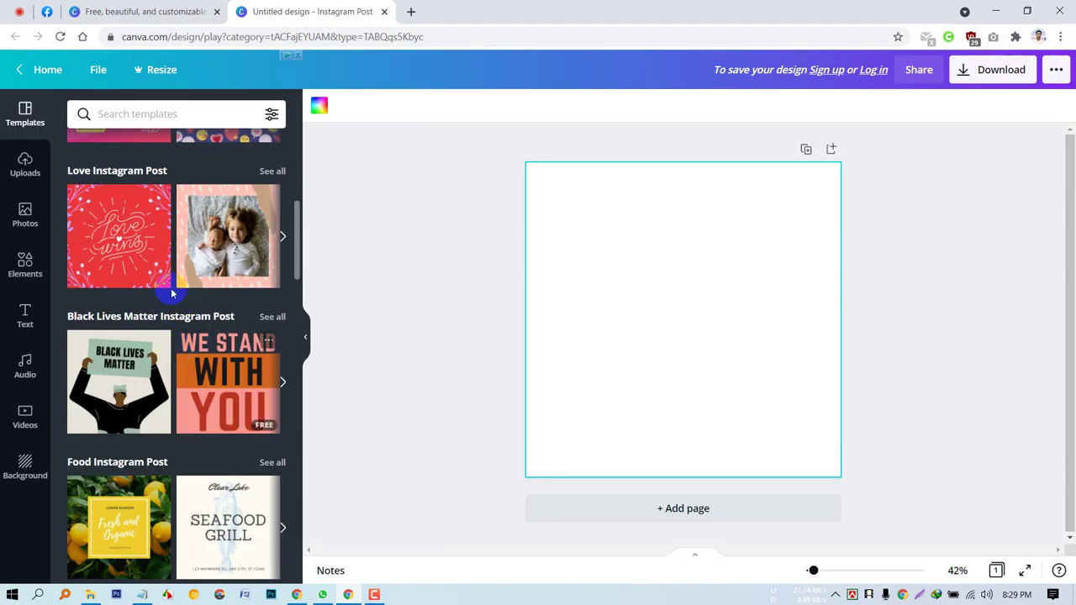
{"action": "scroll", "coordinate": [156, 302], "scroll_direction": "up", "scroll_amount": 5}
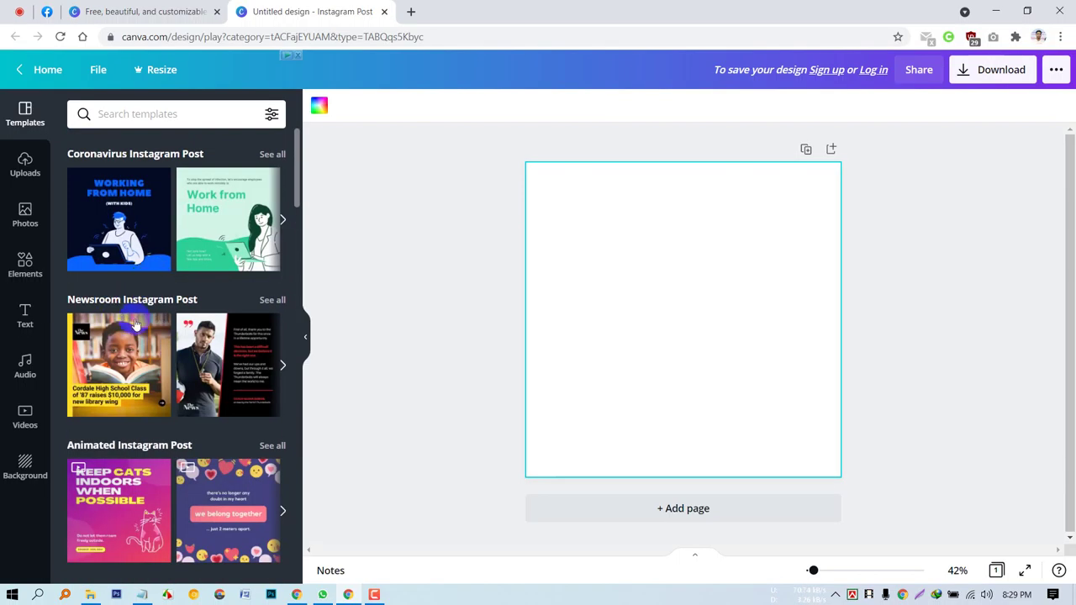
{"action": "scroll", "coordinate": [129, 245], "scroll_direction": "down", "scroll_amount": 1}
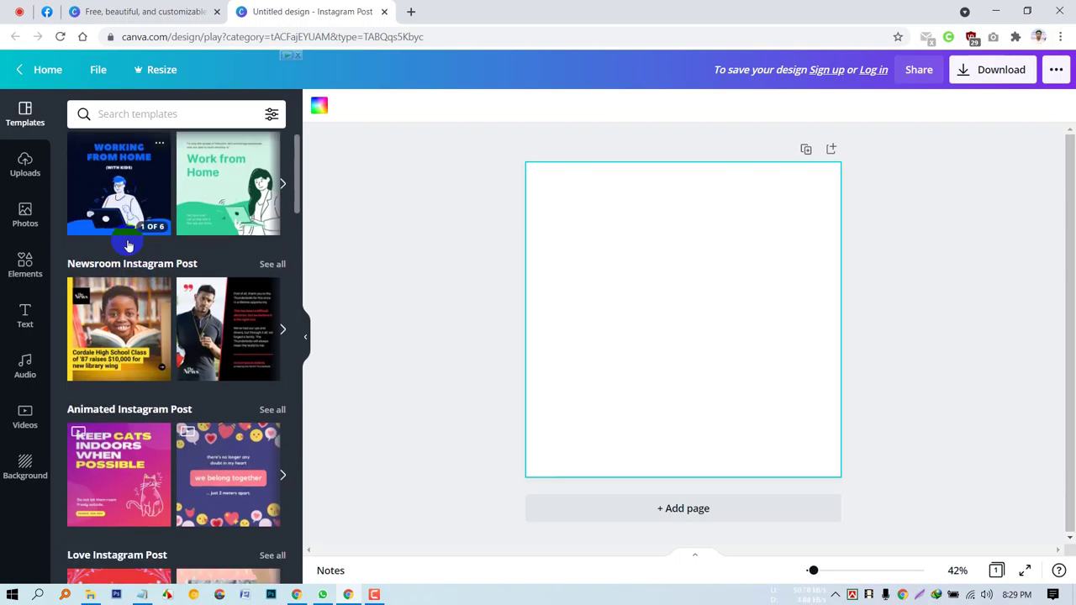
{"action": "scroll", "coordinate": [129, 245], "scroll_direction": "down", "scroll_amount": 5}
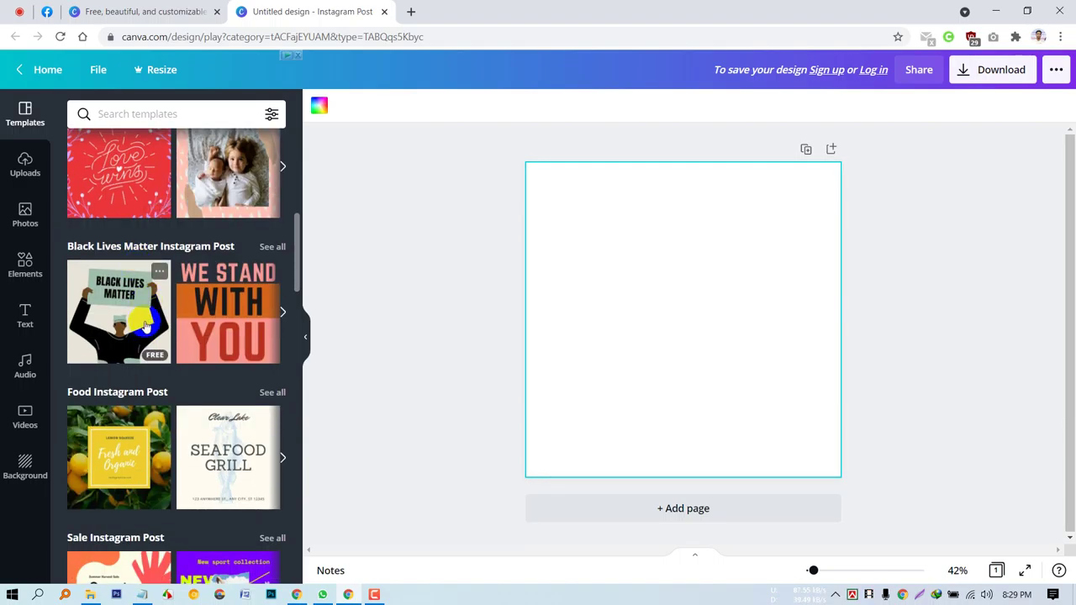
{"action": "scroll", "coordinate": [145, 326], "scroll_direction": "down", "scroll_amount": 4}
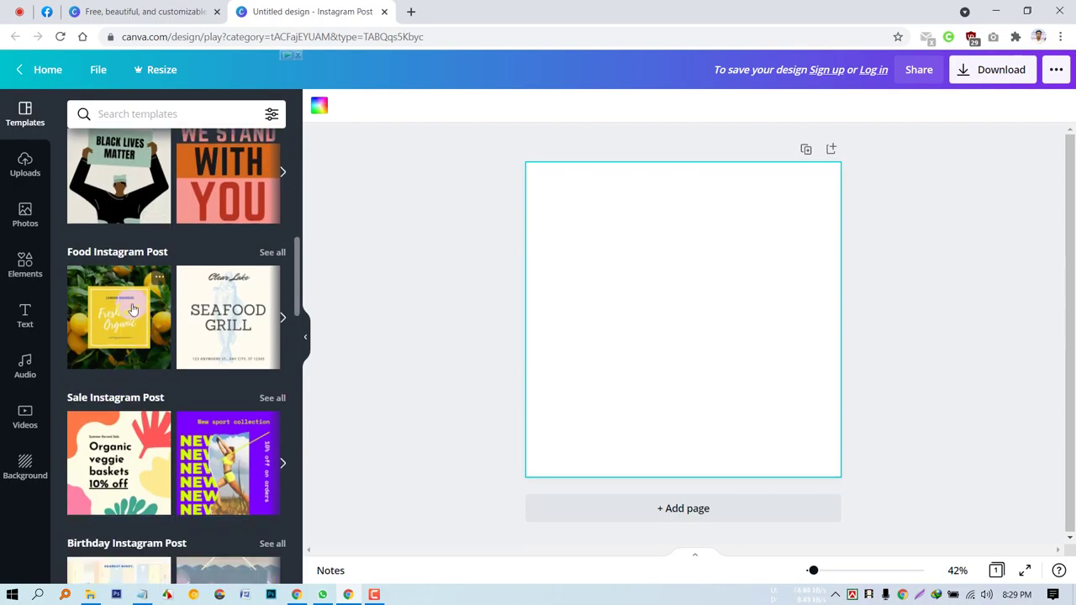
{"action": "left_click", "coordinate": [158, 278]}
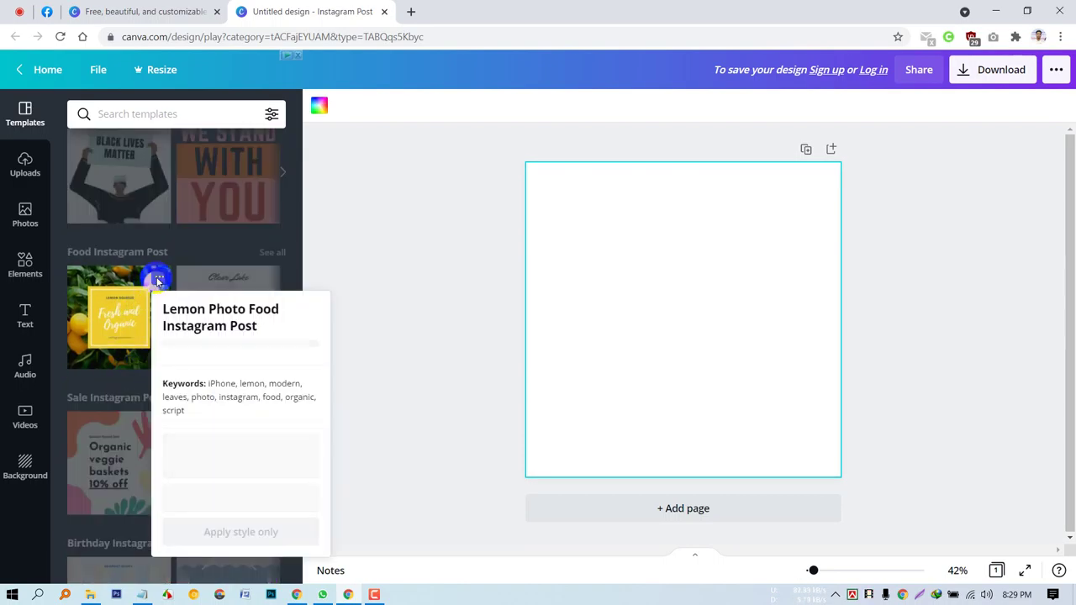
{"action": "left_click", "coordinate": [124, 316]}
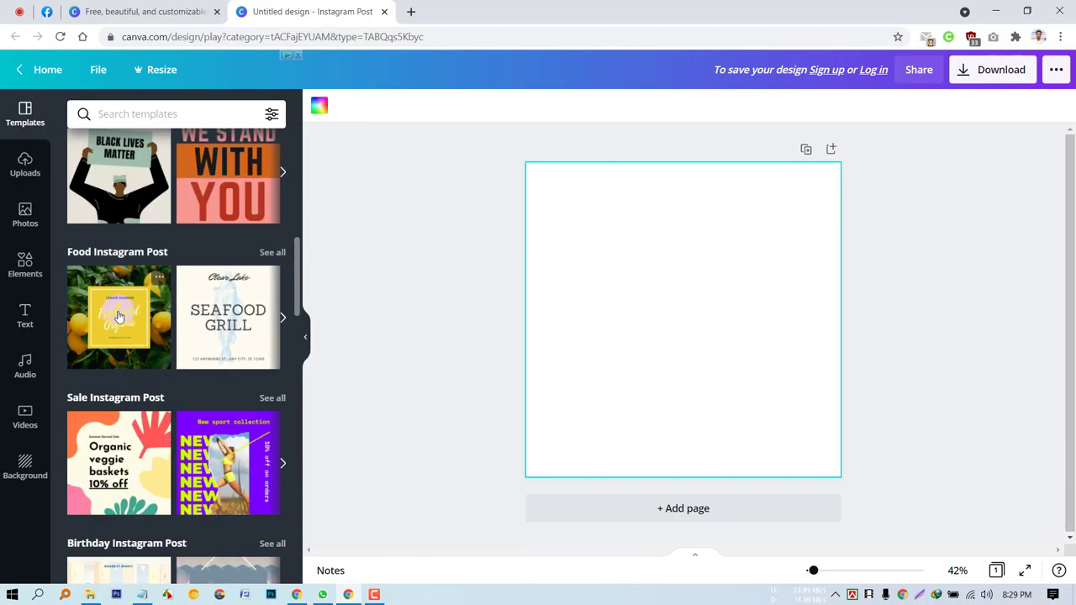
{"action": "left_click", "coordinate": [119, 316]}
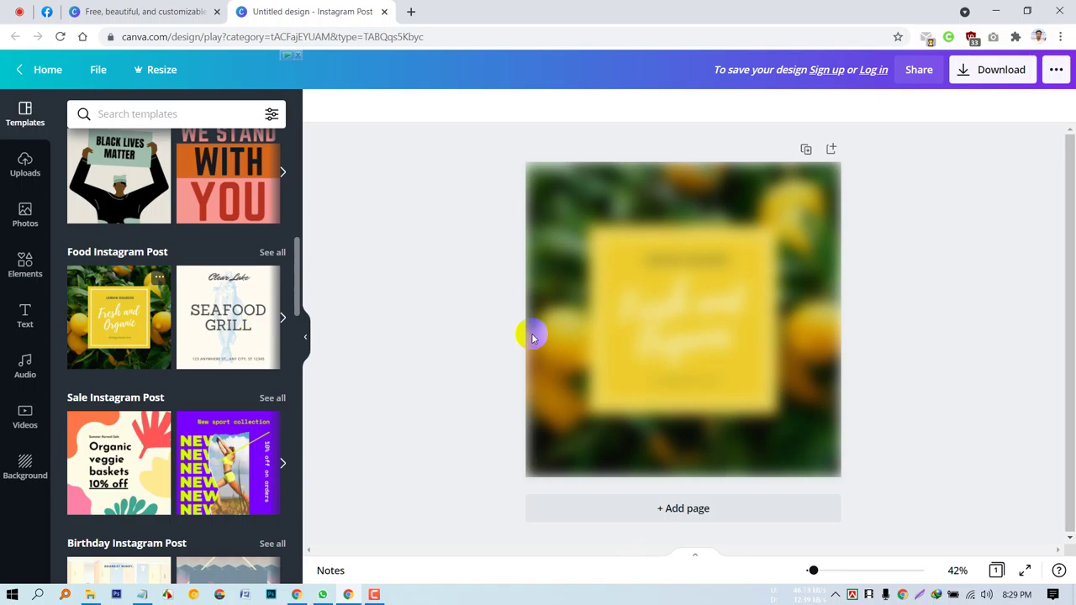
{"action": "left_click", "coordinate": [769, 304]}
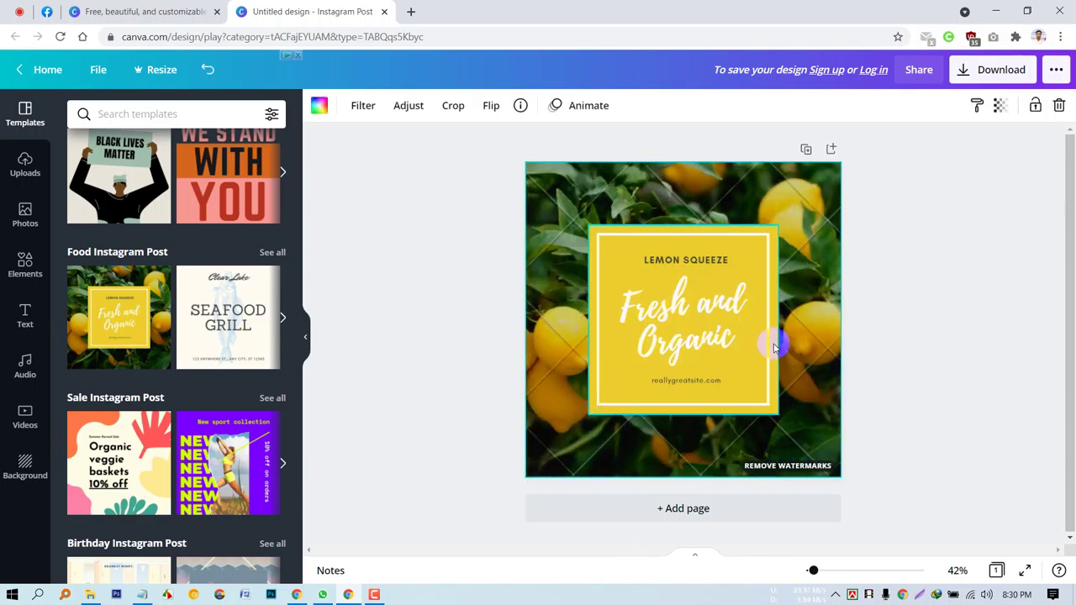
{"action": "left_click", "coordinate": [487, 217]}
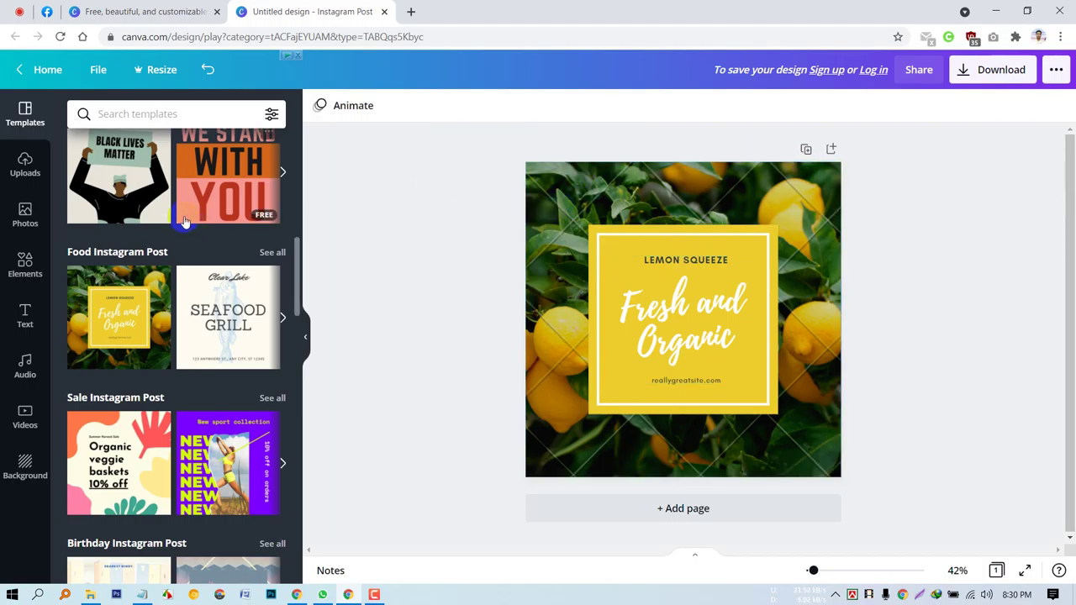
{"action": "left_click", "coordinate": [152, 72]}
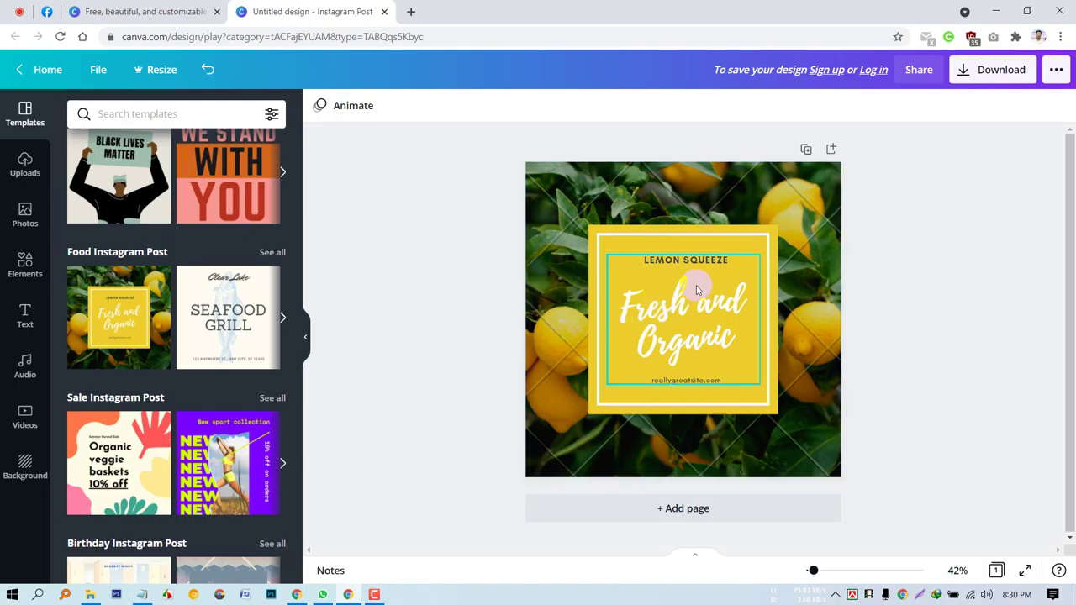
{"action": "left_click", "coordinate": [612, 220]}
{"action": "mouse_move", "coordinate": [613, 223]}
{"action": "left_mouse_down"}
{"action": "mouse_move", "coordinate": [709, 197]}
{"action": "mouse_move", "coordinate": [800, 291]}
{"action": "mouse_move", "coordinate": [805, 447]}
{"action": "left_mouse_up"}
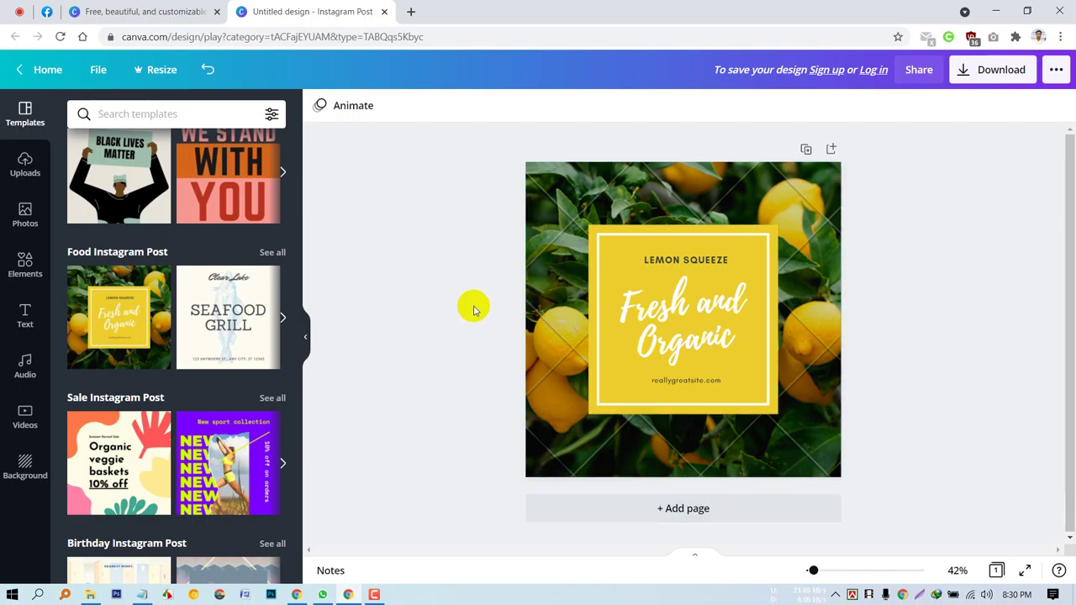
{"action": "mouse_move", "coordinate": [589, 215]}
{"action": "left_mouse_down"}
{"action": "mouse_move", "coordinate": [656, 168]}
{"action": "mouse_move", "coordinate": [841, 223]}
{"action": "mouse_move", "coordinate": [822, 236]}
{"action": "left_mouse_up"}
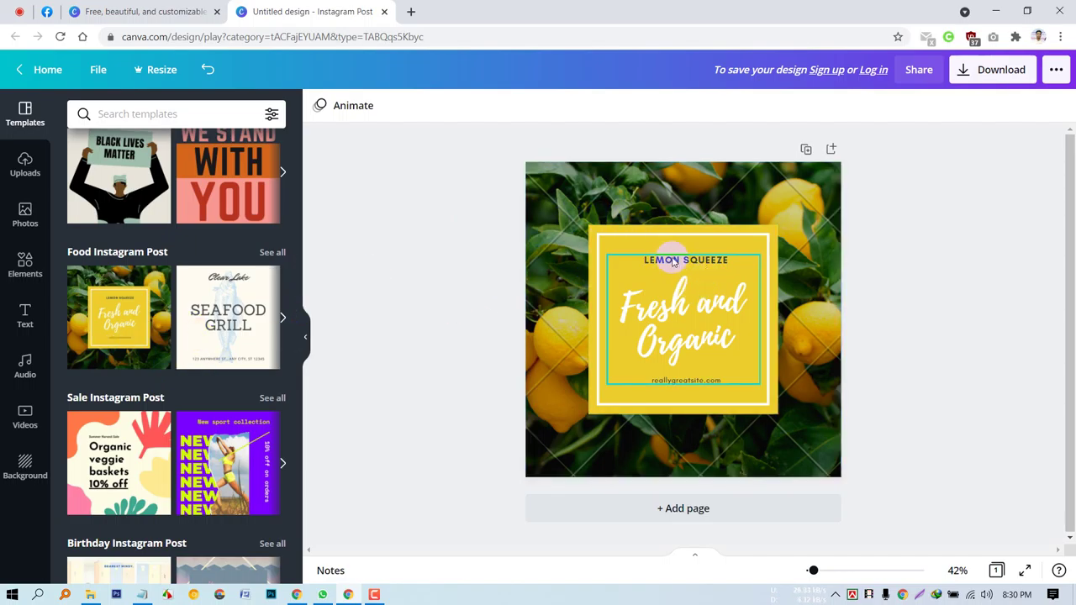
{"action": "left_click", "coordinate": [688, 279]}
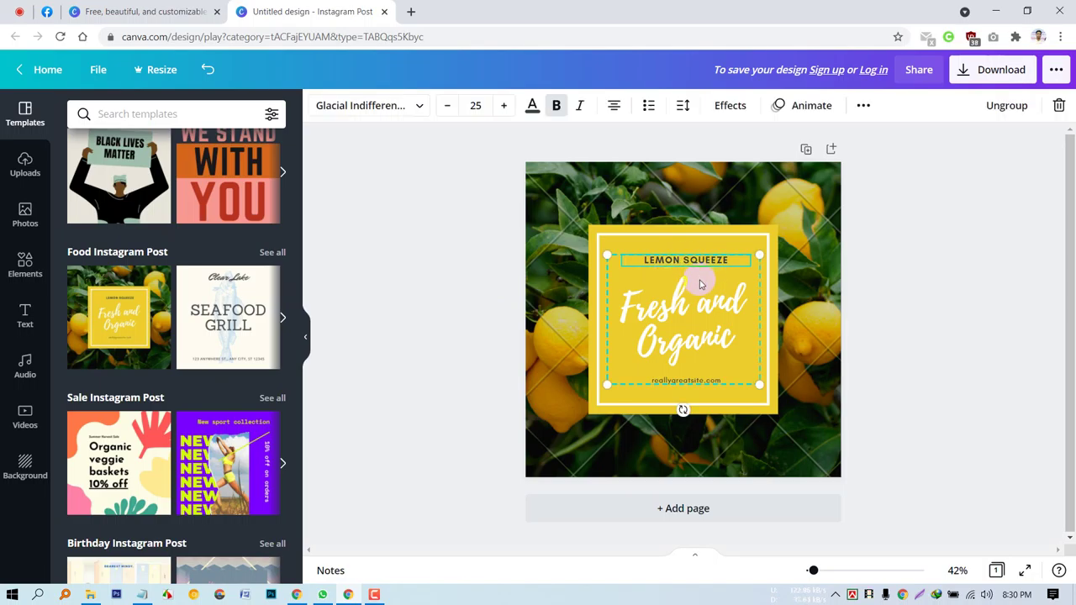
Step: Close the WhatsApp window from its taskbar preview
{"action": "mouse_move", "coordinate": [323, 595]}
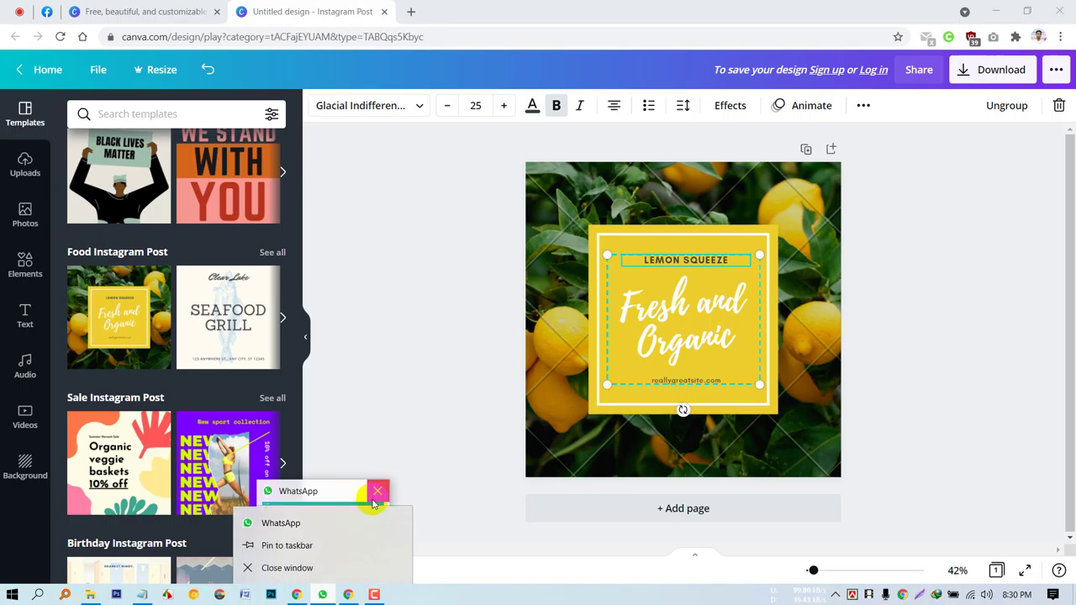
{"action": "mouse_move", "coordinate": [375, 497]}
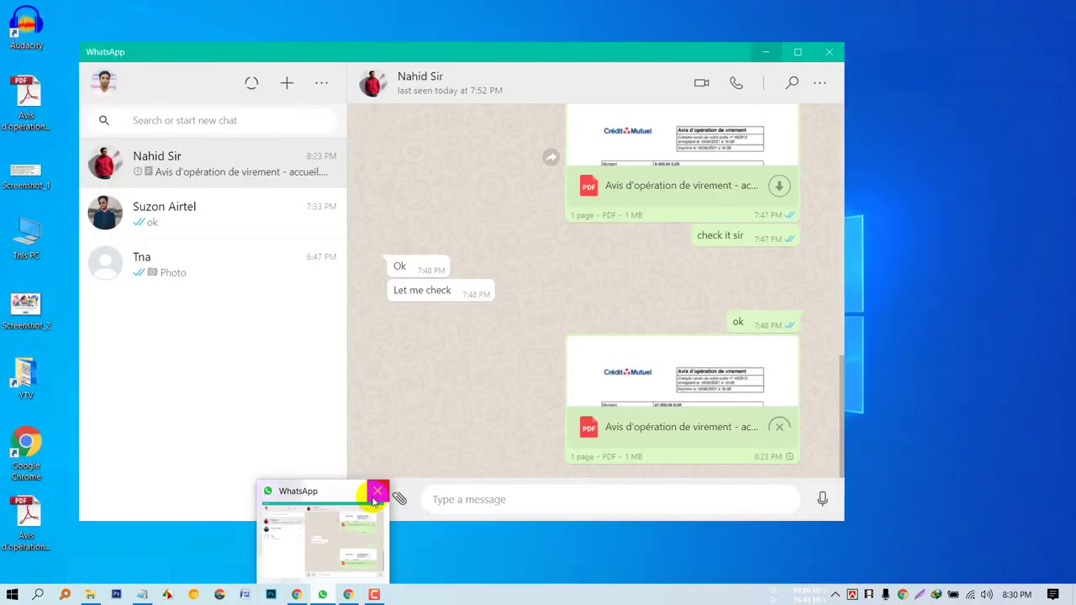
{"action": "left_click", "coordinate": [348, 565]}
{"action": "left_click", "coordinate": [345, 570]}
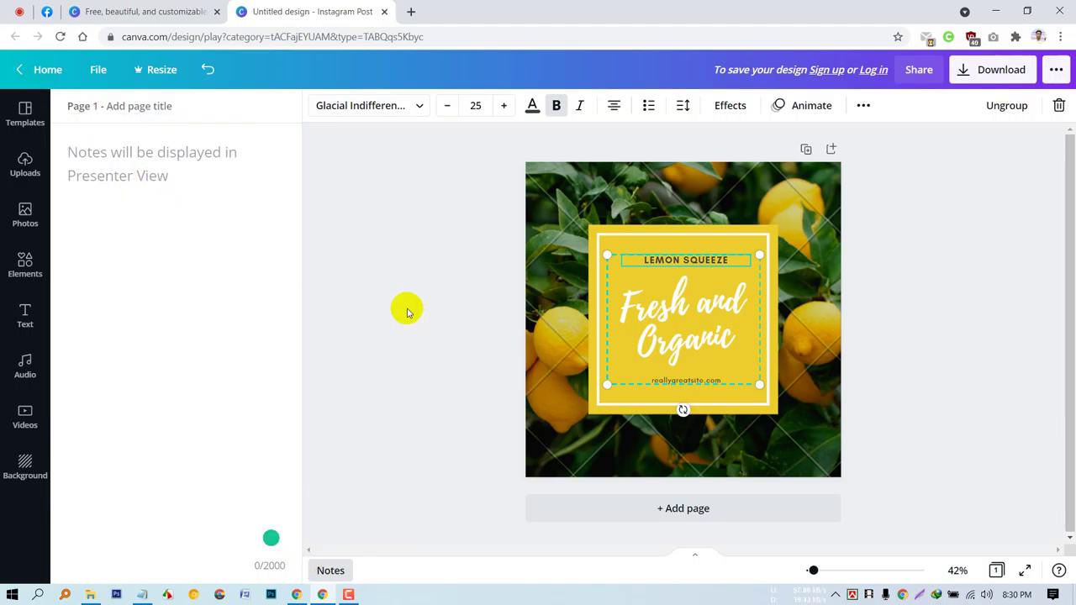
Step: Replace the 'LEMON SQUEEZE' heading above 'Fresh and Organic' with 'LEMON'
{"action": "left_click", "coordinate": [455, 322]}
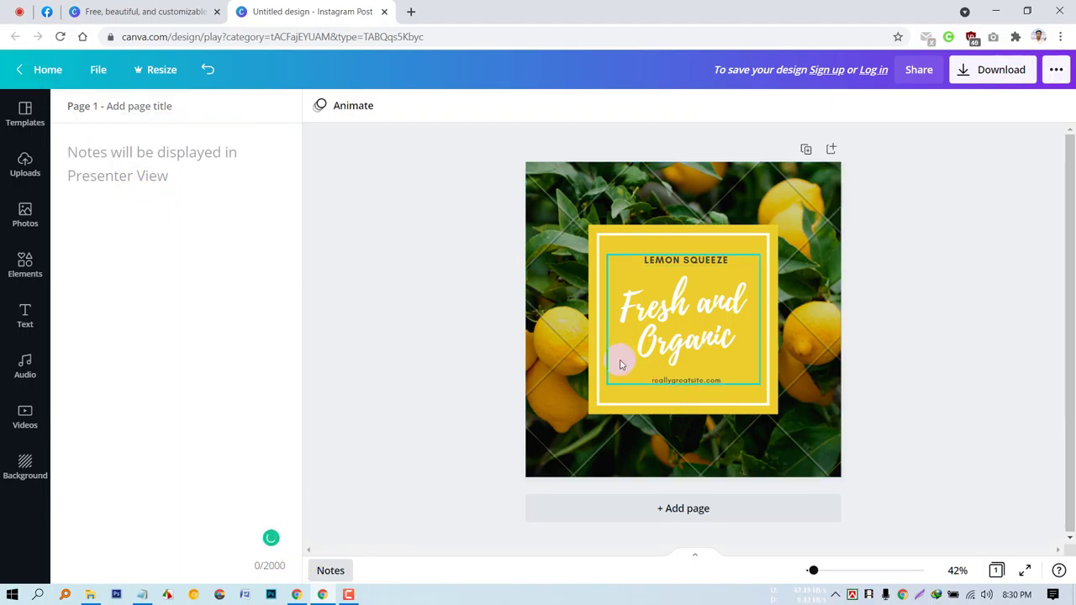
{"action": "left_click", "coordinate": [680, 303]}
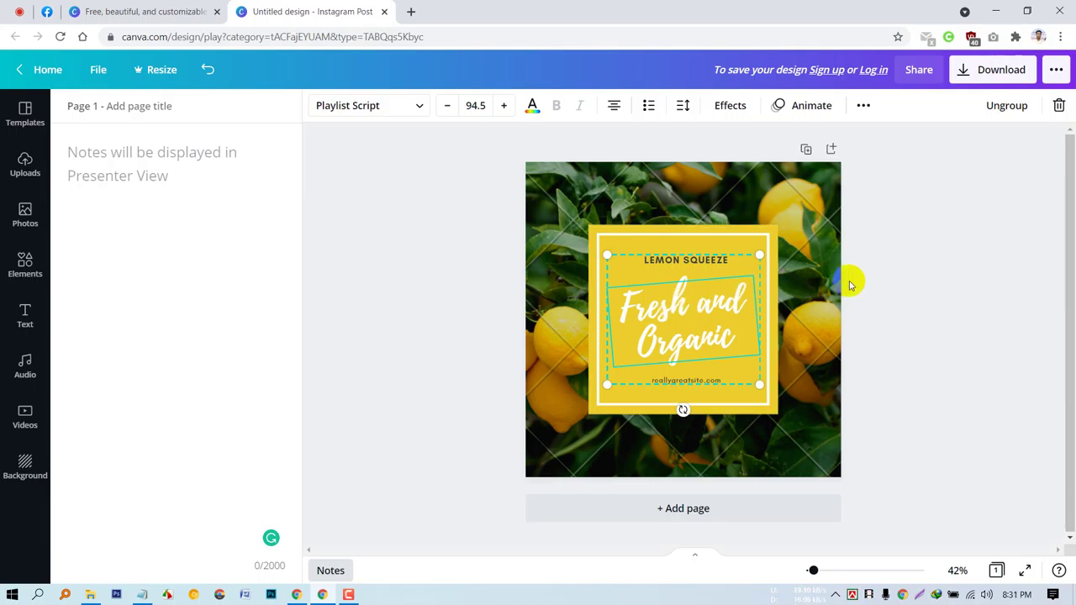
{"action": "left_click", "coordinate": [877, 284]}
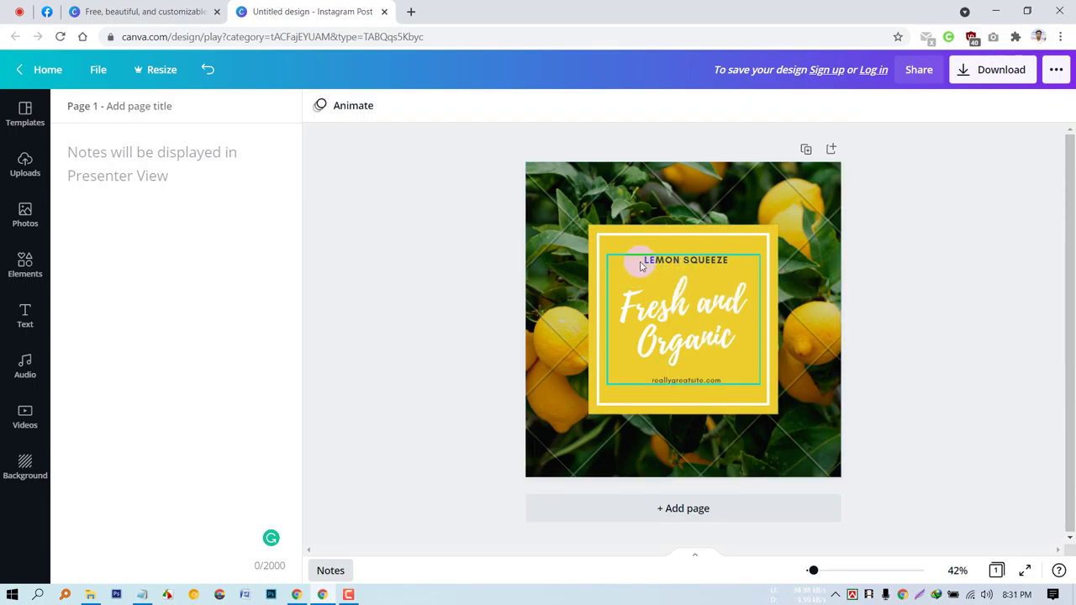
{"action": "left_click", "coordinate": [685, 263]}
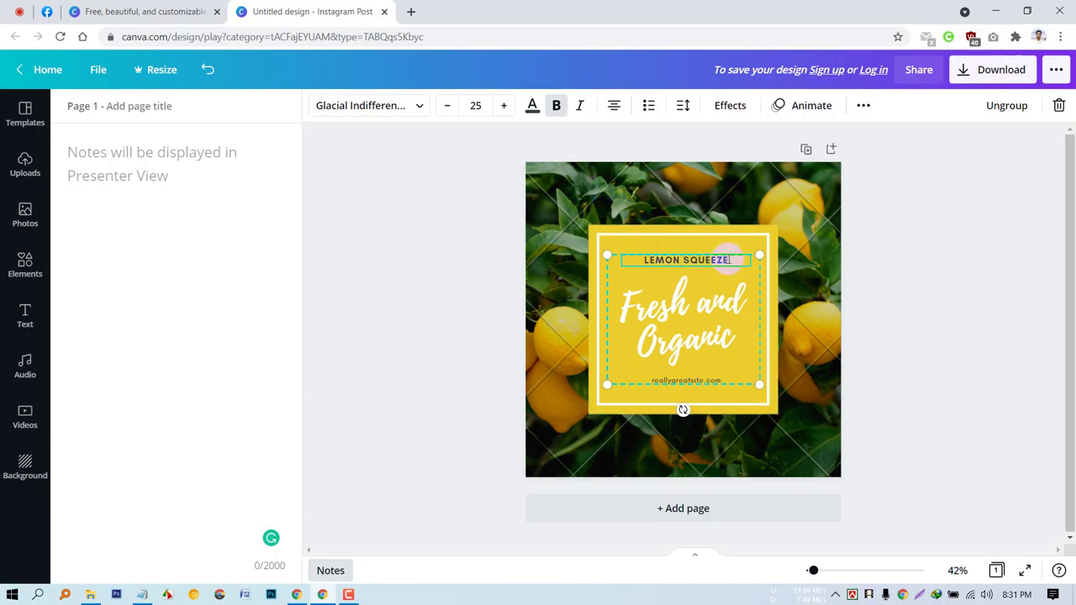
{"action": "double_click", "coordinate": [730, 259]}
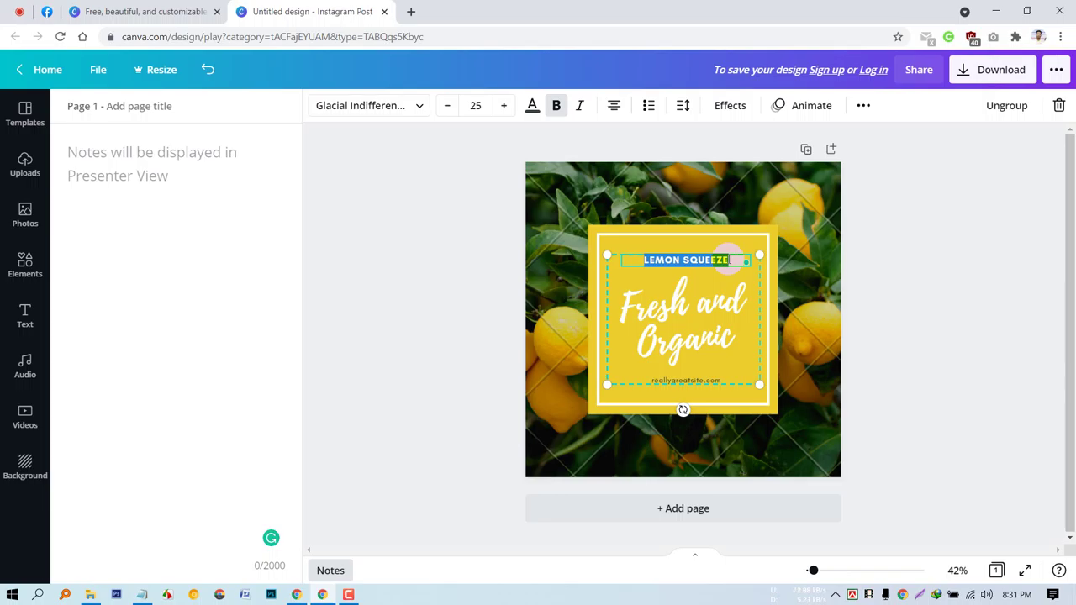
{"action": "type", "text": "LEMON"}
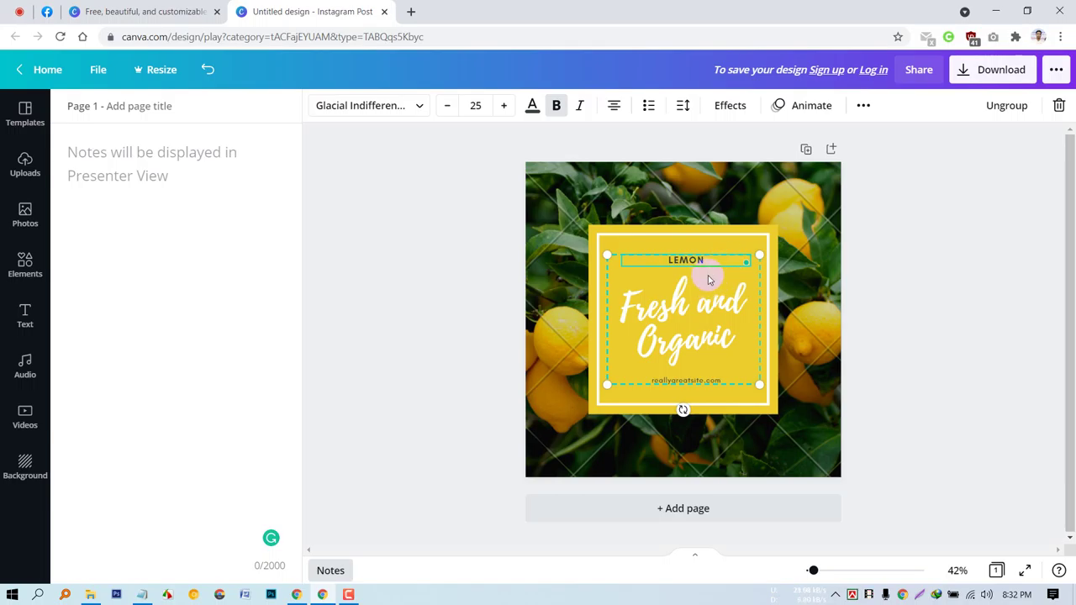
Step: Select all the 'Fresh and Organic' text and close the 'Let's save your work!' sign-up prompt
{"action": "left_click", "coordinate": [710, 281]}
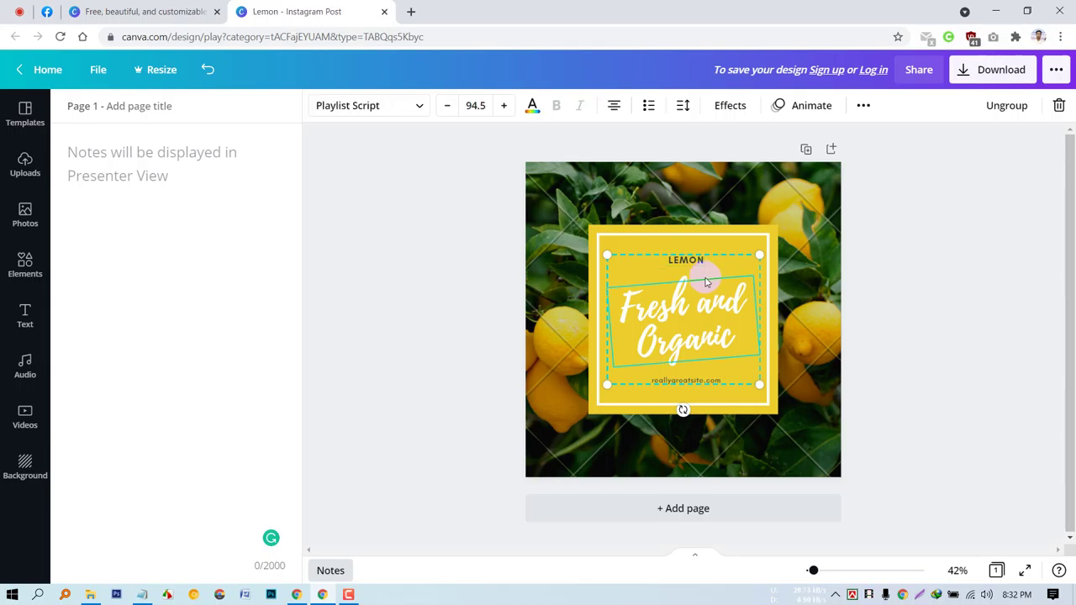
{"action": "double_click", "coordinate": [713, 340]}
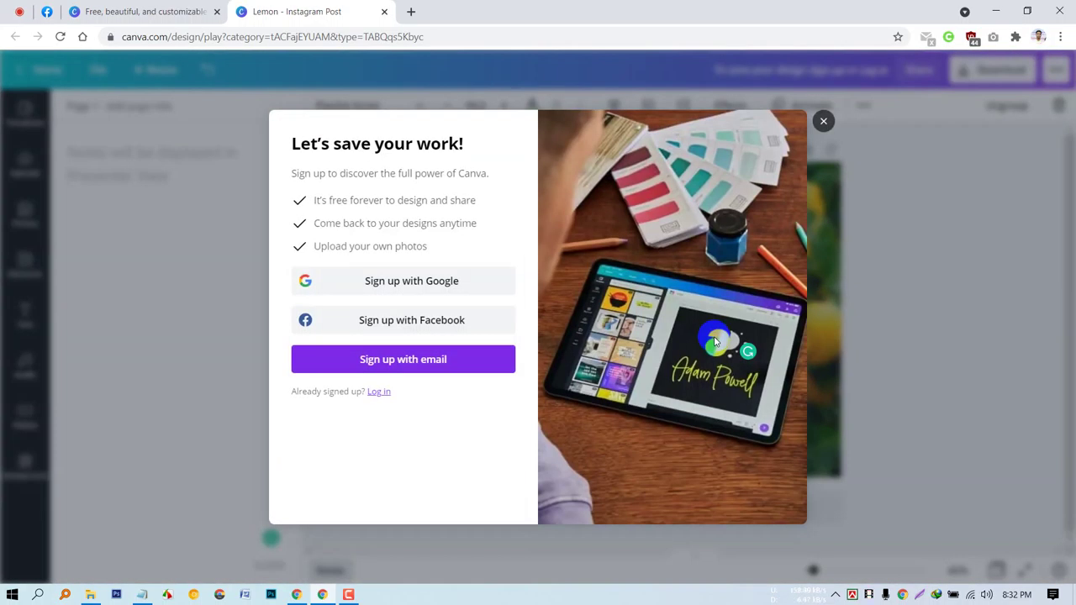
{"action": "left_click", "coordinate": [823, 122]}
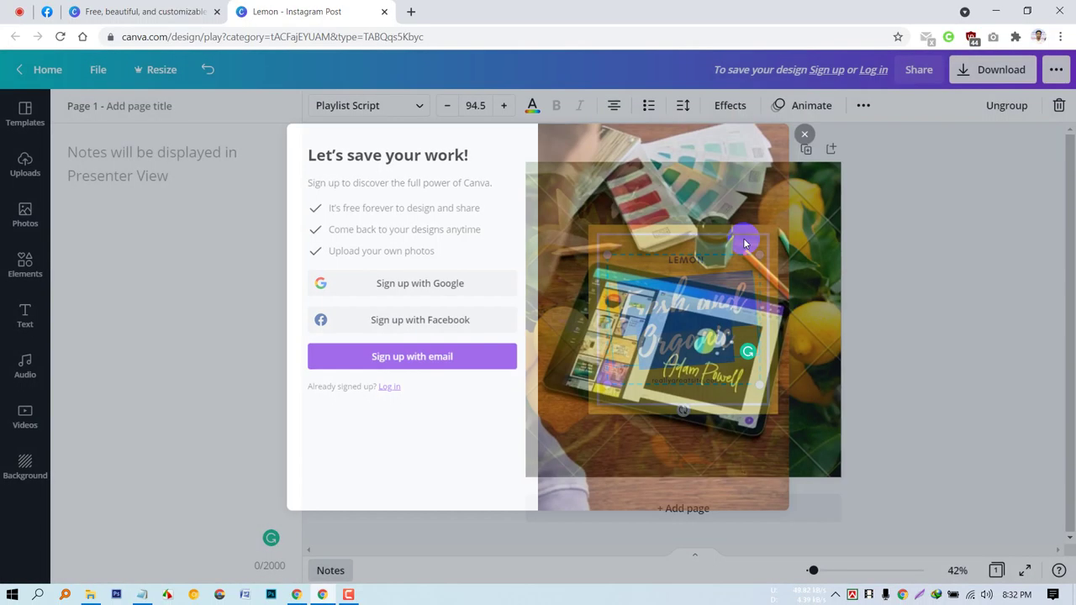
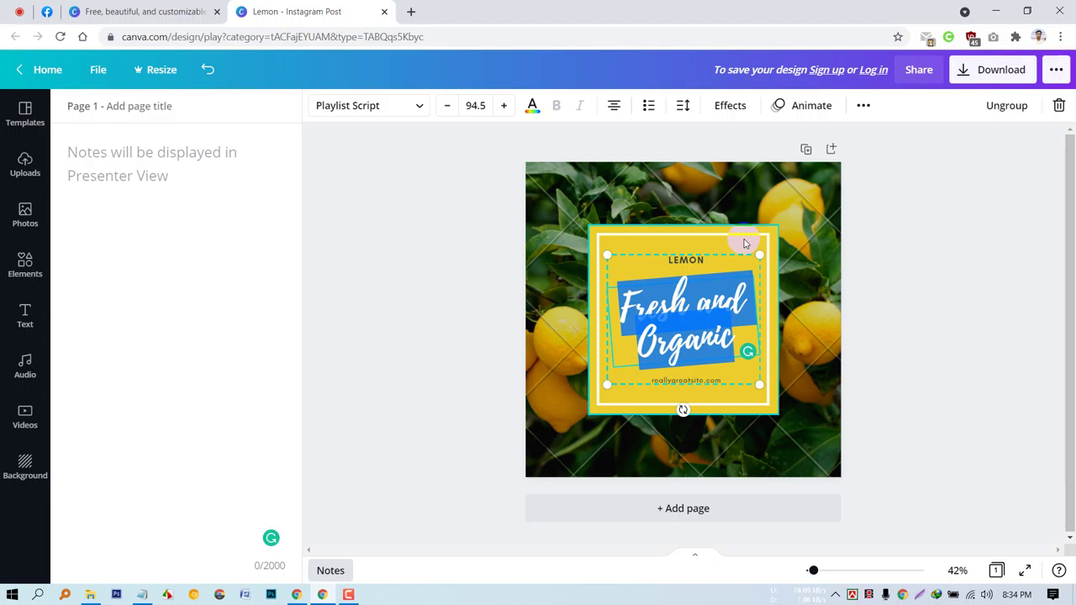
Step: Admit the waiting participant in Google Meet, then return to the Lemon Instagram post design
{"action": "left_click", "coordinate": [693, 316]}
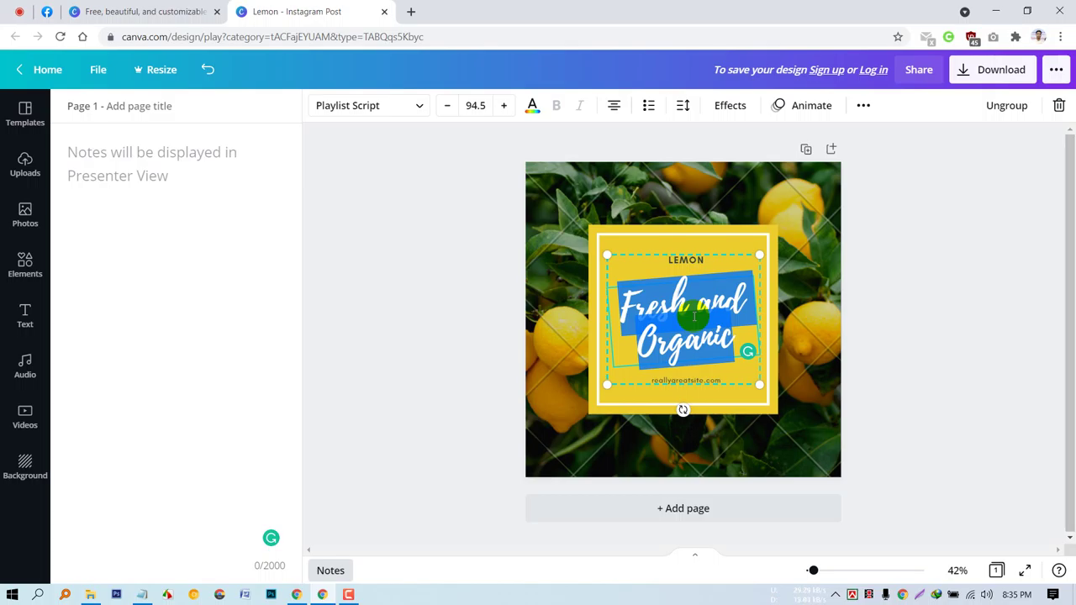
{"action": "left_click", "coordinate": [19, 17]}
{"action": "left_click", "coordinate": [694, 139]}
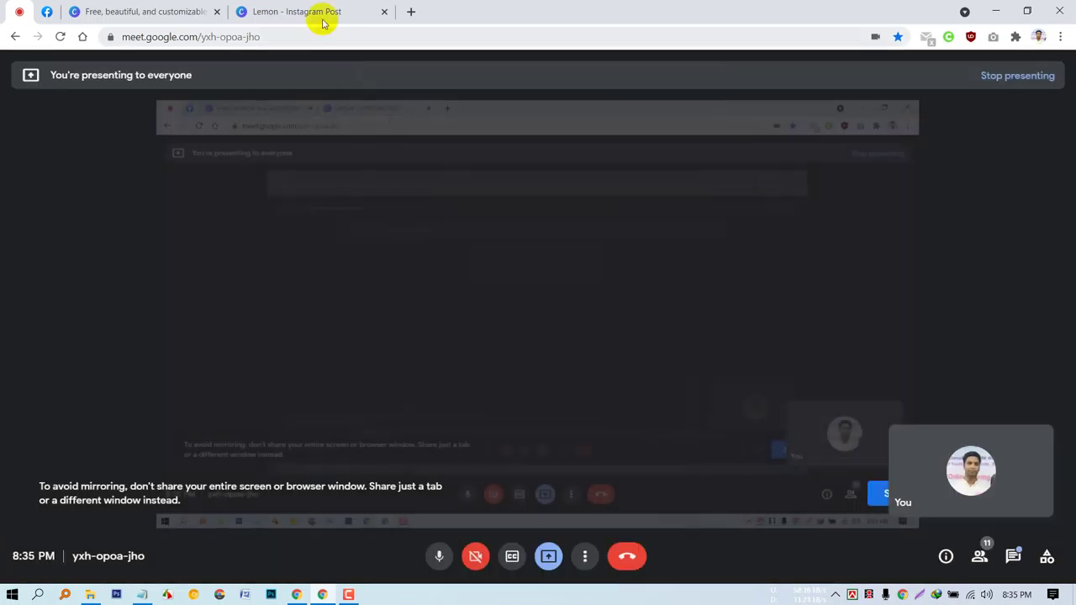
{"action": "left_click", "coordinate": [318, 15]}
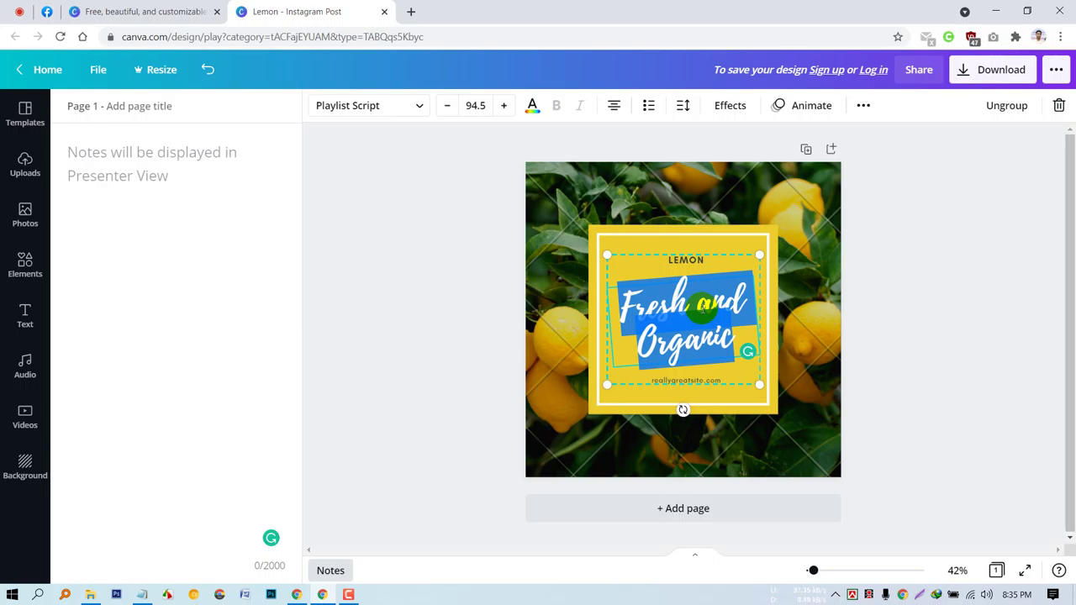
Step: Replace the 'Fresh and Organic' heading text with 'Lemon Freshness'
{"action": "type", "text": "Lemon"}
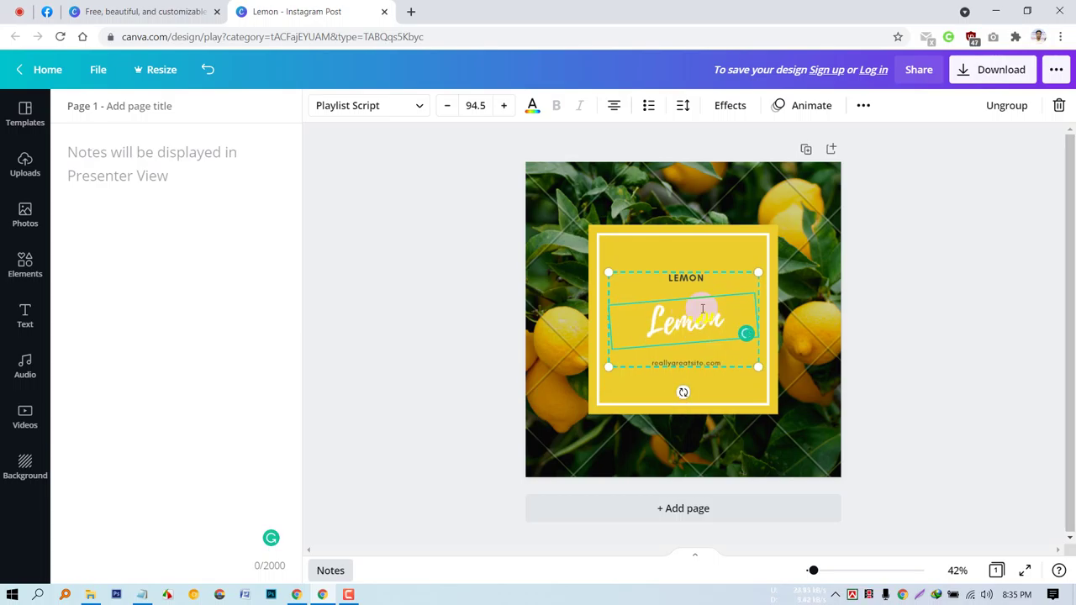
{"action": "type", "text": " Fre"}
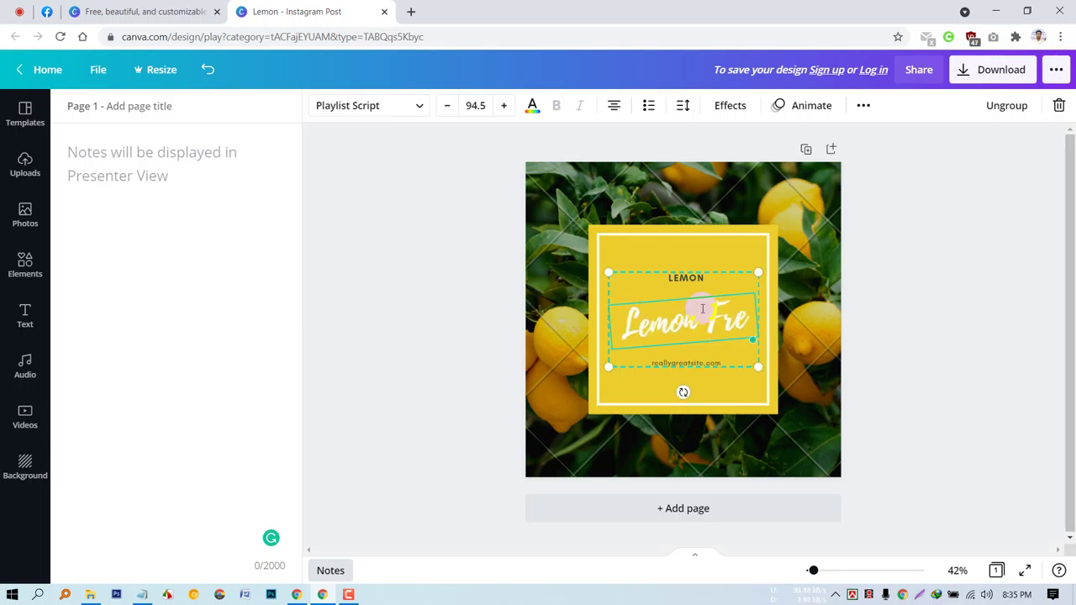
{"action": "type", "text": "shness"}
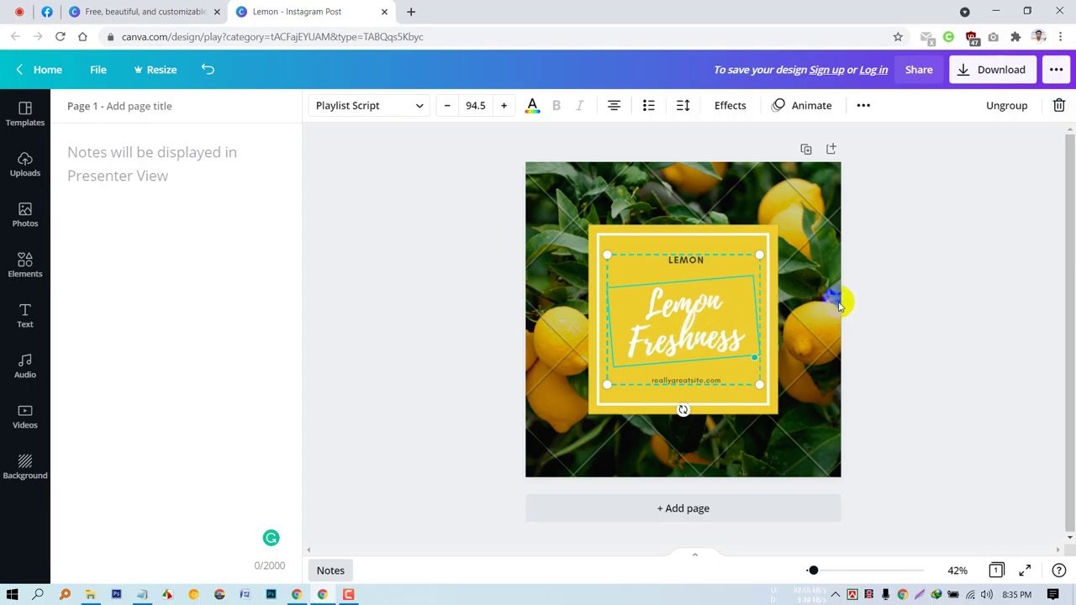
{"action": "left_click", "coordinate": [713, 384]}
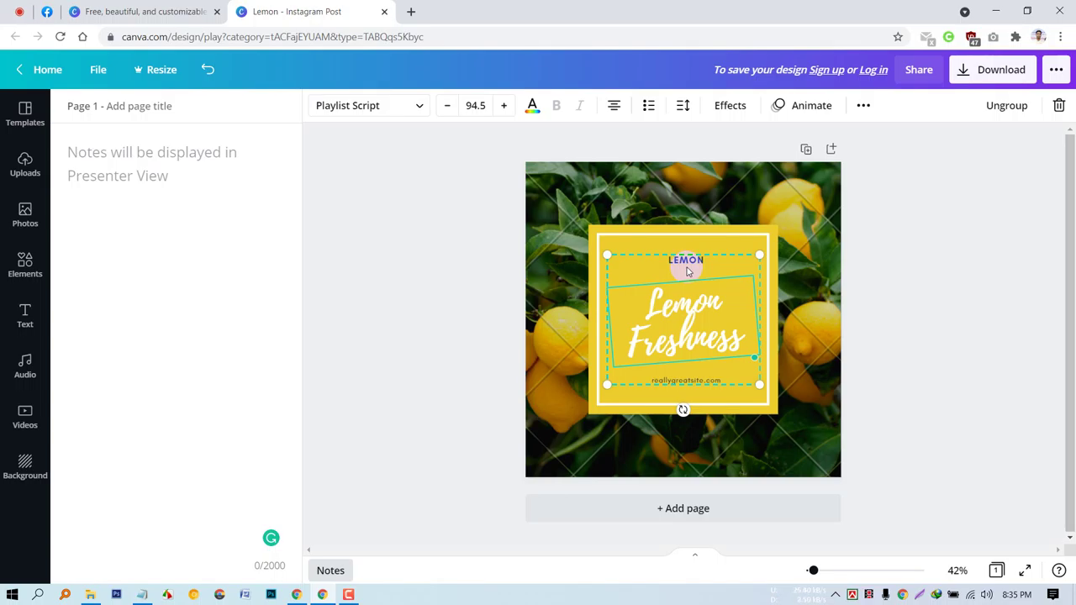
{"action": "left_click", "coordinate": [688, 263]}
Step: Change the small LEMON label's font to Aileron Heavy
{"action": "left_click", "coordinate": [379, 305]}
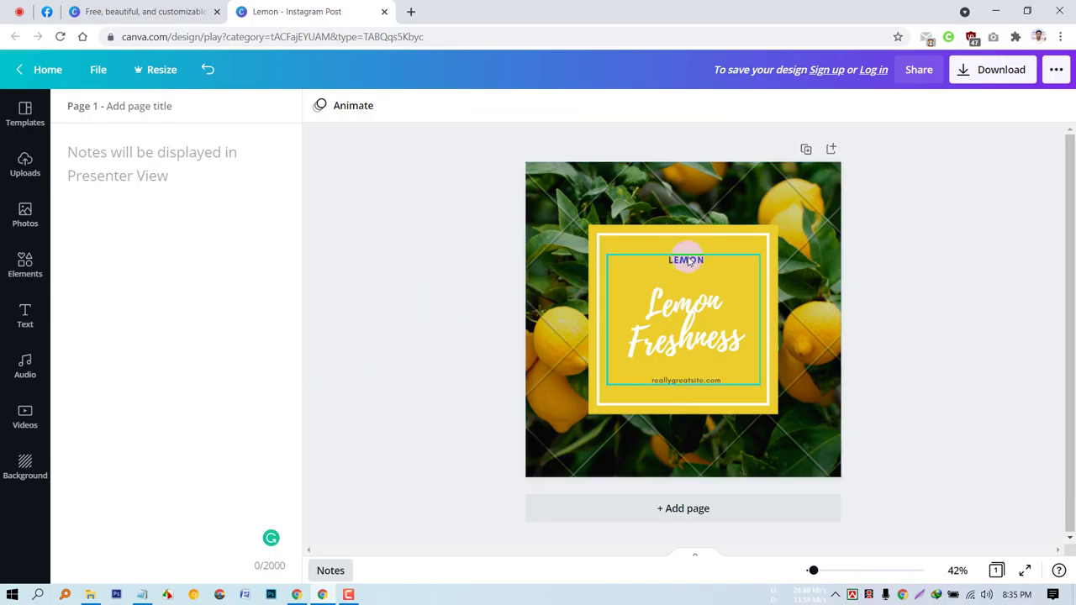
{"action": "left_click", "coordinate": [653, 229]}
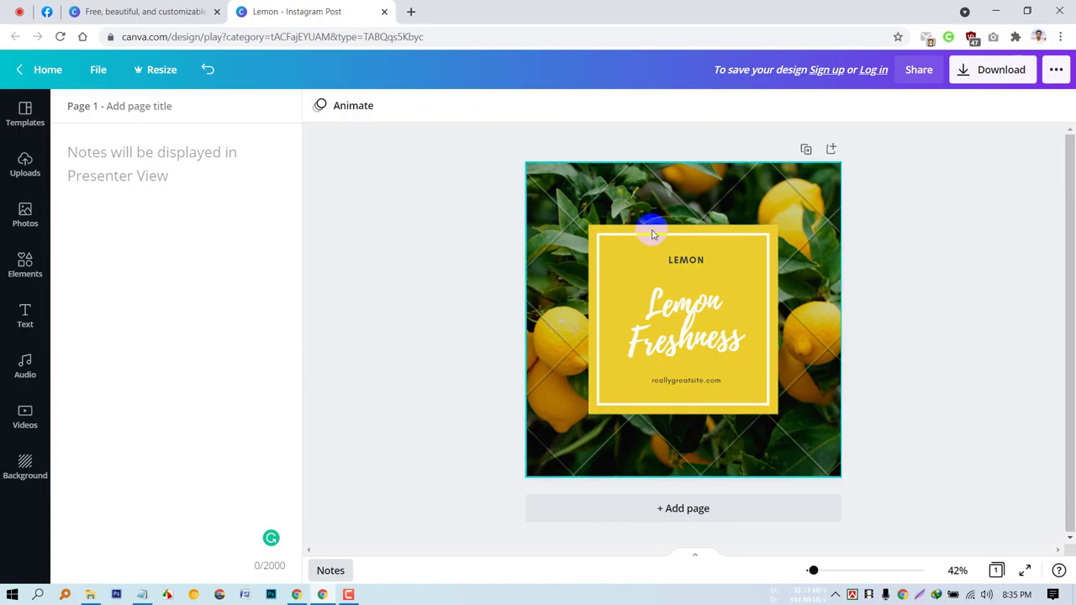
{"action": "left_click", "coordinate": [688, 260]}
{"action": "left_click", "coordinate": [688, 262]}
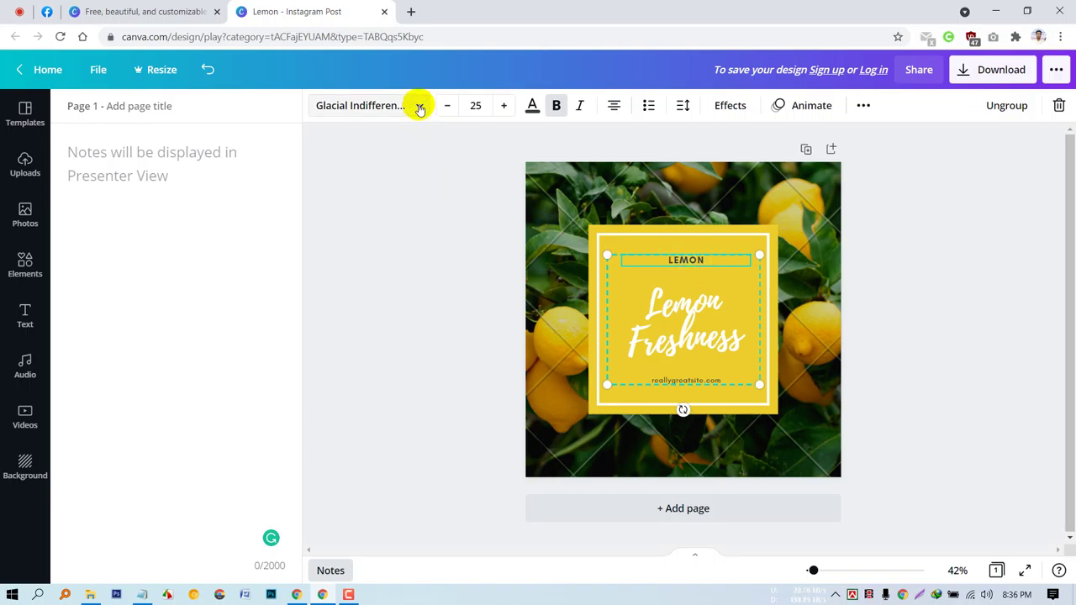
{"action": "left_click", "coordinate": [420, 108]}
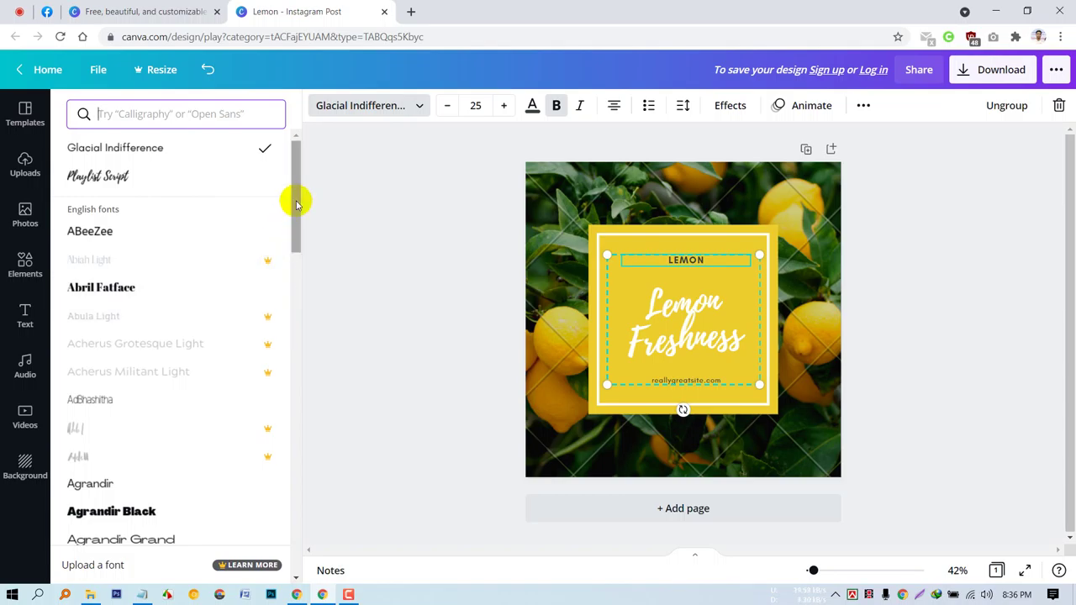
{"action": "left_click_drag", "start_coordinate": [296, 205], "coordinate": [311, 298]}
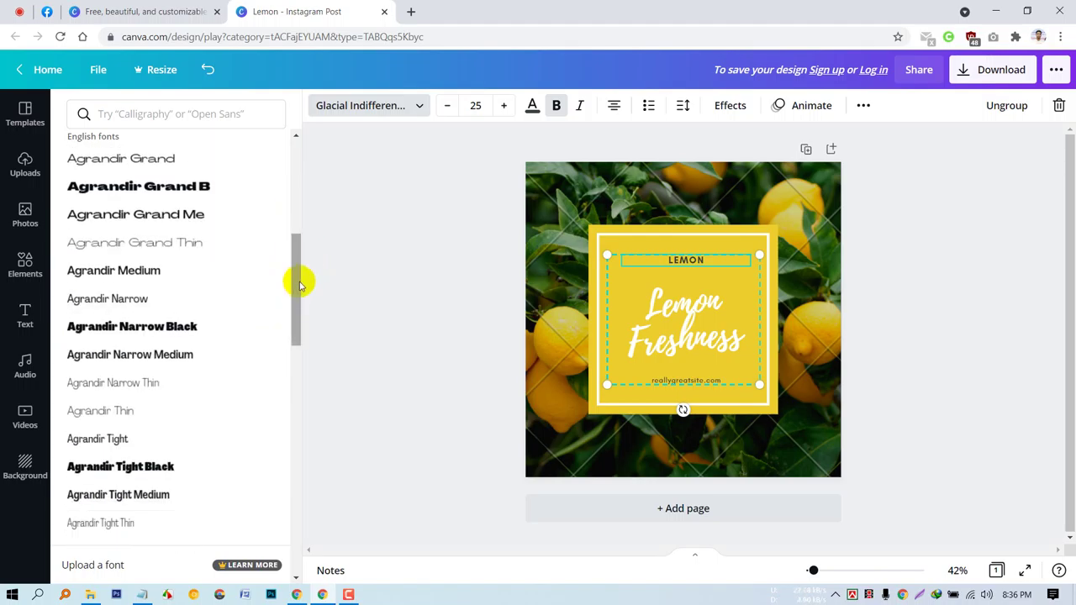
{"action": "scroll", "coordinate": [297, 303], "scroll_direction": "down", "scroll_amount": 1}
{"action": "left_click_drag", "start_coordinate": [297, 303], "coordinate": [297, 363]}
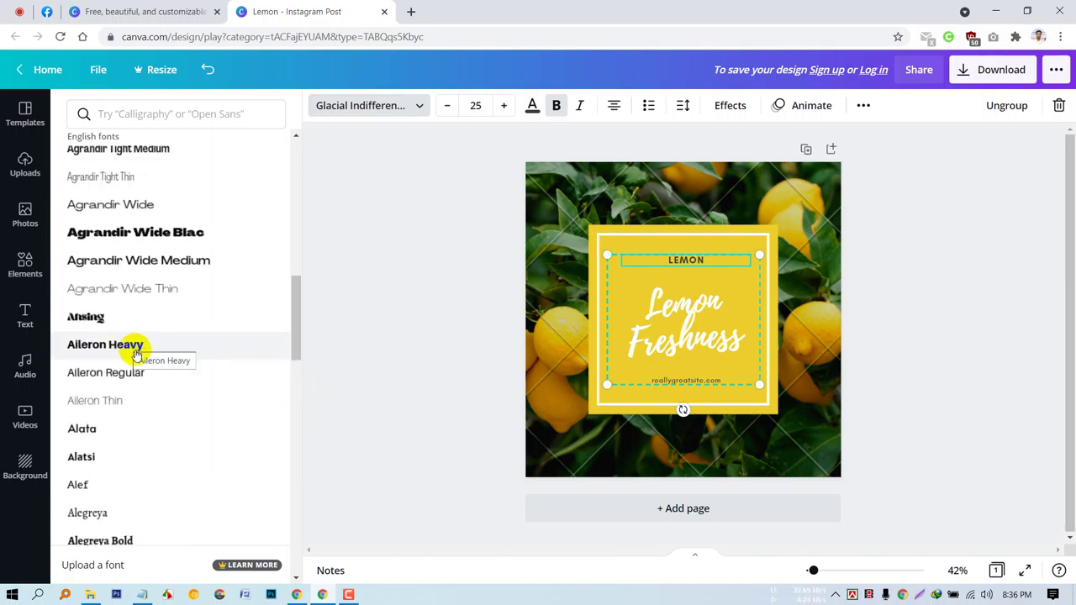
{"action": "left_click", "coordinate": [137, 354]}
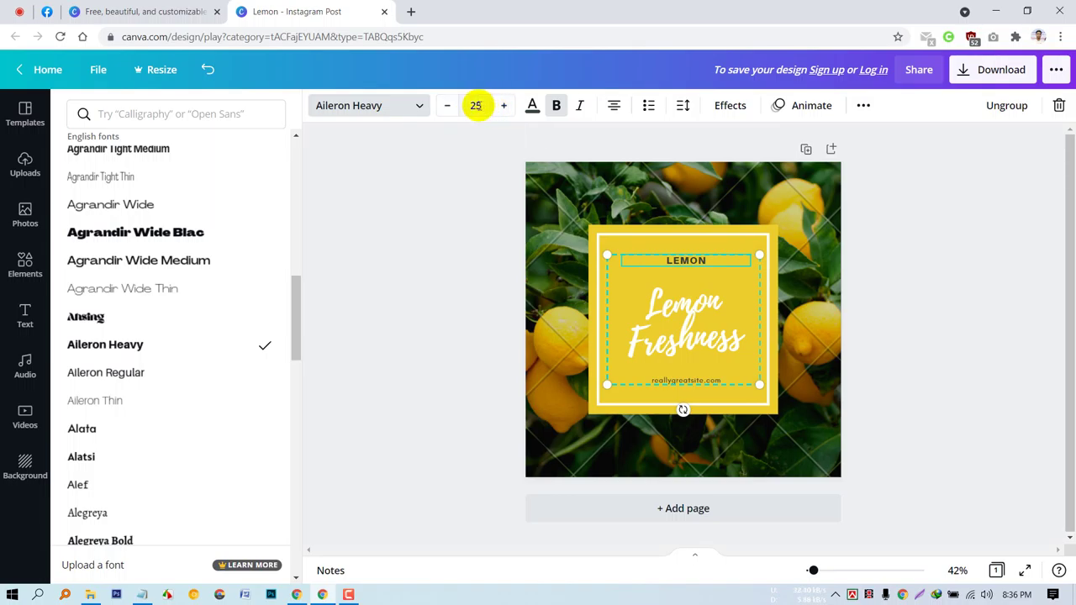
Step: Set the LEMON label's font size to 37
{"action": "left_click", "coordinate": [476, 105]}
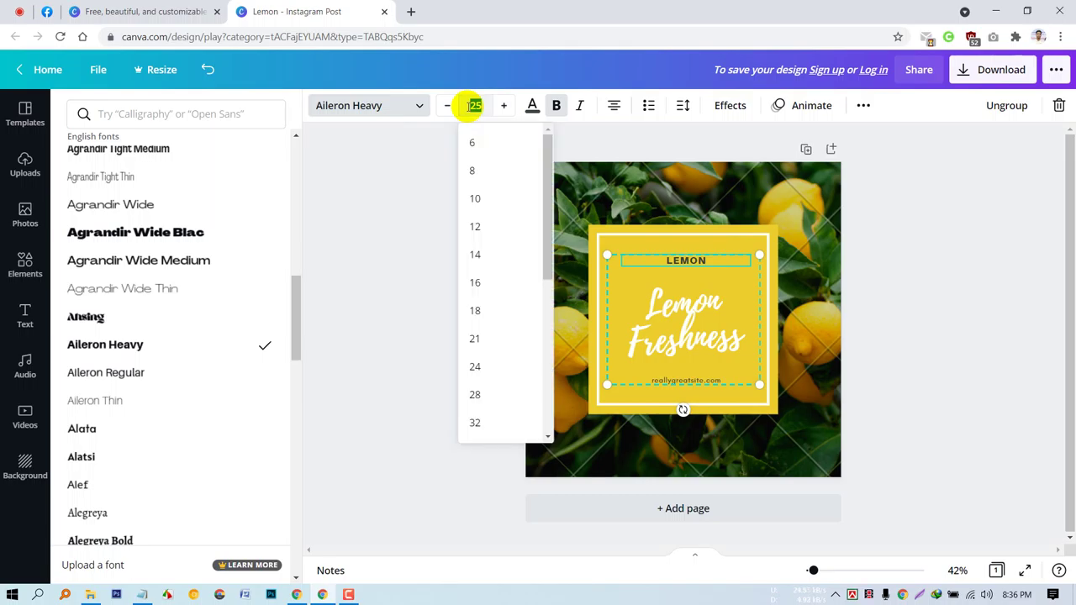
{"action": "type", "text": "40"}
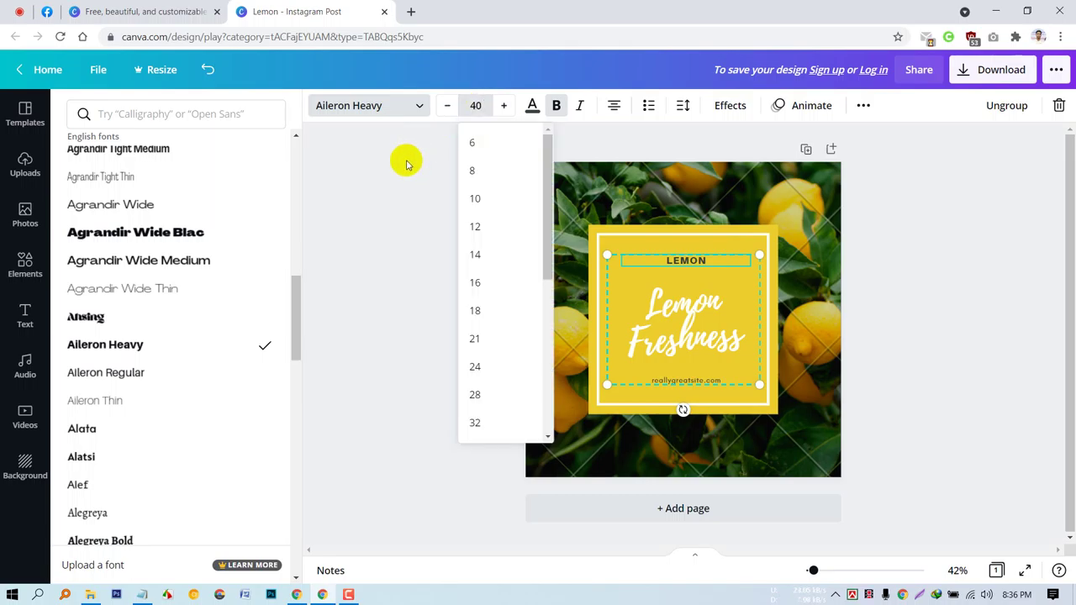
{"action": "key", "text": "Return"}
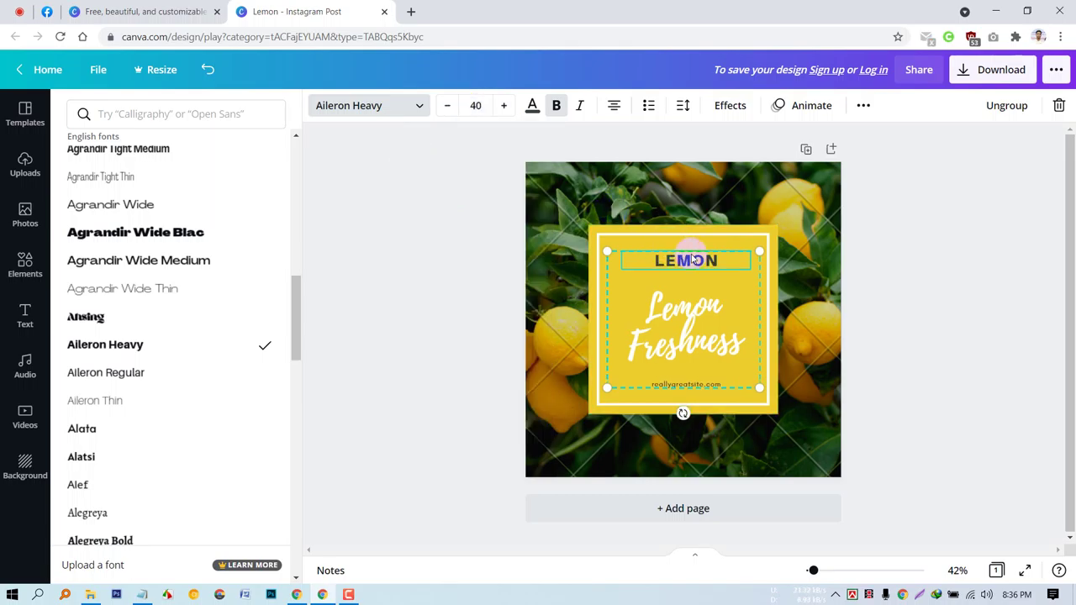
{"action": "left_click", "coordinate": [448, 110]}
{"action": "left_click", "coordinate": [448, 110]}
{"action": "left_click", "coordinate": [448, 110]}
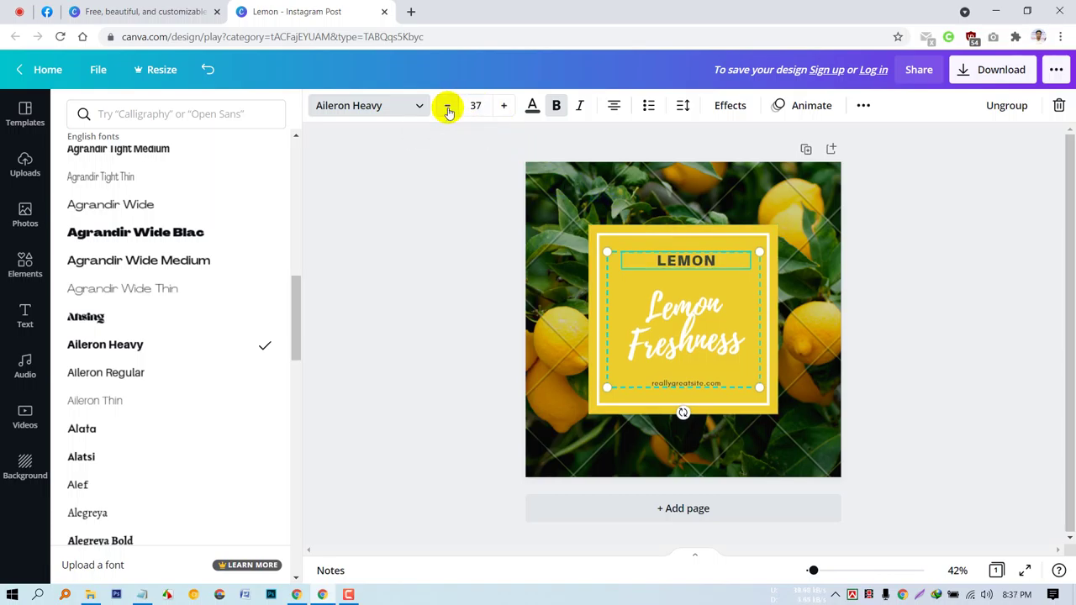
{"action": "left_click", "coordinate": [448, 110]}
{"action": "left_click", "coordinate": [448, 110]}
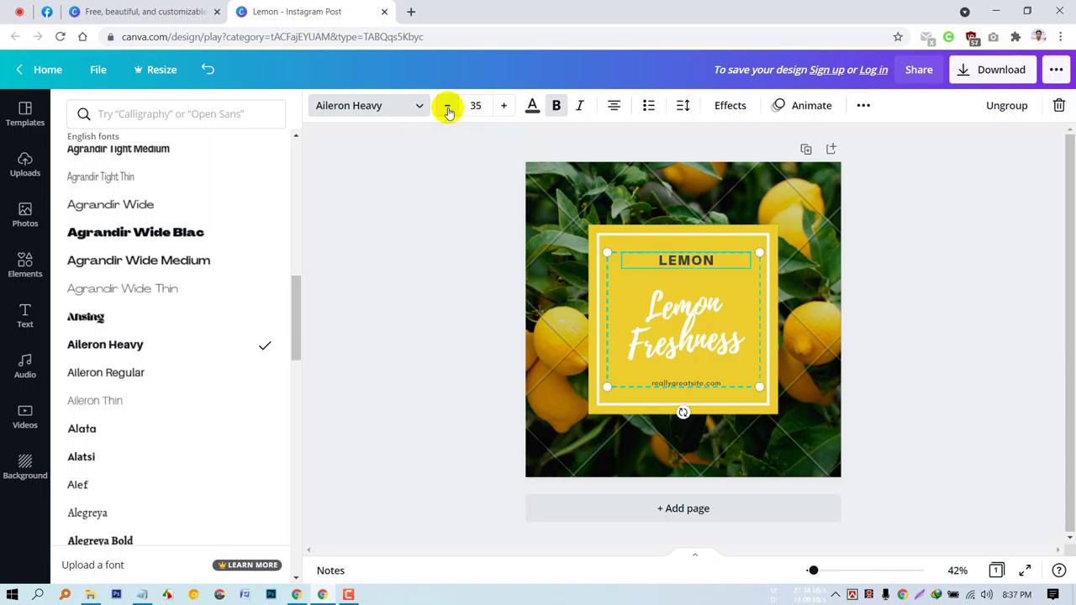
{"action": "left_click", "coordinate": [503, 111]}
{"action": "left_click", "coordinate": [503, 110]}
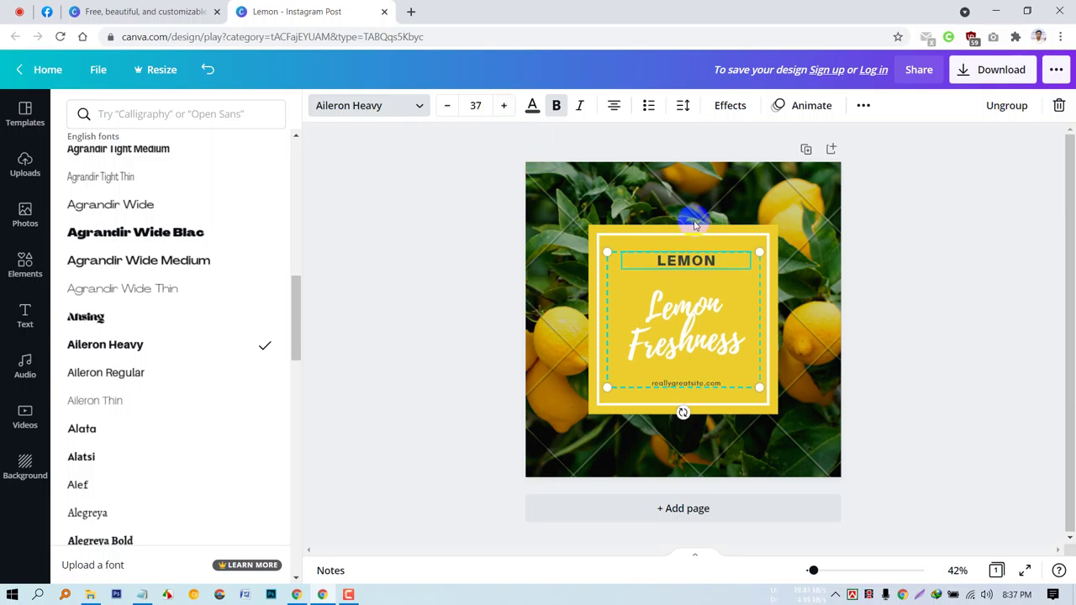
Step: Colour the LEMON label Cobalt blue (#004AAD) and select its hex code in the custom colour editor
{"action": "left_click", "coordinate": [533, 107]}
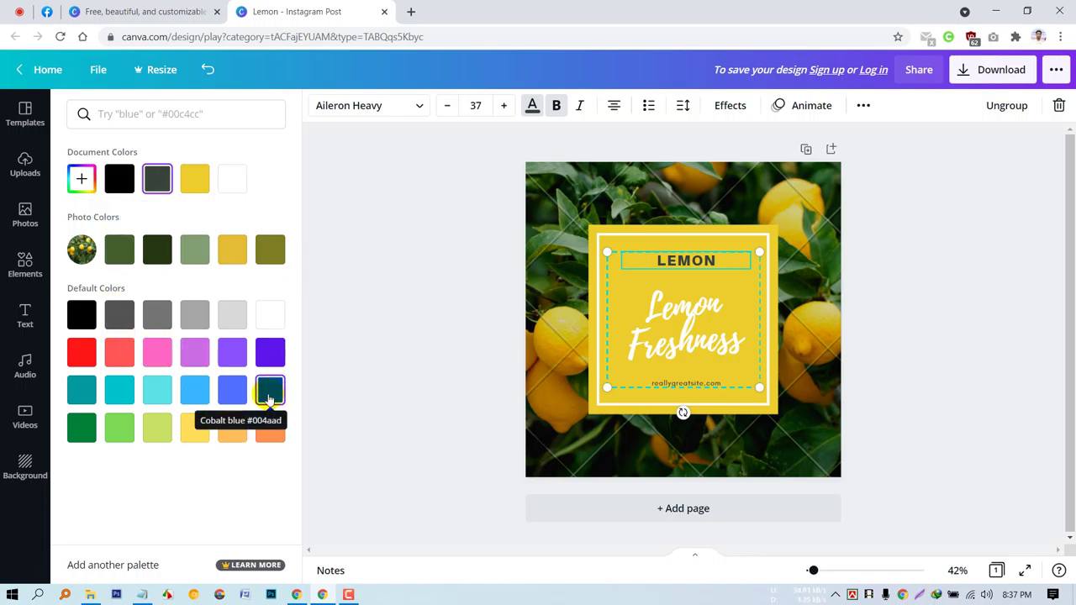
{"action": "left_click", "coordinate": [270, 393]}
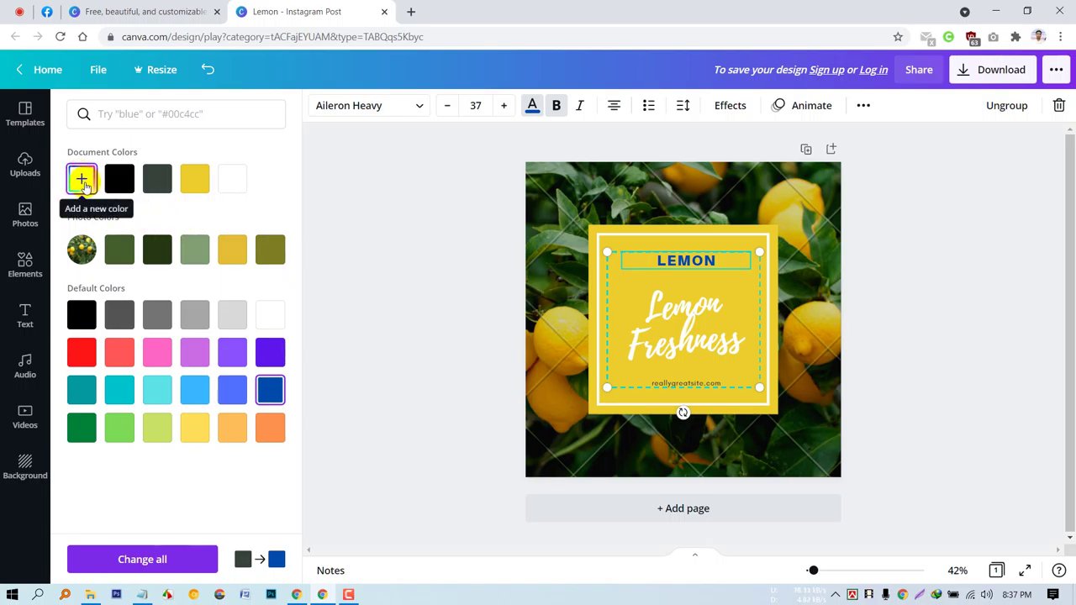
{"action": "left_click", "coordinate": [82, 180]}
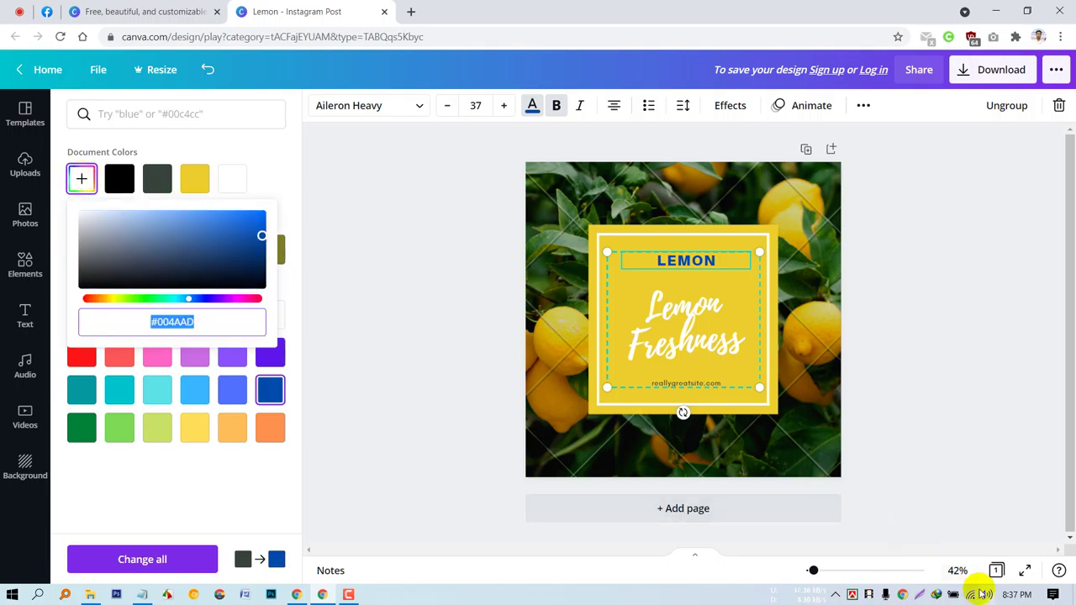
{"action": "left_click", "coordinate": [200, 323]}
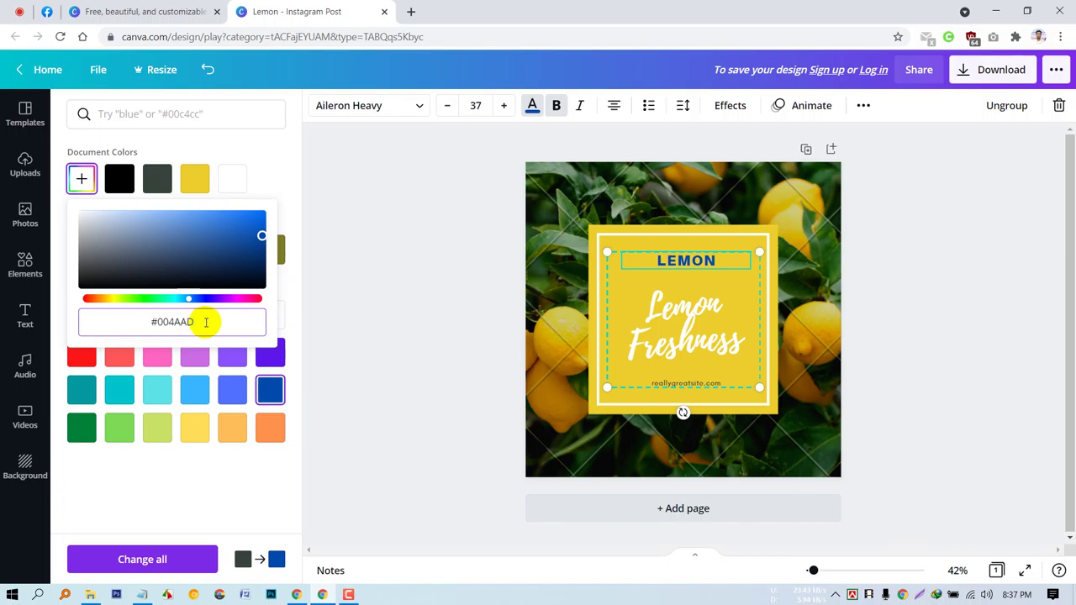
{"action": "left_click_drag", "start_coordinate": [205, 323], "coordinate": [145, 324]}
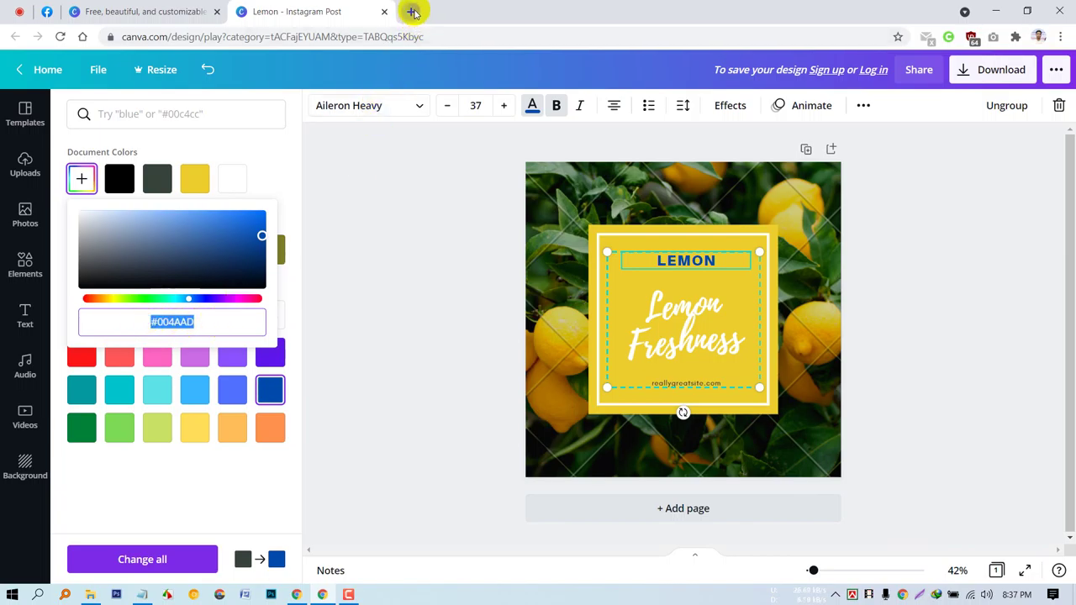
Step: Search Google in a new tab for 'red hex code'
{"action": "left_click", "coordinate": [412, 12]}
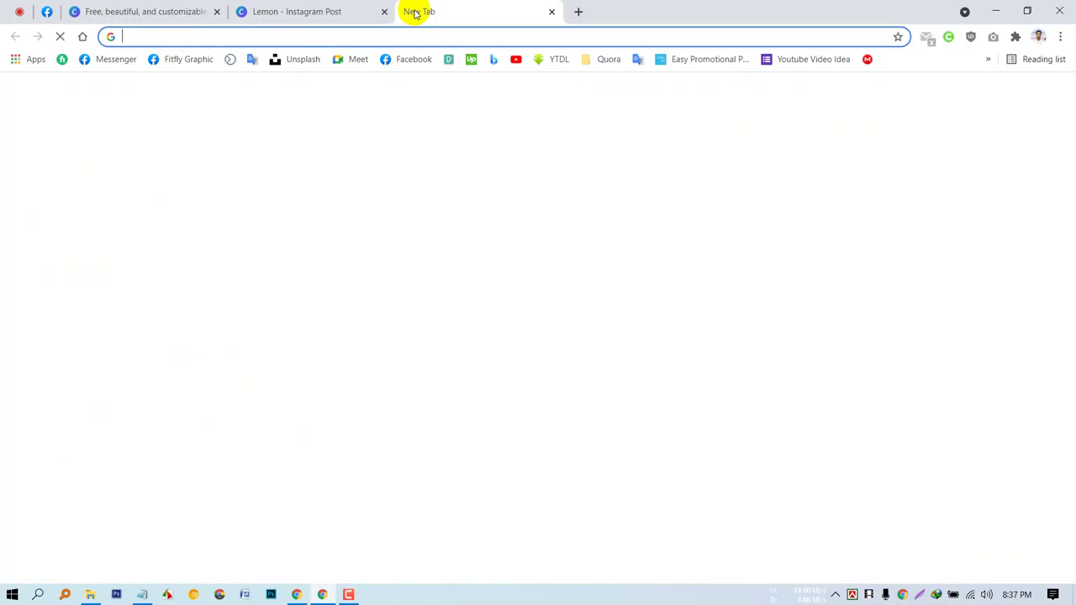
{"action": "left_click", "coordinate": [425, 293]}
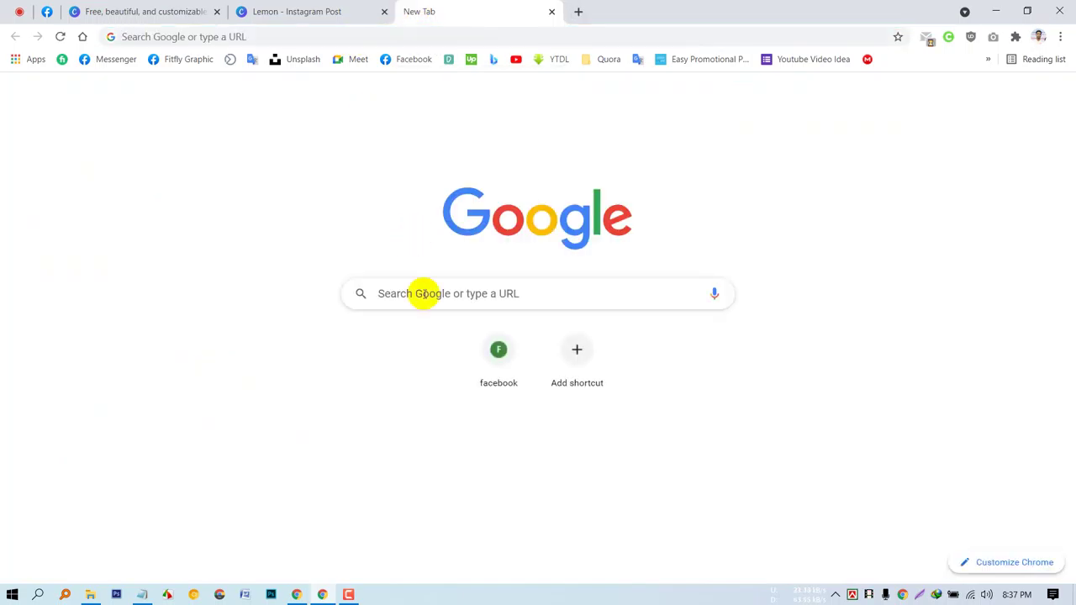
{"action": "type", "text": "r"}
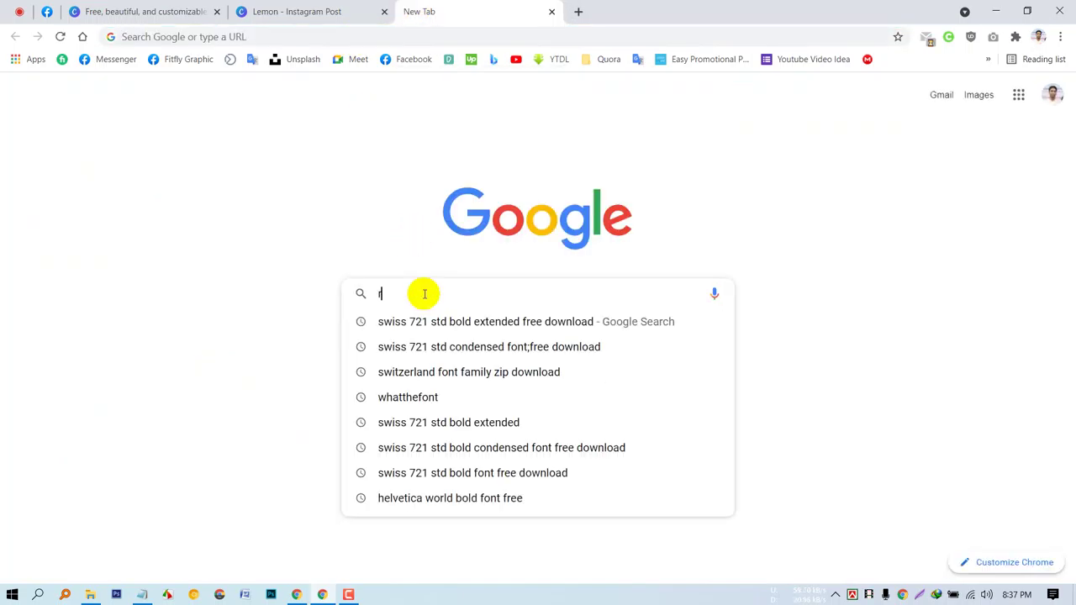
{"action": "type", "text": "ed"}
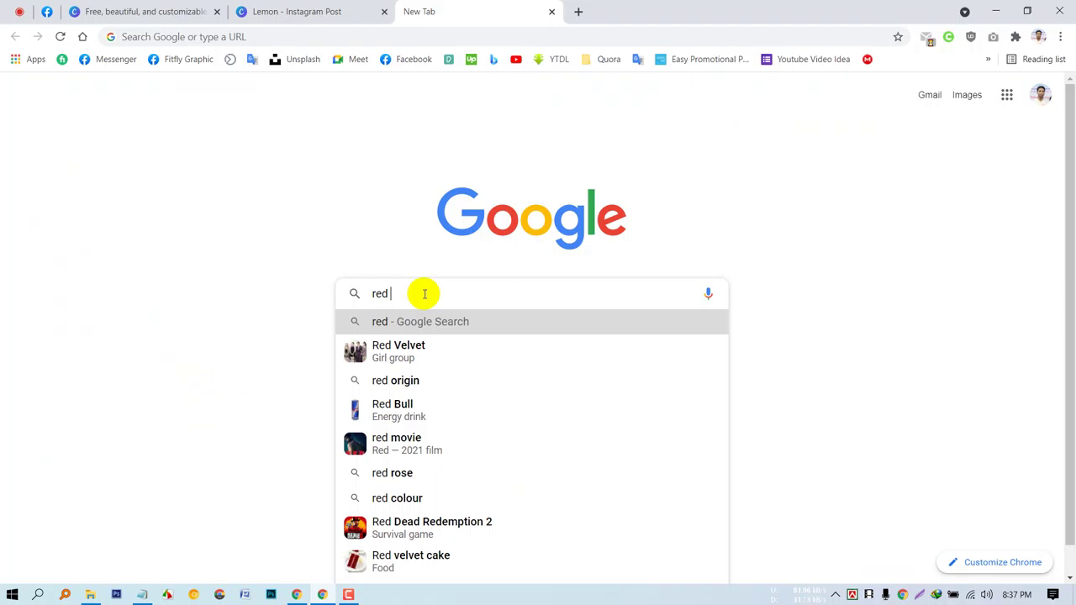
{"action": "type", "text": " hex co"}
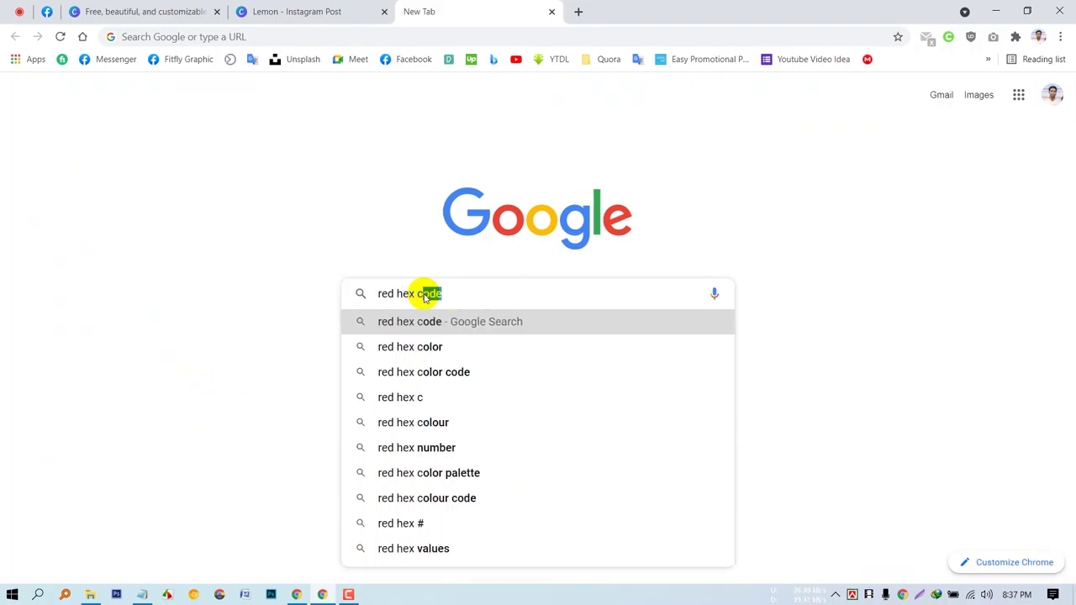
{"action": "type", "text": "de"}
{"action": "key", "text": "Return"}
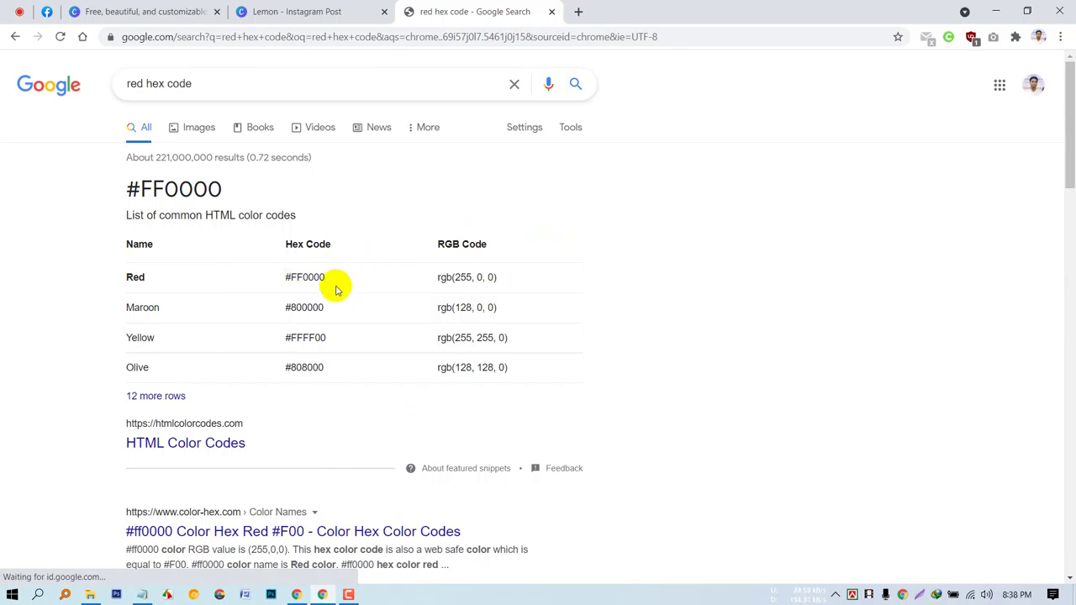
Step: Copy the hex code #FF0000 from the results and return to the Lemon post
{"action": "left_click_drag", "start_coordinate": [325, 278], "coordinate": [286, 278]}
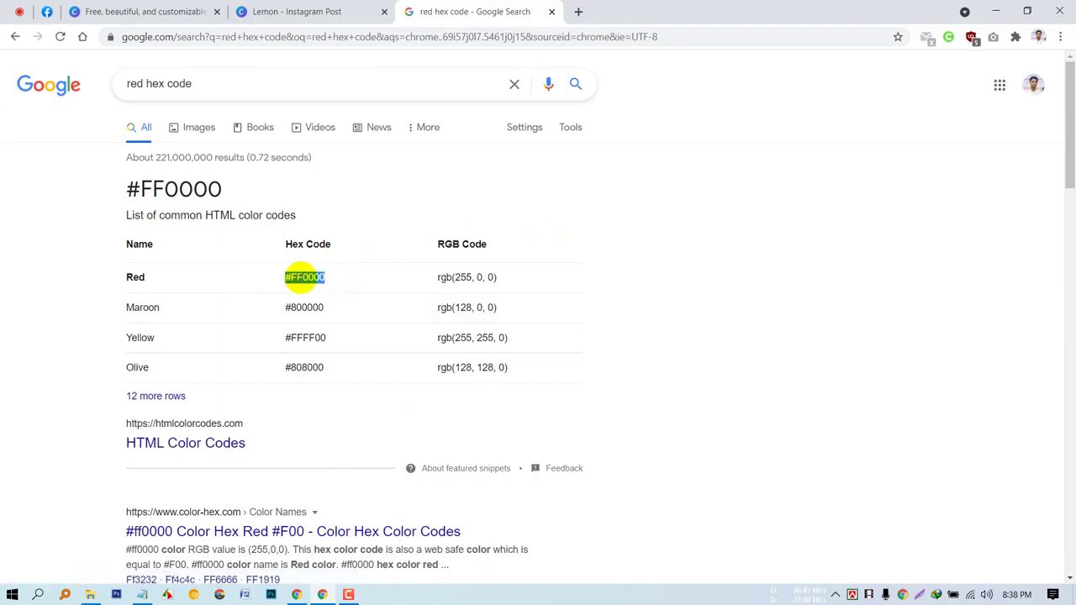
{"action": "right_click", "coordinate": [304, 277]}
{"action": "left_click", "coordinate": [313, 291]}
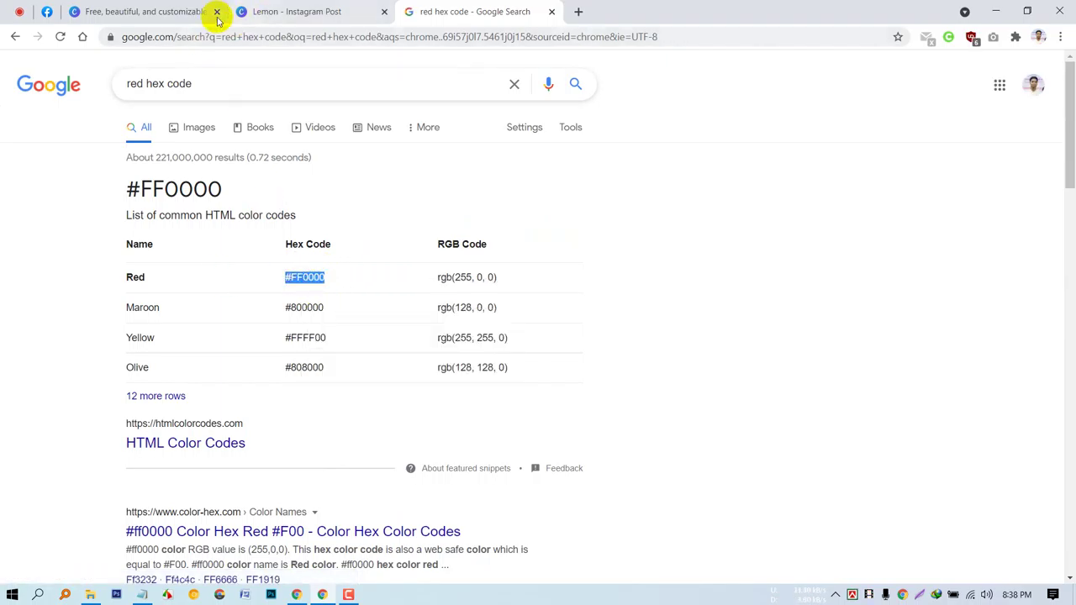
{"action": "left_click", "coordinate": [265, 14]}
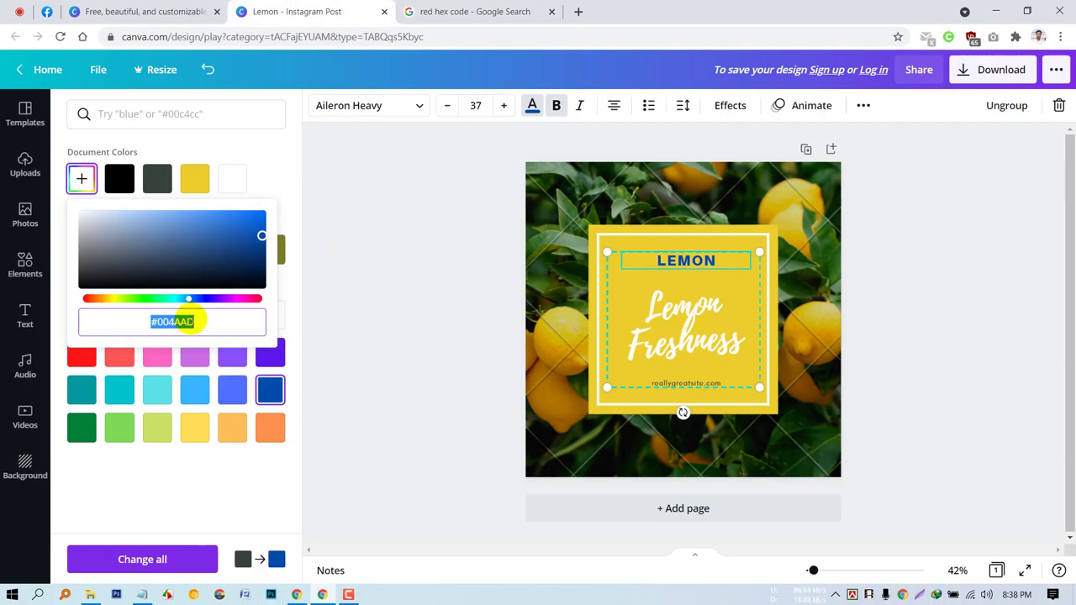
Step: Change the LEMON label's colour from #004AAD to bright red #FF0404
{"action": "left_click", "coordinate": [202, 322]}
{"action": "left_click_drag", "start_coordinate": [209, 321], "coordinate": [132, 328]}
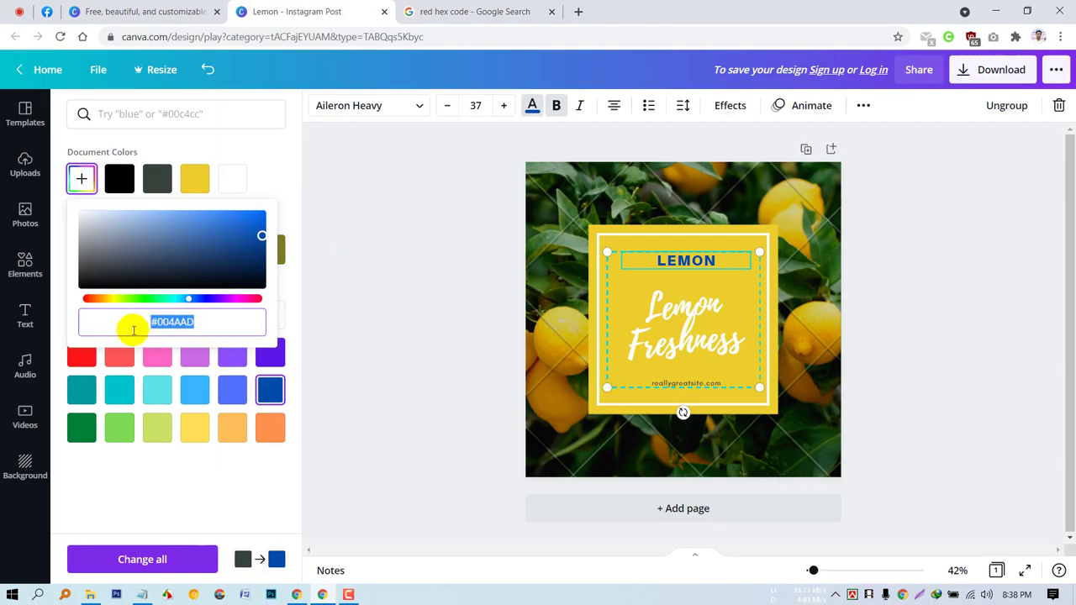
{"action": "type", "text": "#"}
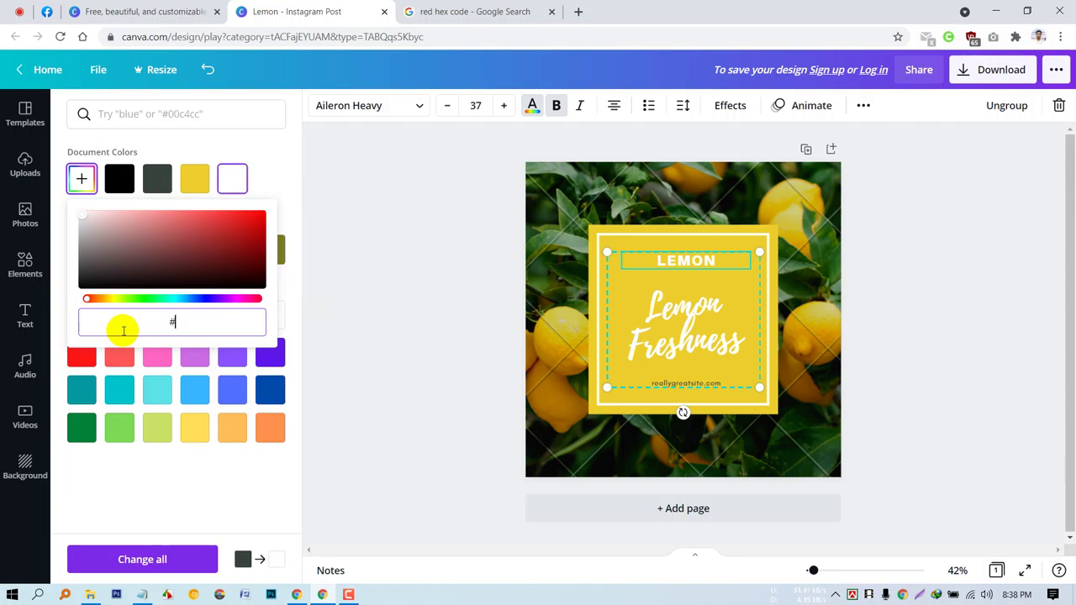
{"action": "type", "text": "FF0000"}
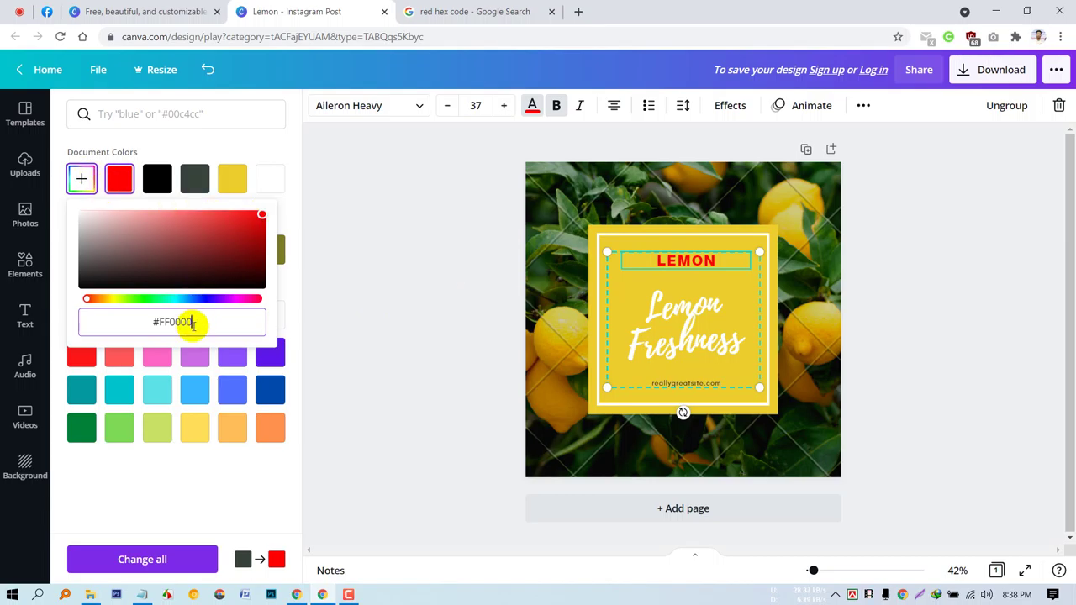
{"action": "left_click", "coordinate": [226, 228]}
{"action": "left_click_drag", "start_coordinate": [249, 238], "coordinate": [257, 216]}
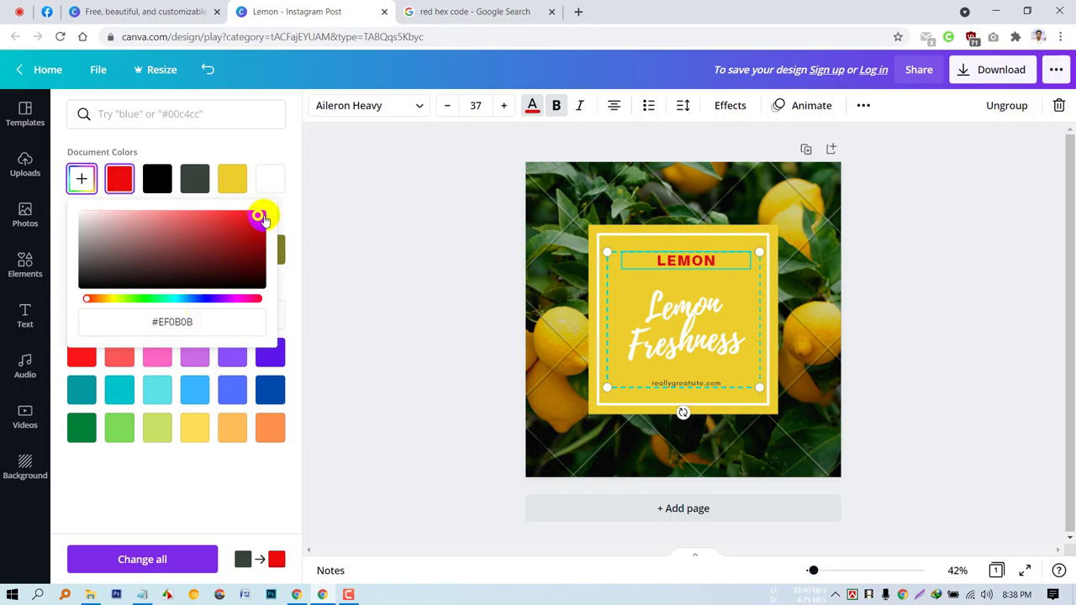
{"action": "left_click_drag", "start_coordinate": [262, 215], "coordinate": [278, 211]}
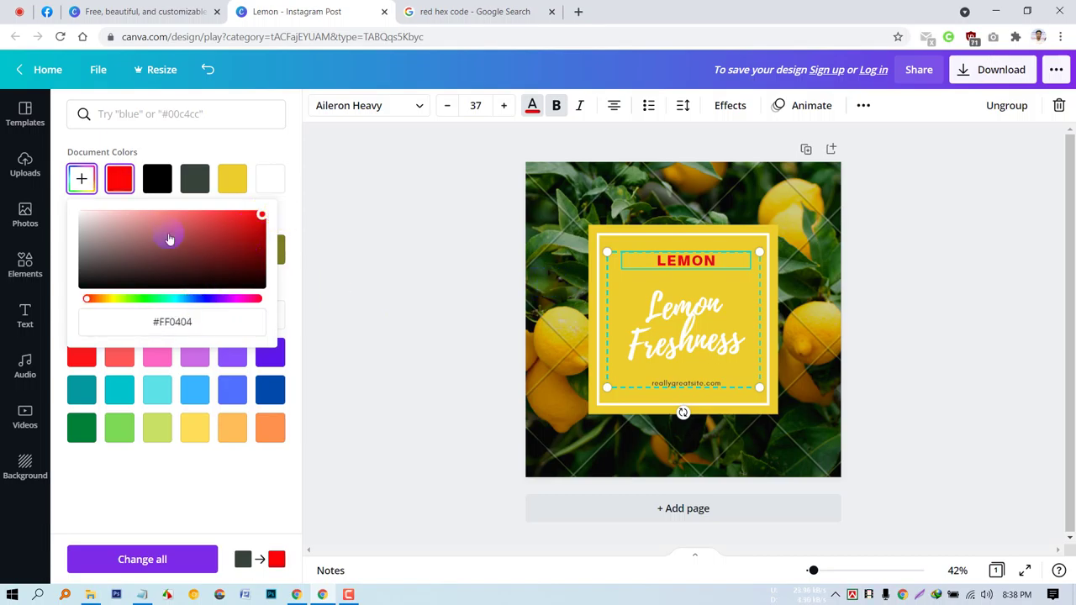
{"action": "left_click", "coordinate": [87, 178]}
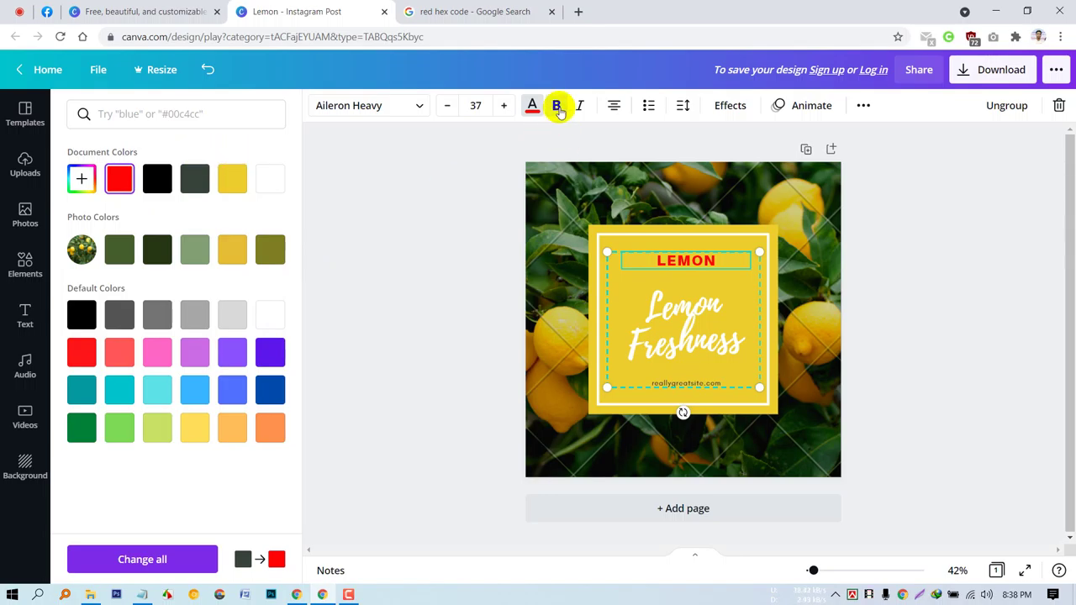
{"action": "left_click", "coordinate": [691, 255]}
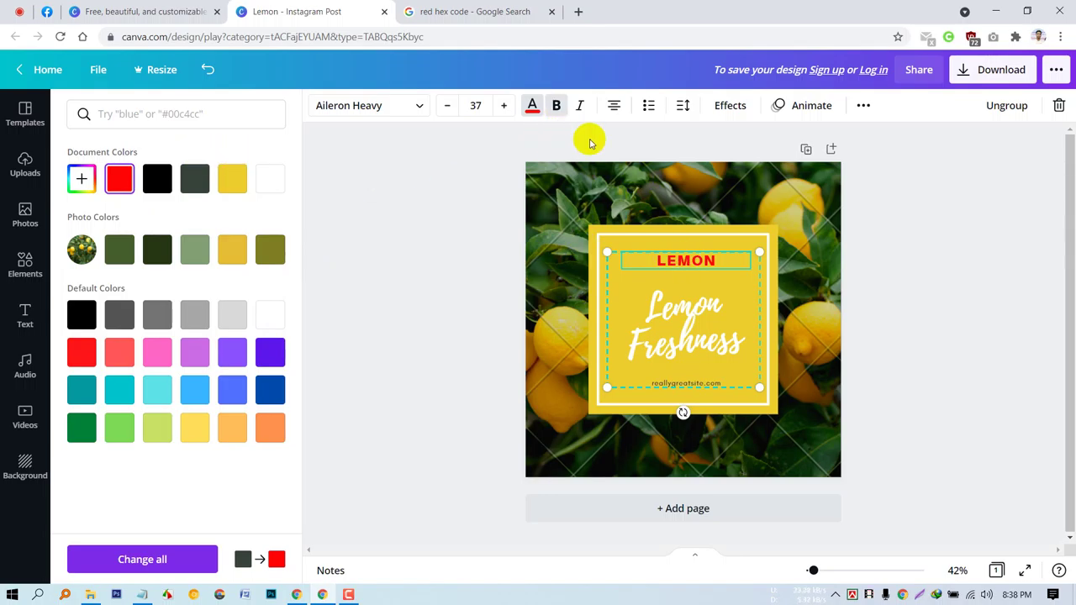
{"action": "left_click", "coordinate": [671, 246]}
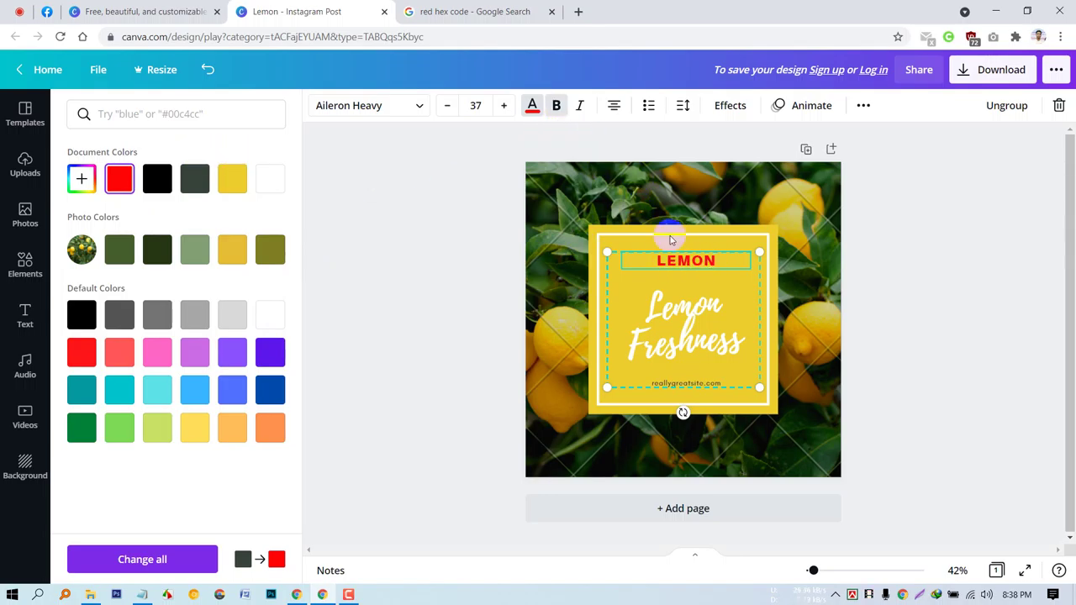
Step: Make the red LEMON label italic
{"action": "left_click", "coordinate": [743, 242]}
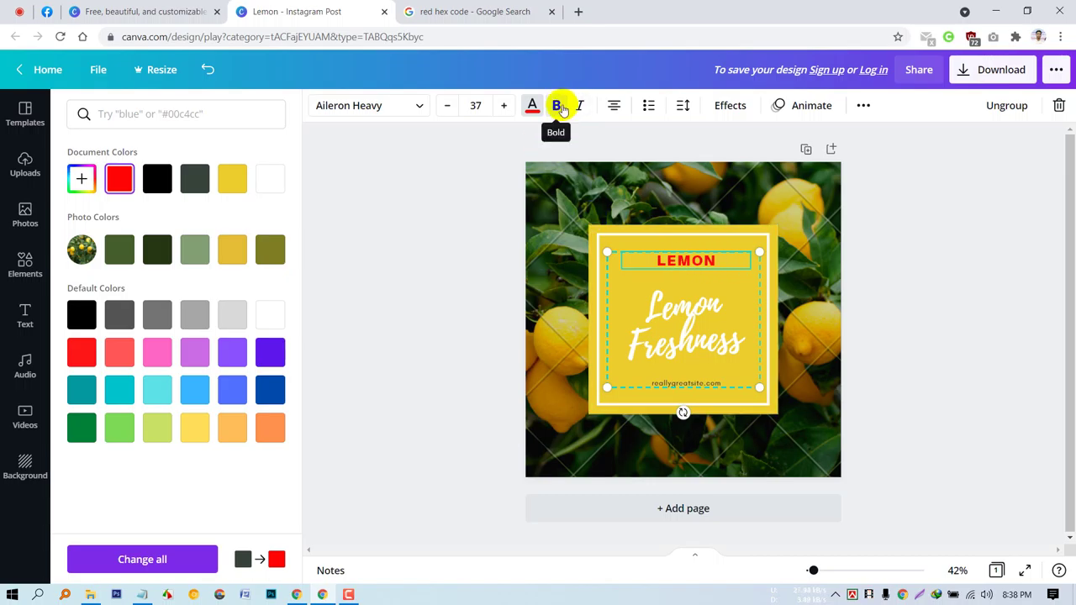
{"action": "left_click", "coordinate": [686, 263]}
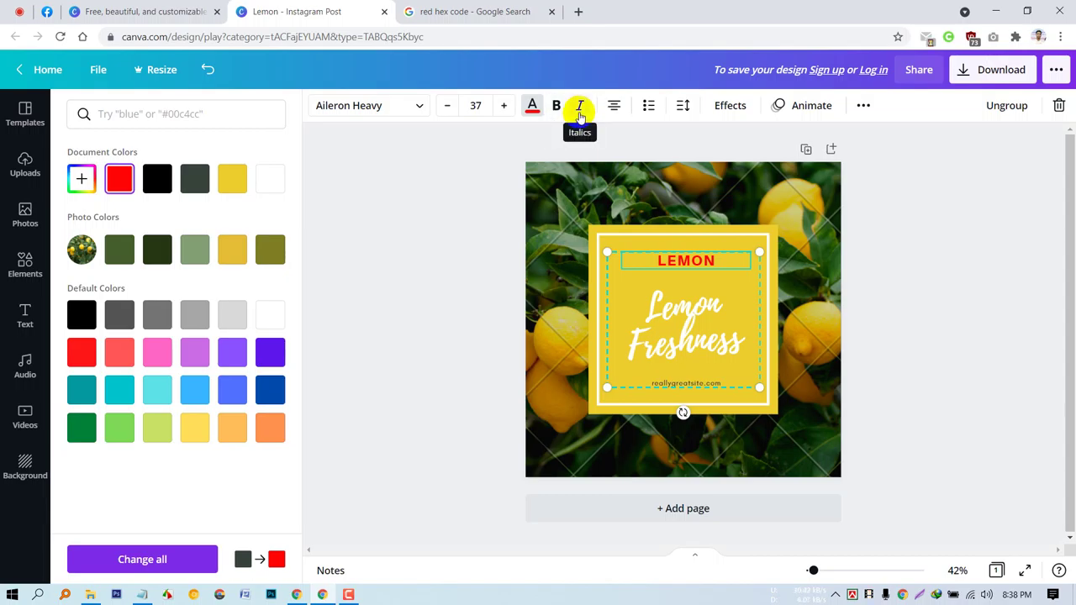
{"action": "left_click", "coordinate": [580, 114]}
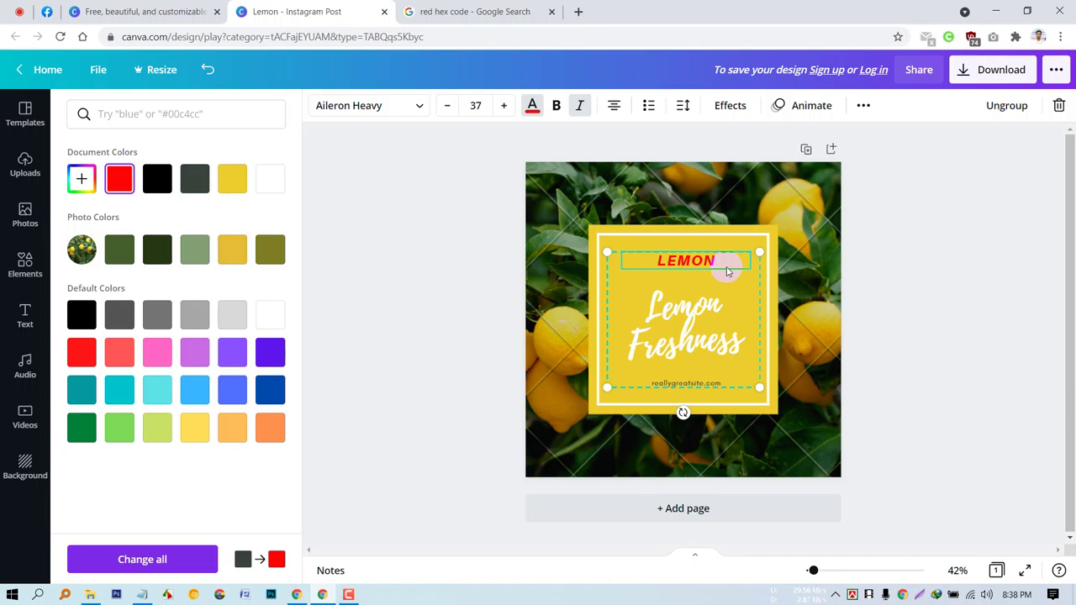
{"action": "left_click", "coordinate": [615, 107]}
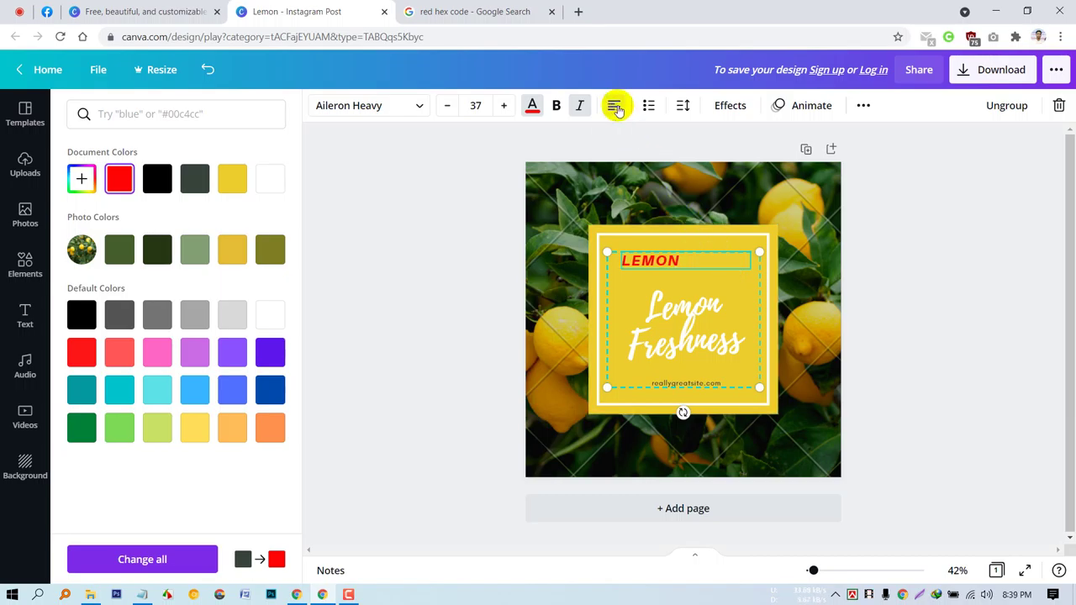
{"action": "left_click", "coordinate": [616, 109]}
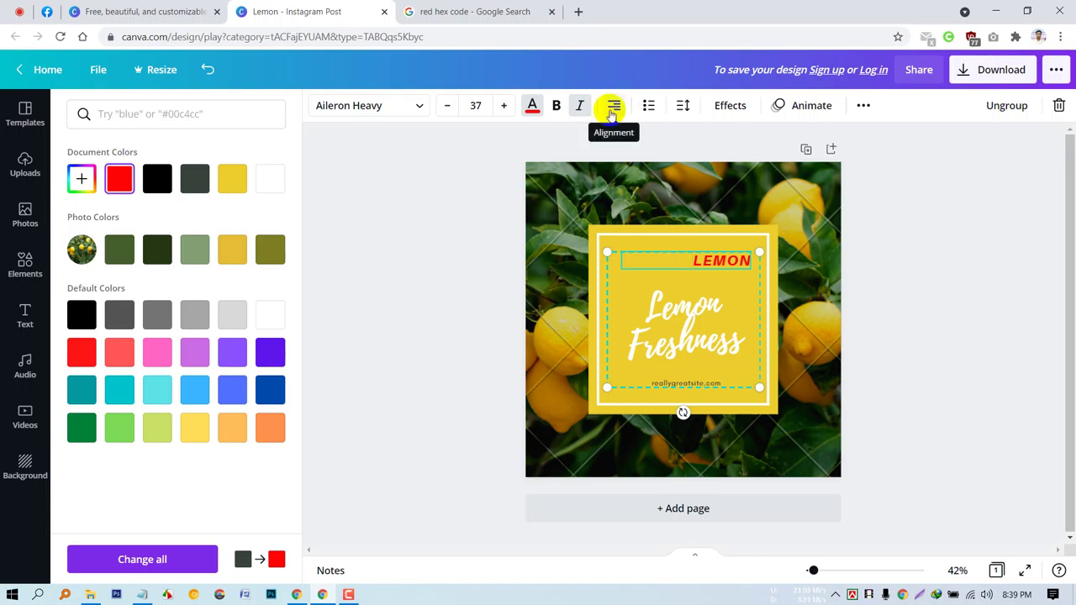
{"action": "left_click", "coordinate": [612, 112]}
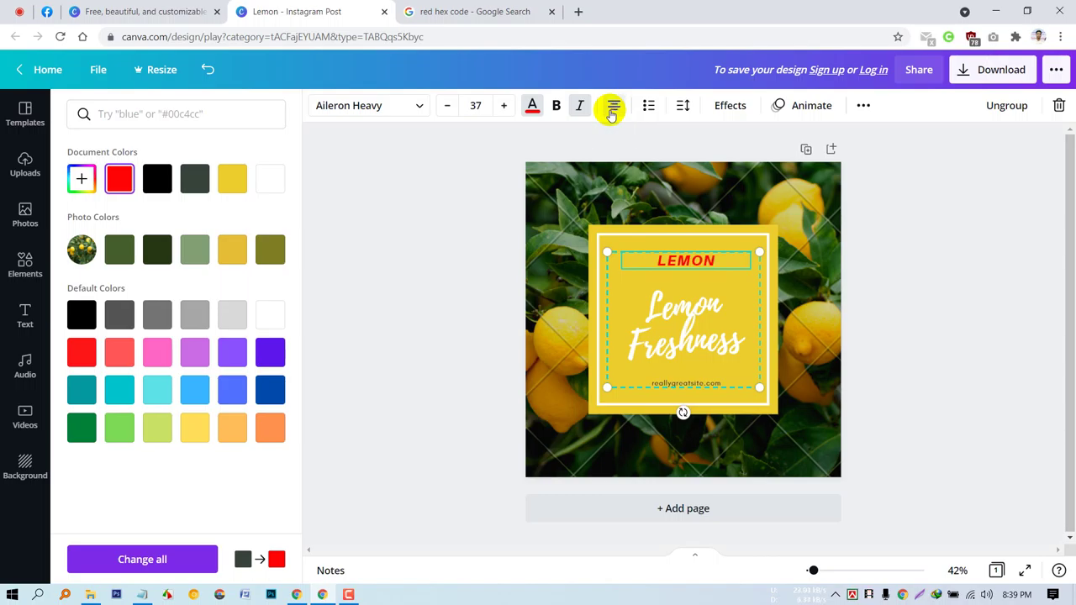
{"action": "left_click", "coordinate": [613, 112]}
{"action": "left_click_drag", "start_coordinate": [623, 261], "coordinate": [632, 263]}
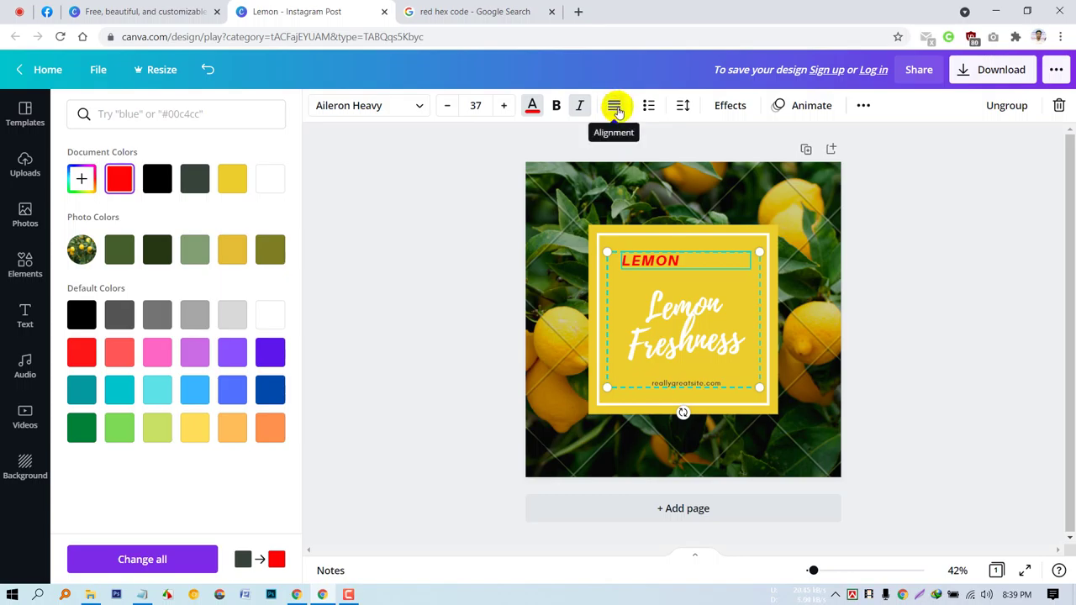
{"action": "left_click", "coordinate": [617, 109]}
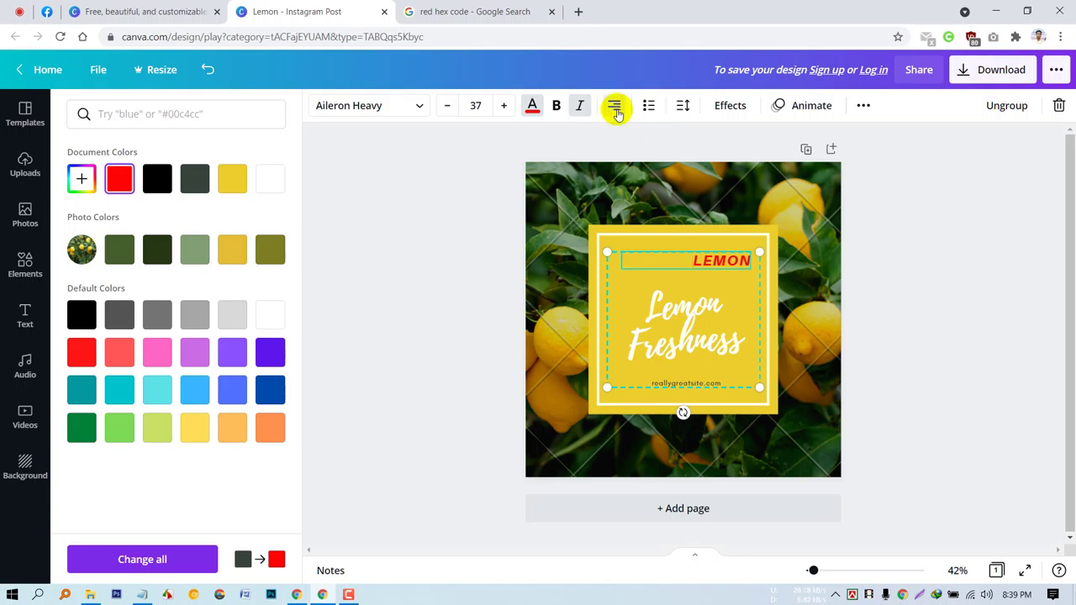
{"action": "left_click", "coordinate": [616, 114]}
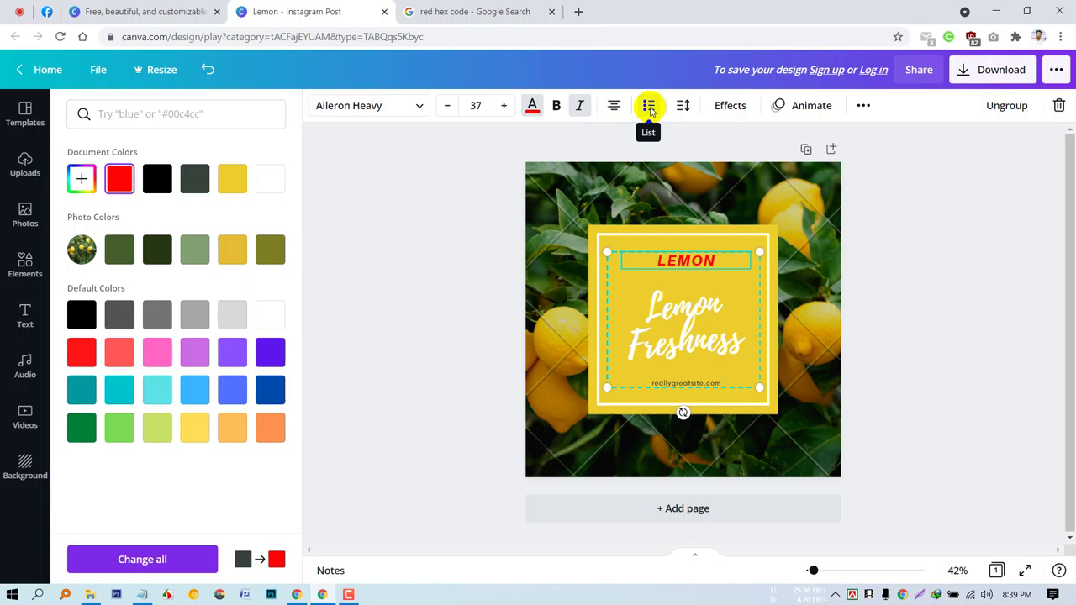
Step: Try list formatting on the LEMON label, then remove it again
{"action": "left_click", "coordinate": [651, 107]}
{"action": "left_click", "coordinate": [651, 107]}
{"action": "left_click", "coordinate": [651, 107]}
{"action": "left_click", "coordinate": [652, 107]}
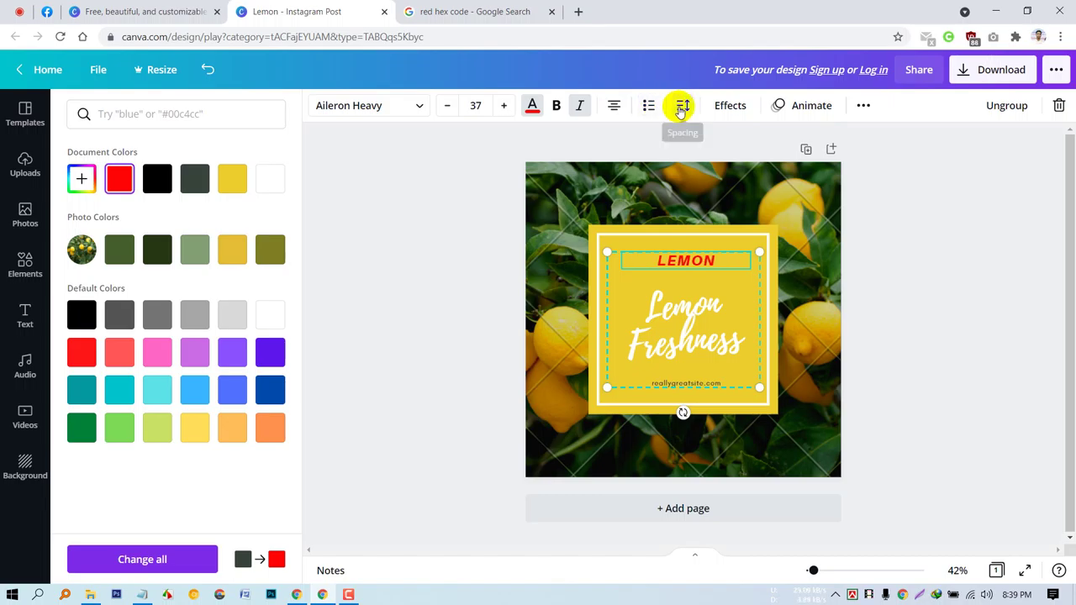
Step: Add a second LEMON line beneath the first and select both lines
{"action": "left_click", "coordinate": [725, 261]}
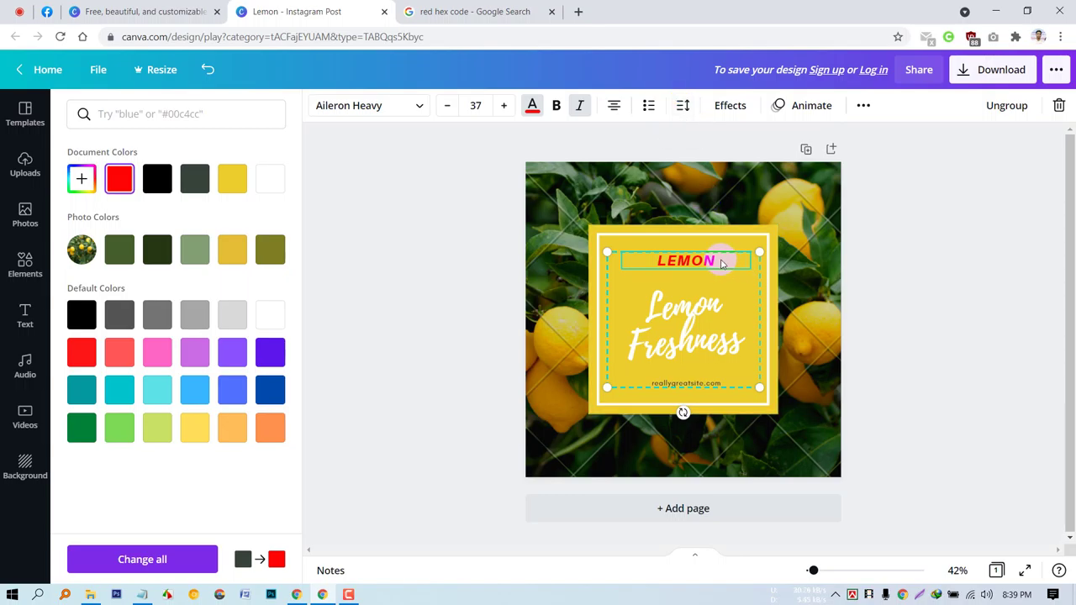
{"action": "left_click", "coordinate": [715, 263]}
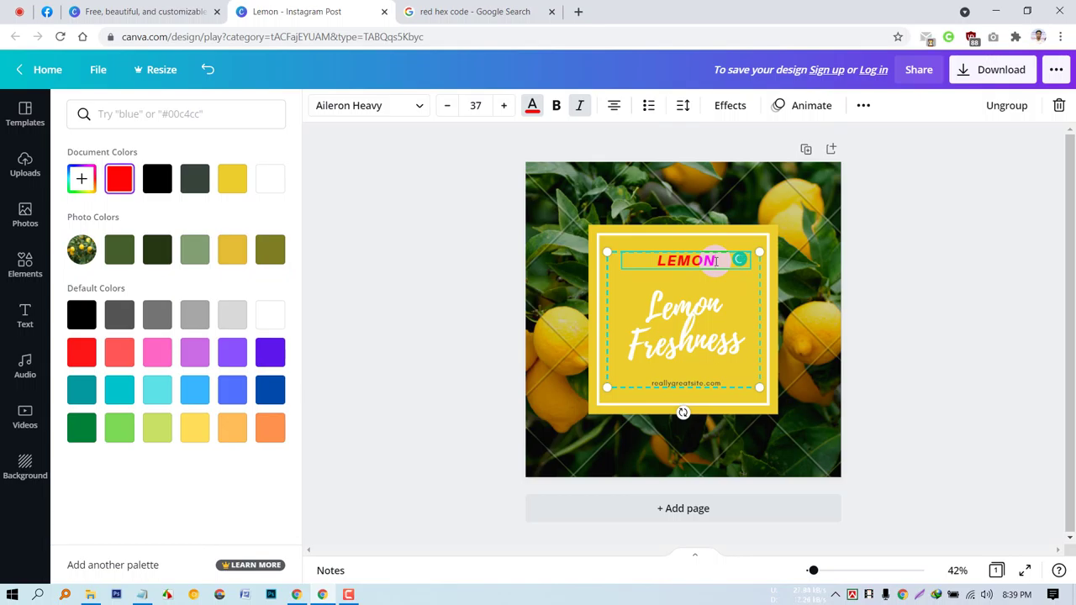
{"action": "key", "text": "Return"}
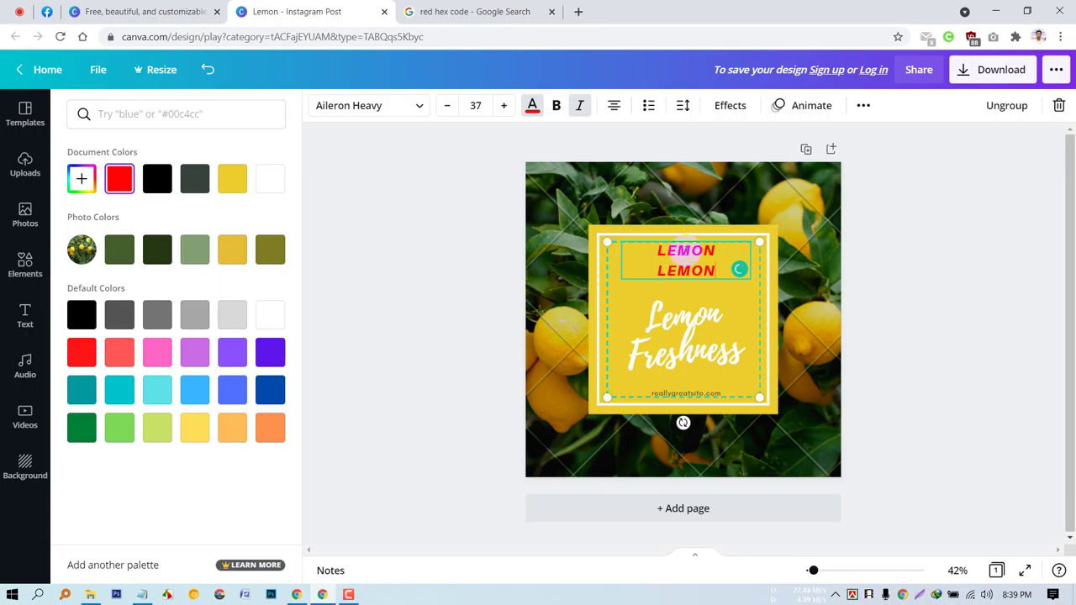
{"action": "left_click_drag", "start_coordinate": [722, 270], "coordinate": [664, 229]}
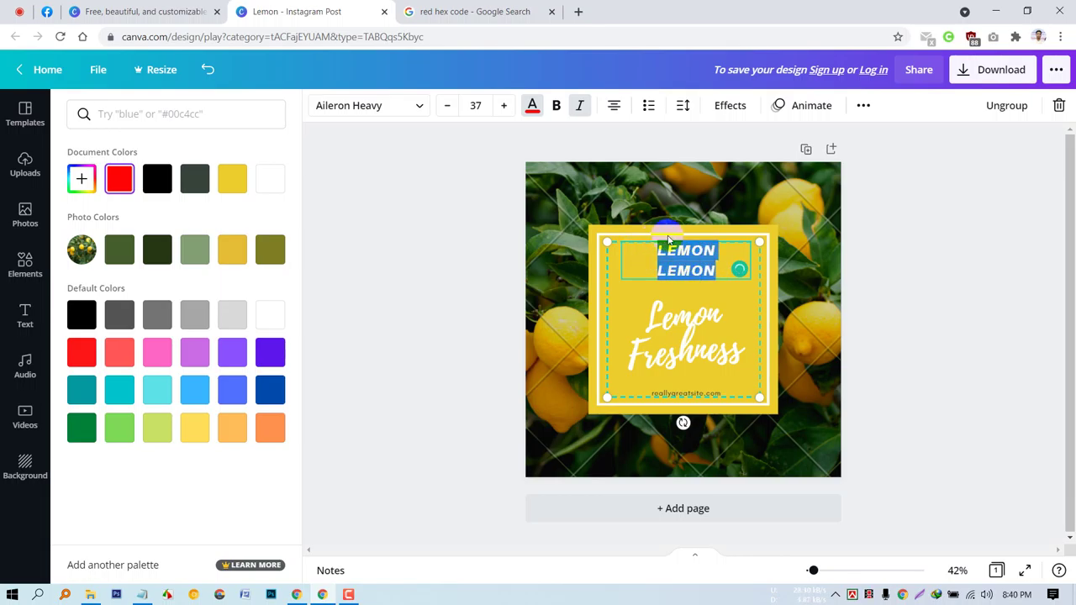
Step: Set the two-line LEMON label's letter spacing to 26
{"action": "left_click", "coordinate": [685, 105]}
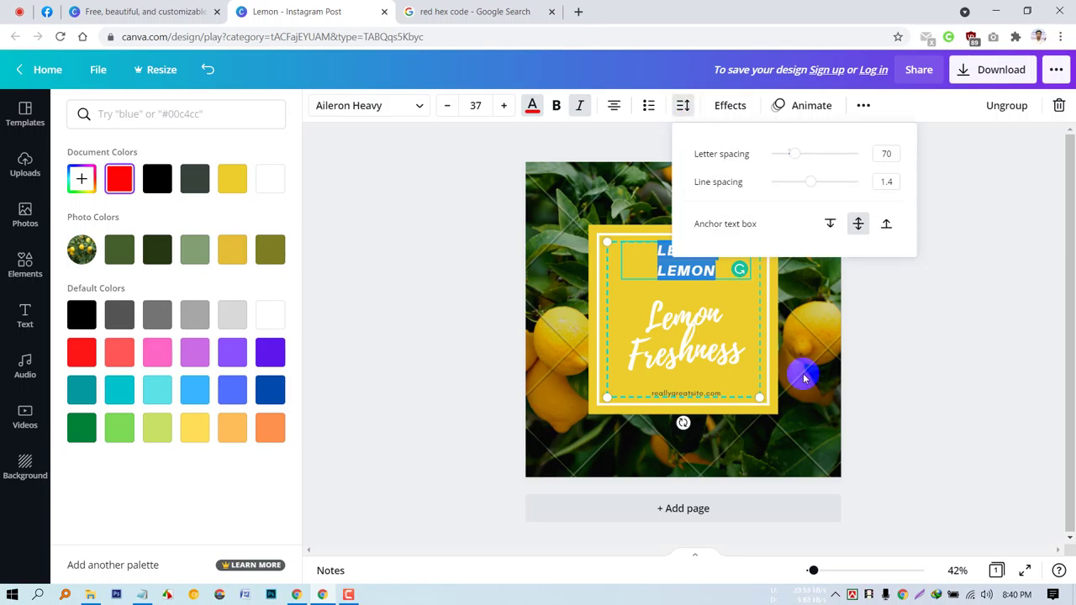
{"action": "left_click", "coordinate": [835, 591]}
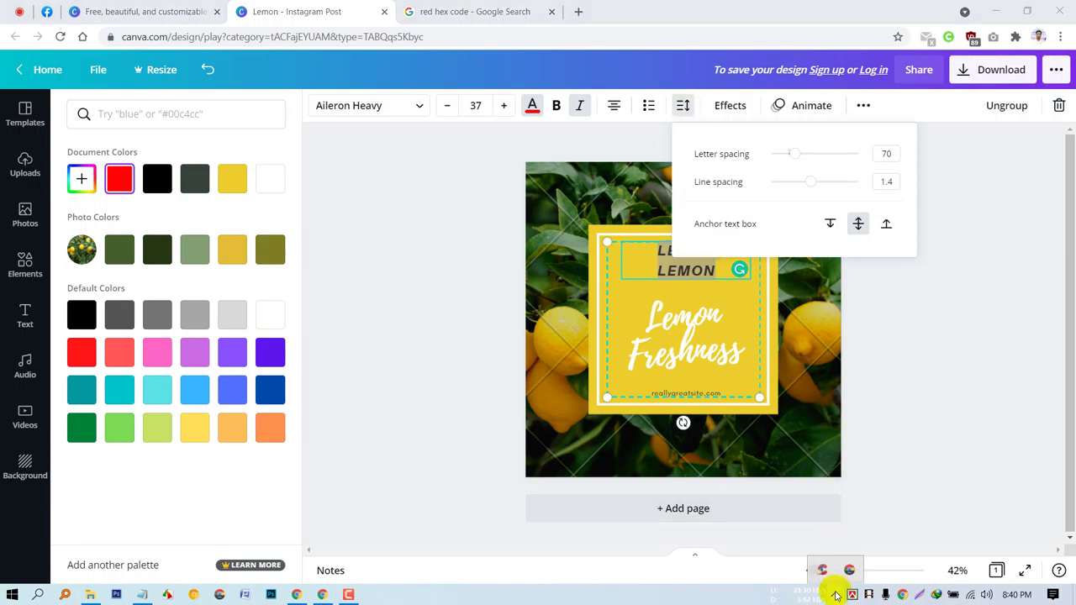
{"action": "left_click", "coordinate": [835, 594]}
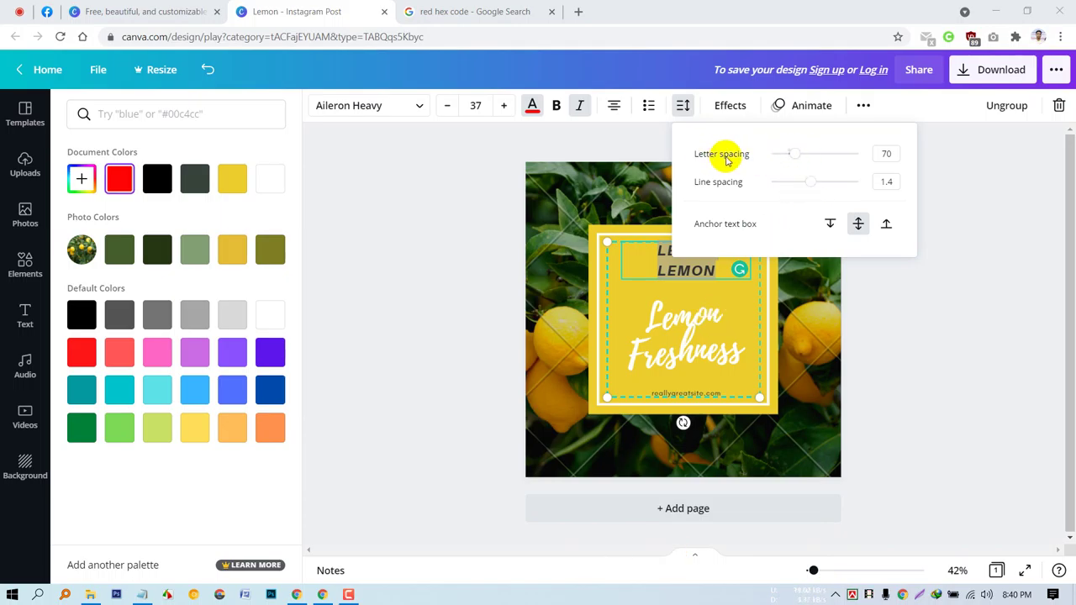
{"action": "left_click", "coordinate": [677, 286]}
{"action": "left_click_drag", "start_coordinate": [666, 278], "coordinate": [702, 252]}
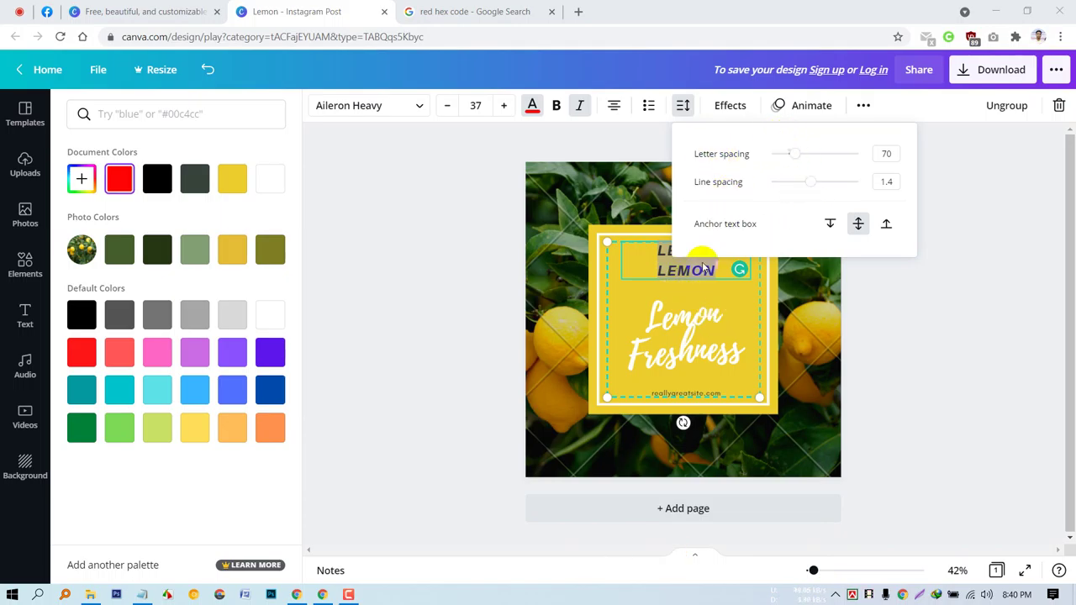
{"action": "left_click_drag", "start_coordinate": [795, 156], "coordinate": [827, 159]}
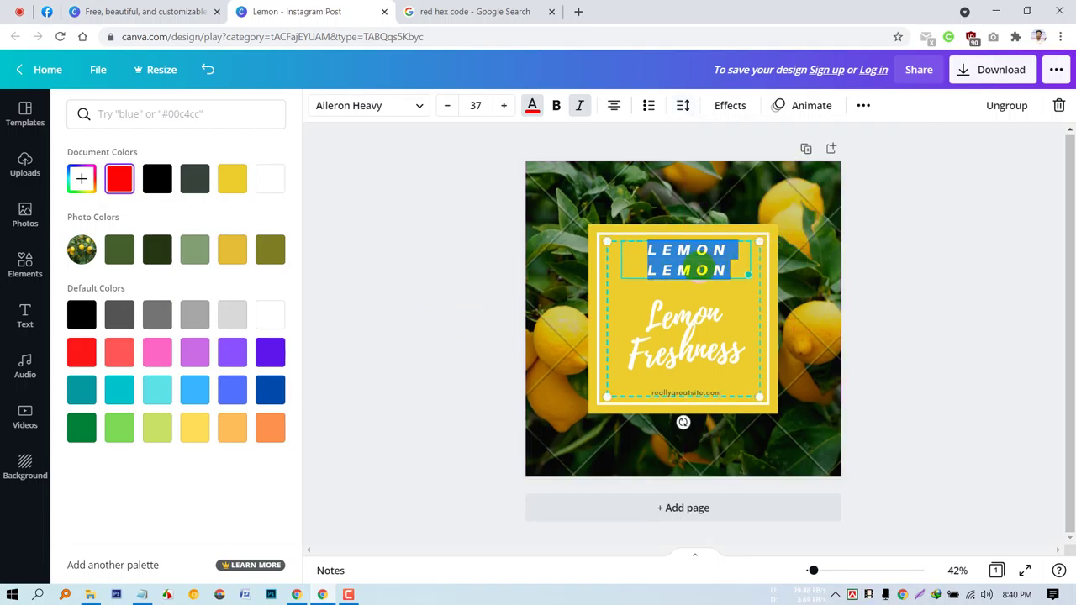
{"action": "left_click", "coordinate": [684, 105]}
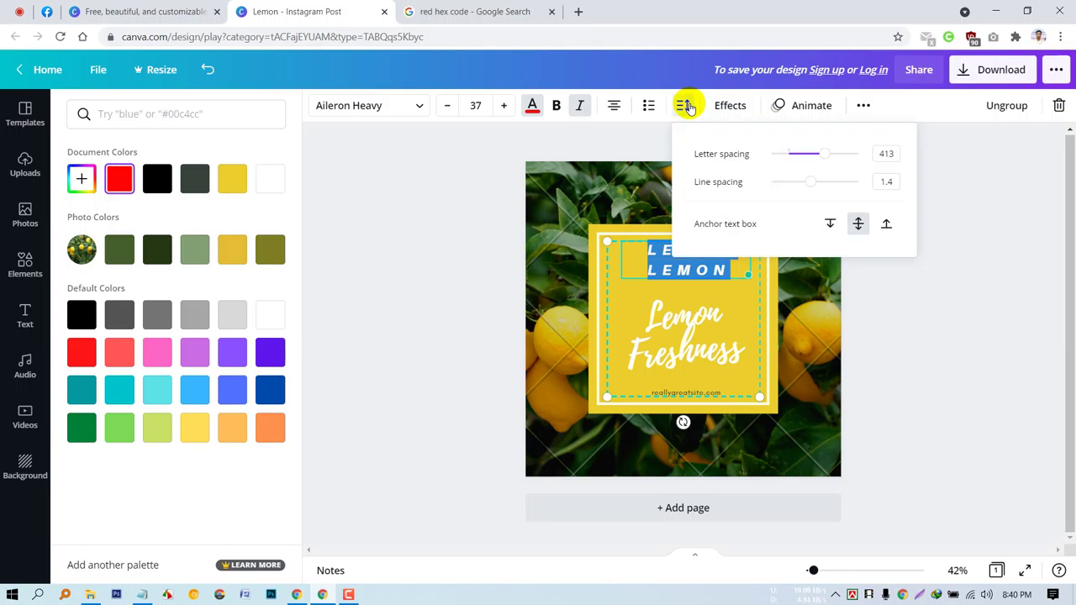
{"action": "left_click_drag", "start_coordinate": [824, 156], "coordinate": [793, 163]}
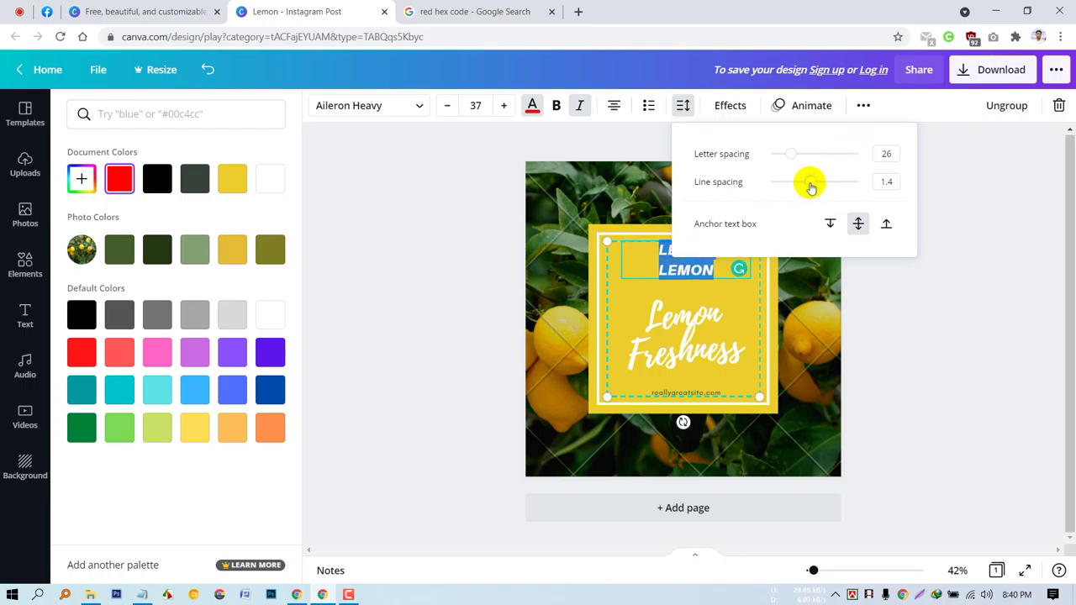
Step: Increase the line spacing and anchor the LEMON text to its box's vertical centre
{"action": "mouse_move", "coordinate": [812, 187]}
{"action": "left_mouse_down"}
{"action": "mouse_move", "coordinate": [846, 187]}
{"action": "mouse_move", "coordinate": [817, 187]}
{"action": "left_mouse_up"}
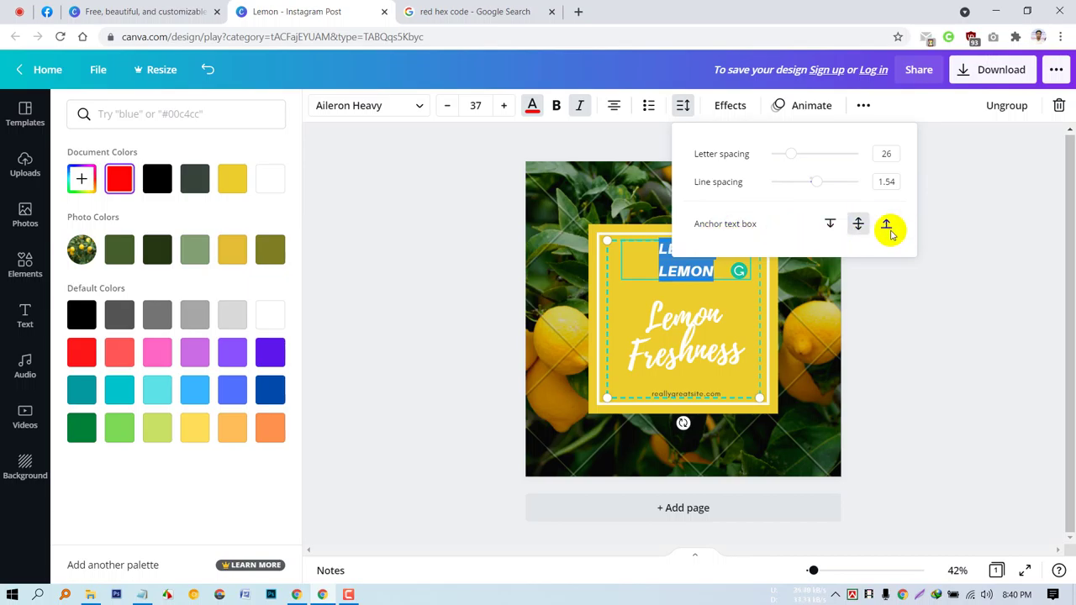
{"action": "left_click", "coordinate": [859, 223]}
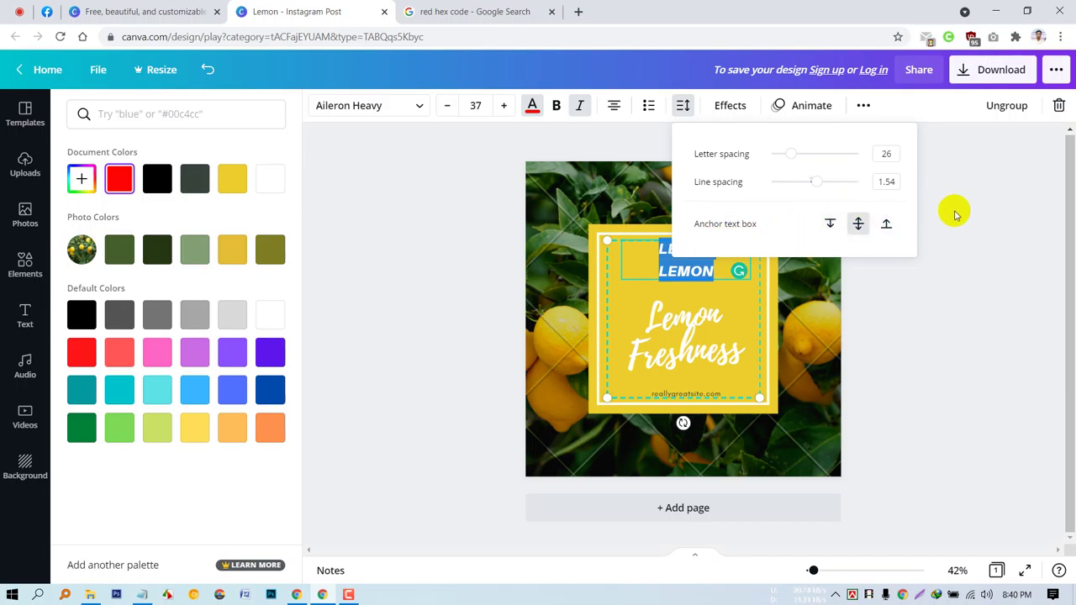
{"action": "left_click", "coordinate": [685, 107]}
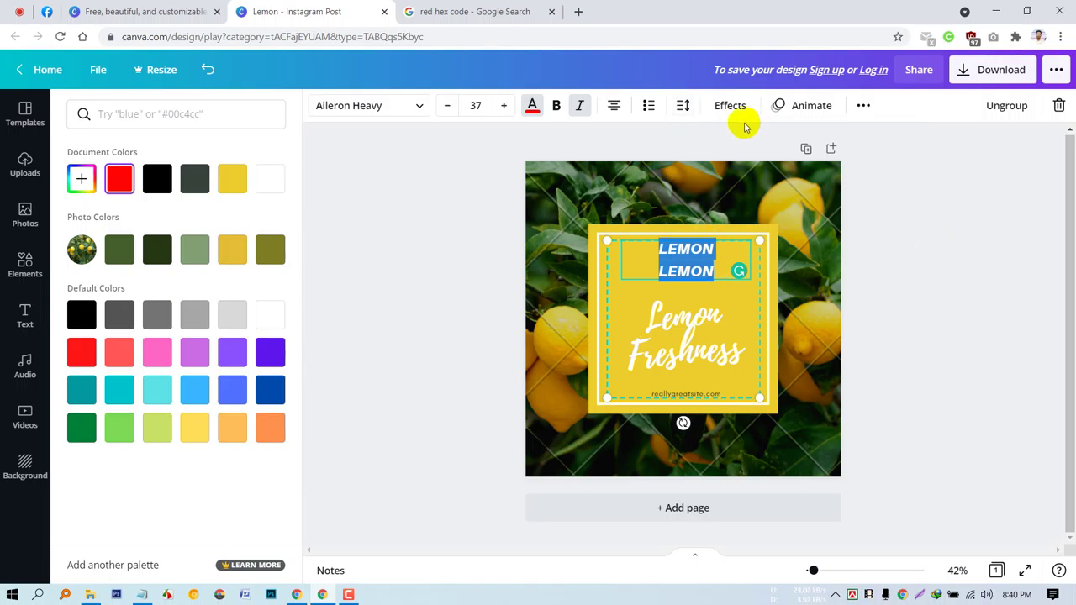
{"action": "left_click", "coordinate": [861, 106]}
{"action": "left_click", "coordinate": [716, 329]}
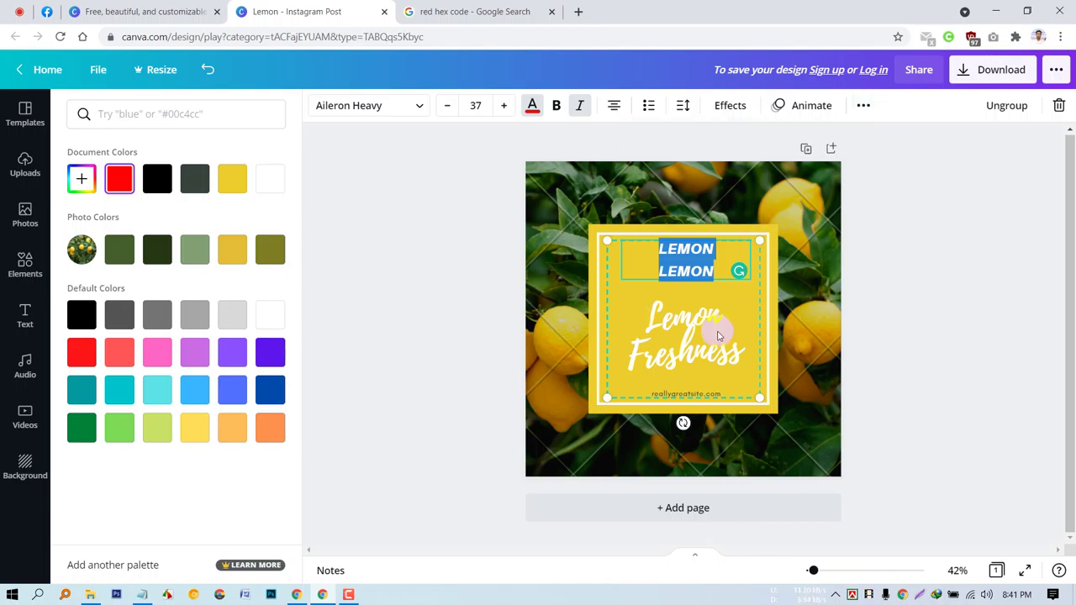
{"action": "key", "text": "ctrl+plus"}
{"action": "scroll", "coordinate": [719, 336], "scroll_direction": "up", "scroll_amount": 10}
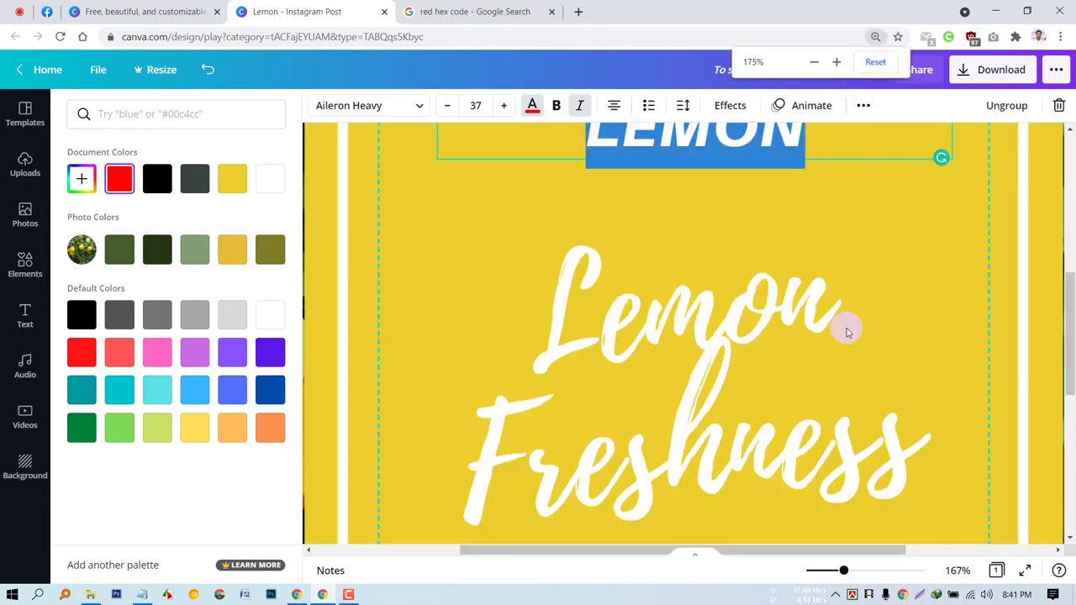
{"action": "key", "text": "ctrl+minus"}
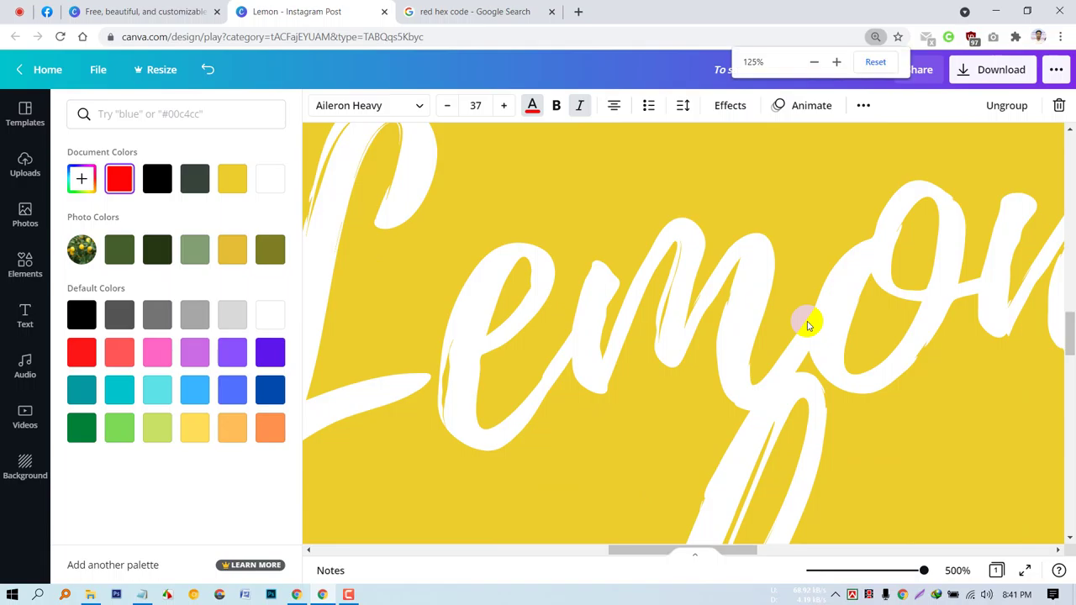
{"action": "key", "text": "ctrl+plus"}
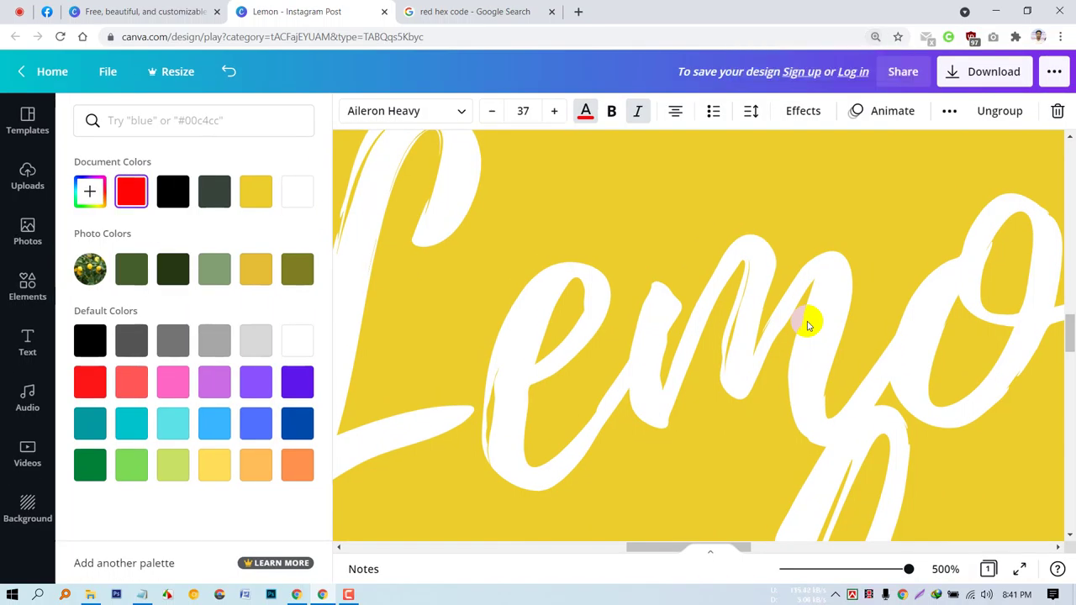
{"action": "key", "text": "ctrl+plus"}
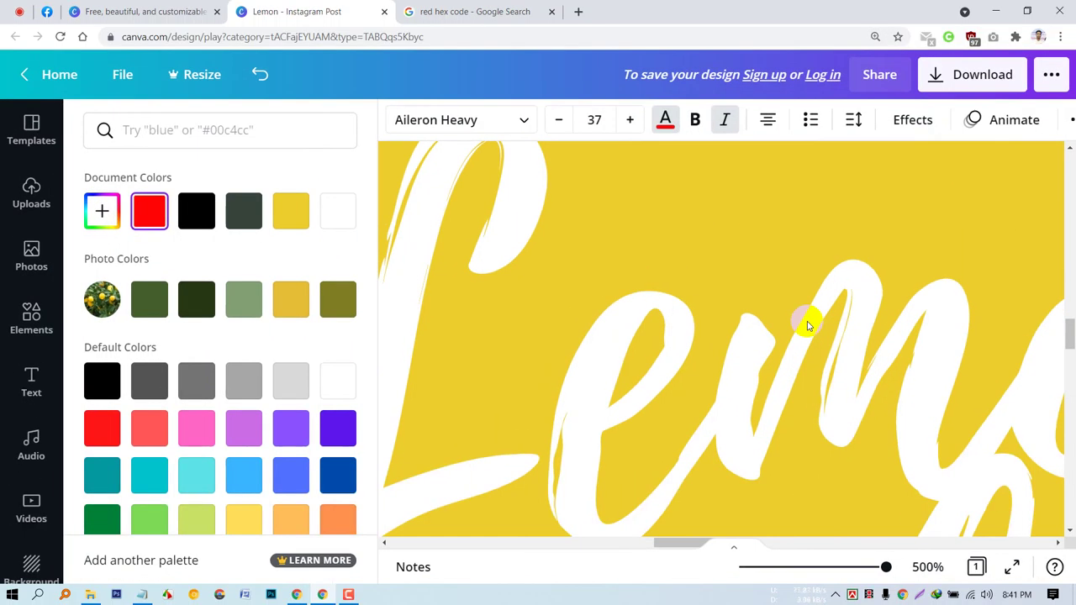
{"action": "key", "text": "ctrl+plus"}
{"action": "key", "text": "ctrl+plus"}
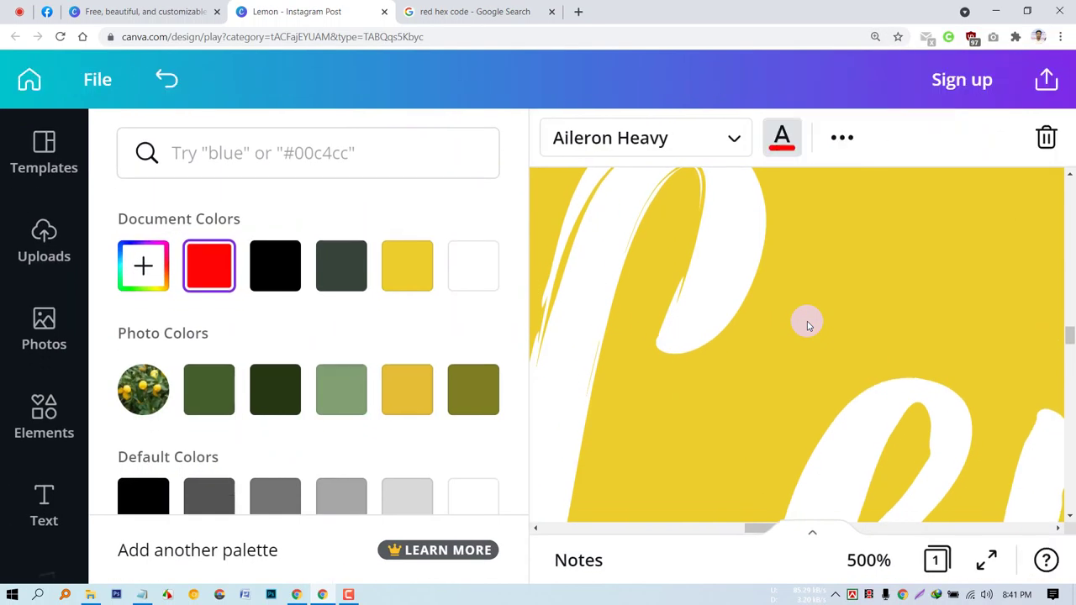
{"action": "key", "text": "ctrl+minus"}
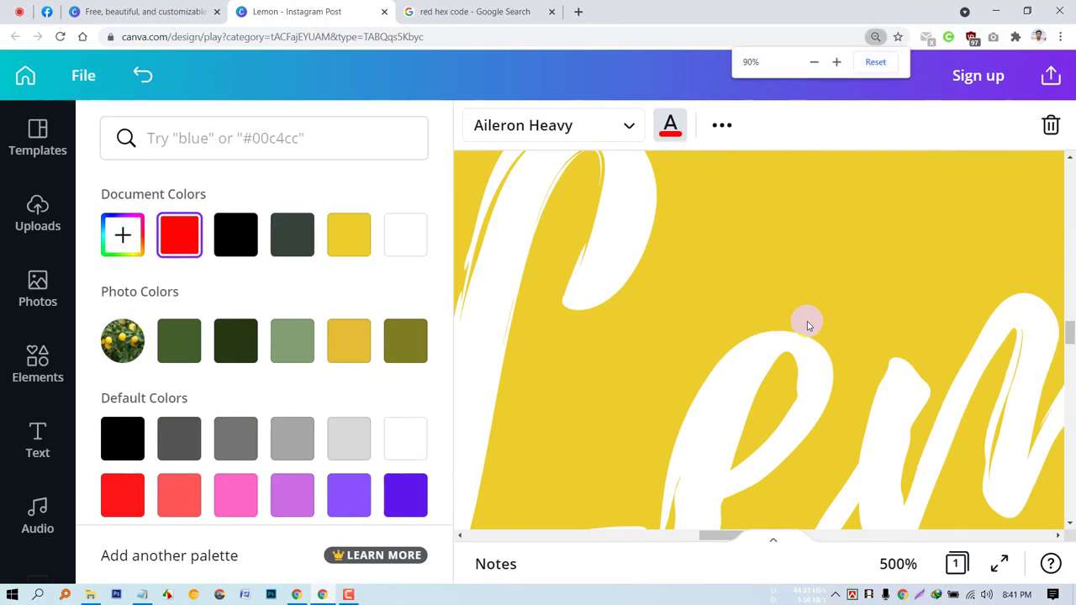
{"action": "key", "text": "ctrl+minus"}
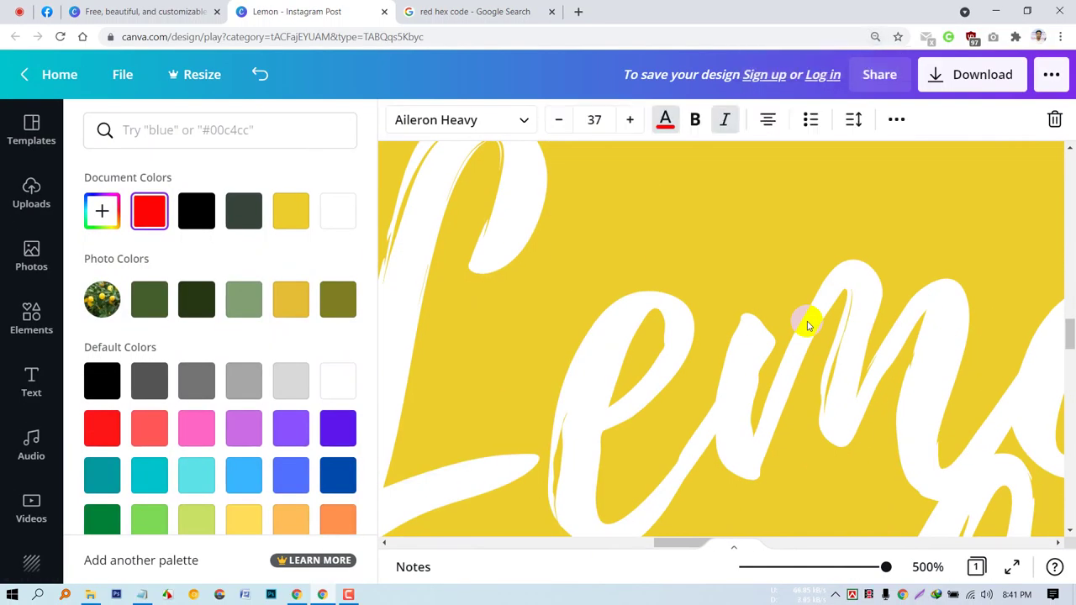
{"action": "key", "text": "ctrl+minus"}
{"action": "key", "text": "ctrl+minus"}
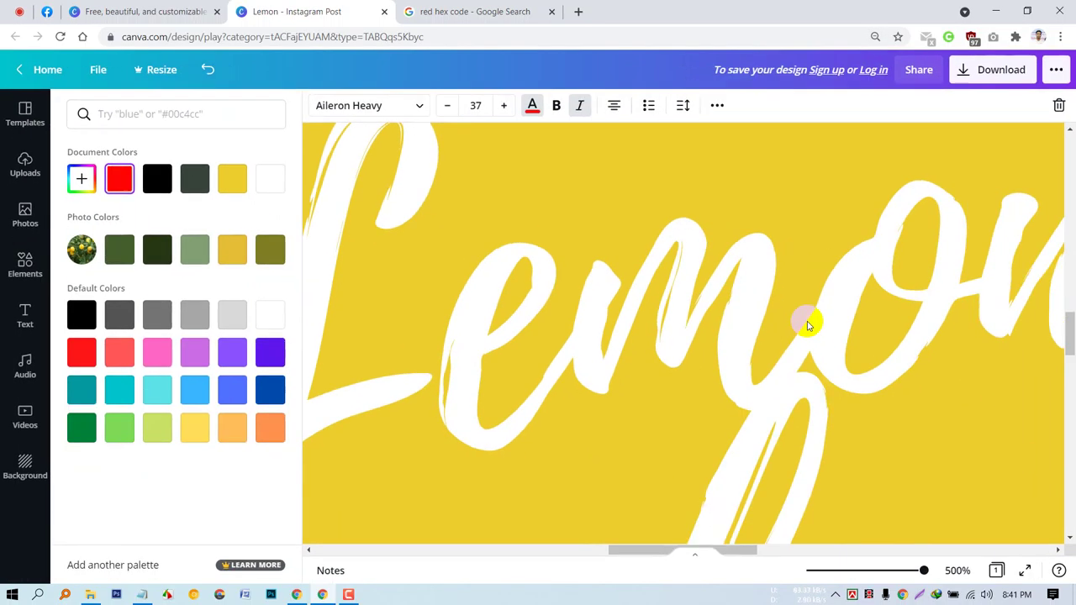
{"action": "key", "text": "ctrl+minus"}
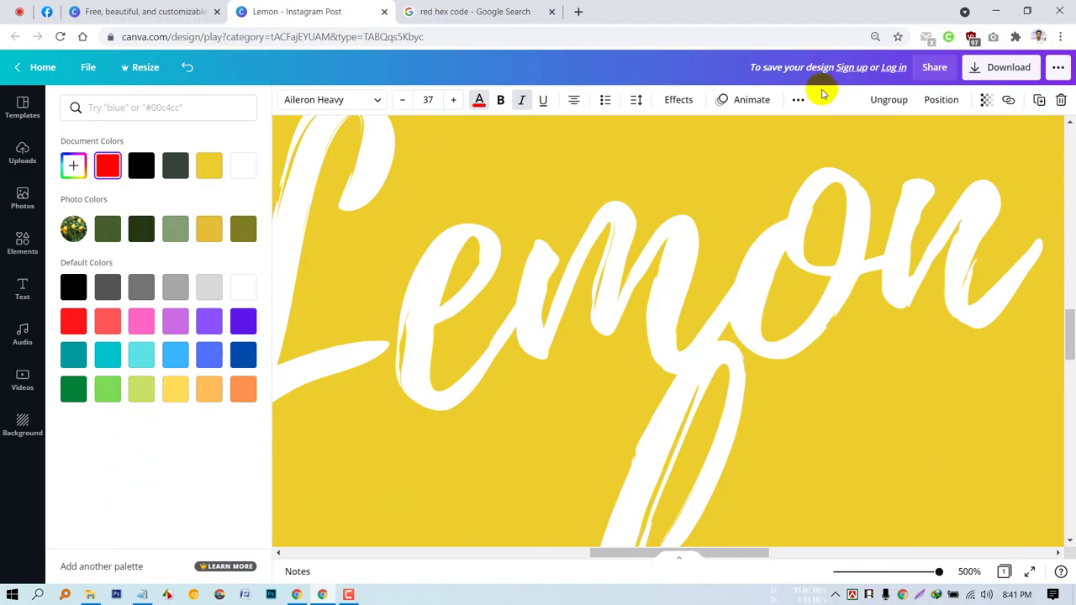
{"action": "left_click", "coordinate": [875, 37]}
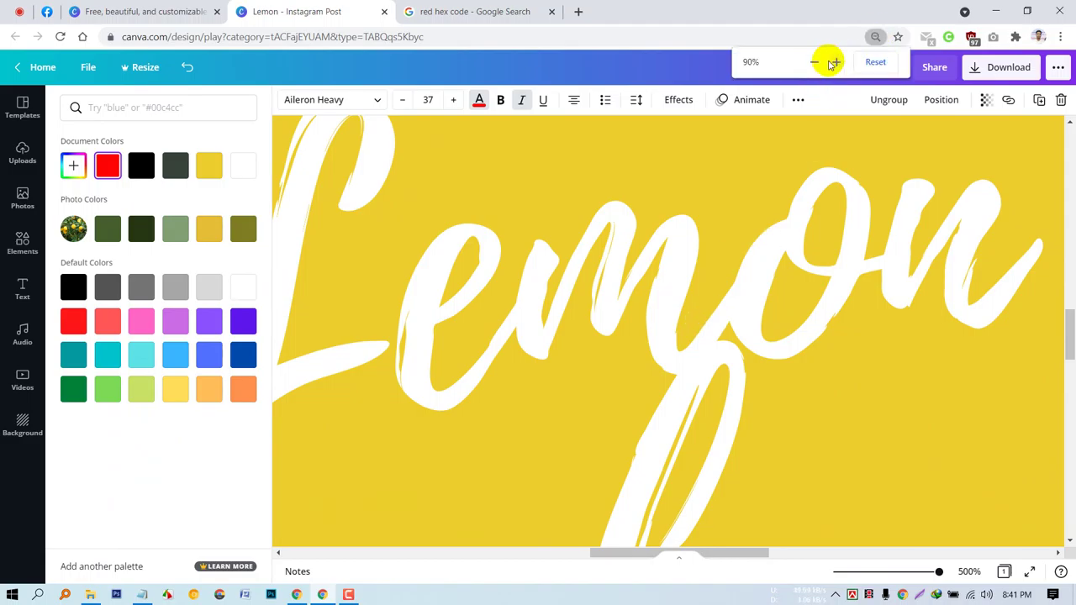
{"action": "left_click", "coordinate": [875, 61]}
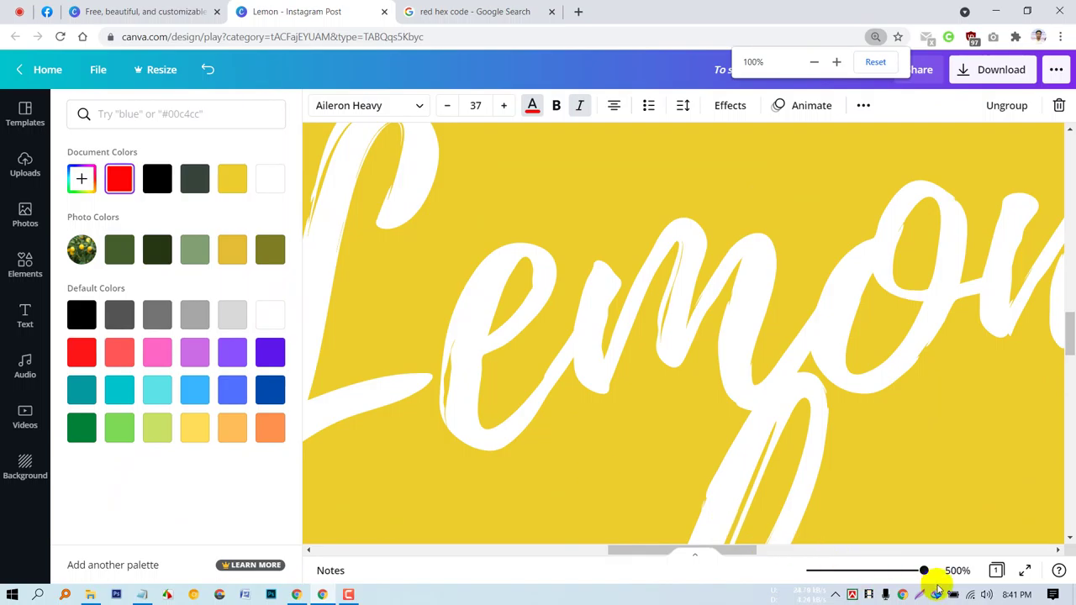
{"action": "left_click_drag", "start_coordinate": [923, 571], "coordinate": [814, 571]}
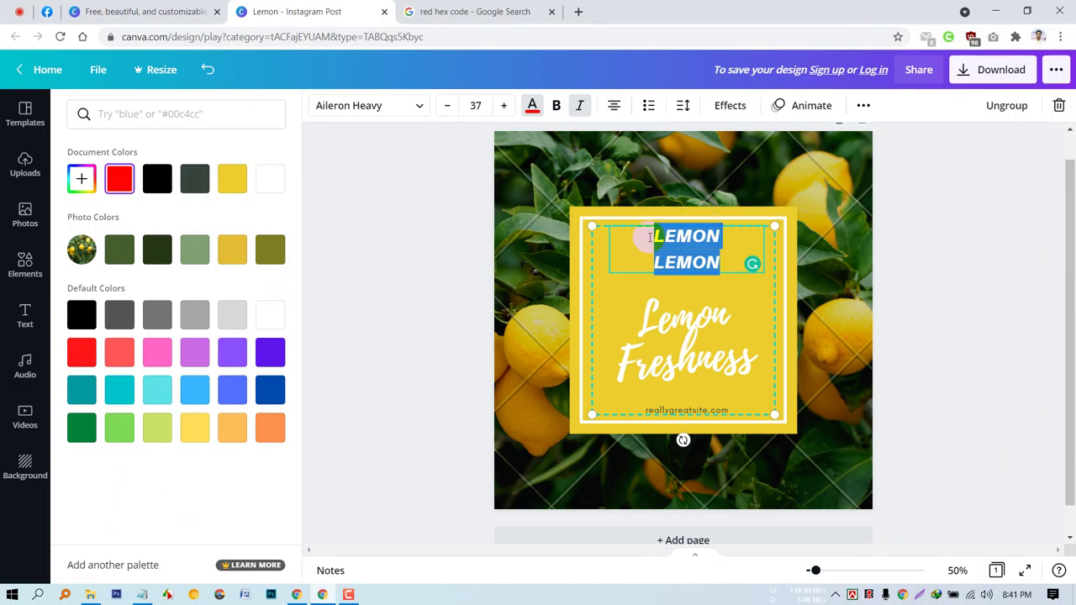
Step: Zoom the canvas to Fill and show the text Effects panel for the two-line LEMON heading
{"action": "left_click", "coordinate": [543, 245]}
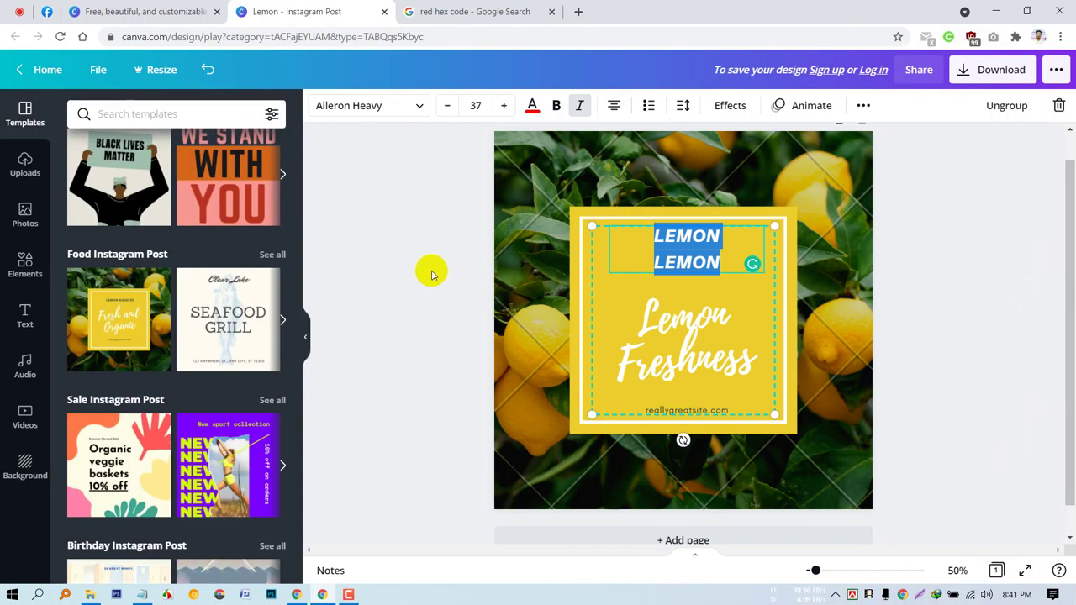
{"action": "scroll", "coordinate": [433, 271], "scroll_direction": "up", "scroll_amount": 1}
{"action": "left_click", "coordinate": [529, 327]}
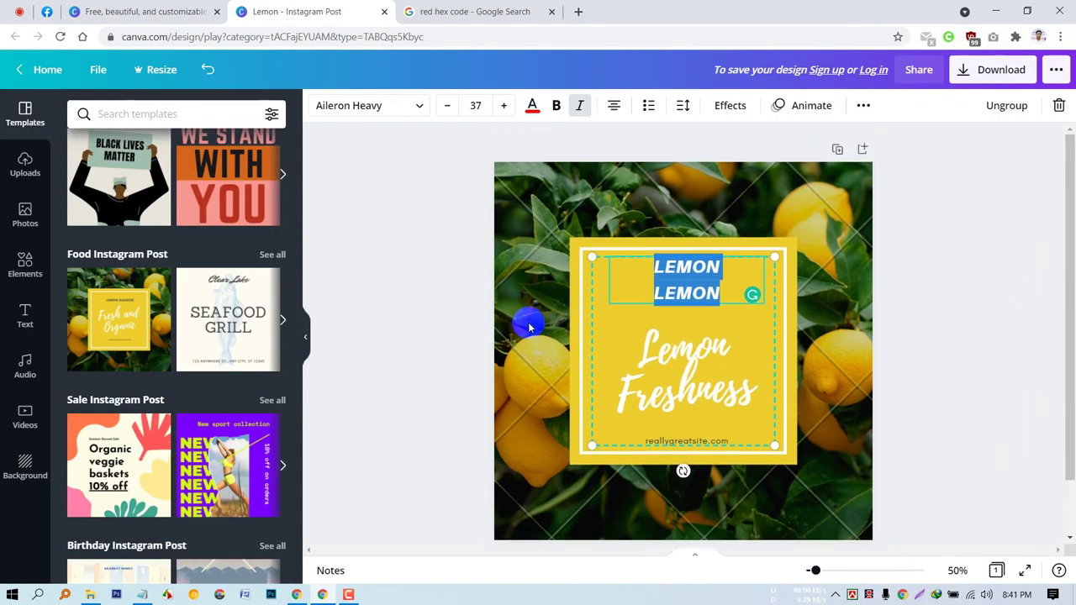
{"action": "left_click", "coordinate": [957, 575]}
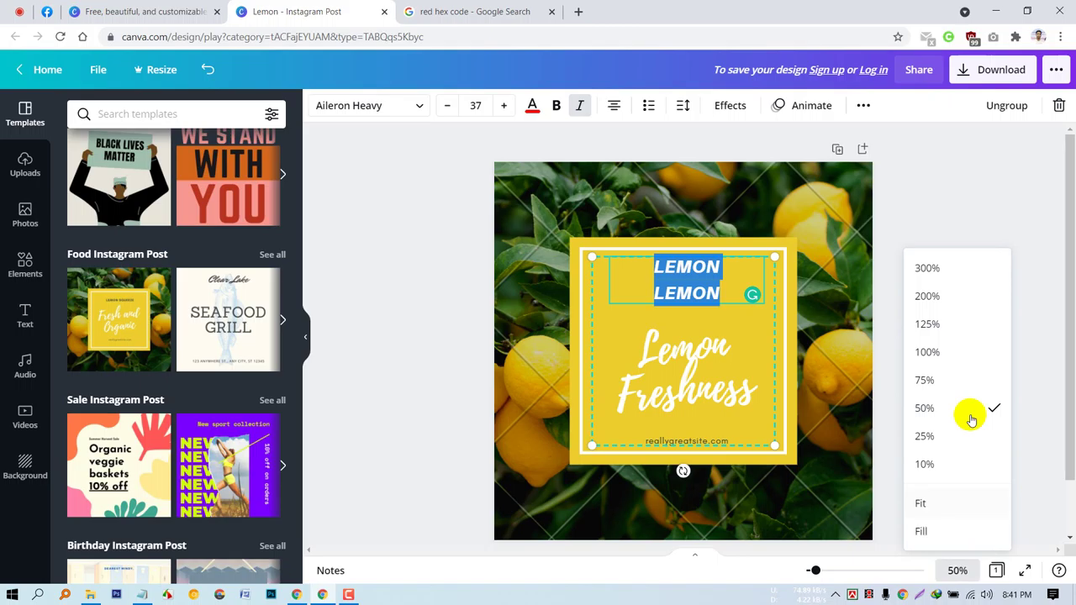
{"action": "left_click", "coordinate": [925, 531]}
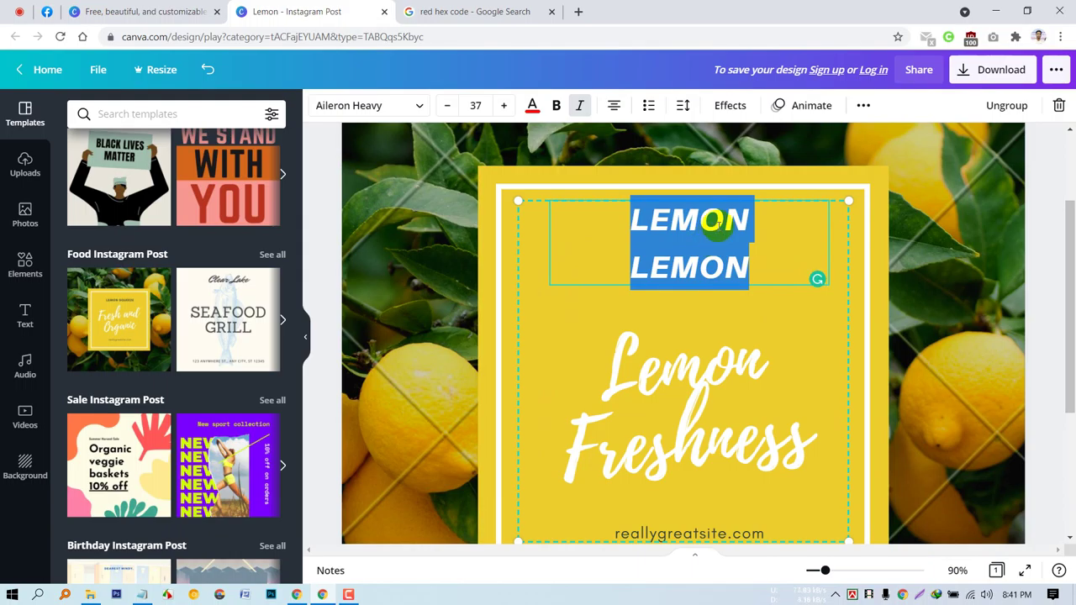
{"action": "left_click", "coordinate": [731, 107]}
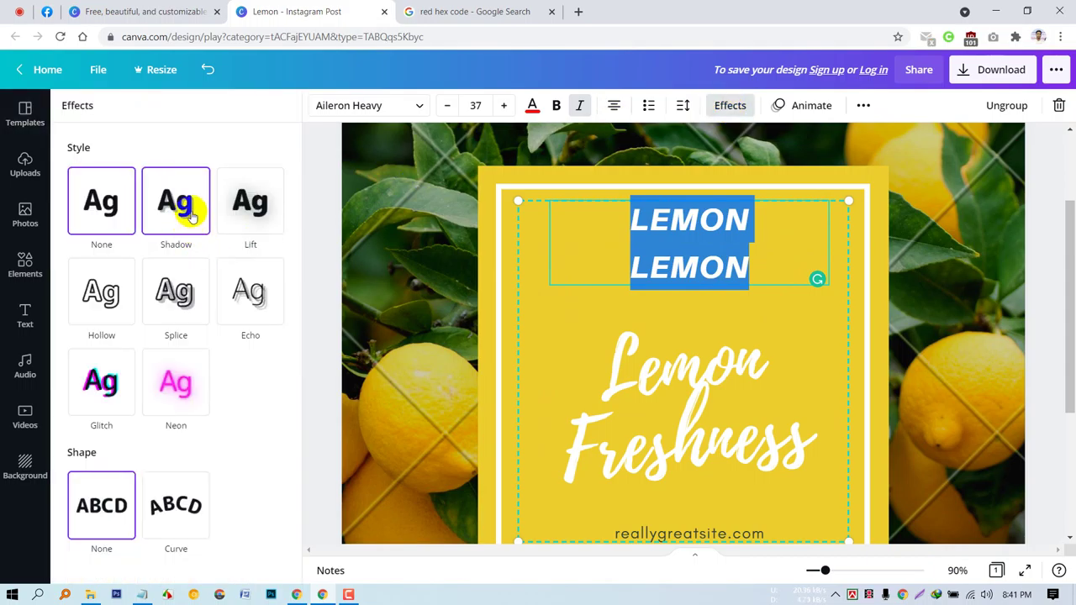
Step: Apply the Shadow effect to LEMON LEMON with blur 15 and transparency 72
{"action": "left_click", "coordinate": [192, 216]}
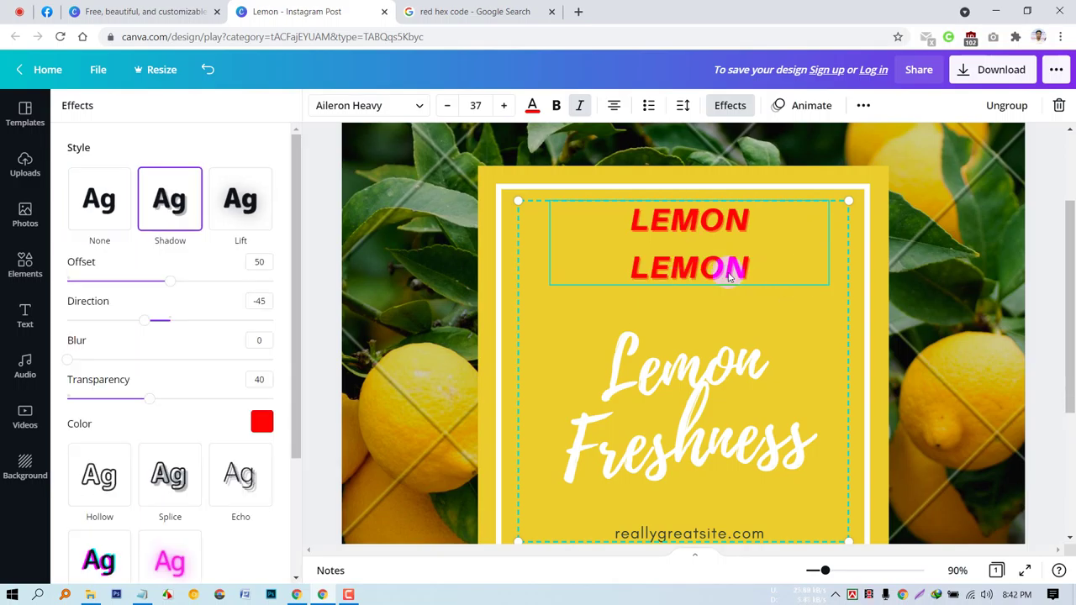
{"action": "left_click", "coordinate": [240, 214]}
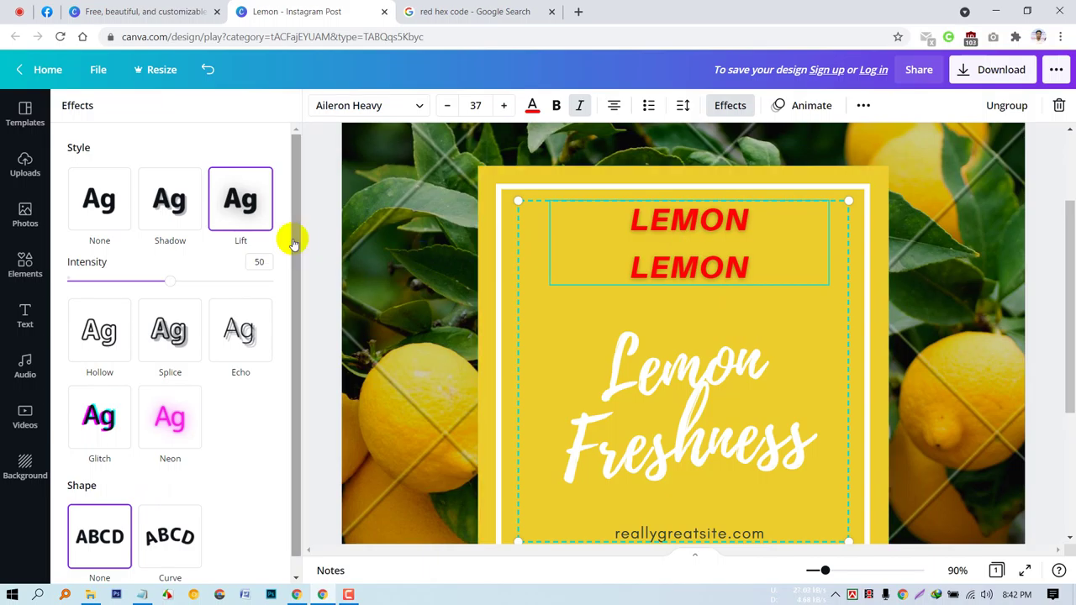
{"action": "left_click", "coordinate": [168, 210]}
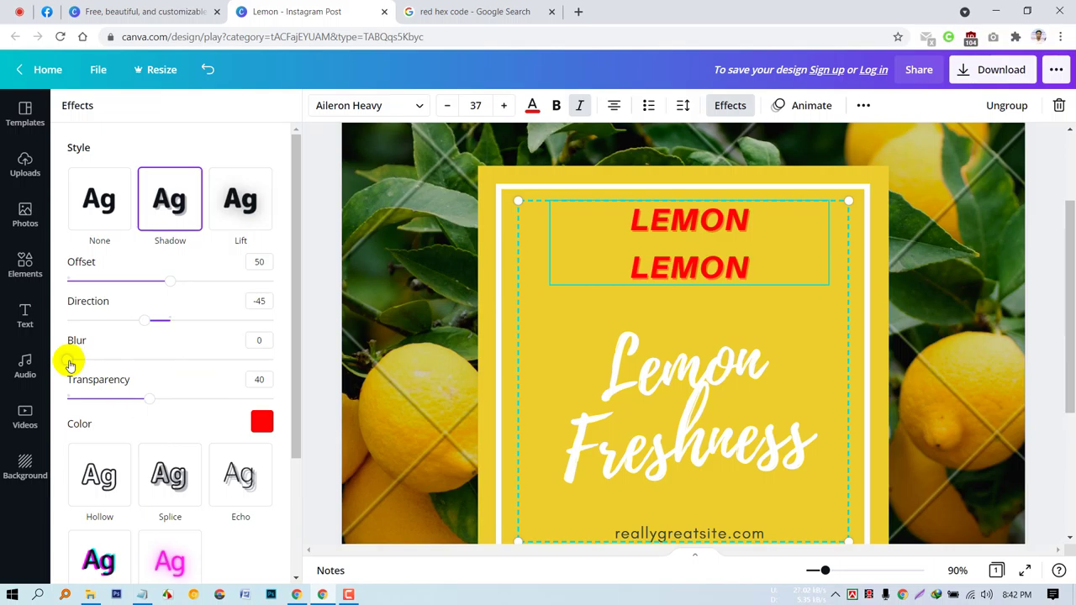
{"action": "left_click_drag", "start_coordinate": [70, 364], "coordinate": [98, 359]}
{"action": "left_click_drag", "start_coordinate": [149, 398], "coordinate": [143, 399]}
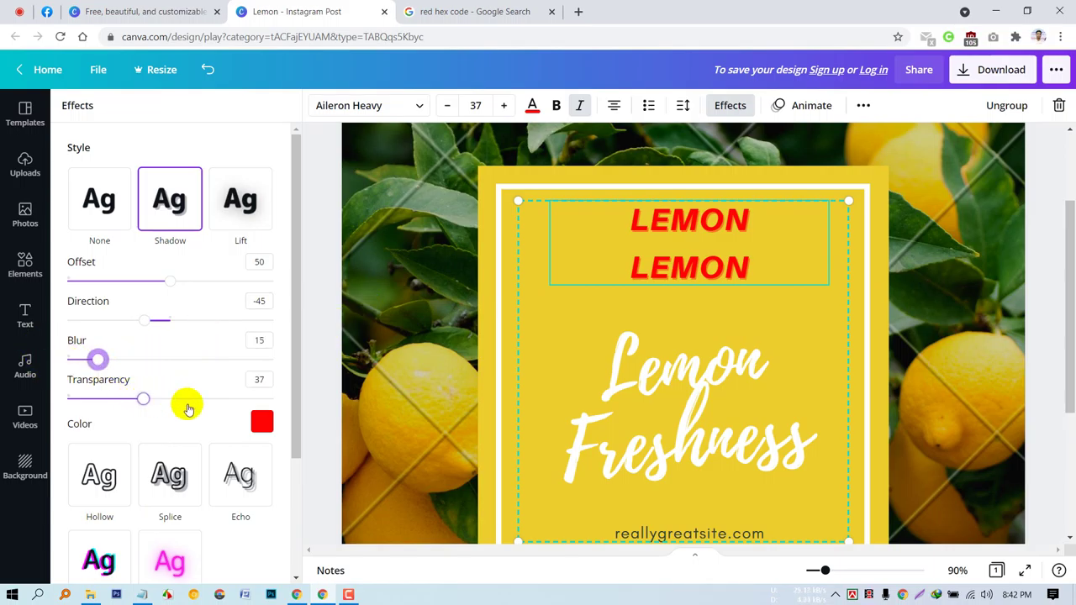
{"action": "left_click", "coordinate": [188, 408]}
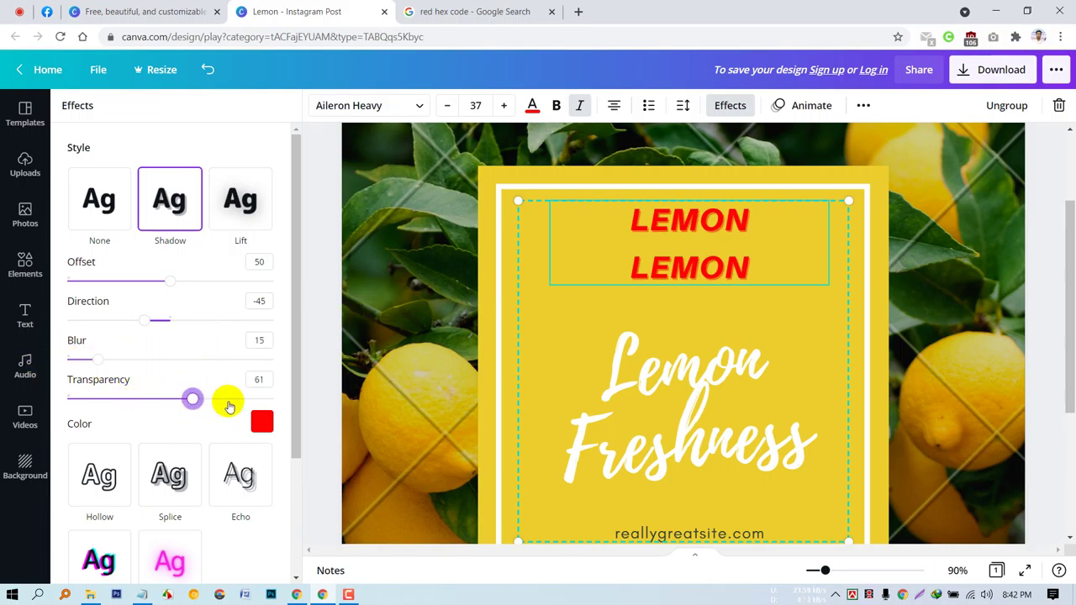
{"action": "left_click", "coordinate": [230, 407]}
{"action": "left_click_drag", "start_coordinate": [228, 402], "coordinate": [216, 400]}
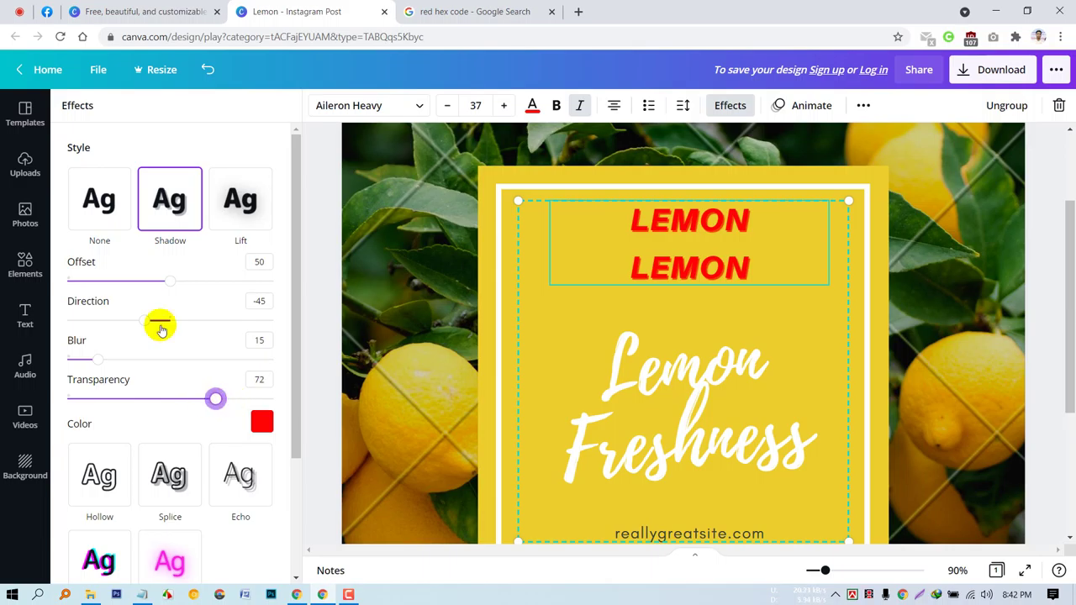
Step: Set the shadow's offset to 60 and its direction to -43
{"action": "left_click", "coordinate": [168, 286]}
{"action": "left_click_drag", "start_coordinate": [169, 286], "coordinate": [191, 282]}
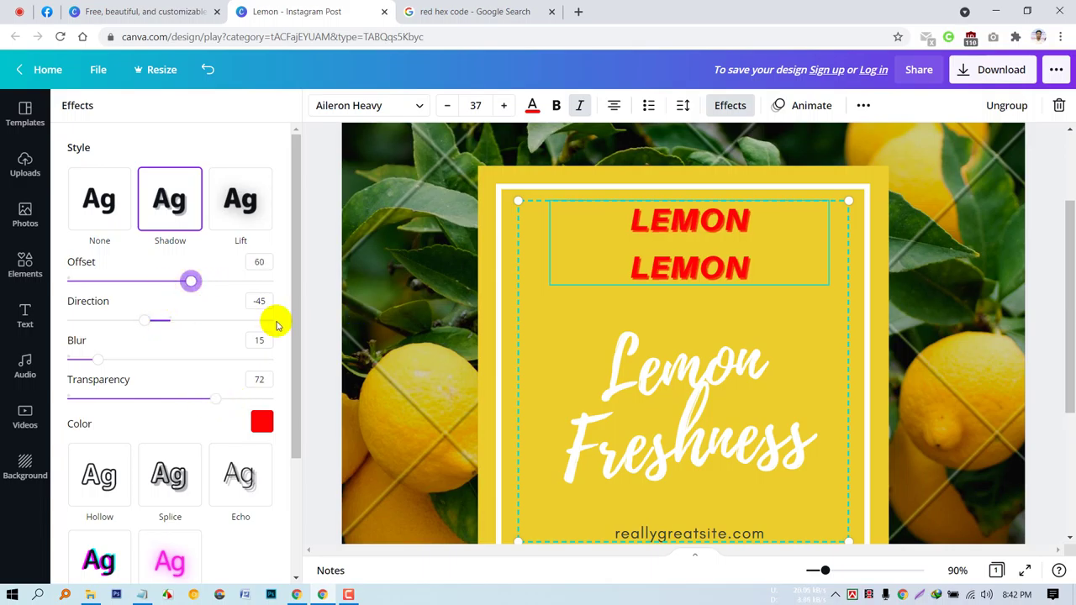
{"action": "left_click_drag", "start_coordinate": [143, 319], "coordinate": [228, 321]}
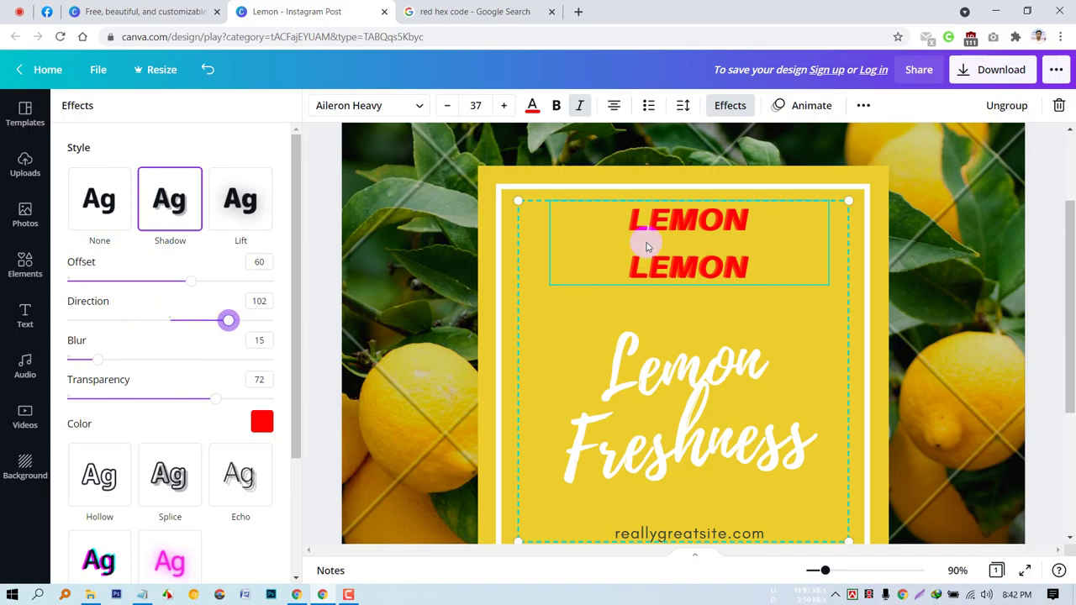
{"action": "left_click", "coordinate": [262, 340]}
{"action": "left_click", "coordinate": [232, 324]}
{"action": "left_click_drag", "start_coordinate": [228, 324], "coordinate": [147, 334]}
Step: Apply the Curve effect to the LEMON LEMON text so it bends into an arc
{"action": "scroll", "coordinate": [210, 452], "scroll_direction": "down", "scroll_amount": 2}
{"action": "scroll", "coordinate": [229, 451], "scroll_direction": "down", "scroll_amount": 1}
{"action": "left_click", "coordinate": [170, 519]}
{"action": "left_click", "coordinate": [691, 290]}
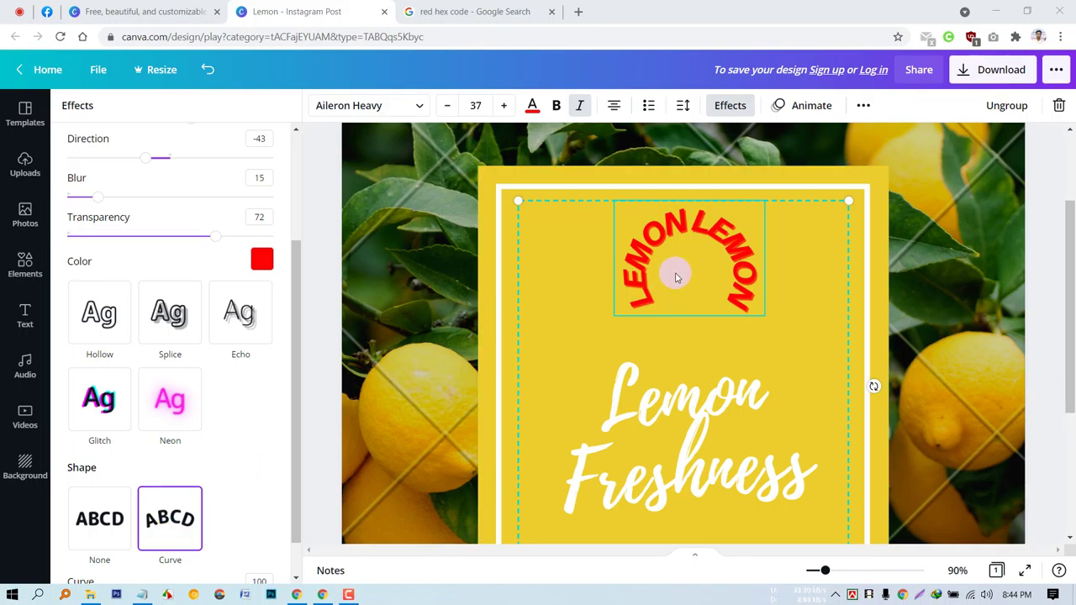
{"action": "left_click", "coordinate": [736, 116]}
{"action": "left_click", "coordinate": [735, 108]}
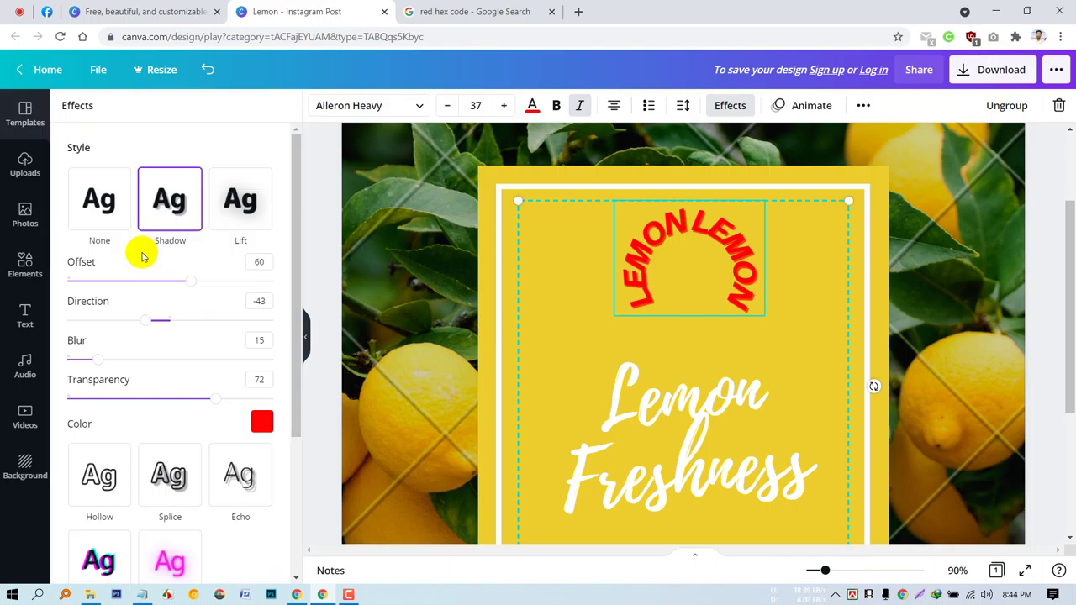
Step: Adjust the LEMON LEMON curve from 31 to 39 and bring up the Animate choices
{"action": "scroll", "coordinate": [143, 260], "scroll_direction": "down", "scroll_amount": 3}
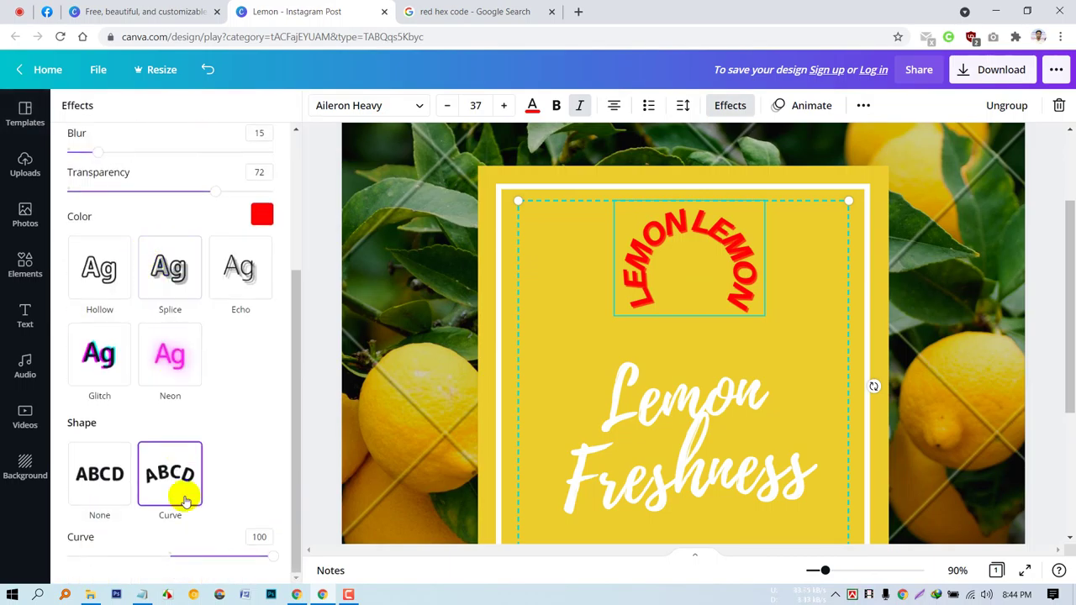
{"action": "left_click_drag", "start_coordinate": [274, 561], "coordinate": [202, 560]}
{"action": "left_click", "coordinate": [688, 402]}
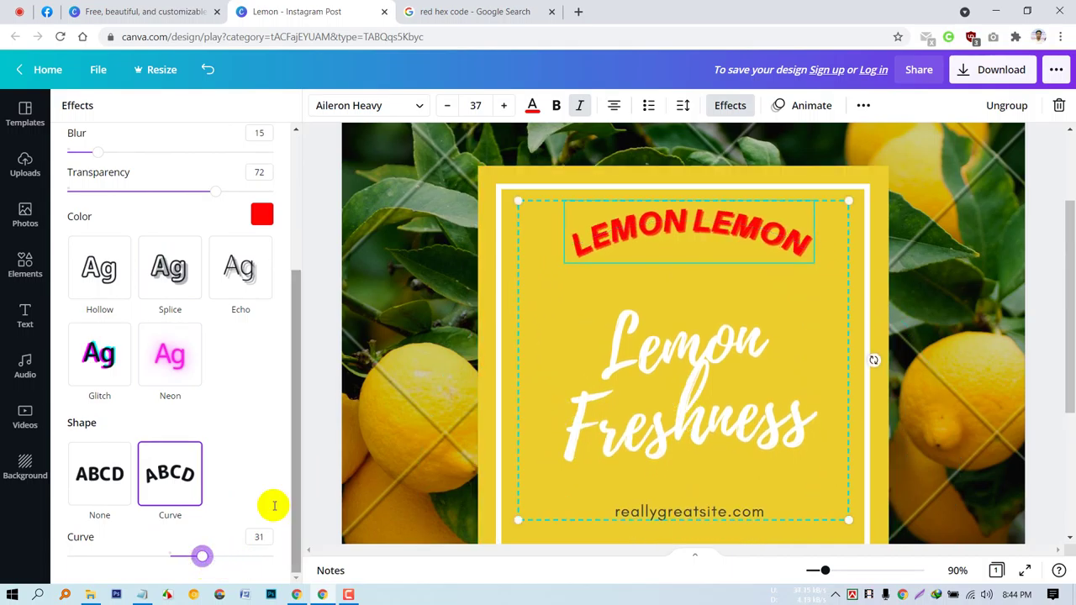
{"action": "left_click", "coordinate": [207, 557]}
{"action": "left_click_drag", "start_coordinate": [204, 558], "coordinate": [211, 555]}
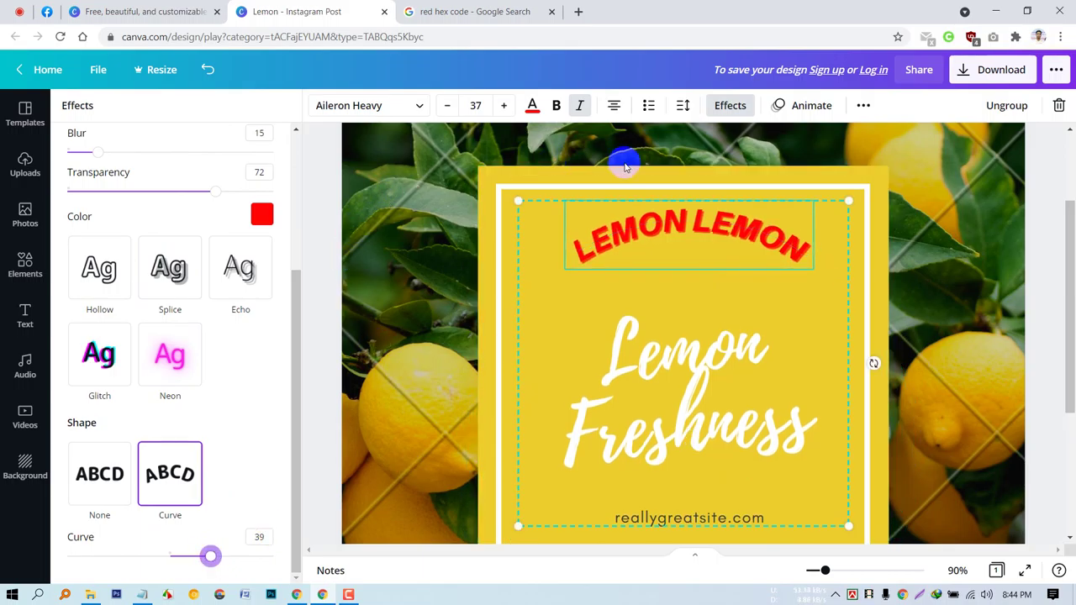
{"action": "left_click", "coordinate": [814, 109]}
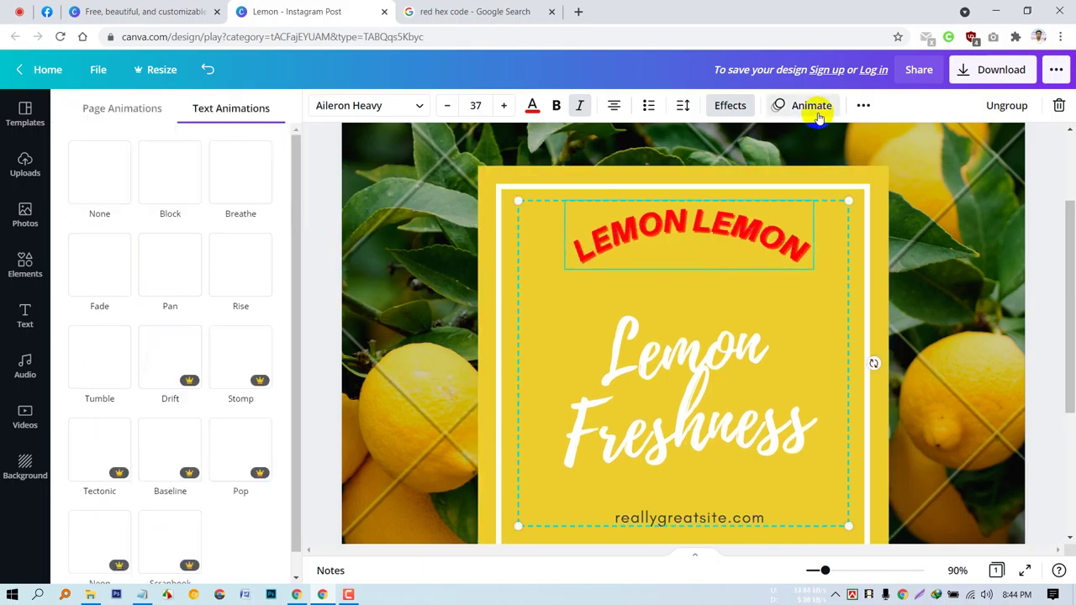
Step: Preview Block, Breathe, Fade and Pan, then give LEMON LEMON the Rise animation
{"action": "left_click", "coordinate": [241, 257]}
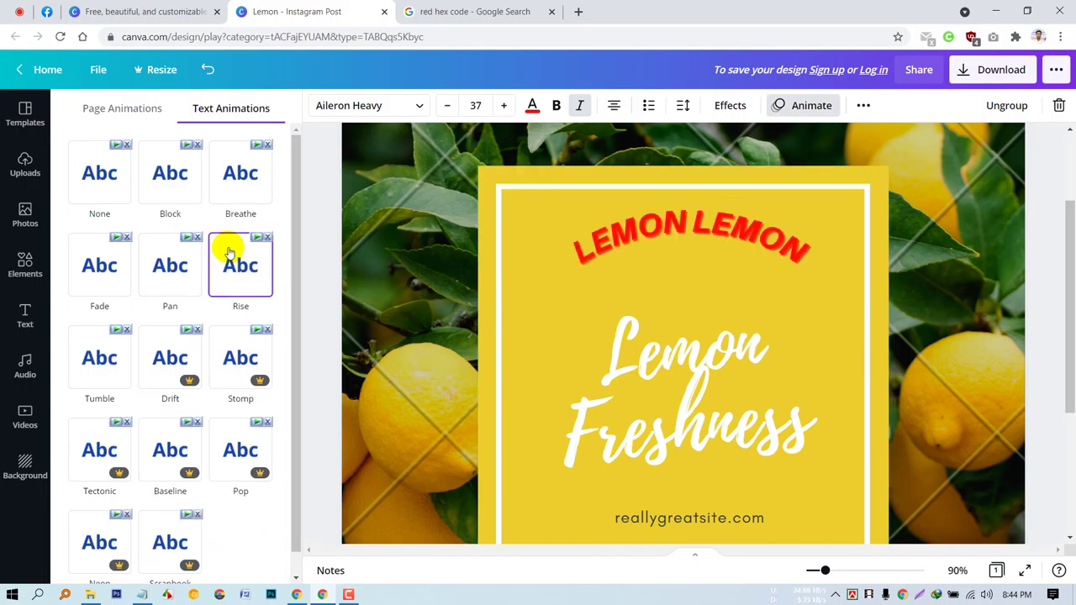
{"action": "left_click", "coordinate": [172, 191]}
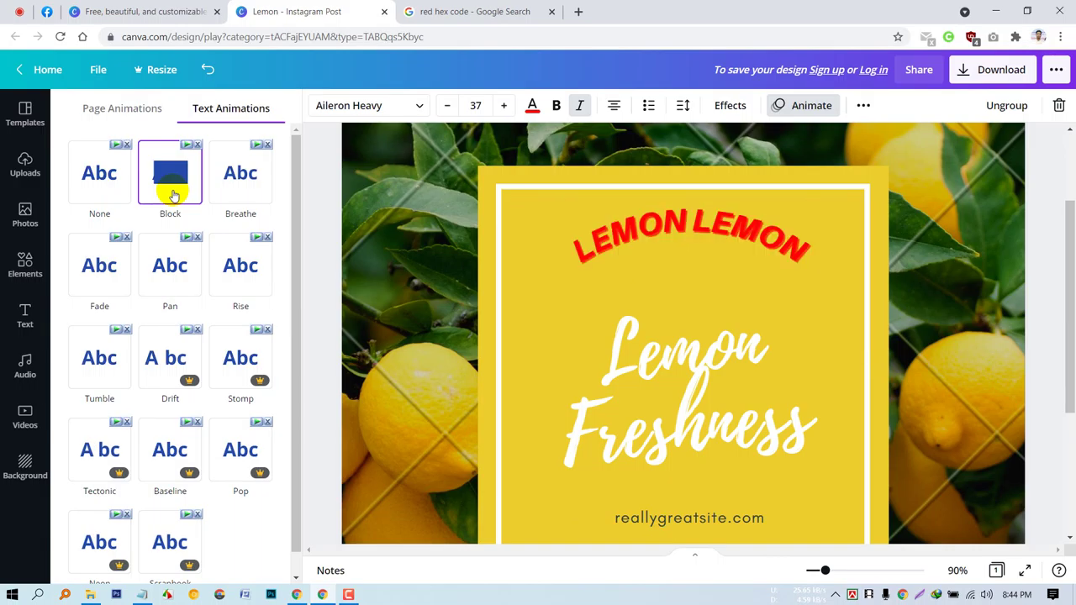
{"action": "left_click", "coordinate": [234, 190]}
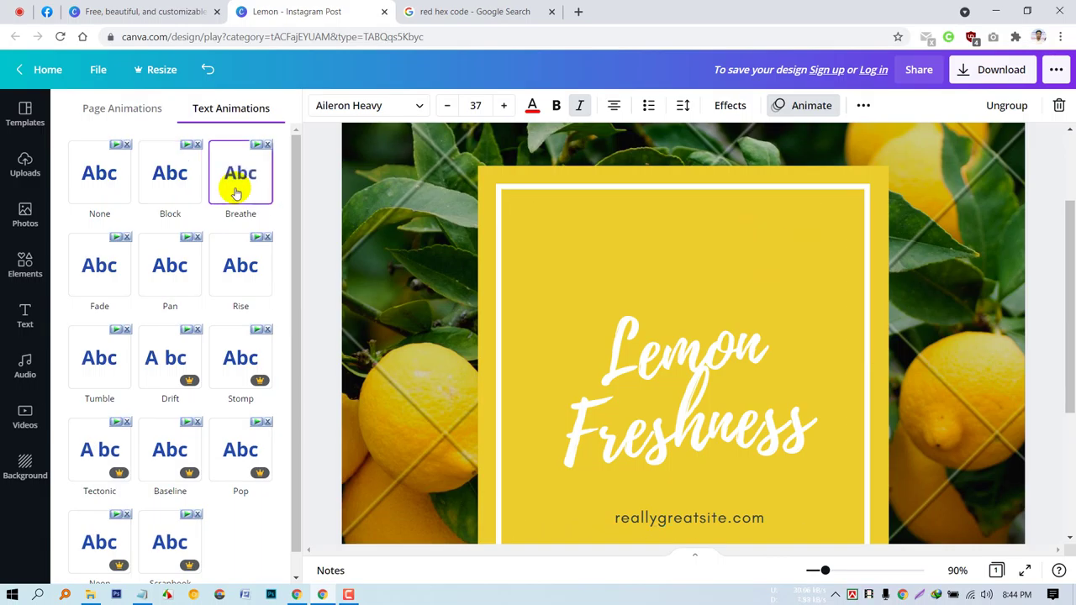
{"action": "left_click", "coordinate": [93, 269]}
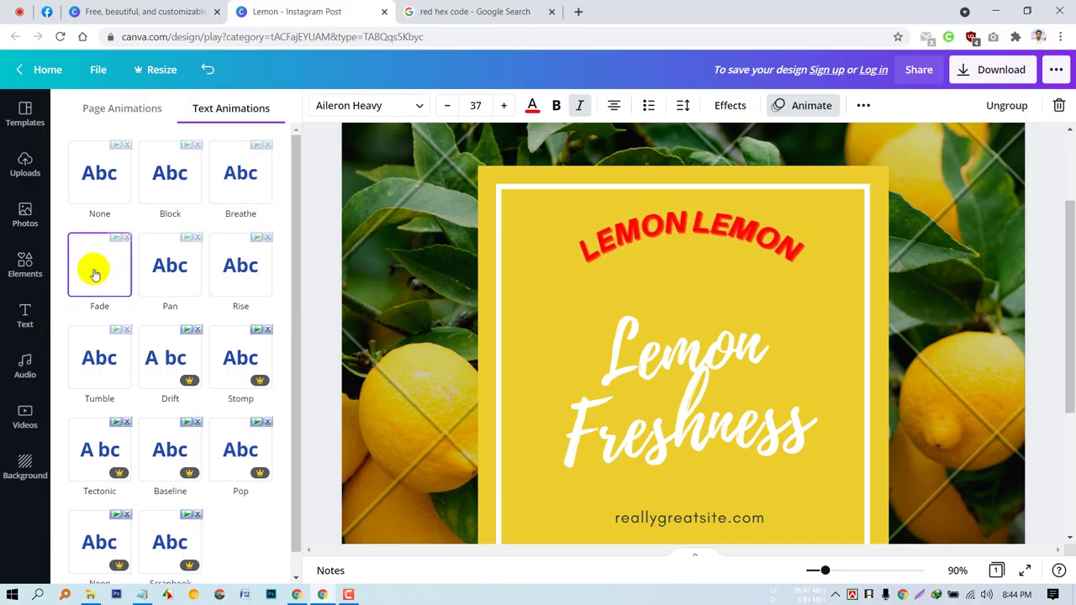
{"action": "left_click", "coordinate": [175, 281]}
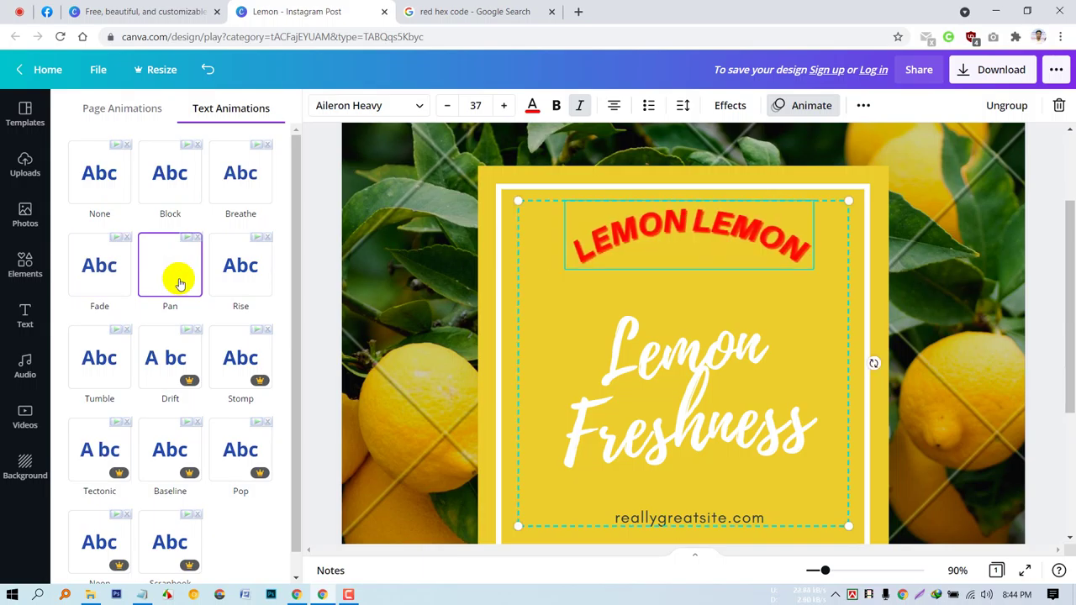
{"action": "left_click", "coordinate": [238, 269]}
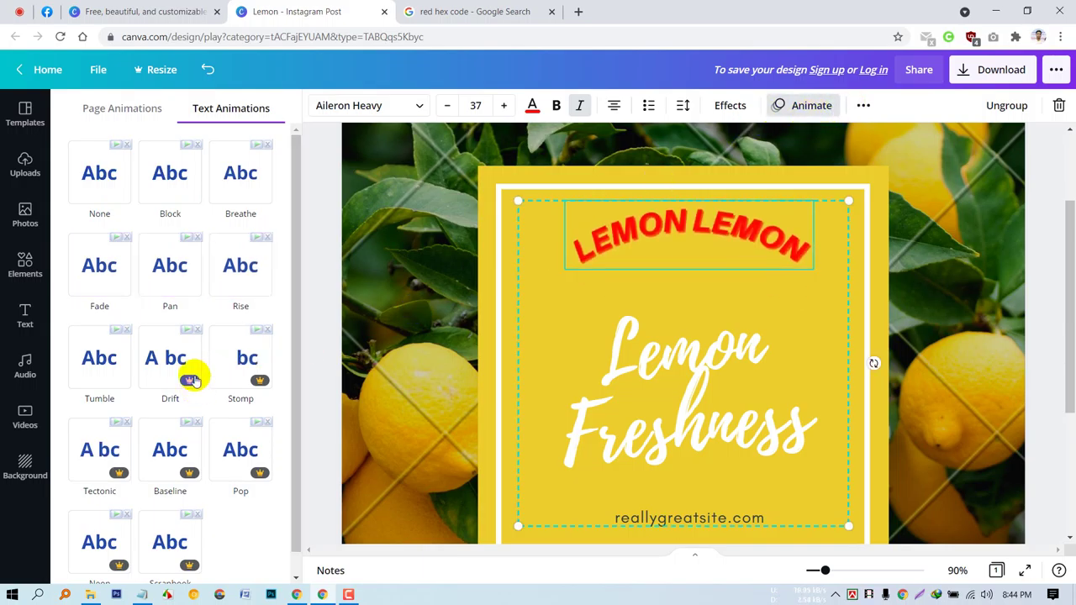
{"action": "left_click", "coordinate": [235, 269]}
{"action": "scroll", "coordinate": [234, 269], "scroll_direction": "down", "scroll_amount": 1}
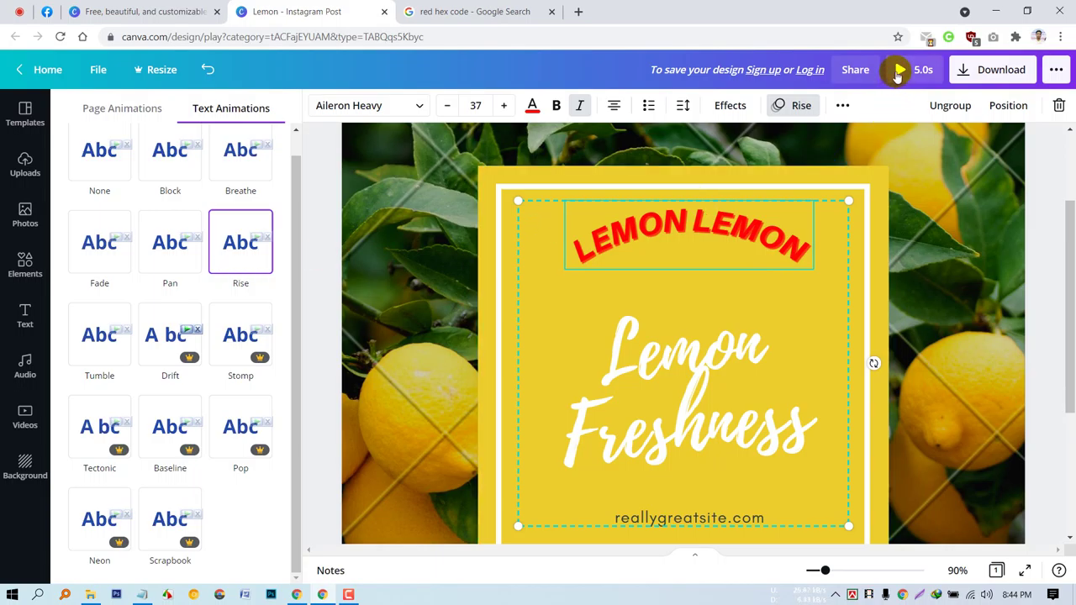
Step: Play the 5.0s animated preview of the design, close it, and reselect the heading group
{"action": "left_click", "coordinate": [900, 73]}
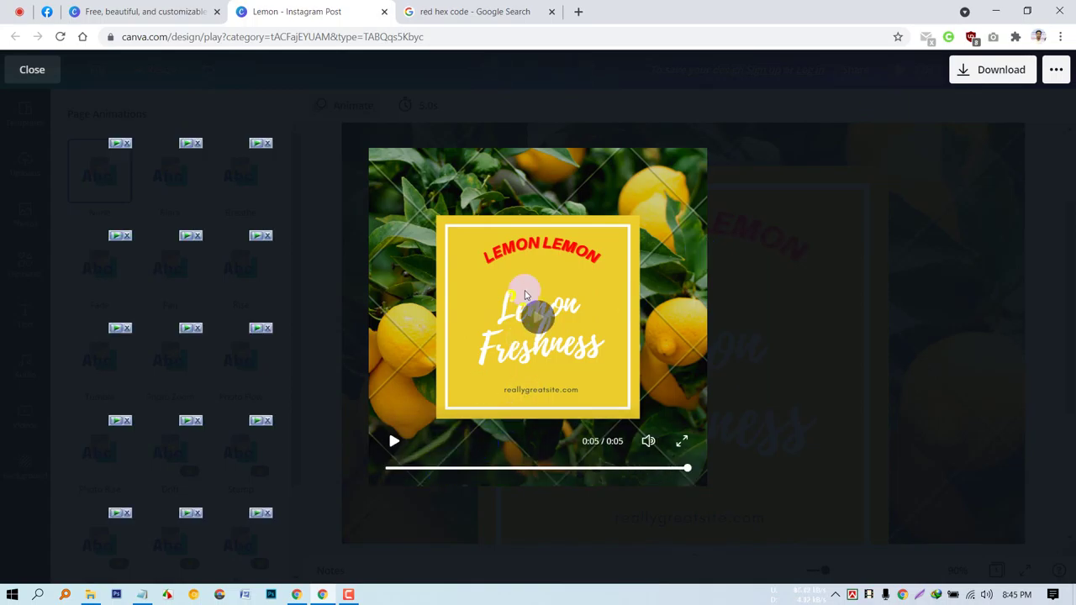
{"action": "left_click", "coordinate": [30, 75]}
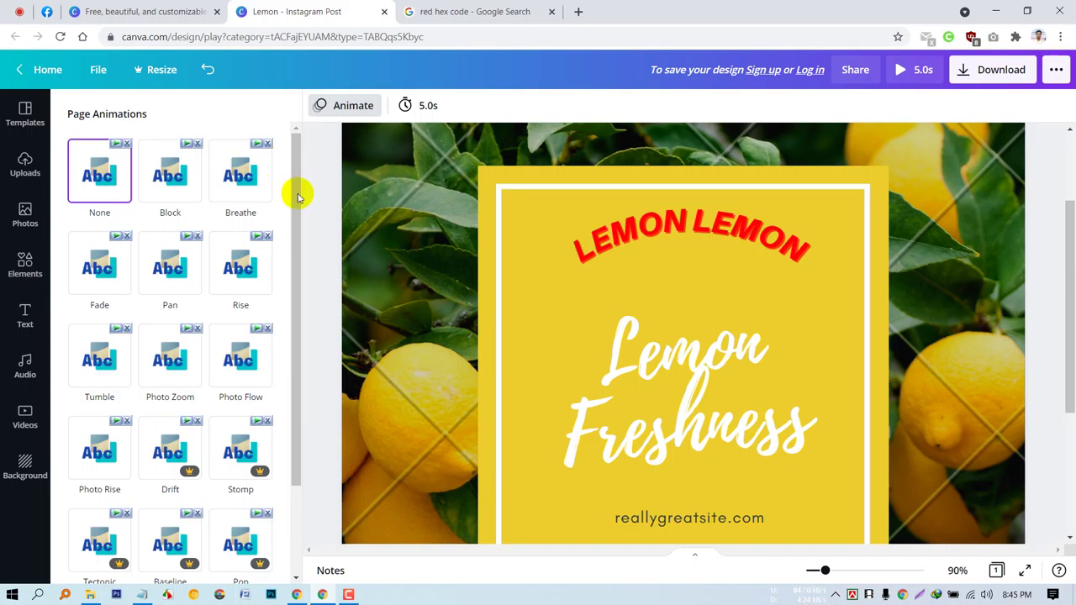
{"action": "scroll", "coordinate": [297, 198], "scroll_direction": "down", "scroll_amount": 1}
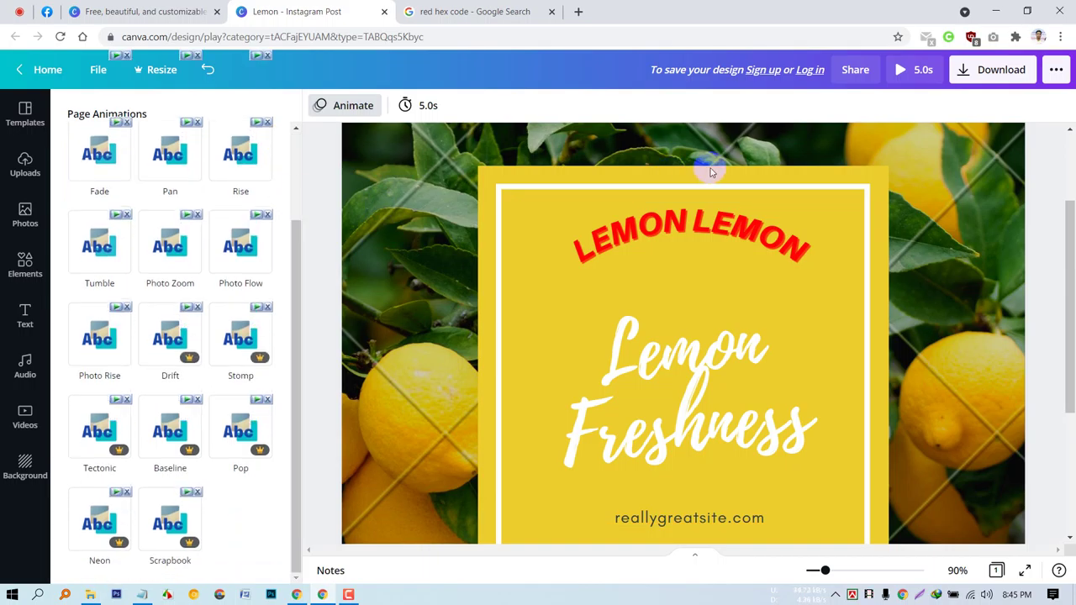
{"action": "scroll", "coordinate": [706, 169], "scroll_direction": "up", "scroll_amount": 1}
{"action": "scroll", "coordinate": [530, 208], "scroll_direction": "down", "scroll_amount": 3}
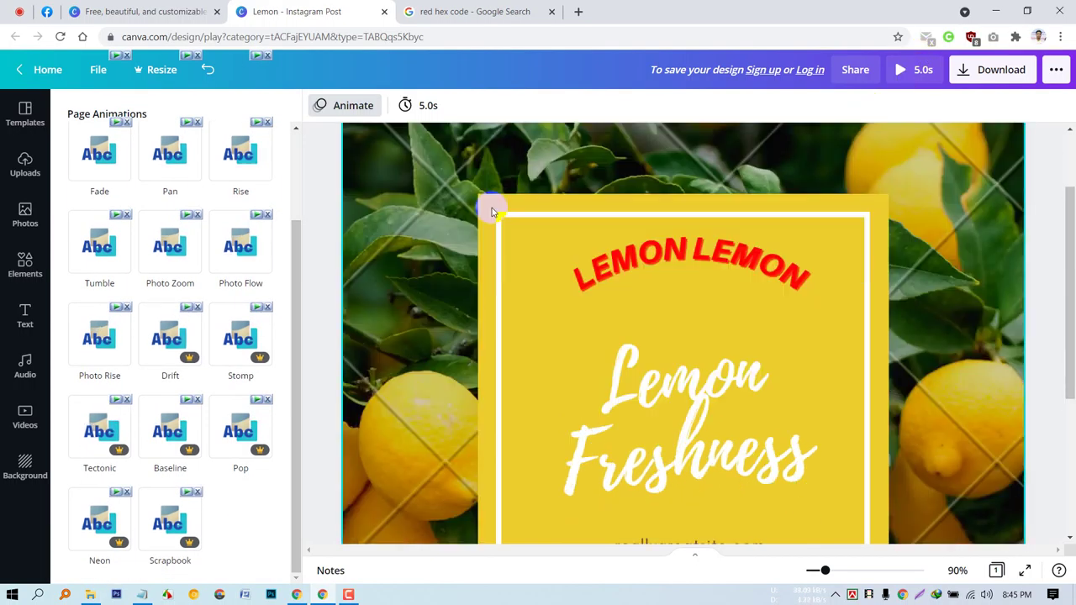
{"action": "left_click", "coordinate": [653, 222]}
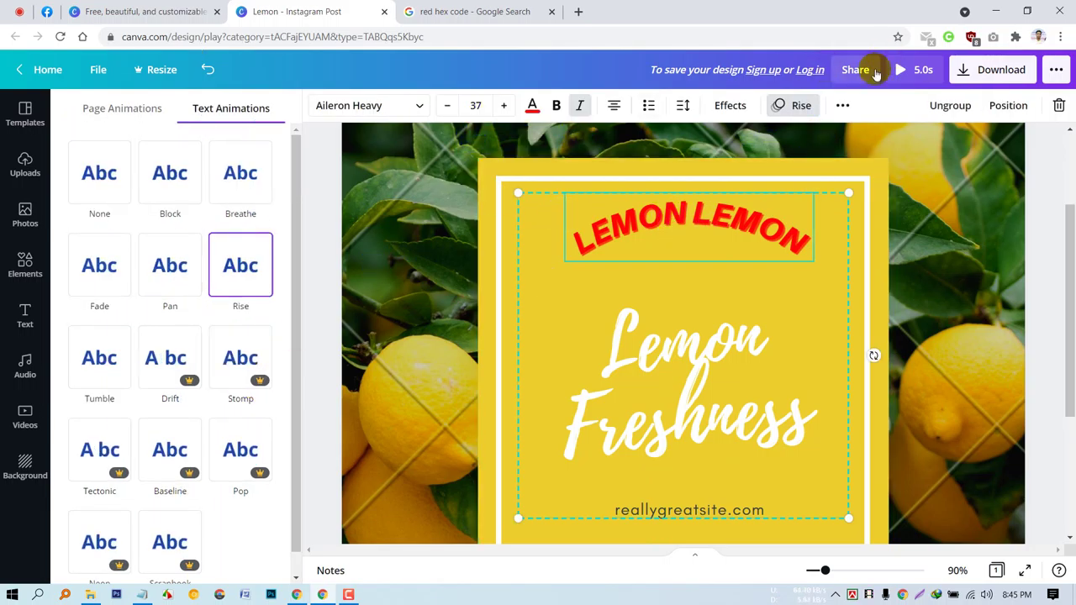
Step: Underline the LEMON LEMON heading, leaving it in uppercase
{"action": "left_click", "coordinate": [843, 107]}
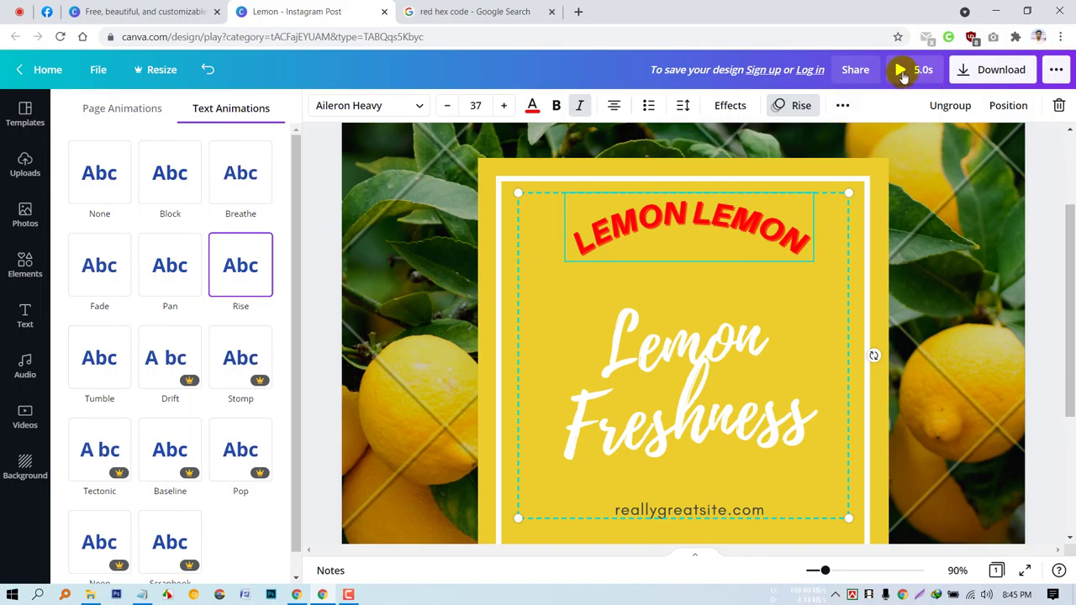
{"action": "left_click", "coordinate": [803, 107]}
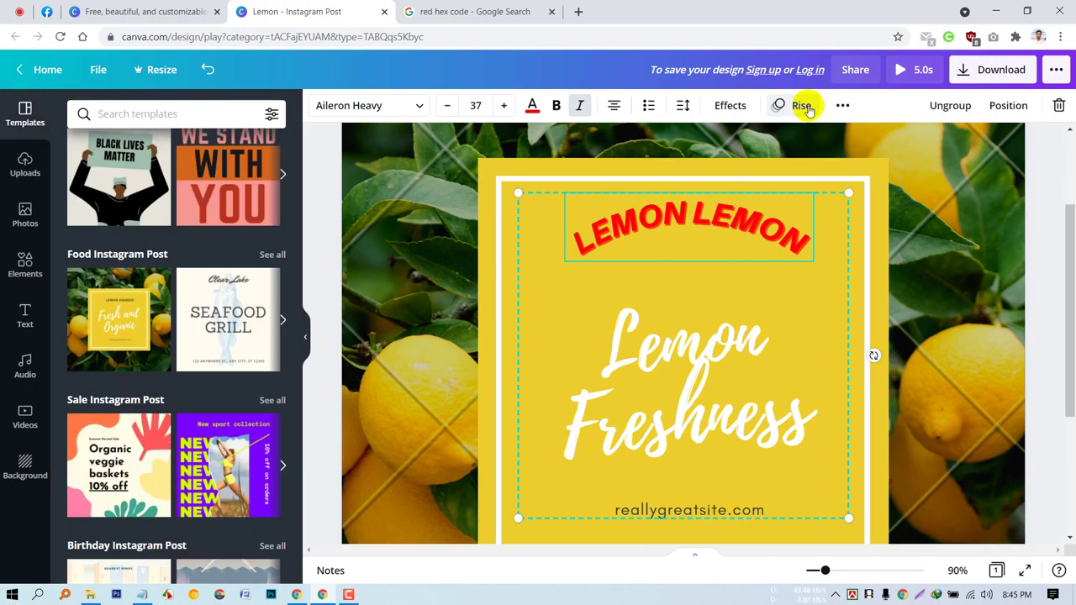
{"action": "left_click", "coordinate": [841, 107]}
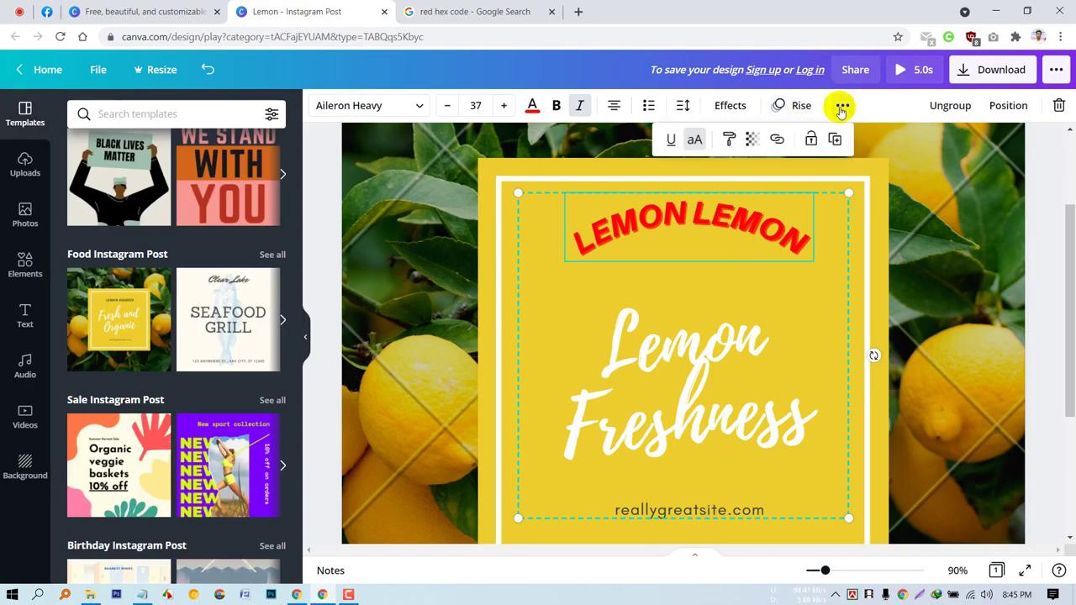
{"action": "left_click", "coordinate": [671, 141]}
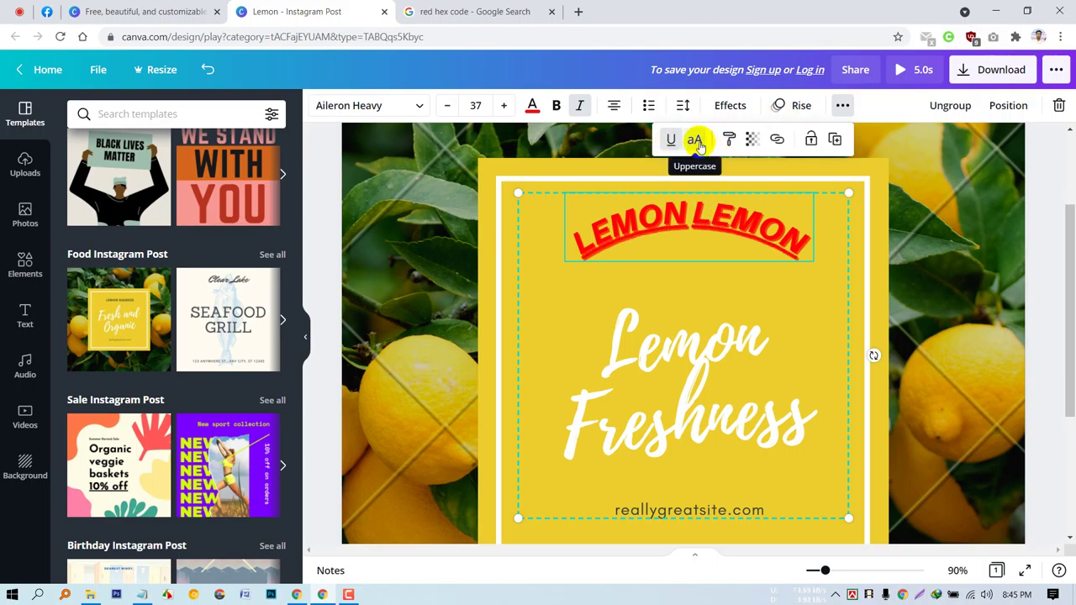
{"action": "left_click", "coordinate": [696, 141]}
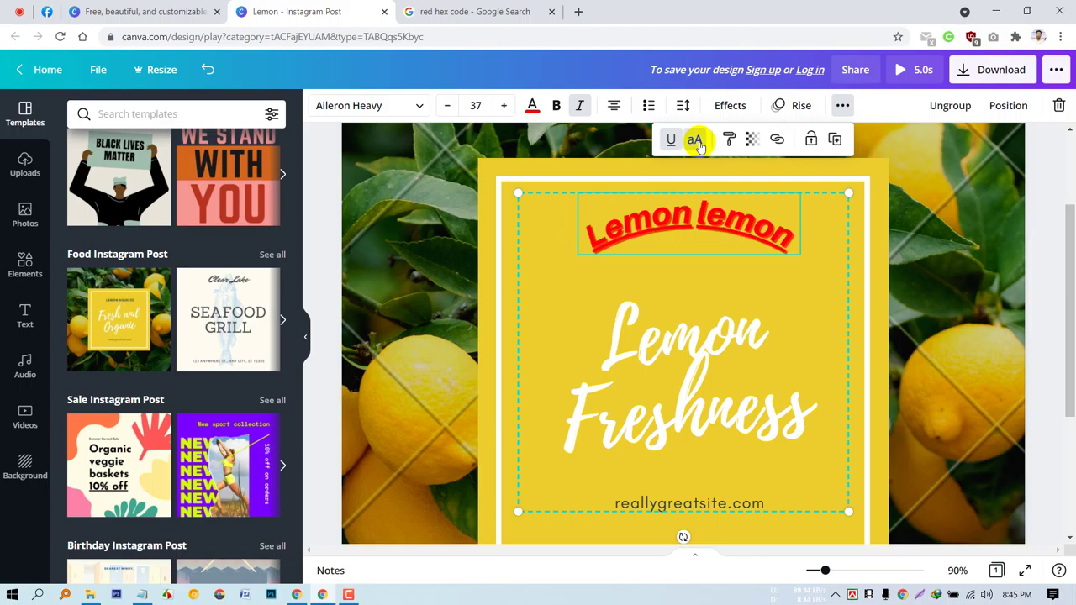
{"action": "left_click", "coordinate": [696, 141]}
{"action": "left_click", "coordinate": [696, 141]}
{"action": "left_click", "coordinate": [696, 141]}
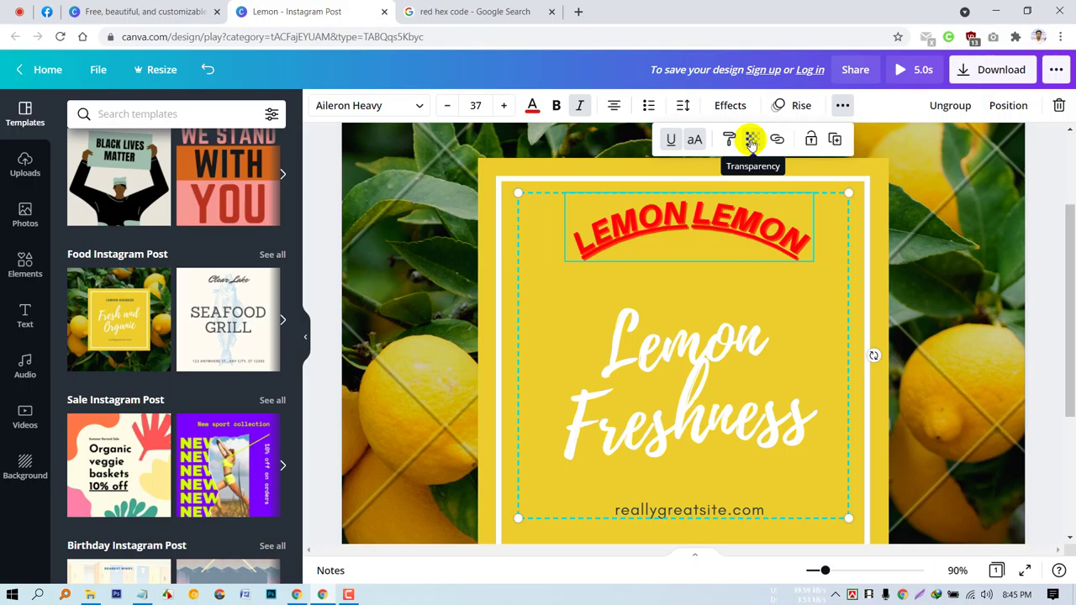
Step: Set the LEMON LEMON heading's transparency to 74
{"action": "left_click", "coordinate": [751, 141]}
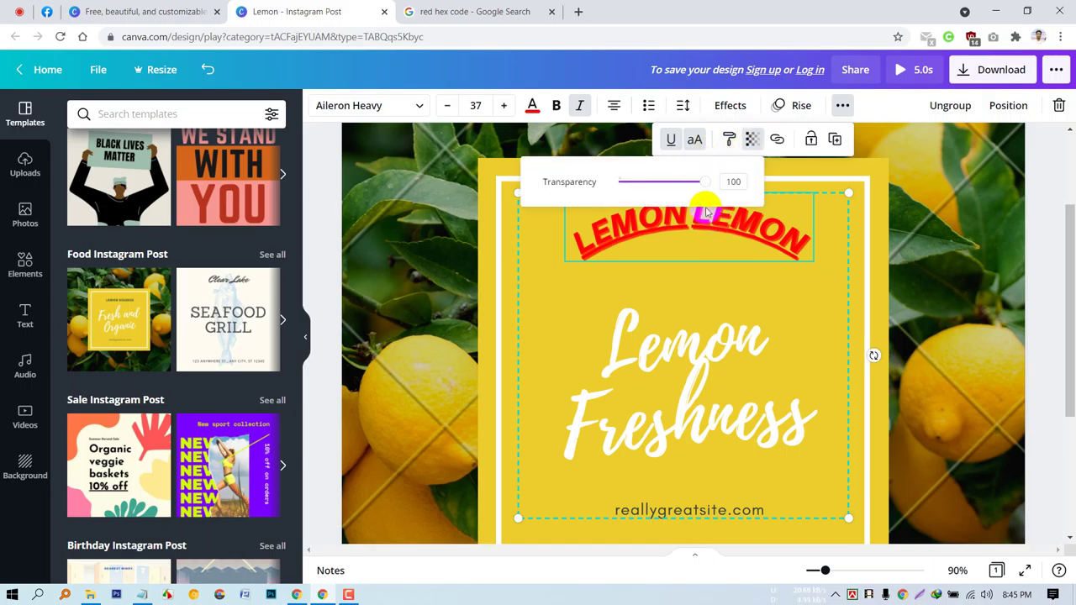
{"action": "mouse_move", "coordinate": [701, 185]}
{"action": "left_mouse_down"}
{"action": "mouse_move", "coordinate": [663, 187]}
{"action": "mouse_move", "coordinate": [688, 191]}
{"action": "left_mouse_up"}
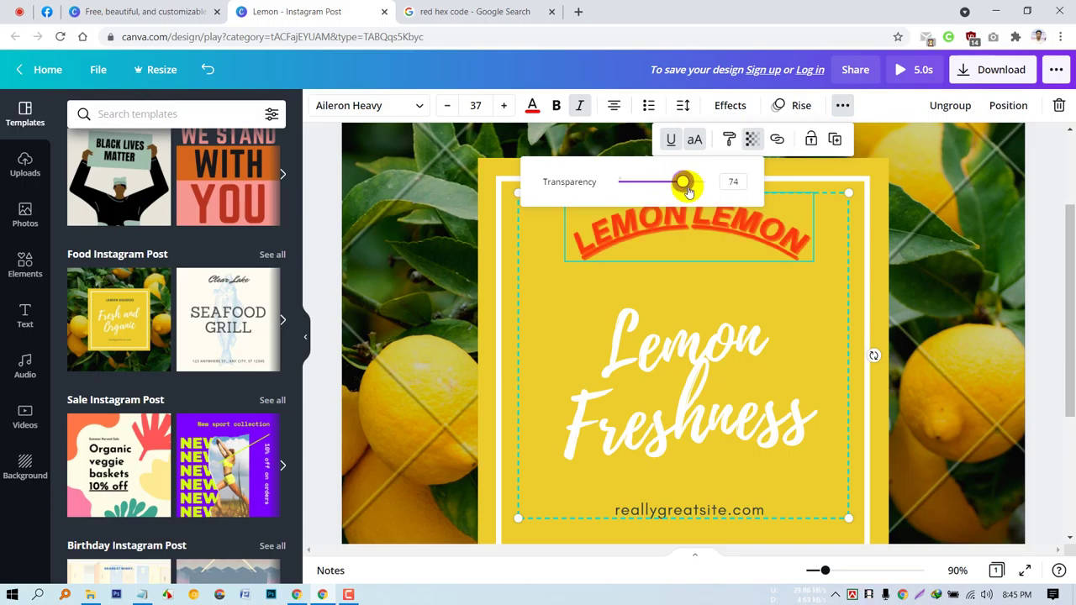
{"action": "left_click", "coordinate": [752, 139]}
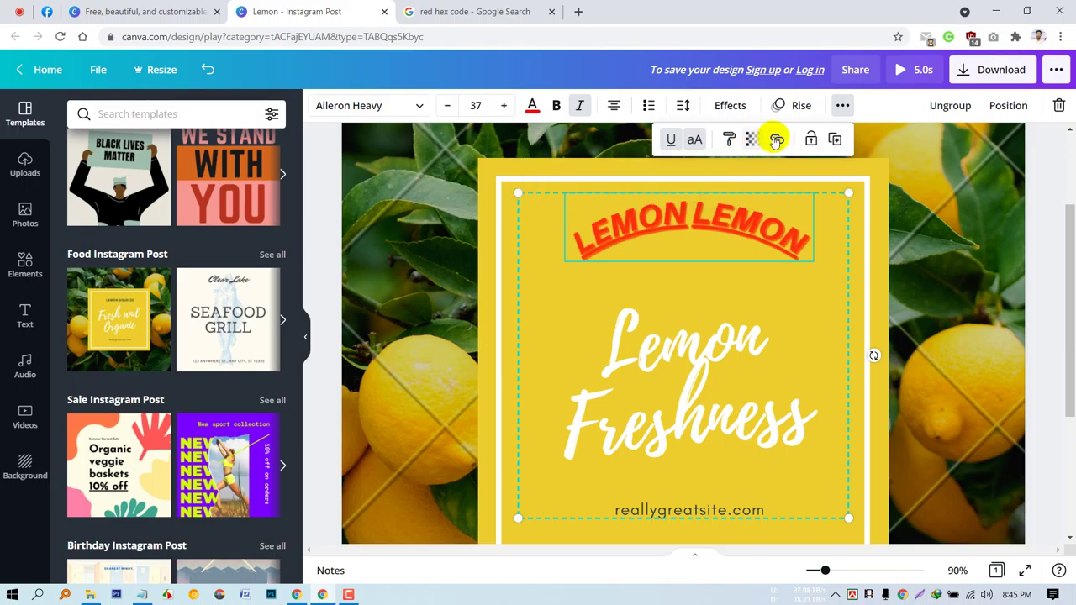
Step: Link LEMON LEMON to the copied #ff0000 color-hex page, then duplicate the text group
{"action": "left_click", "coordinate": [776, 140]}
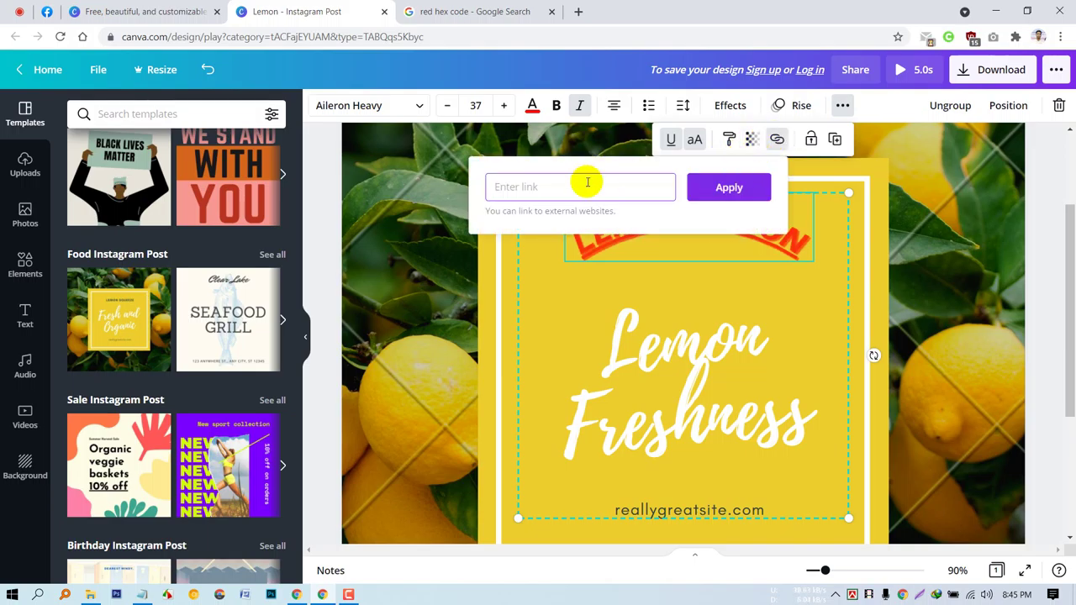
{"action": "left_click", "coordinate": [495, 12]}
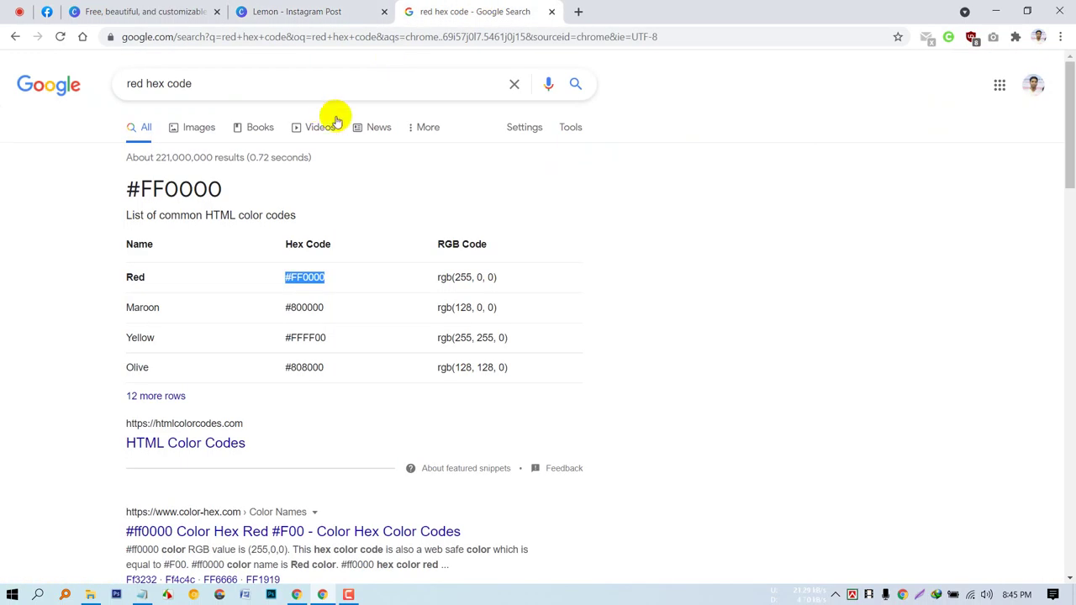
{"action": "scroll", "coordinate": [240, 395], "scroll_direction": "down", "scroll_amount": 1}
{"action": "scroll", "coordinate": [239, 395], "scroll_direction": "down", "scroll_amount": 1}
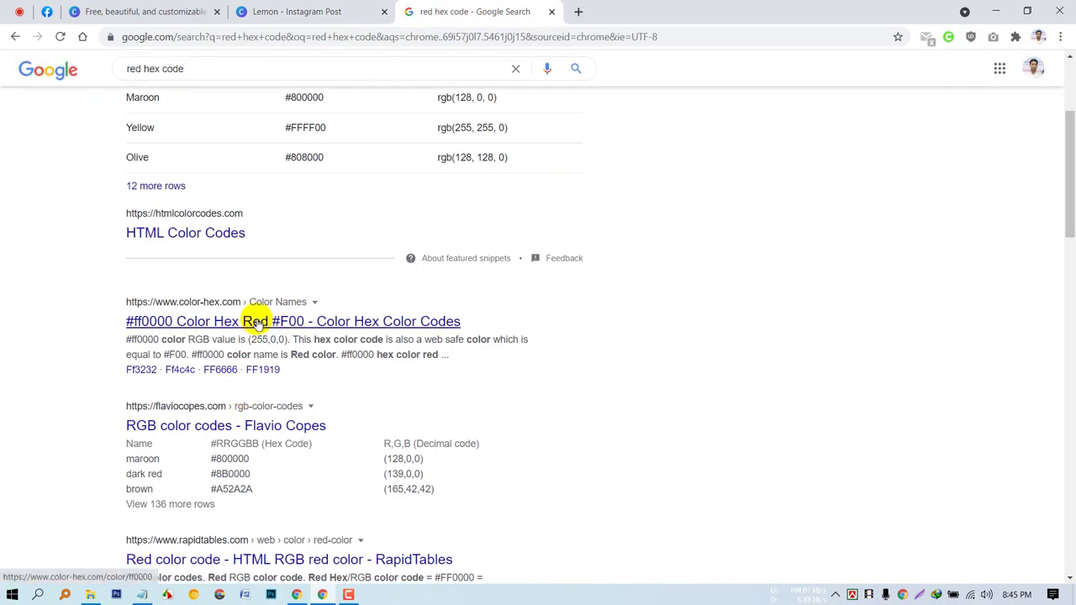
{"action": "right_click", "coordinate": [257, 321]}
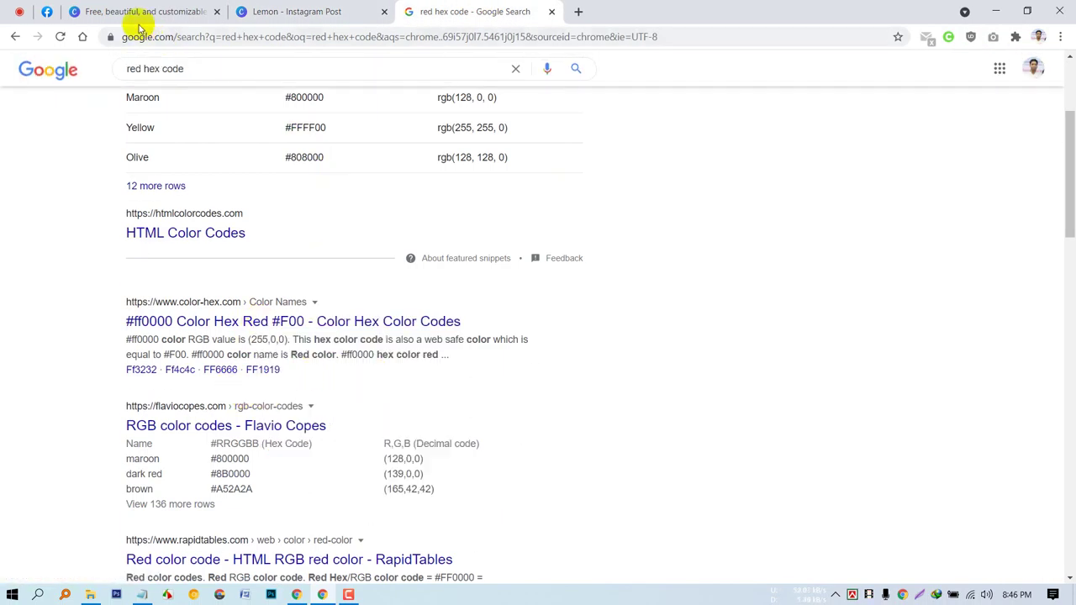
{"action": "left_click", "coordinate": [302, 13]}
{"action": "left_click", "coordinate": [521, 187]}
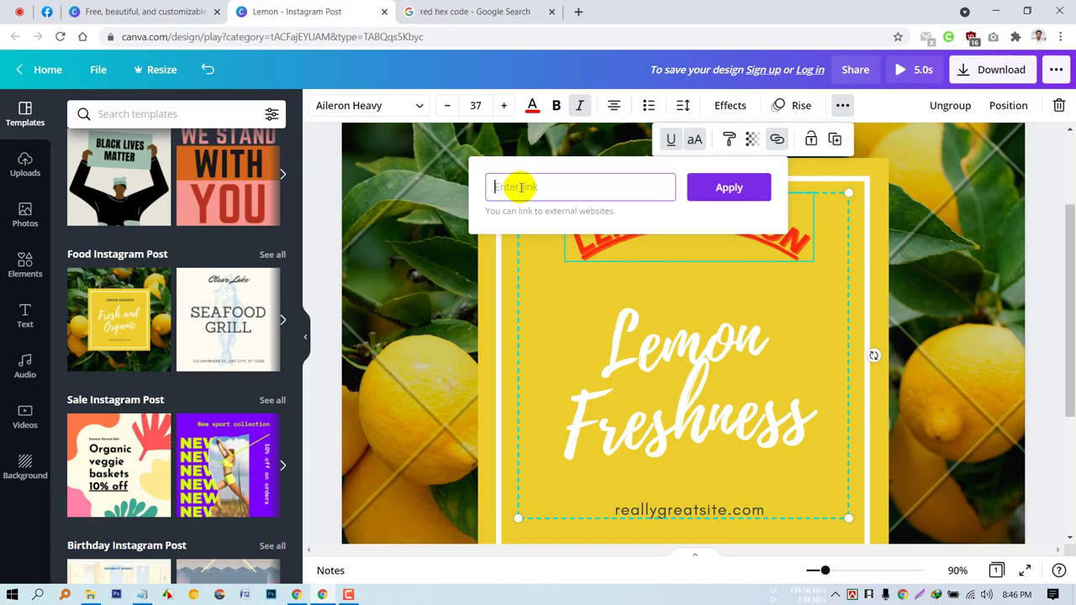
{"action": "type", "text": "https://www.color-hex.com/color/ff0000"}
{"action": "left_click", "coordinate": [727, 187]}
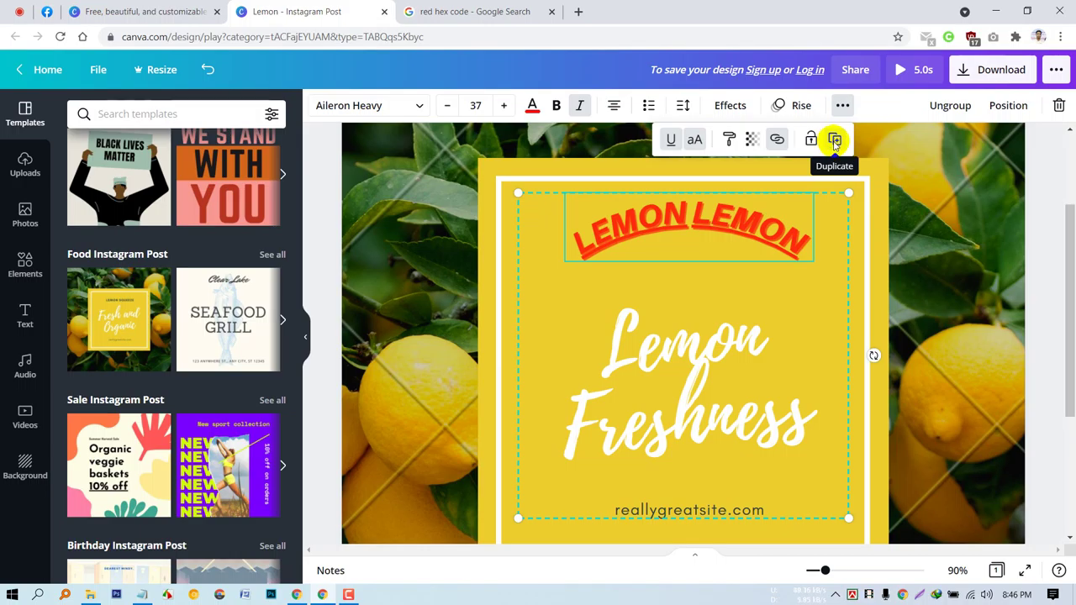
{"action": "left_click", "coordinate": [835, 141]}
{"action": "left_click", "coordinate": [733, 242]}
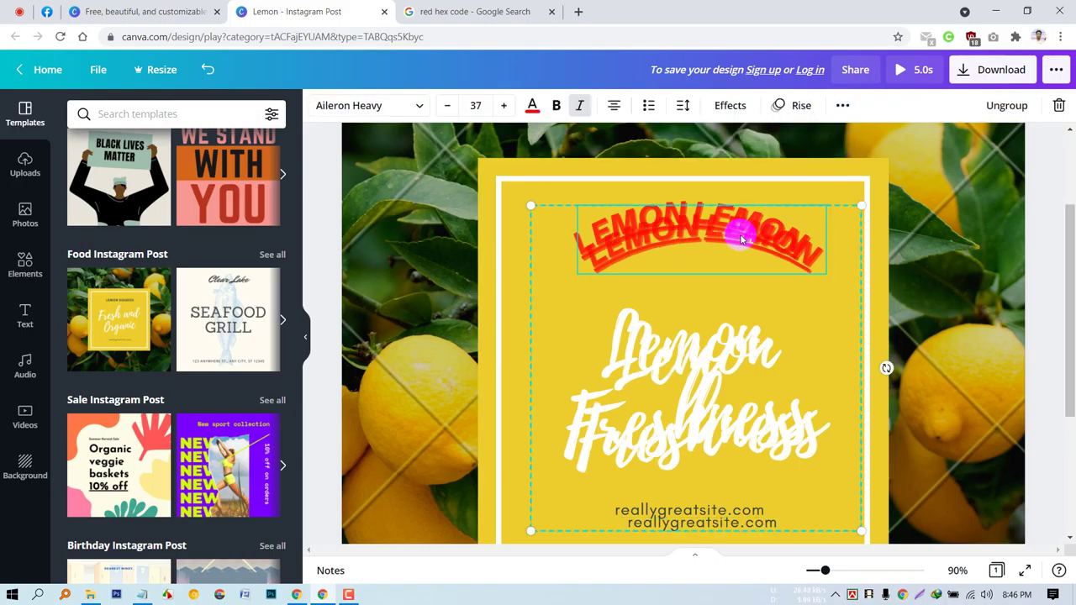
{"action": "left_click_drag", "start_coordinate": [738, 278], "coordinate": [740, 304]}
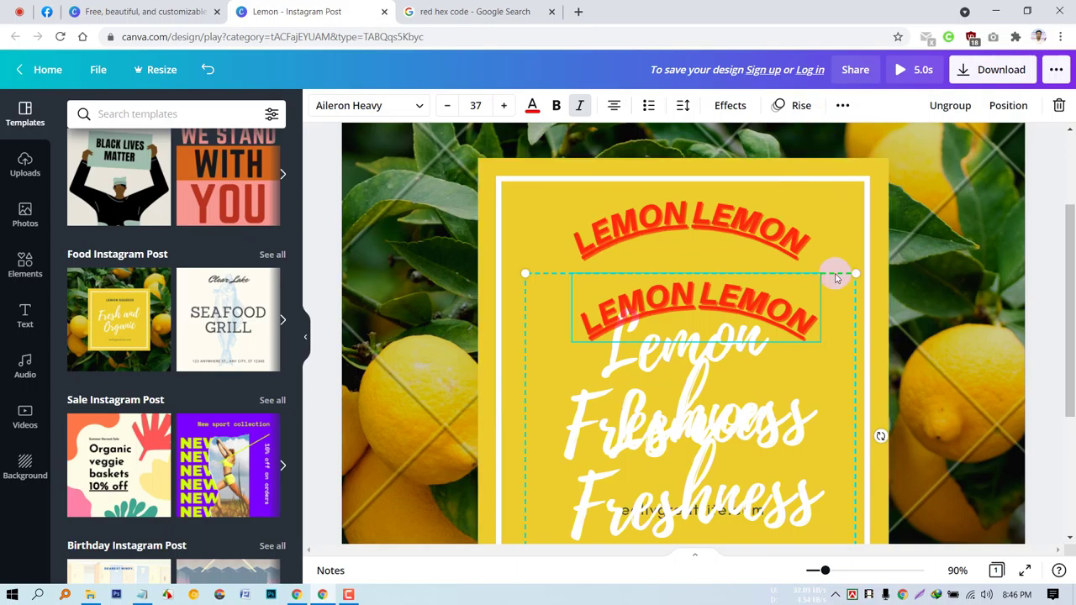
{"action": "key", "text": "ctrl+z"}
{"action": "key", "text": "ctrl+z"}
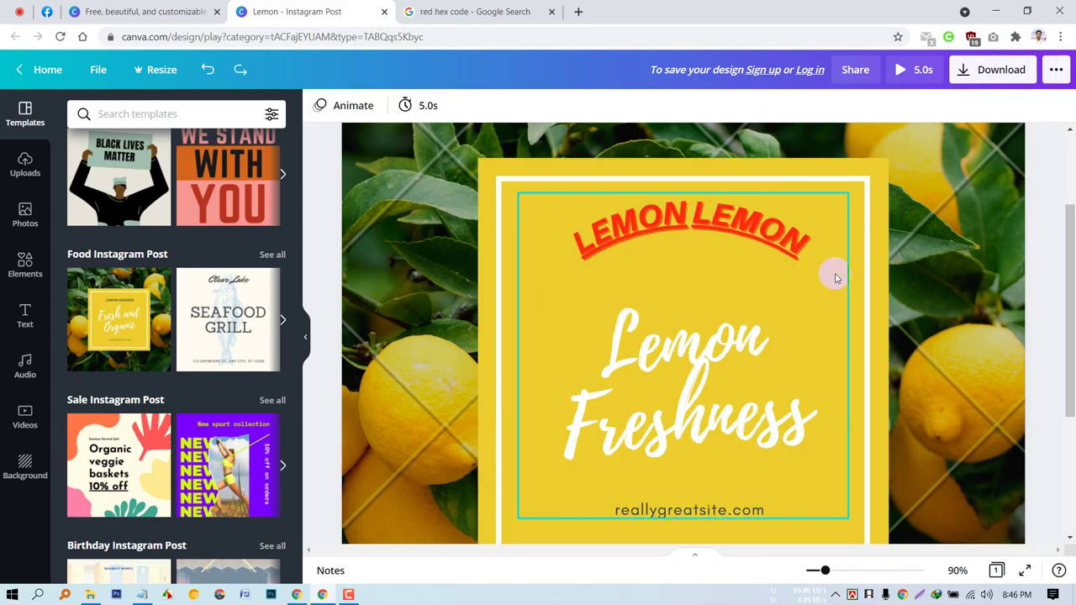
{"action": "left_click", "coordinate": [754, 240]}
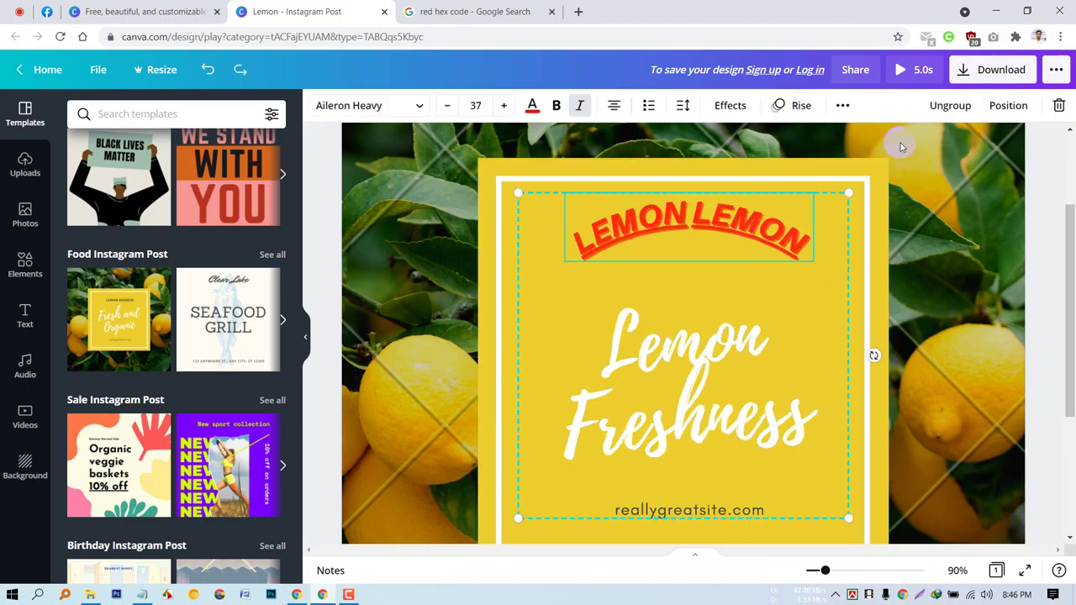
{"action": "left_click", "coordinate": [843, 105]}
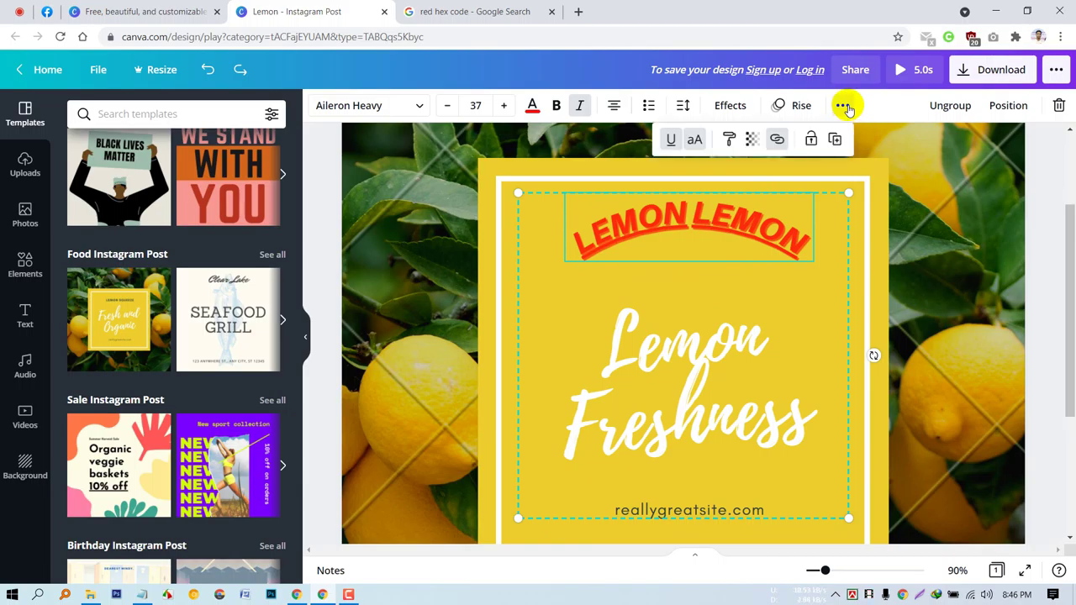
{"action": "left_click", "coordinate": [844, 105]}
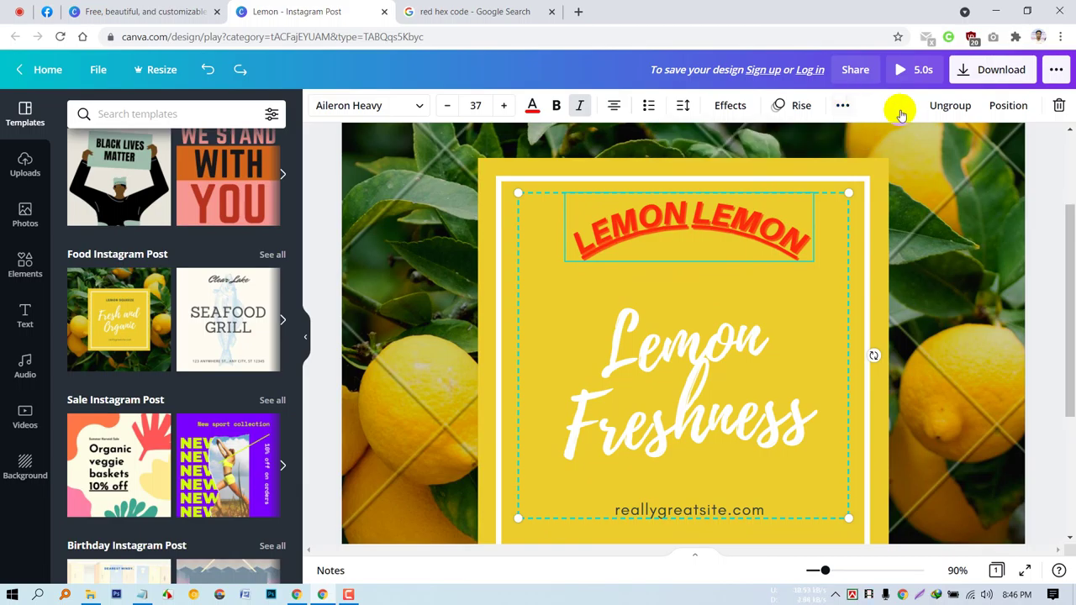
{"action": "left_click", "coordinate": [1004, 113]}
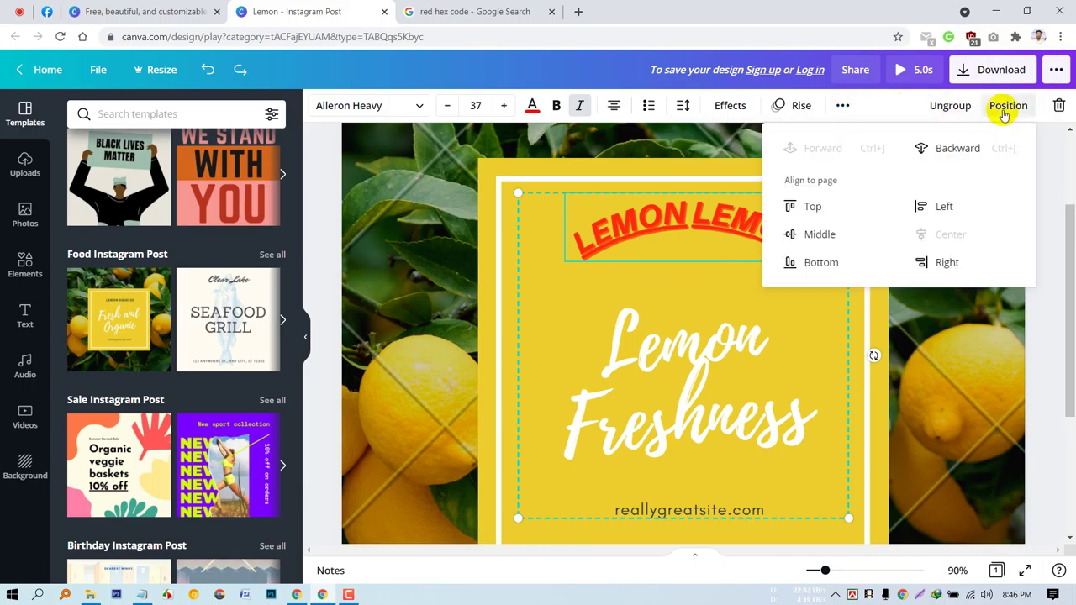
{"action": "left_click", "coordinate": [1003, 114]}
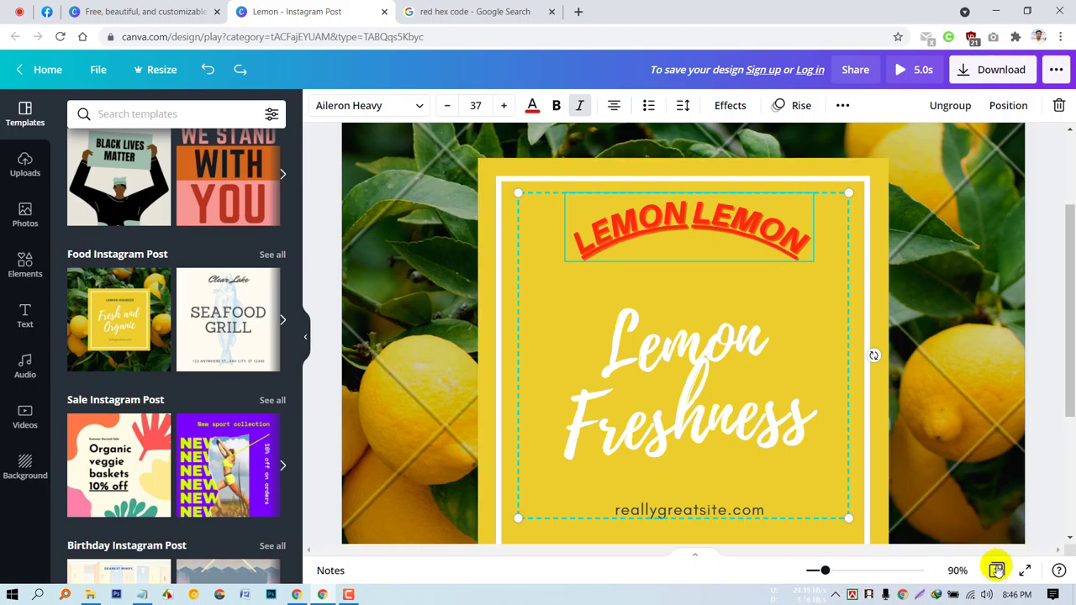
Step: Zoom out to 50% and scroll down below the Lemon Freshness page to the Add page bar
{"action": "left_click", "coordinate": [958, 571]}
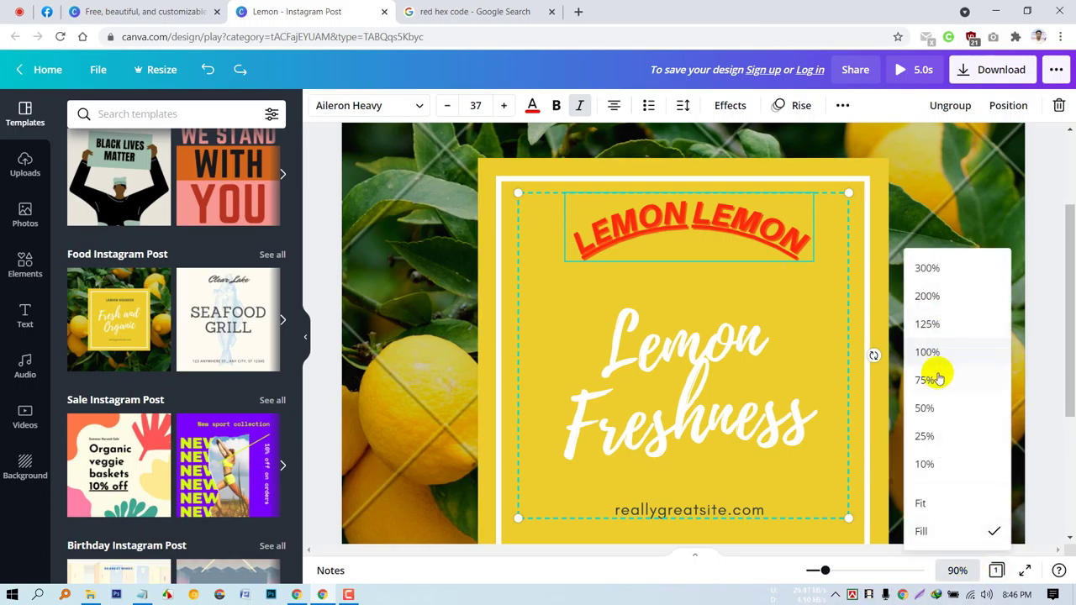
{"action": "left_click", "coordinate": [925, 408]}
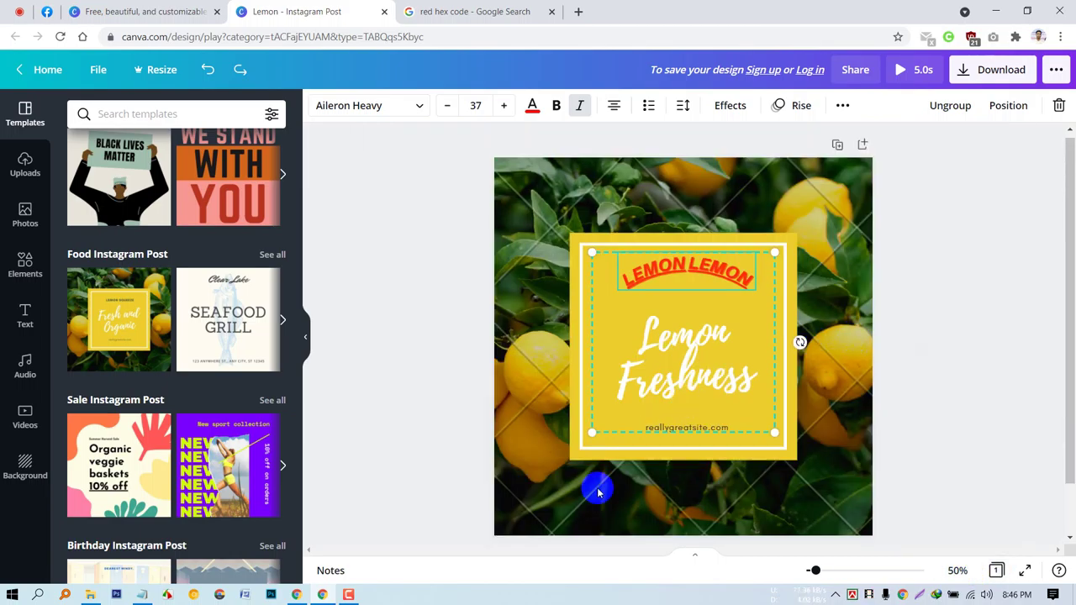
{"action": "left_click", "coordinate": [546, 477]}
{"action": "scroll", "coordinate": [838, 444], "scroll_direction": "down", "scroll_amount": 1}
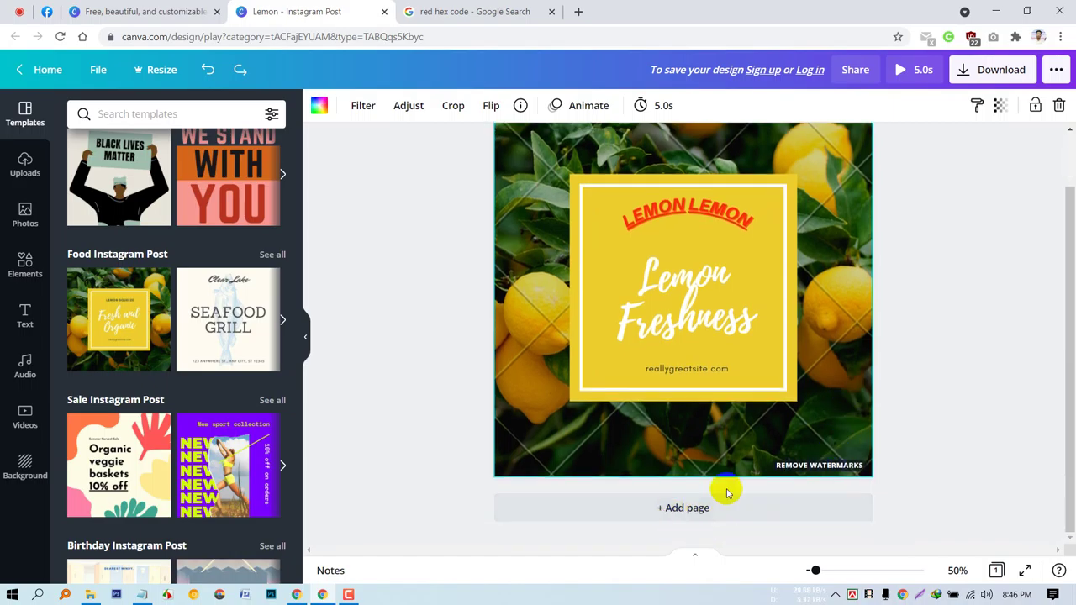
{"action": "left_click", "coordinate": [633, 435]}
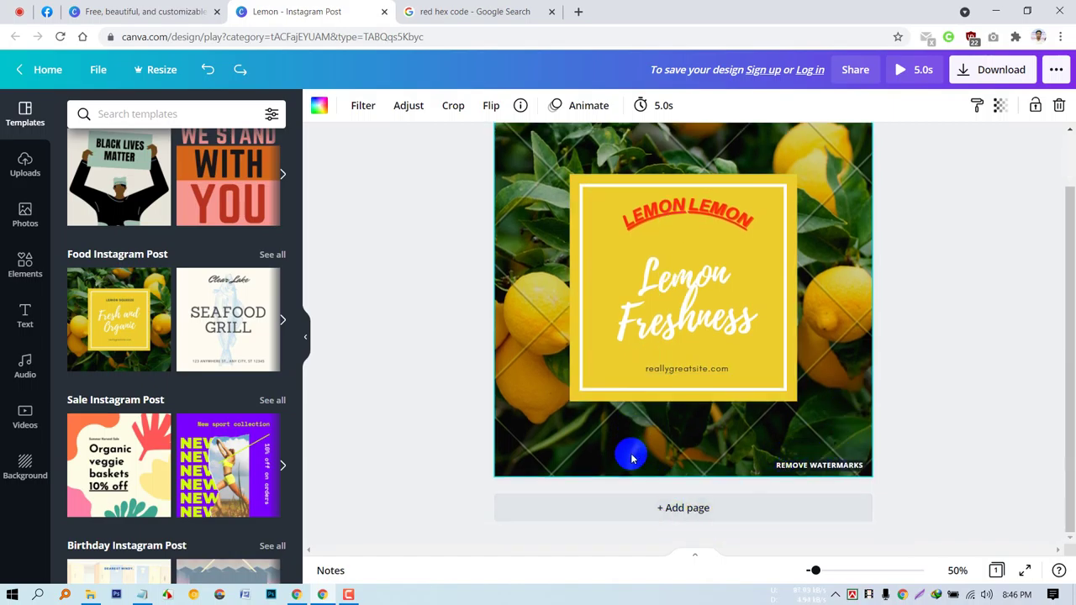
Step: Add a new page after the Lemon Freshness post, delete it, add it again, and show Background choices
{"action": "left_click", "coordinate": [670, 508]}
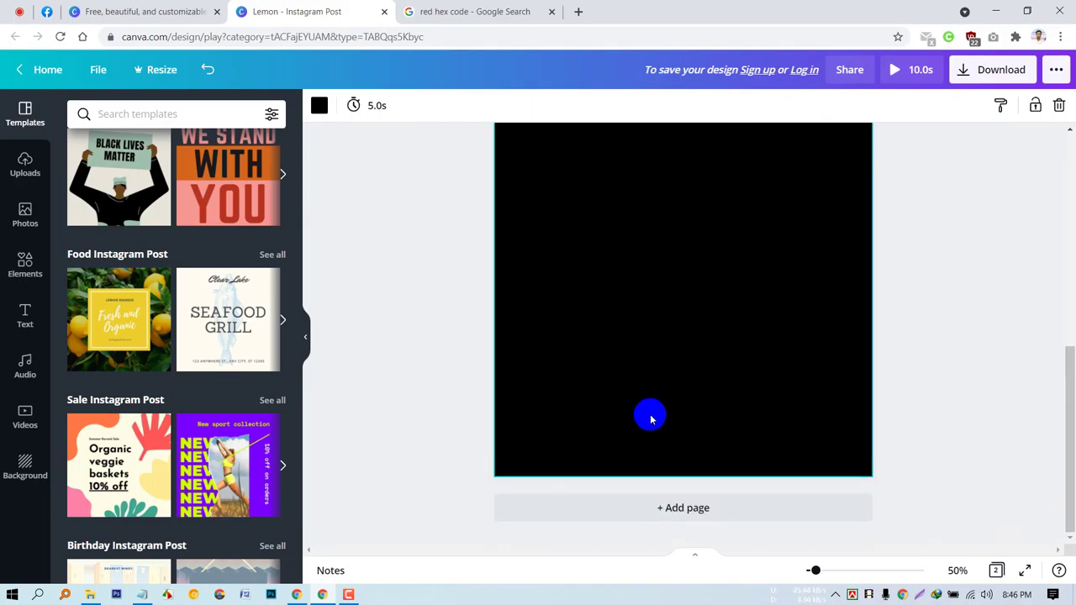
{"action": "scroll", "coordinate": [651, 418], "scroll_direction": "up", "scroll_amount": 1}
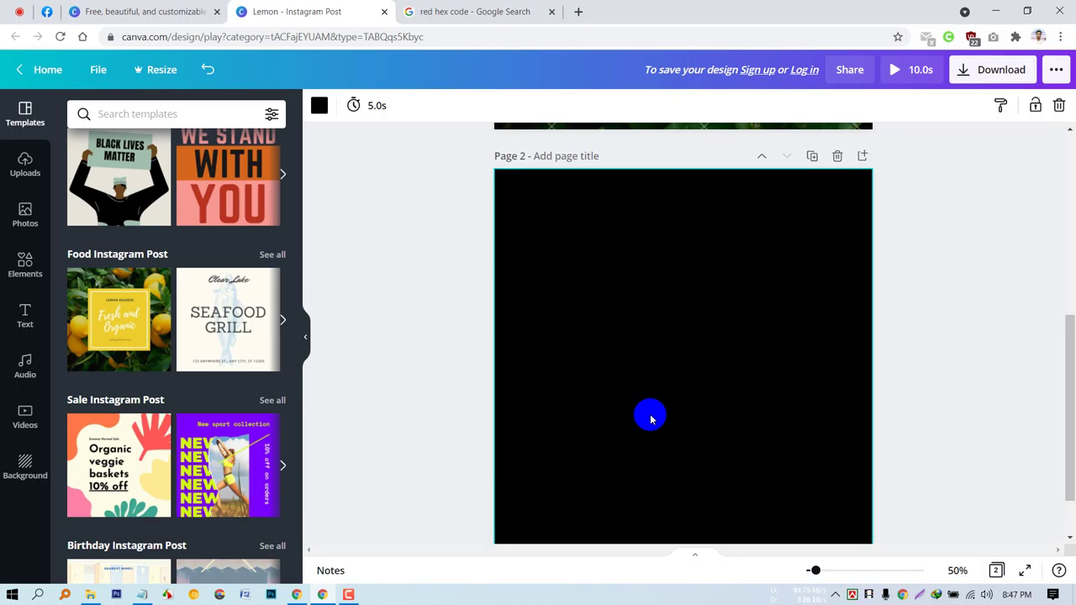
{"action": "scroll", "coordinate": [762, 259], "scroll_direction": "up", "scroll_amount": 1}
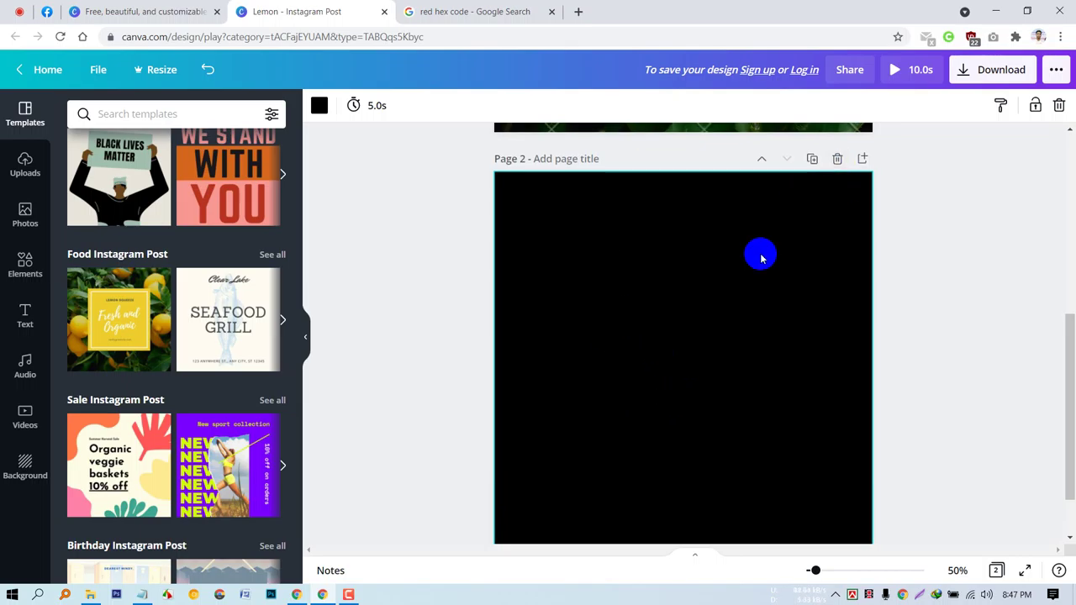
{"action": "scroll", "coordinate": [761, 255], "scroll_direction": "up", "scroll_amount": 2}
{"action": "scroll", "coordinate": [760, 252], "scroll_direction": "down", "scroll_amount": 3}
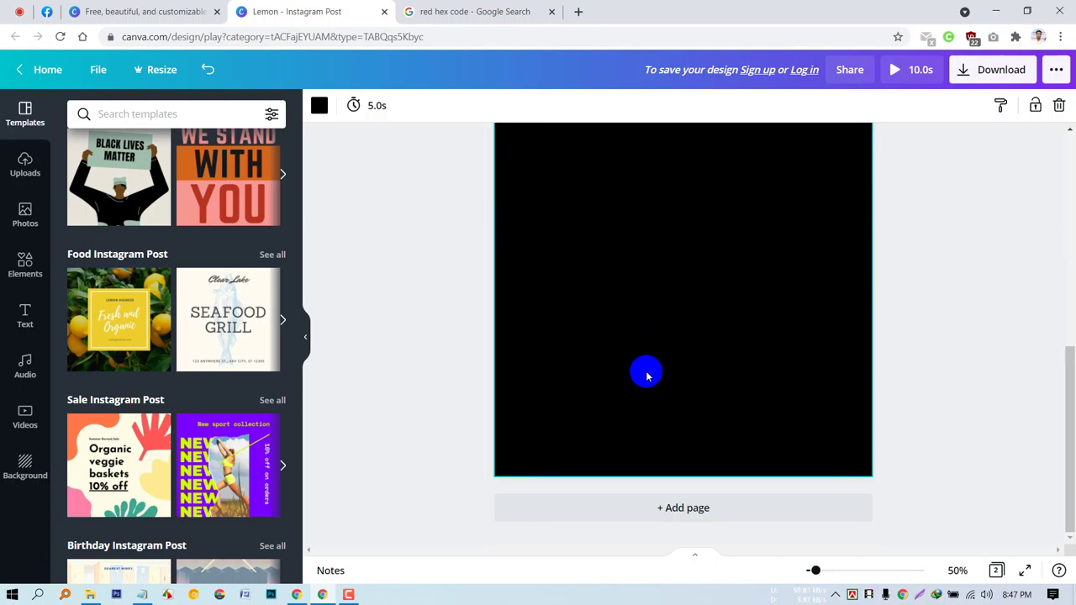
{"action": "scroll", "coordinate": [211, 244], "scroll_direction": "up", "scroll_amount": 4}
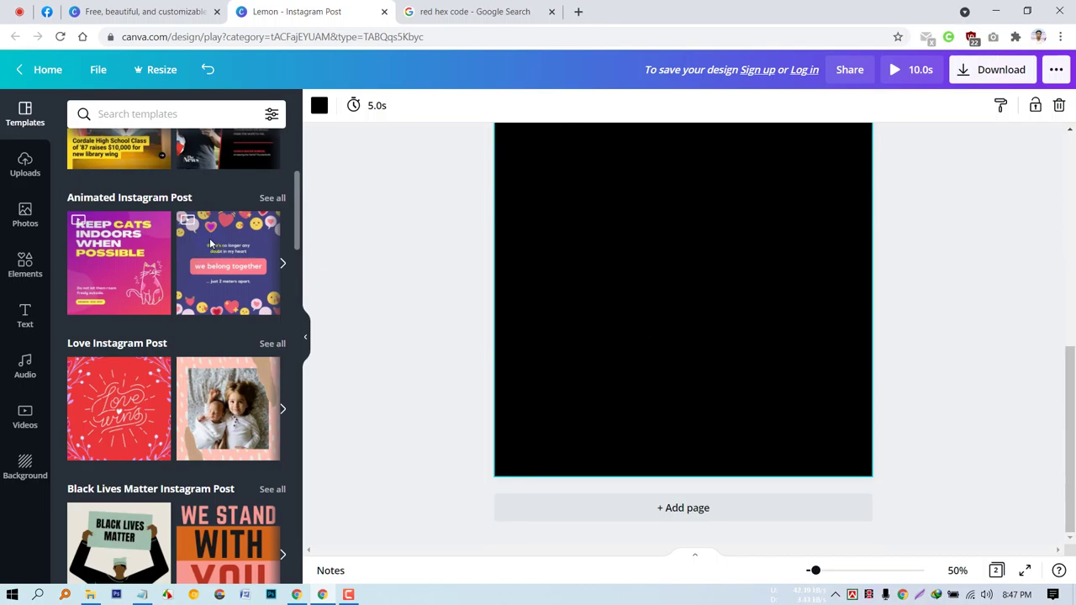
{"action": "scroll", "coordinate": [210, 244], "scroll_direction": "up", "scroll_amount": 3}
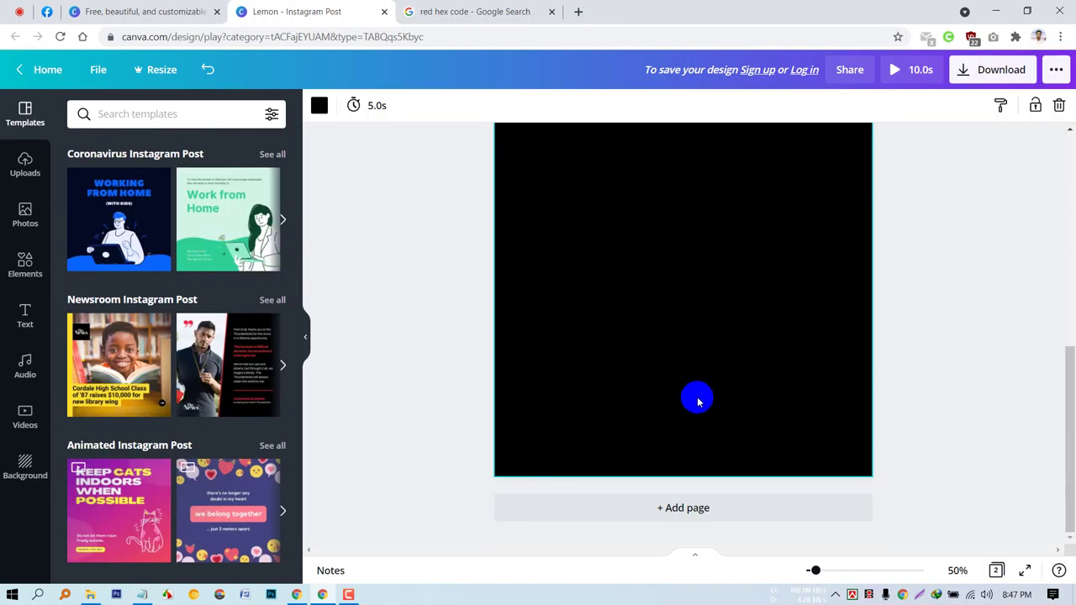
{"action": "scroll", "coordinate": [731, 340], "scroll_direction": "up", "scroll_amount": 2}
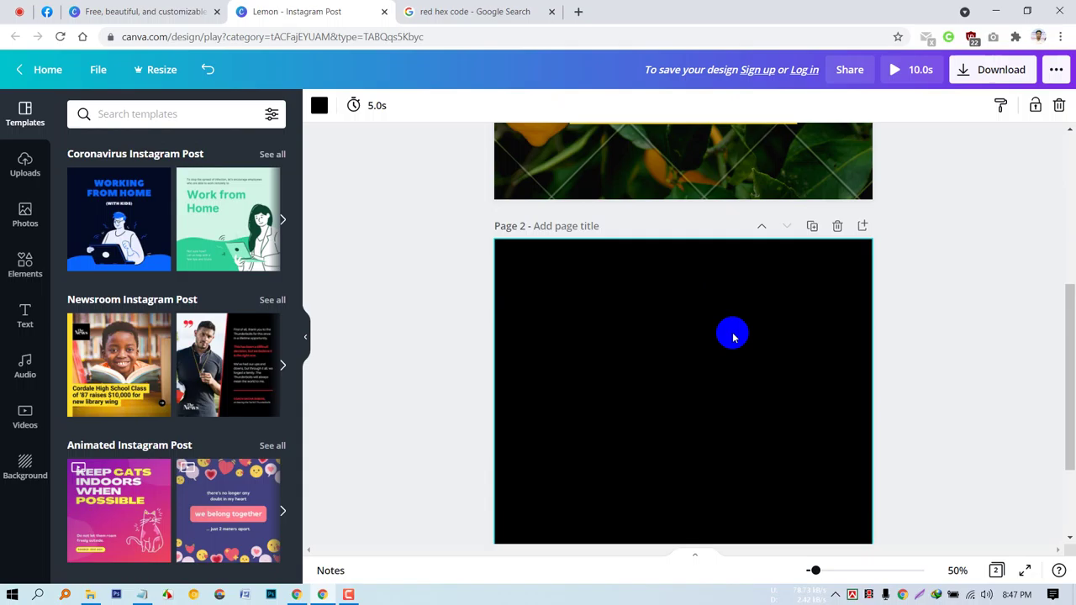
{"action": "left_click", "coordinate": [836, 227]}
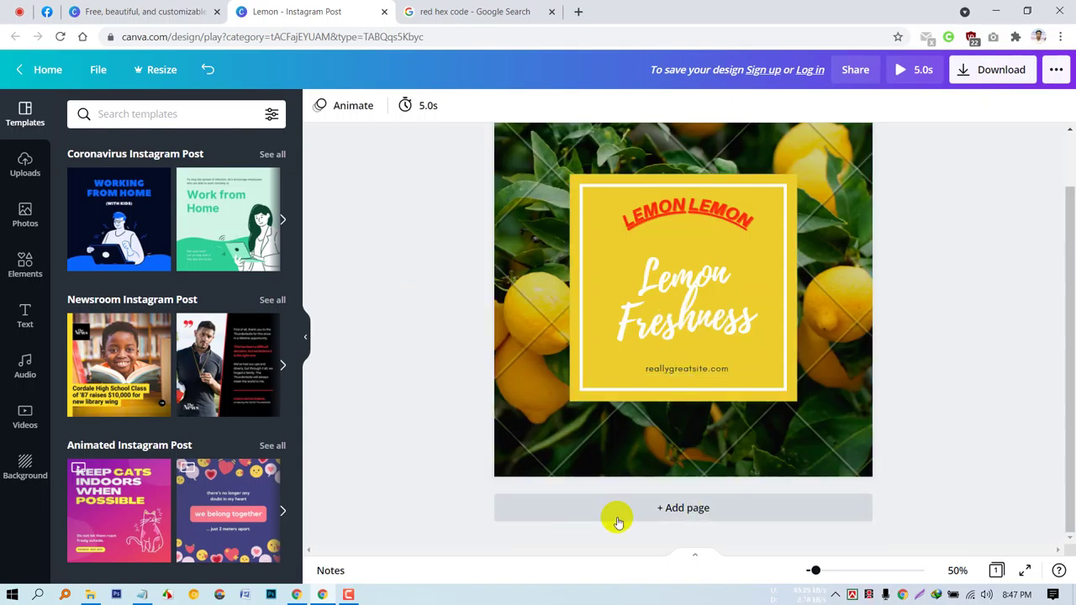
{"action": "left_click", "coordinate": [673, 510]}
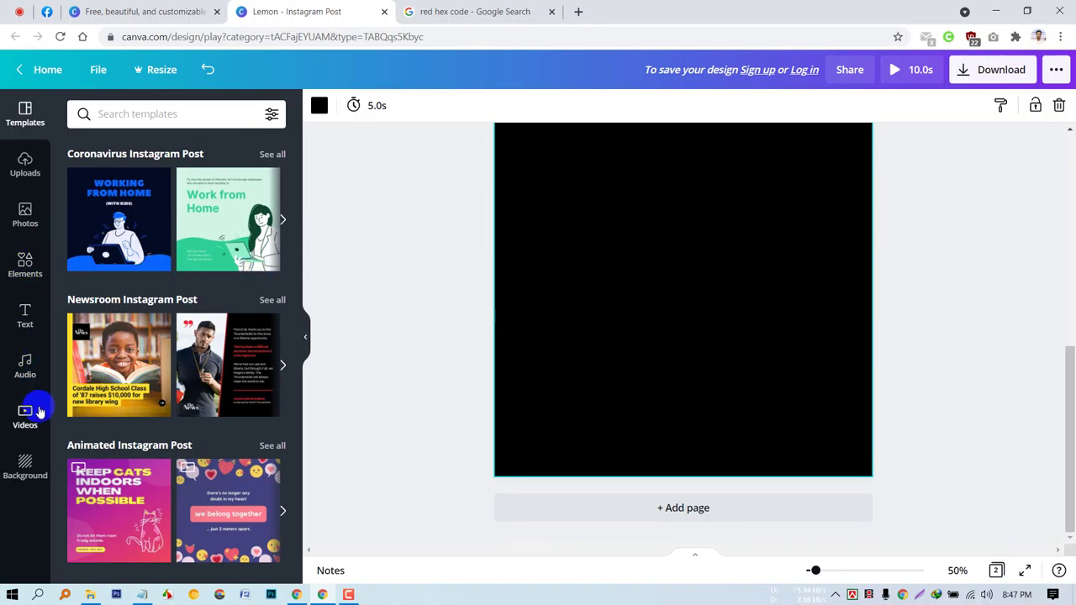
{"action": "left_click", "coordinate": [27, 471]}
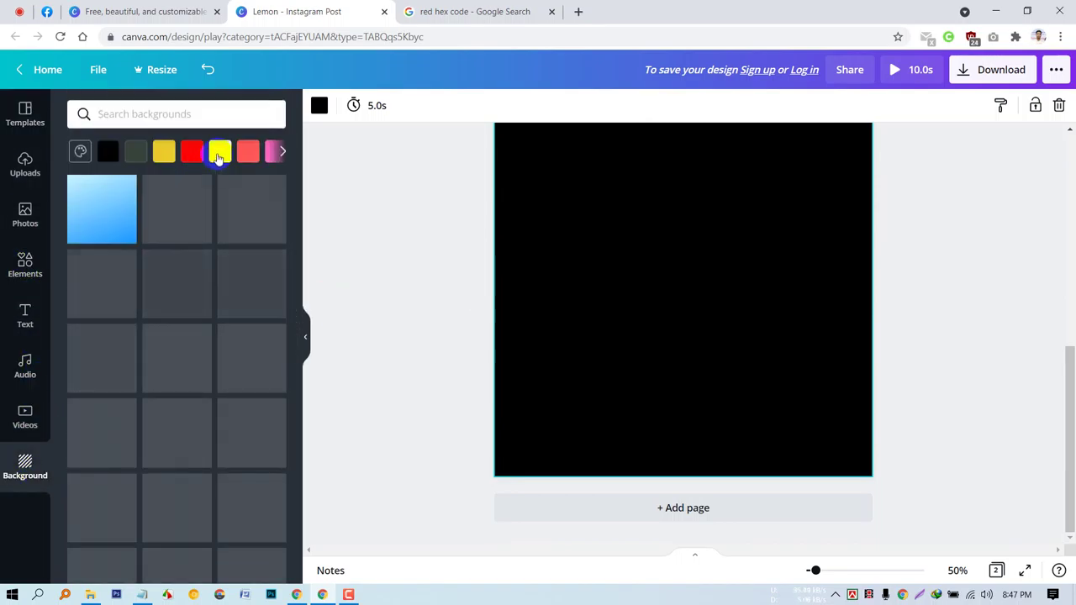
Step: Replace page 2's black background with the beach-and-ocean photo, then open Photos
{"action": "left_click", "coordinate": [219, 154]}
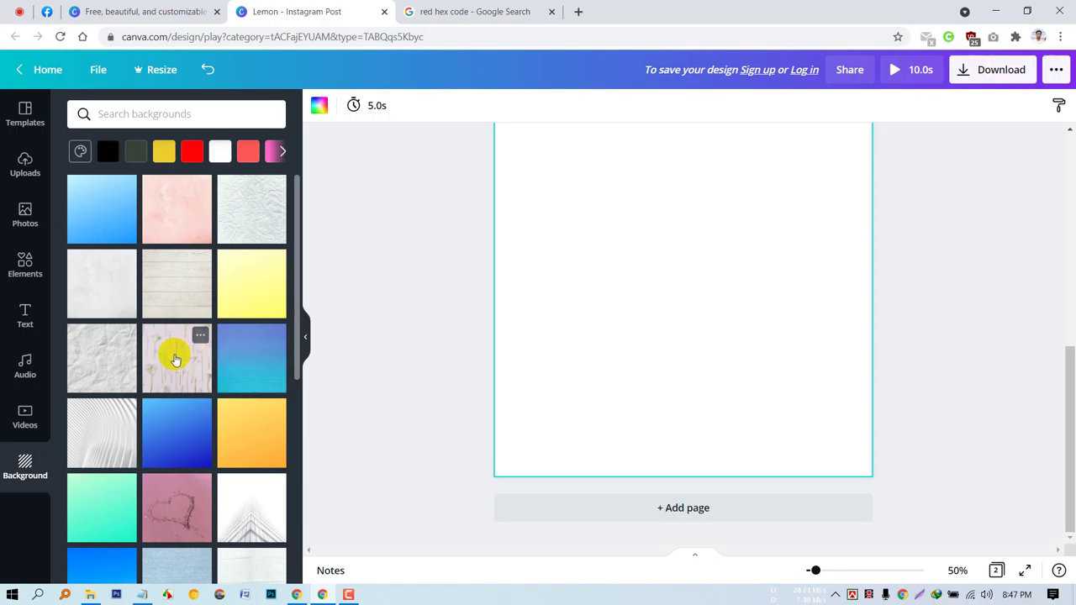
{"action": "scroll", "coordinate": [174, 360], "scroll_direction": "down", "scroll_amount": 2}
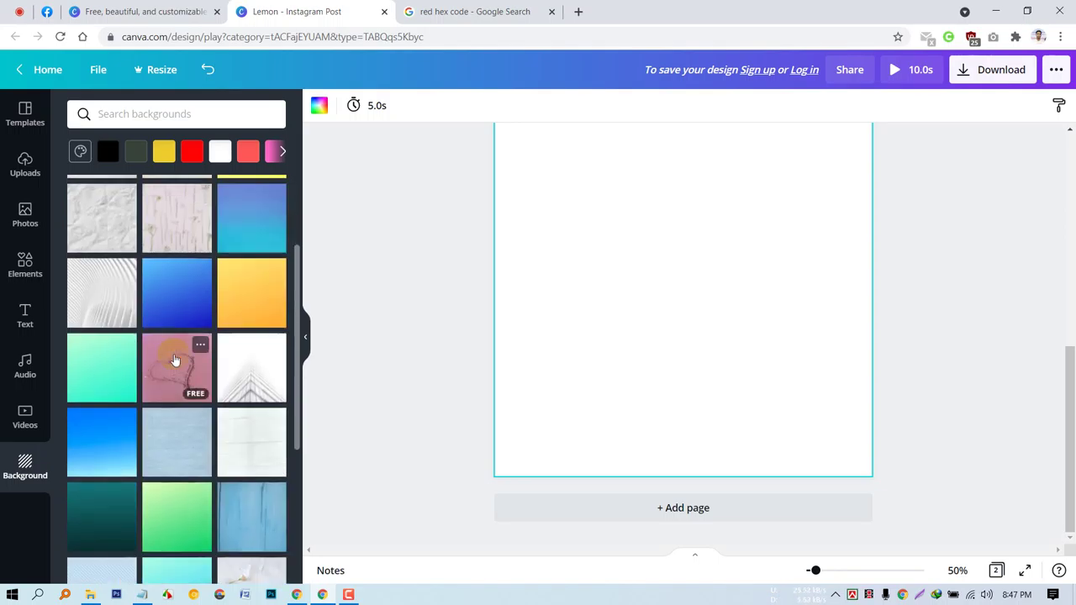
{"action": "scroll", "coordinate": [174, 360], "scroll_direction": "down", "scroll_amount": 3}
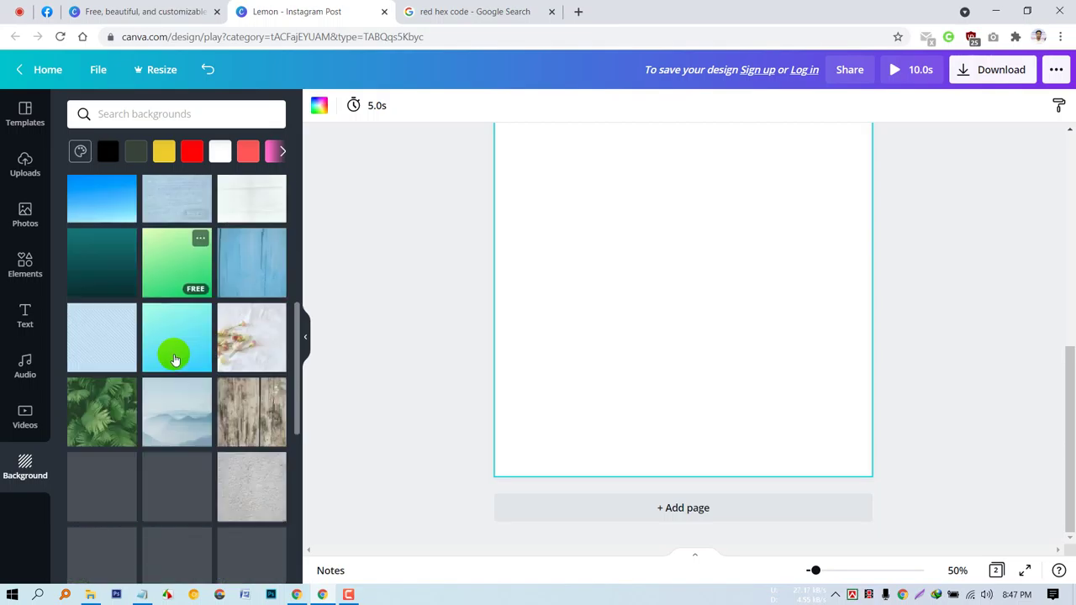
{"action": "scroll", "coordinate": [174, 360], "scroll_direction": "down", "scroll_amount": 1}
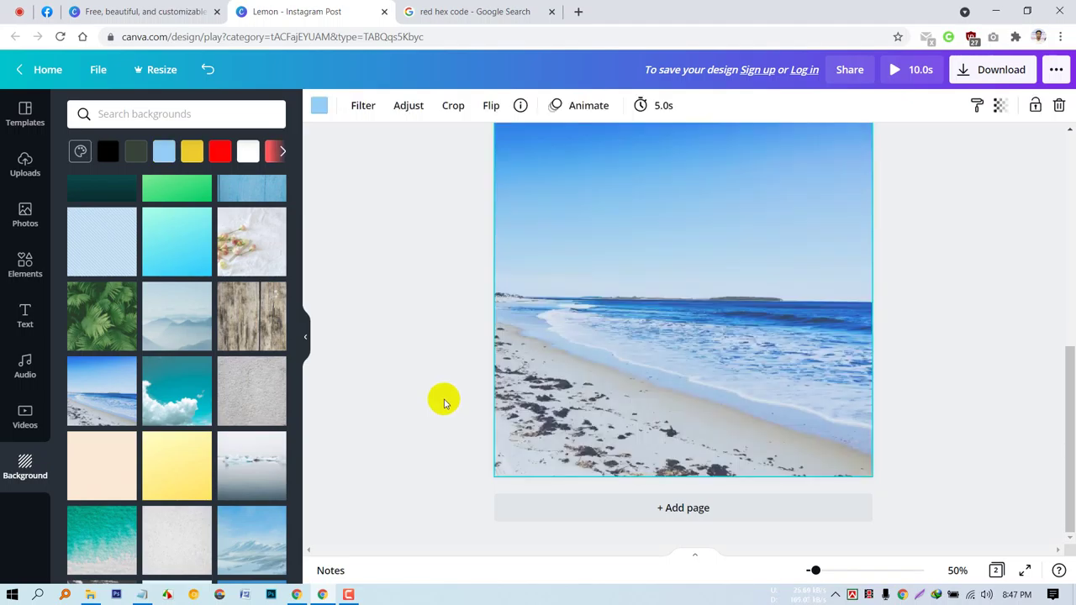
{"action": "left_click", "coordinate": [435, 356]}
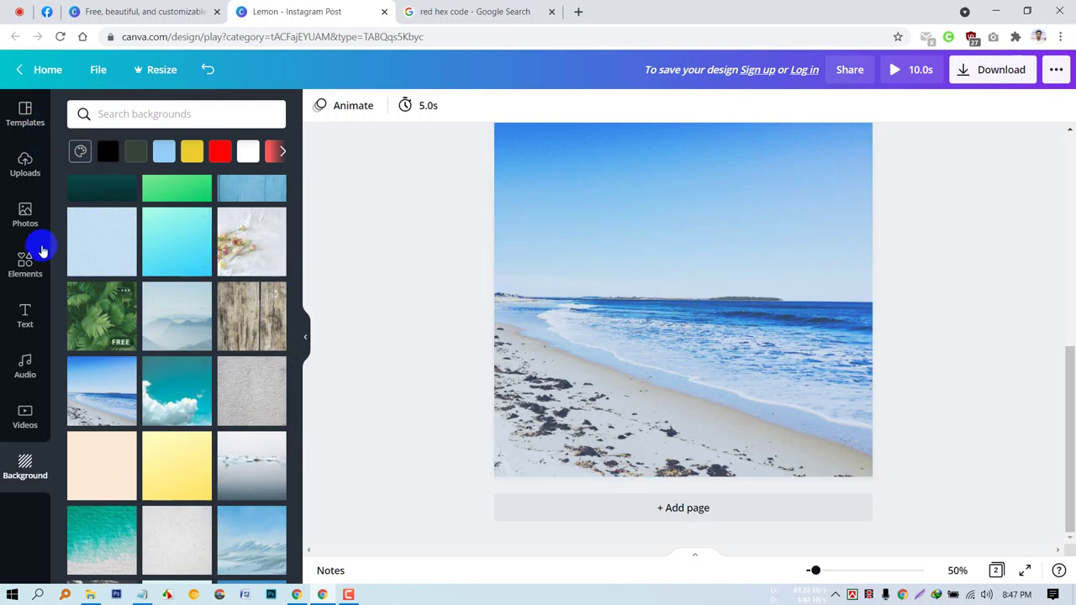
{"action": "left_click", "coordinate": [34, 220]}
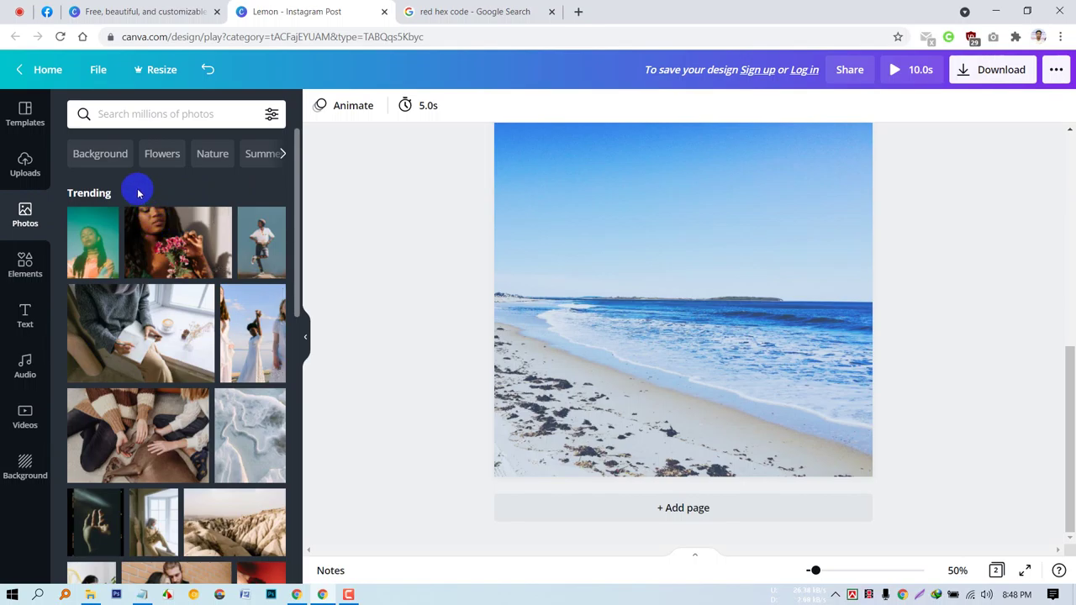
Step: Search photos for 'rose' and add the red roses cluster over the beach background
{"action": "left_click", "coordinate": [126, 116]}
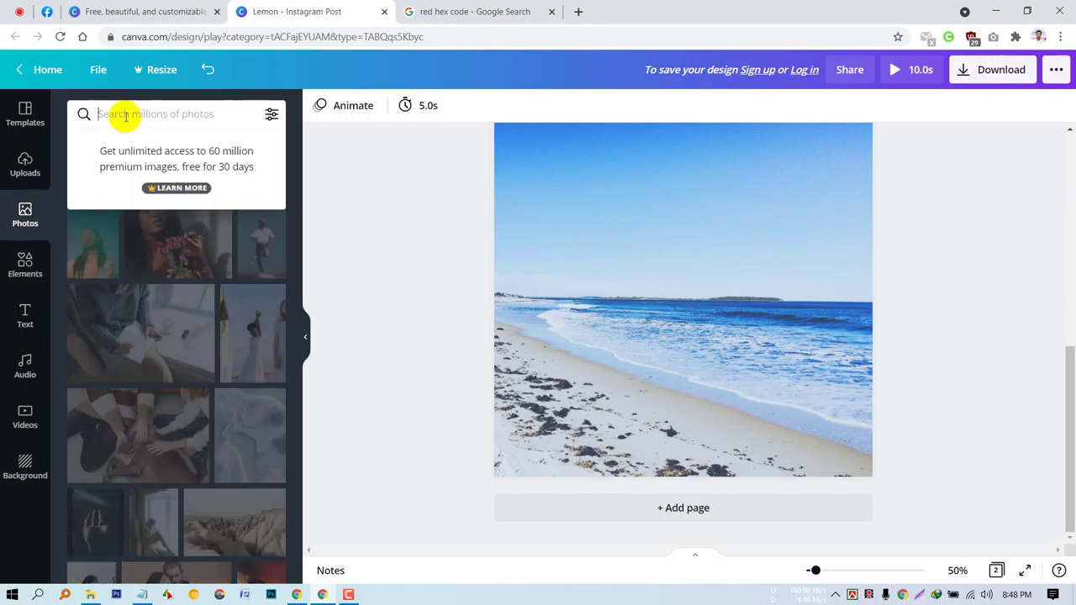
{"action": "type", "text": "rose"}
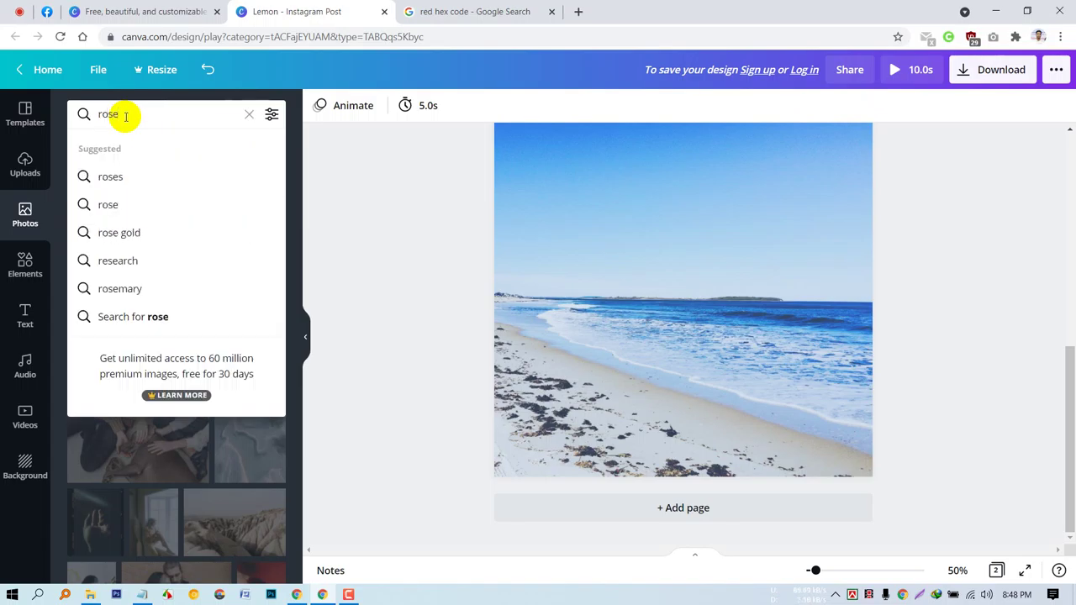
{"action": "key", "text": "Return"}
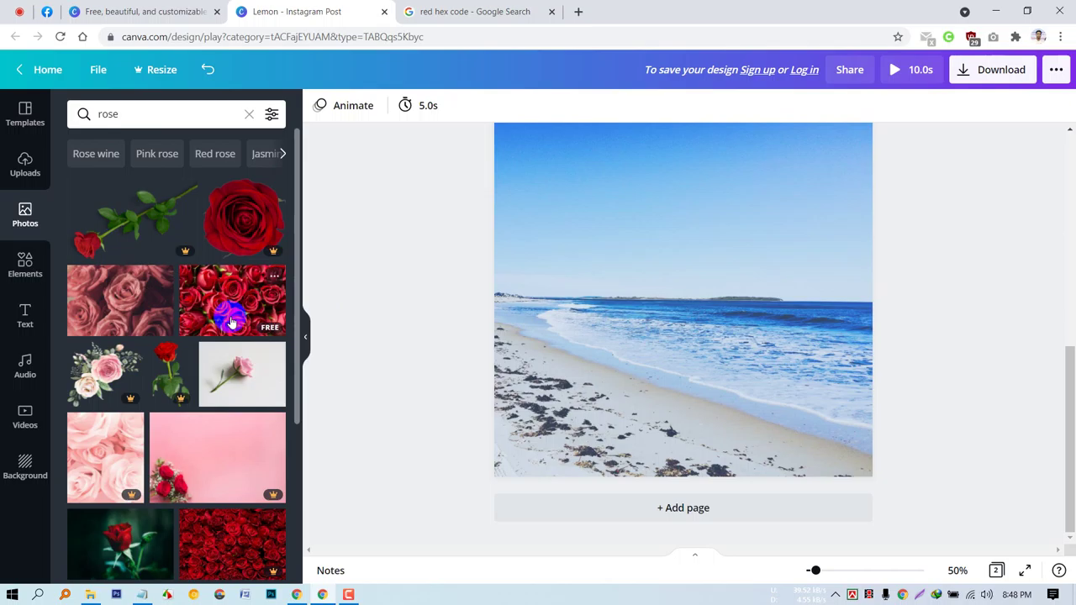
{"action": "scroll", "coordinate": [252, 328], "scroll_direction": "down", "scroll_amount": 3}
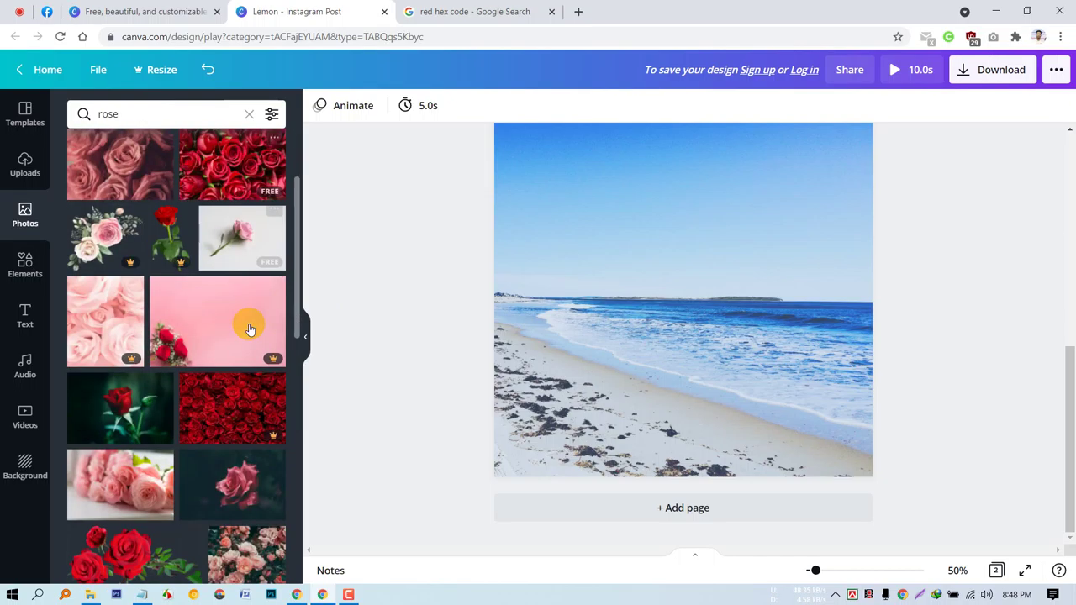
{"action": "scroll", "coordinate": [210, 370], "scroll_direction": "down", "scroll_amount": 2}
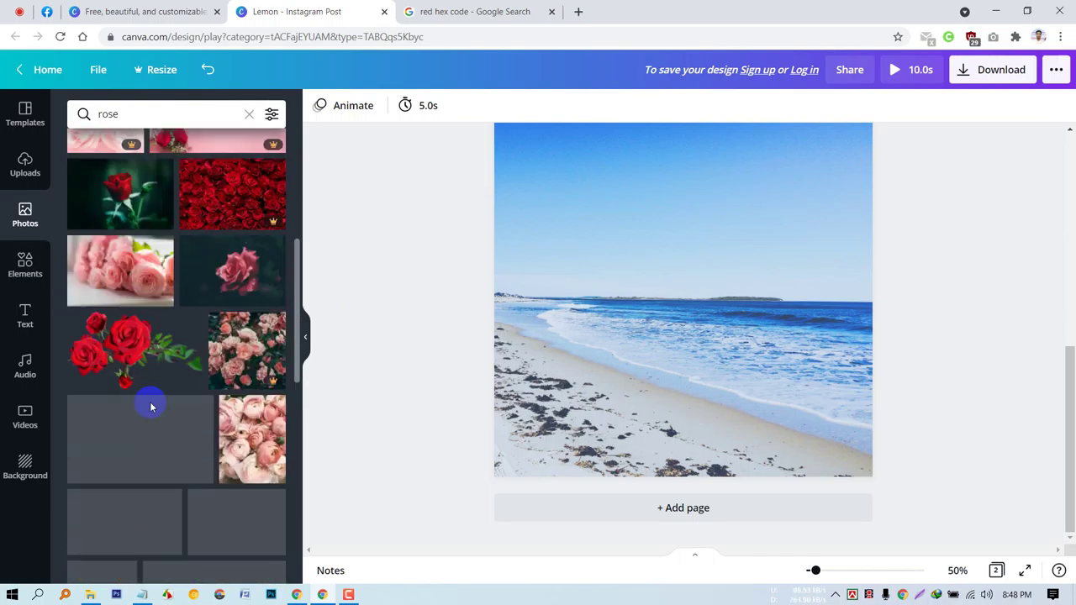
{"action": "left_click", "coordinate": [135, 358]}
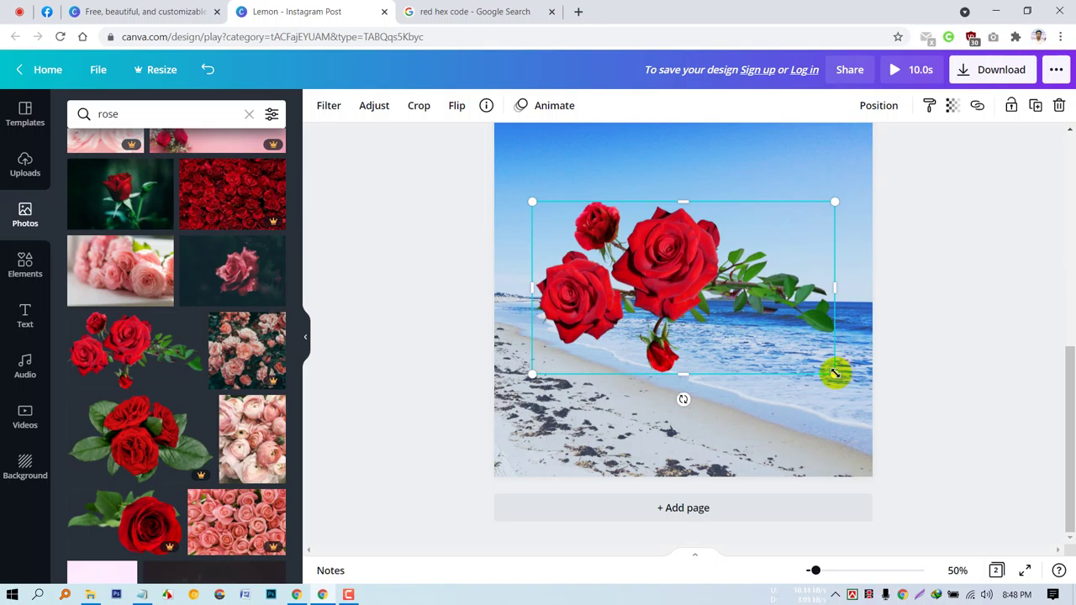
Step: Shrink the red roses image and move it up into the sky at the top centre
{"action": "left_click_drag", "start_coordinate": [830, 370], "coordinate": [804, 347]}
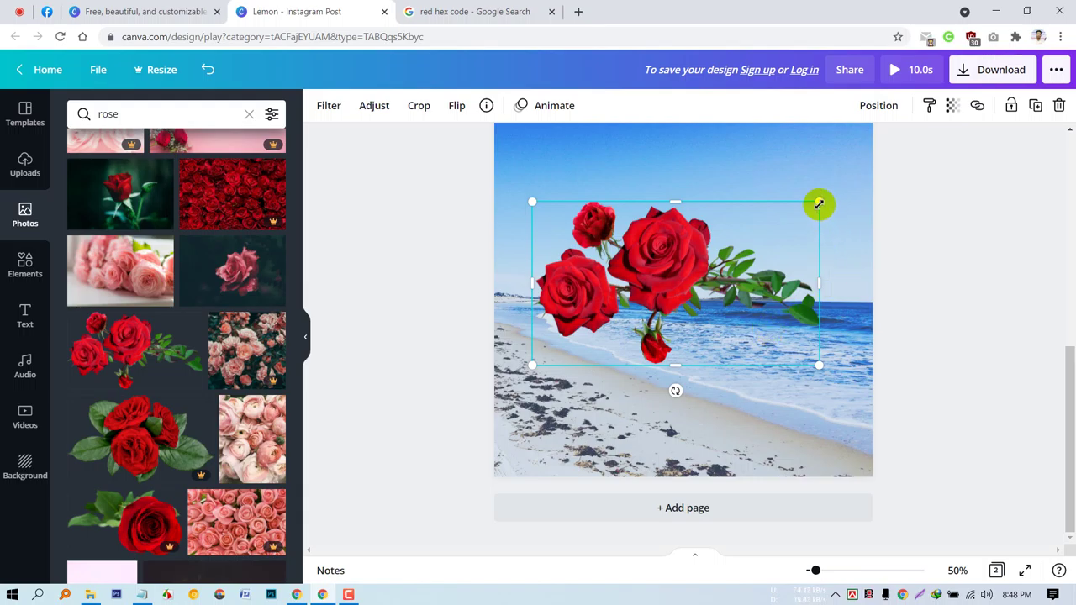
{"action": "left_click_drag", "start_coordinate": [777, 244], "coordinate": [720, 257]}
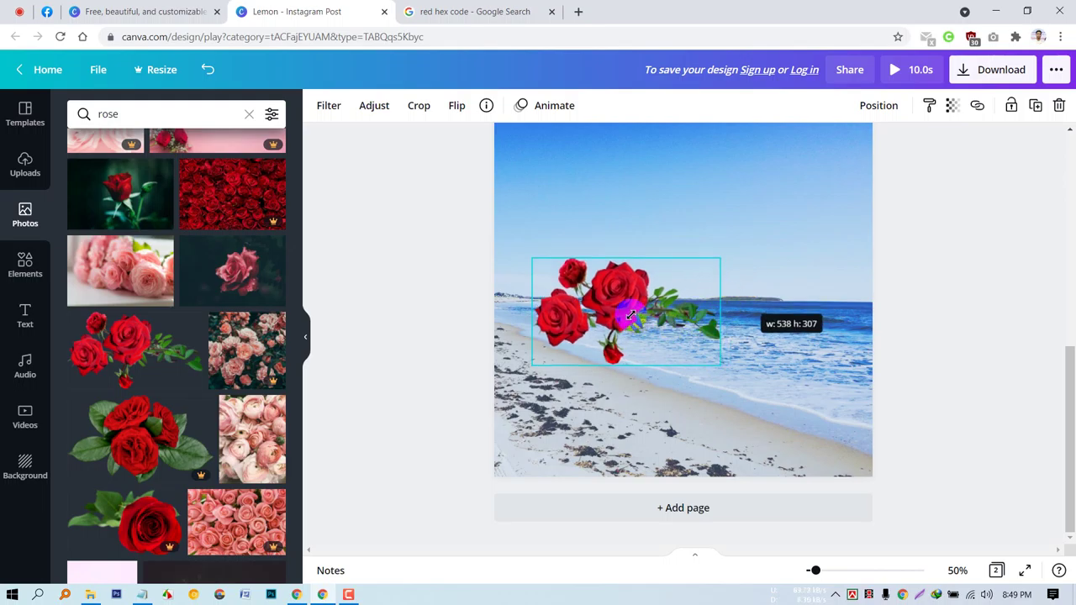
{"action": "left_click_drag", "start_coordinate": [630, 315], "coordinate": [680, 217]}
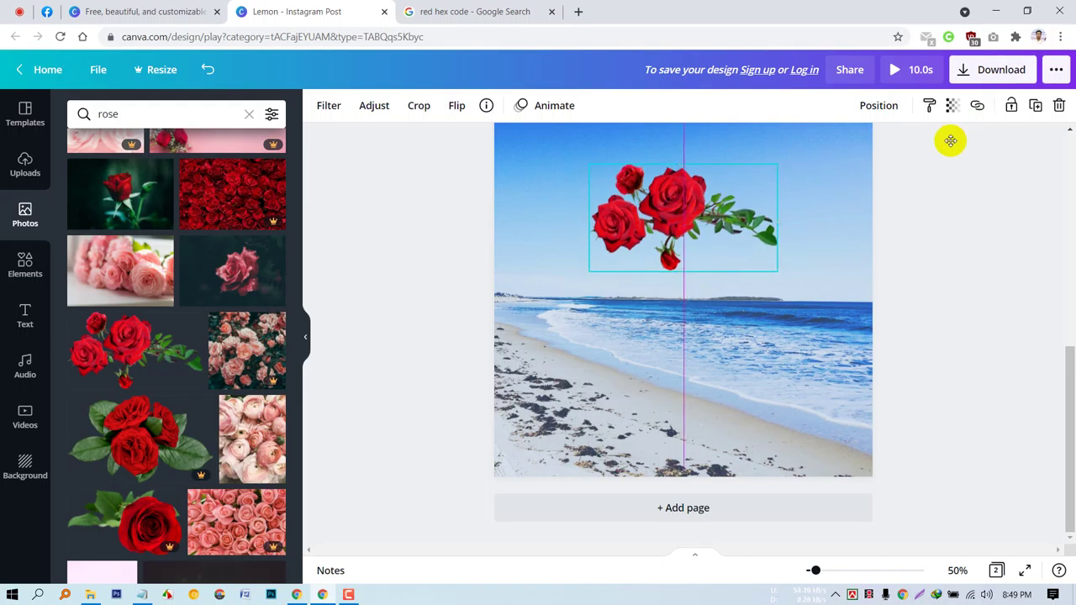
{"action": "left_click", "coordinate": [383, 307]}
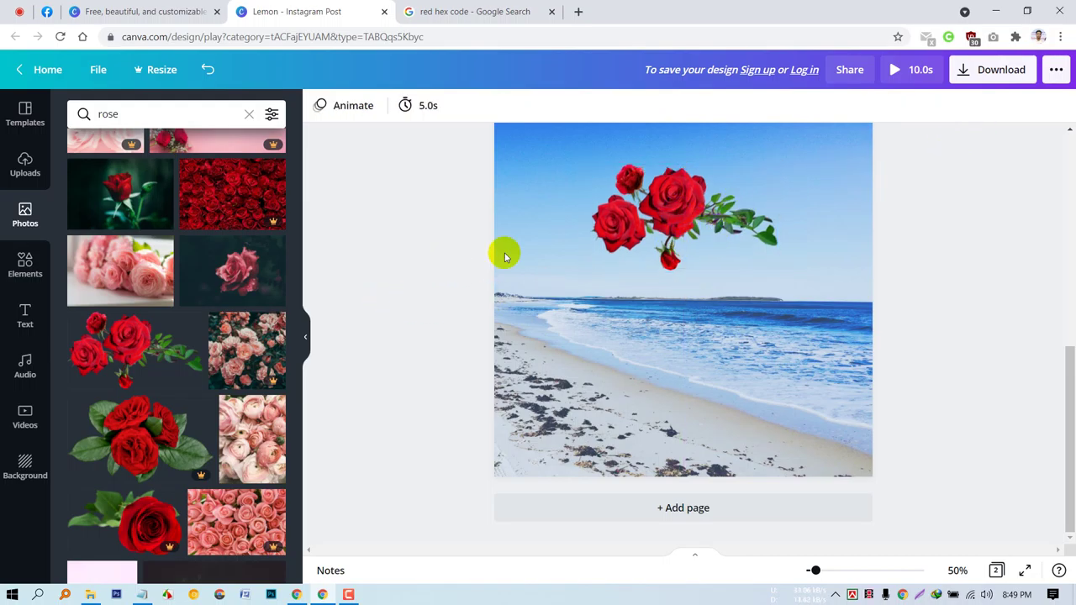
{"action": "left_click", "coordinate": [215, 219]}
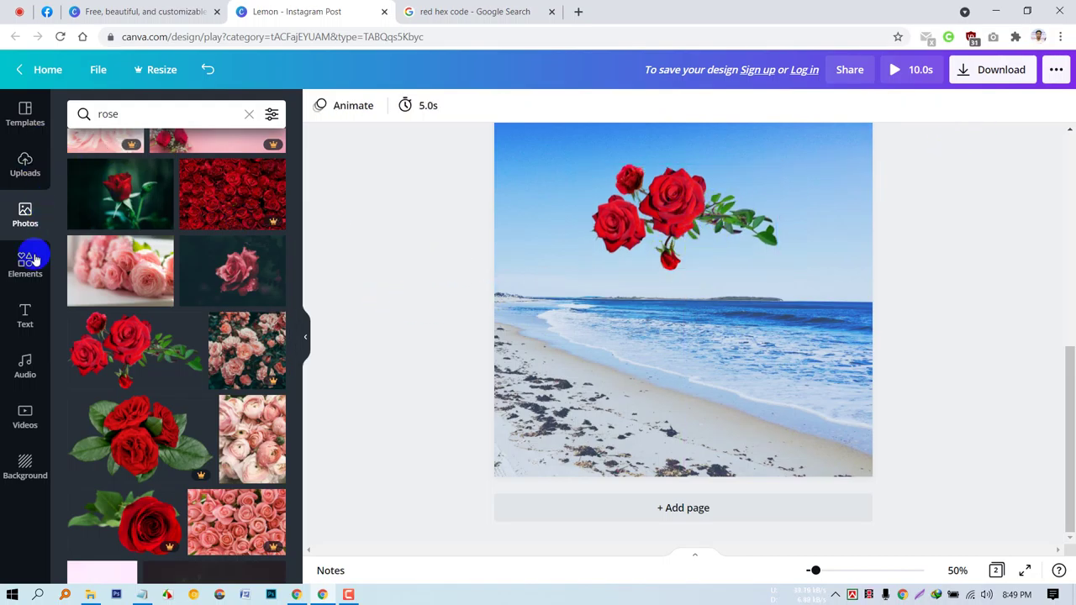
Step: Add a heading from the Text panel and replace its placeholder with 'Red Rose'
{"action": "left_click", "coordinate": [26, 318]}
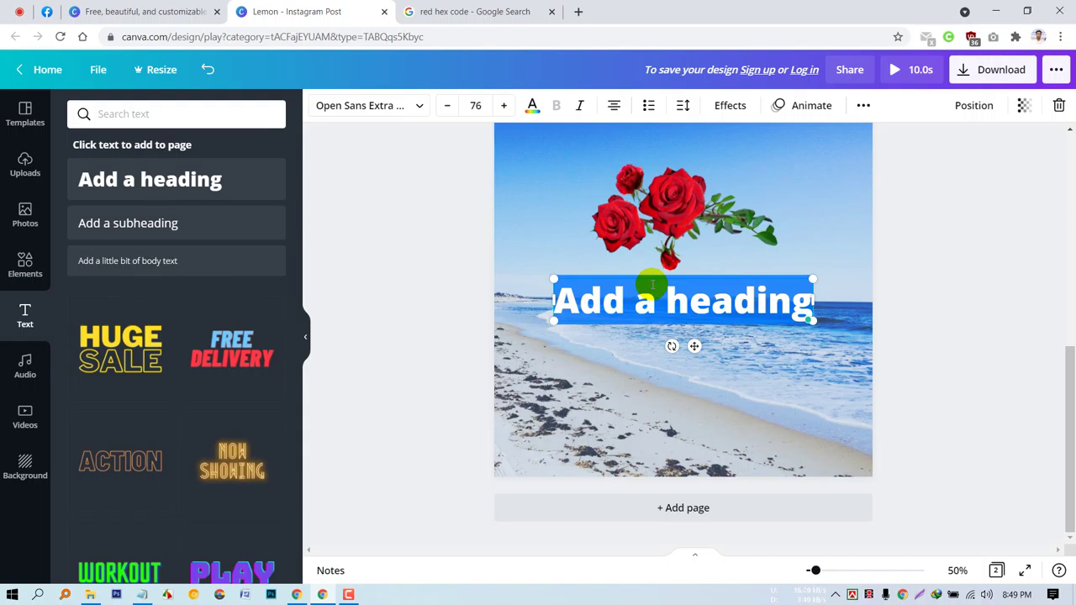
{"action": "type", "text": "Red"}
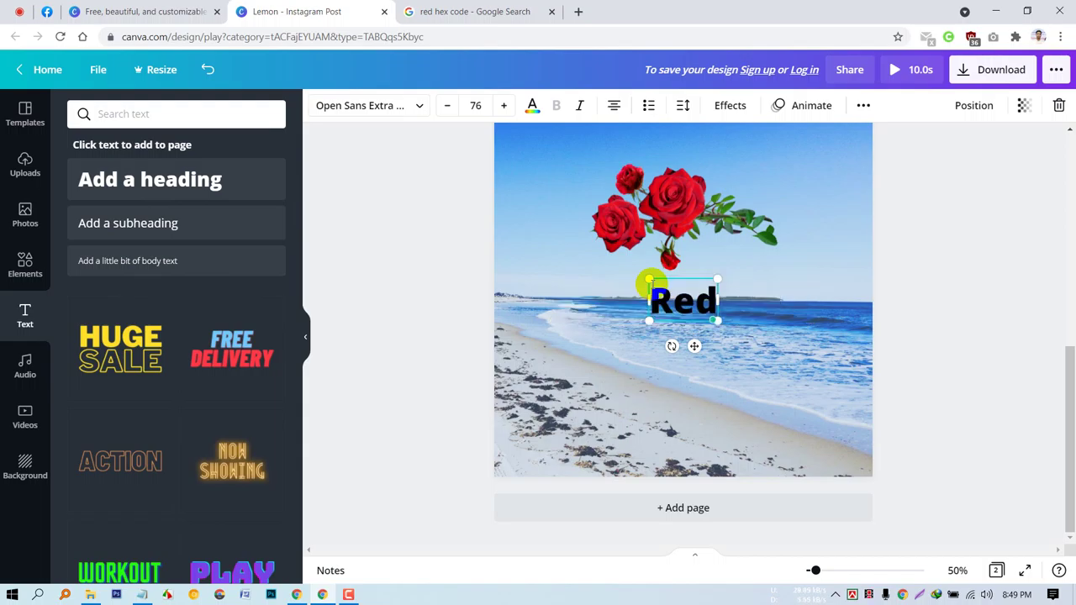
{"action": "type", "text": " Rose"}
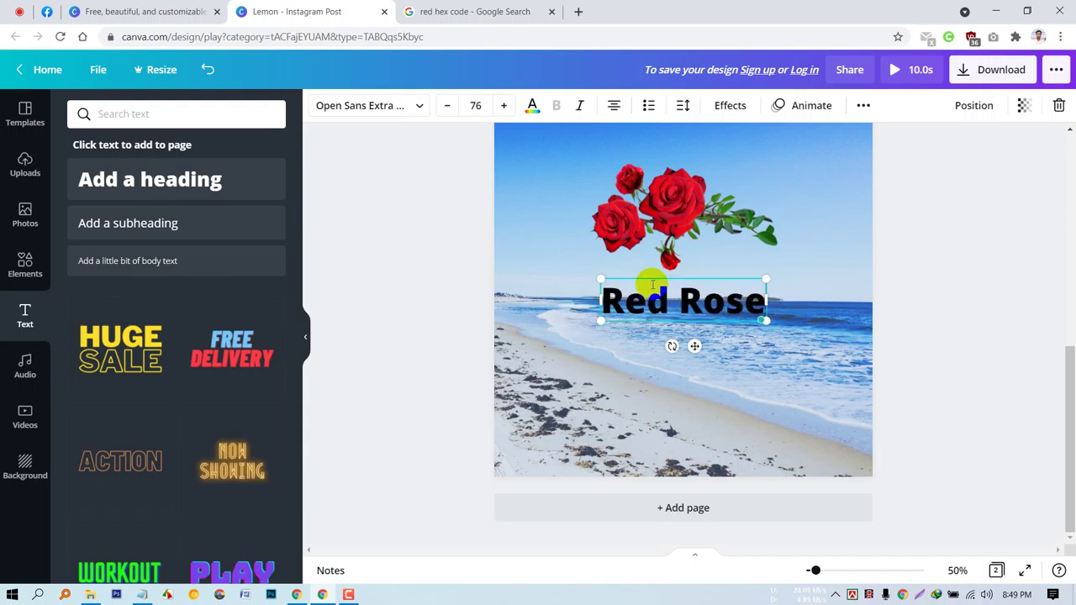
{"action": "left_click_drag", "start_coordinate": [651, 283], "coordinate": [761, 301]}
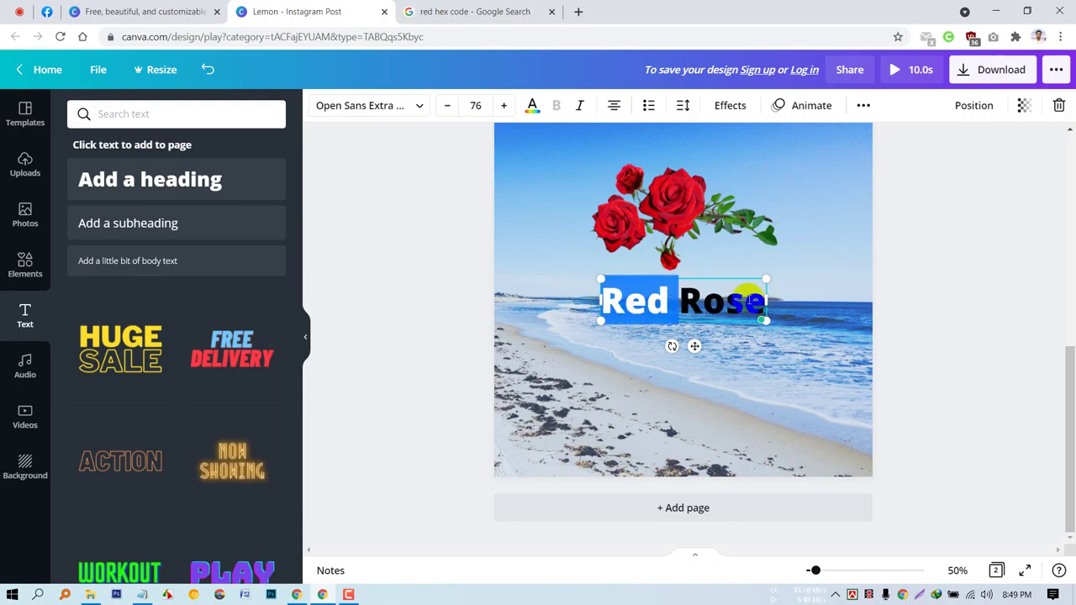
Step: Colour the whole 'Red Rose' heading red, move it onto the roses and enlarge it to 96.7
{"action": "left_click", "coordinate": [720, 303]}
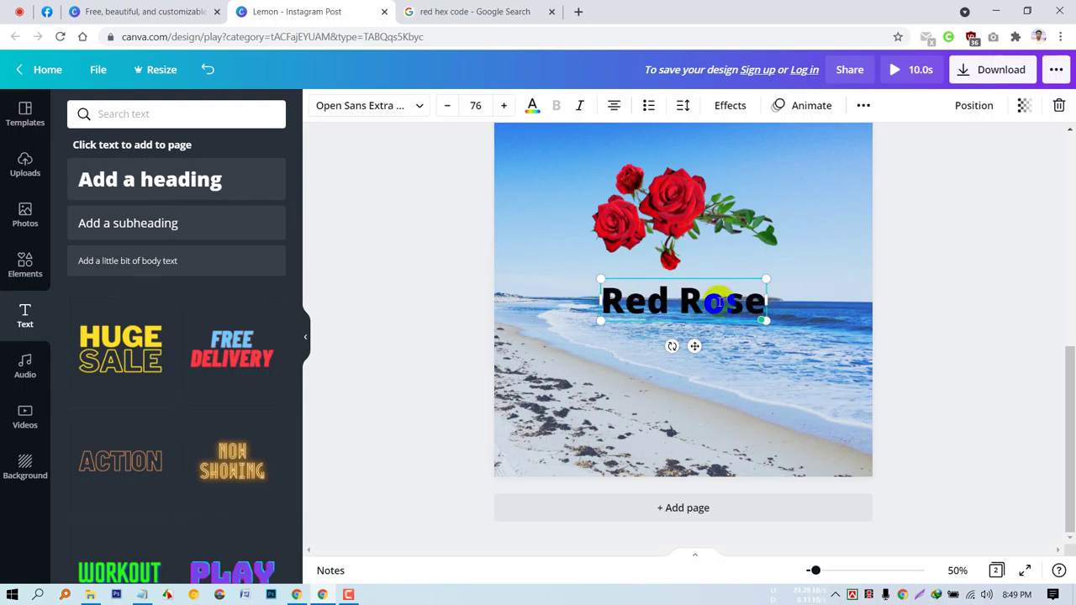
{"action": "key", "text": "ctrl+a"}
{"action": "left_click", "coordinate": [533, 107]}
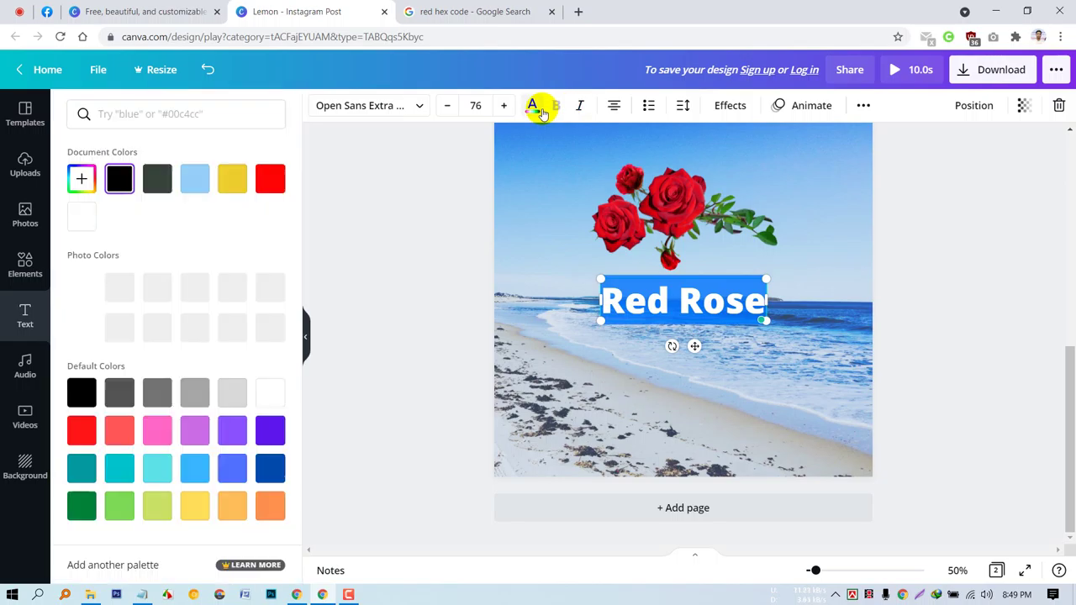
{"action": "left_click", "coordinate": [270, 178]}
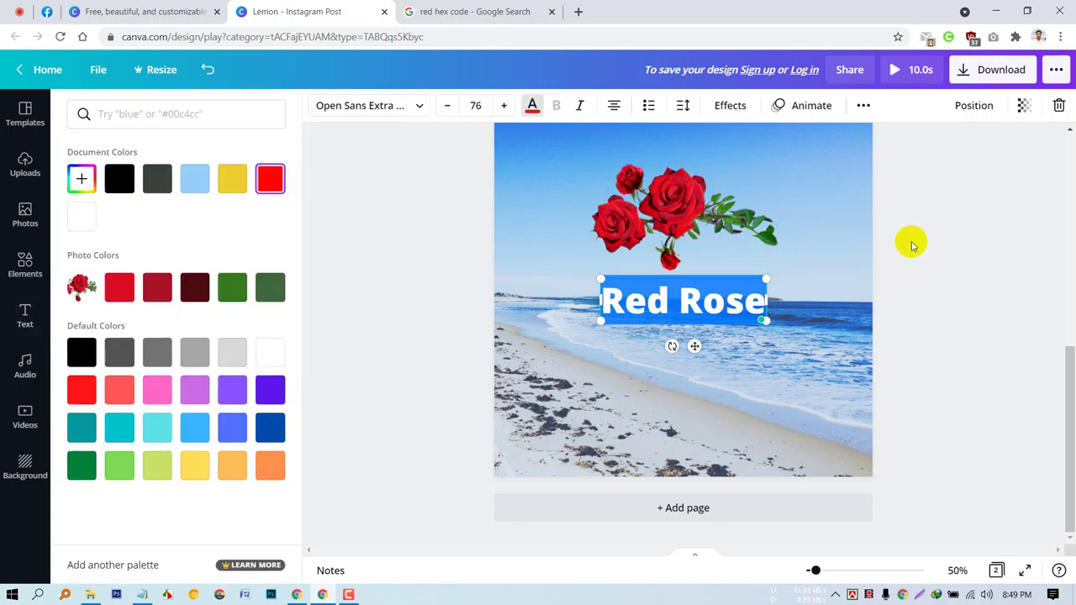
{"action": "key", "text": "Escape"}
{"action": "key", "text": "Escape"}
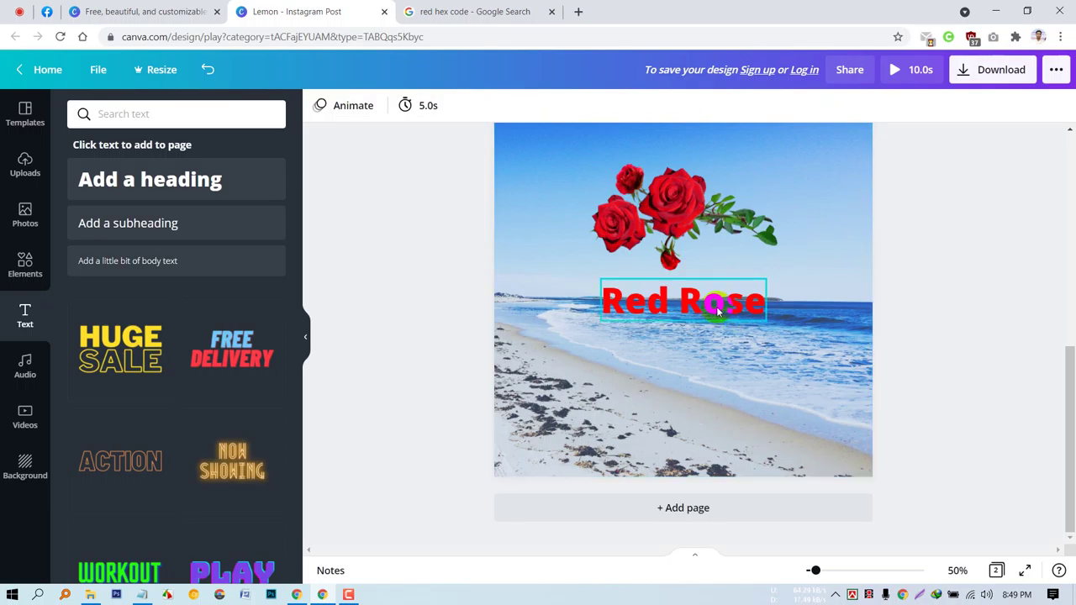
{"action": "left_click_drag", "start_coordinate": [717, 311], "coordinate": [703, 216]}
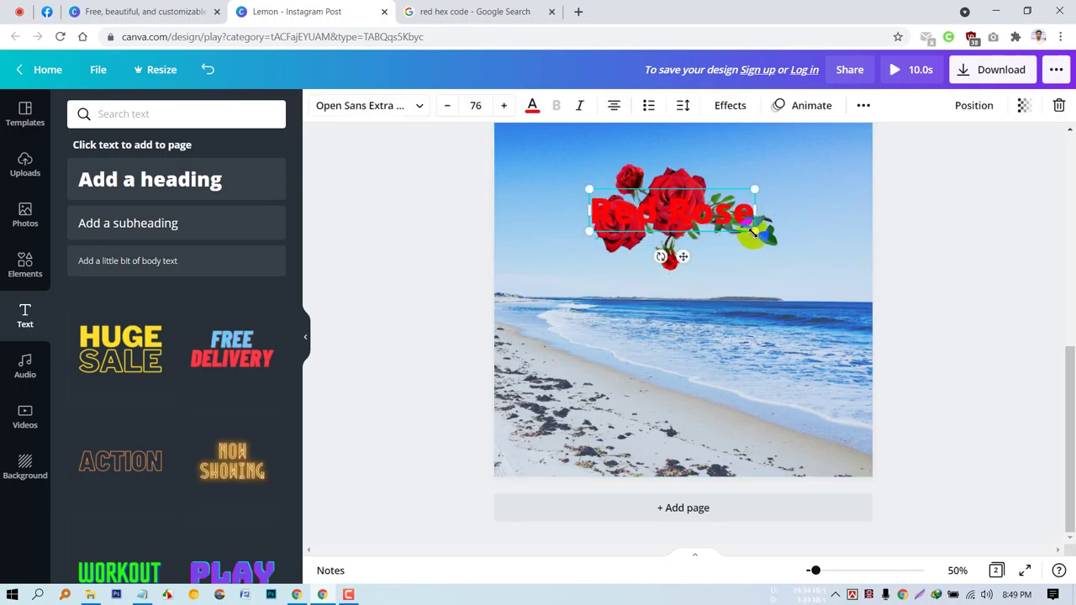
{"action": "left_click_drag", "start_coordinate": [762, 237], "coordinate": [743, 221]}
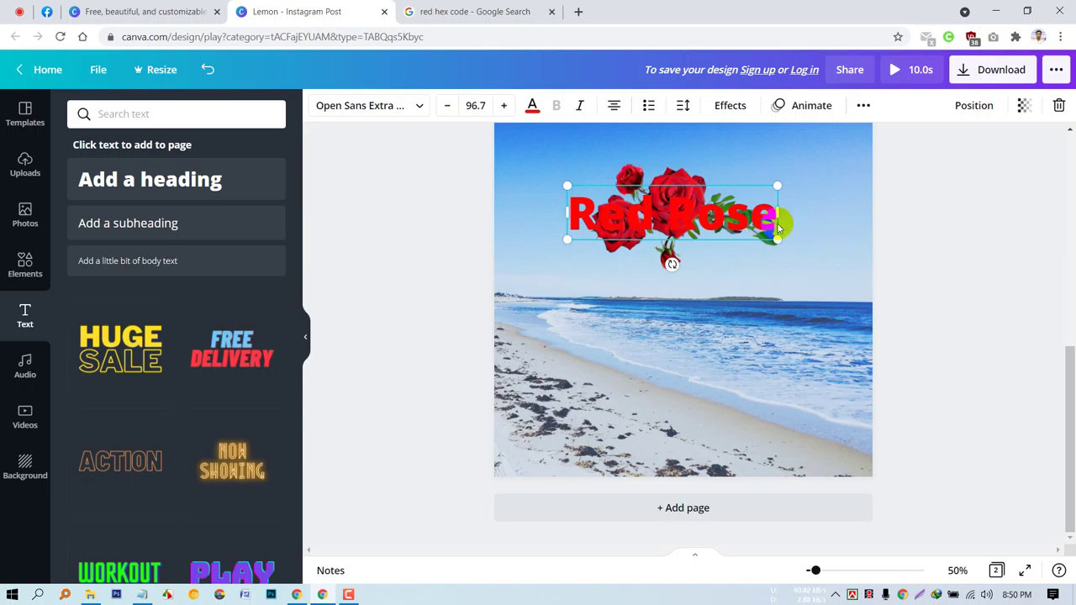
Step: Bring the heading in front of the roses and try the top, middle, bottom, left, centre and right page alignments
{"action": "left_click", "coordinate": [975, 106]}
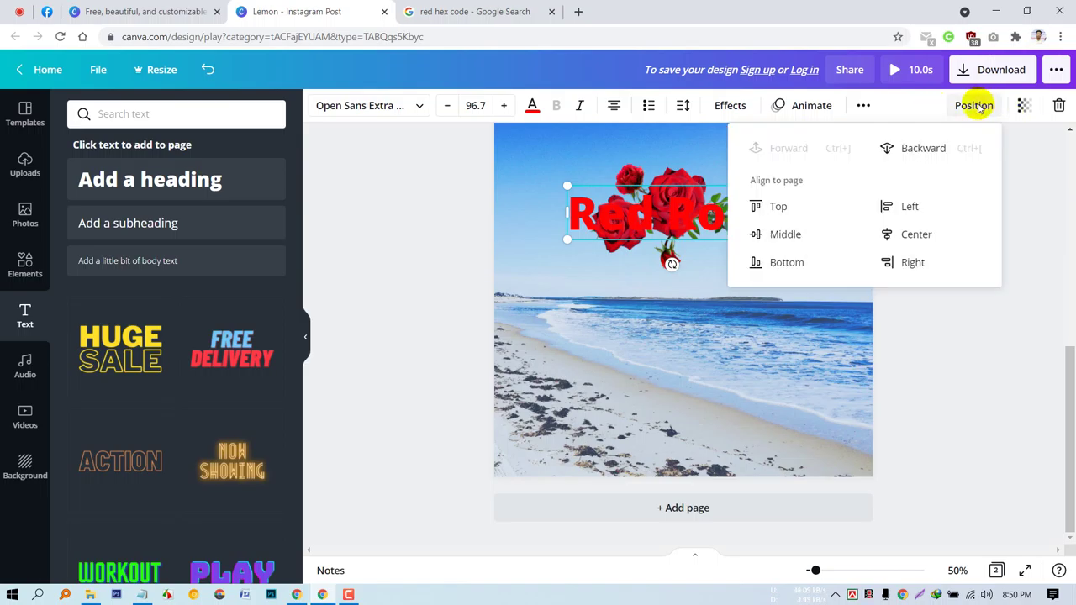
{"action": "left_click", "coordinate": [928, 157]}
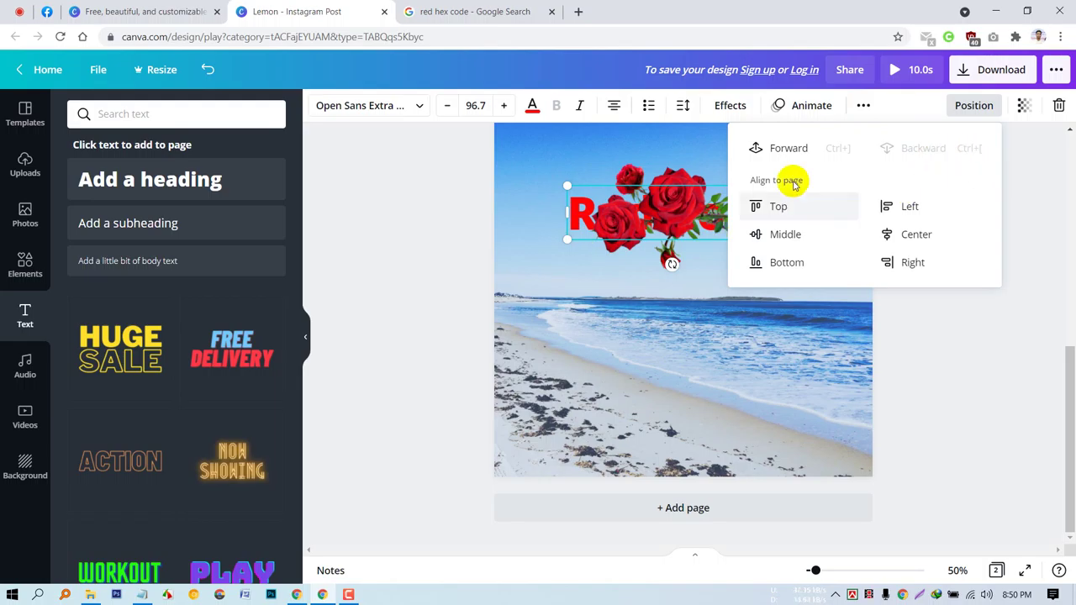
{"action": "left_click", "coordinate": [786, 148]}
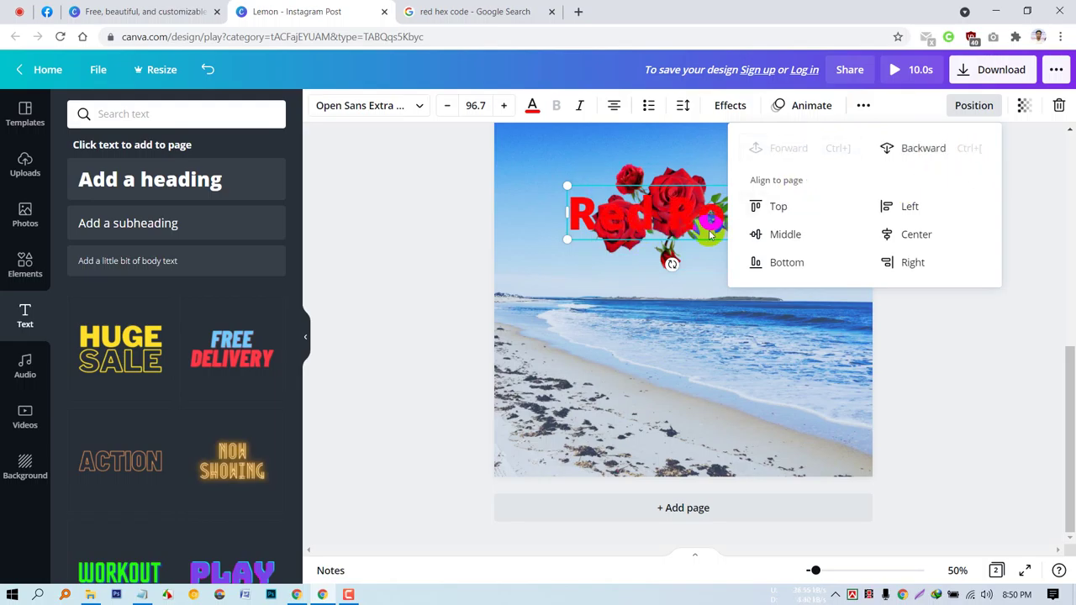
{"action": "left_click", "coordinate": [780, 210]}
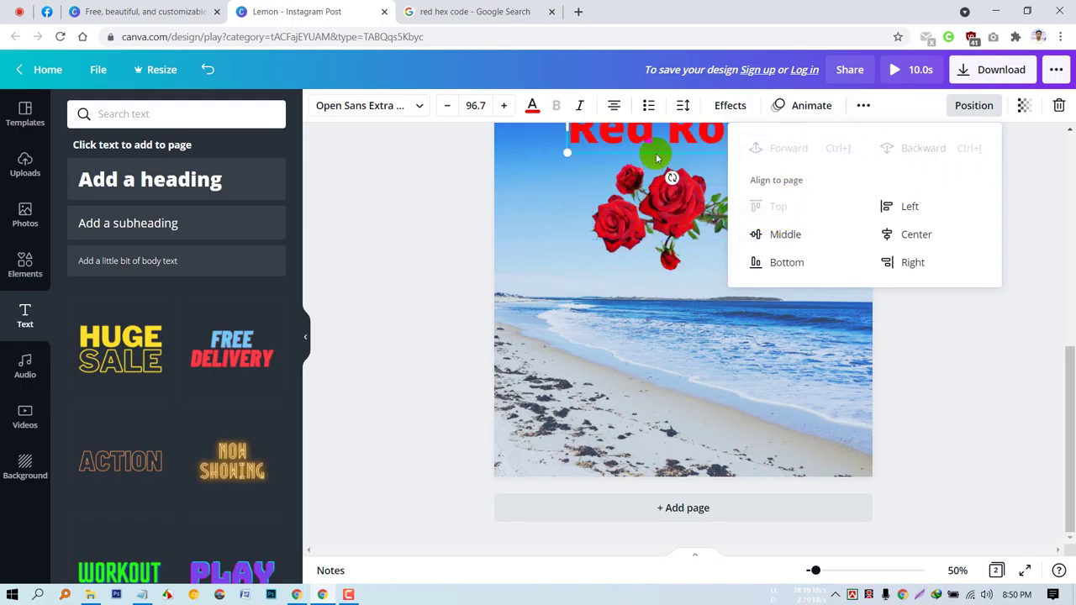
{"action": "scroll", "coordinate": [639, 315], "scroll_direction": "up", "scroll_amount": 3}
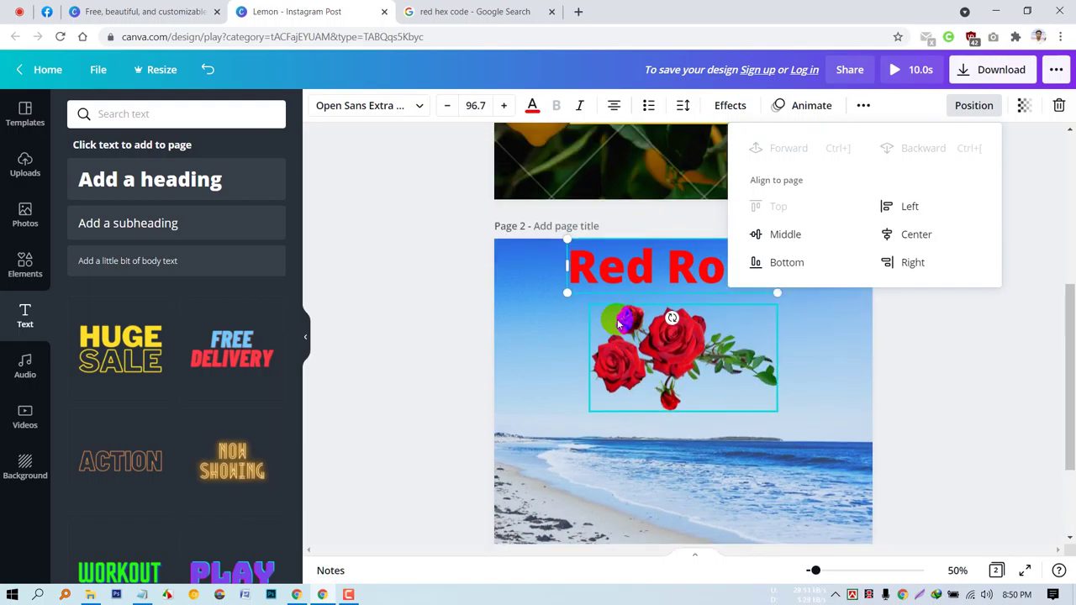
{"action": "scroll", "coordinate": [622, 322], "scroll_direction": "down", "scroll_amount": 1}
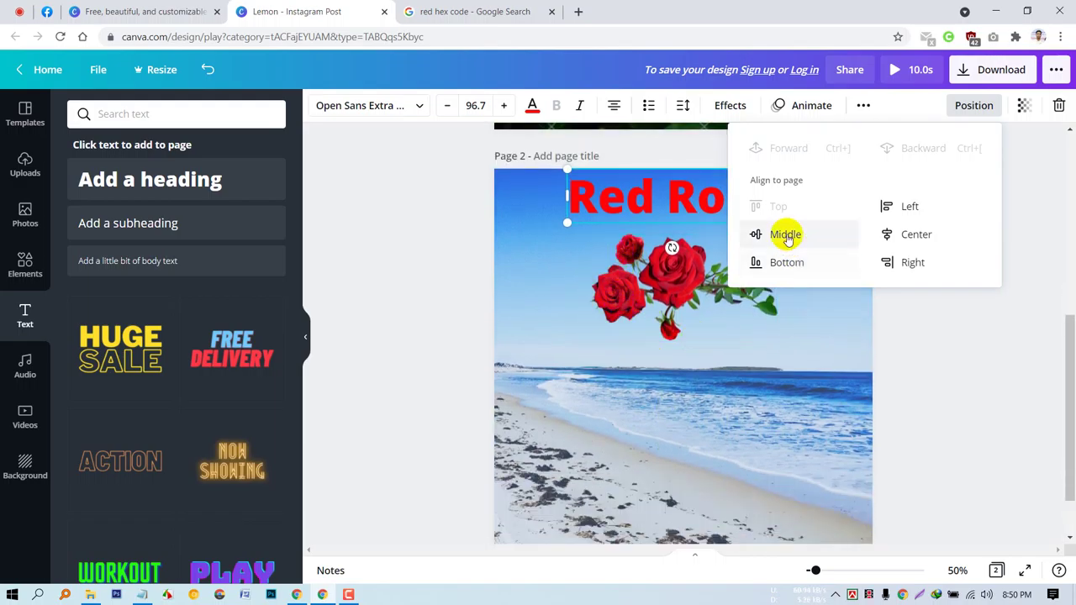
{"action": "left_click", "coordinate": [783, 234]}
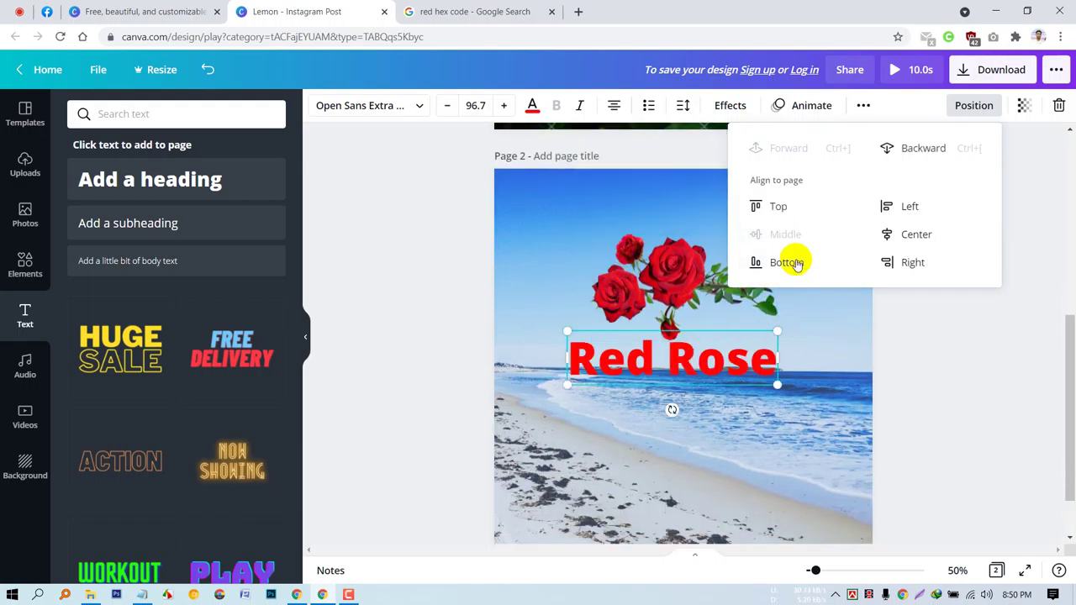
{"action": "left_click", "coordinate": [790, 262]}
{"action": "left_click", "coordinate": [915, 234]}
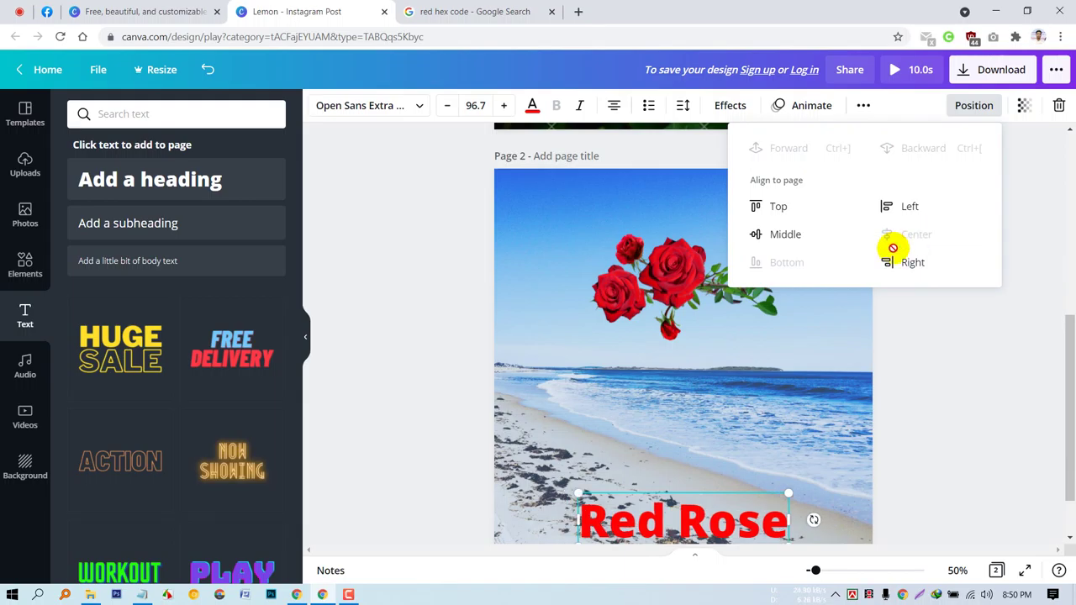
{"action": "left_click", "coordinate": [909, 208]}
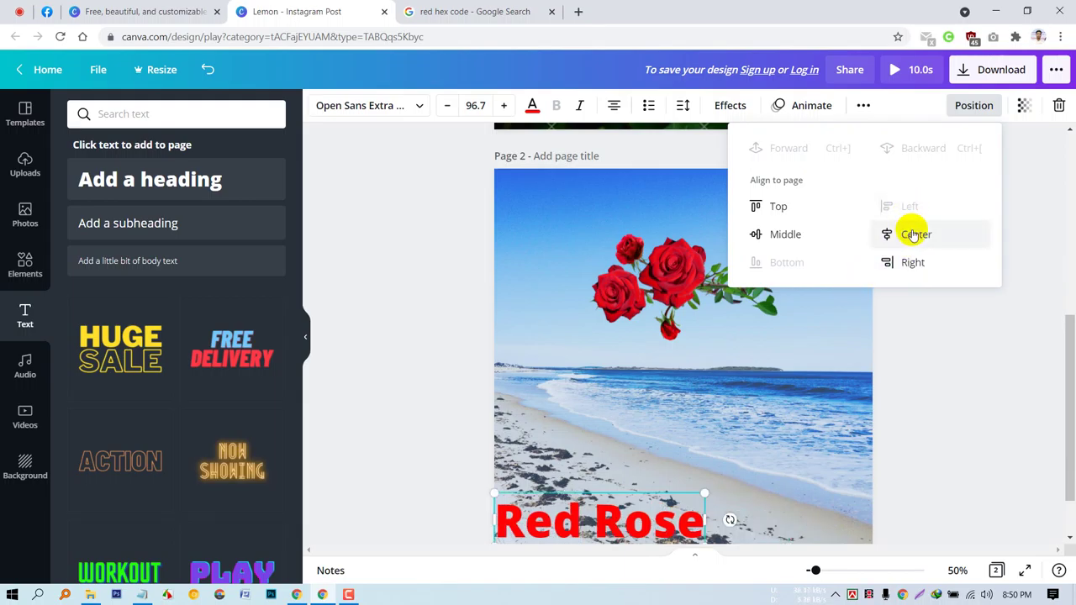
{"action": "left_click", "coordinate": [913, 261]}
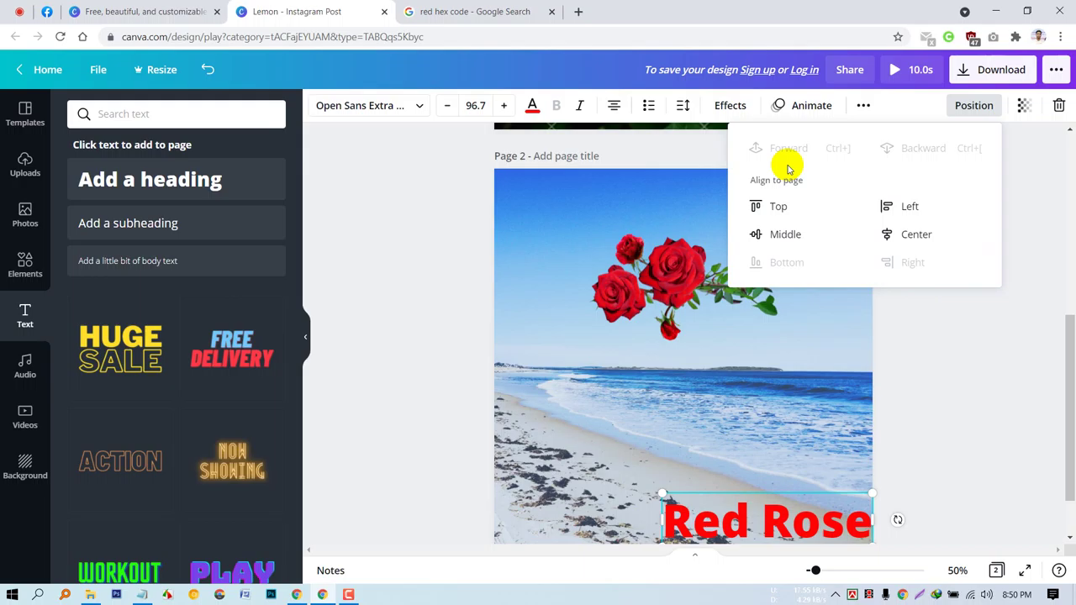
Step: Move the Red Rose heading up to sit just below the roses across the horizon
{"action": "left_click_drag", "start_coordinate": [765, 522], "coordinate": [730, 372]}
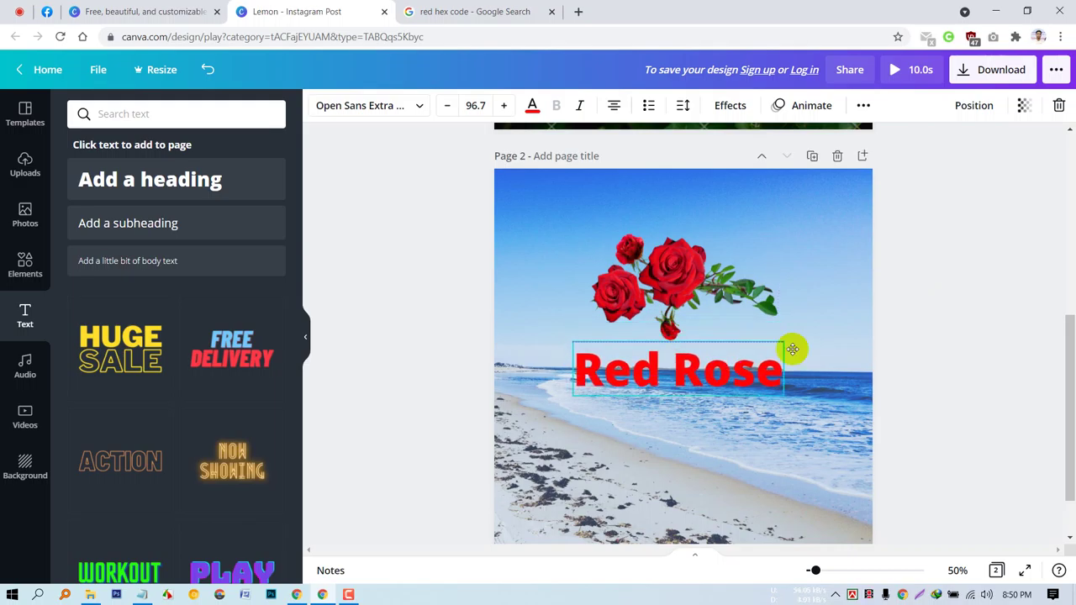
{"action": "left_click", "coordinate": [920, 306]}
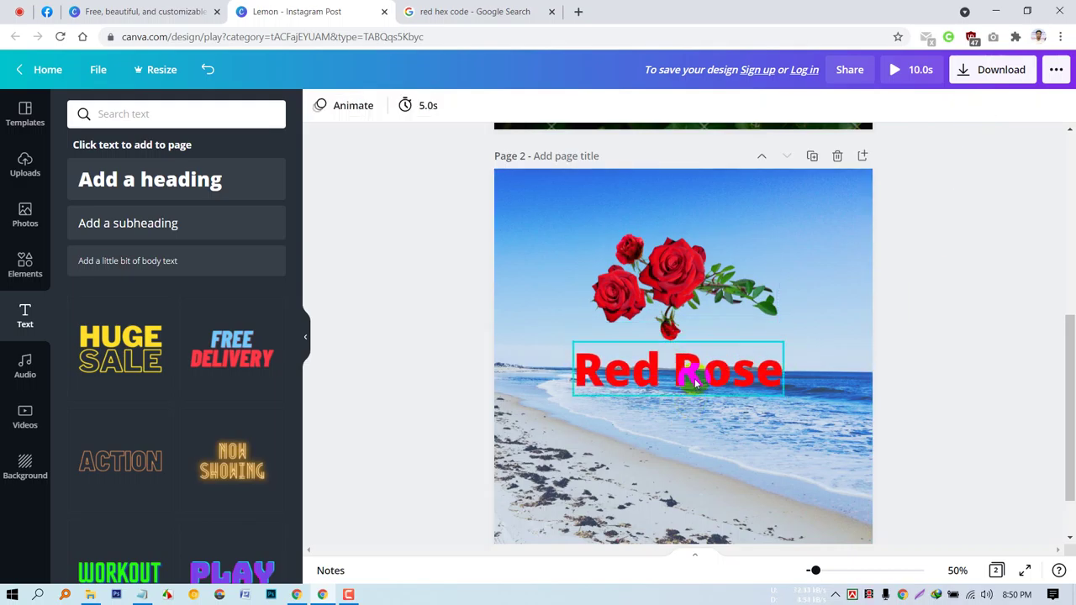
{"action": "left_click", "coordinate": [694, 383]}
{"action": "left_click", "coordinate": [976, 106]}
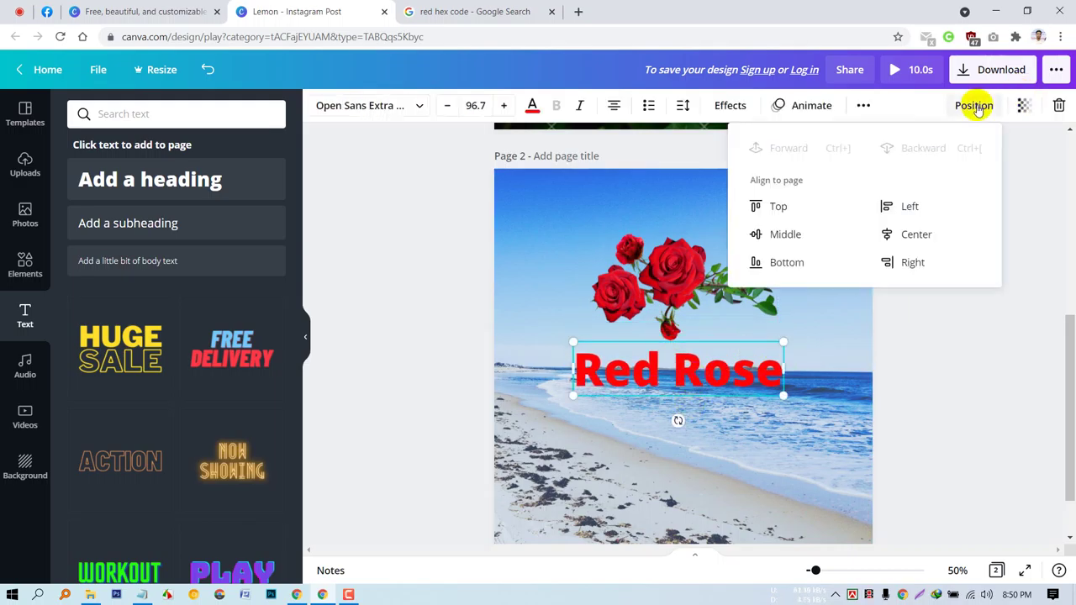
Step: Set the Red Rose heading's transparency to 68
{"action": "left_click", "coordinate": [976, 107]}
{"action": "left_click", "coordinate": [1022, 106]}
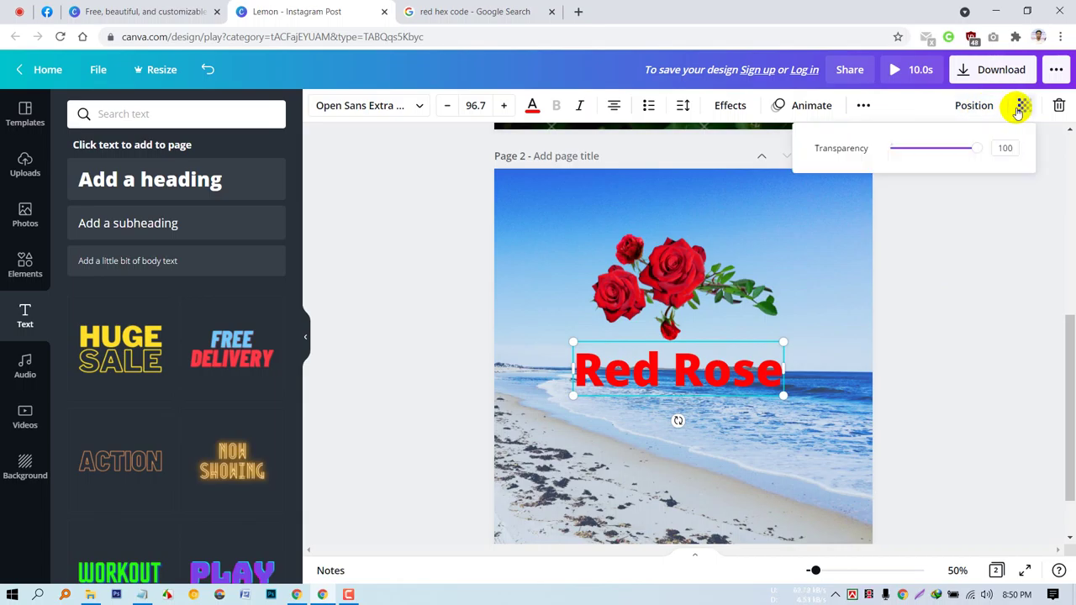
{"action": "left_click_drag", "start_coordinate": [982, 149], "coordinate": [949, 148]}
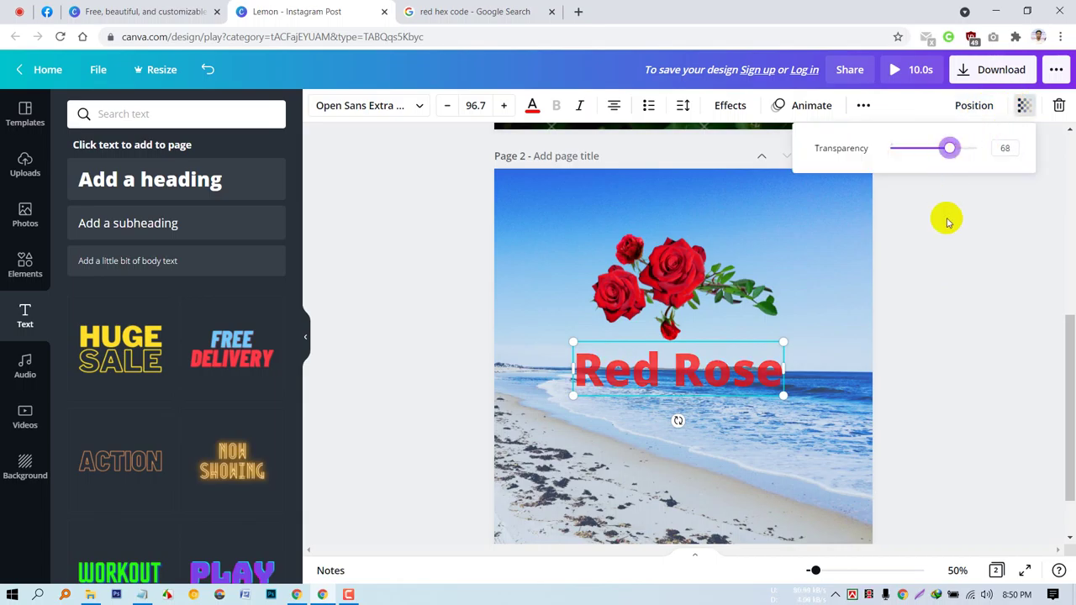
{"action": "left_click", "coordinate": [1051, 118]}
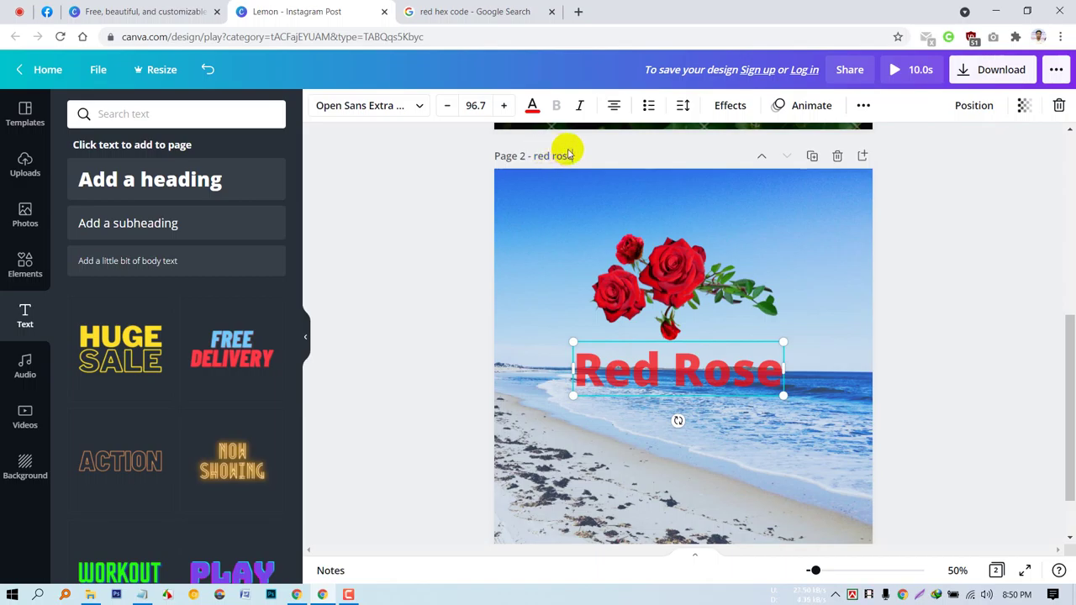
{"action": "left_click", "coordinate": [925, 248]}
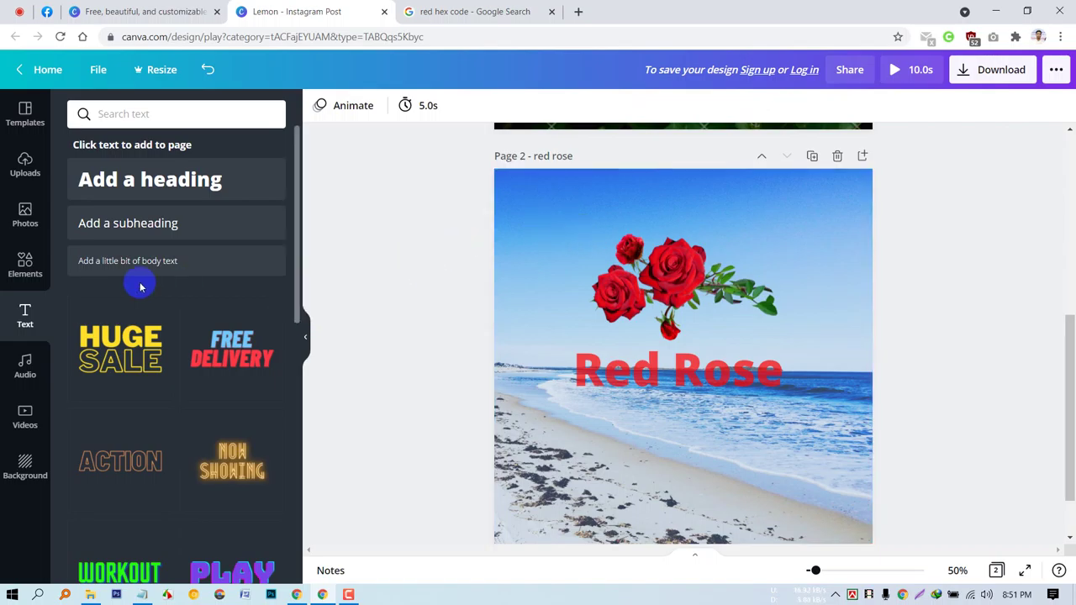
Step: Scroll the Elements library to Frames, page through its designs and show all frames
{"action": "left_click", "coordinate": [32, 269]}
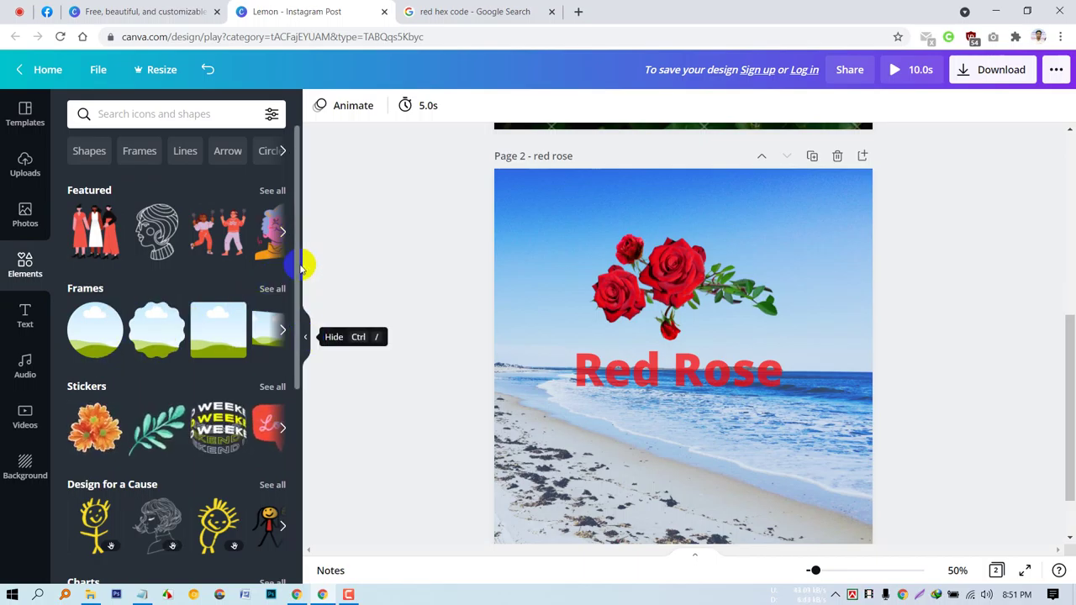
{"action": "scroll", "coordinate": [291, 193], "scroll_direction": "down", "scroll_amount": 2}
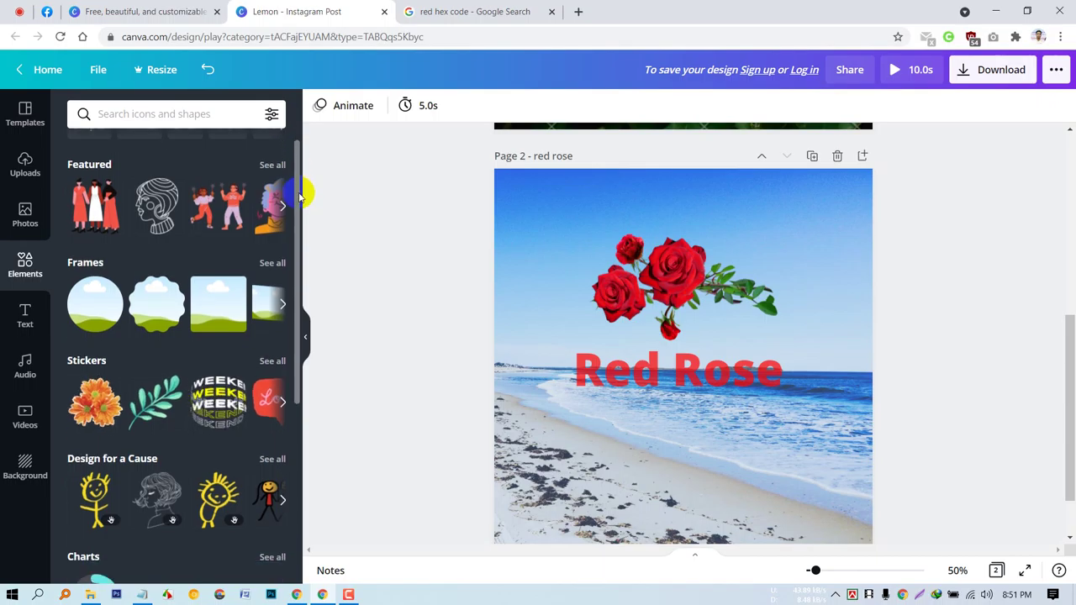
{"action": "scroll", "coordinate": [306, 294], "scroll_direction": "down", "scroll_amount": 5}
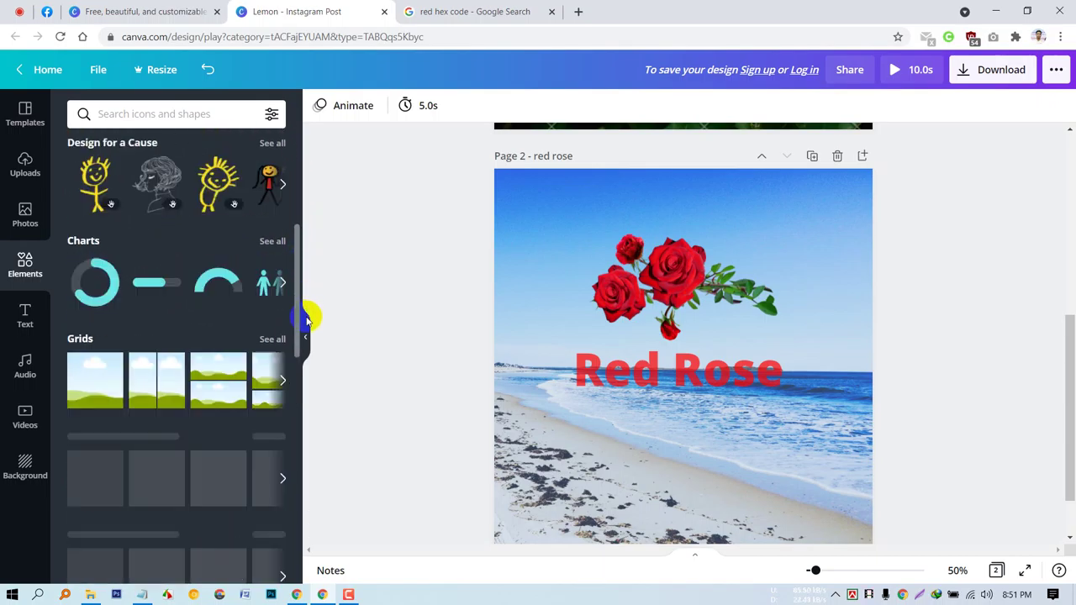
{"action": "scroll", "coordinate": [307, 327], "scroll_direction": "down", "scroll_amount": 1}
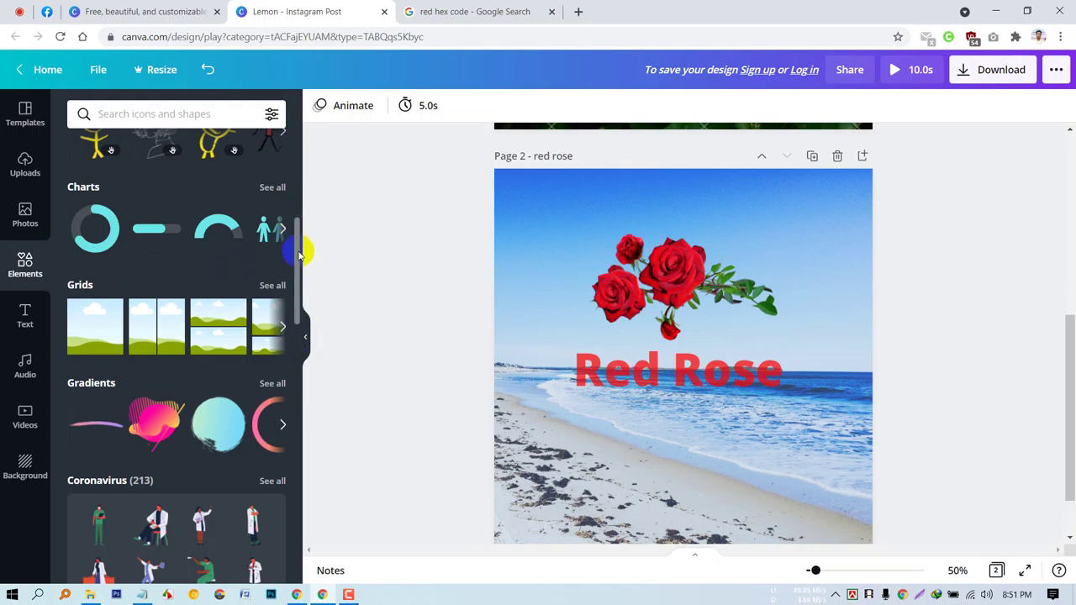
{"action": "left_click_drag", "start_coordinate": [299, 256], "coordinate": [301, 301]}
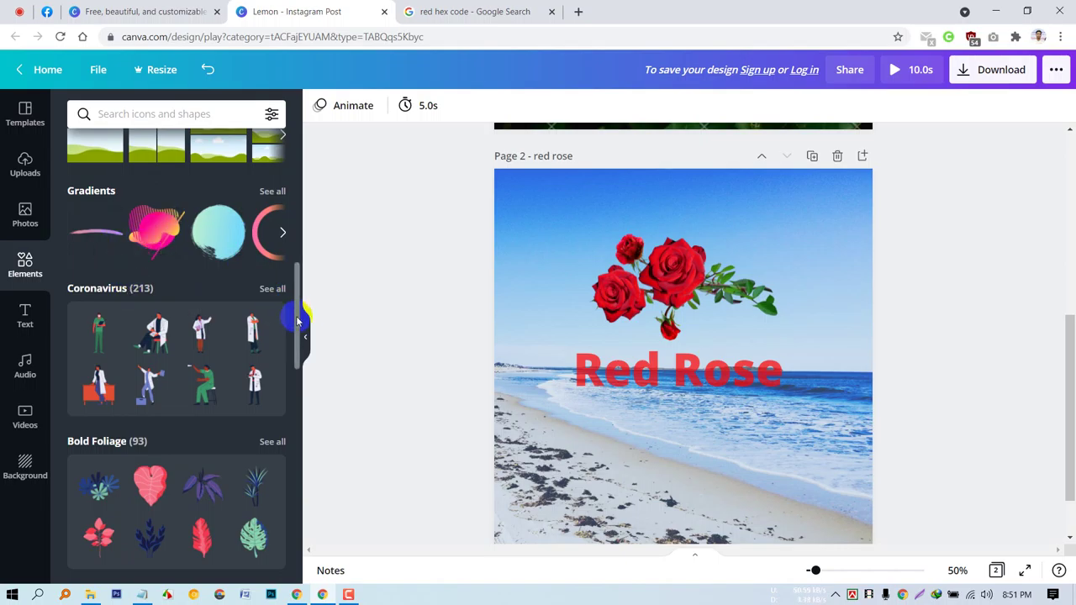
{"action": "left_click_drag", "start_coordinate": [299, 322], "coordinate": [303, 135]}
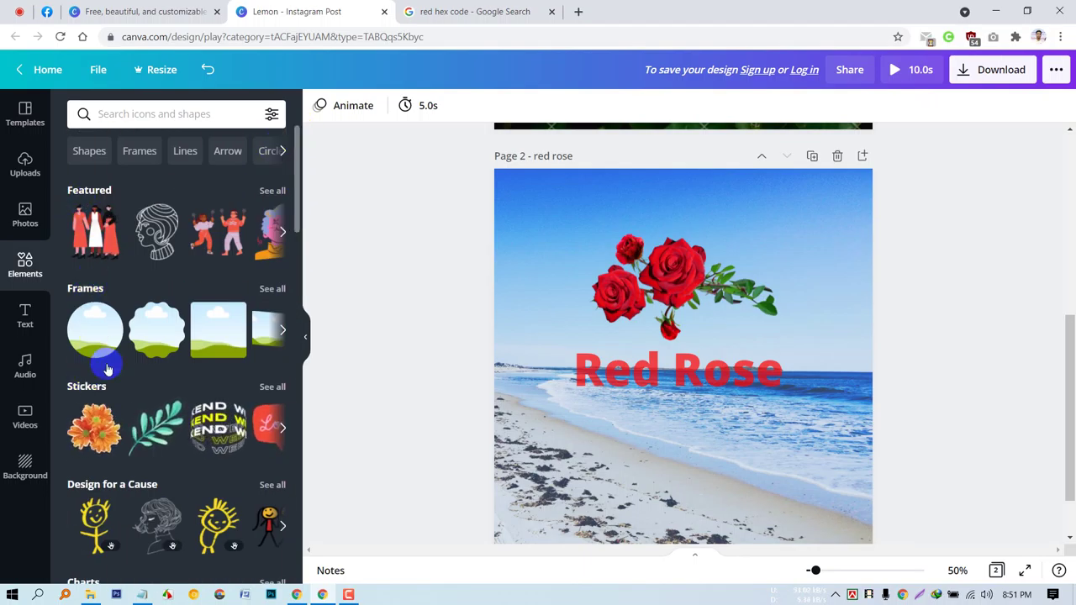
{"action": "left_click", "coordinate": [283, 333]}
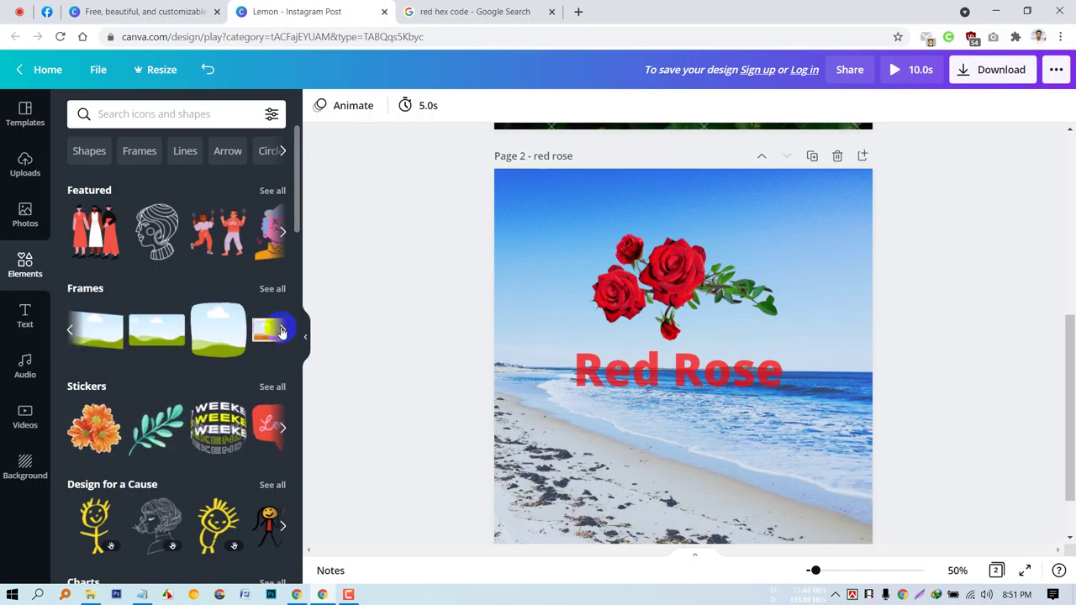
{"action": "left_click", "coordinate": [282, 333]}
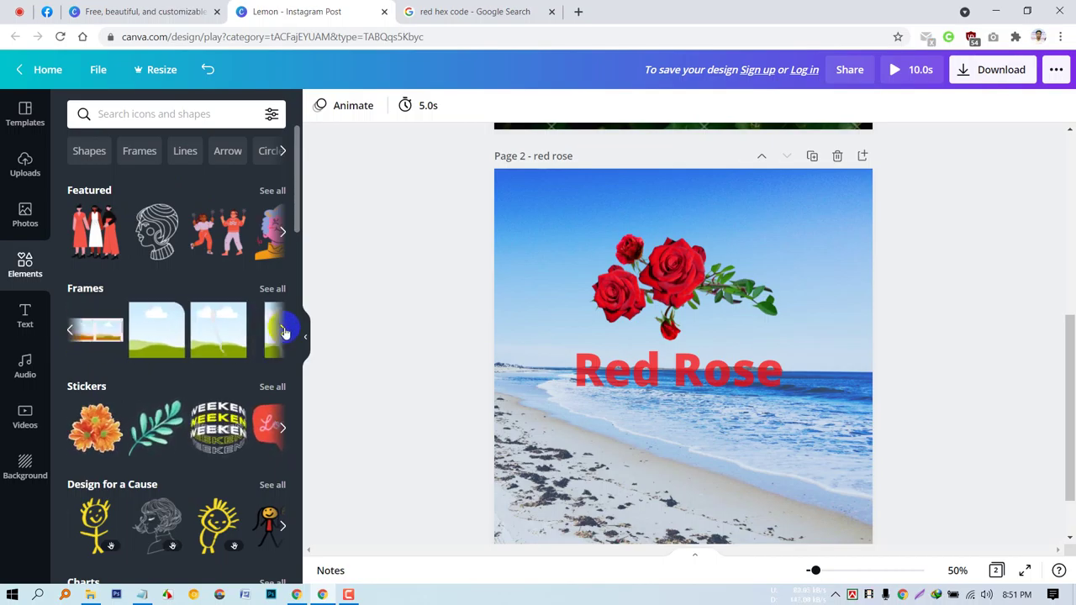
{"action": "left_click", "coordinate": [283, 333]}
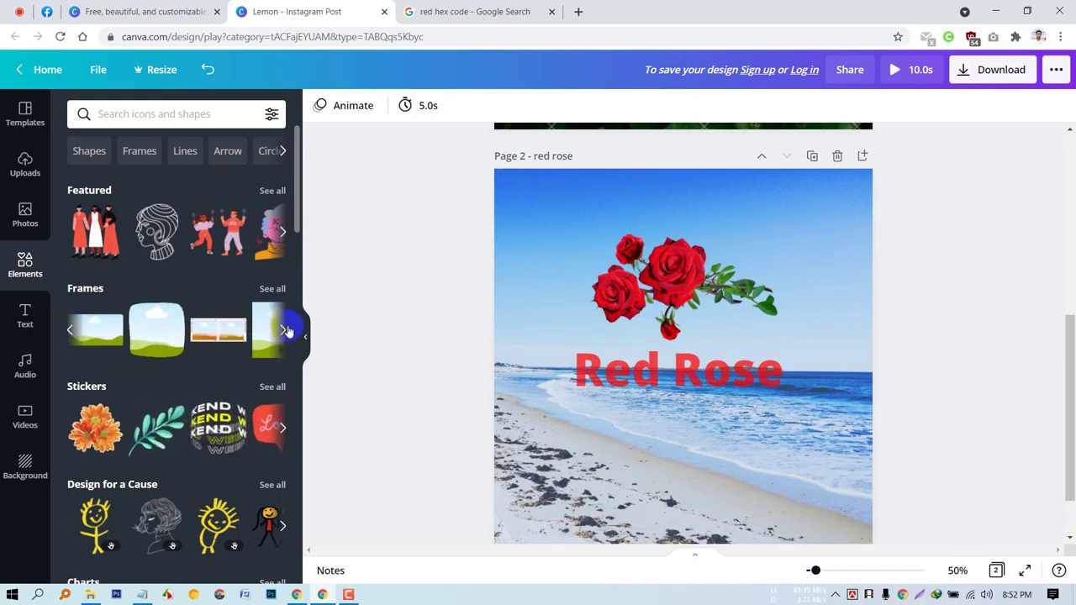
{"action": "left_click", "coordinate": [287, 333]}
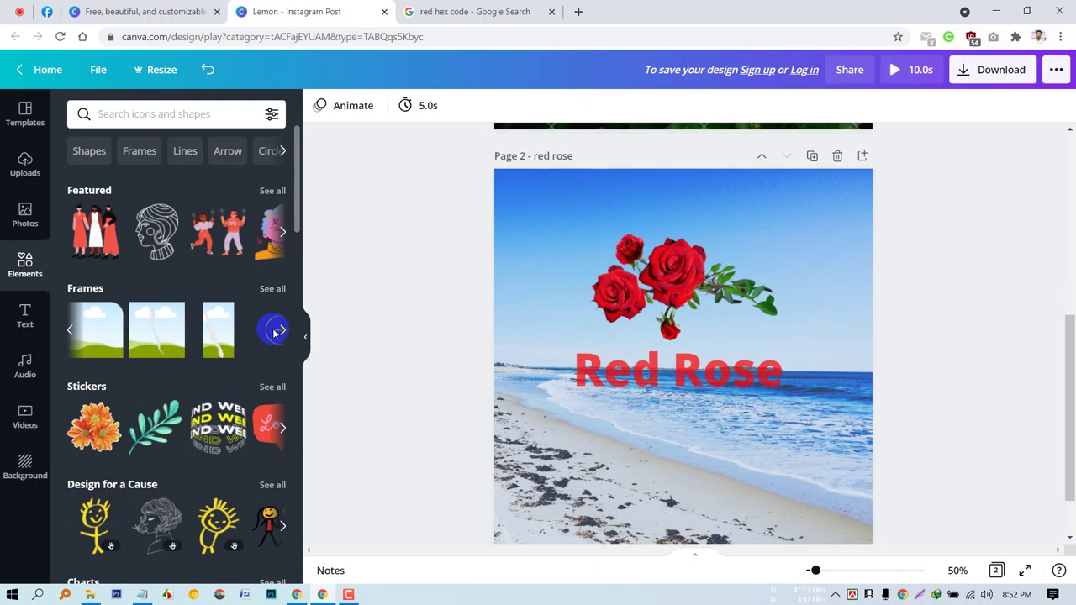
{"action": "left_click", "coordinate": [276, 331]}
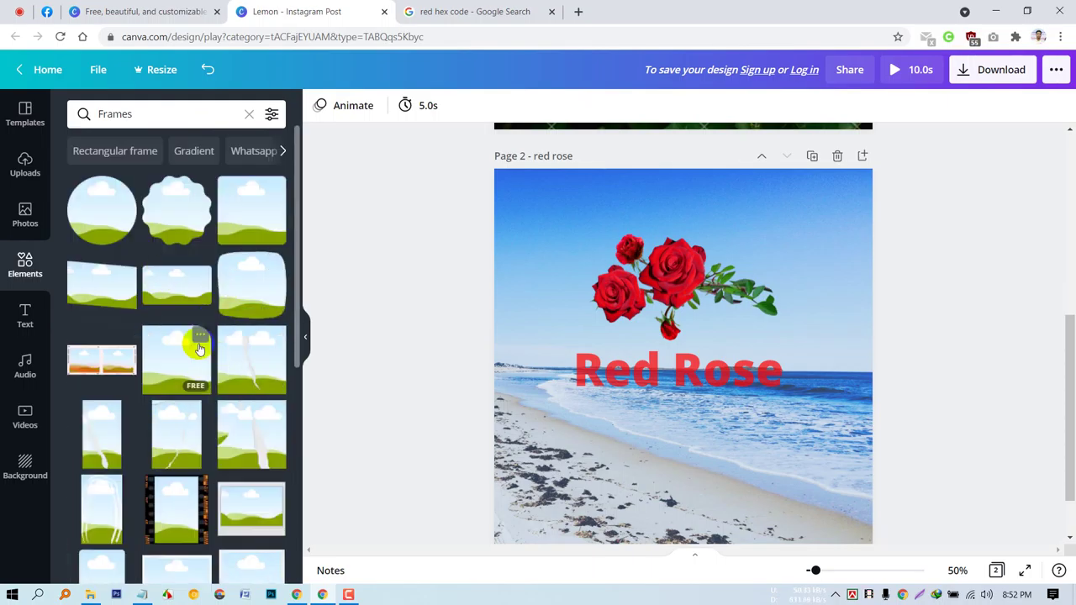
Step: Add the rounded cloud-and-grass frame and bring the roses in front of it
{"action": "left_click", "coordinate": [271, 283]}
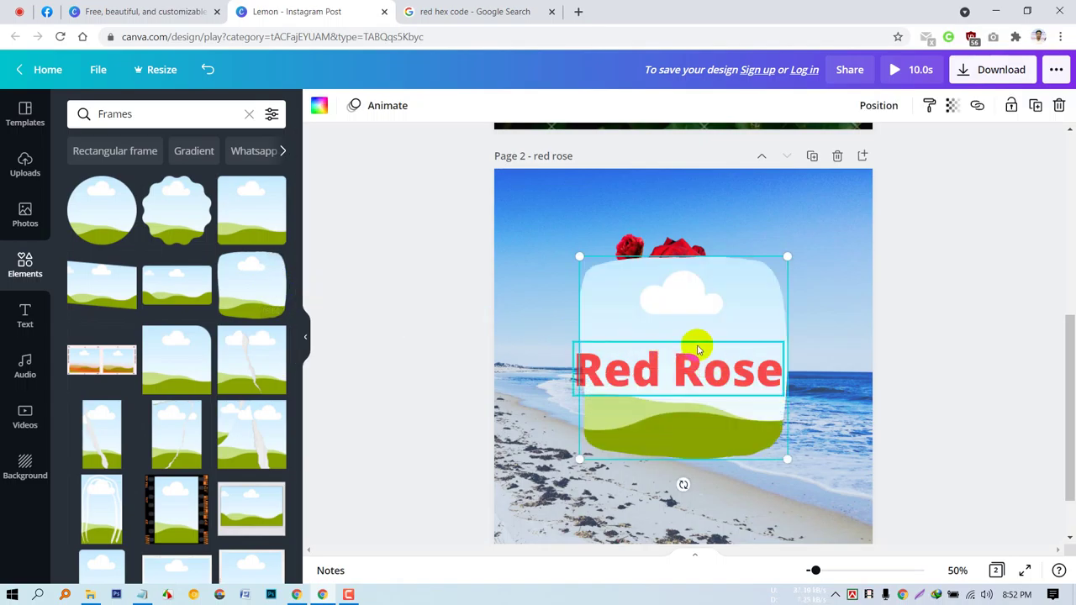
{"action": "left_click_drag", "start_coordinate": [688, 318], "coordinate": [683, 261]}
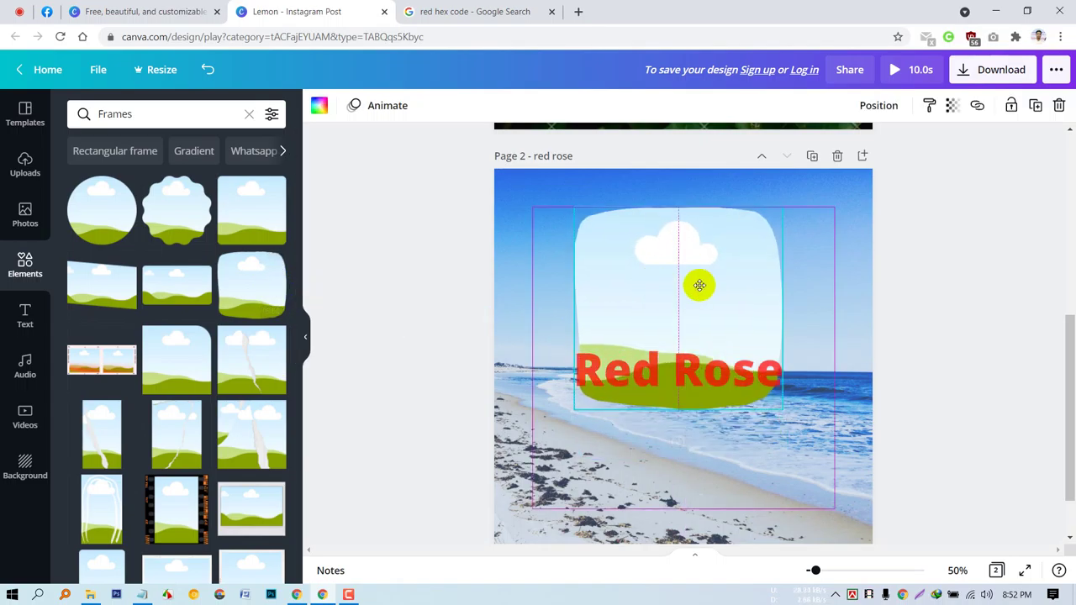
{"action": "left_click_drag", "start_coordinate": [673, 352], "coordinate": [575, 412]}
{"action": "left_click", "coordinate": [709, 291]}
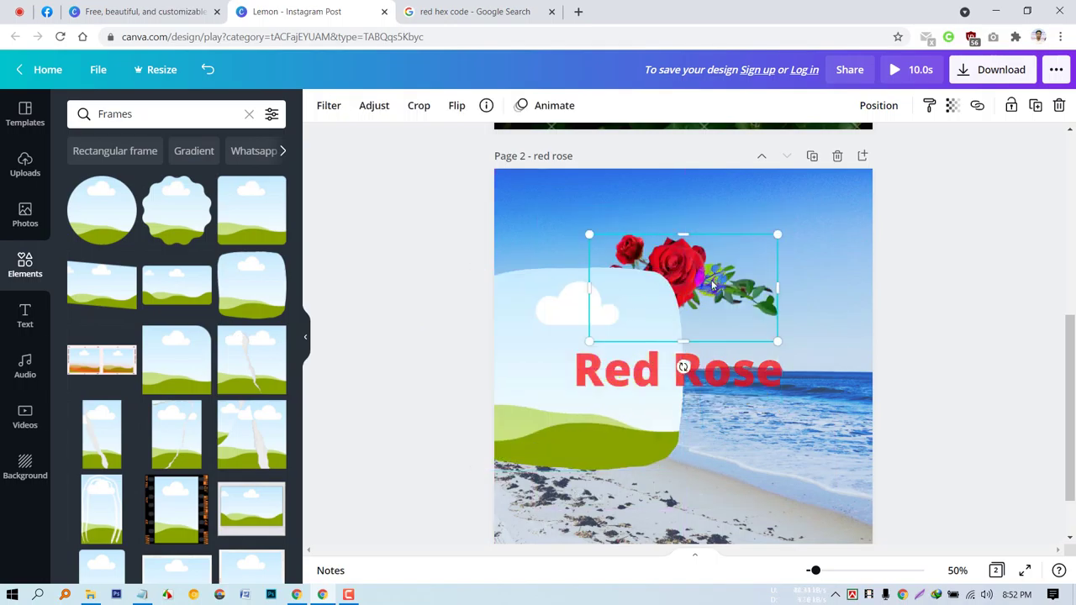
{"action": "left_click", "coordinate": [900, 106]}
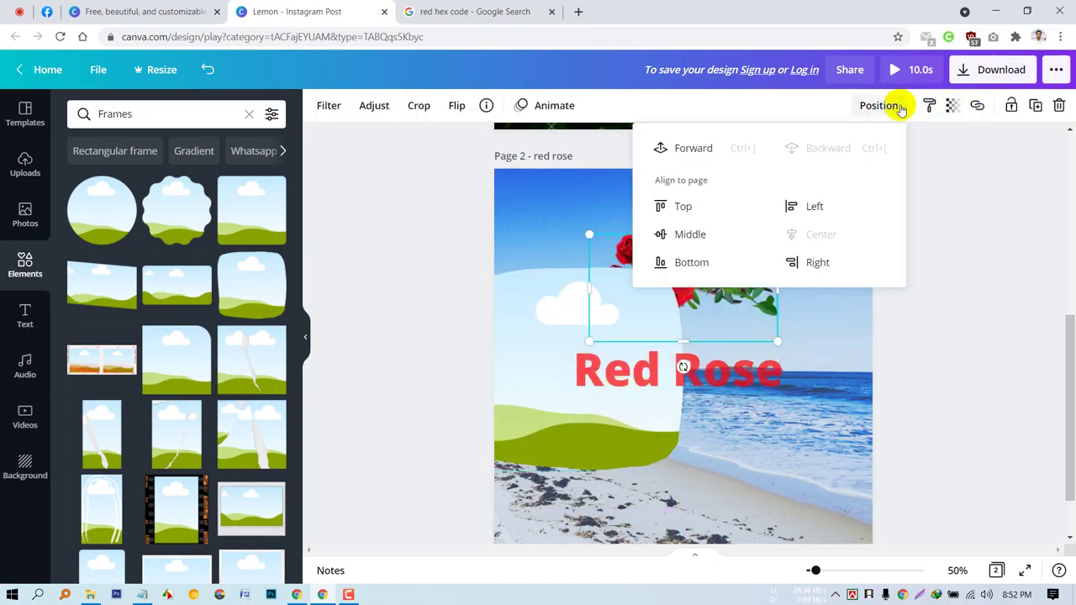
{"action": "left_click", "coordinate": [691, 149]}
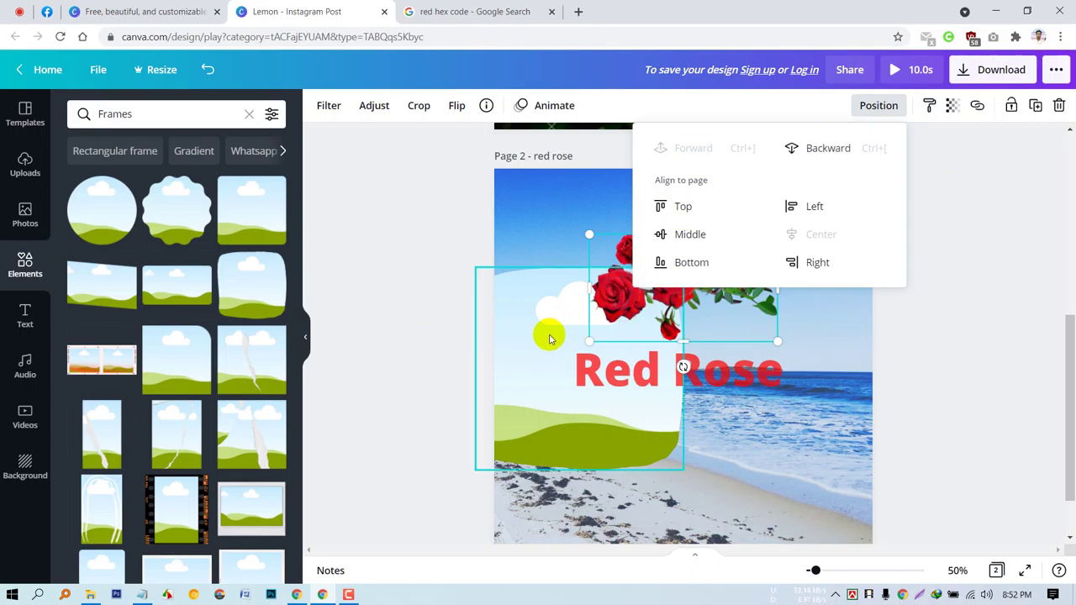
Step: Move the frame up behind the roses, enlarge it and centre it on the page
{"action": "left_click_drag", "start_coordinate": [563, 334], "coordinate": [650, 289]}
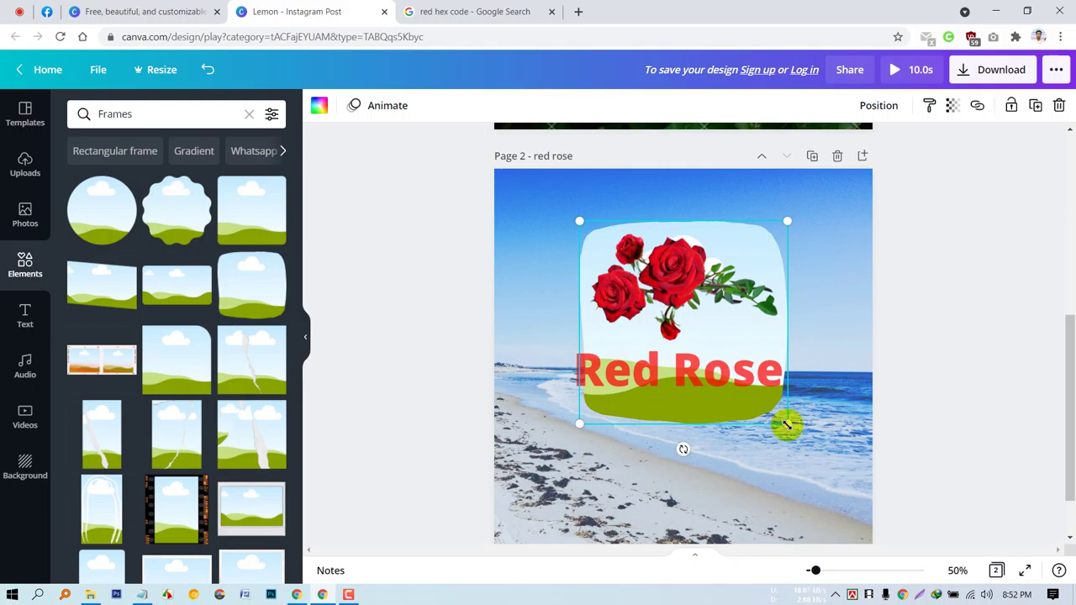
{"action": "left_click_drag", "start_coordinate": [787, 424], "coordinate": [825, 459]}
{"action": "left_click_drag", "start_coordinate": [767, 420], "coordinate": [756, 412]}
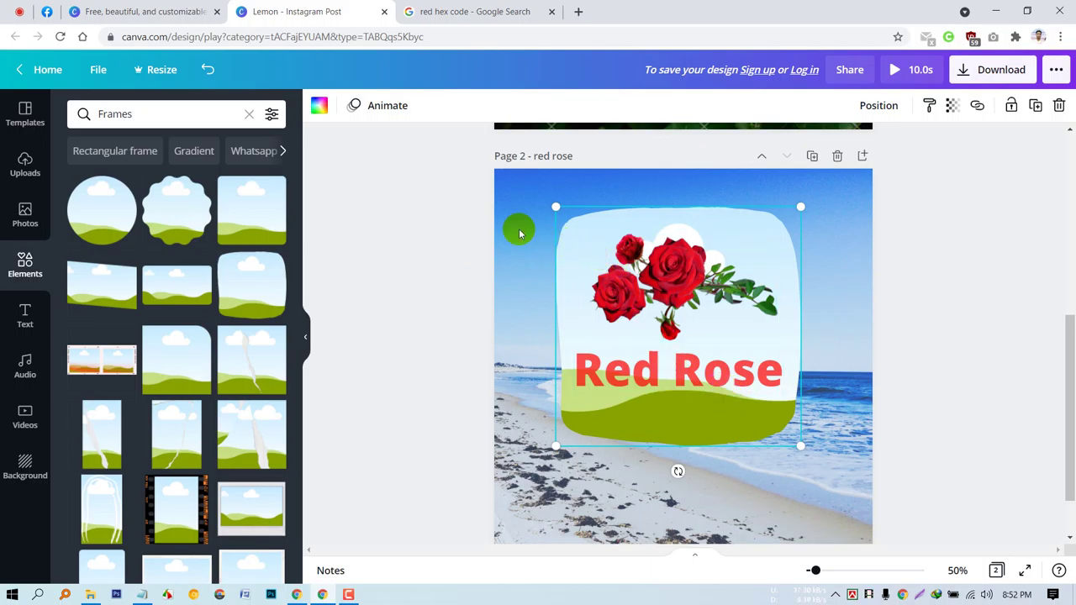
{"action": "left_click", "coordinate": [675, 261]}
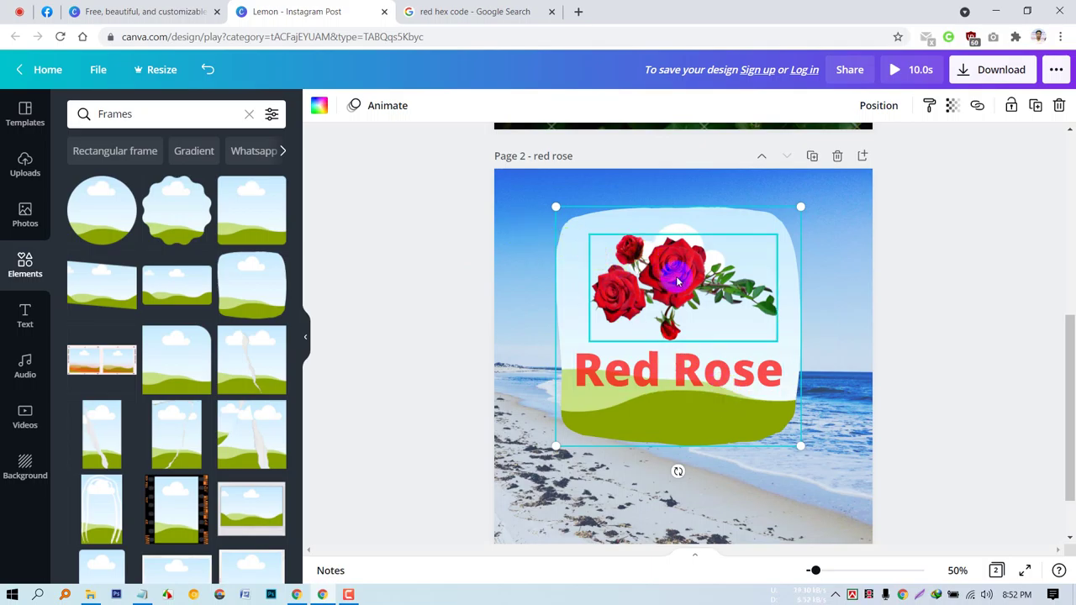
Step: Delete the cloud-and-grass frame, then dismiss the save prompt to stay in the editor
{"action": "left_click", "coordinate": [695, 380]}
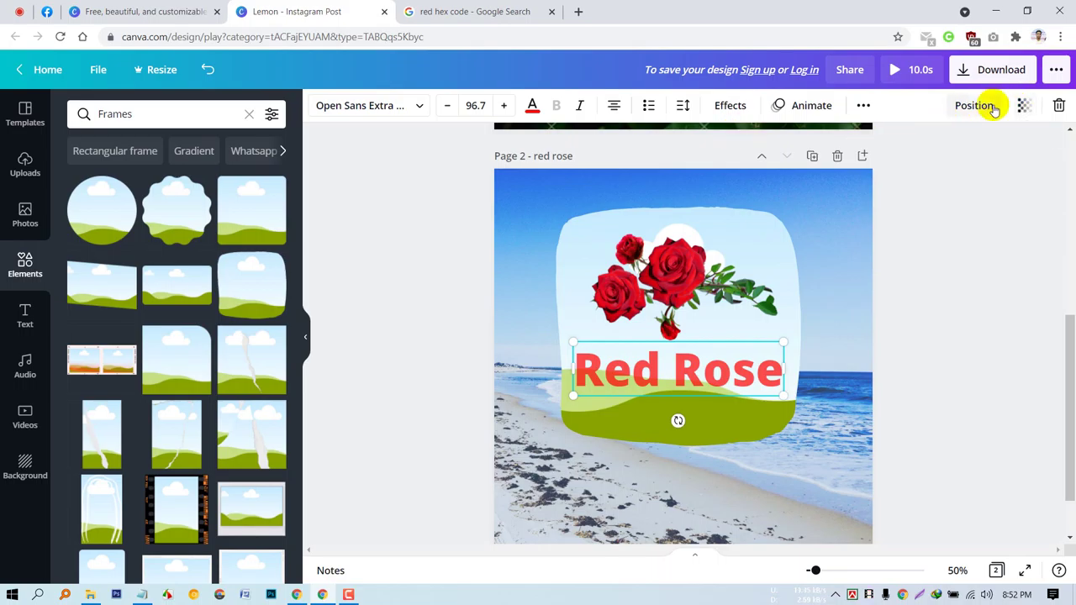
{"action": "left_click", "coordinate": [1022, 106]}
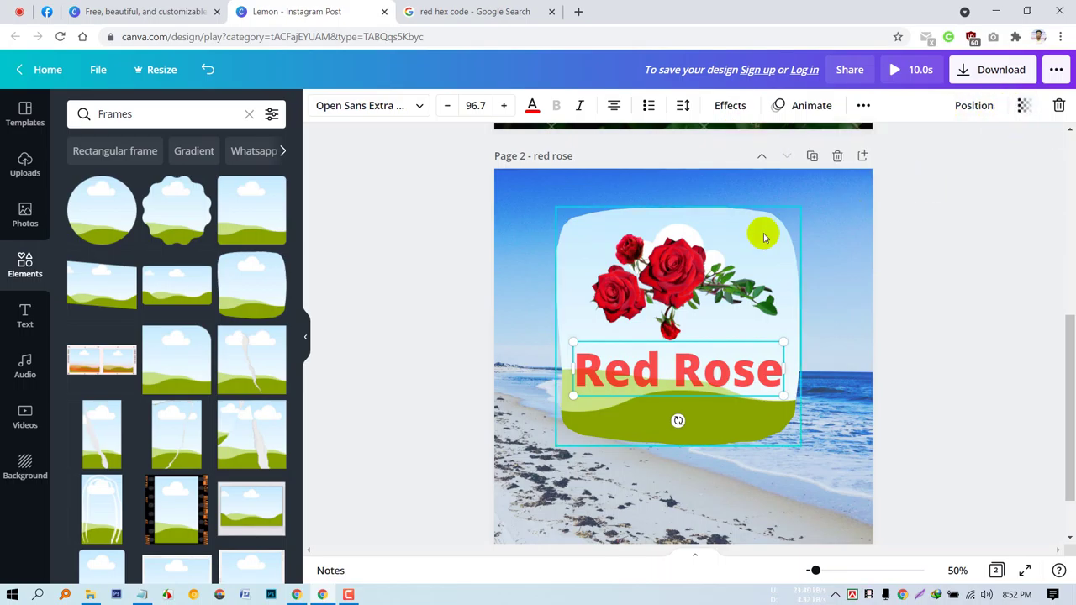
{"action": "left_click", "coordinate": [788, 272]}
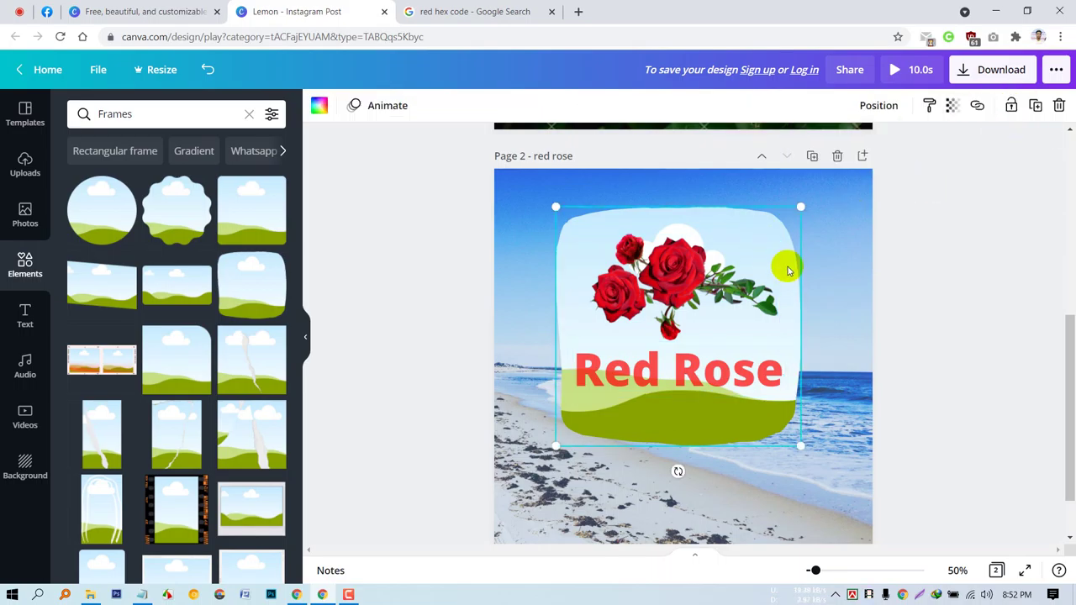
{"action": "key", "text": "Delete"}
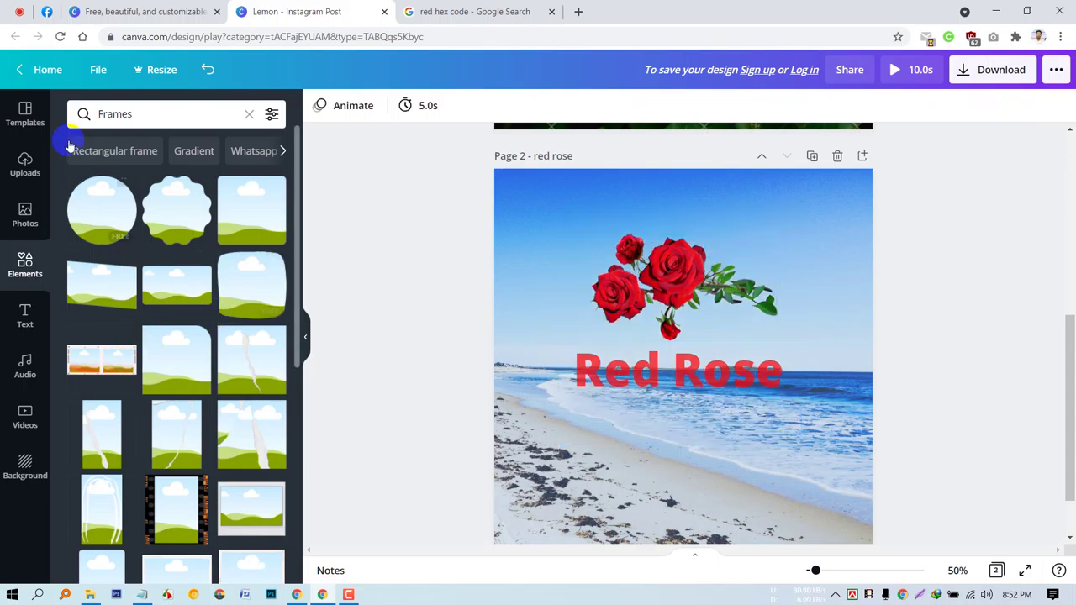
{"action": "left_click", "coordinate": [20, 71]}
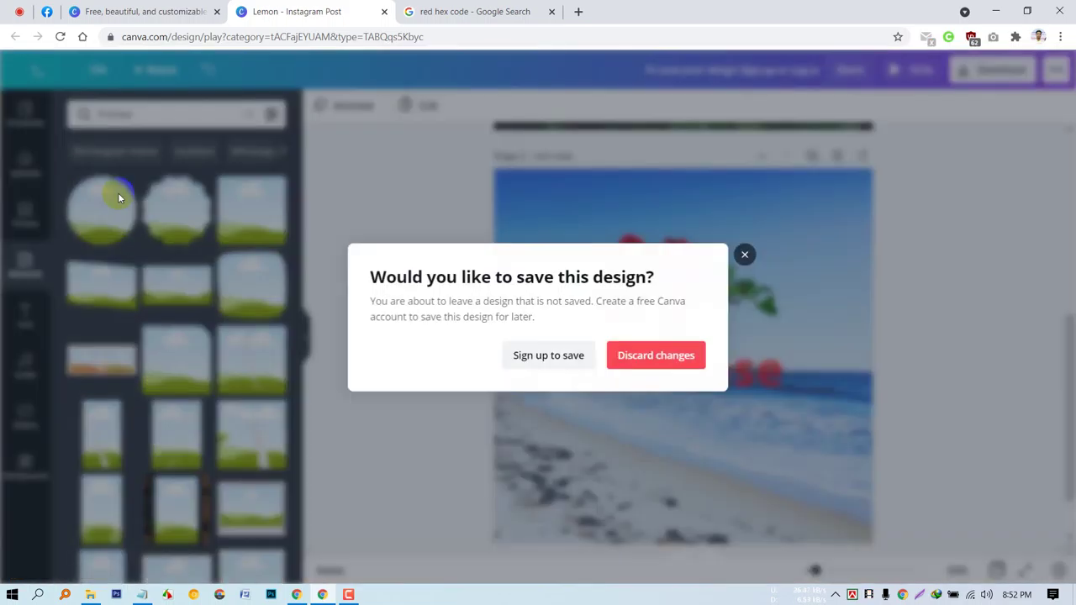
{"action": "left_click", "coordinate": [745, 256]}
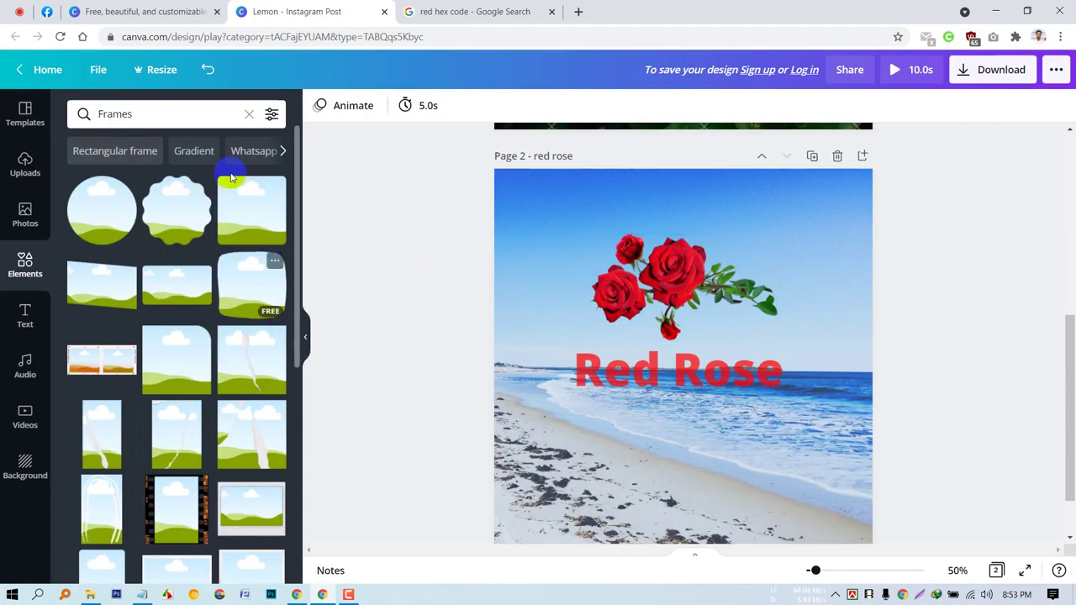
Step: Search elements for 'love', add the solid red heart and shrink it above the roses
{"action": "left_click", "coordinate": [249, 114]}
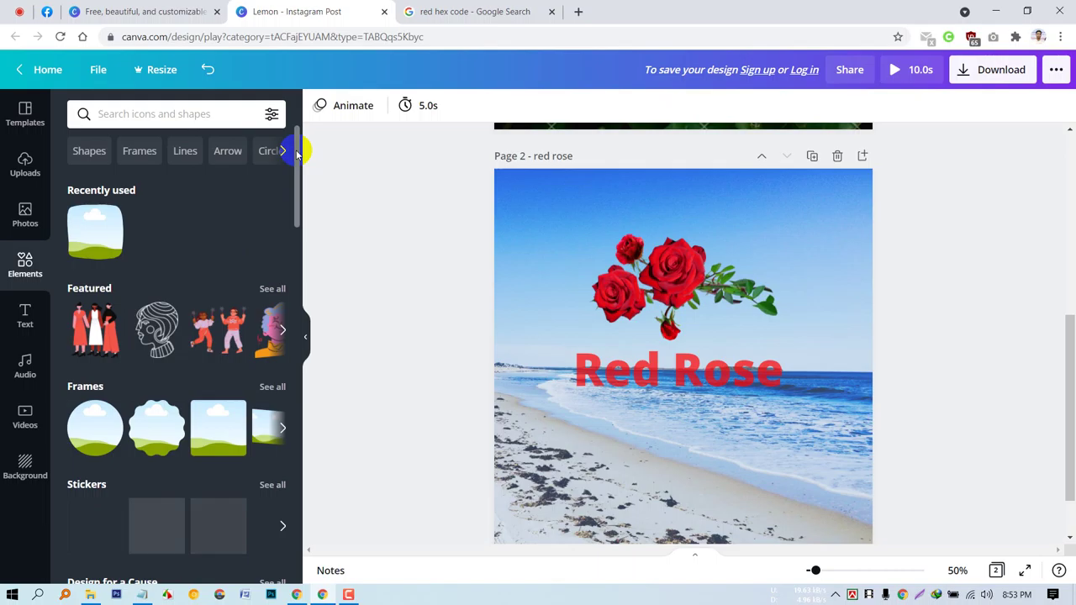
{"action": "left_click", "coordinate": [147, 114]}
{"action": "type", "text": "love"}
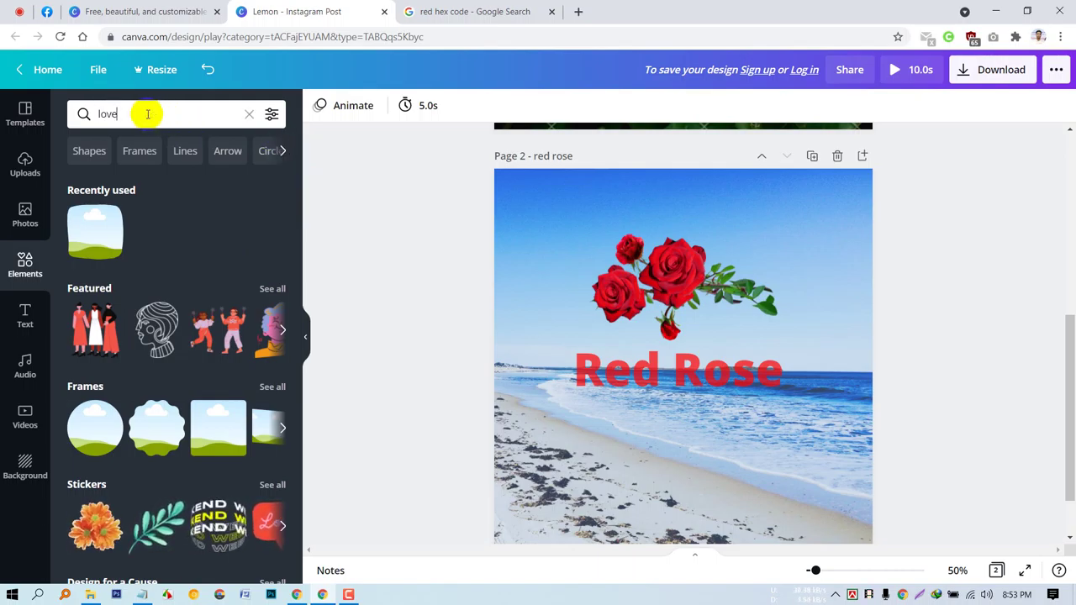
{"action": "key", "text": "Return"}
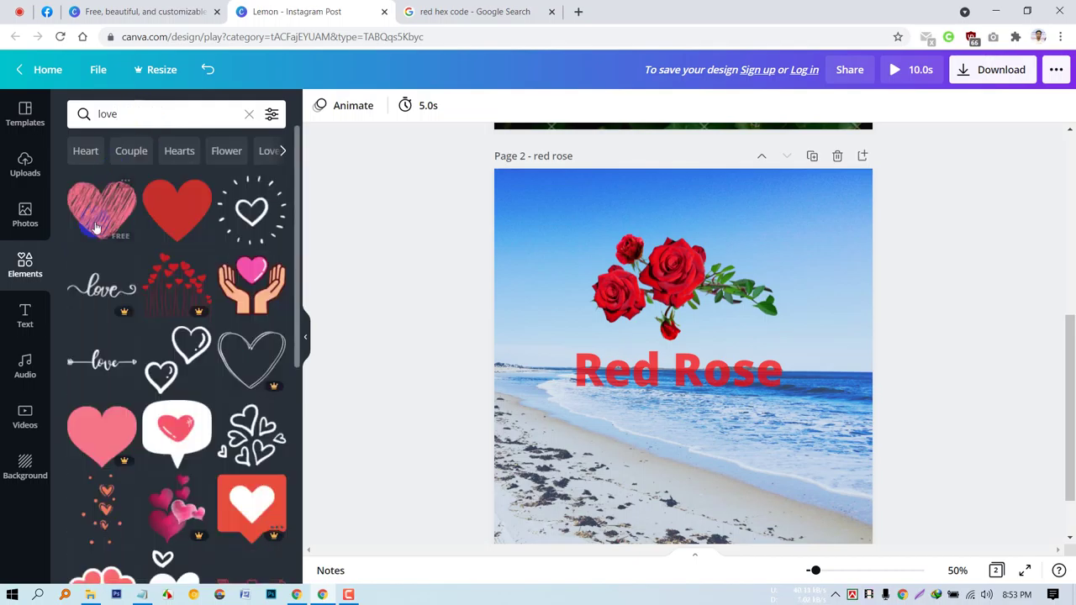
{"action": "left_click", "coordinate": [177, 210]}
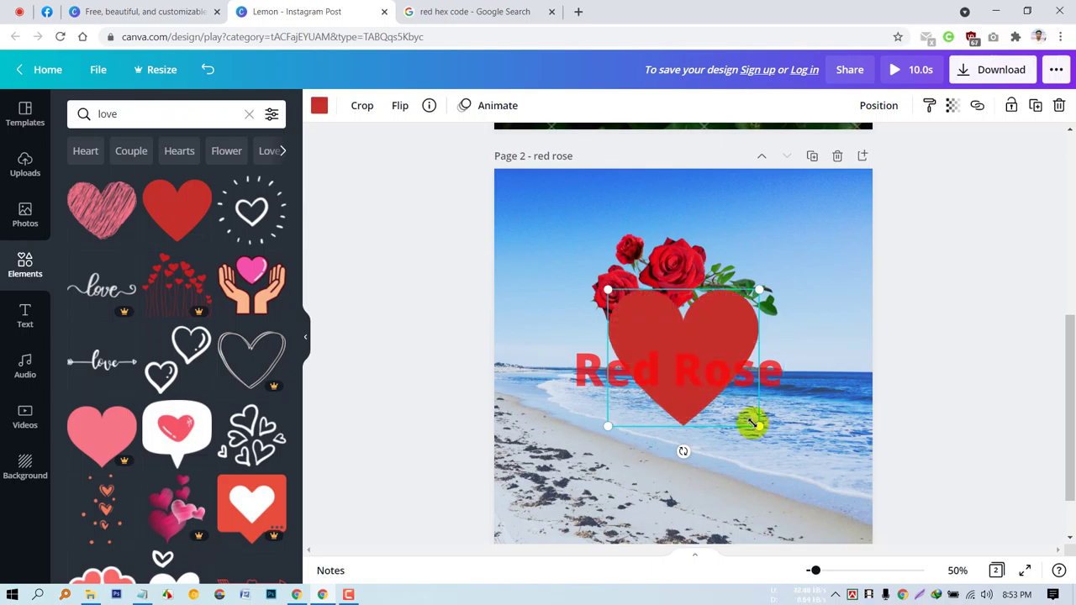
{"action": "left_click_drag", "start_coordinate": [757, 425], "coordinate": [664, 212]}
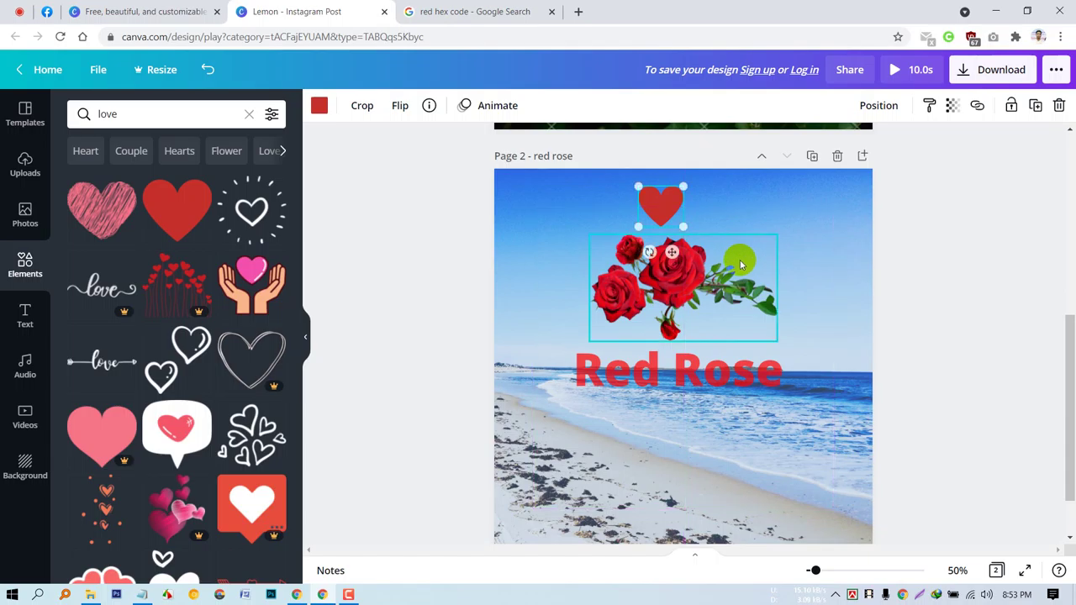
Step: Nudge the Red Rose heading slightly left and clear the 'love' search
{"action": "left_click", "coordinate": [681, 318]}
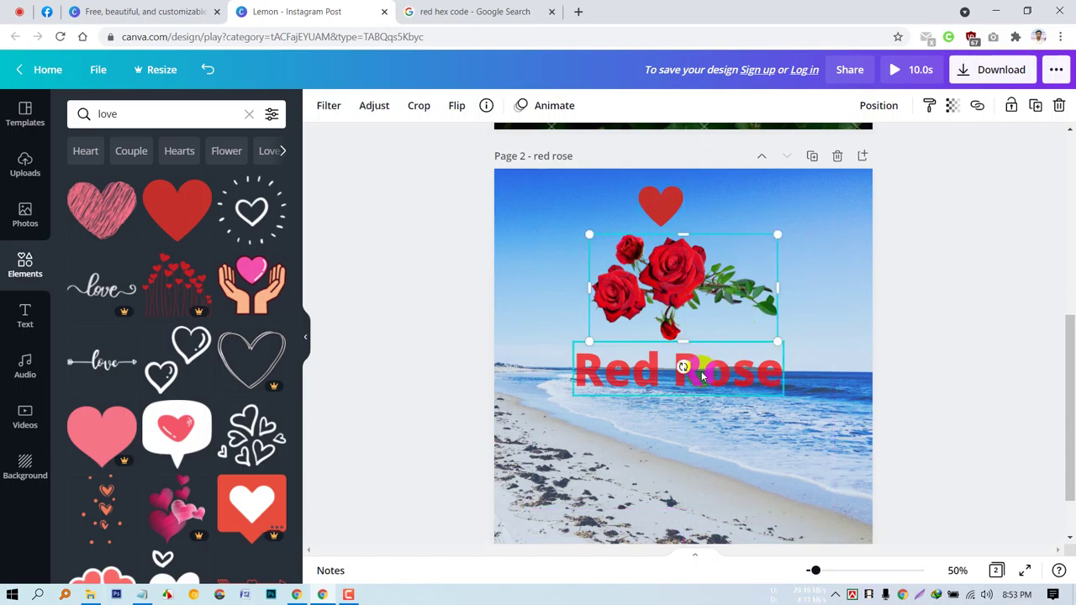
{"action": "left_click_drag", "start_coordinate": [692, 375], "coordinate": [691, 372]}
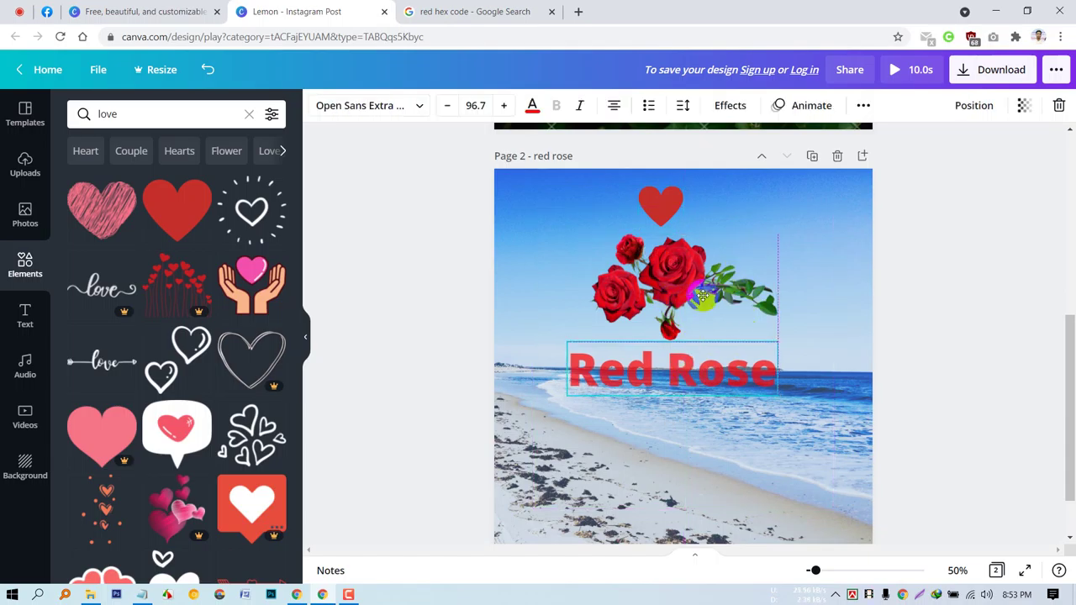
{"action": "left_click", "coordinate": [776, 188]}
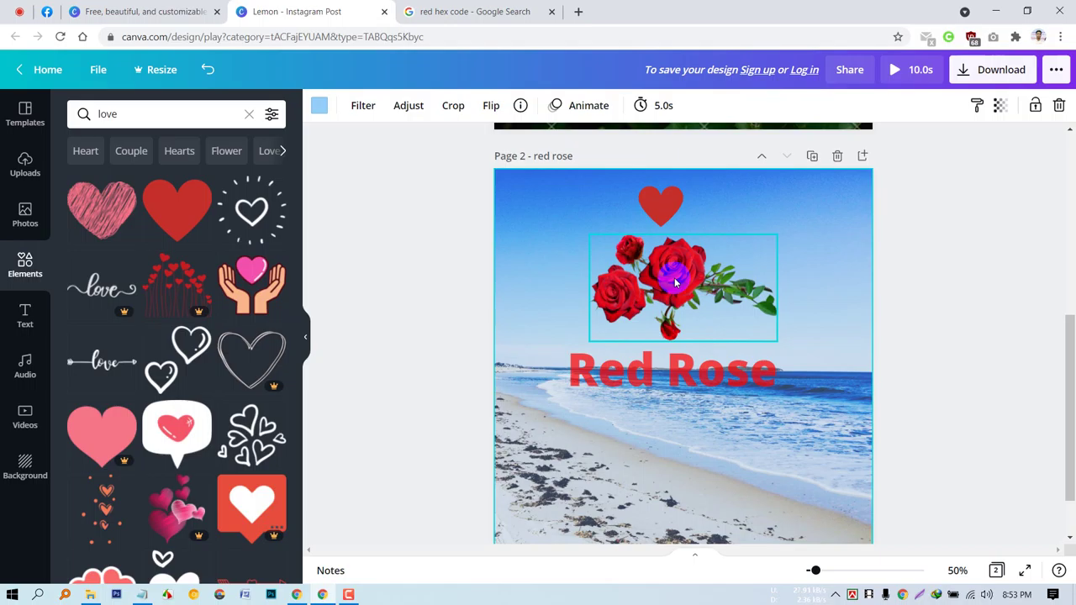
{"action": "left_click", "coordinate": [669, 375]}
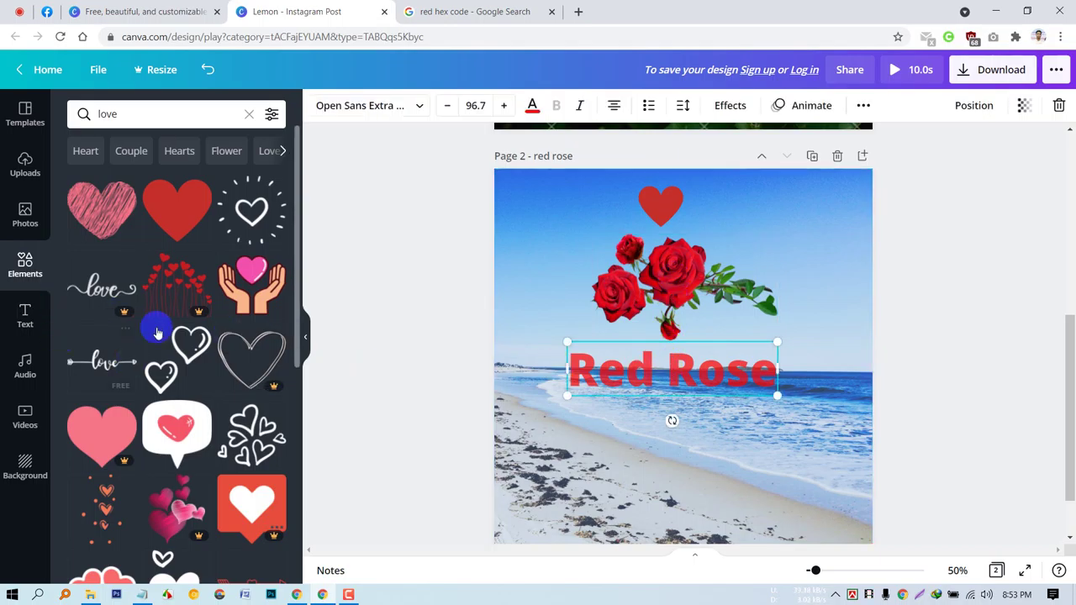
{"action": "left_click", "coordinate": [250, 114]}
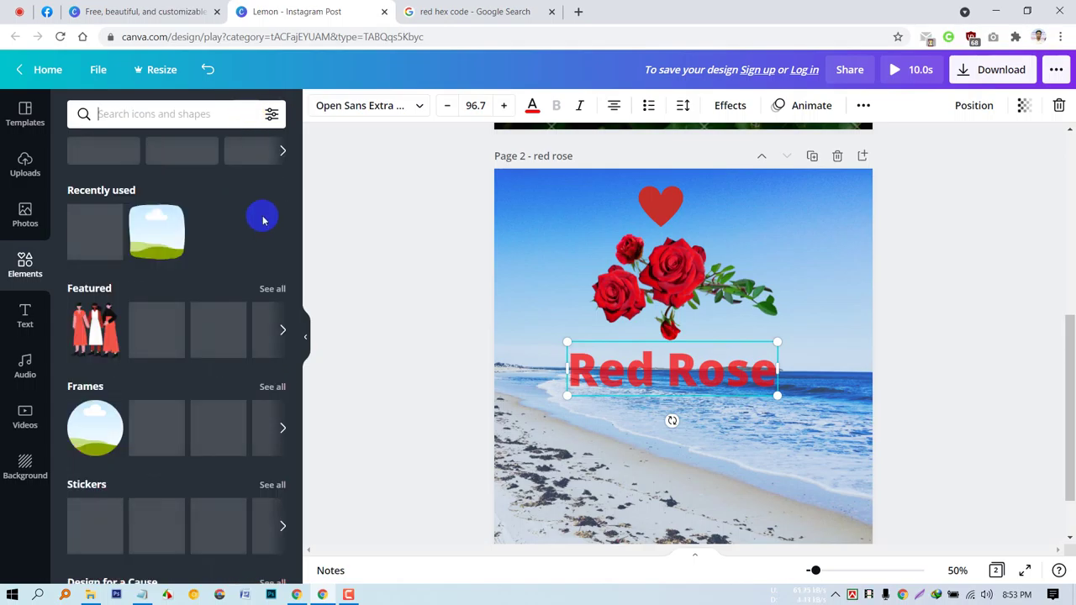
Step: Search elements for 'mas' and add the floral wreath sticker, removing the extra hand sticker
{"action": "left_click", "coordinate": [166, 115]}
{"action": "type", "text": "ma"}
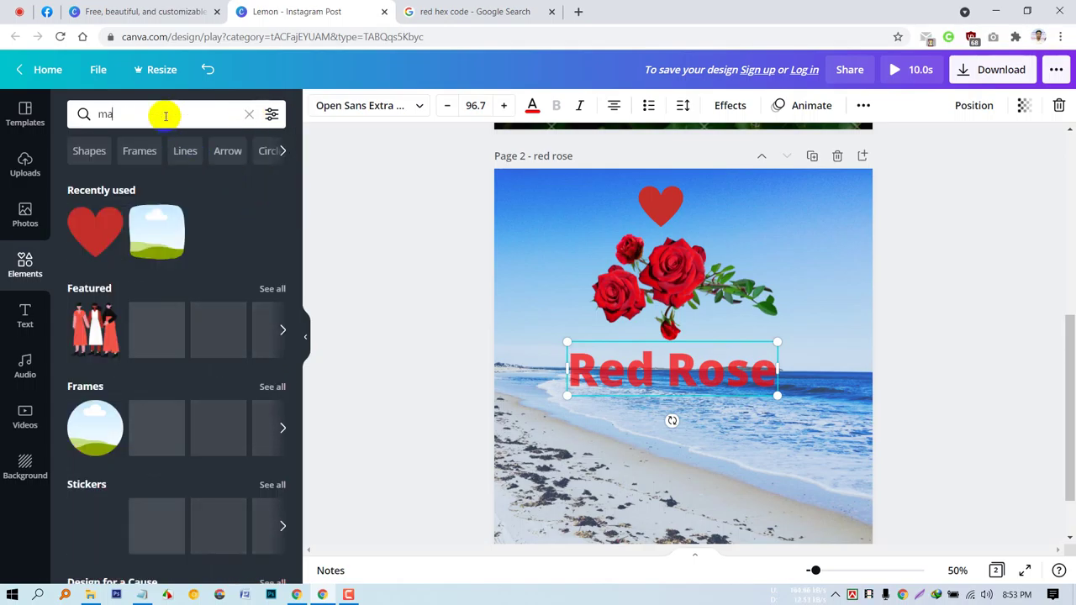
{"action": "type", "text": "sic"}
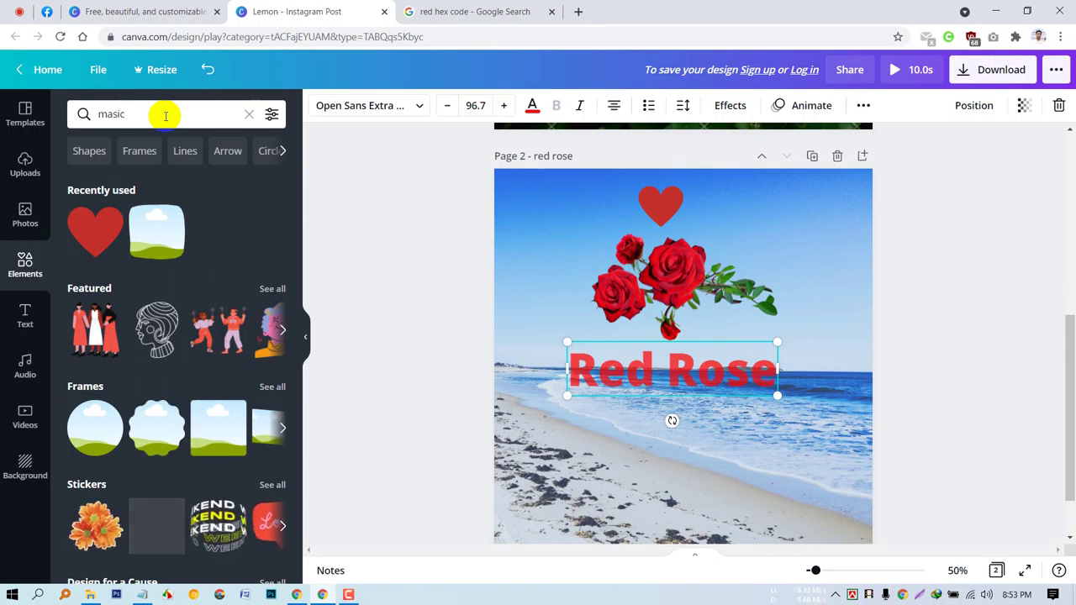
{"action": "key", "text": "Return"}
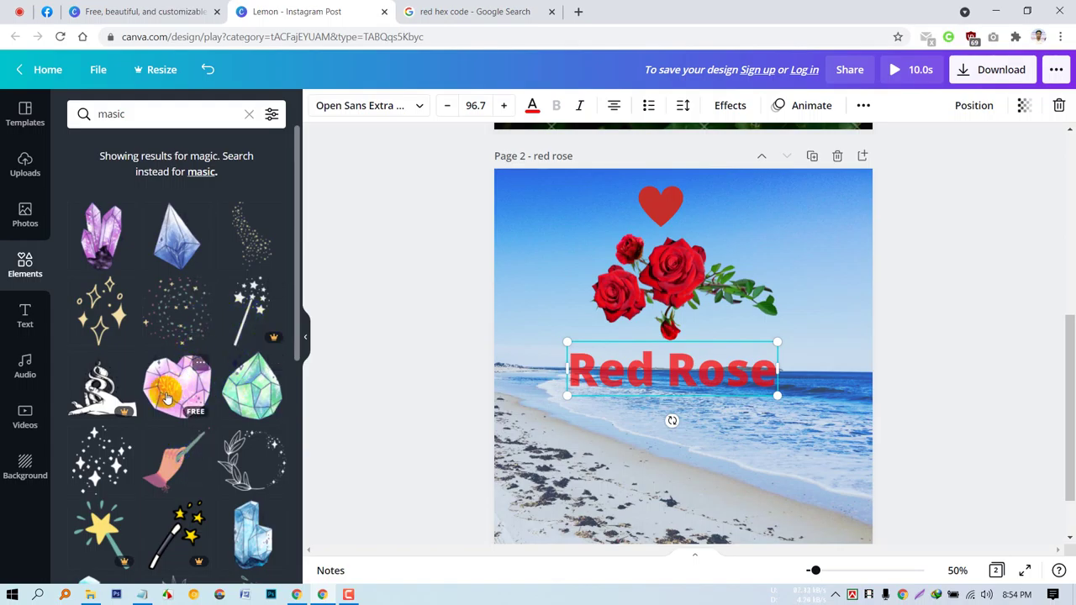
{"action": "left_click", "coordinate": [175, 456]}
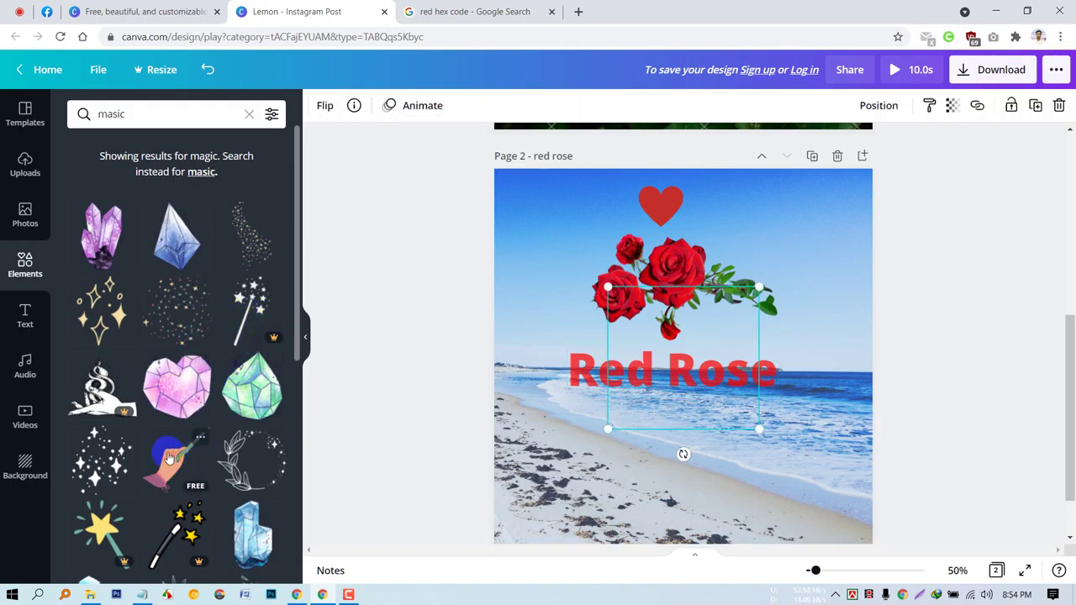
{"action": "left_click", "coordinate": [236, 459]}
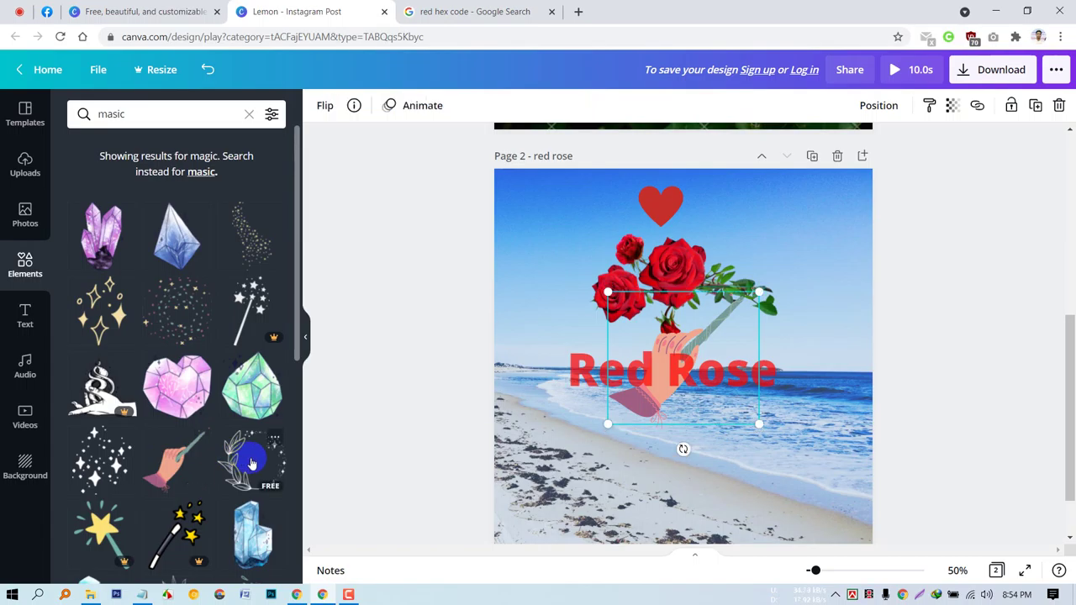
{"action": "left_click", "coordinate": [616, 420]}
{"action": "left_click", "coordinate": [620, 417]}
{"action": "key", "text": "Delete"}
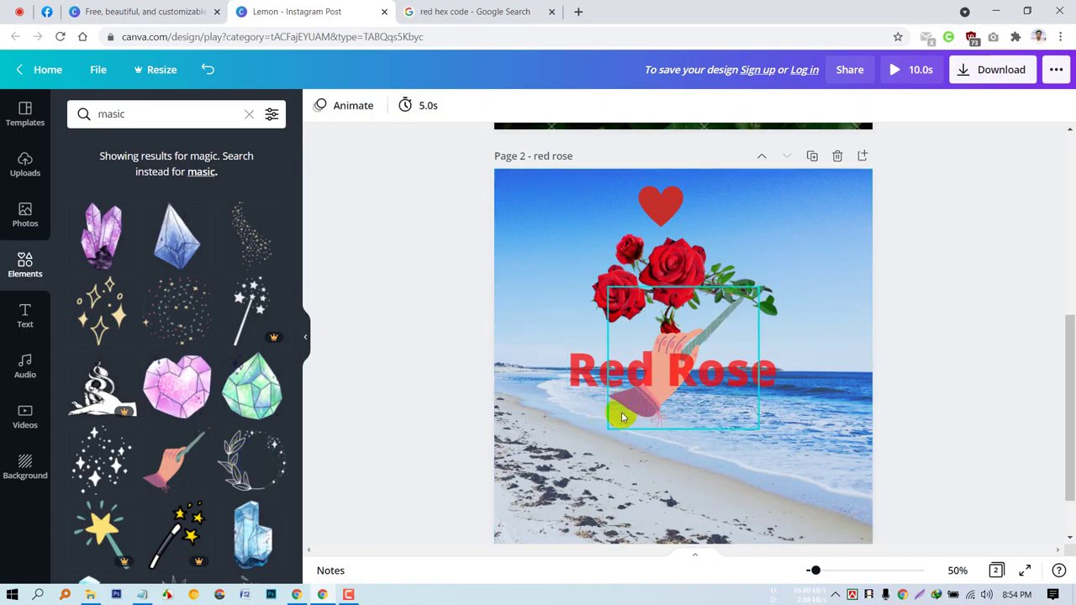
{"action": "left_click", "coordinate": [632, 412]}
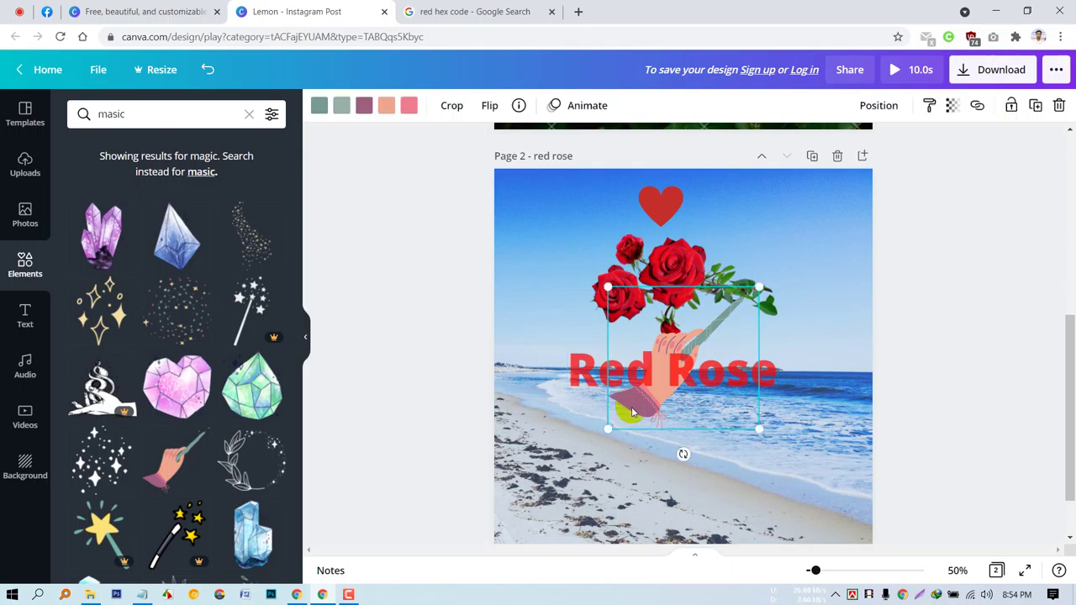
{"action": "key", "text": "ctrl+z"}
{"action": "key", "text": "ctrl+z"}
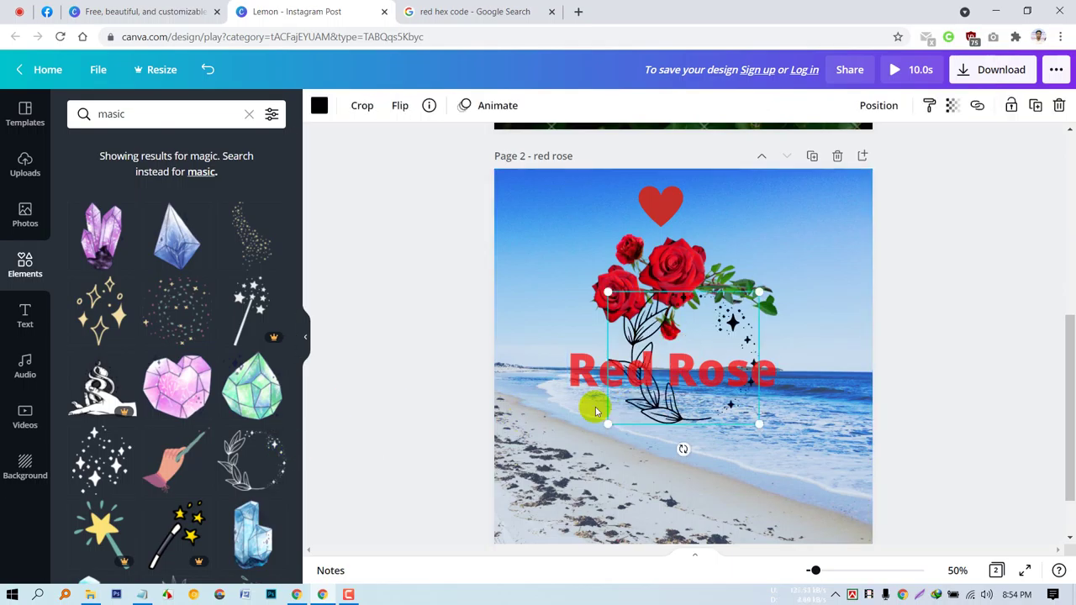
Step: Enlarge the wreath to nearly fill the page and position it to frame the design
{"action": "left_click_drag", "start_coordinate": [606, 292], "coordinate": [517, 212]}
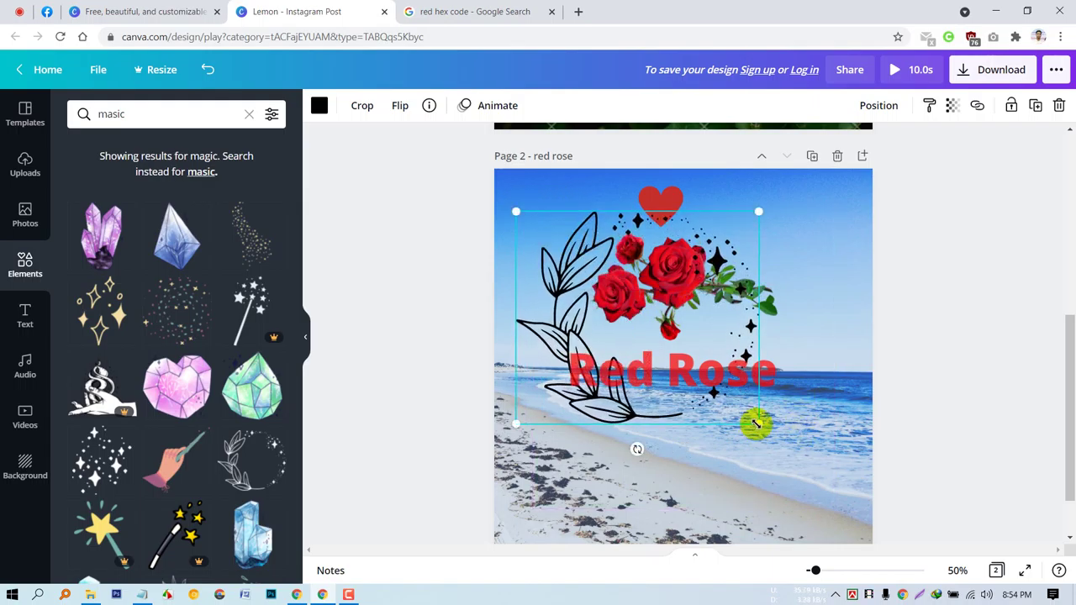
{"action": "left_click_drag", "start_coordinate": [758, 424], "coordinate": [730, 432]}
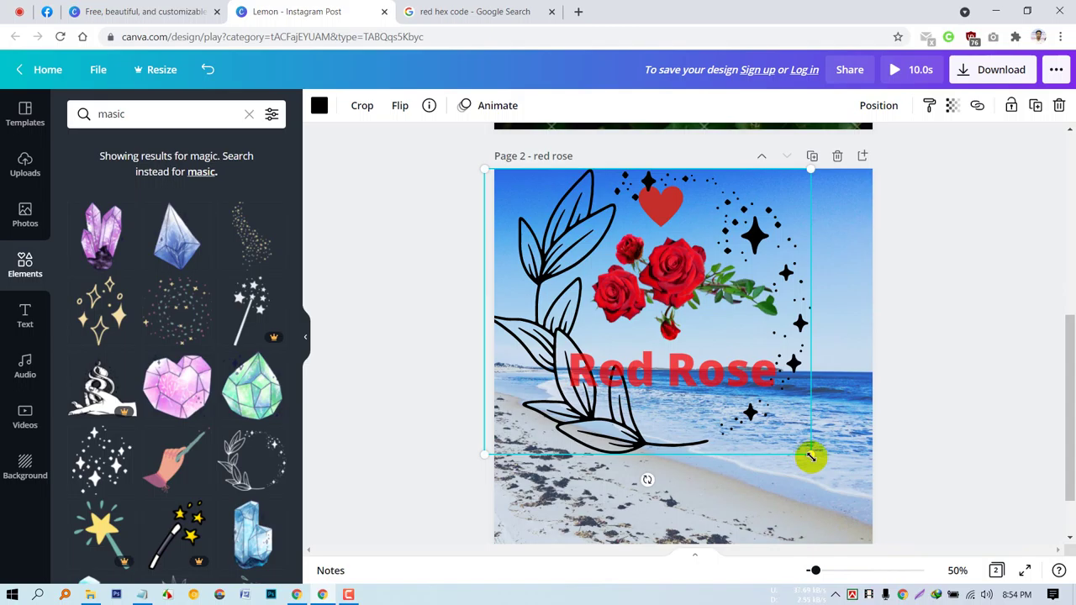
{"action": "left_click_drag", "start_coordinate": [841, 486], "coordinate": [847, 497]}
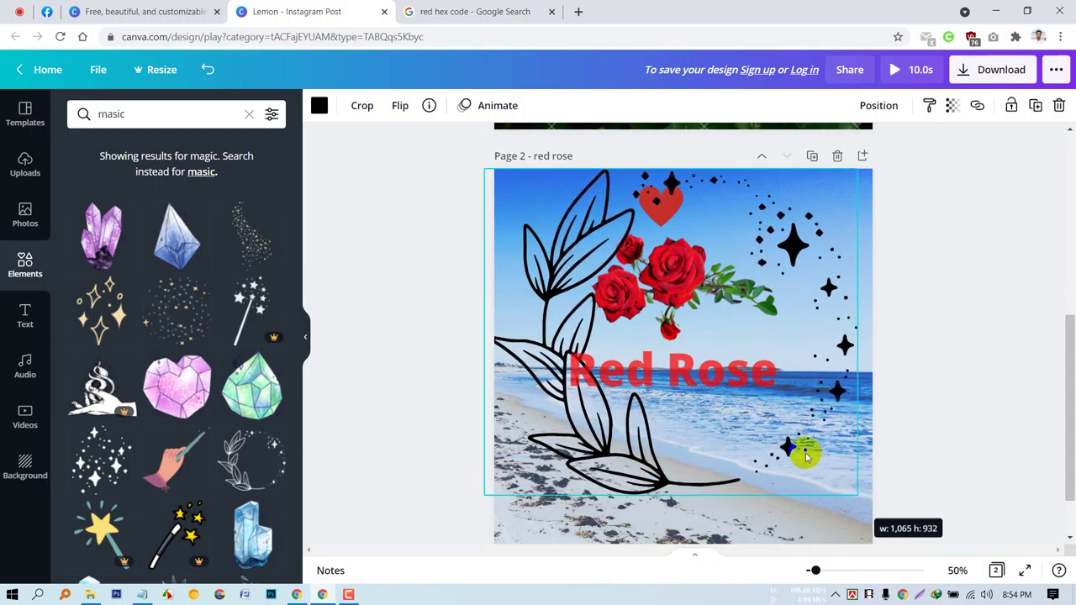
{"action": "left_click_drag", "start_coordinate": [784, 446], "coordinate": [792, 441]}
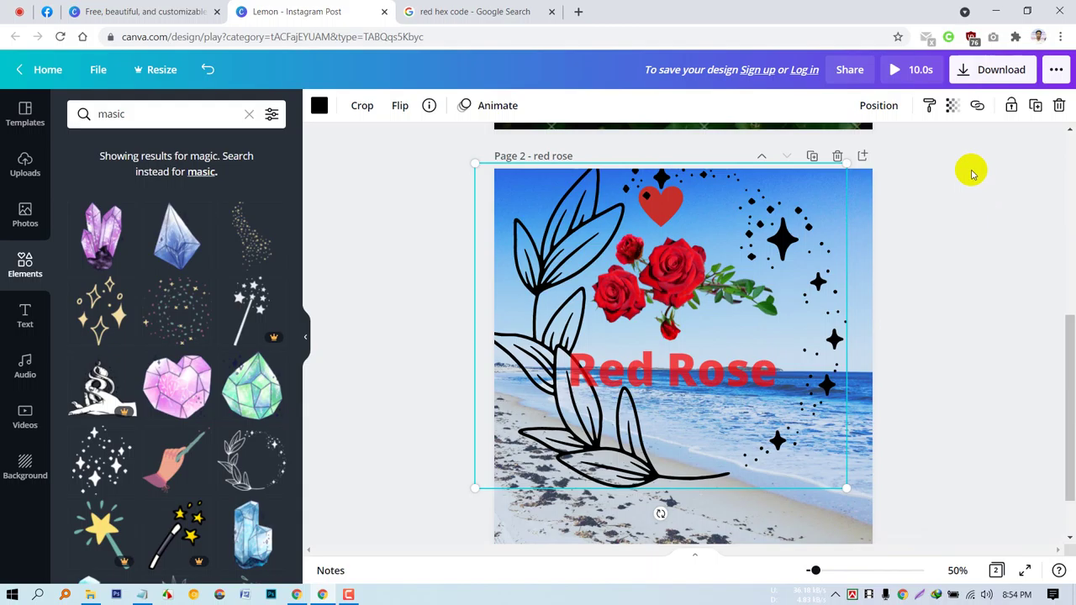
Step: Fade the wreath sticker to transparency 31
{"action": "left_click", "coordinate": [974, 108]}
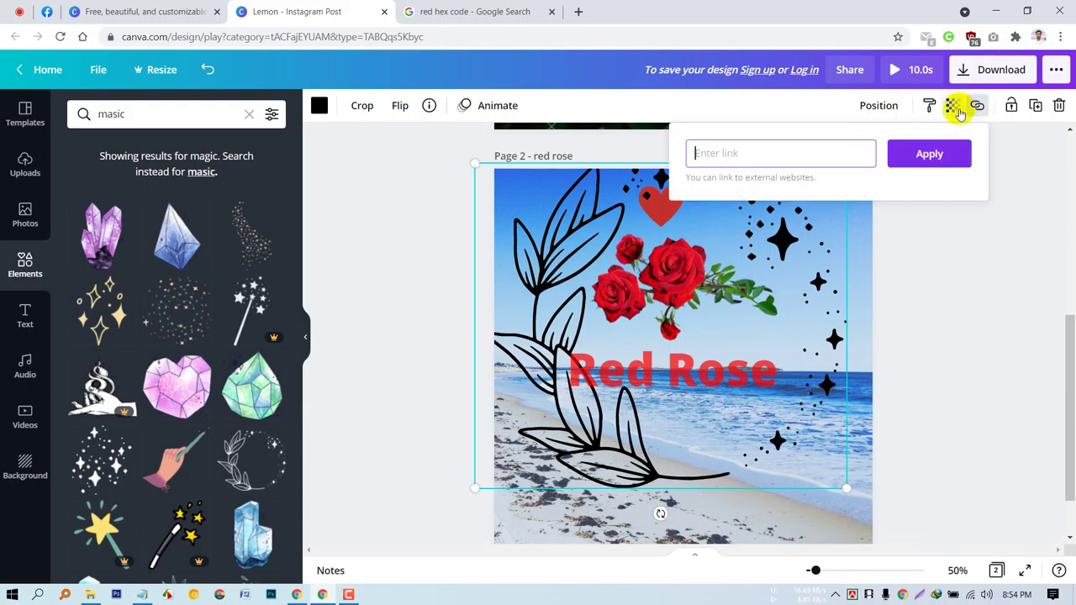
{"action": "left_click", "coordinate": [953, 106]}
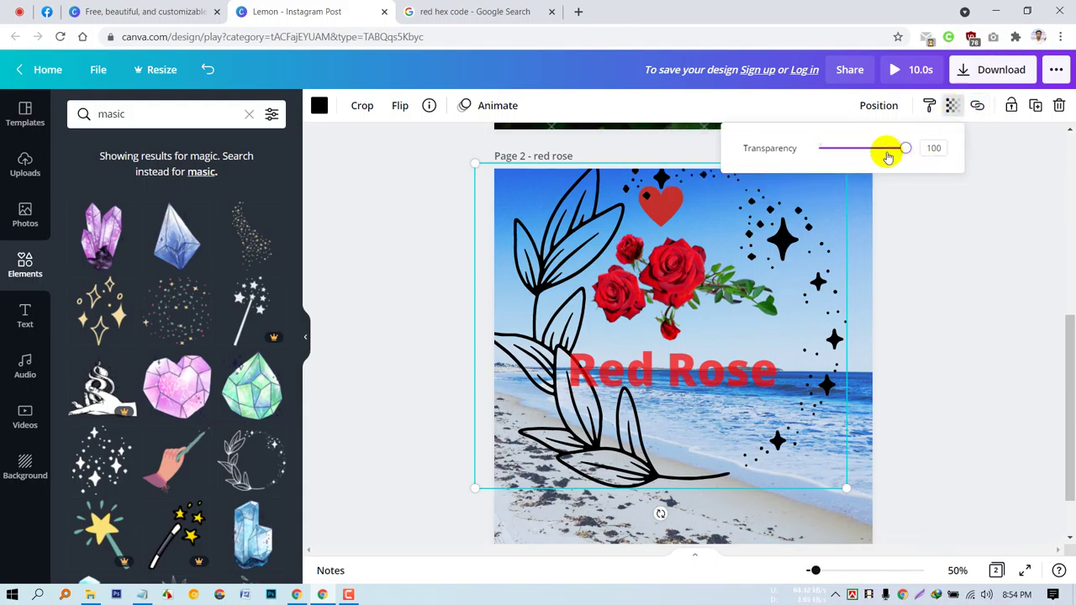
{"action": "left_click_drag", "start_coordinate": [888, 157], "coordinate": [846, 173]}
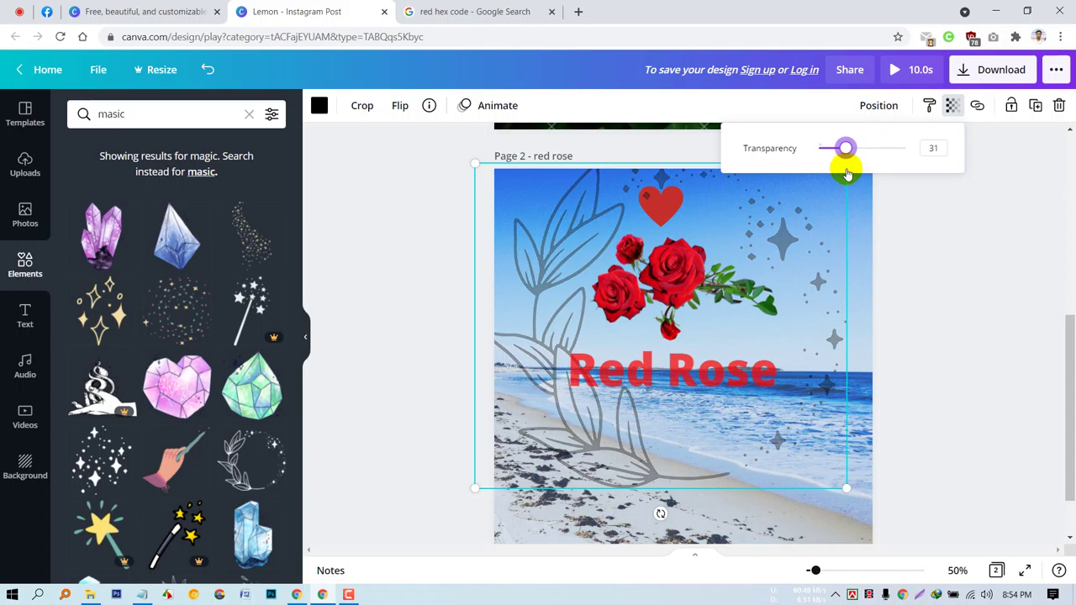
{"action": "left_click", "coordinate": [903, 320]}
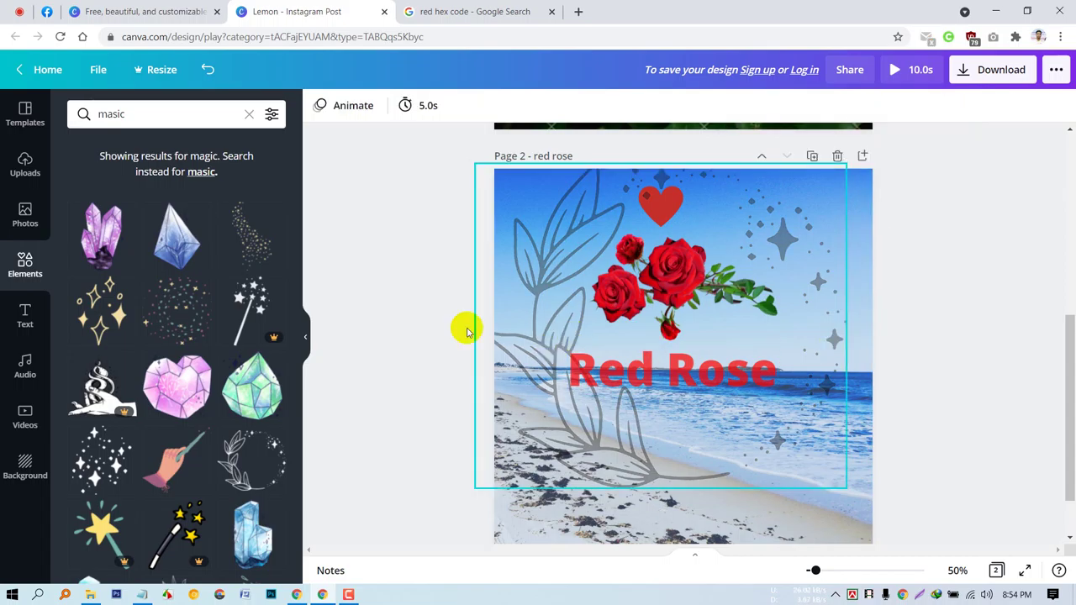
{"action": "scroll", "coordinate": [235, 317], "scroll_direction": "down", "scroll_amount": 1}
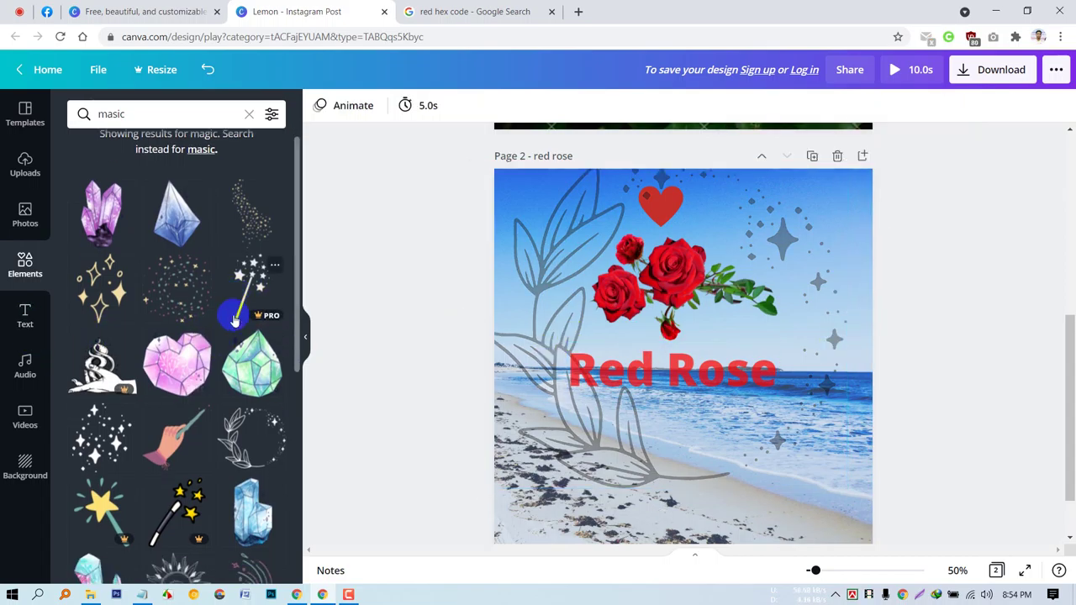
{"action": "scroll", "coordinate": [234, 317], "scroll_direction": "down", "scroll_amount": 4}
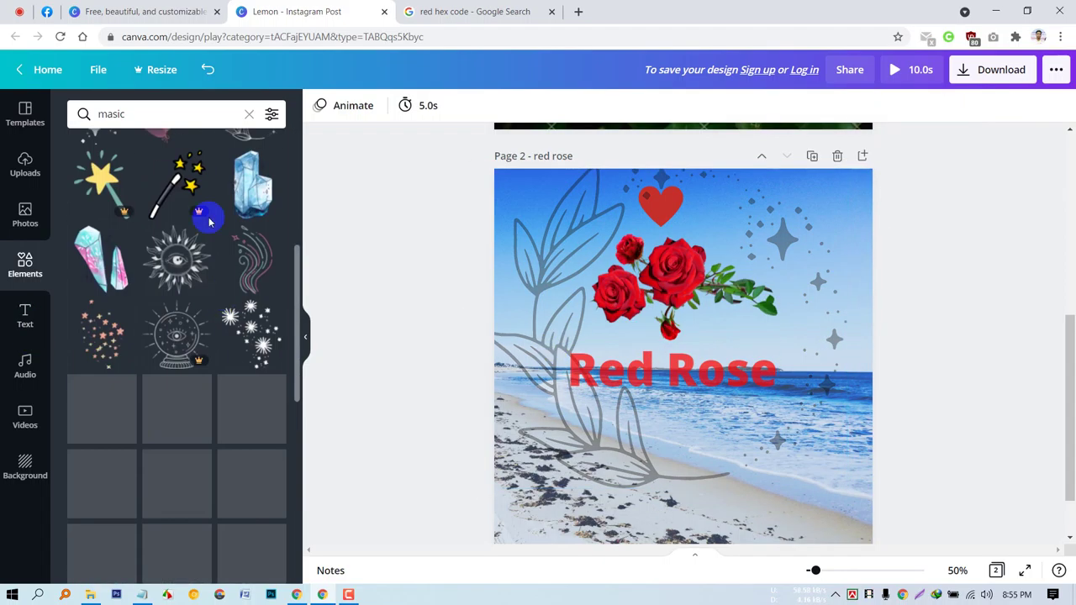
Step: Clear the 'magic' sticker search, browse more element categories, then switch to the Audio library
{"action": "left_click", "coordinate": [247, 116]}
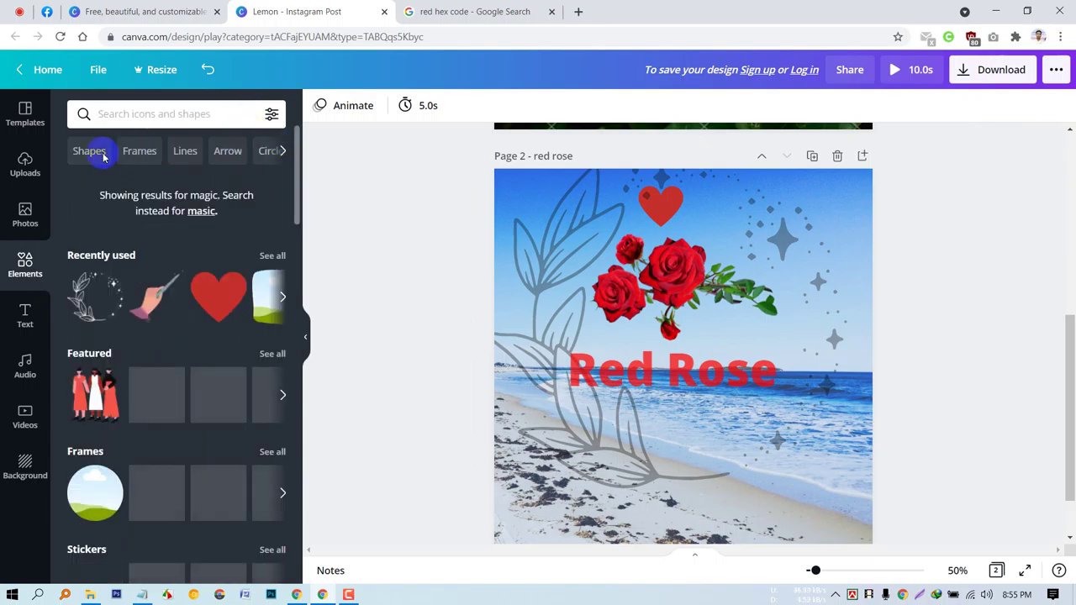
{"action": "left_click", "coordinate": [284, 152]}
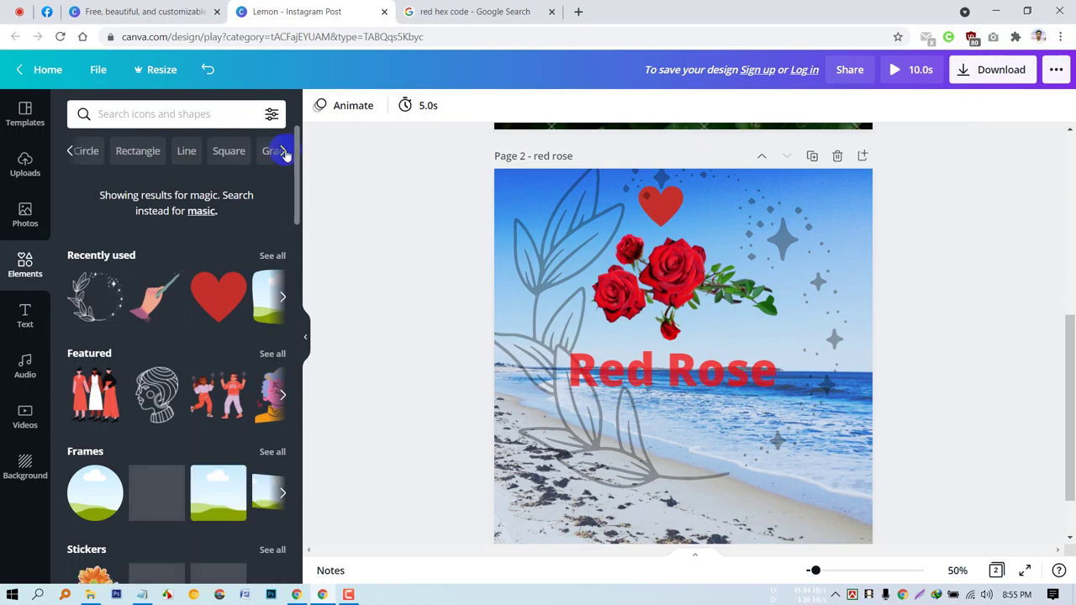
{"action": "left_click", "coordinate": [283, 152]}
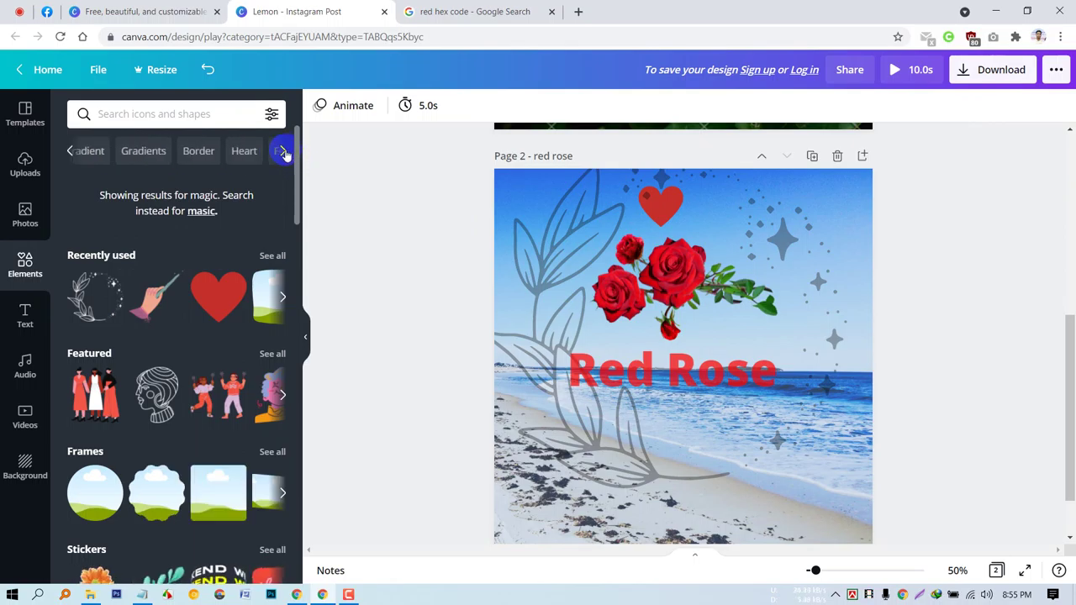
{"action": "left_click", "coordinate": [284, 152]}
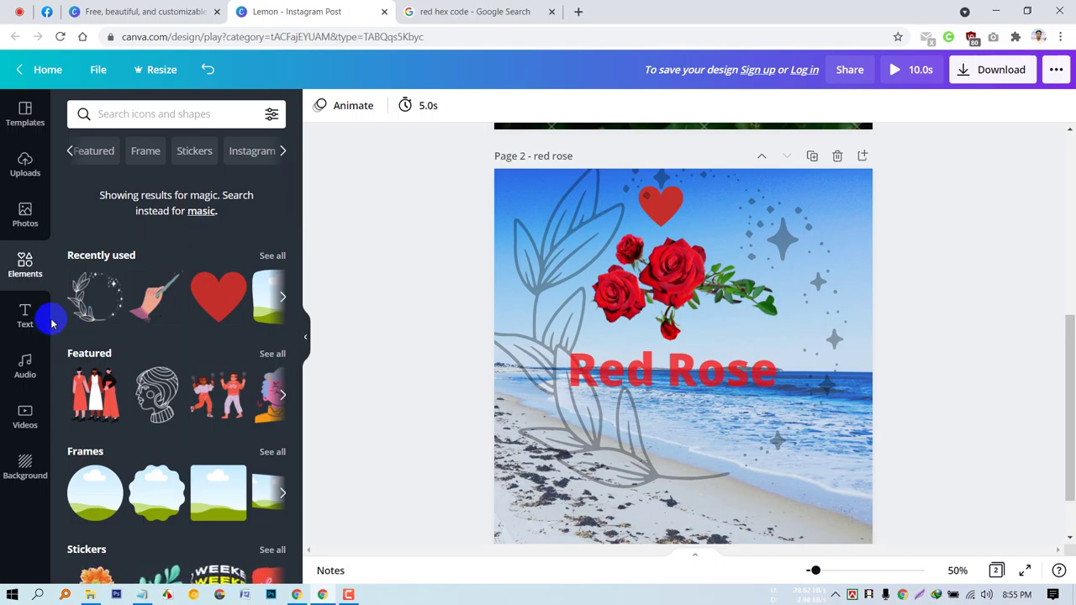
{"action": "left_click", "coordinate": [25, 375]}
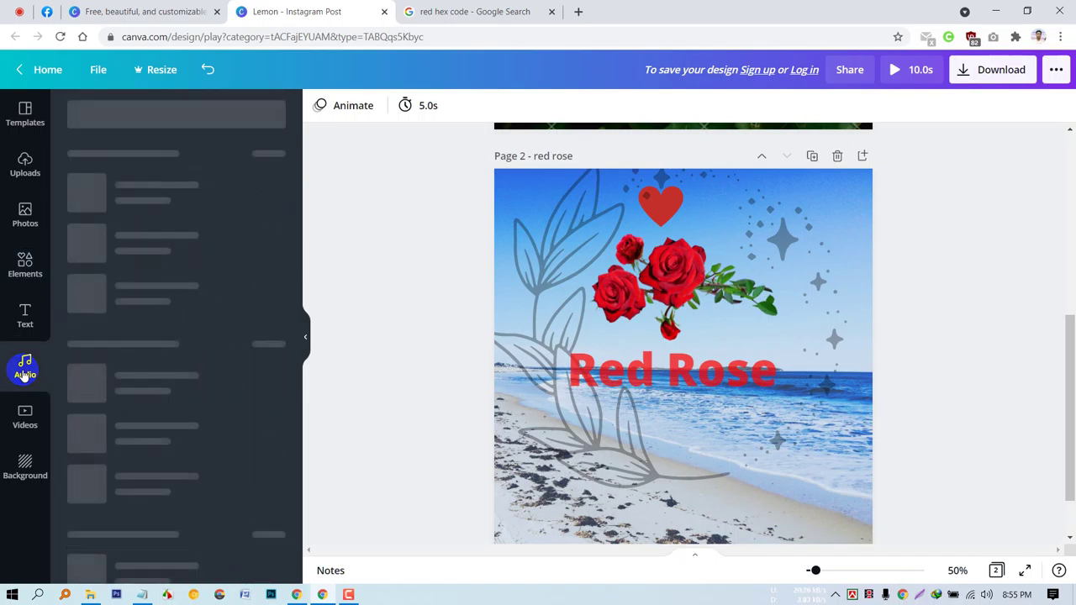
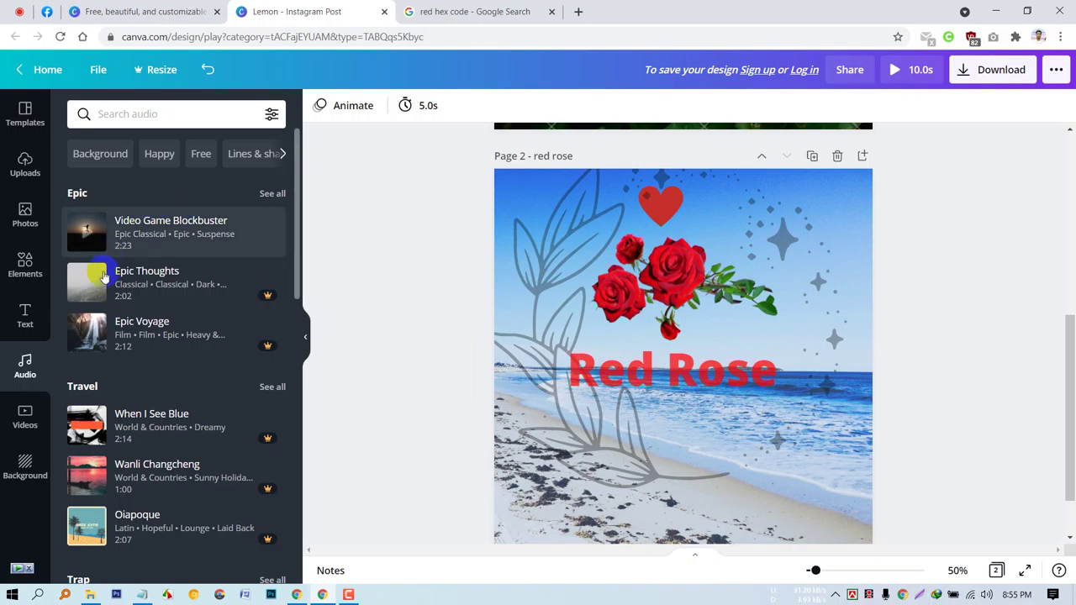
Step: Switch from the Videos library to the Uploads panel and start an upload
{"action": "left_click", "coordinate": [28, 415]}
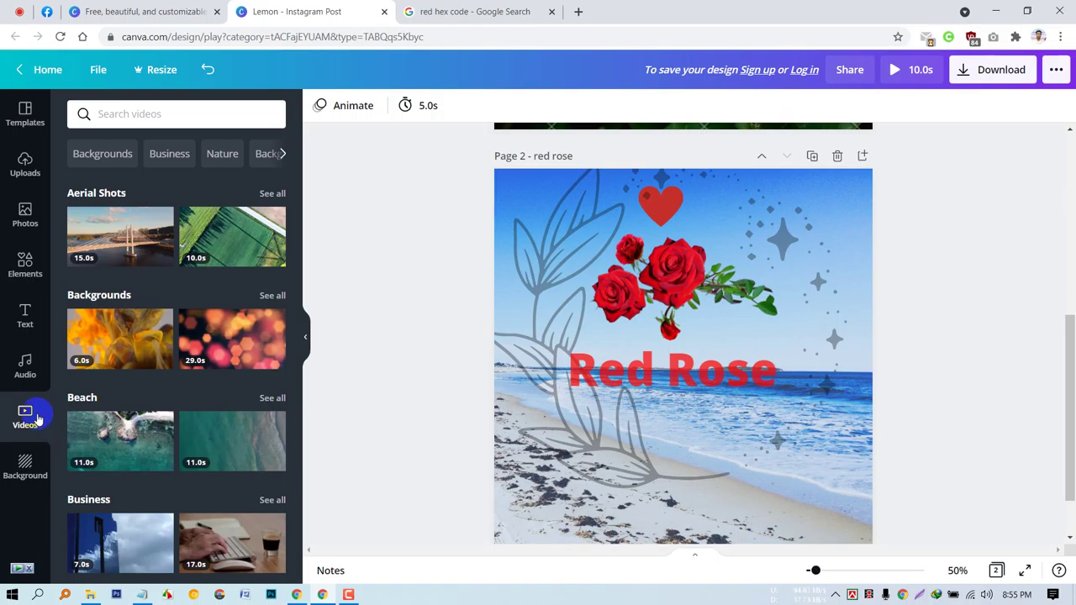
{"action": "left_click", "coordinate": [32, 173]}
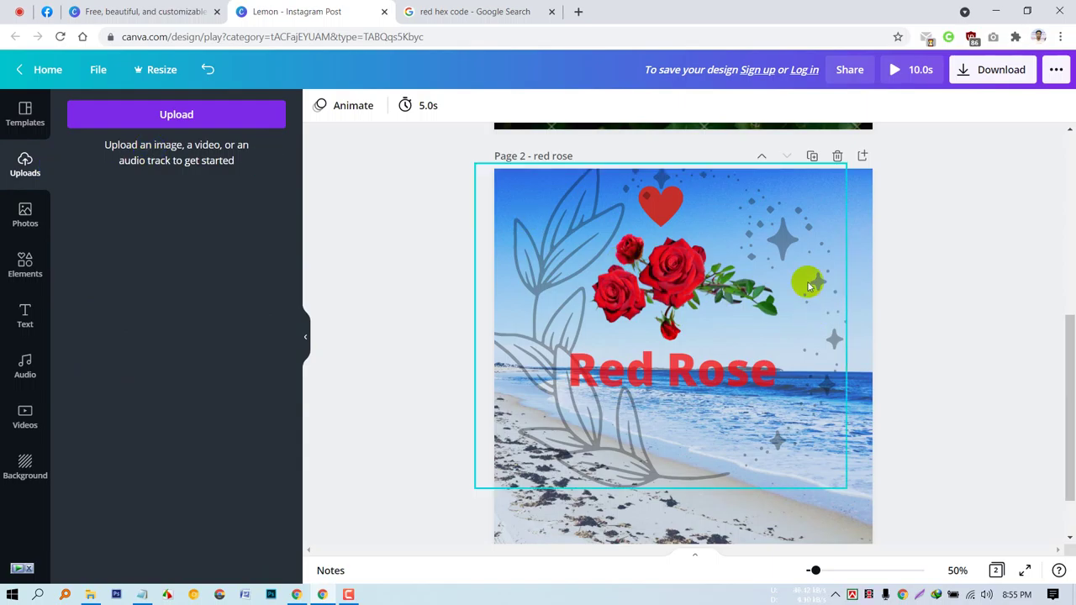
{"action": "left_click", "coordinate": [208, 124]}
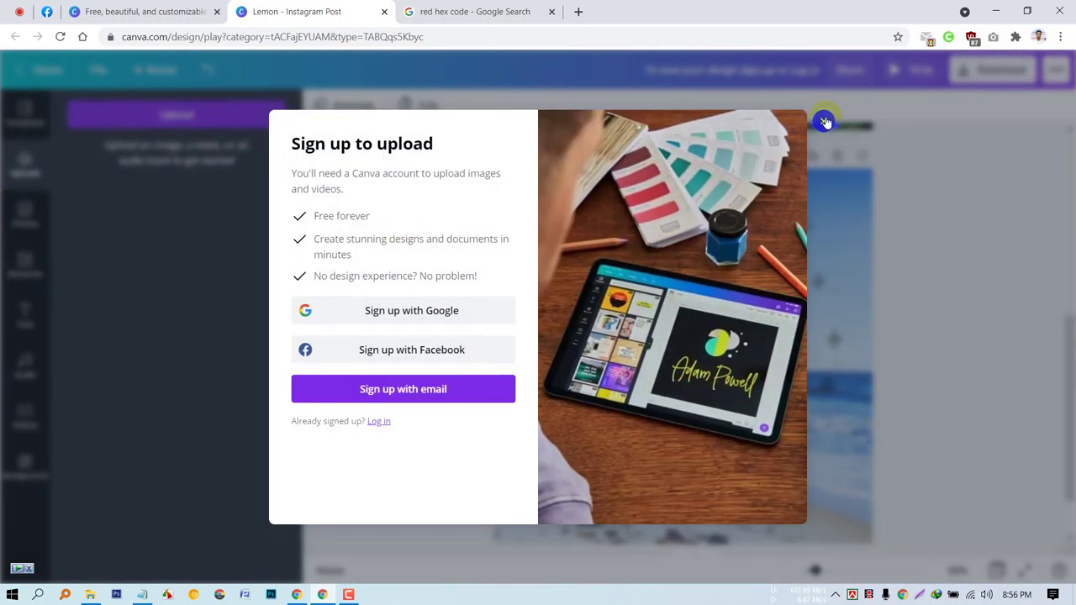
Step: Dismiss the 'Sign up to upload' prompt, retry the upload, and dismiss it again
{"action": "left_click", "coordinate": [826, 122]}
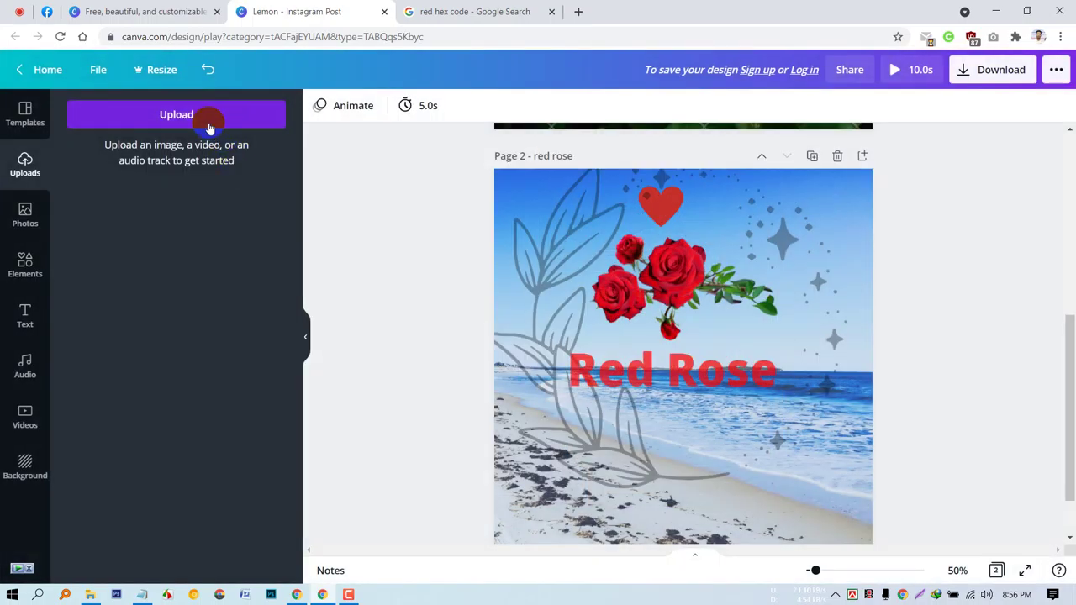
{"action": "left_click", "coordinate": [209, 124]}
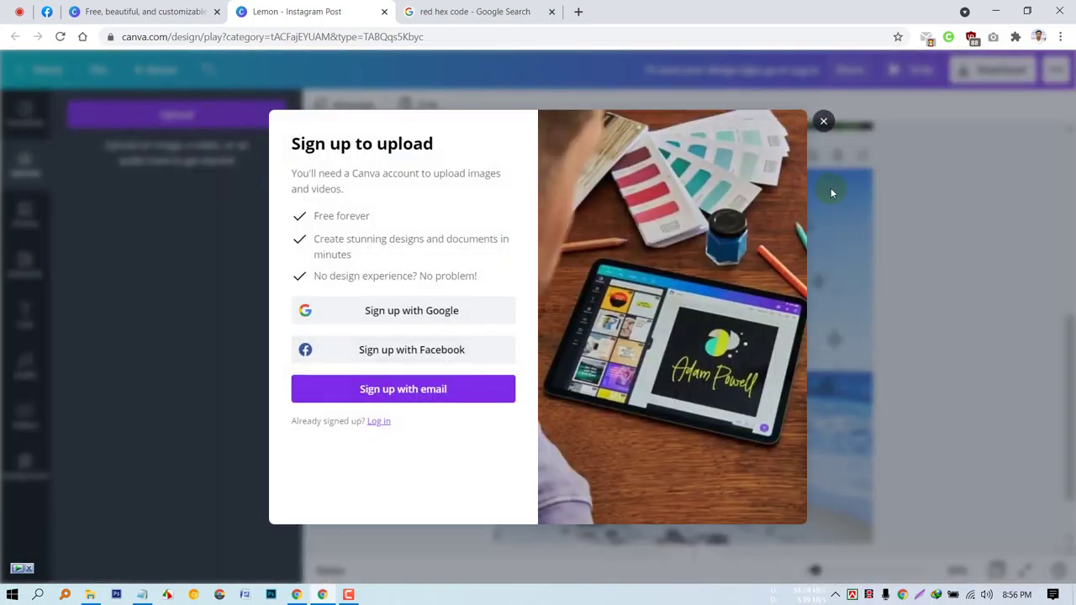
{"action": "left_click", "coordinate": [824, 121]}
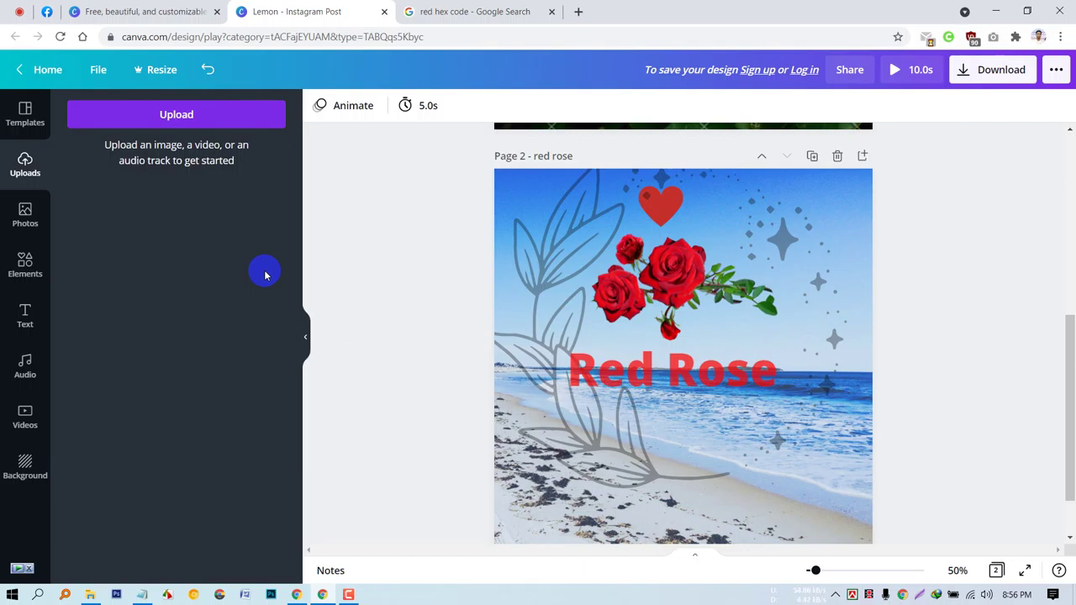
Step: Browse the template library and apply the Sadie and Wesley wedding template to page 2
{"action": "left_click", "coordinate": [25, 119]}
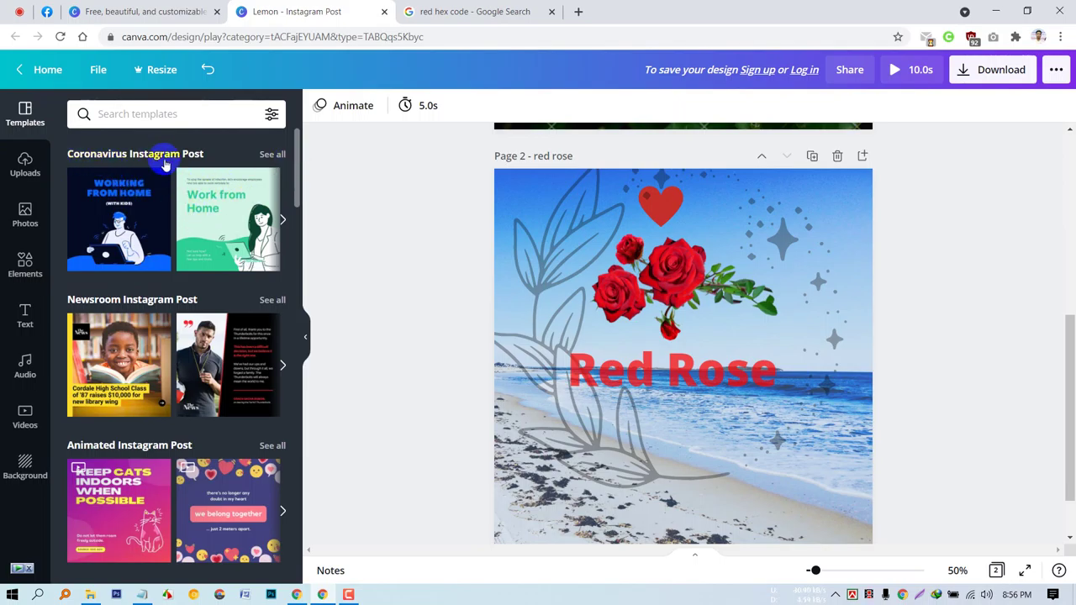
{"action": "left_click_drag", "start_coordinate": [296, 168], "coordinate": [298, 336]}
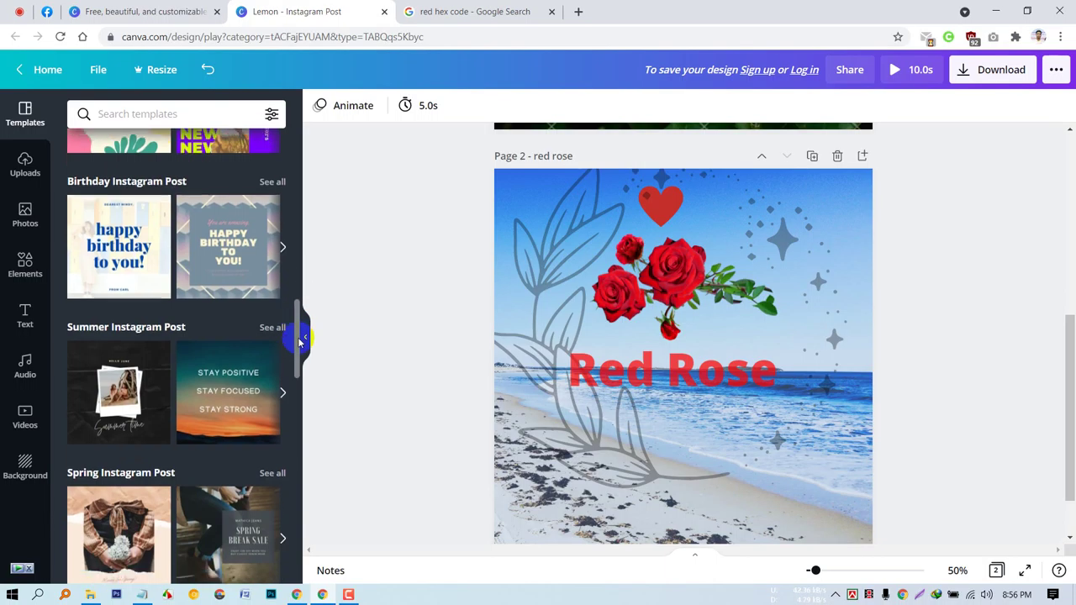
{"action": "left_click", "coordinate": [282, 250]}
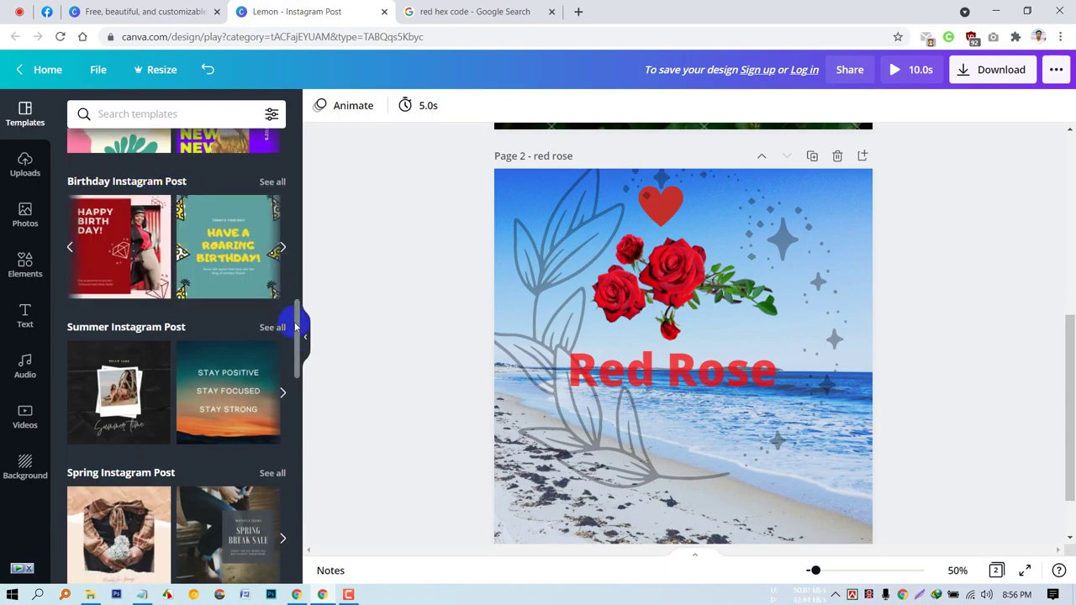
{"action": "left_click_drag", "start_coordinate": [296, 328], "coordinate": [297, 404]}
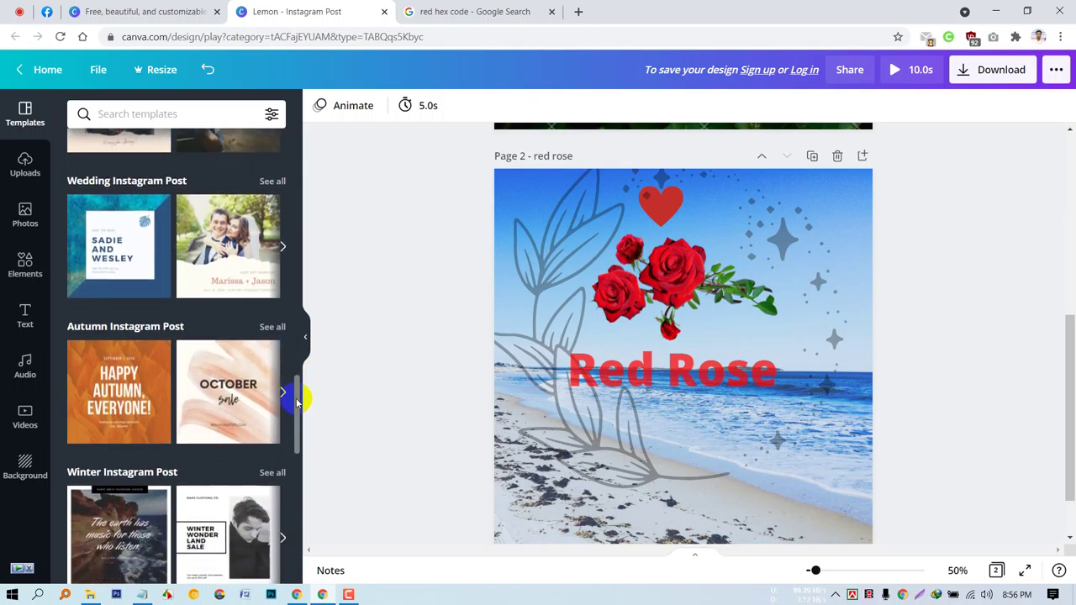
{"action": "left_click", "coordinate": [126, 227]}
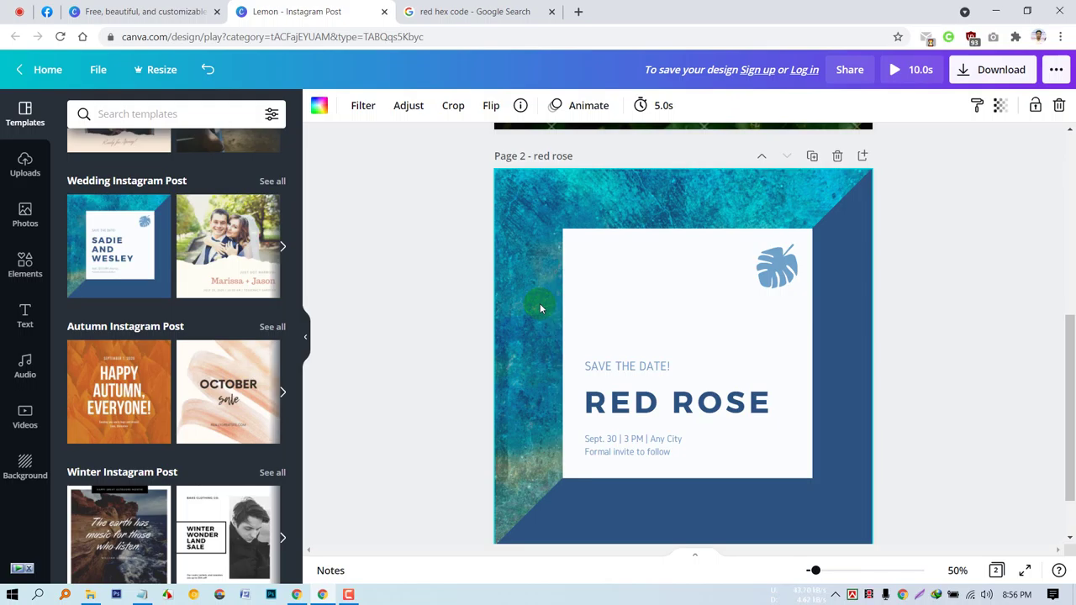
Step: Delete the template background, undo twice back to the Red Rose design, then go to Google Meet
{"action": "key", "text": "Delete"}
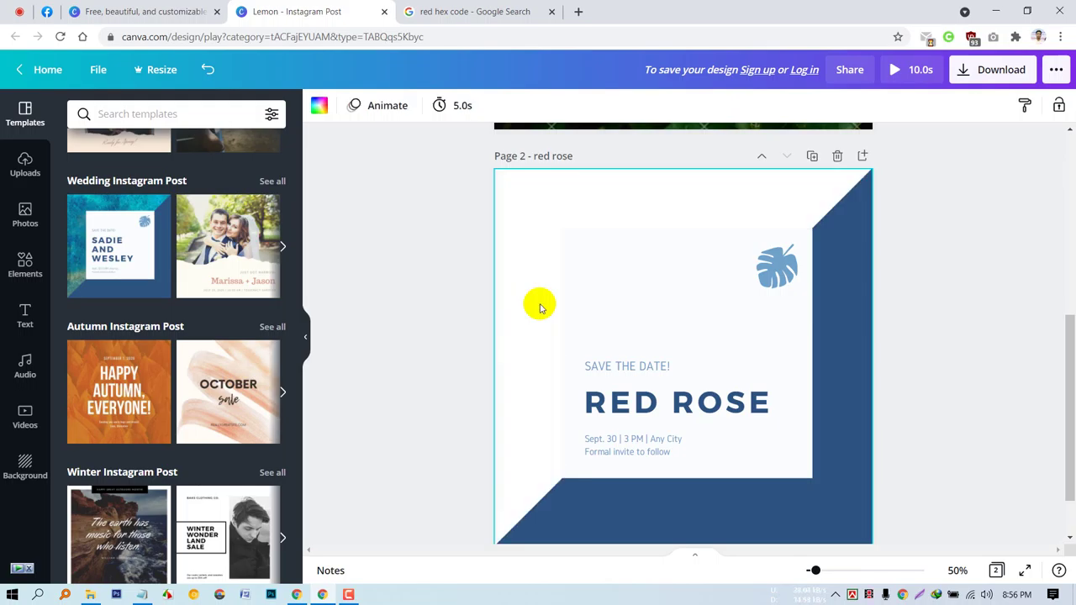
{"action": "key", "text": "ctrl+z"}
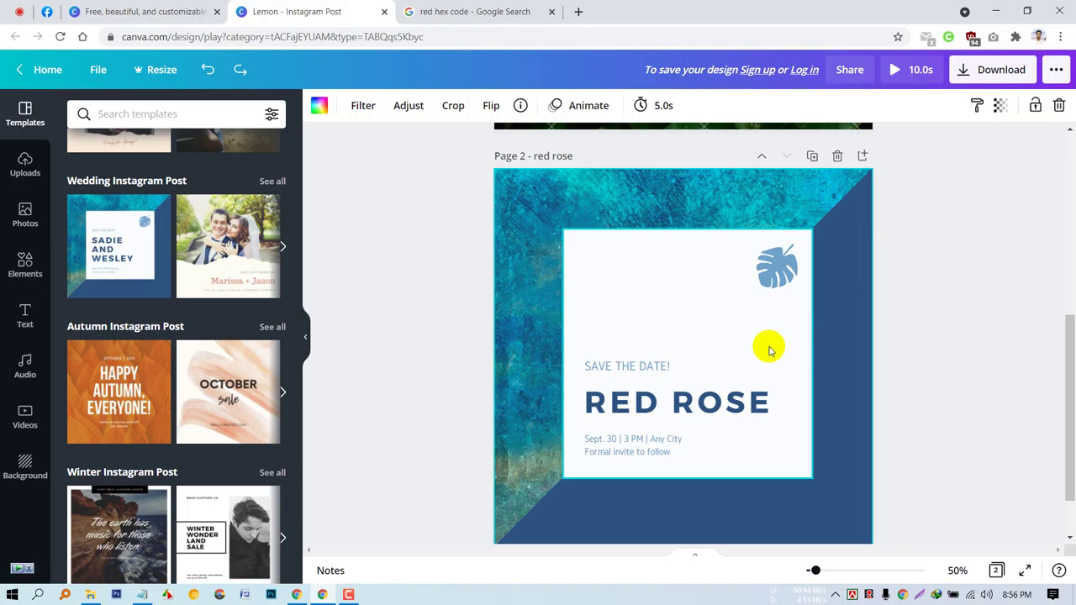
{"action": "key", "text": "ctrl+z"}
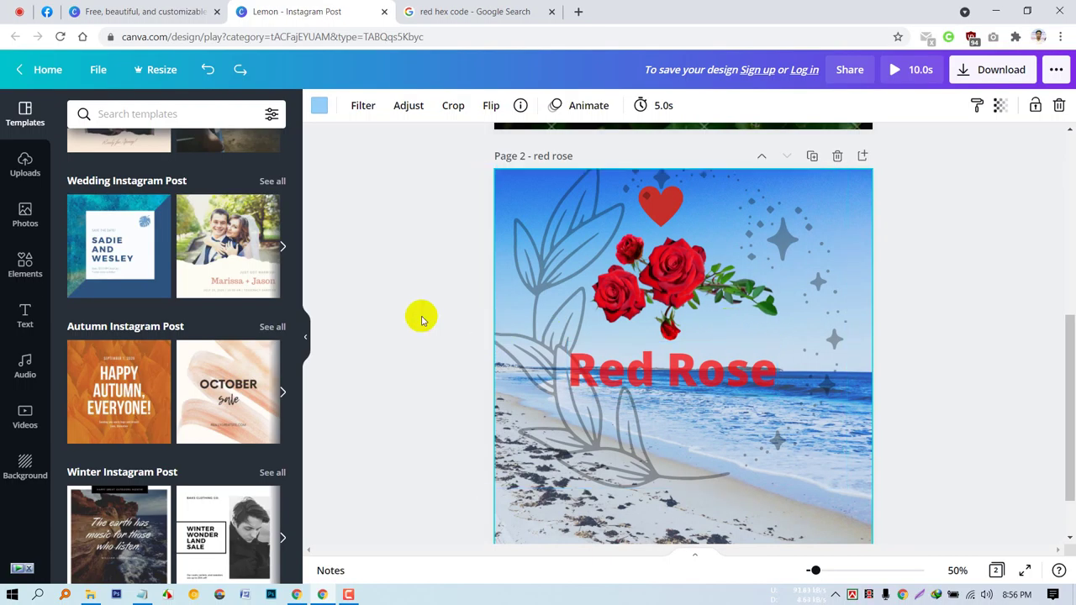
{"action": "left_click", "coordinate": [20, 12]}
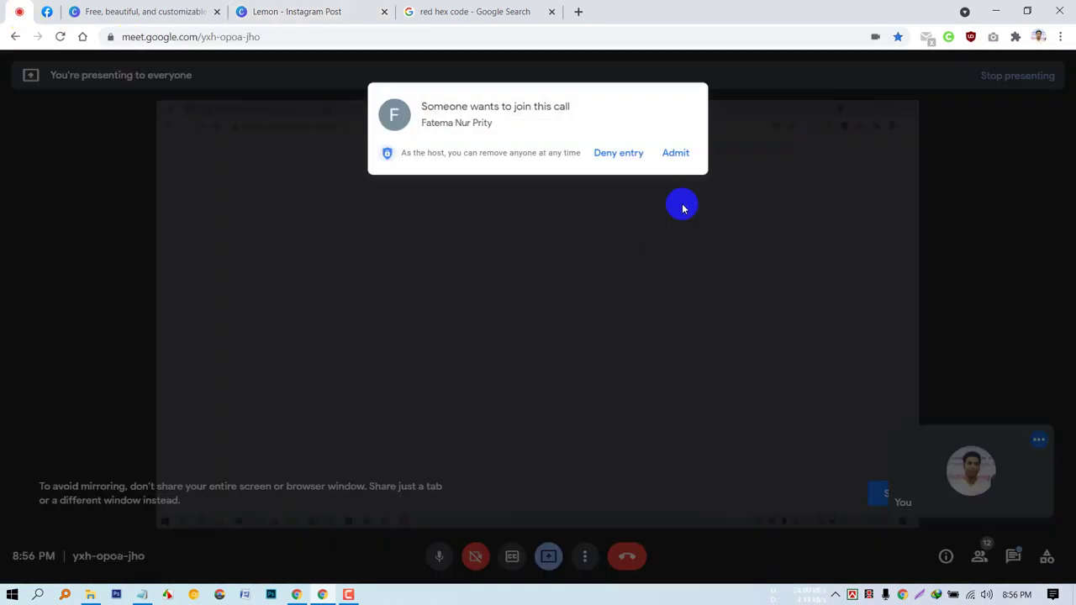
Step: Admit the waiting participant into the Meet call and return to the 'Lemon - Instagram Post' tab
{"action": "left_click", "coordinate": [675, 152]}
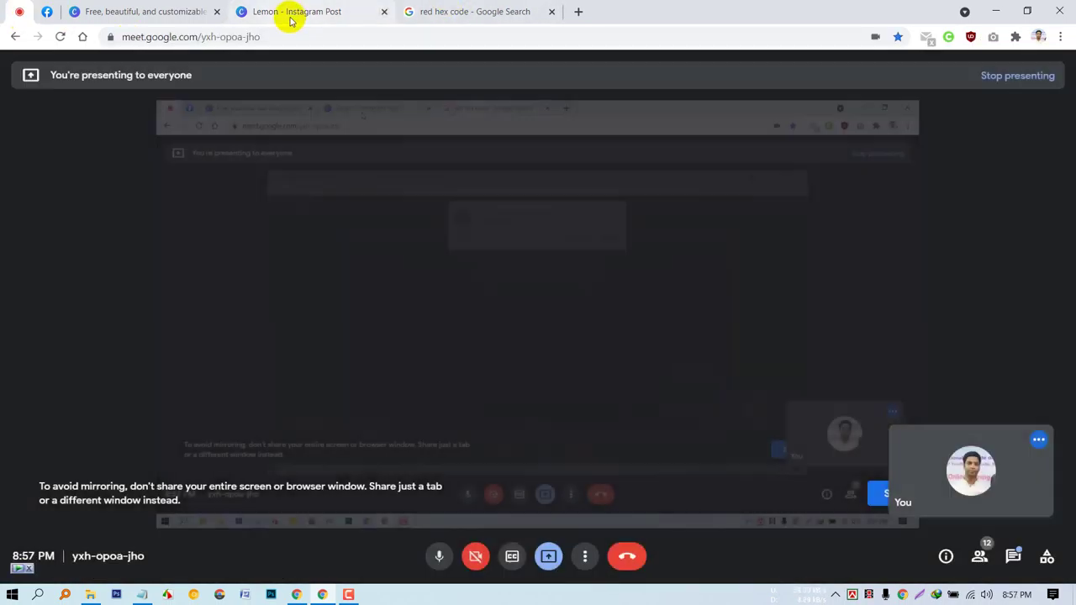
{"action": "left_click", "coordinate": [292, 12]}
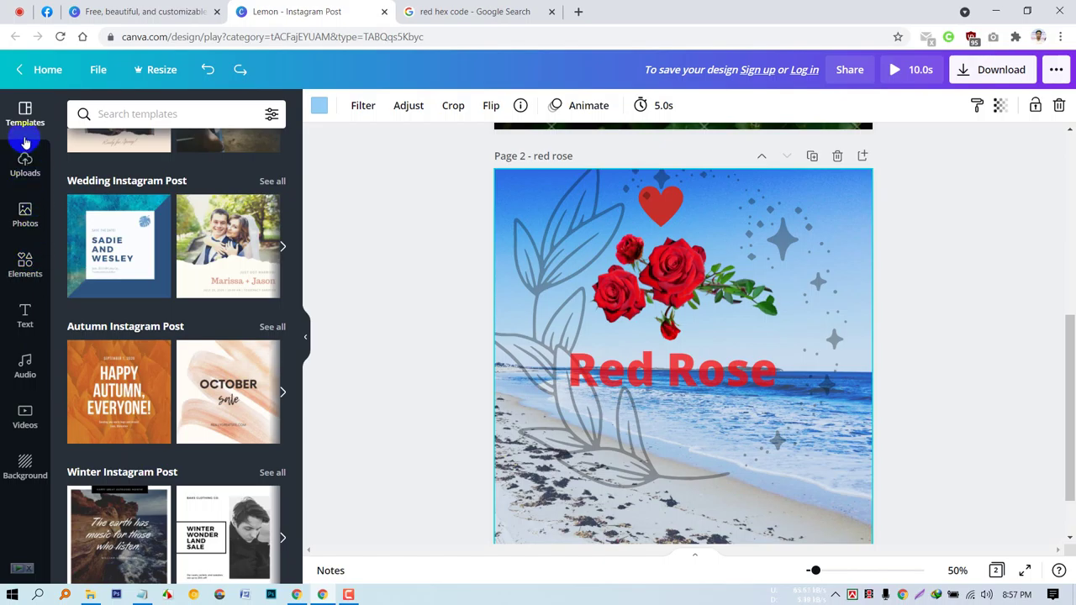
Step: Apply a Deutsch (Deutschland) language filter to the template search
{"action": "left_click", "coordinate": [271, 116]}
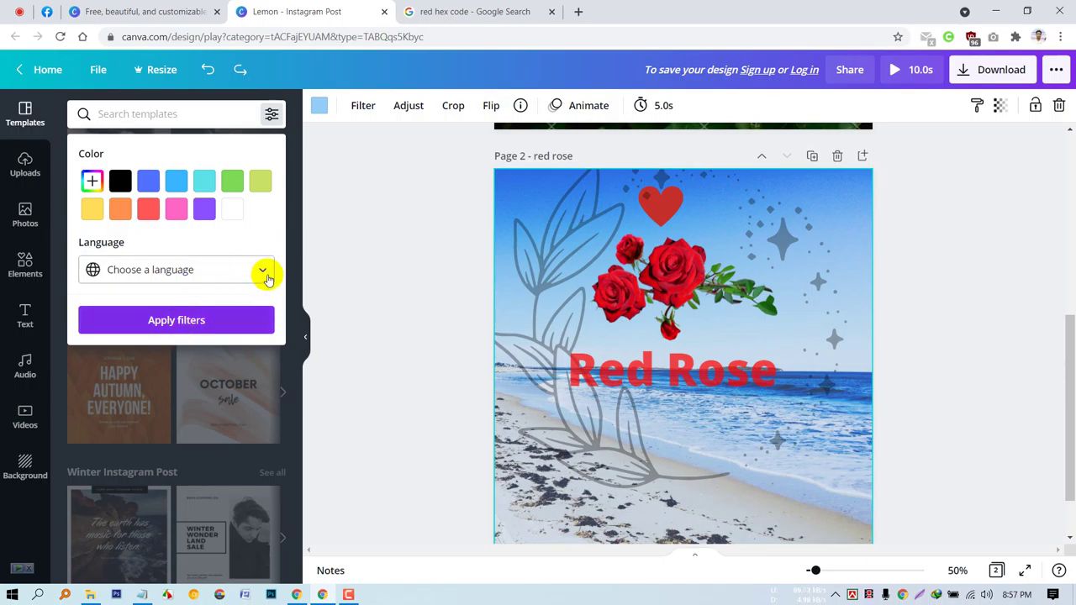
{"action": "left_click", "coordinate": [265, 274]}
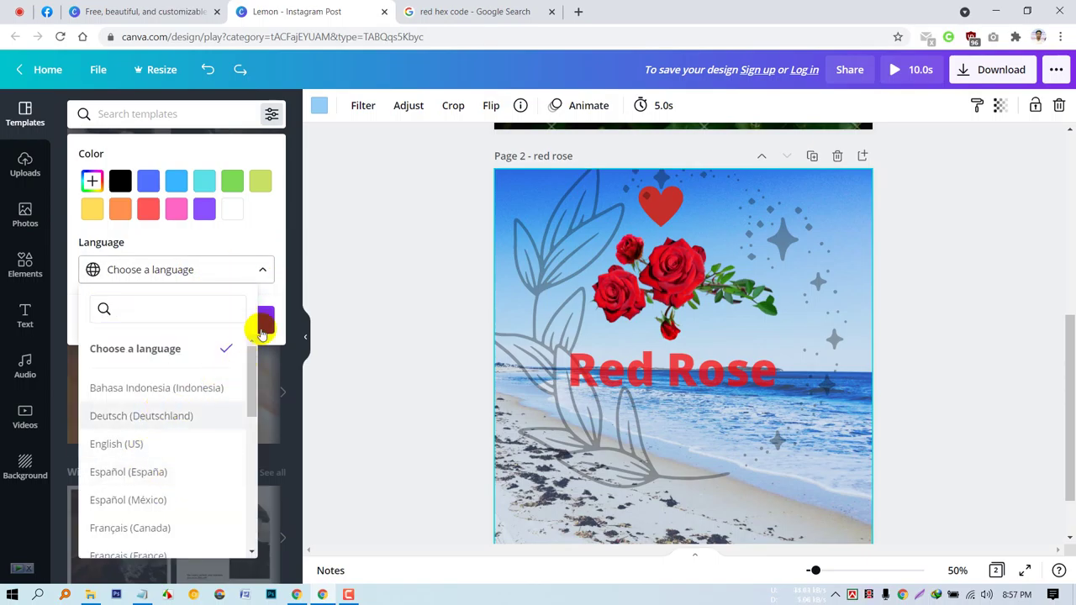
{"action": "key", "text": "Return"}
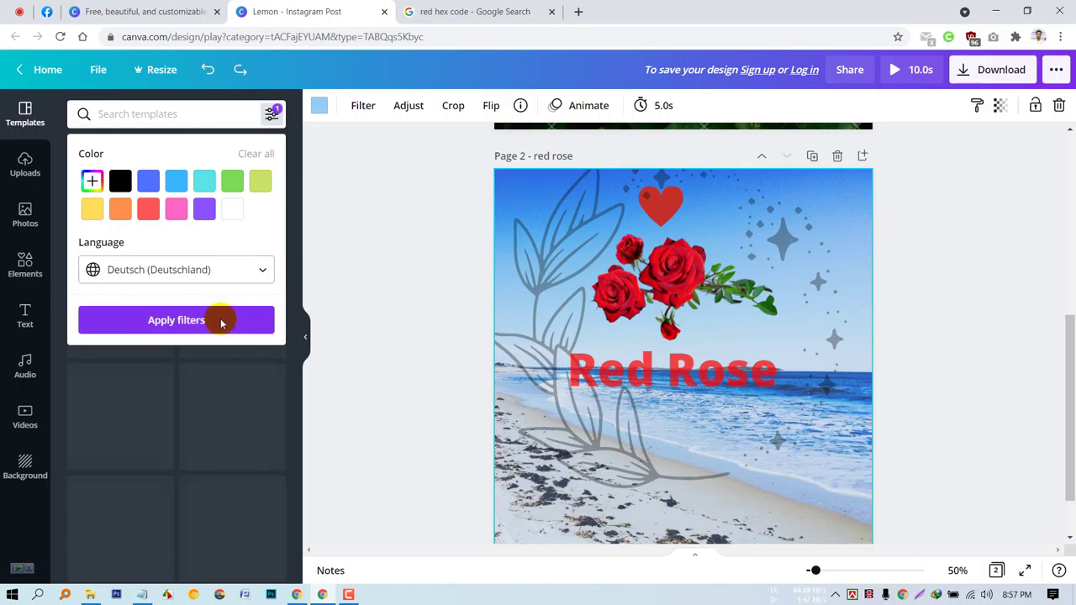
{"action": "left_click", "coordinate": [202, 323]}
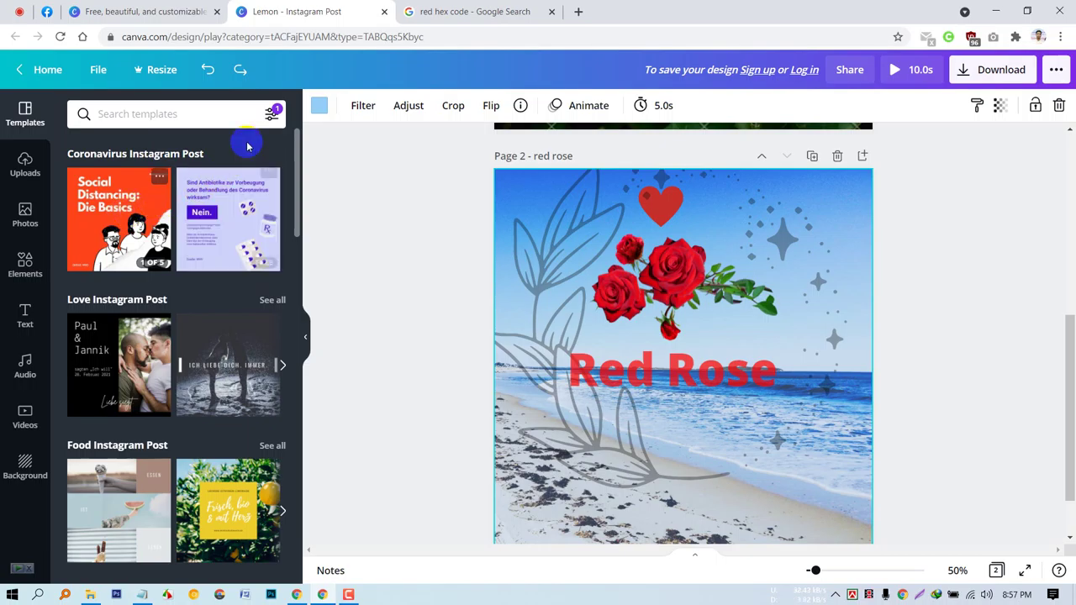
Step: Change the template language filter to English (US) and apply it
{"action": "left_click", "coordinate": [271, 114]}
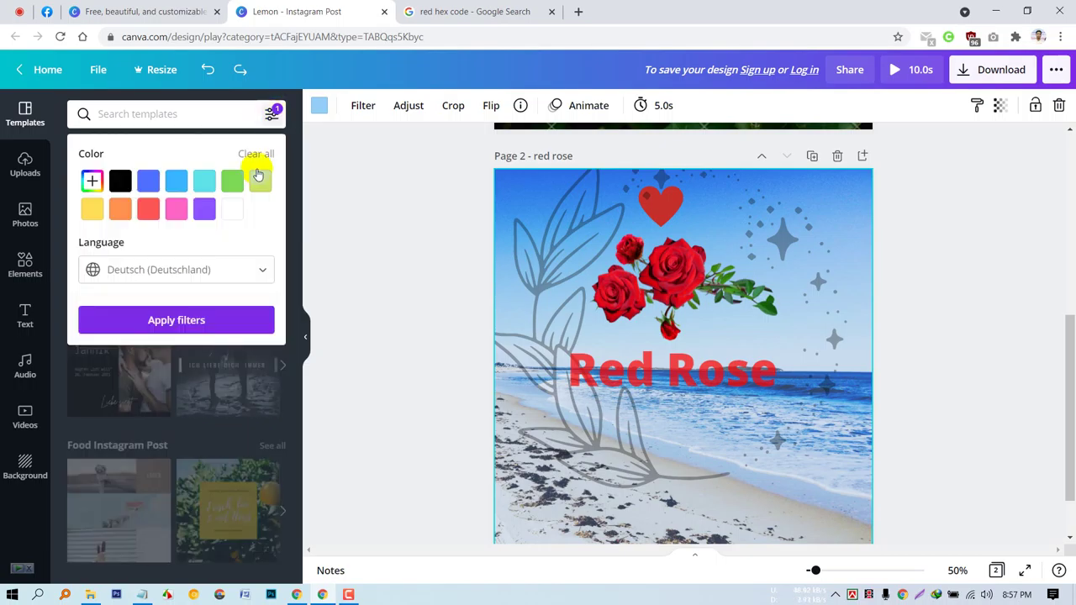
{"action": "left_click", "coordinate": [234, 270]}
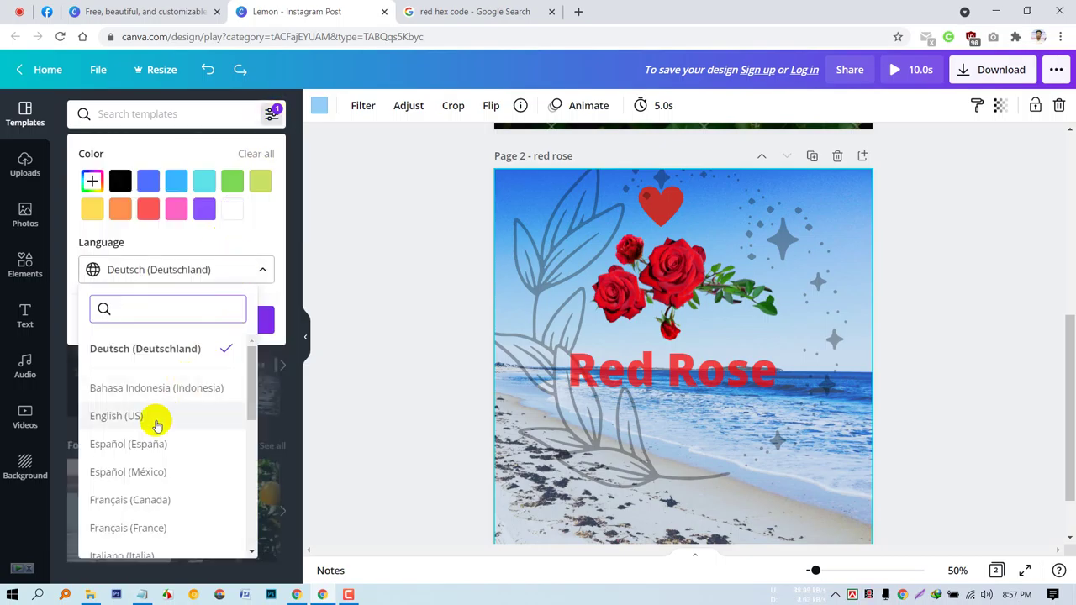
{"action": "left_click", "coordinate": [126, 416]}
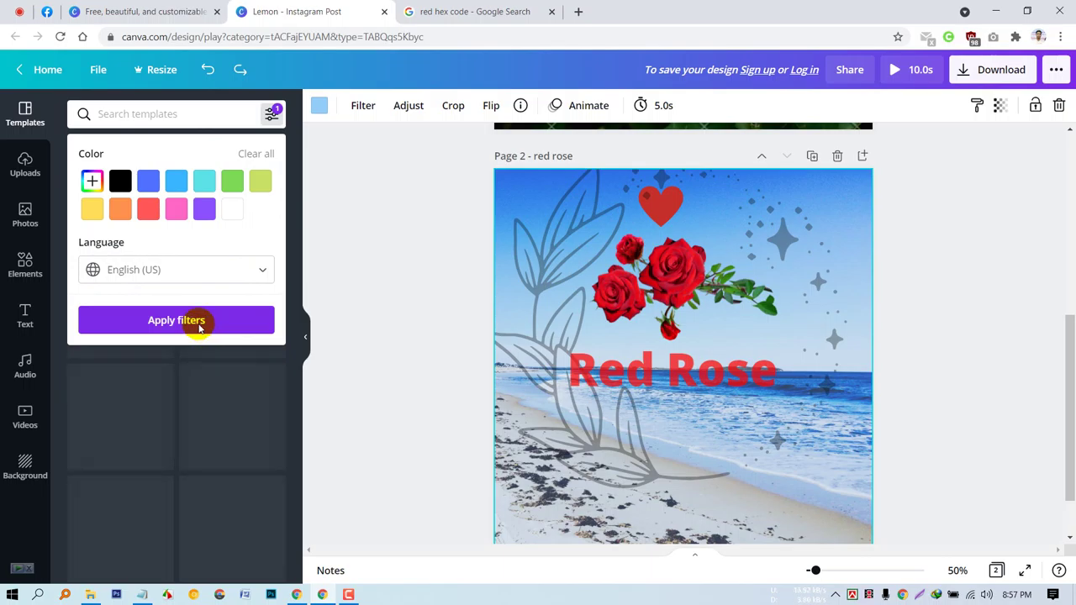
{"action": "left_click", "coordinate": [199, 327]}
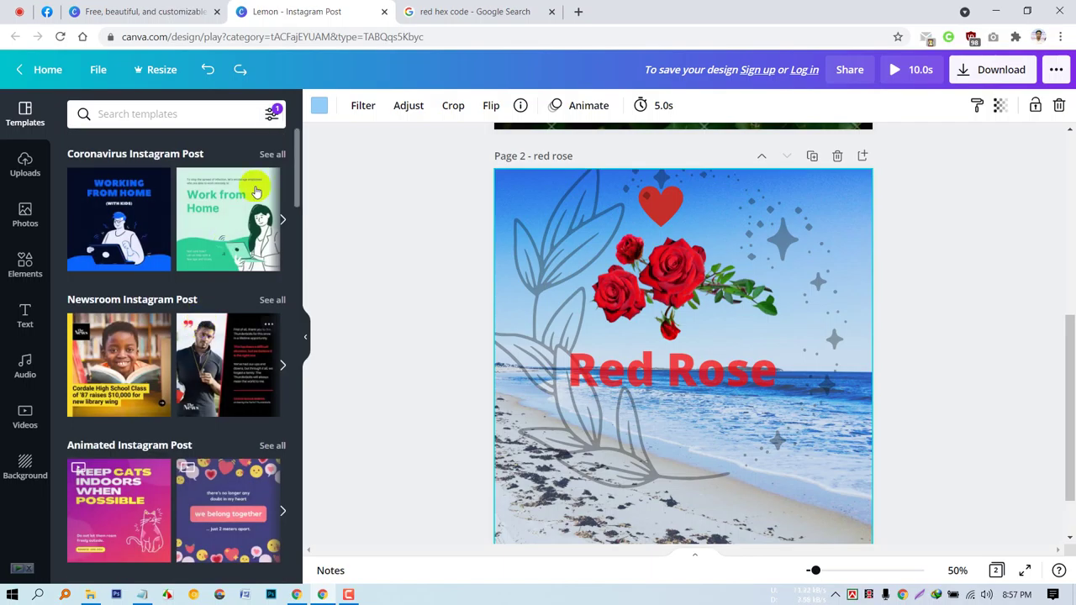
{"action": "left_click", "coordinate": [152, 74]}
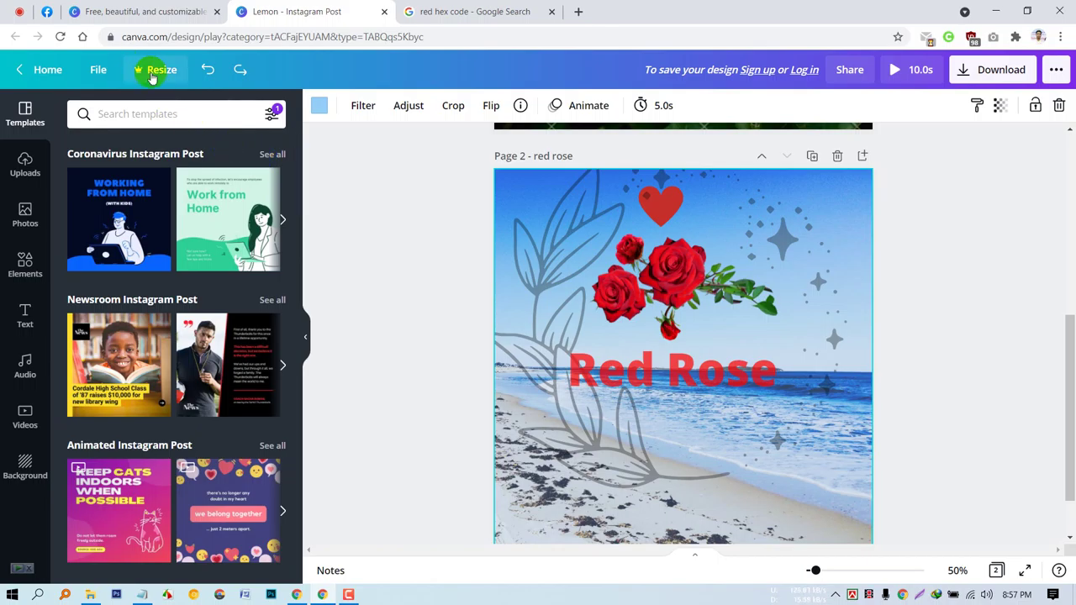
Step: Show rulers and drag a horizontal guide onto page 2, then remove it
{"action": "left_click", "coordinate": [98, 72]}
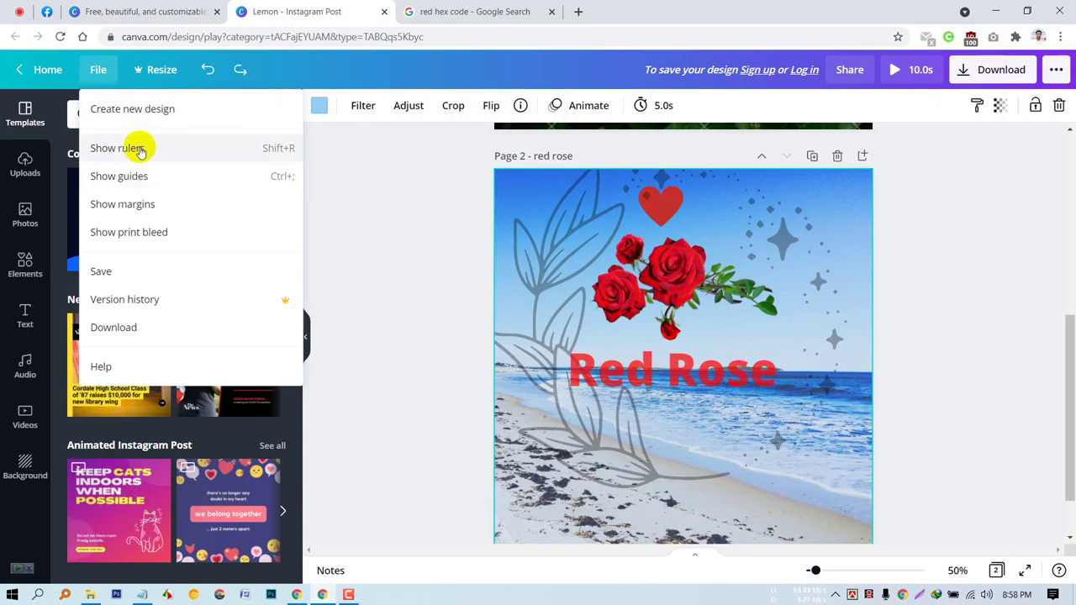
{"action": "left_click", "coordinate": [148, 153]}
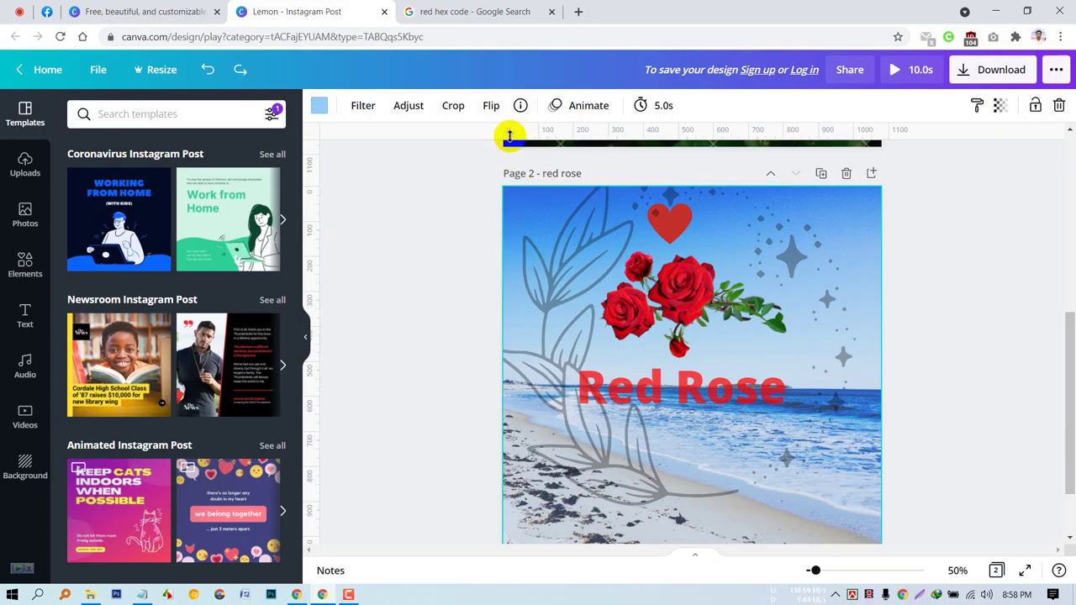
{"action": "left_click_drag", "start_coordinate": [510, 140], "coordinate": [517, 213]}
{"action": "left_click_drag", "start_coordinate": [517, 252], "coordinate": [563, 137]}
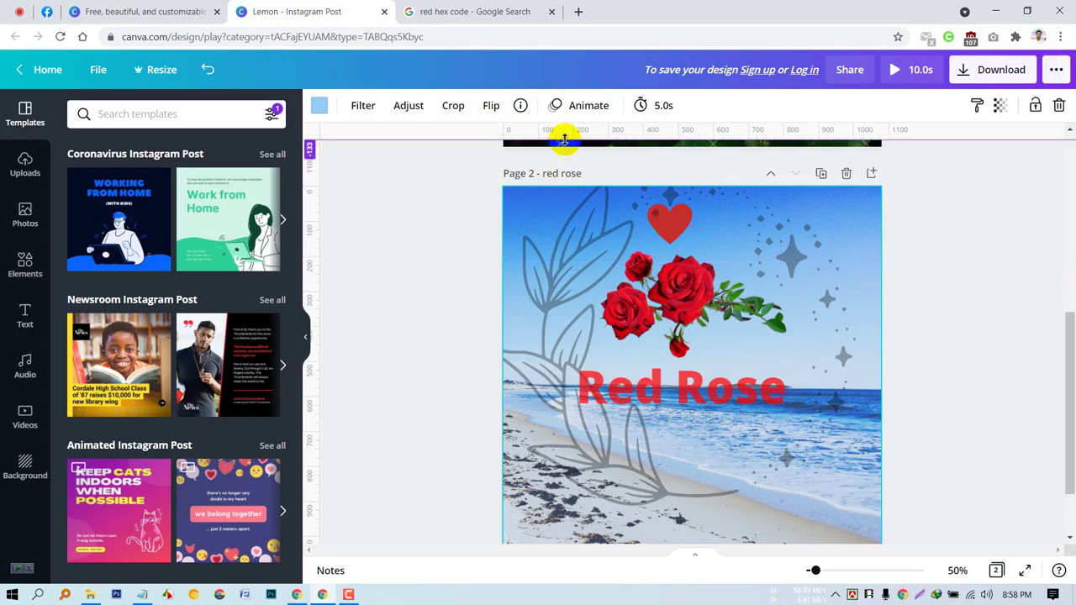
{"action": "left_click", "coordinate": [99, 72]}
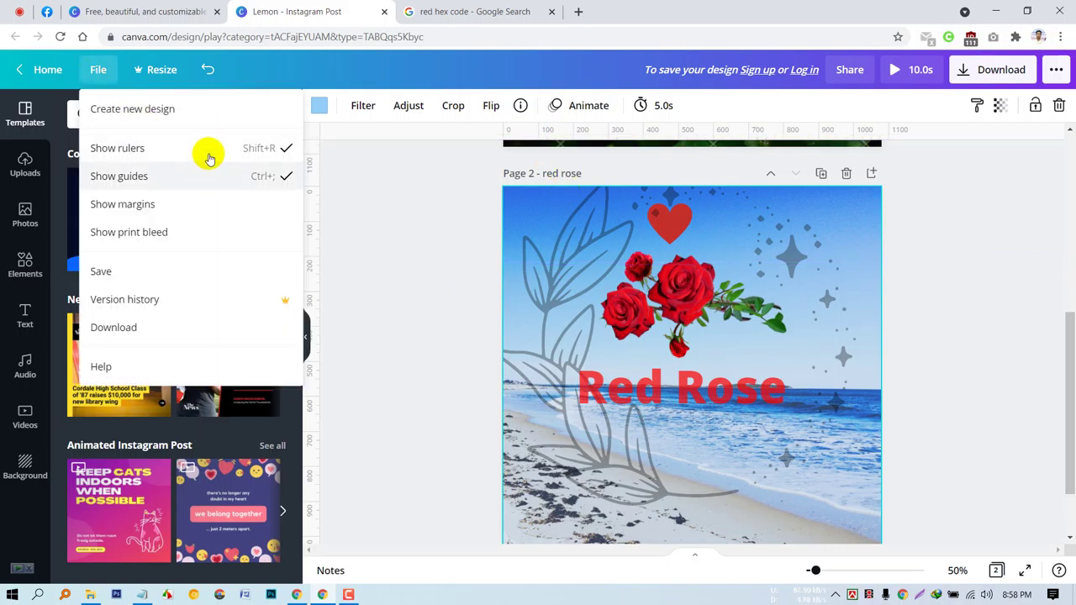
Step: Hide the rulers and turn off the layout guides from the File menu
{"action": "key", "text": "shift+r"}
{"action": "left_click", "coordinate": [473, 168]}
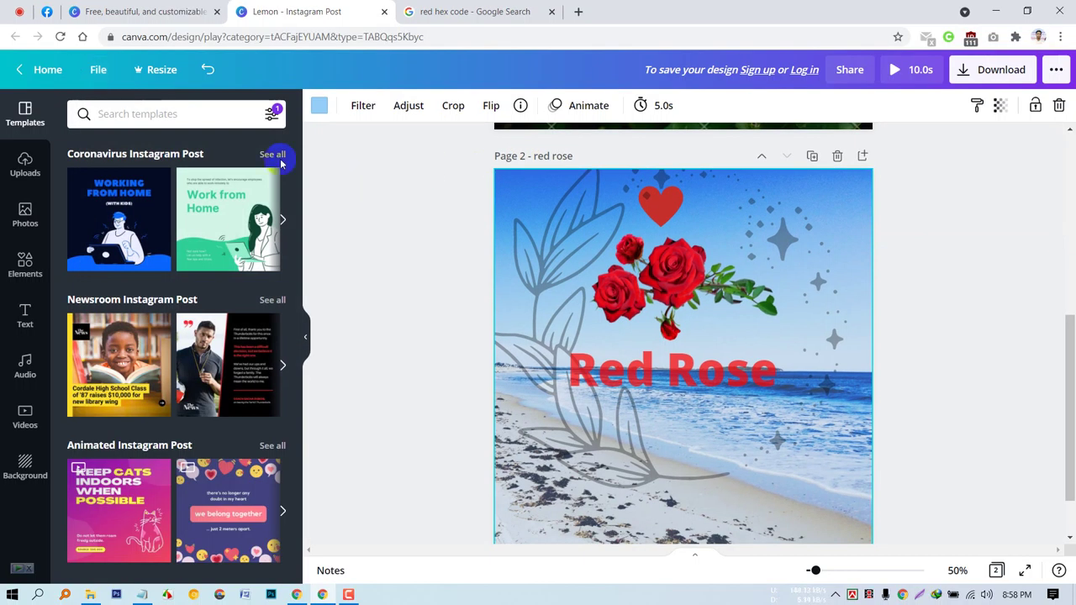
{"action": "left_click", "coordinate": [99, 80]}
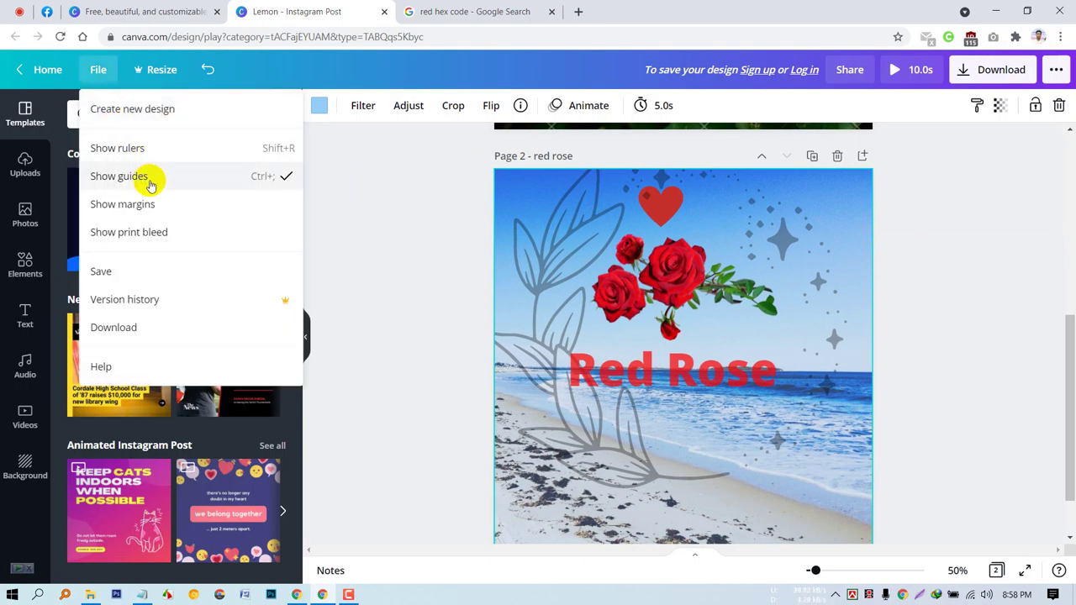
{"action": "left_click", "coordinate": [150, 184]}
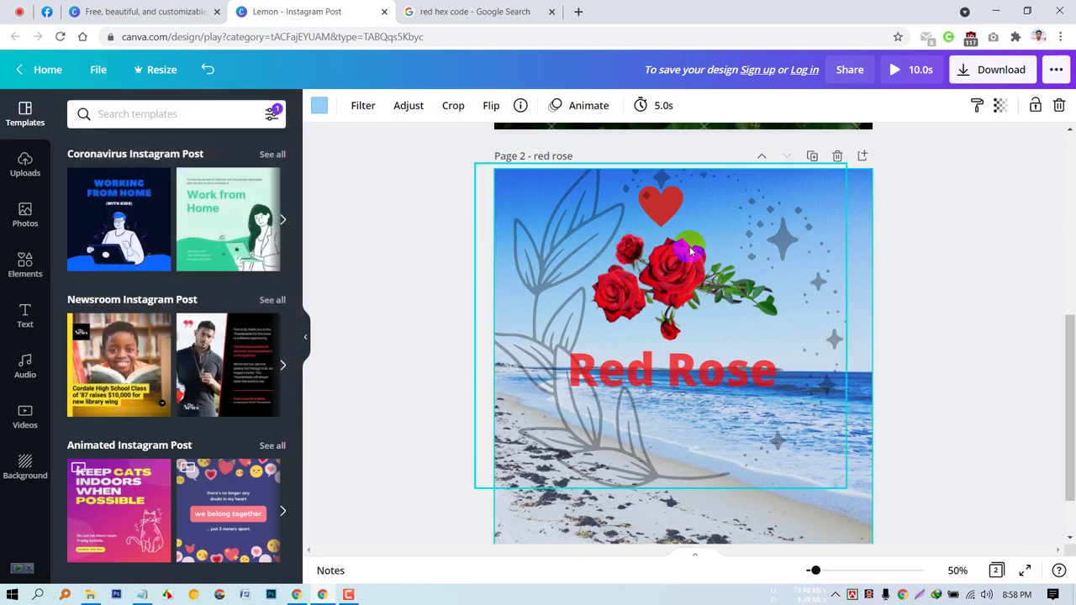
Step: Toggle Show guides back on and then off again, leaving both rulers and guides hidden
{"action": "left_click", "coordinate": [97, 68]}
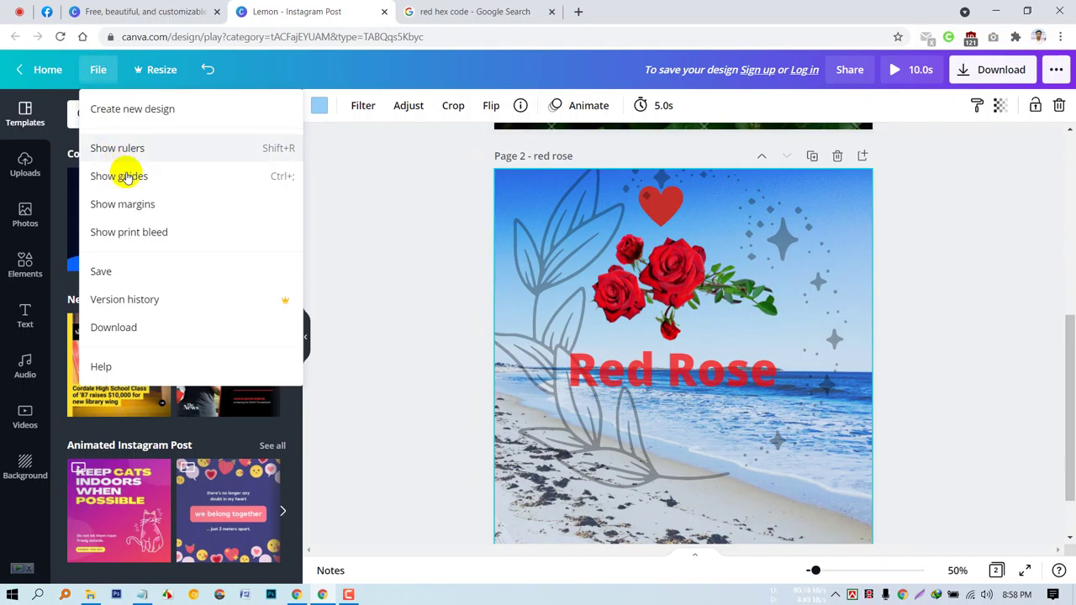
{"action": "left_click", "coordinate": [125, 177]}
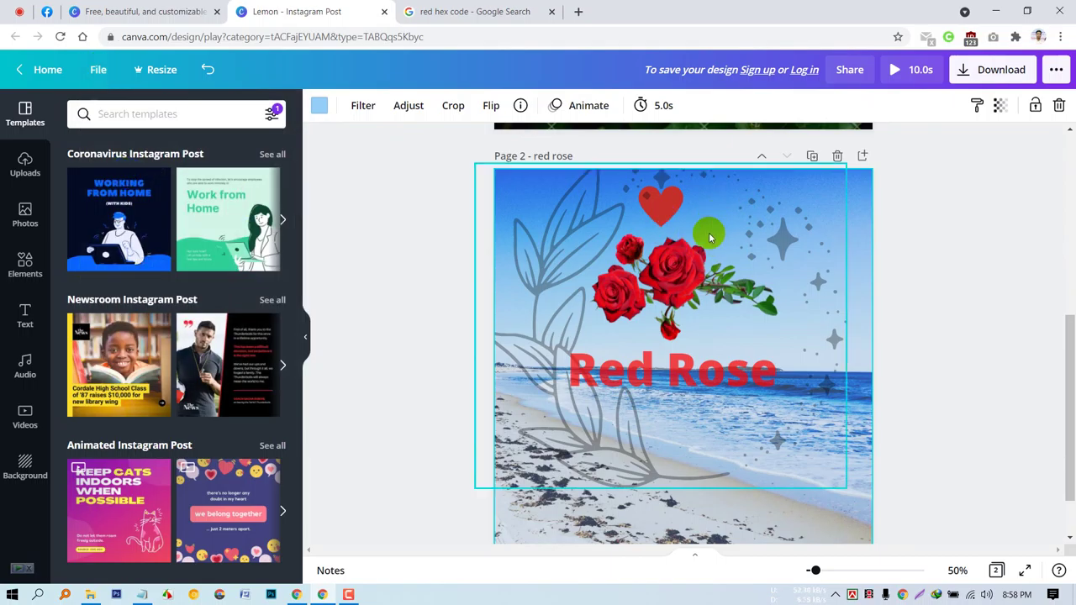
{"action": "left_click", "coordinate": [112, 76]}
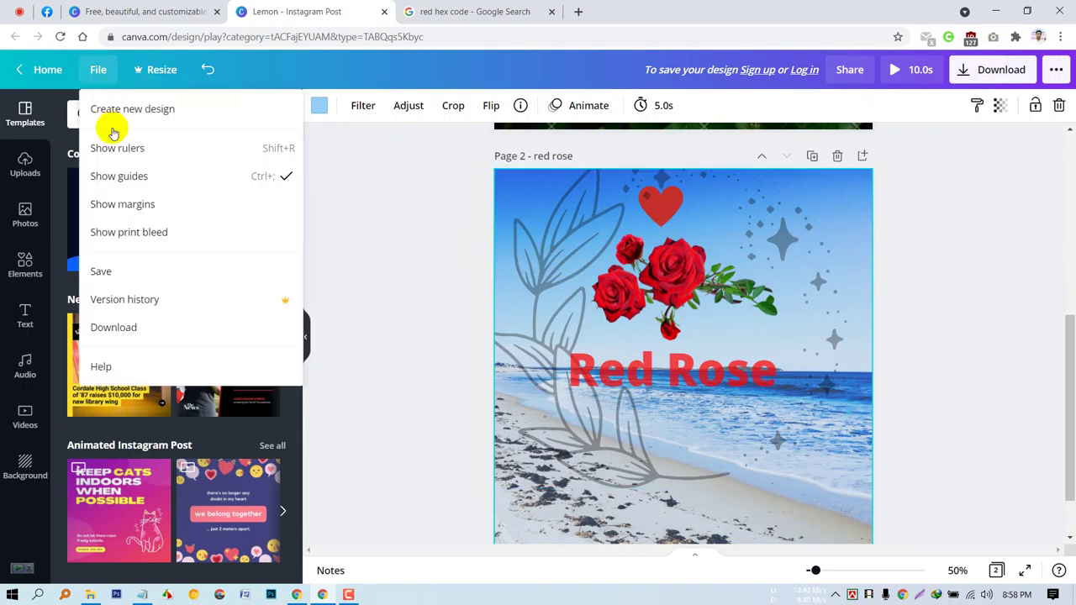
{"action": "left_click", "coordinate": [130, 177]}
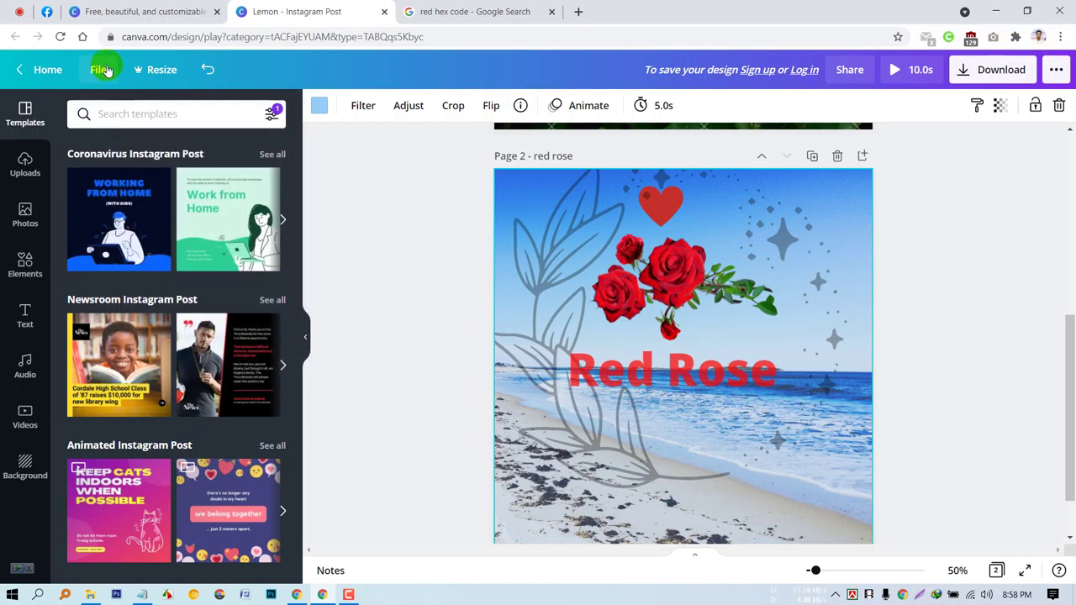
{"action": "left_click", "coordinate": [98, 69]}
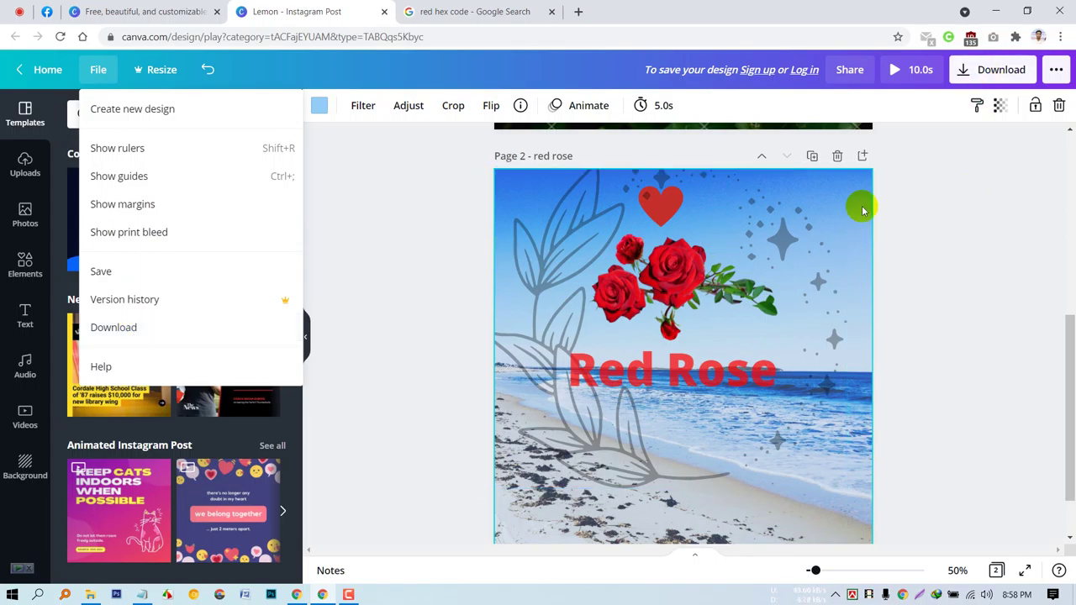
{"action": "left_click", "coordinate": [837, 210]}
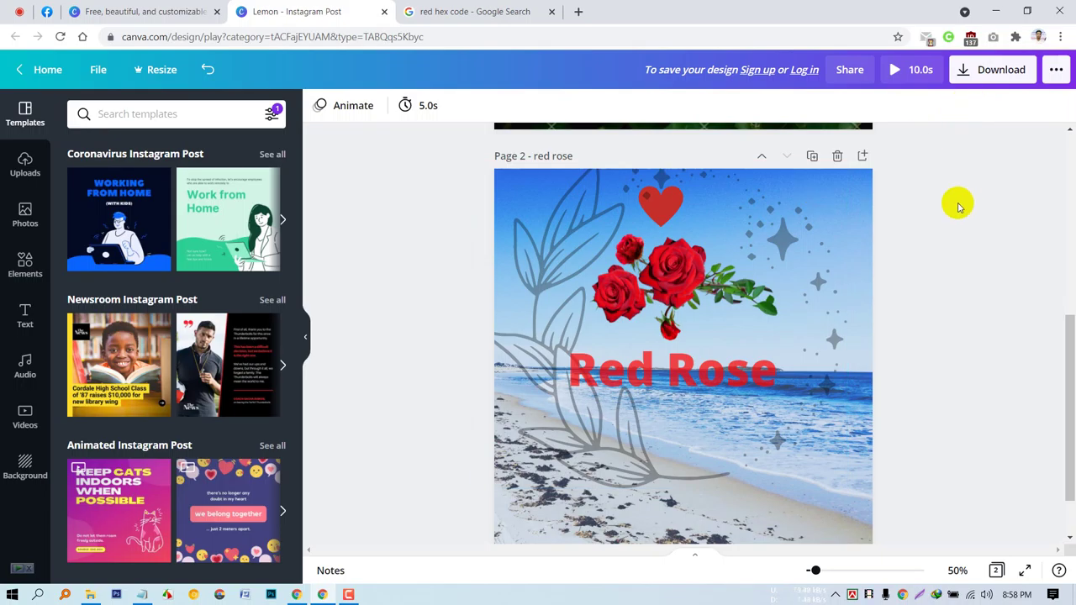
Step: Set the download file type to JPG
{"action": "left_click", "coordinate": [983, 77]}
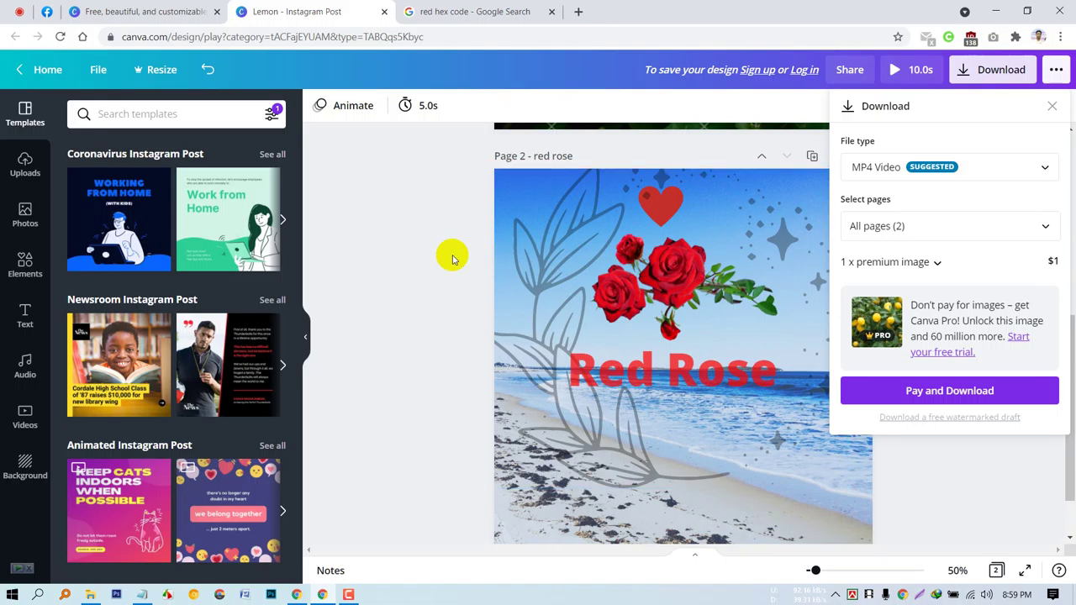
{"action": "scroll", "coordinate": [432, 254], "scroll_direction": "up", "scroll_amount": 5}
{"action": "scroll", "coordinate": [432, 254], "scroll_direction": "down", "scroll_amount": 5}
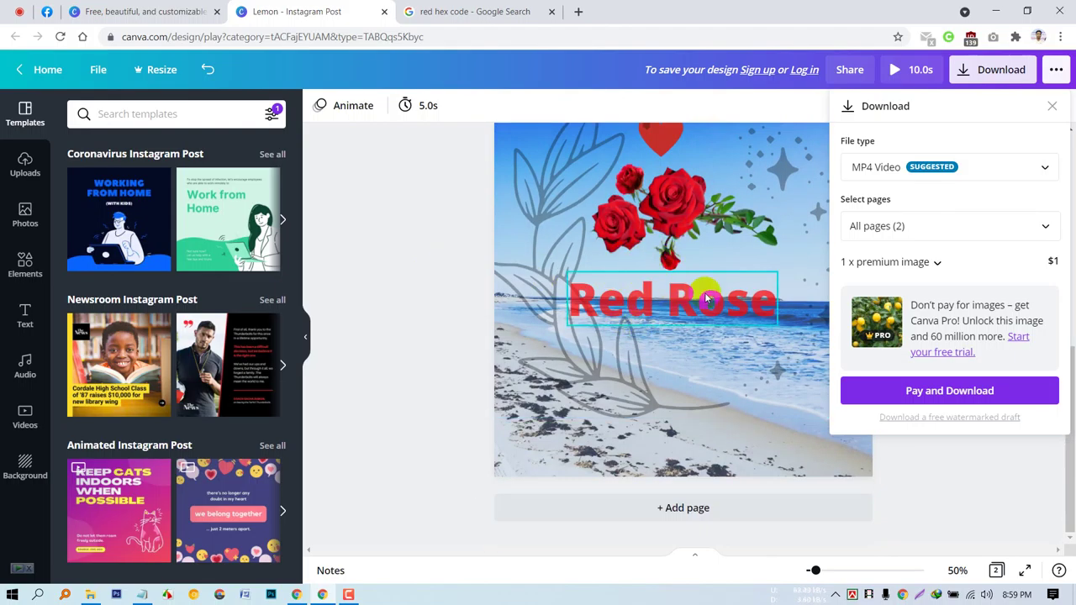
{"action": "left_click", "coordinate": [917, 177]}
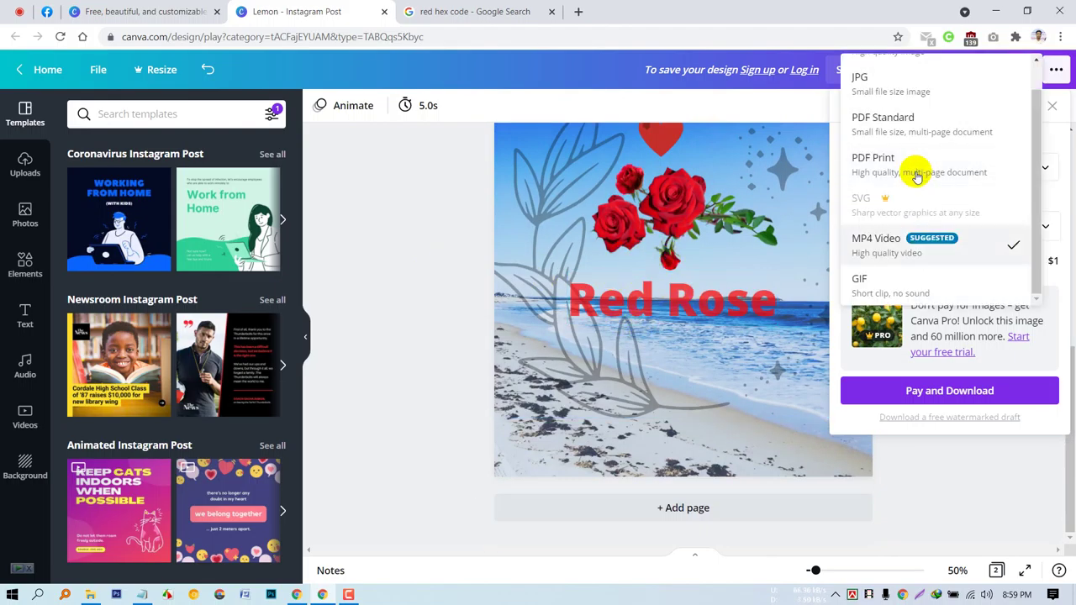
{"action": "scroll", "coordinate": [909, 212], "scroll_direction": "up", "scroll_amount": 1}
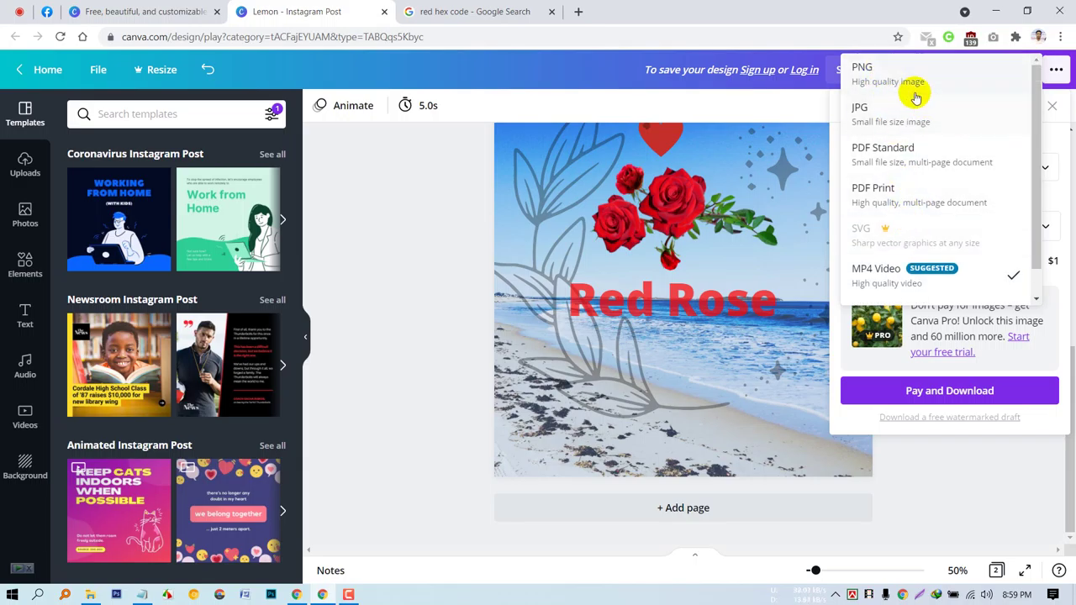
{"action": "left_click", "coordinate": [903, 122]}
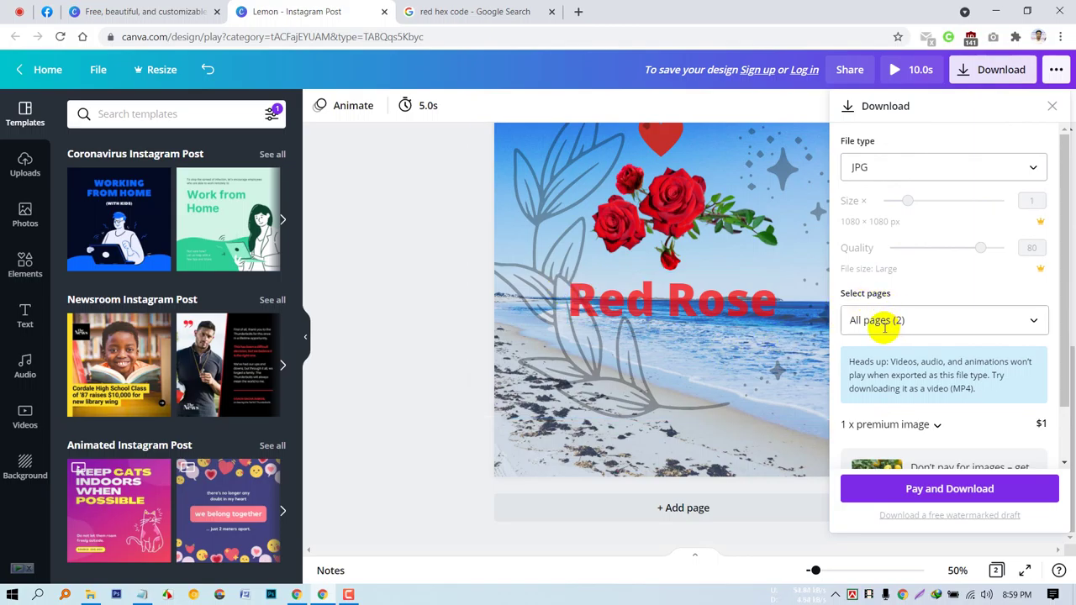
Step: Limit the page selection to Page 2 only and download the JPG
{"action": "left_click", "coordinate": [971, 326]}
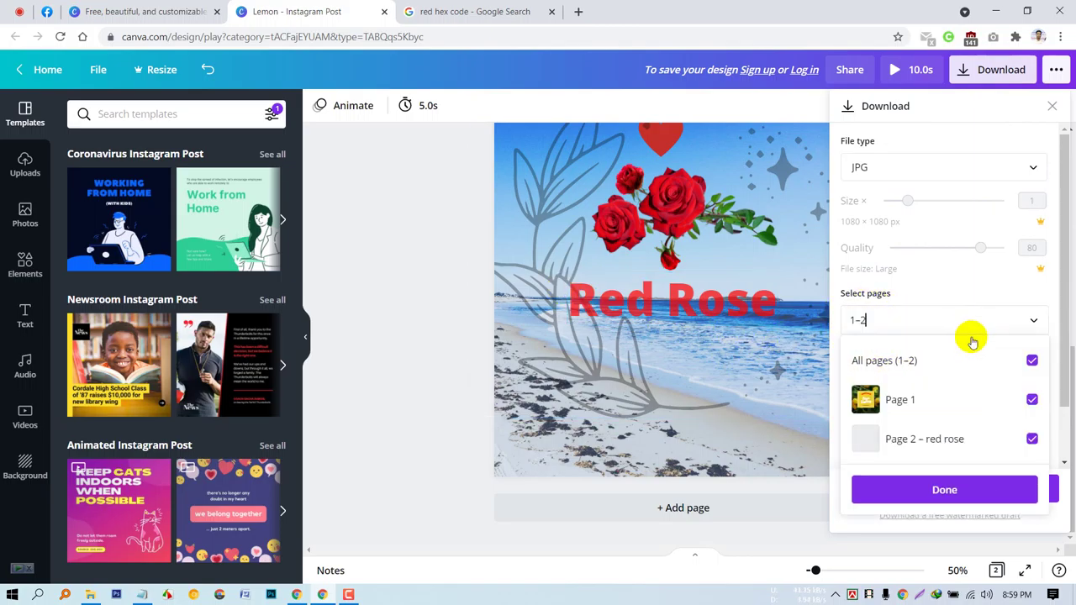
{"action": "left_click", "coordinate": [1031, 361]}
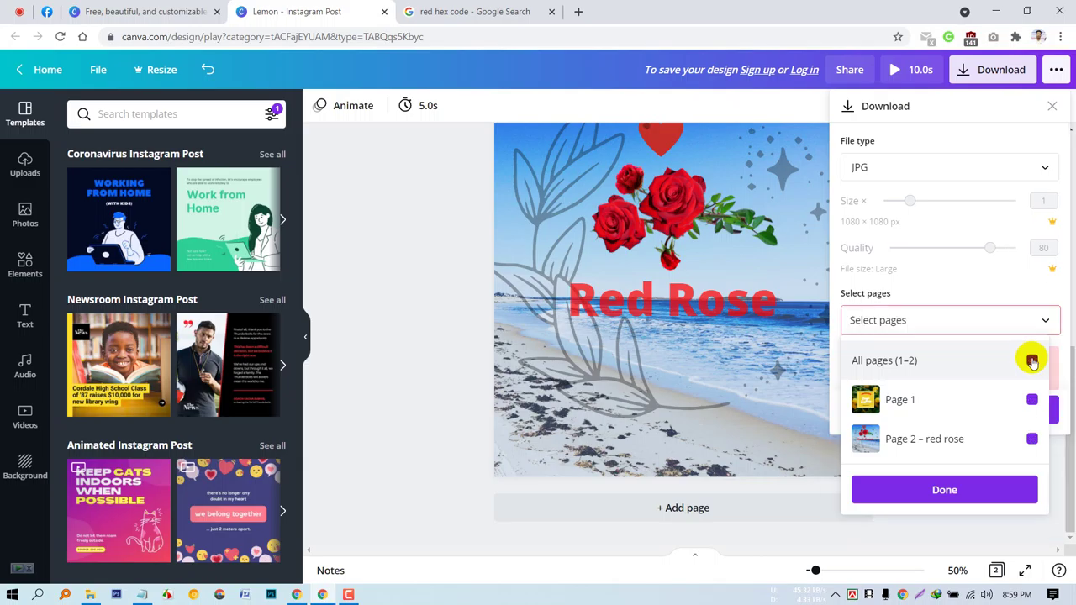
{"action": "left_click", "coordinate": [1044, 439]}
{"action": "left_click", "coordinate": [961, 491]}
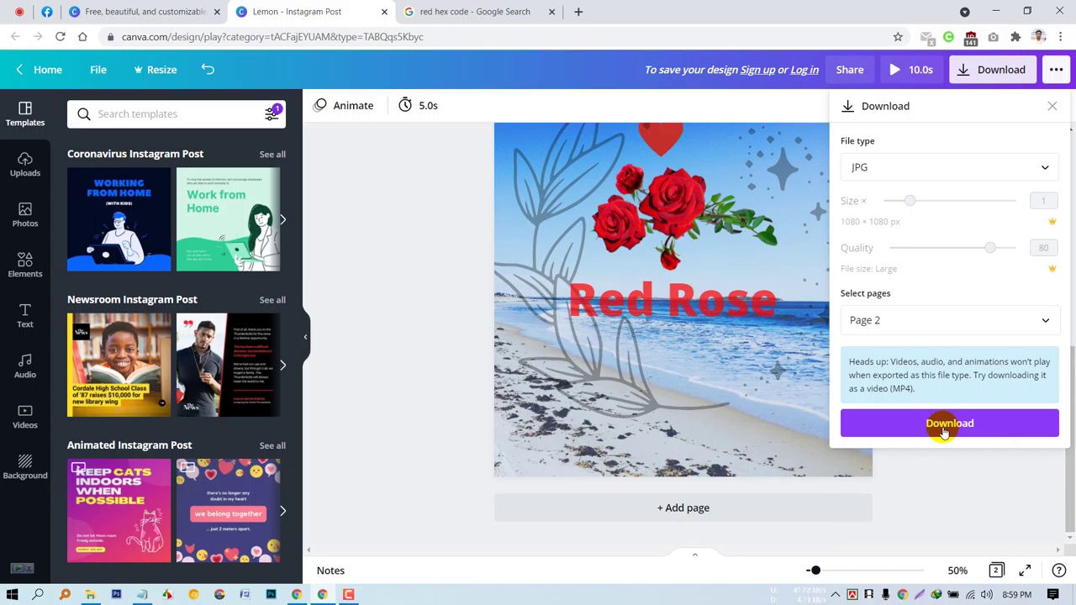
{"action": "left_click", "coordinate": [943, 428]}
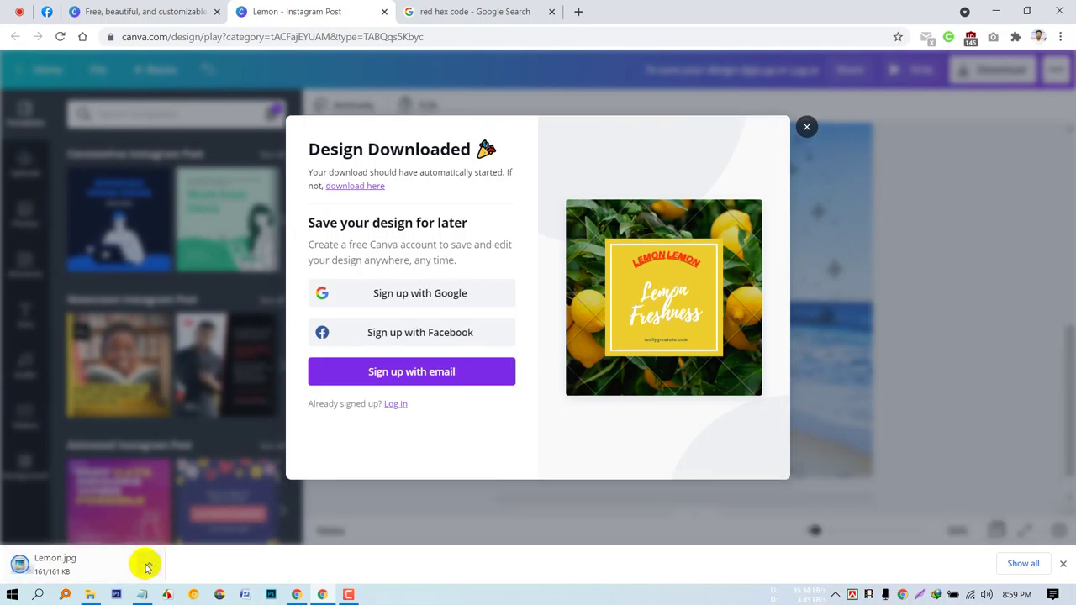
Step: Dismiss the Design Downloaded dialog, open Lemon.jpg from Chrome's download bar, and minimize Chrome
{"action": "left_click", "coordinate": [147, 567]}
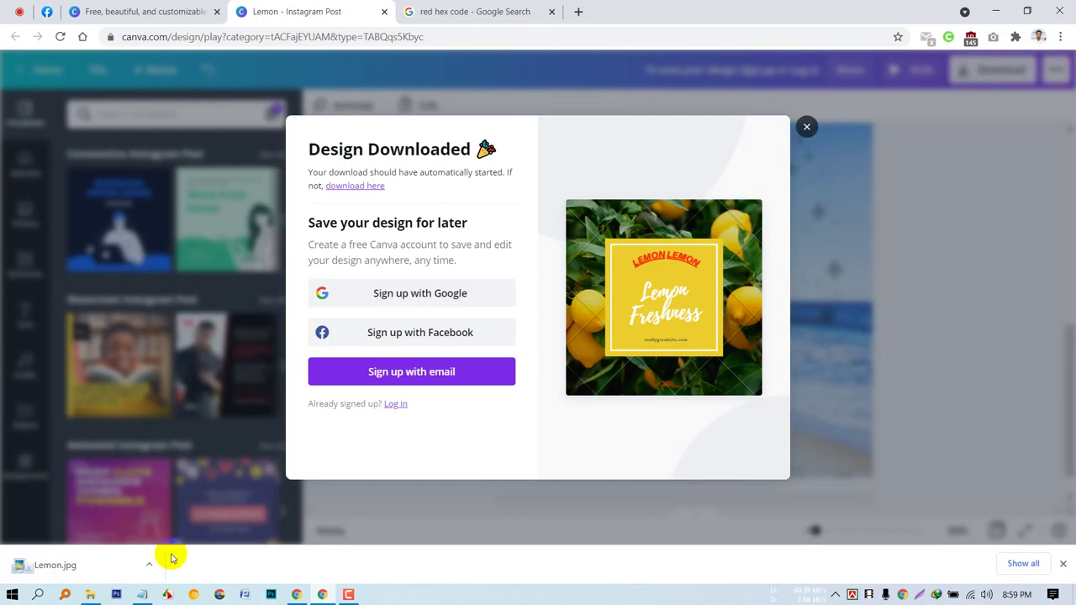
{"action": "key", "text": "Escape"}
{"action": "left_click", "coordinate": [152, 566]}
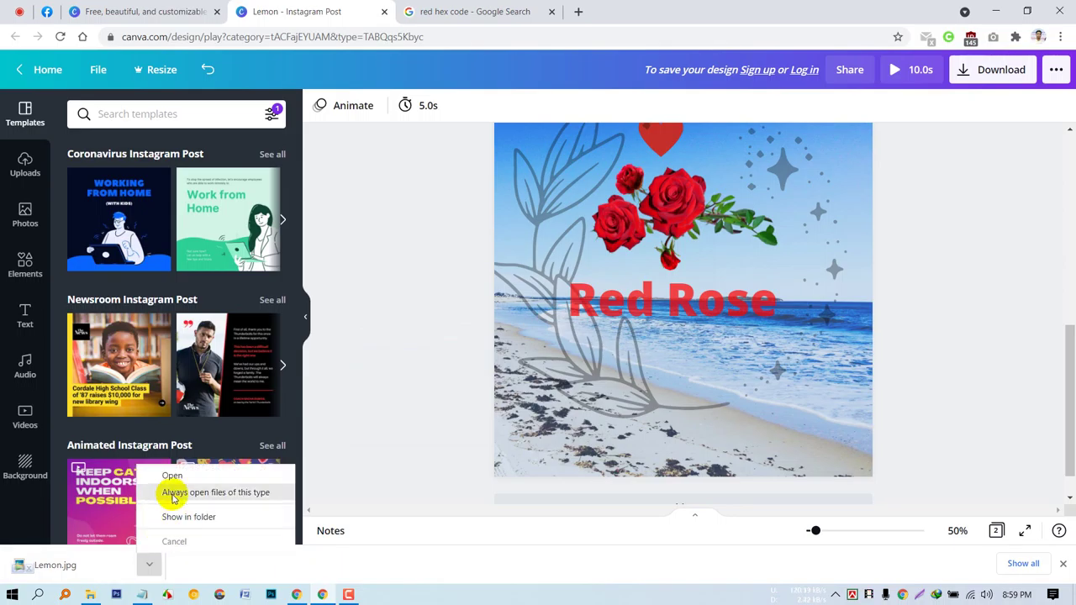
{"action": "left_click", "coordinate": [173, 473]}
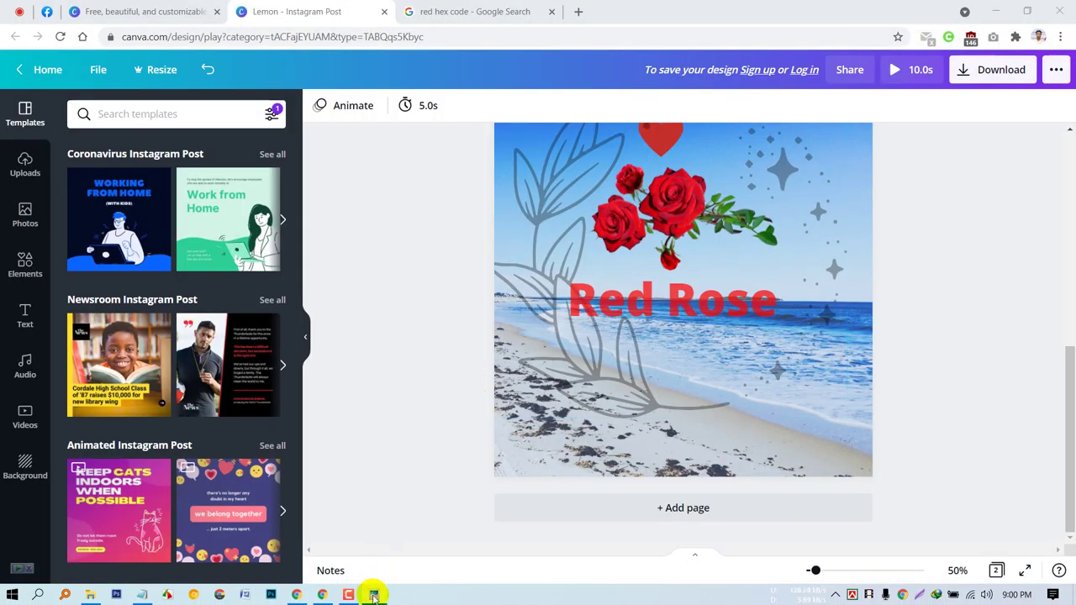
{"action": "left_click", "coordinate": [995, 11]}
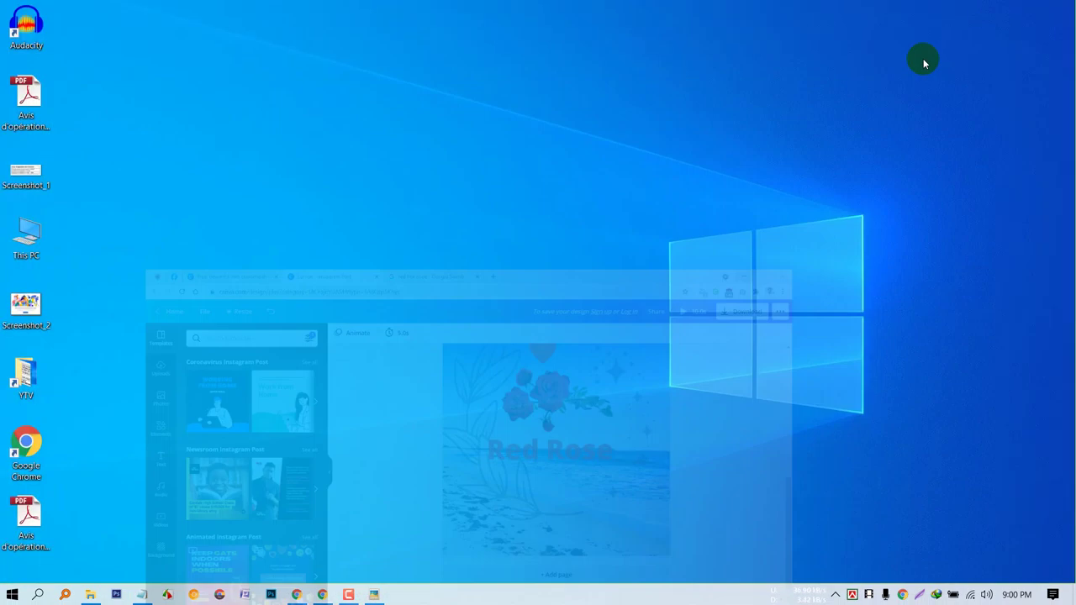
Step: Zoom into Lemon.jpg in Picasa Photo Viewer, close the viewer, and bring Chrome back
{"action": "left_click", "coordinate": [374, 592]}
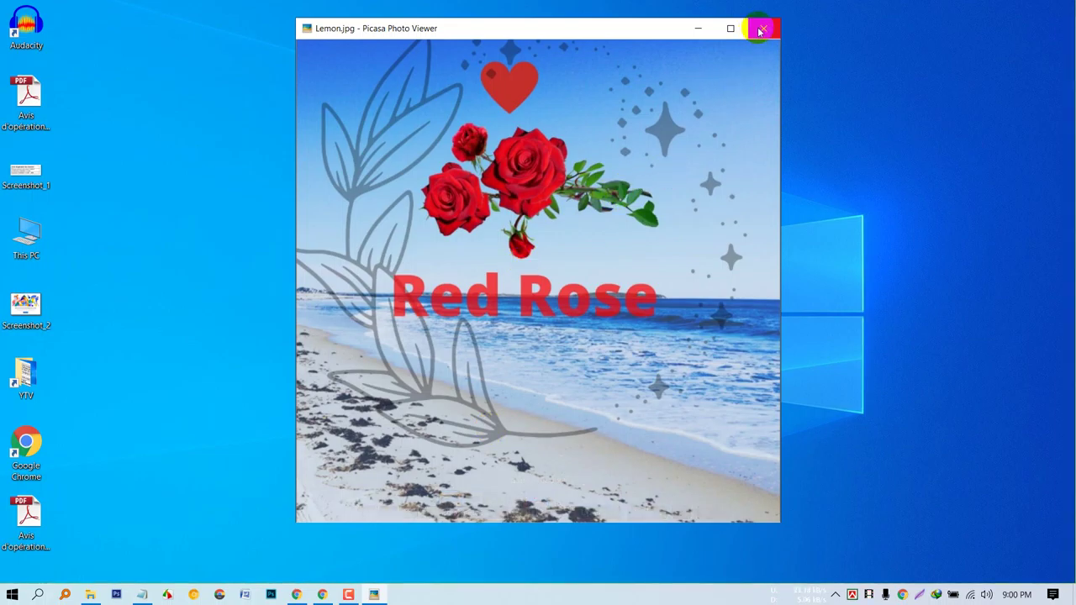
{"action": "mouse_move", "coordinate": [510, 193]}
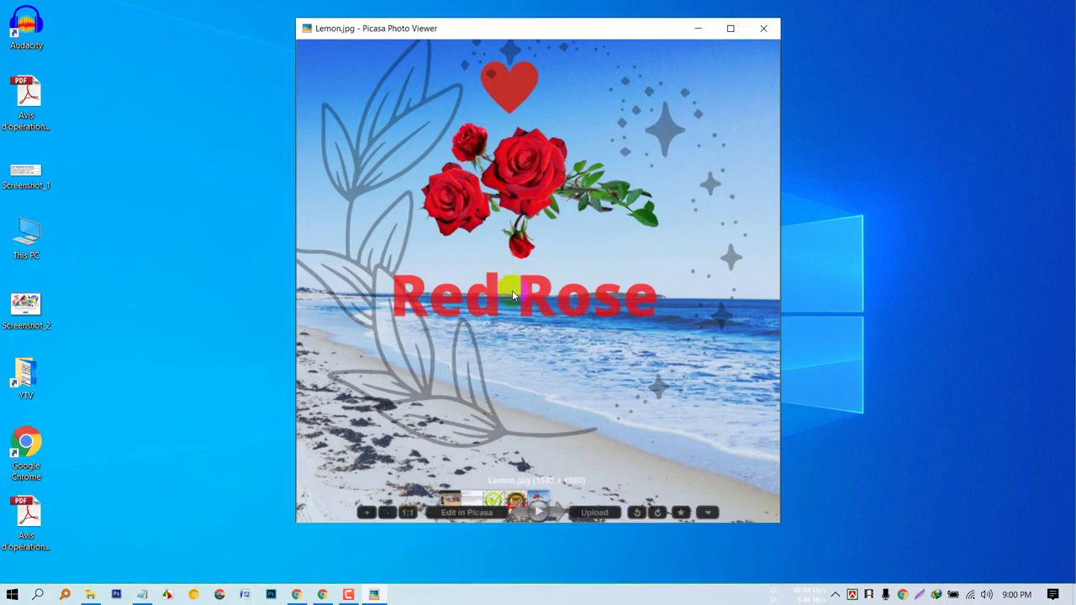
{"action": "scroll", "coordinate": [517, 240], "scroll_direction": "up", "scroll_amount": 5}
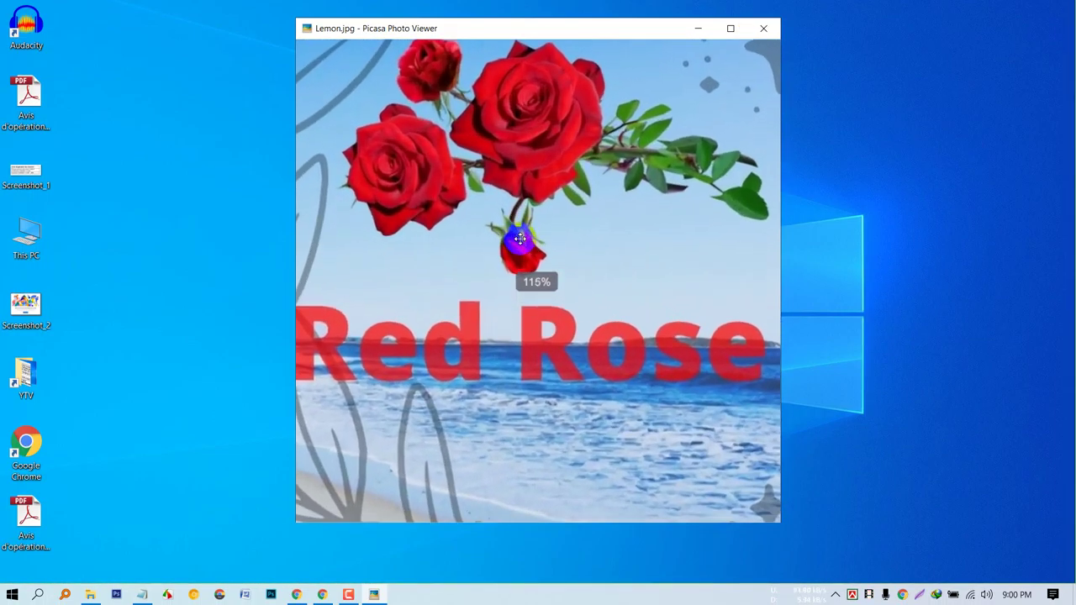
{"action": "left_click", "coordinate": [763, 27]}
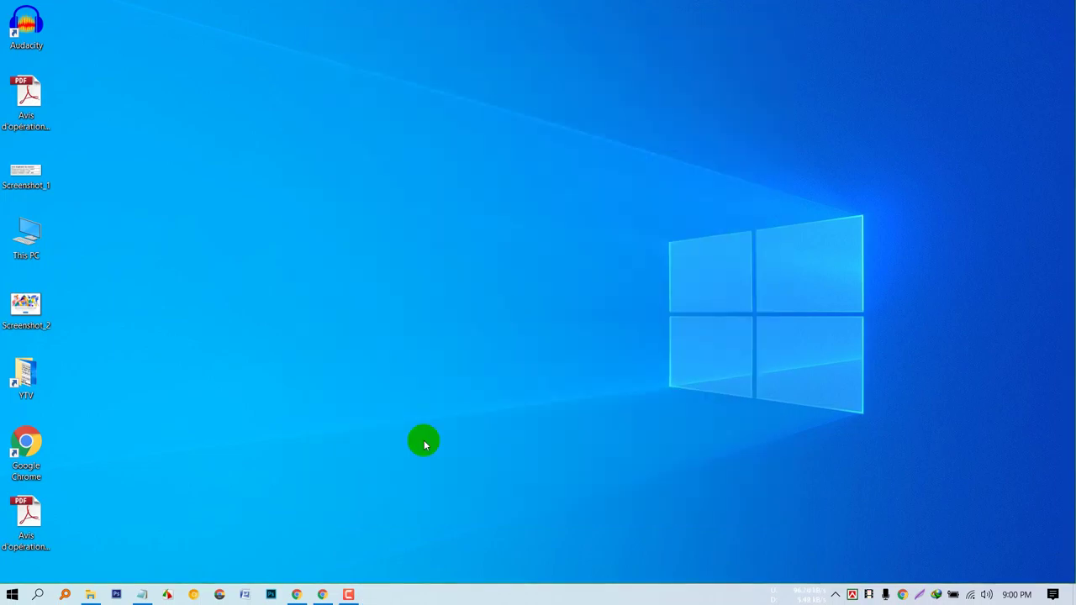
{"action": "left_click", "coordinate": [322, 595]}
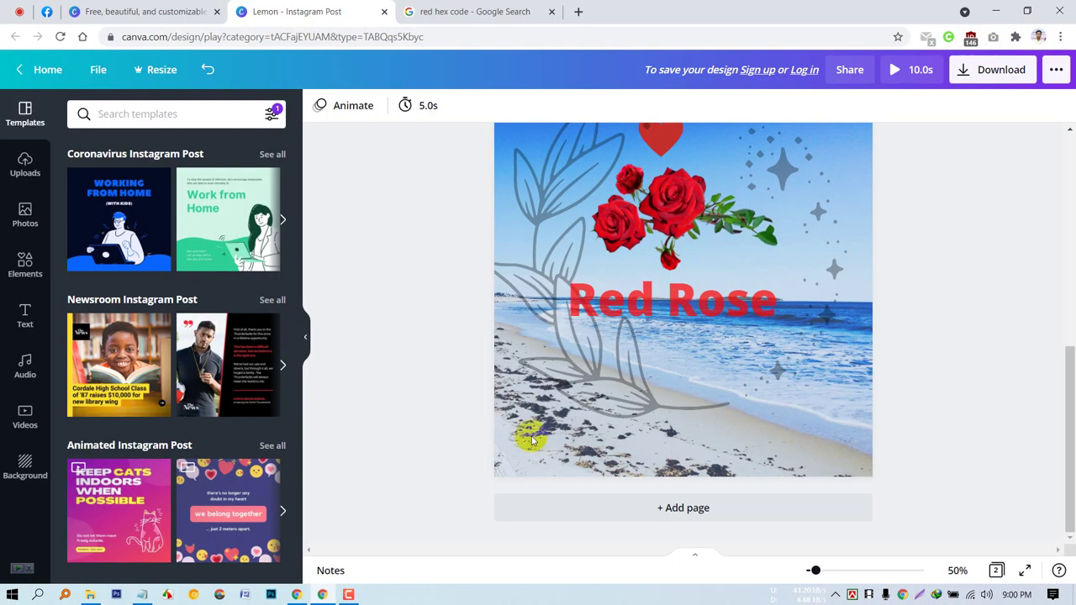
Step: Reopen the download options and switch the file type to PNG
{"action": "left_click", "coordinate": [998, 74]}
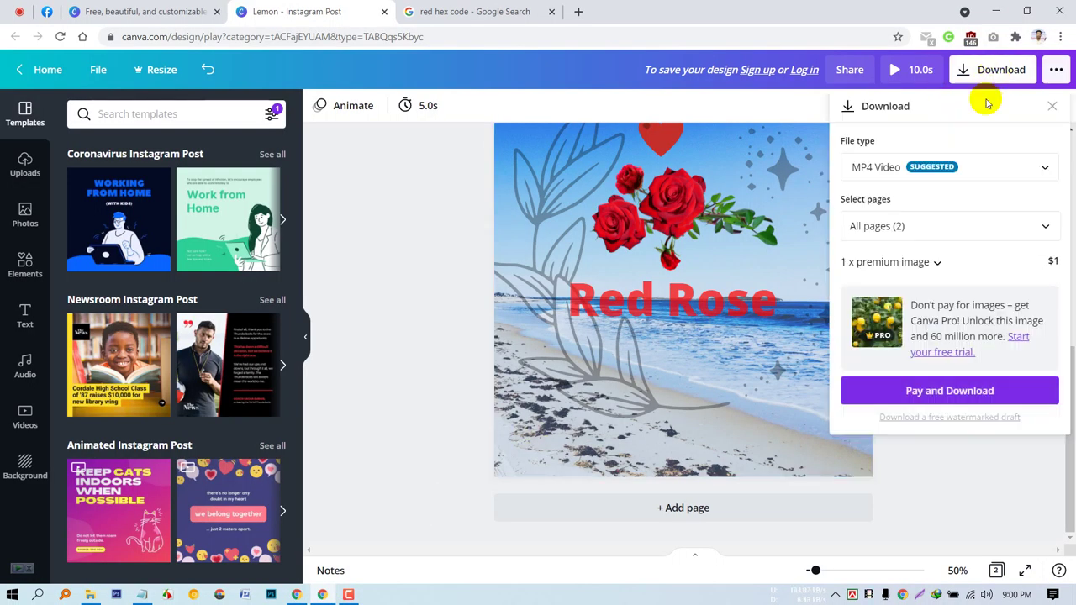
{"action": "left_click", "coordinate": [900, 169]}
{"action": "scroll", "coordinate": [894, 137], "scroll_direction": "up", "scroll_amount": 2}
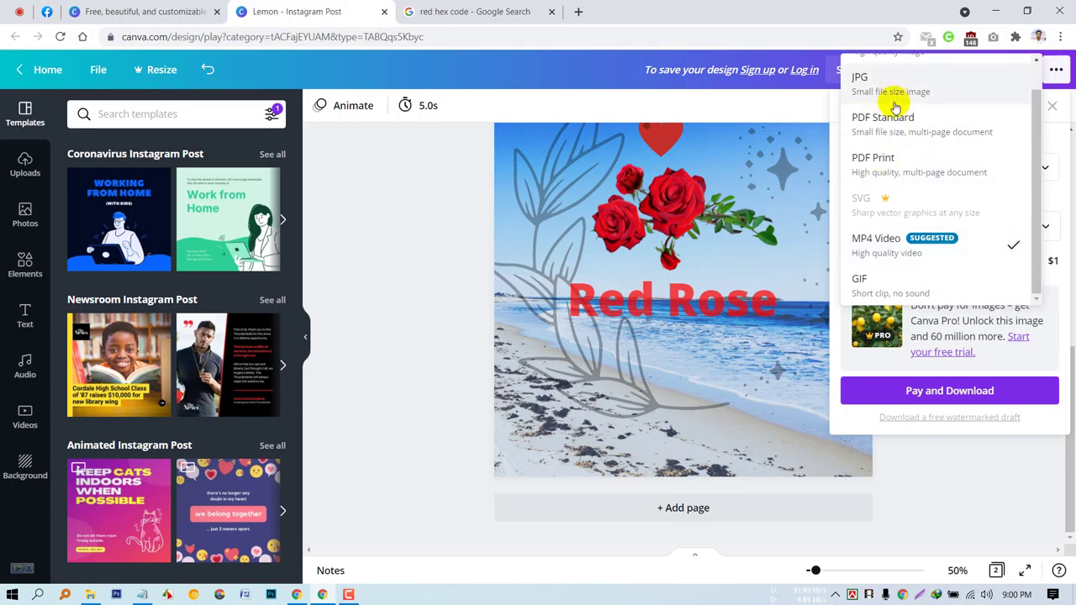
{"action": "left_click", "coordinate": [889, 74]}
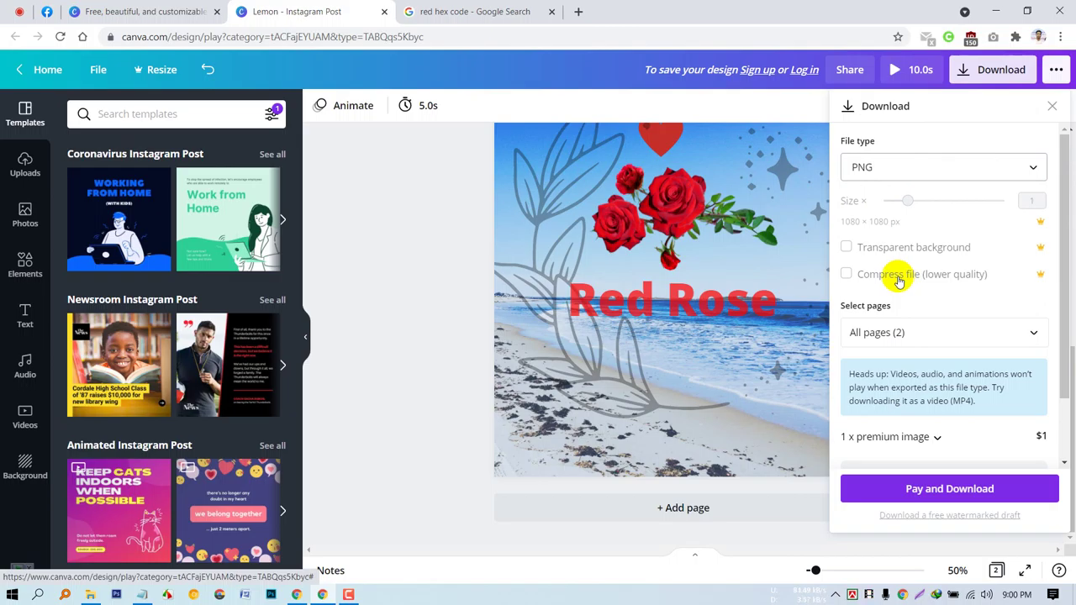
Step: Check the premium image charge details, then close the Download panel
{"action": "left_click", "coordinate": [937, 439]}
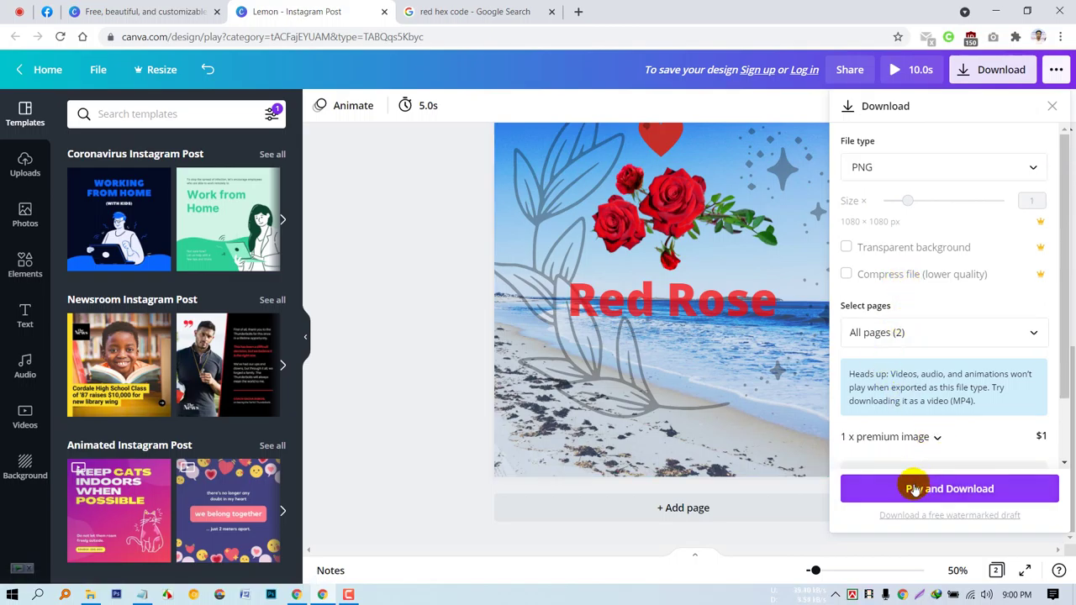
{"action": "scroll", "coordinate": [925, 391], "scroll_direction": "down", "scroll_amount": 1}
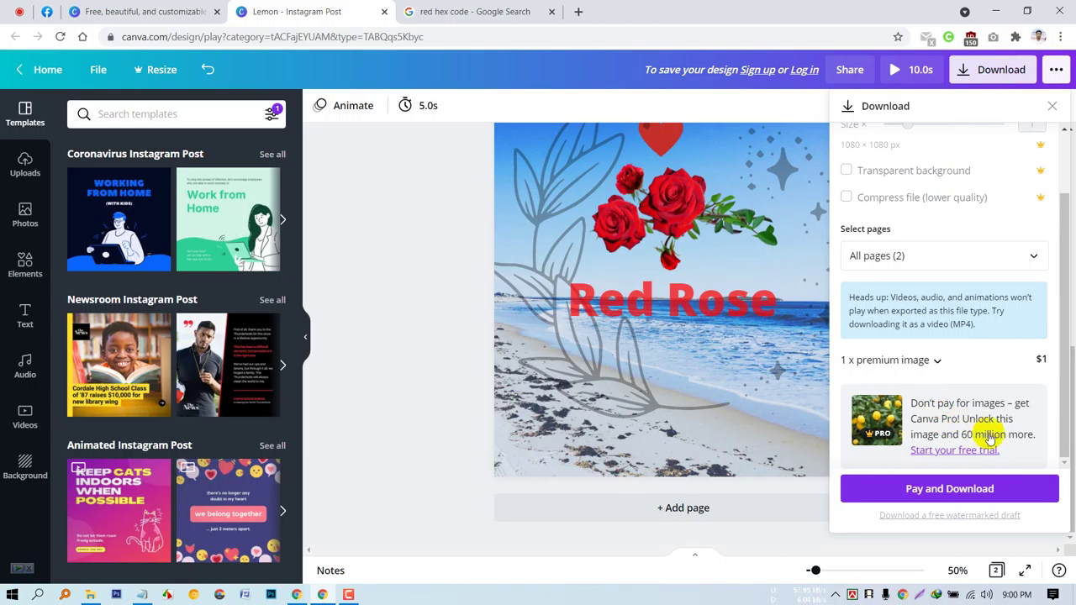
{"action": "scroll", "coordinate": [967, 326], "scroll_direction": "up", "scroll_amount": 1}
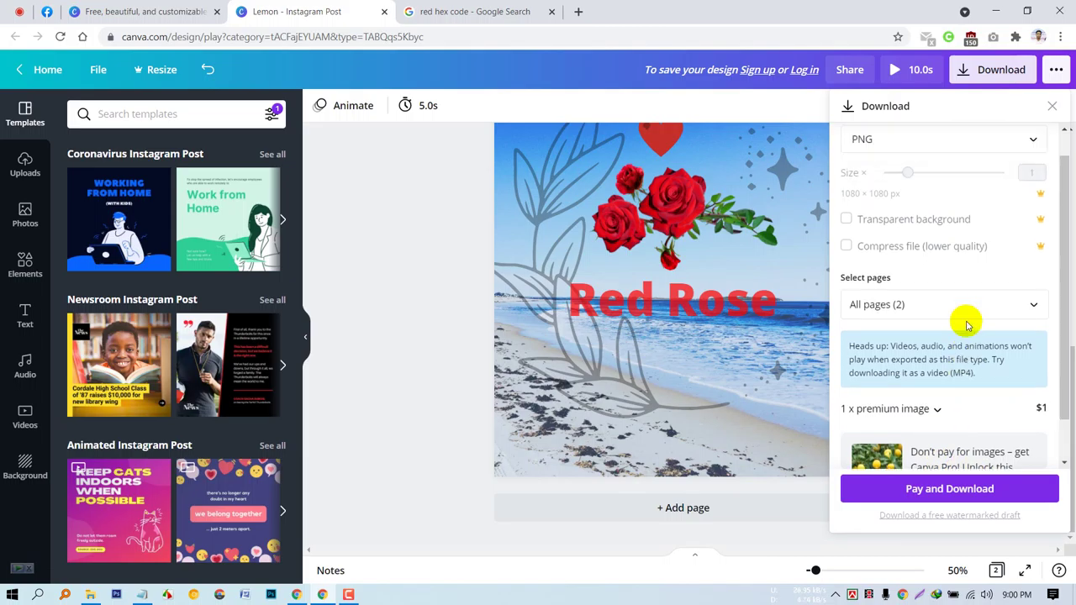
{"action": "left_click", "coordinate": [1052, 106]}
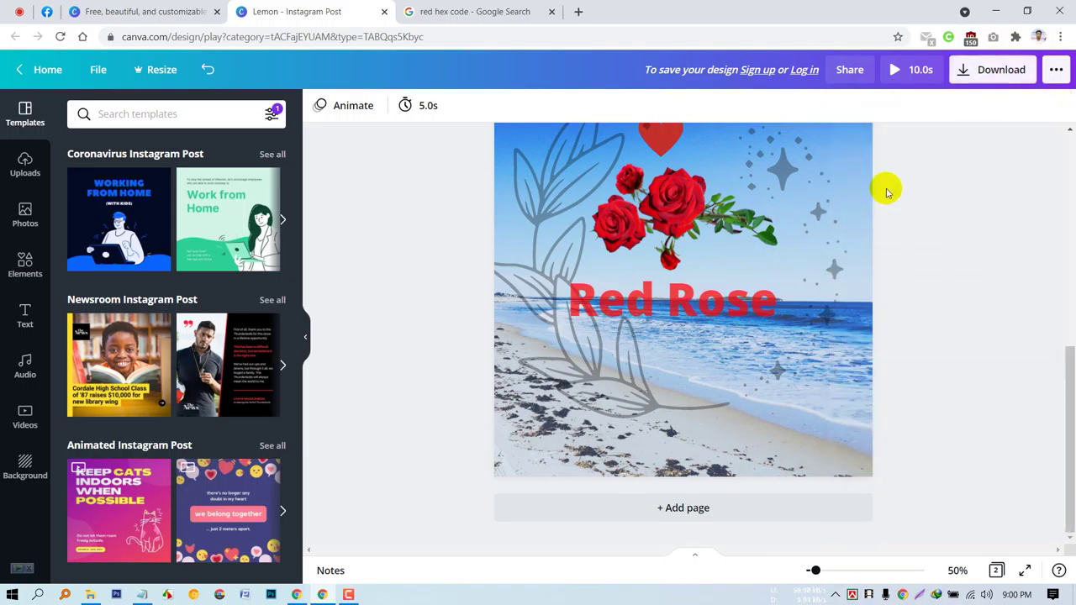
{"action": "right_click", "coordinate": [758, 213]}
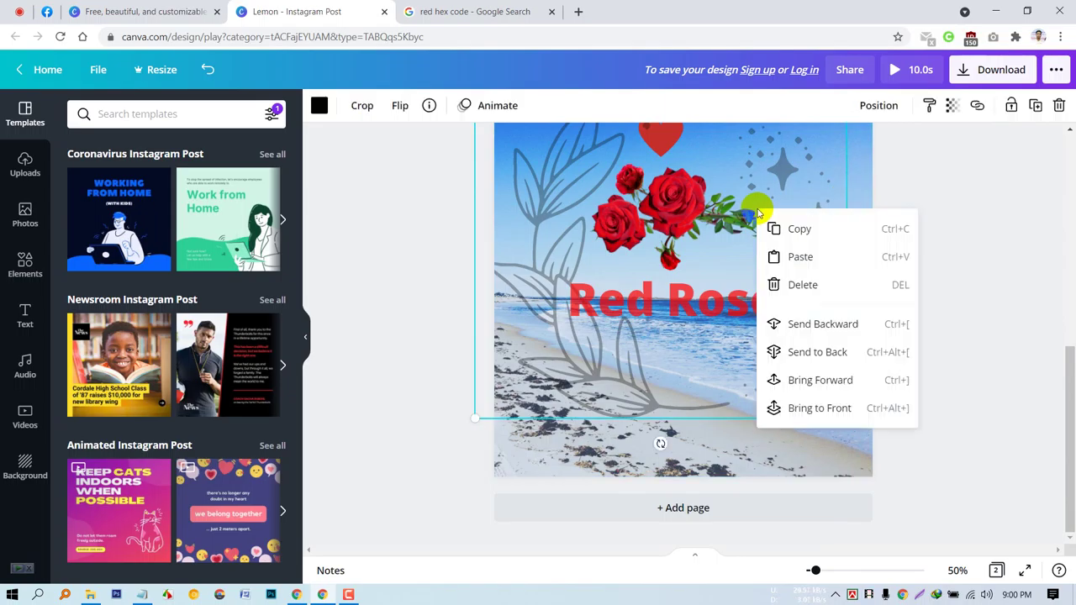
{"action": "right_click", "coordinate": [679, 217]}
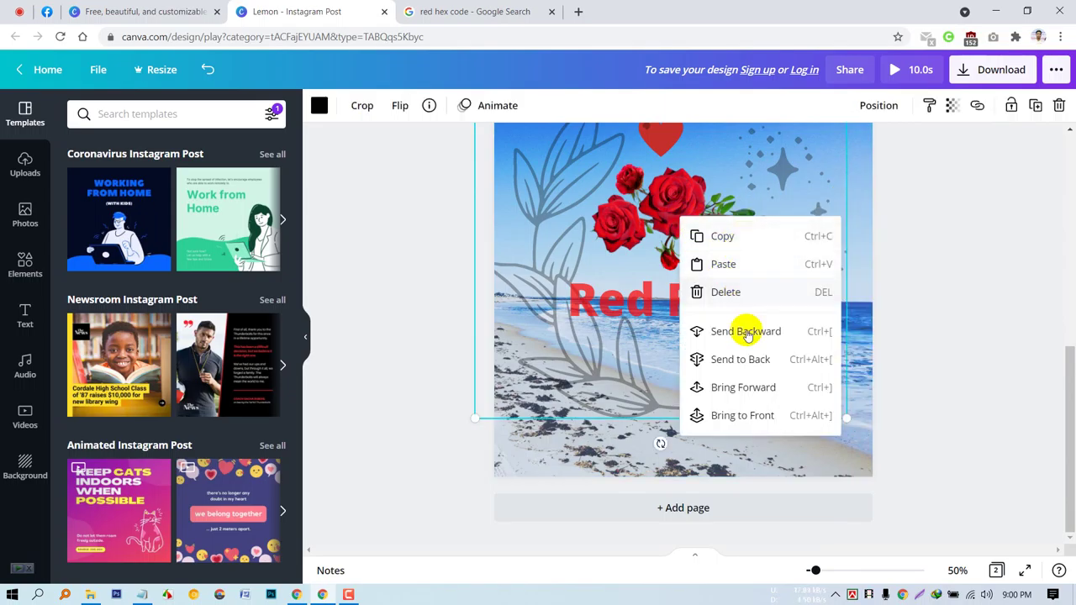
{"action": "left_click", "coordinate": [398, 287]}
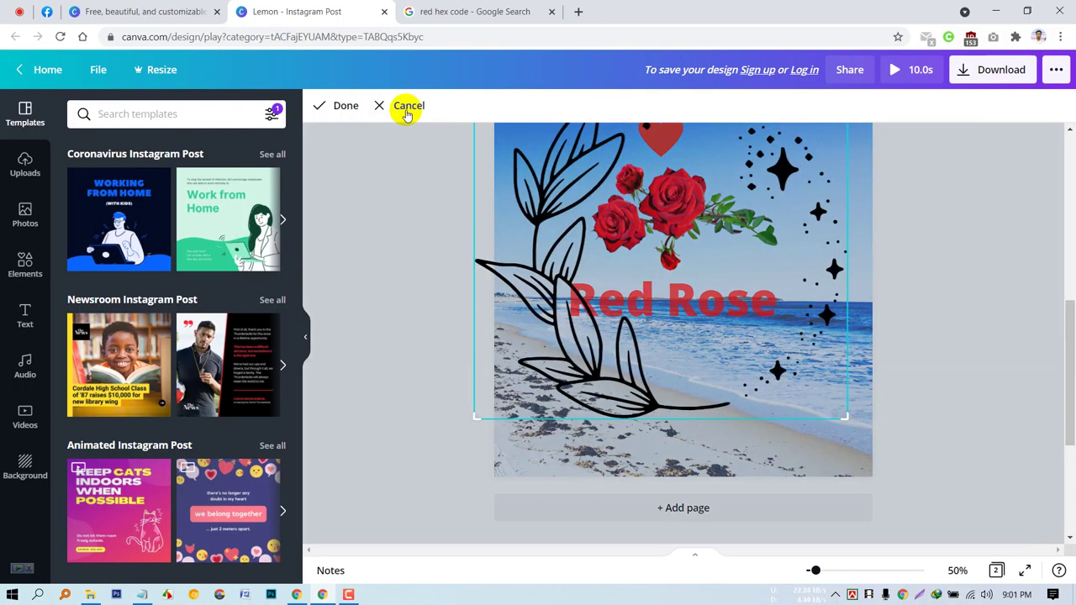
{"action": "left_click", "coordinate": [363, 105]}
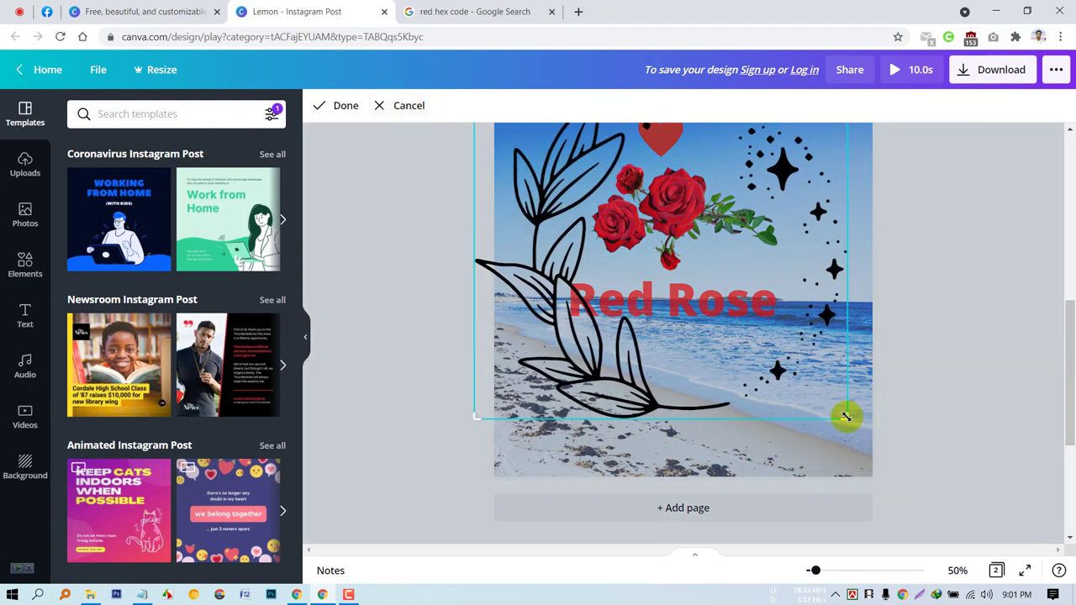
{"action": "left_click_drag", "start_coordinate": [846, 417], "coordinate": [870, 457]}
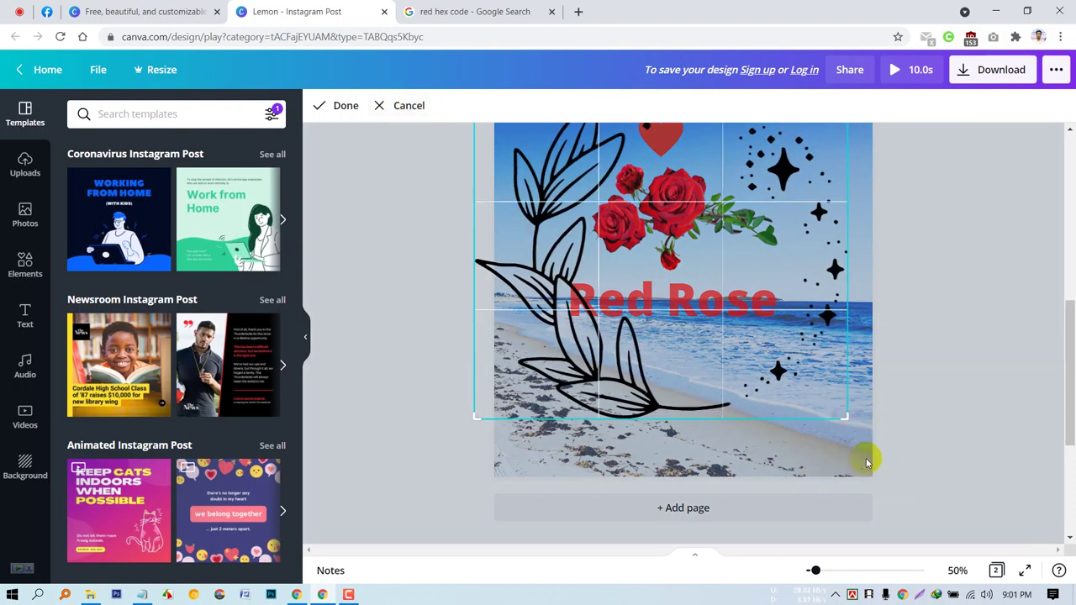
{"action": "left_click", "coordinate": [398, 107]}
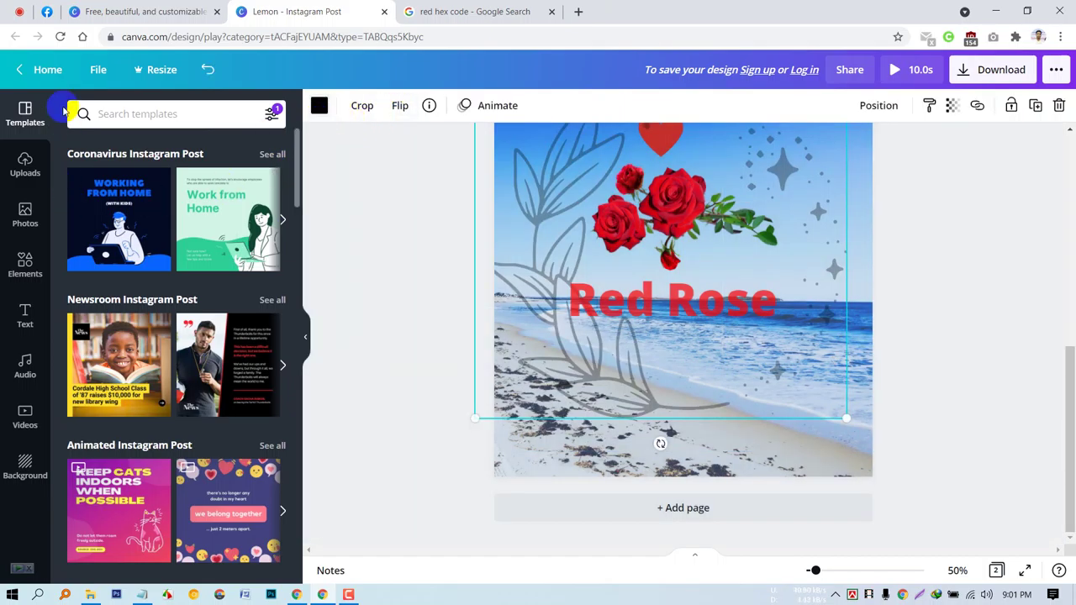
{"action": "left_click", "coordinate": [31, 71]}
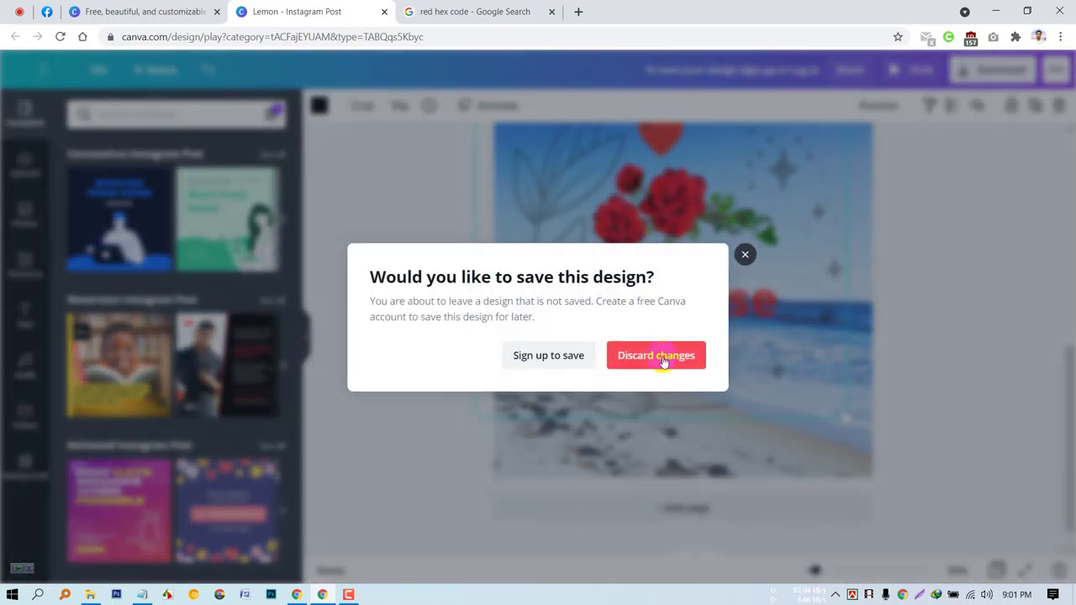
Step: Choose Discard changes to leave the unsaved design for the Canva home page
{"action": "left_click", "coordinate": [663, 360]}
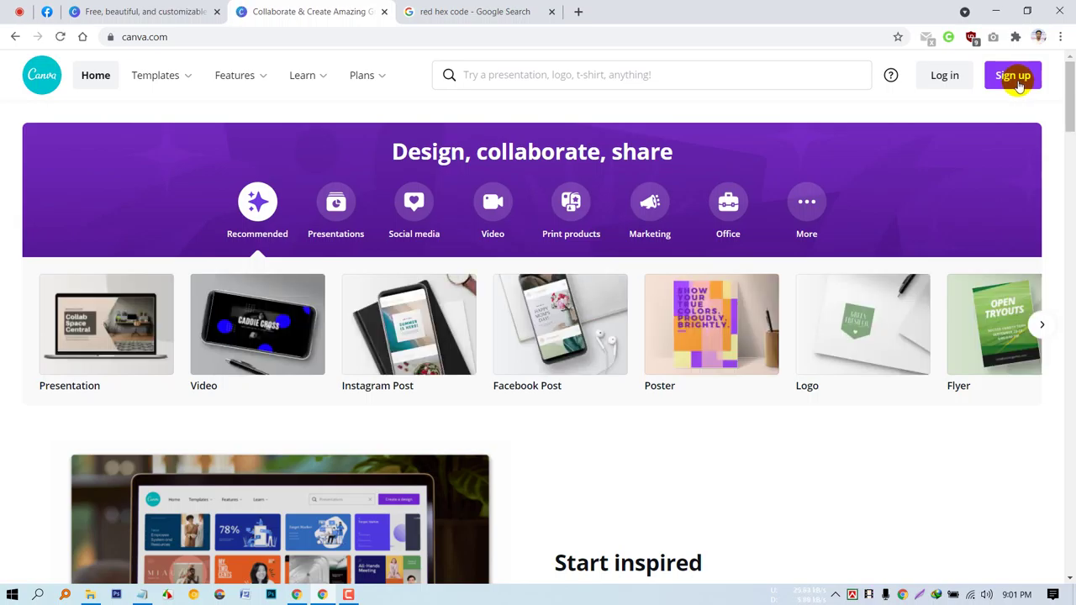
Step: Search Google for 'temp mail' in a new tab and open the Temp Mail site
{"action": "left_click", "coordinate": [577, 12]}
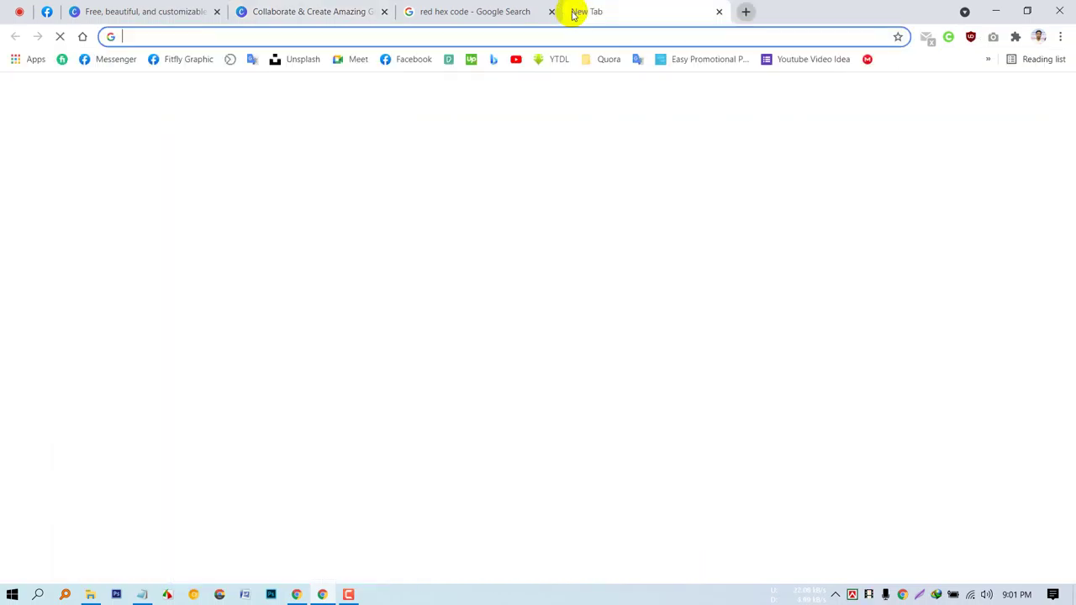
{"action": "left_click", "coordinate": [504, 36]}
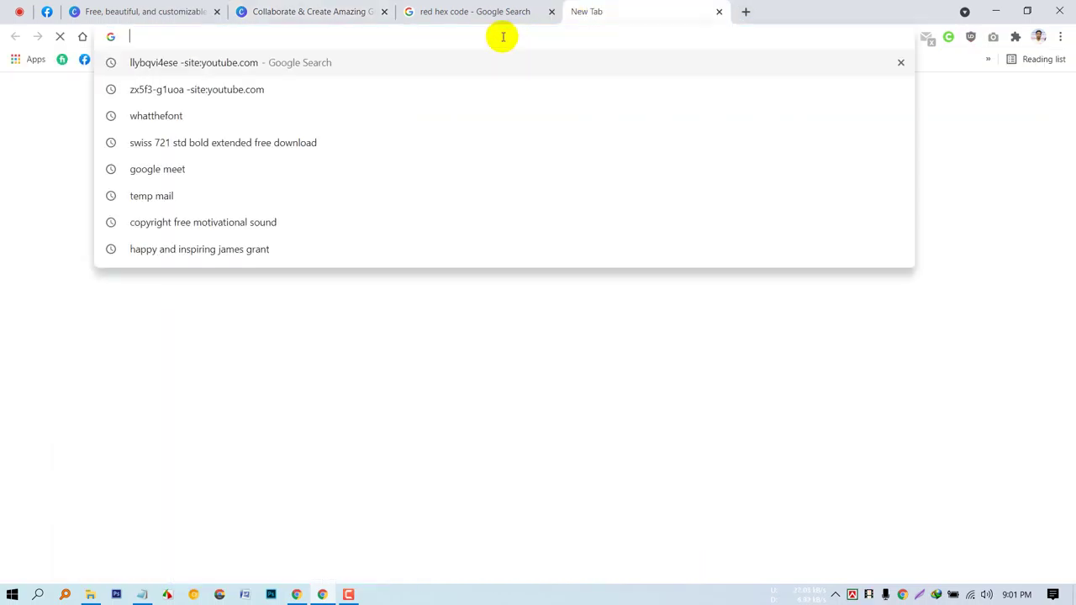
{"action": "type", "text": "te"}
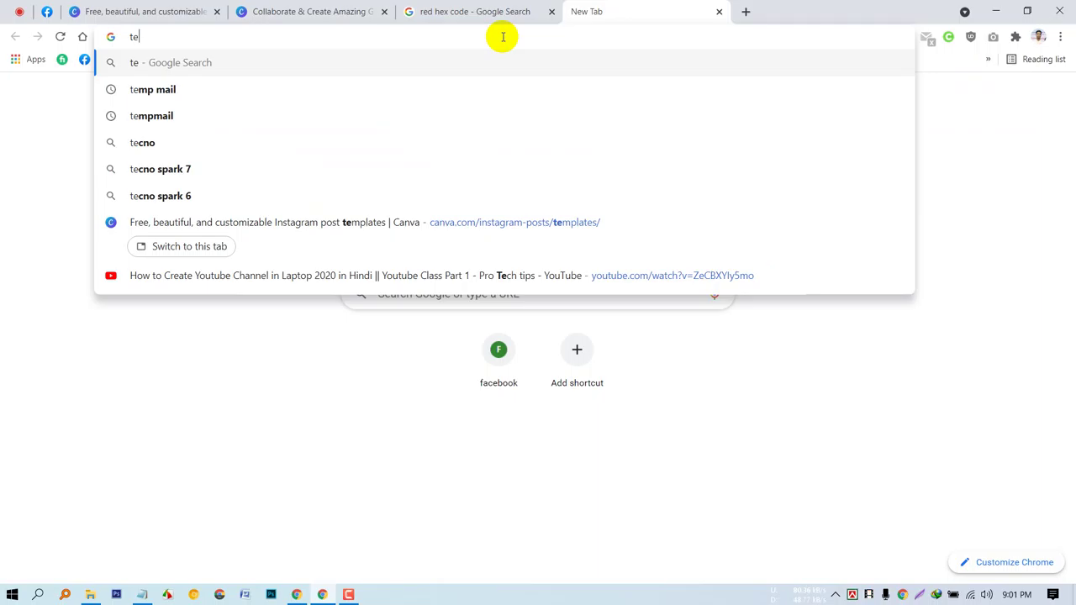
{"action": "type", "text": "m"}
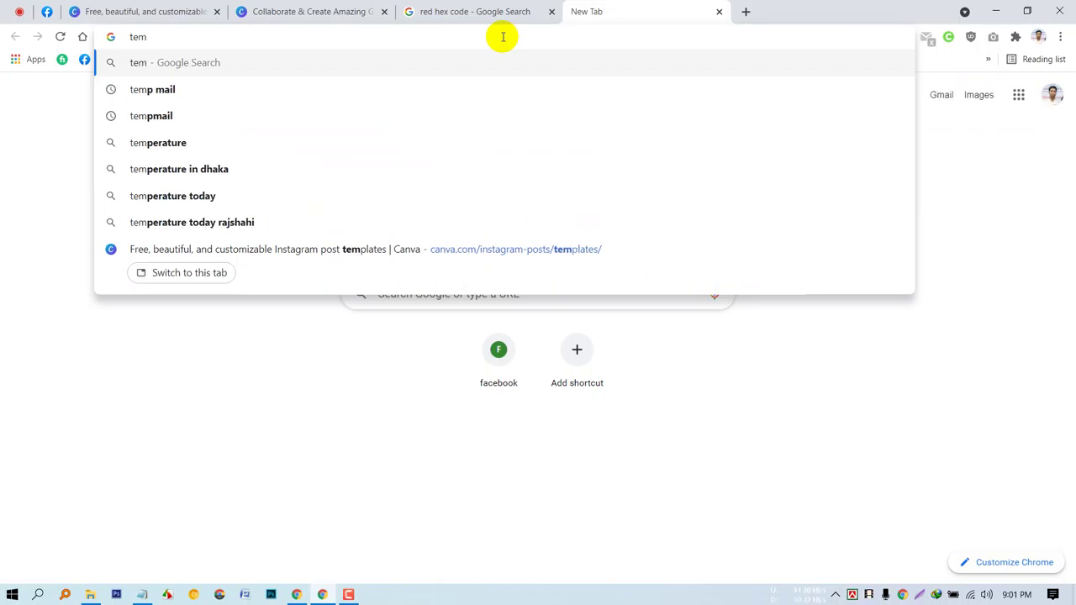
{"action": "type", "text": "p mail"}
{"action": "key", "text": "Return"}
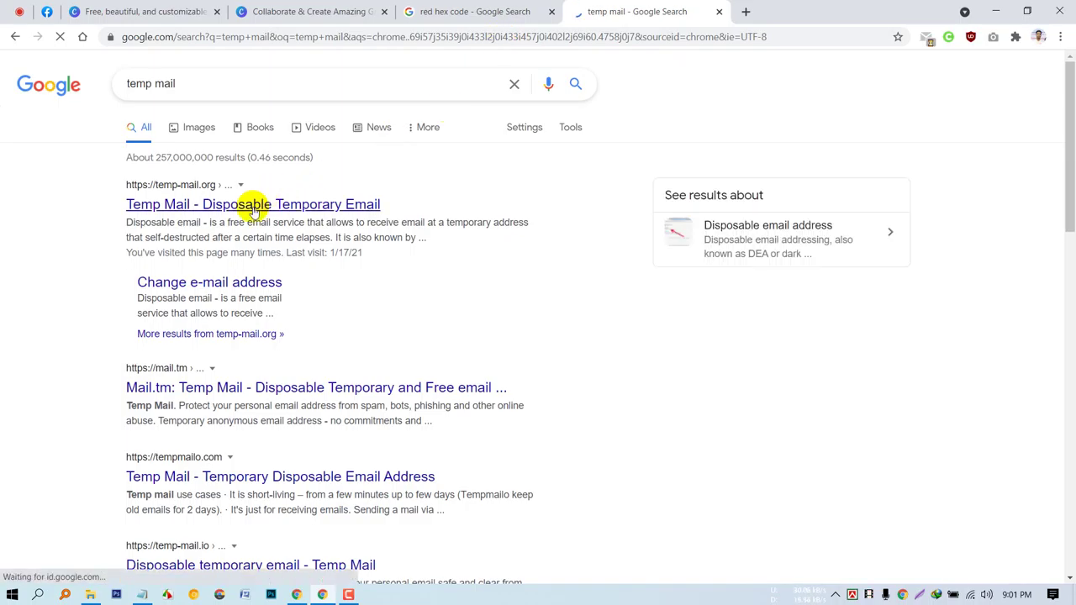
{"action": "left_click", "coordinate": [254, 210]}
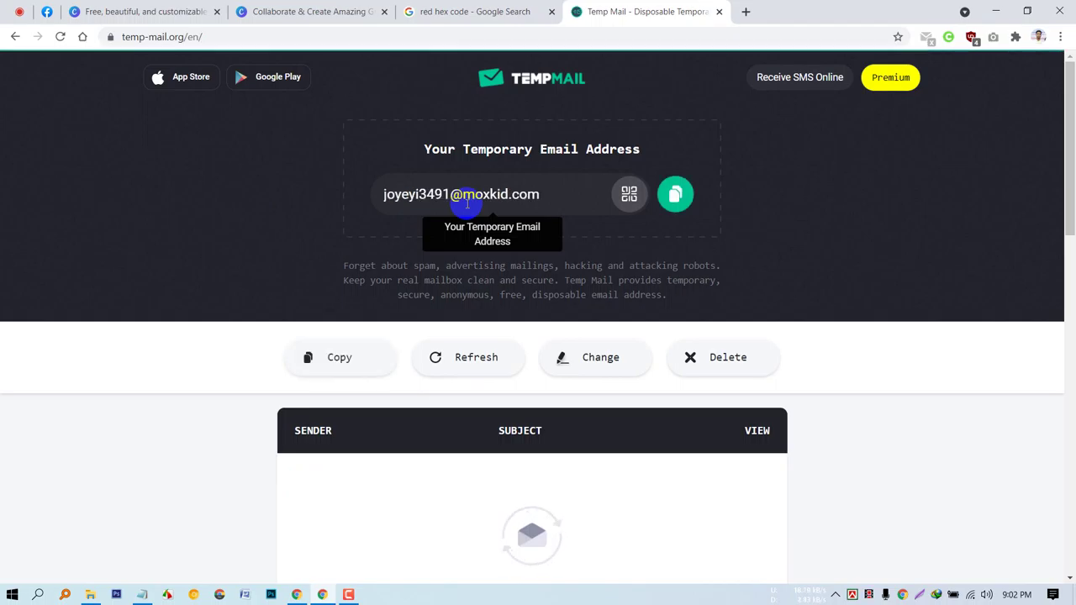
Step: Copy the generated temporary email address and switch back to the Canva tab
{"action": "triple_click", "coordinate": [467, 203]}
{"action": "right_click", "coordinate": [465, 198]}
{"action": "left_click", "coordinate": [474, 210]}
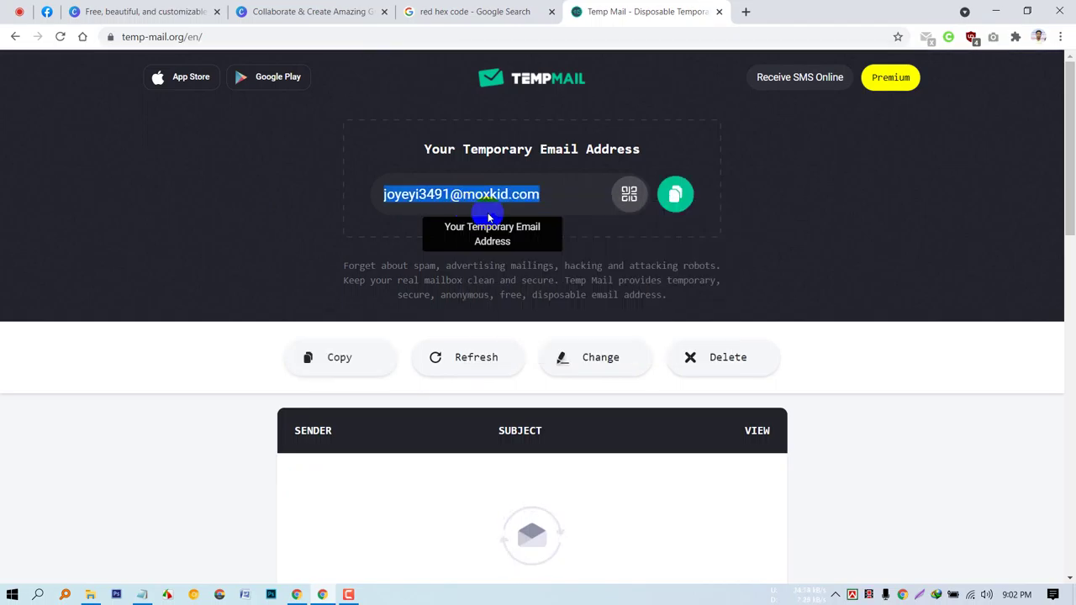
{"action": "left_click", "coordinate": [296, 17]}
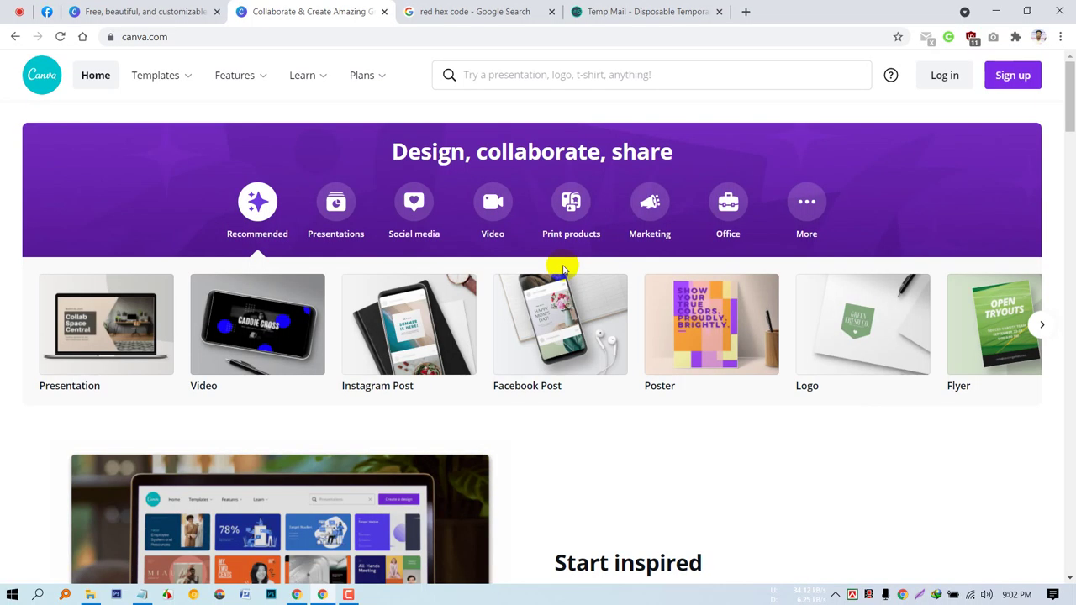
Step: Sign up by email with the account name, the pasted temporary address and a password
{"action": "left_click", "coordinate": [1024, 74]}
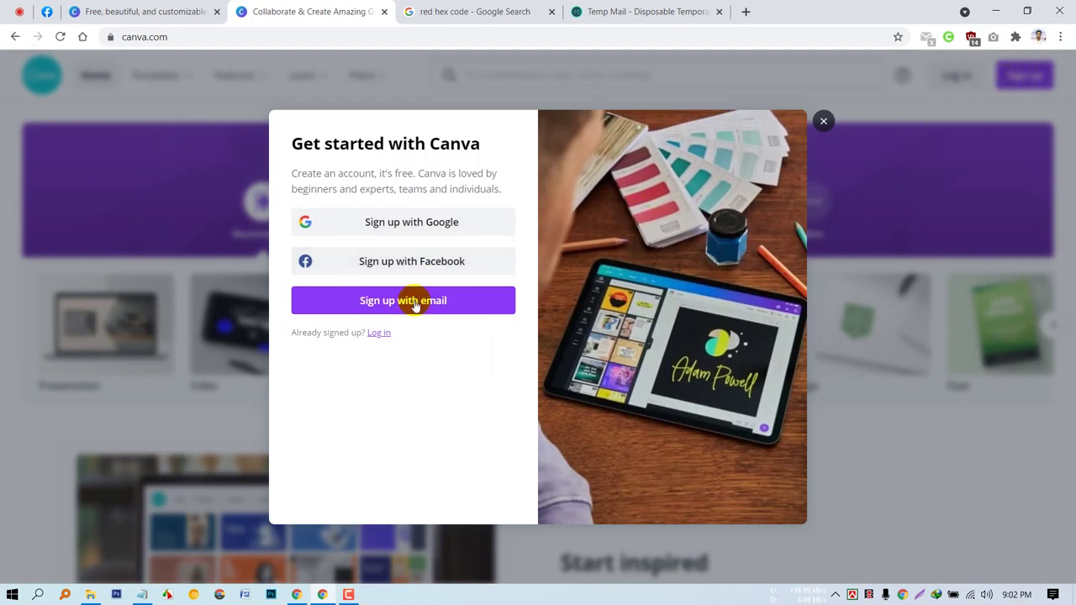
{"action": "left_click", "coordinate": [396, 307]}
{"action": "type", "text": "Fitfly Digital"}
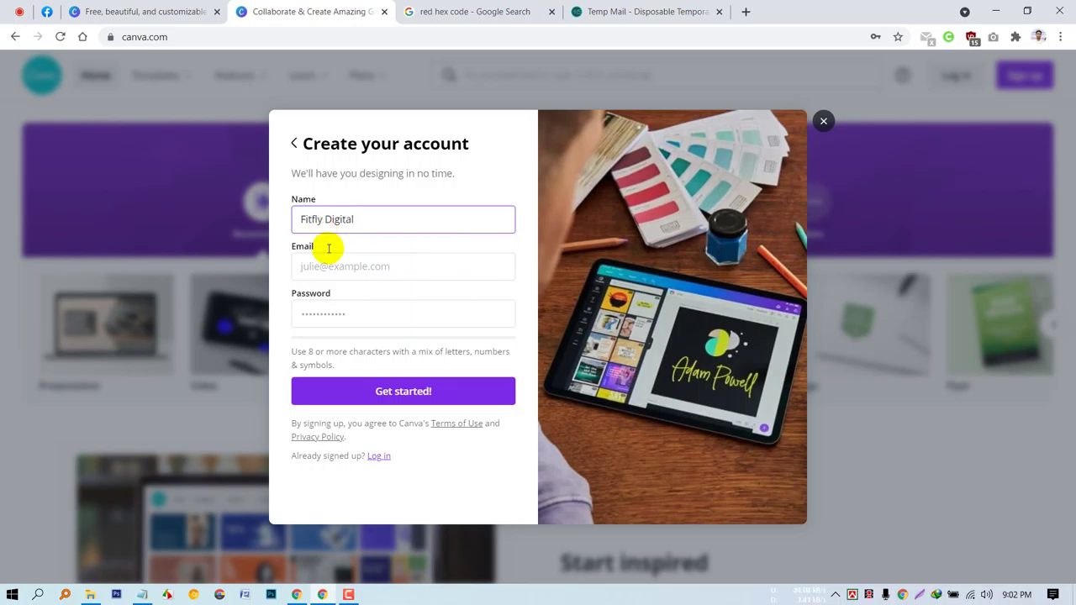
{"action": "left_click", "coordinate": [343, 265]}
{"action": "right_click", "coordinate": [343, 265]}
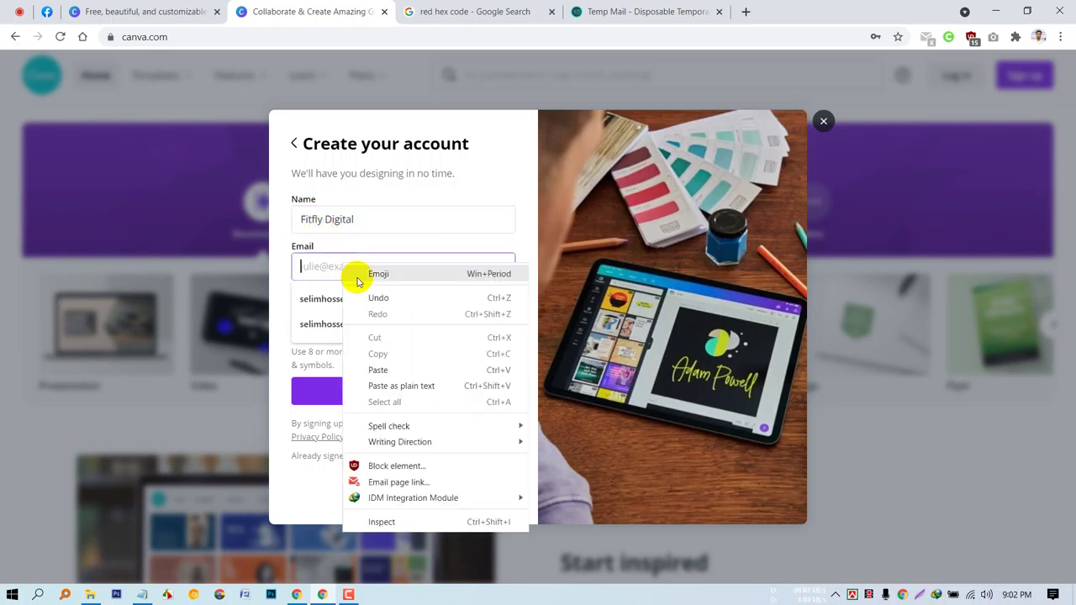
{"action": "left_click", "coordinate": [387, 363]}
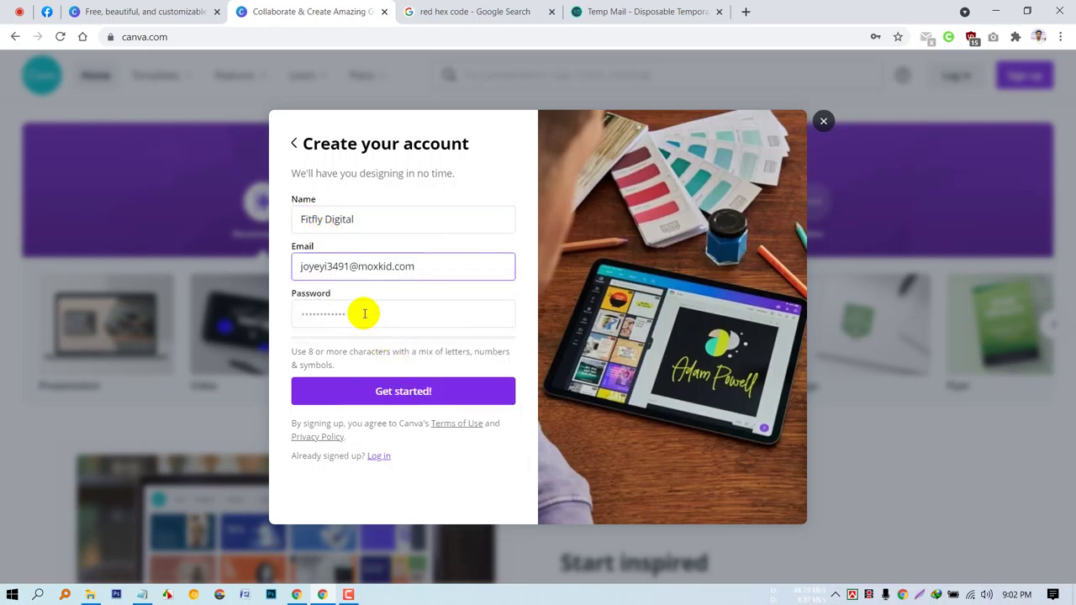
{"action": "left_click", "coordinate": [365, 311]}
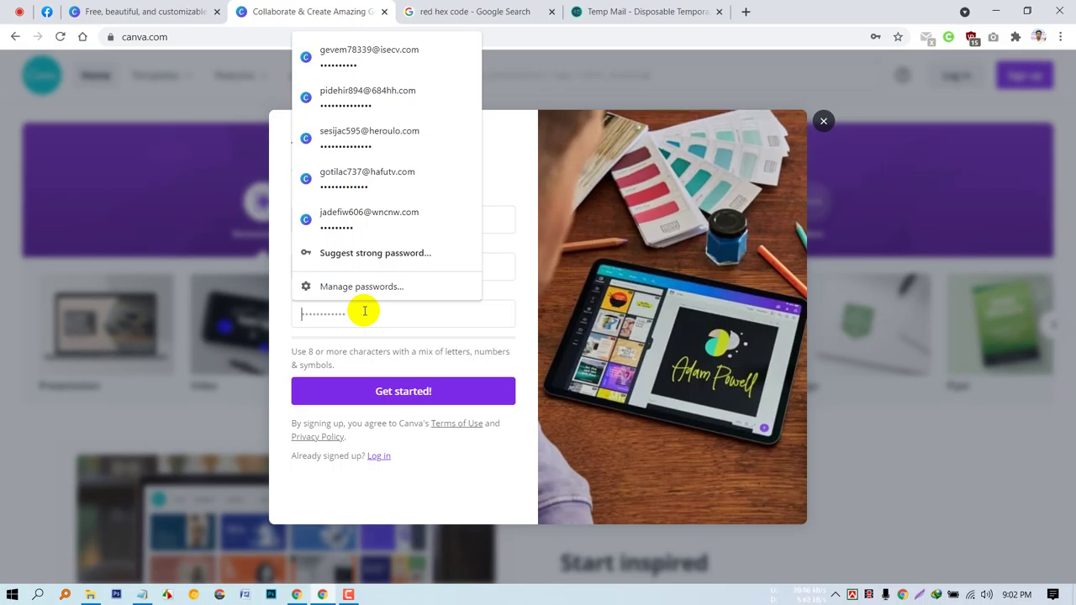
{"action": "type", "text": "•••••"}
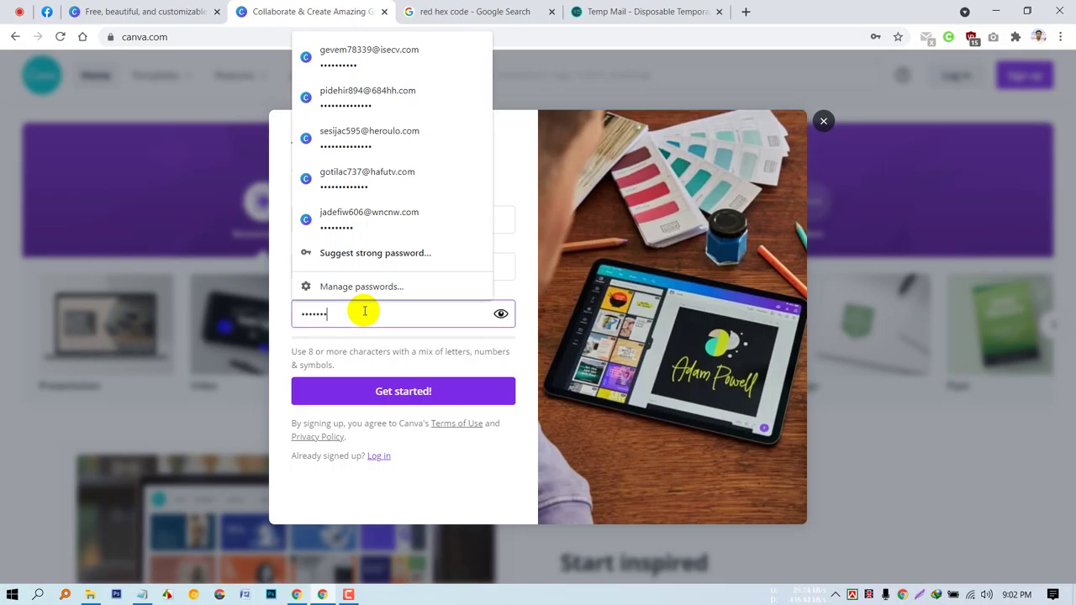
{"action": "type", "text": "••••"}
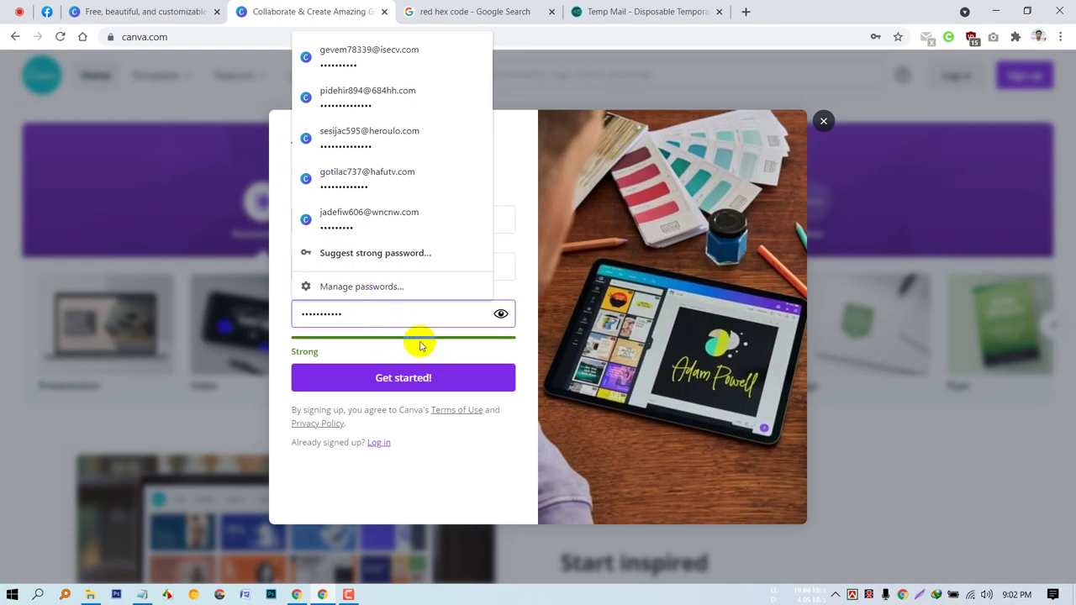
{"action": "left_click", "coordinate": [400, 379]}
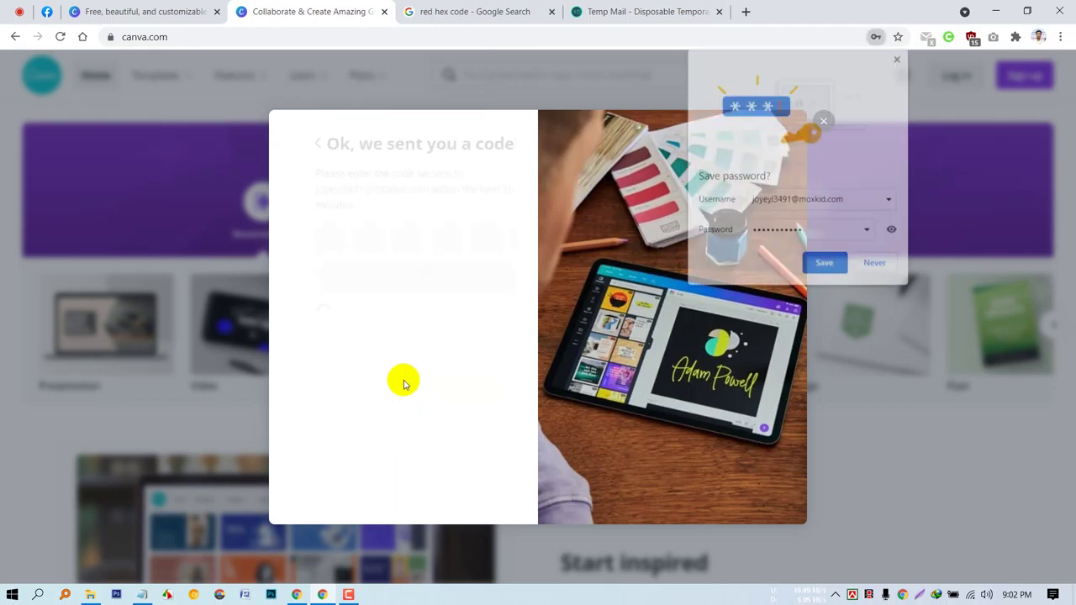
Step: Enter the six-digit verification code from the Temp Mail inbox and submit it
{"action": "left_click", "coordinate": [824, 265]}
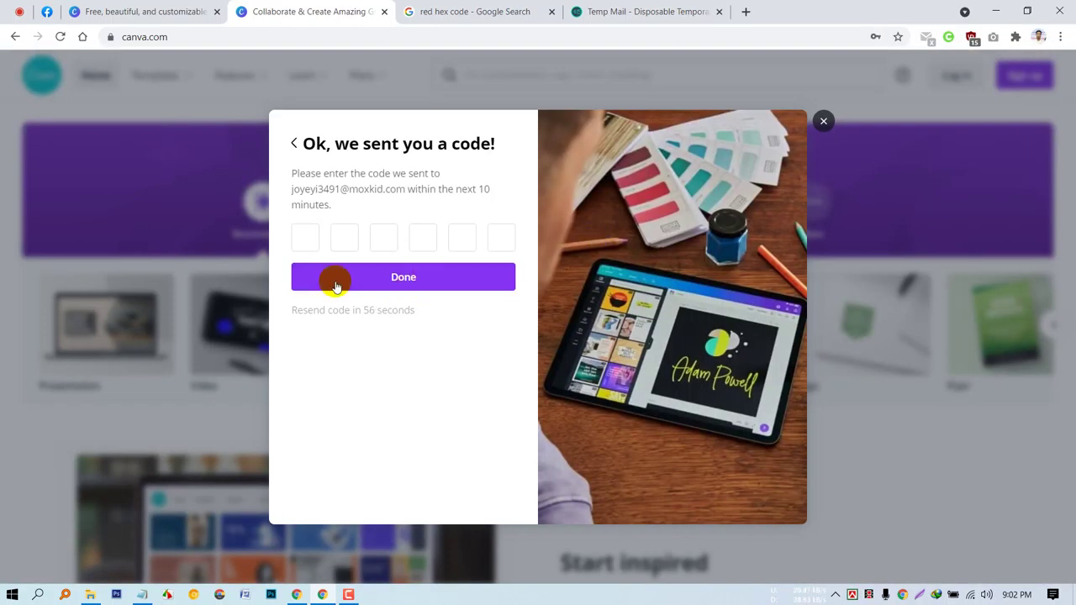
{"action": "left_click", "coordinate": [304, 244]}
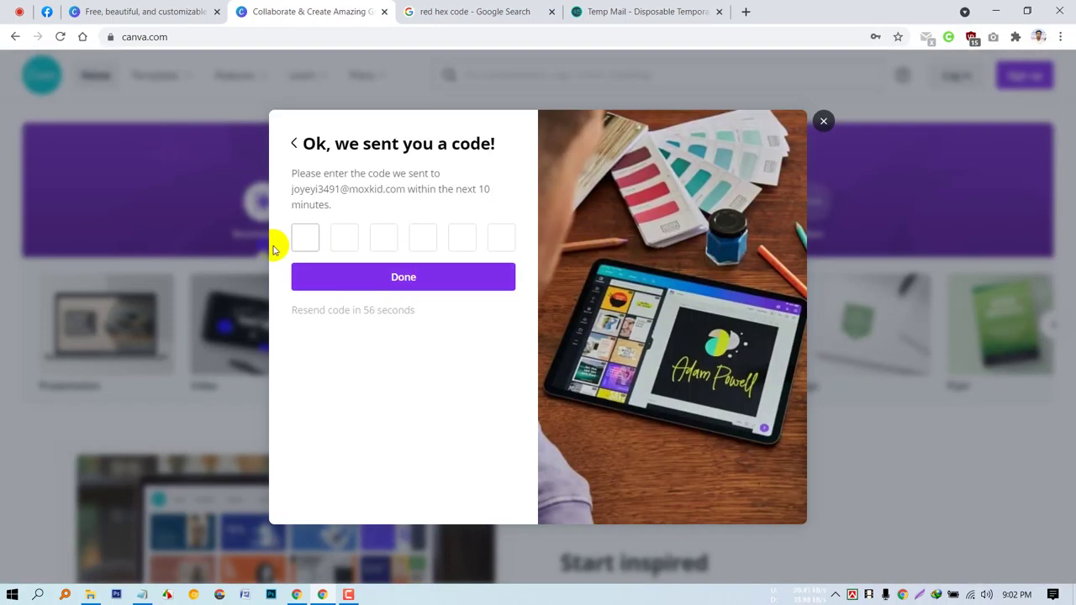
{"action": "left_click", "coordinate": [648, 12]}
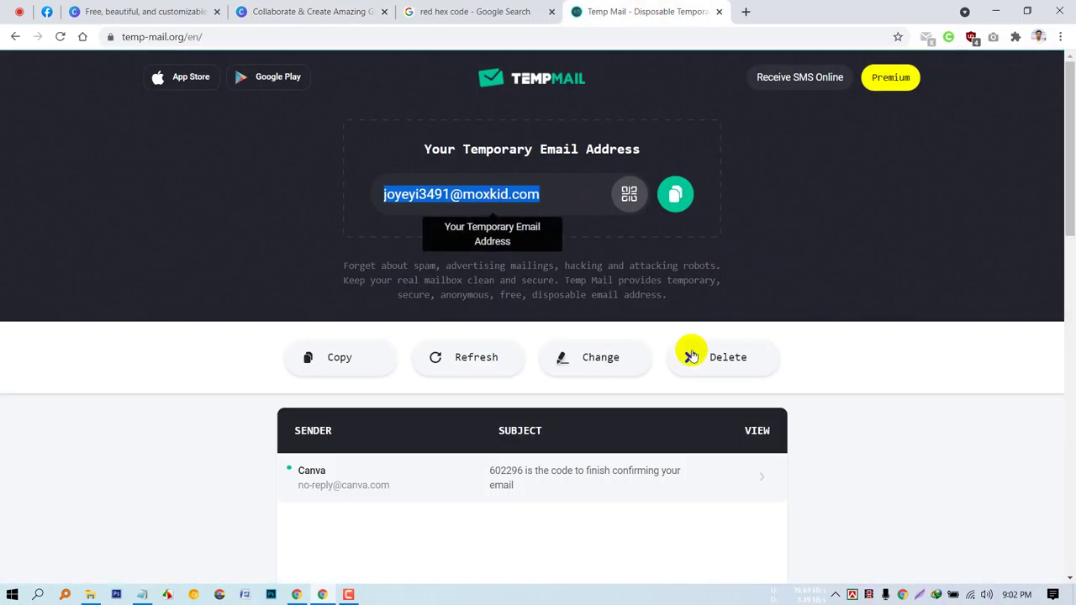
{"action": "scroll", "coordinate": [350, 353], "scroll_direction": "down", "scroll_amount": 2}
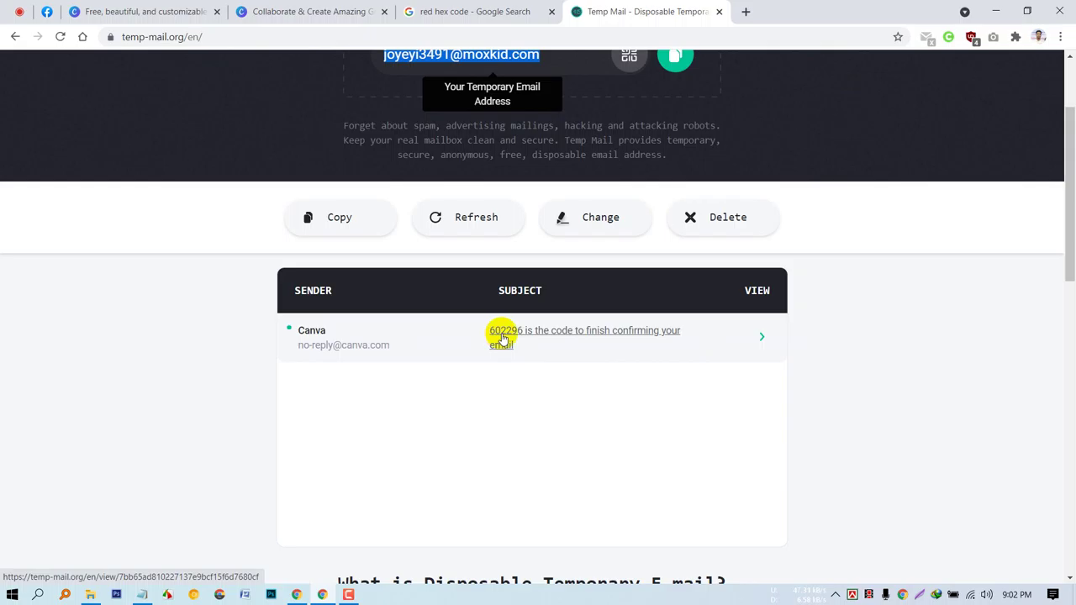
{"action": "left_click", "coordinate": [335, 12]}
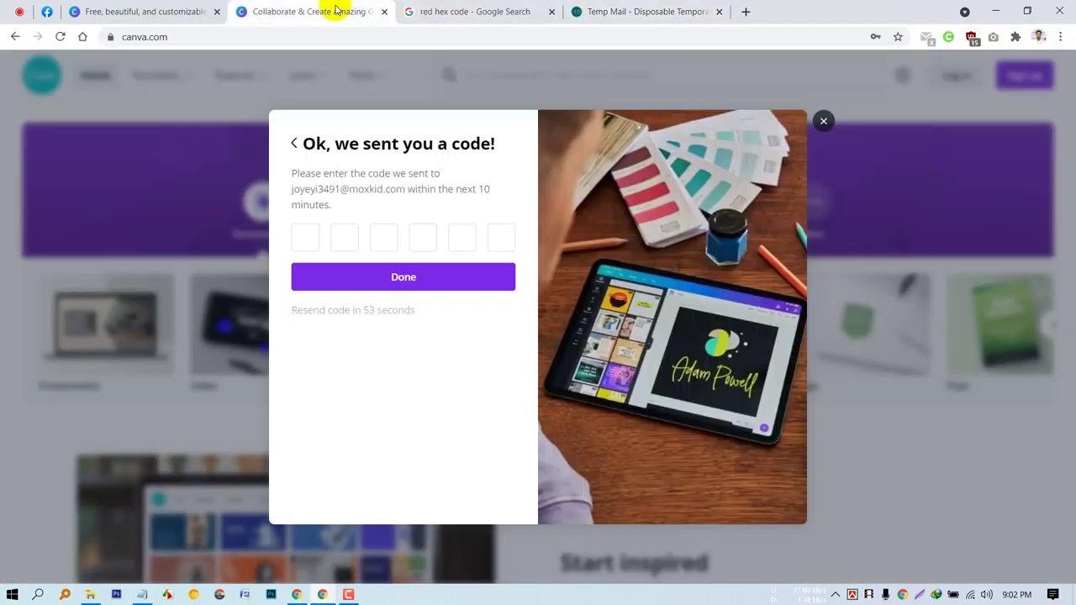
{"action": "left_click", "coordinate": [308, 237]}
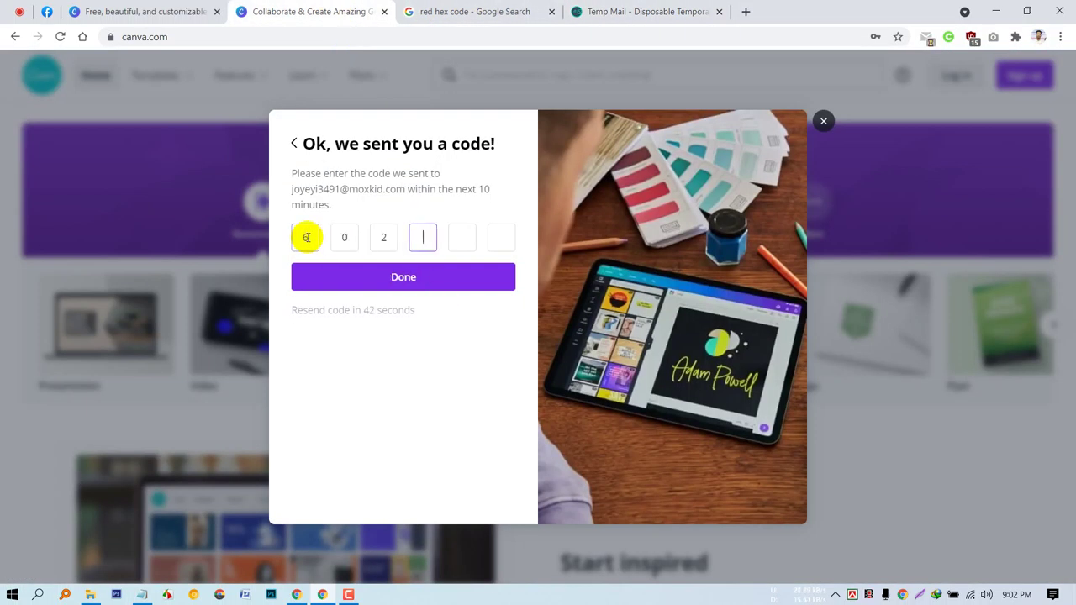
{"action": "left_click", "coordinate": [368, 278]}
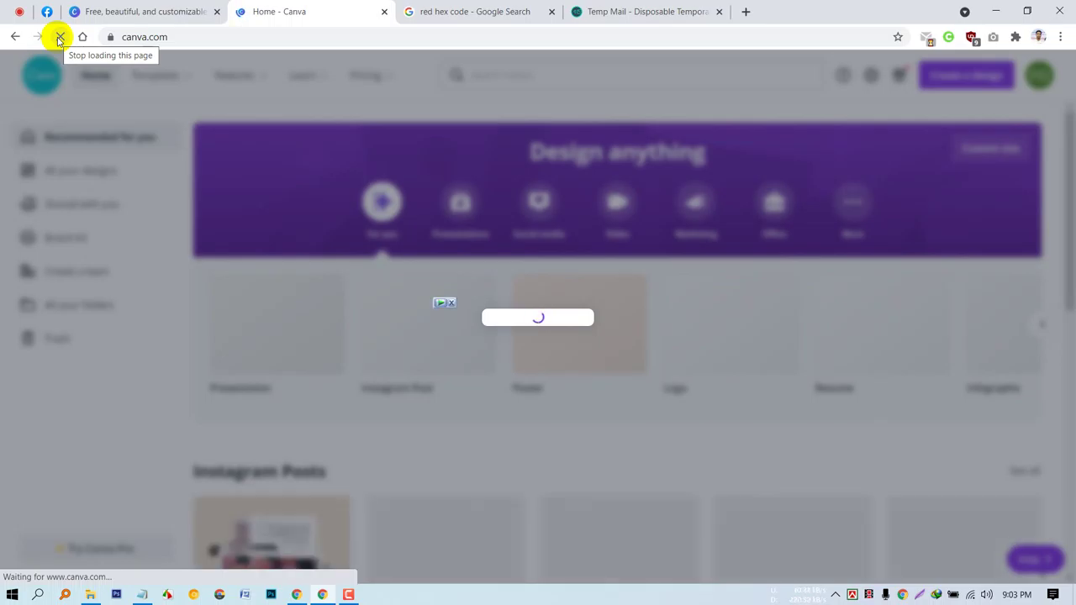
Step: Stop the stalled loading of the new account's Canva home page
{"action": "left_click", "coordinate": [262, 323]}
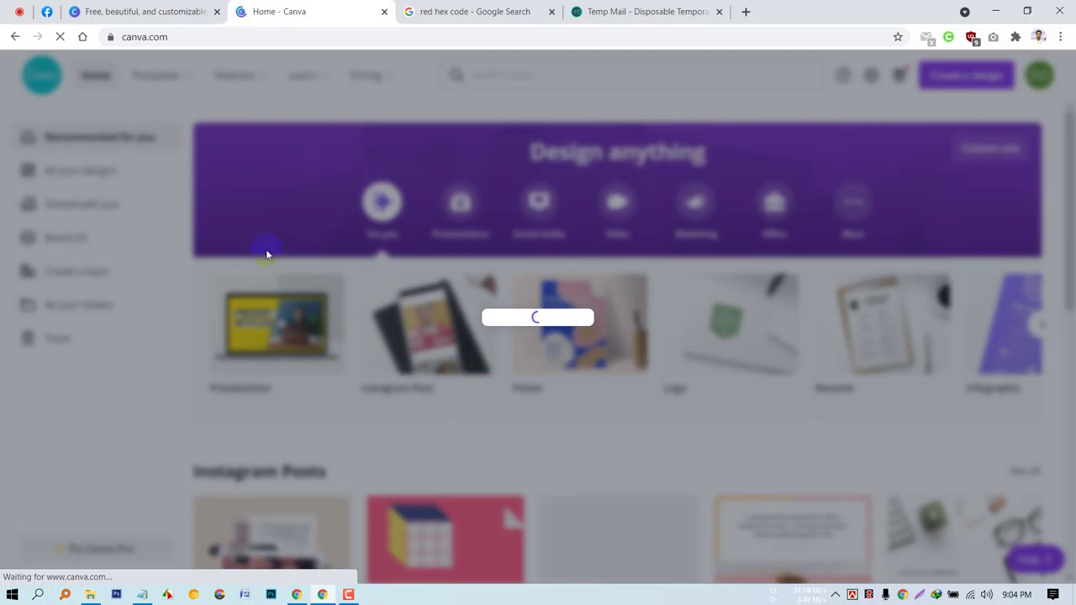
{"action": "left_click", "coordinate": [58, 37]}
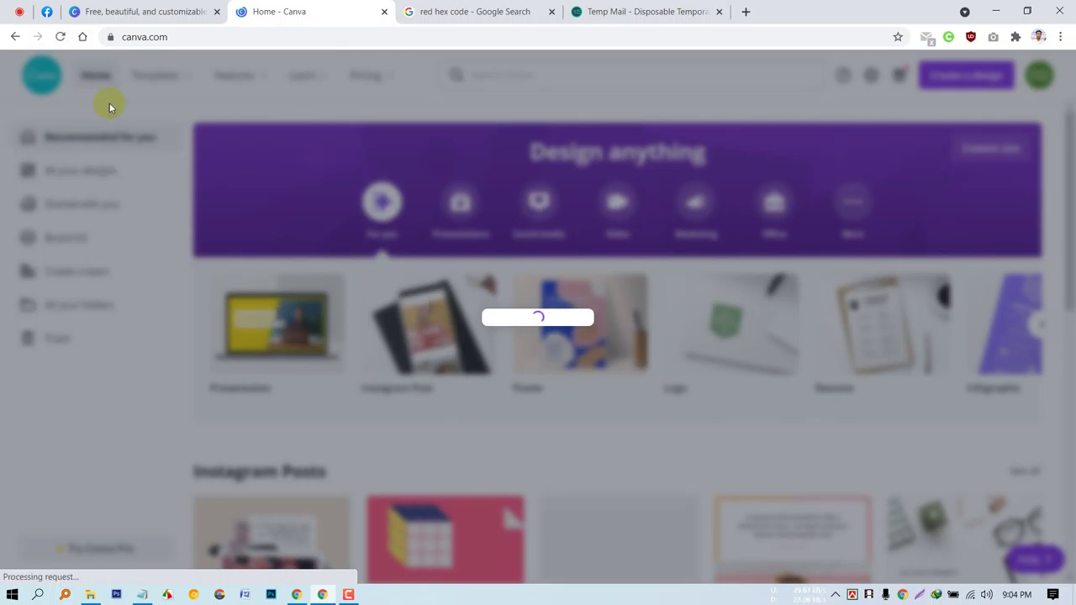
Step: Close the Canva home, Canva templates, hex-code search and Temp Mail tabs
{"action": "left_click", "coordinate": [113, 11]}
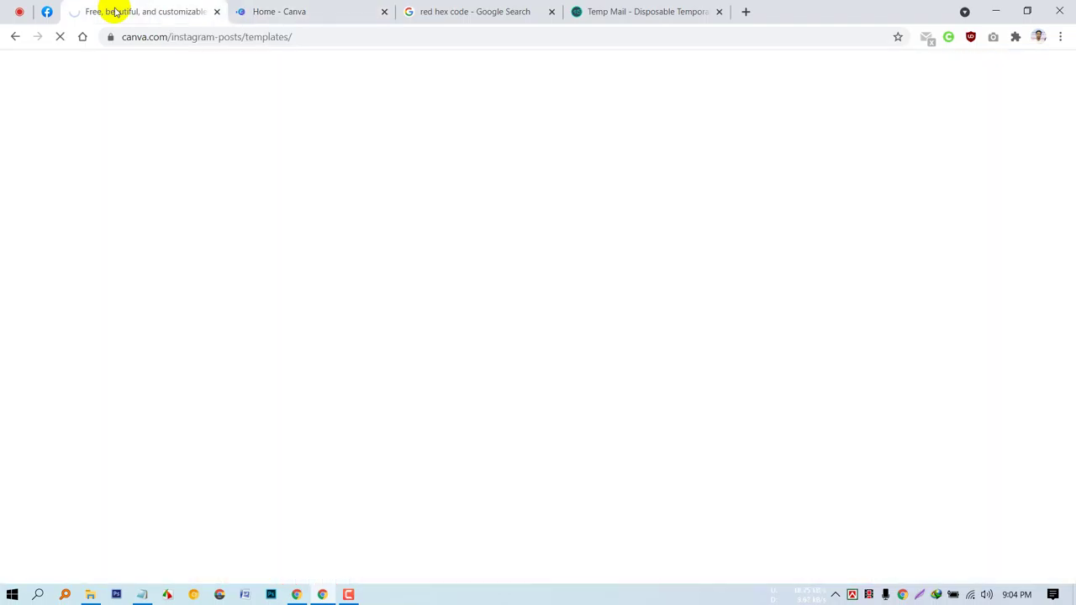
{"action": "left_click", "coordinate": [383, 12]}
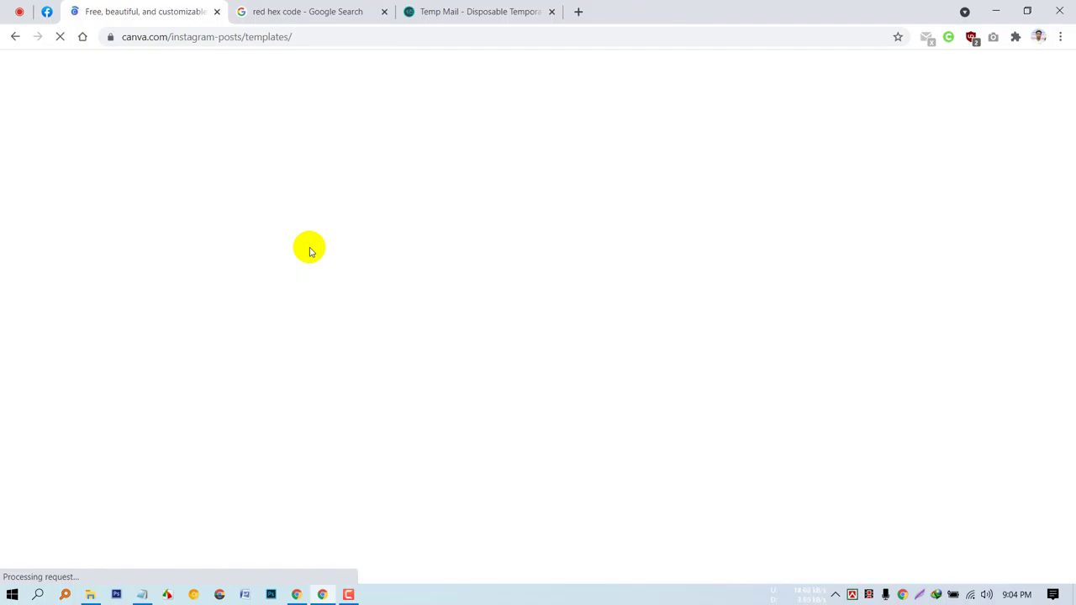
{"action": "left_click", "coordinate": [218, 11]}
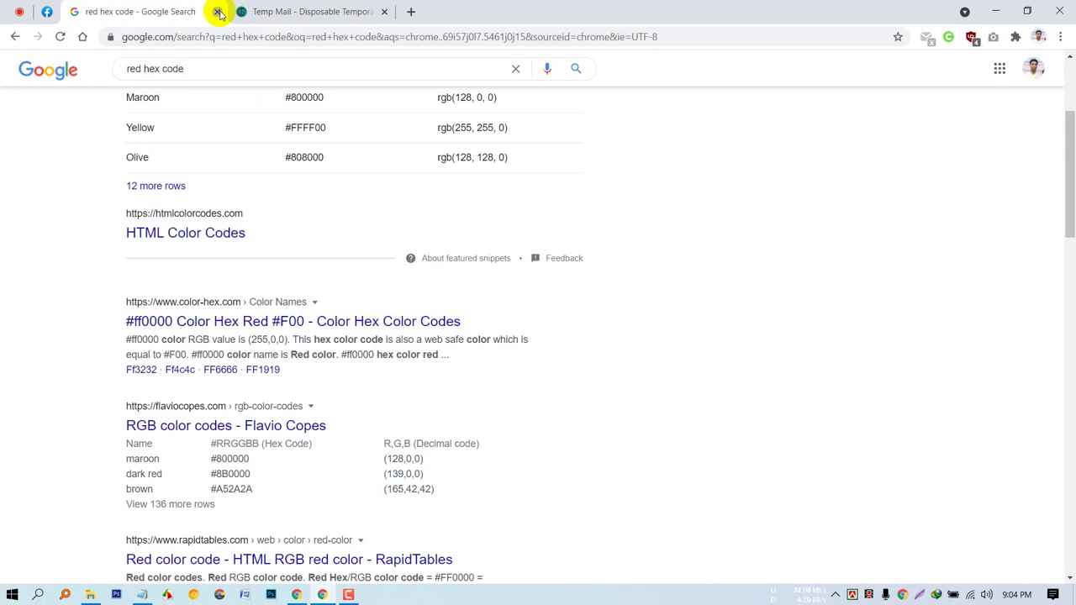
{"action": "left_click", "coordinate": [217, 12]}
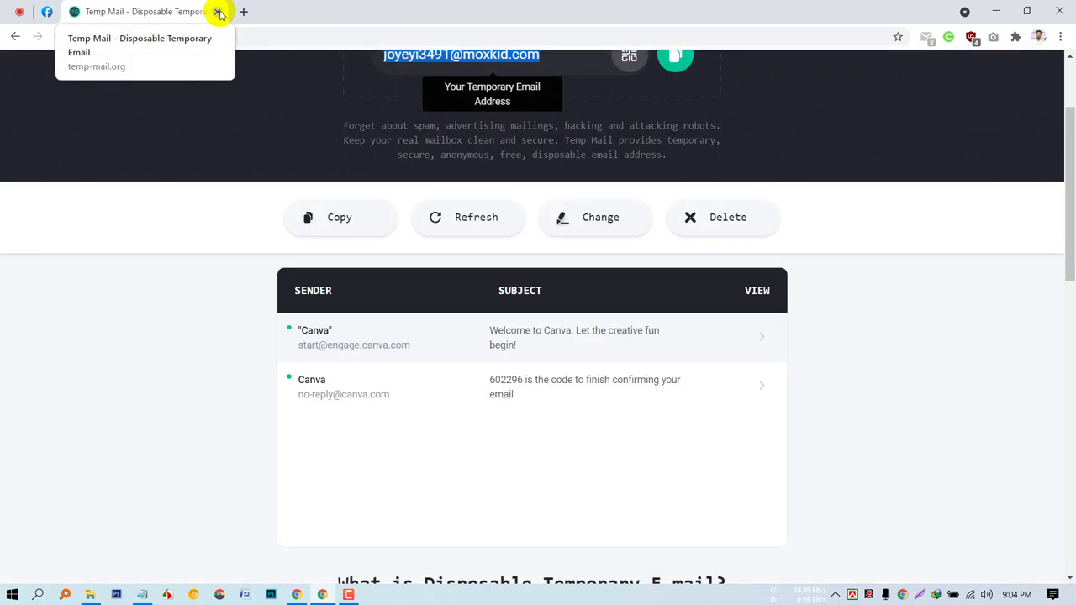
{"action": "left_click", "coordinate": [218, 12]}
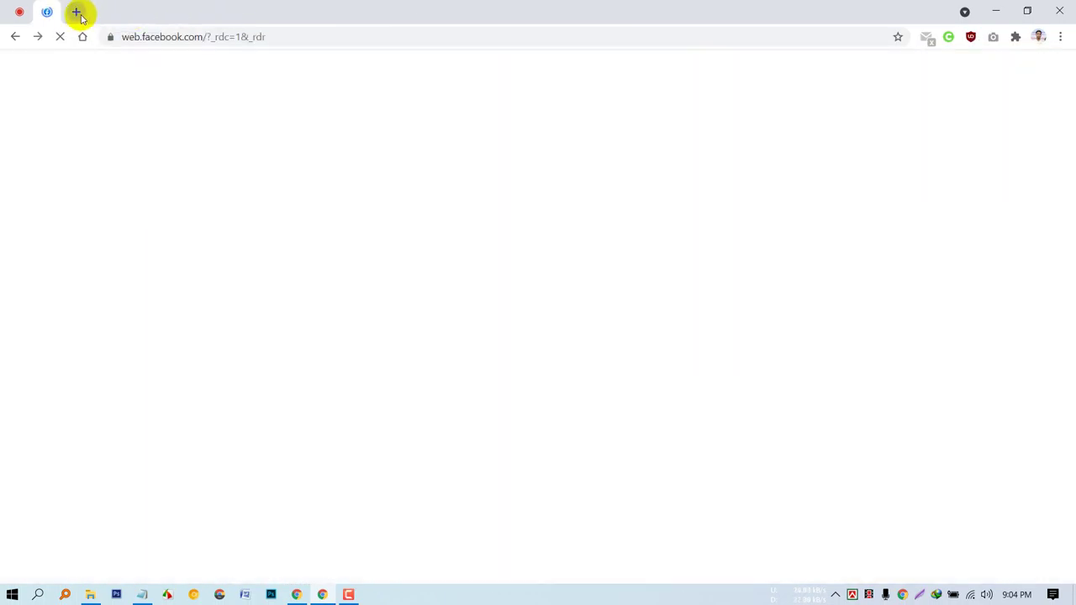
Step: Unpin and close the Facebook tab, leaving a new blank tab beside the Meet call
{"action": "right_click", "coordinate": [48, 12]}
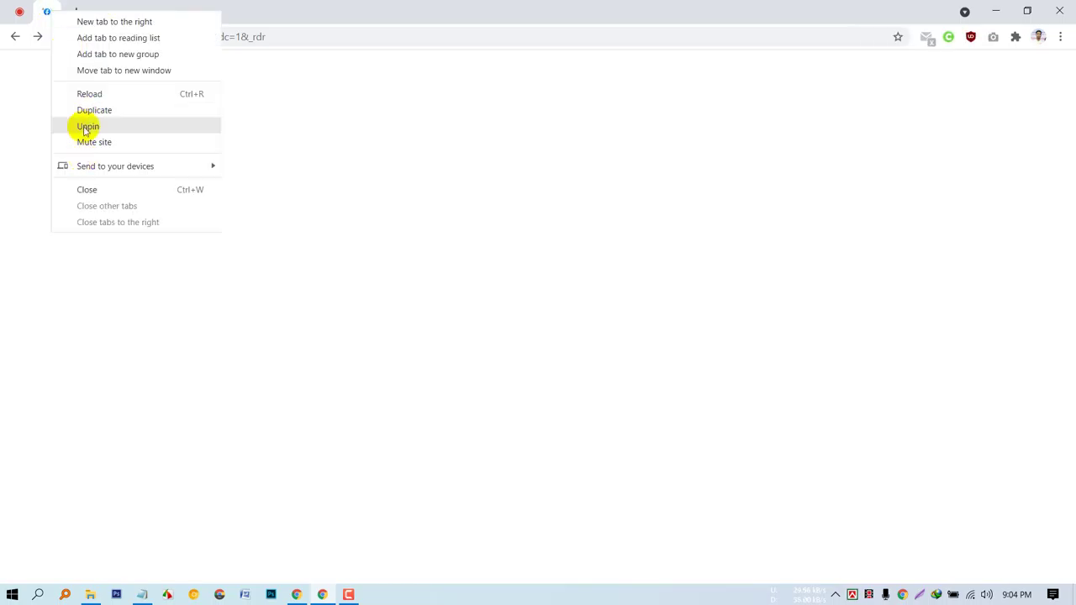
{"action": "left_click", "coordinate": [84, 127]}
{"action": "left_click", "coordinate": [188, 12]}
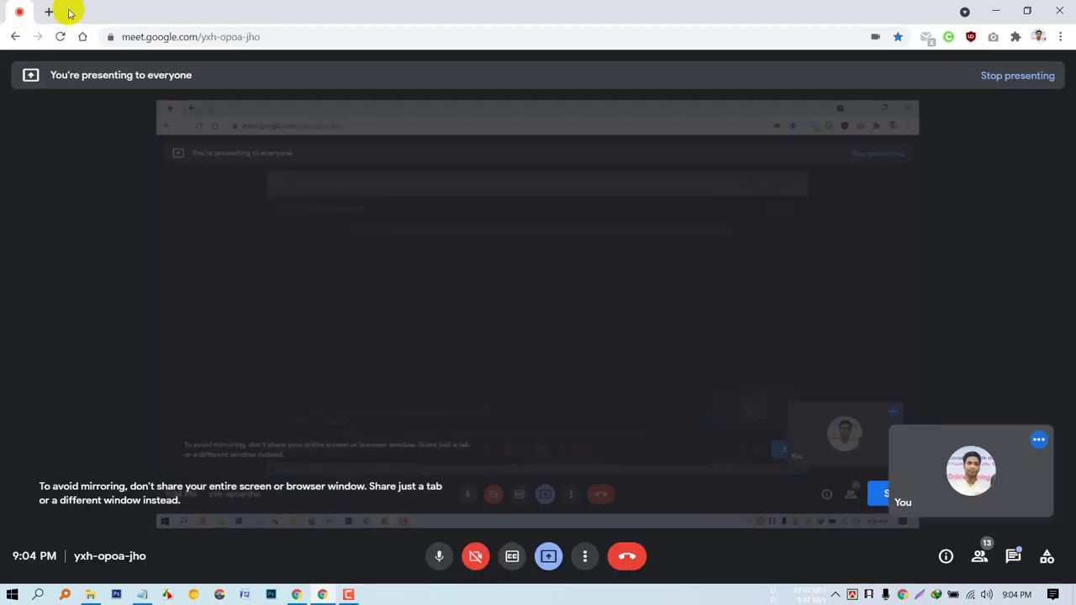
{"action": "left_click", "coordinate": [47, 12]}
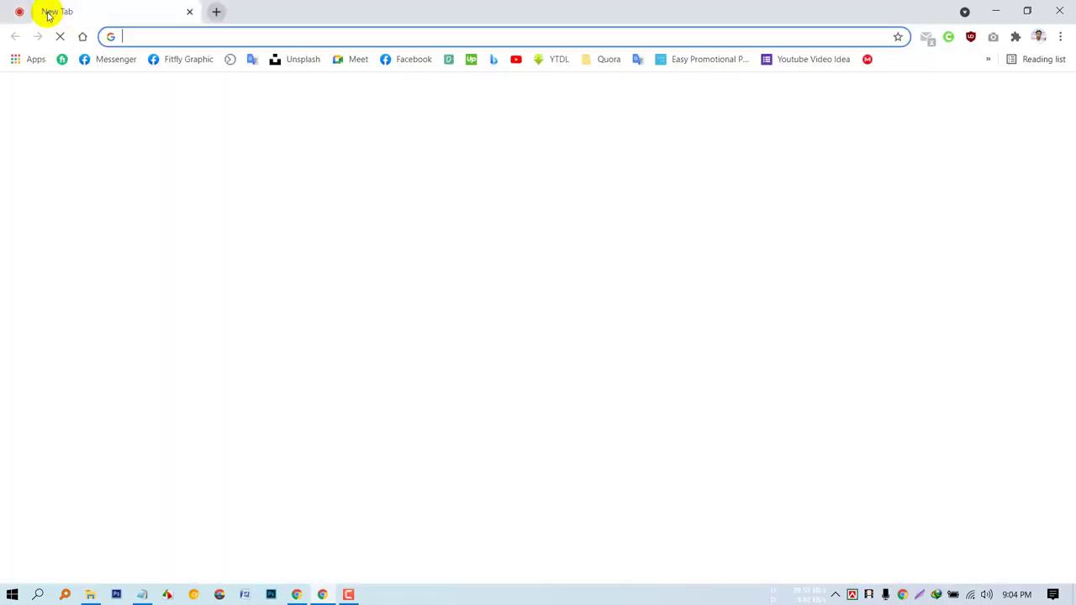
Step: Load canva.com in the new tab to reach the signed-in home page
{"action": "left_click", "coordinate": [171, 37]}
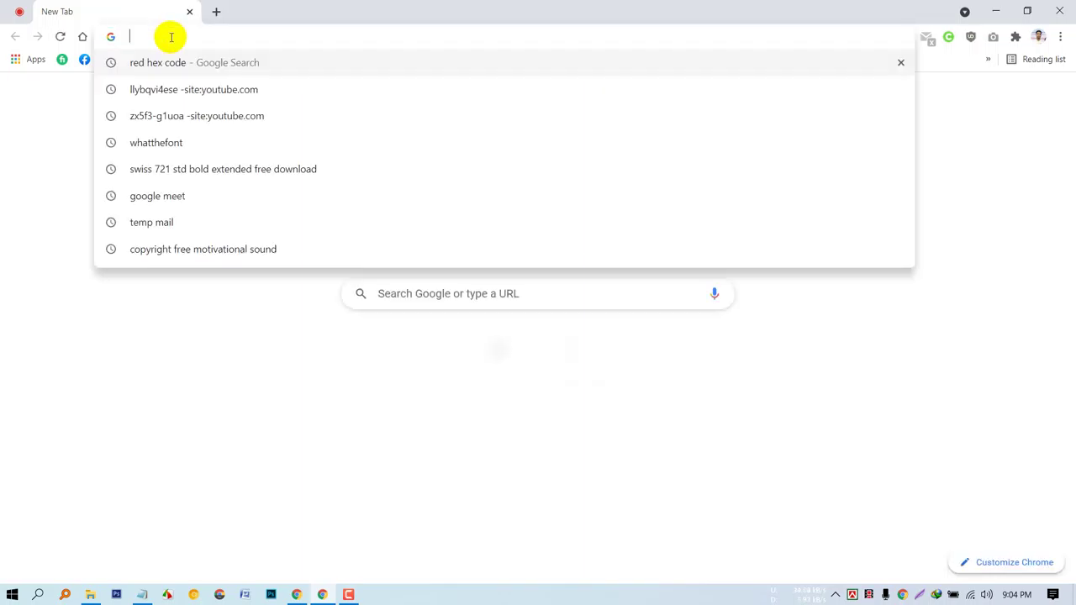
{"action": "type", "text": "canv"}
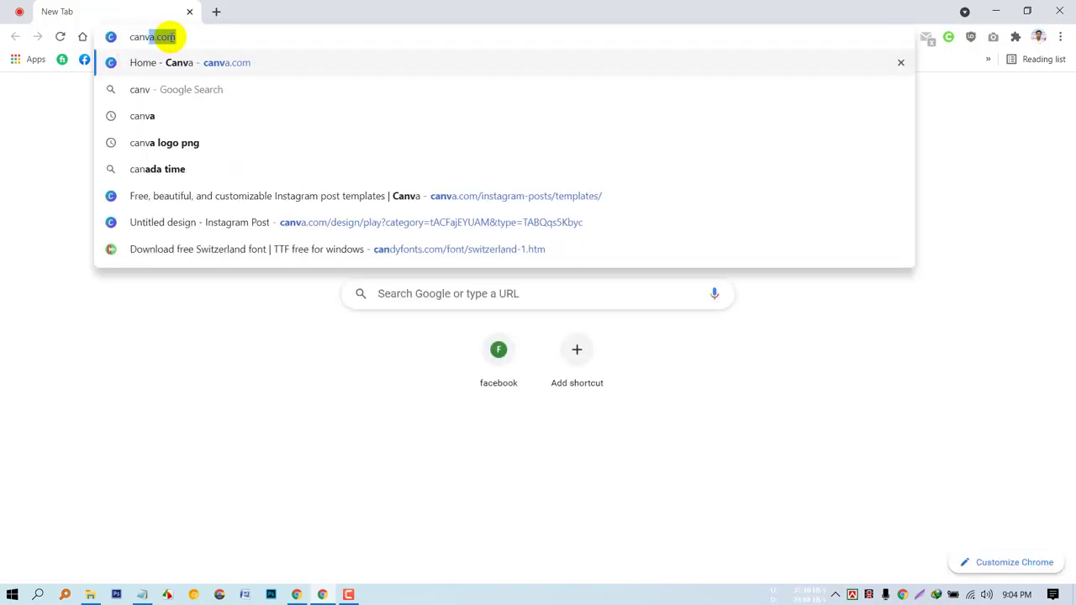
{"action": "type", "text": "a.com"}
{"action": "key", "text": "Return"}
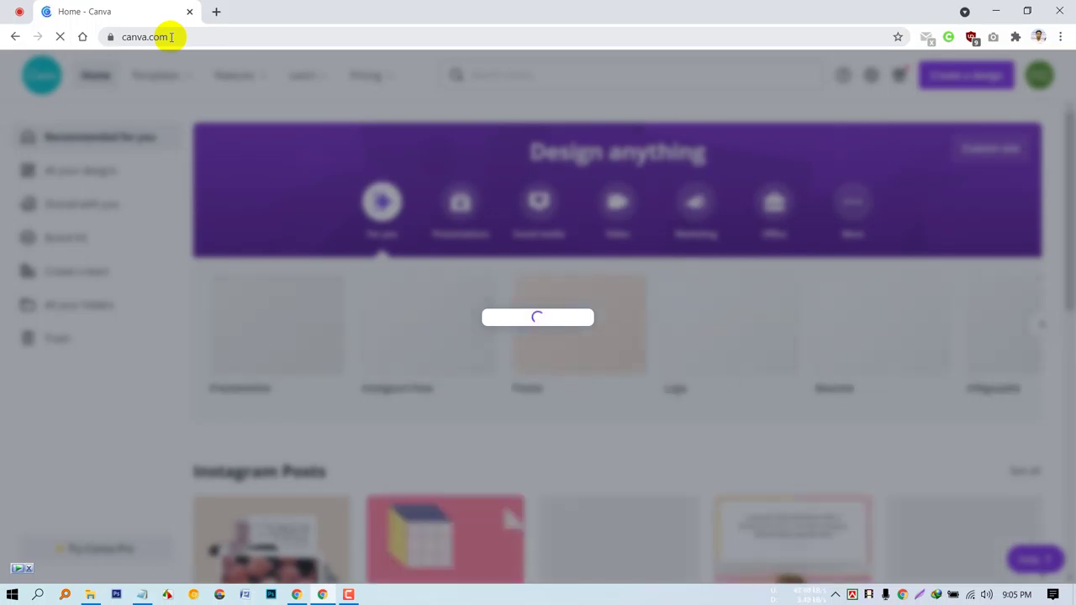
{"action": "left_click", "coordinate": [349, 594]}
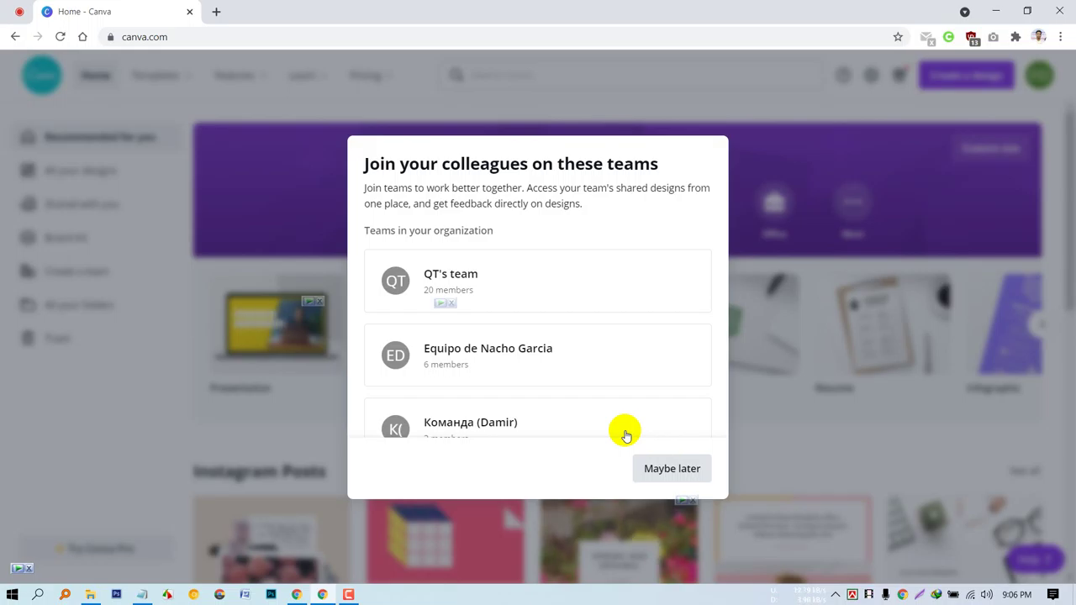
Step: Choose 'Maybe later' on the 'Join your colleagues' dialog
{"action": "left_click", "coordinate": [625, 435]}
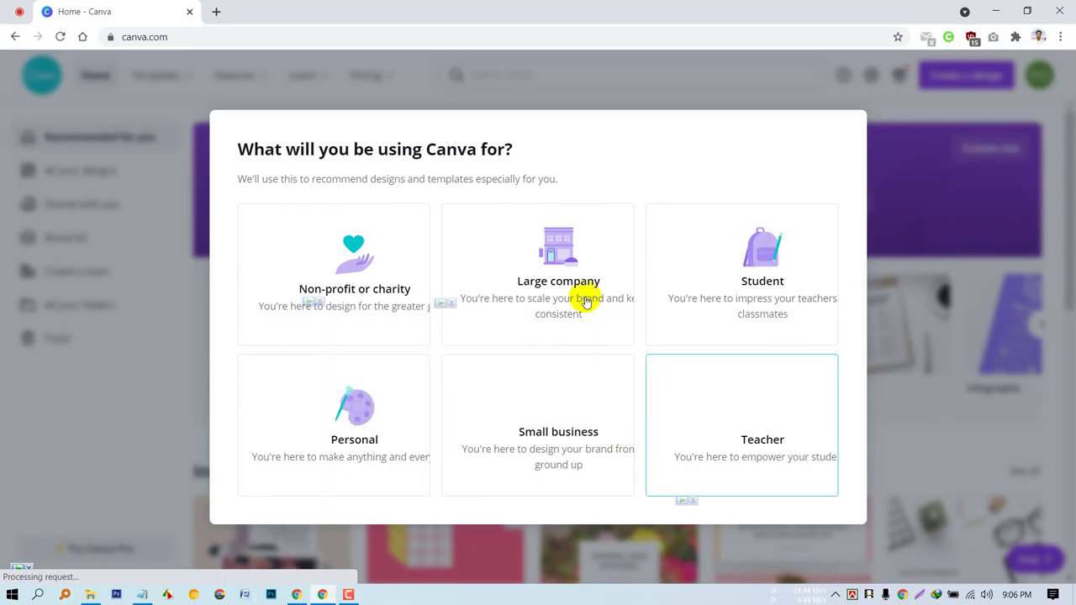
Step: Answer onboarding as a University student and skip inviting team members
{"action": "left_click", "coordinate": [738, 282]}
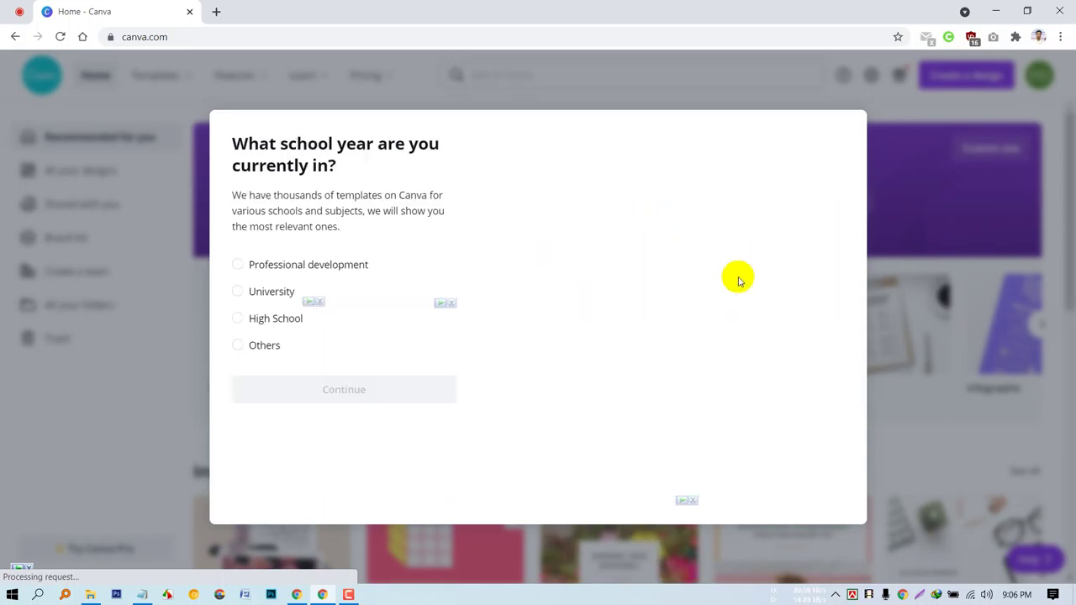
{"action": "left_click", "coordinate": [239, 292]}
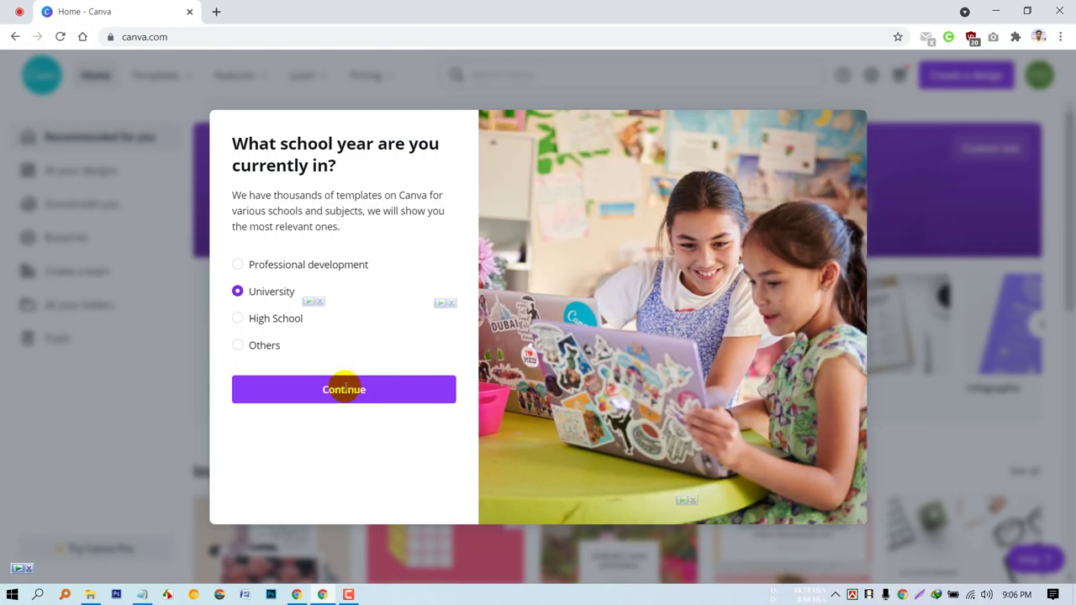
{"action": "left_click", "coordinate": [345, 388]}
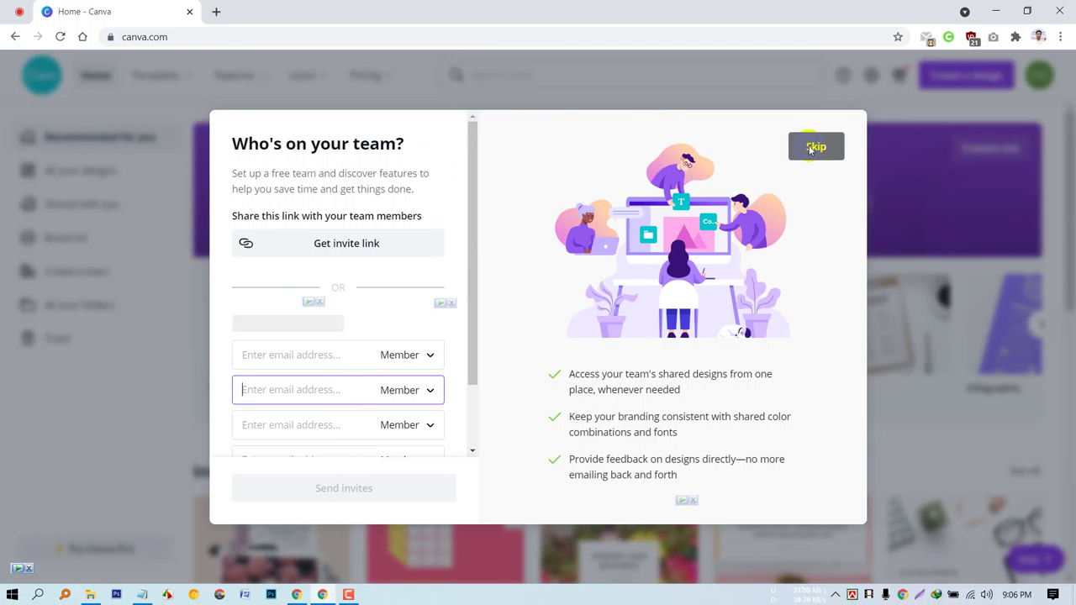
{"action": "left_click", "coordinate": [813, 148]}
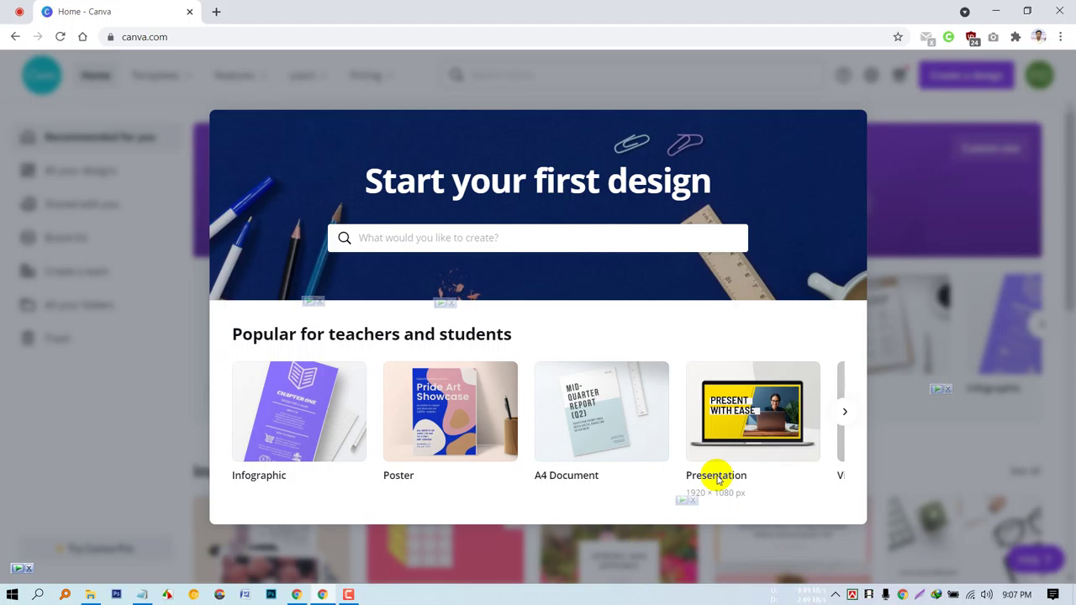
Step: Check the network status, then create a blank 16:9 Presentation from 'Start your first design'
{"action": "left_click", "coordinate": [973, 598]}
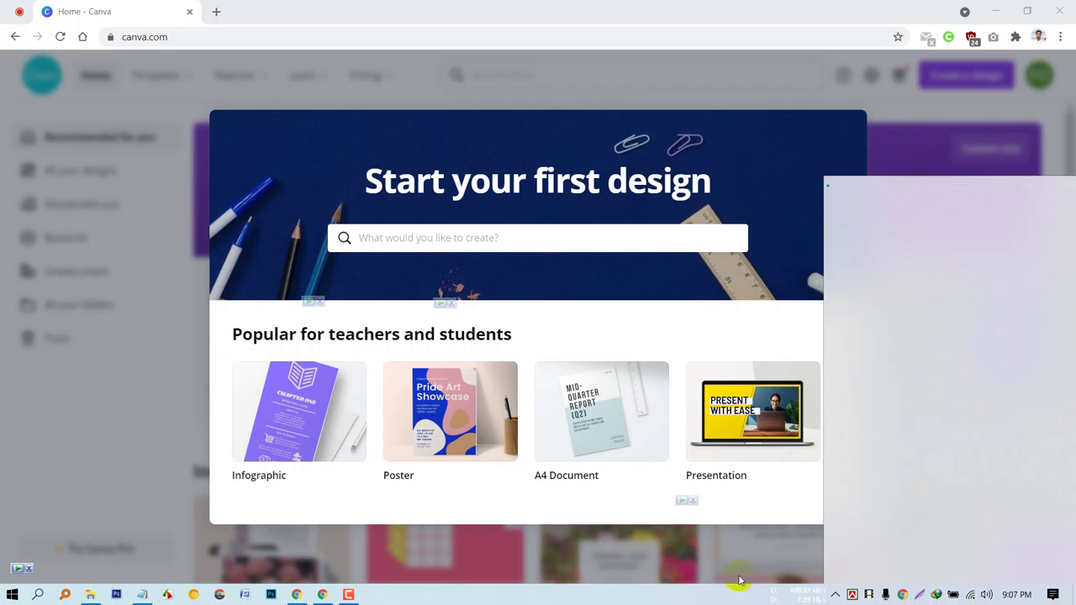
{"action": "left_click", "coordinate": [733, 589]}
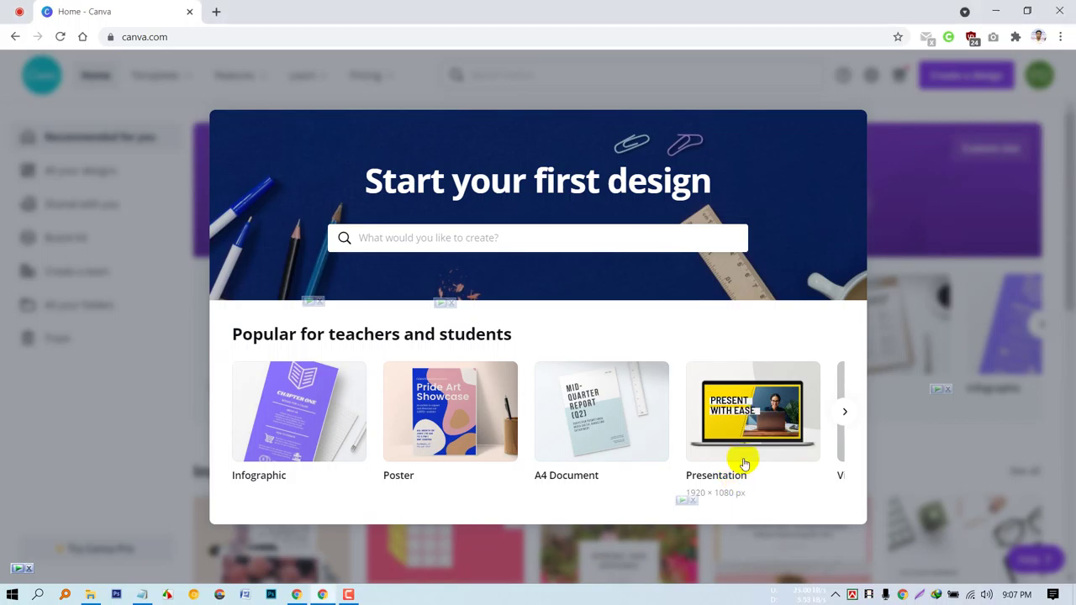
{"action": "left_click", "coordinate": [744, 436]}
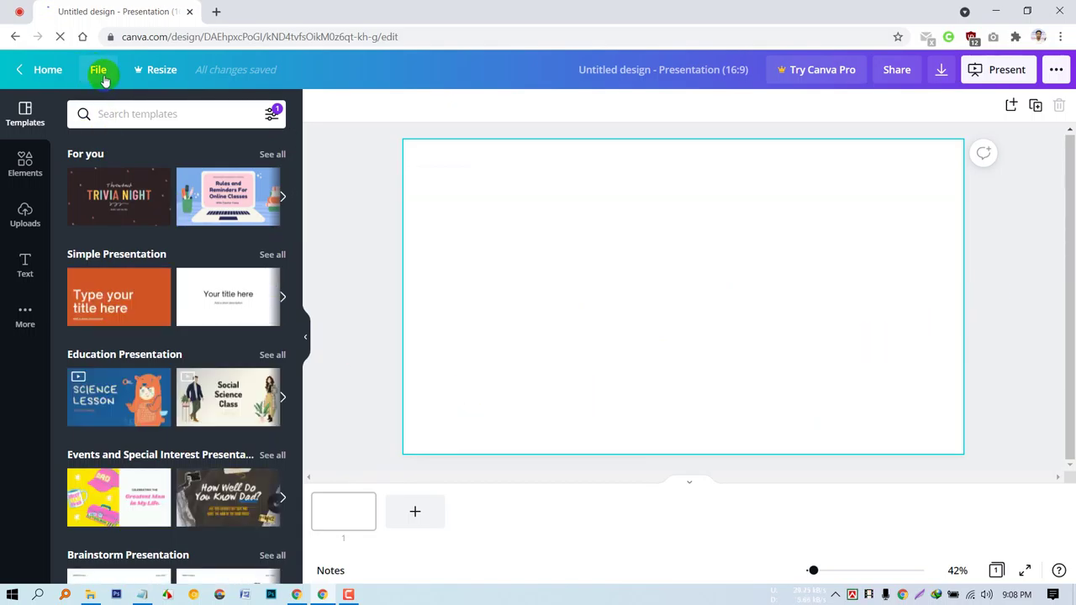
{"action": "mouse_move", "coordinate": [149, 298]}
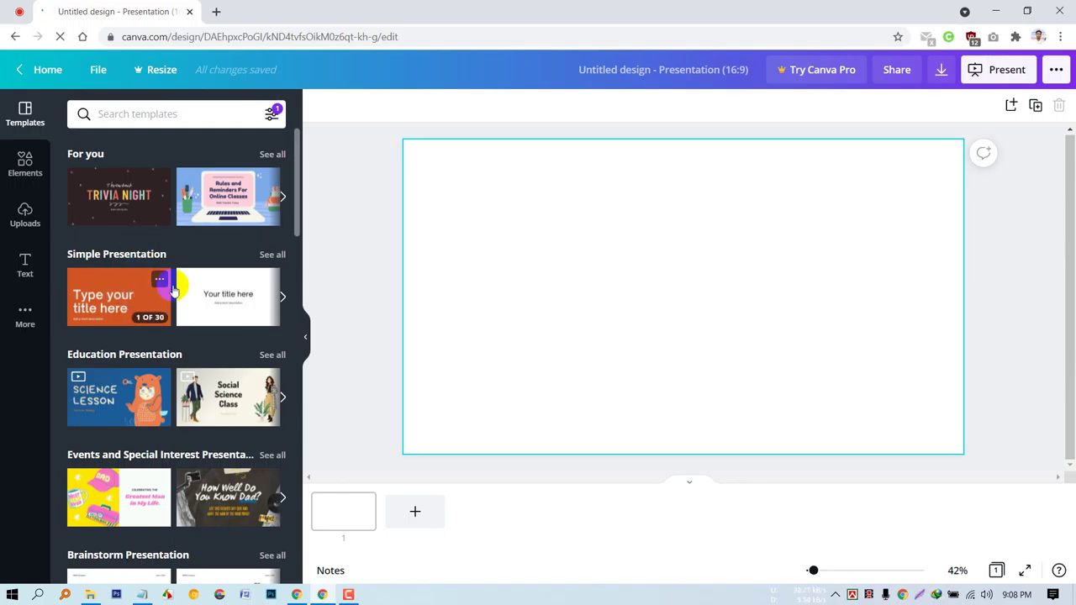
Step: Open the 'Type your title here' page set of the Burnt Orange and White Bold Simple Presentation template
{"action": "mouse_move", "coordinate": [225, 292]}
{"action": "left_click", "coordinate": [151, 304]}
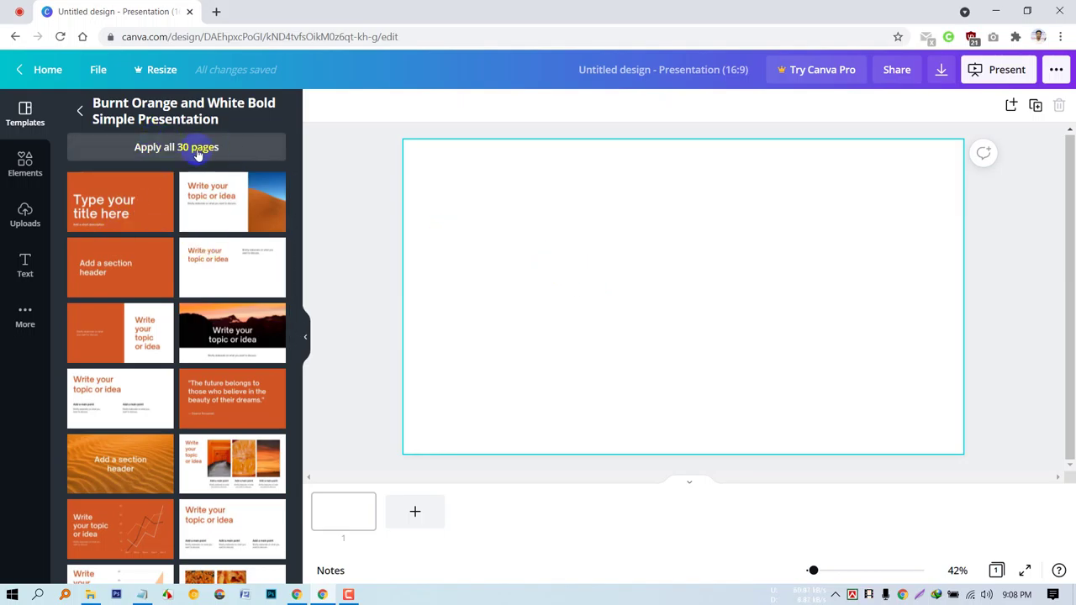
Step: Apply the burnt-orange title layout, add a second page, then apply the desert 'Write your topic or idea' layout
{"action": "left_click", "coordinate": [138, 210]}
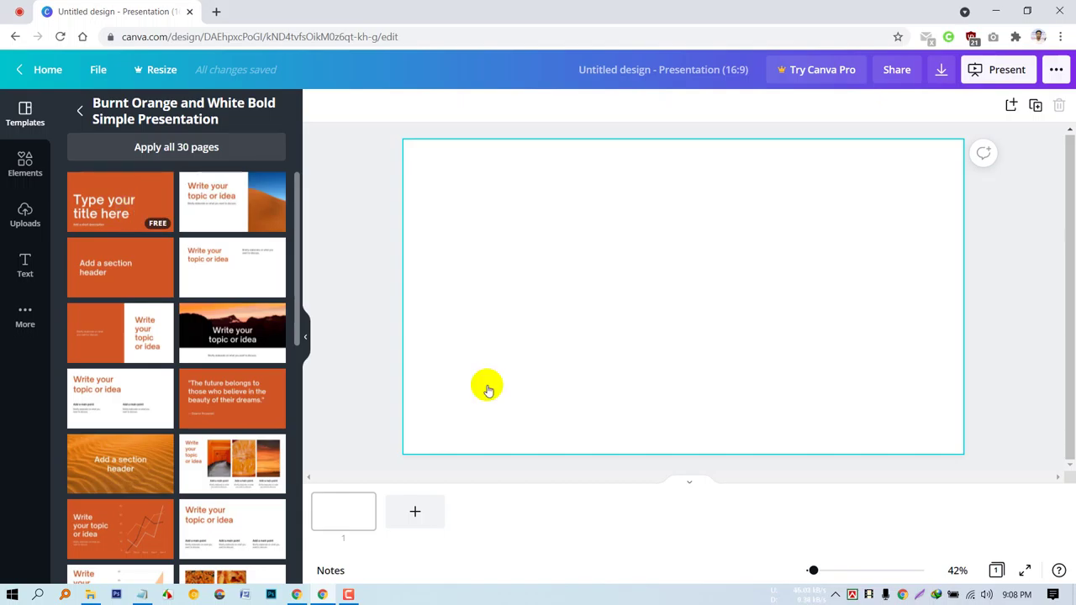
{"action": "left_click", "coordinate": [615, 438]}
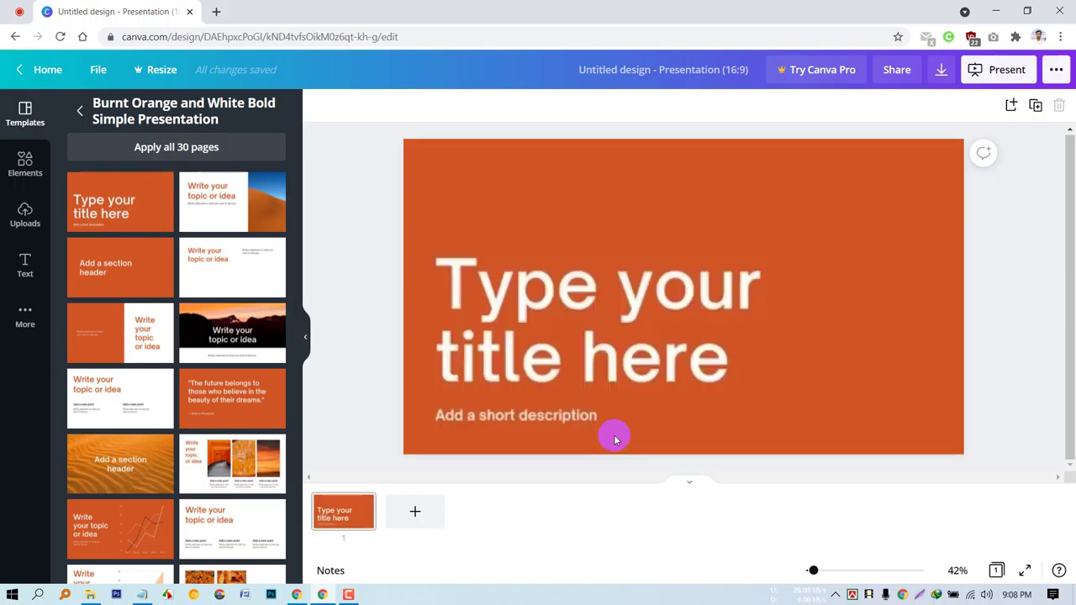
{"action": "left_click", "coordinate": [418, 511]}
{"action": "left_click", "coordinate": [157, 266]}
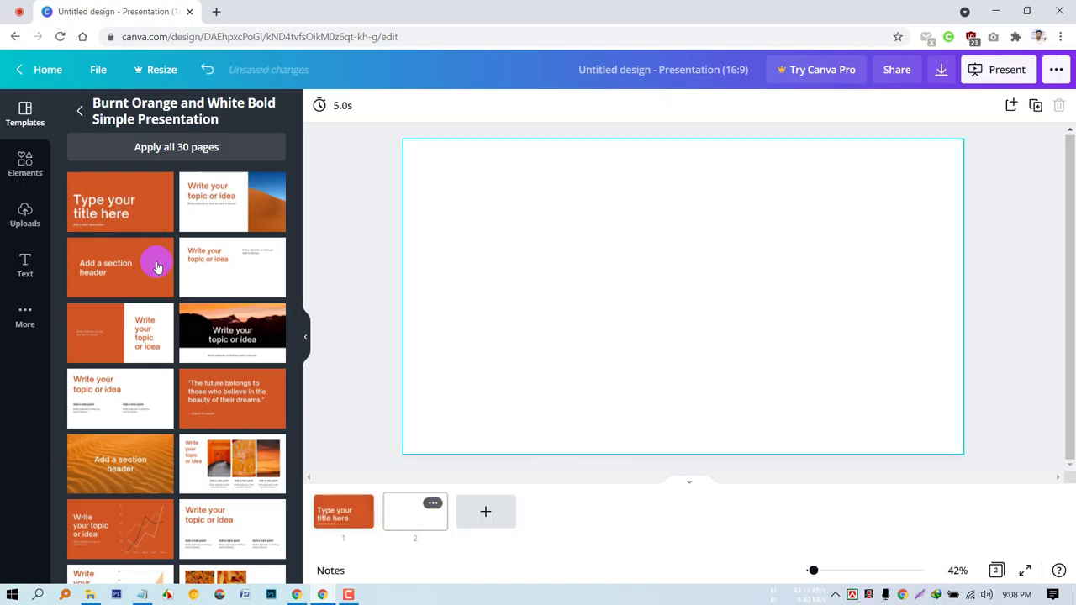
{"action": "left_click", "coordinate": [217, 218]}
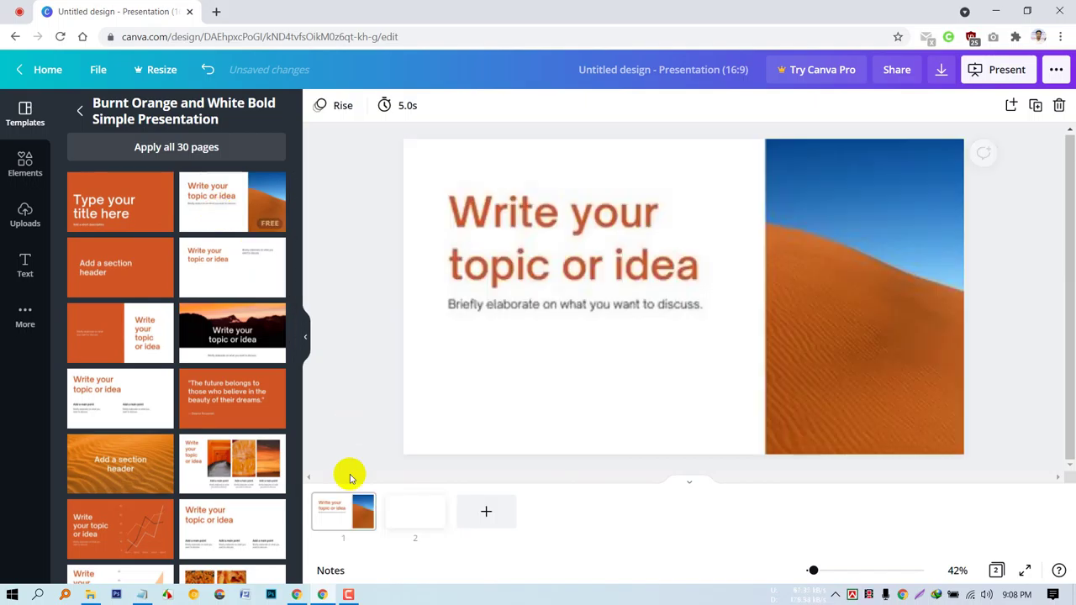
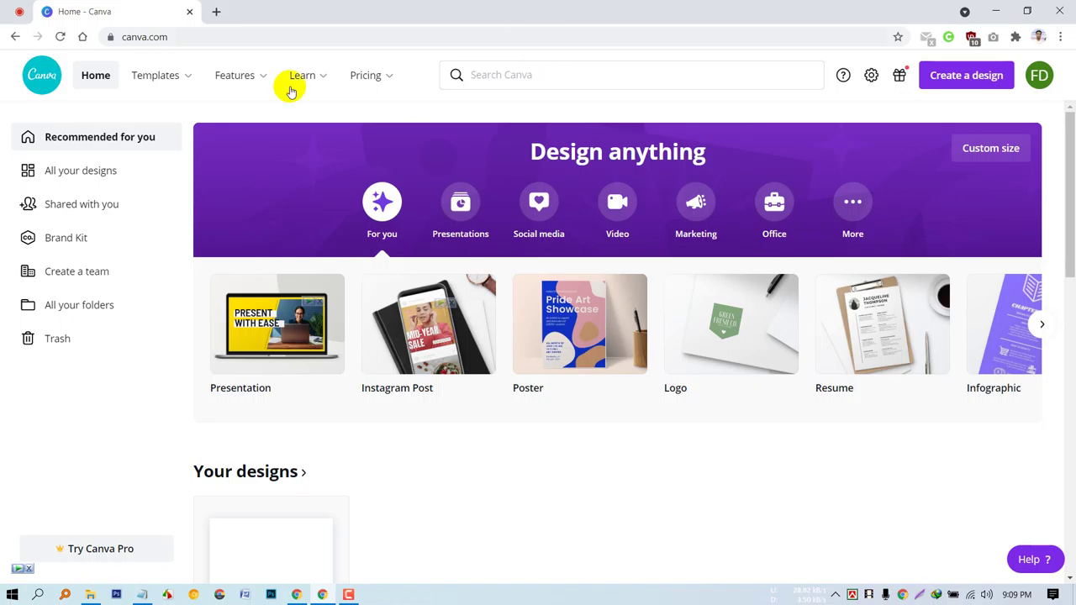
Step: Look through all your designs, the Untitled Design and account settings, then go back
{"action": "left_click", "coordinate": [81, 177]}
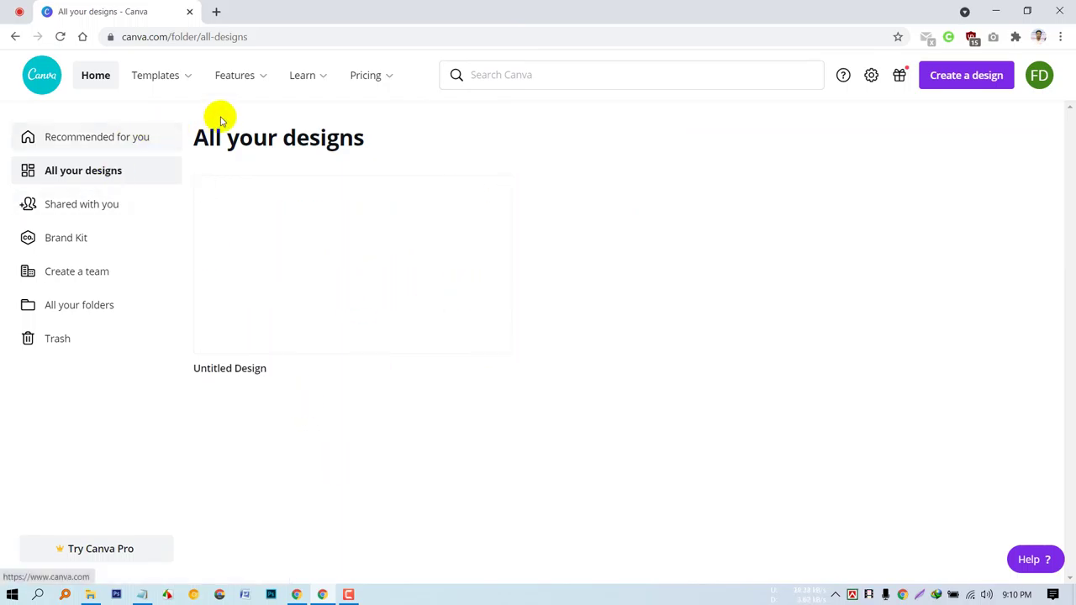
{"action": "left_click", "coordinate": [338, 307]}
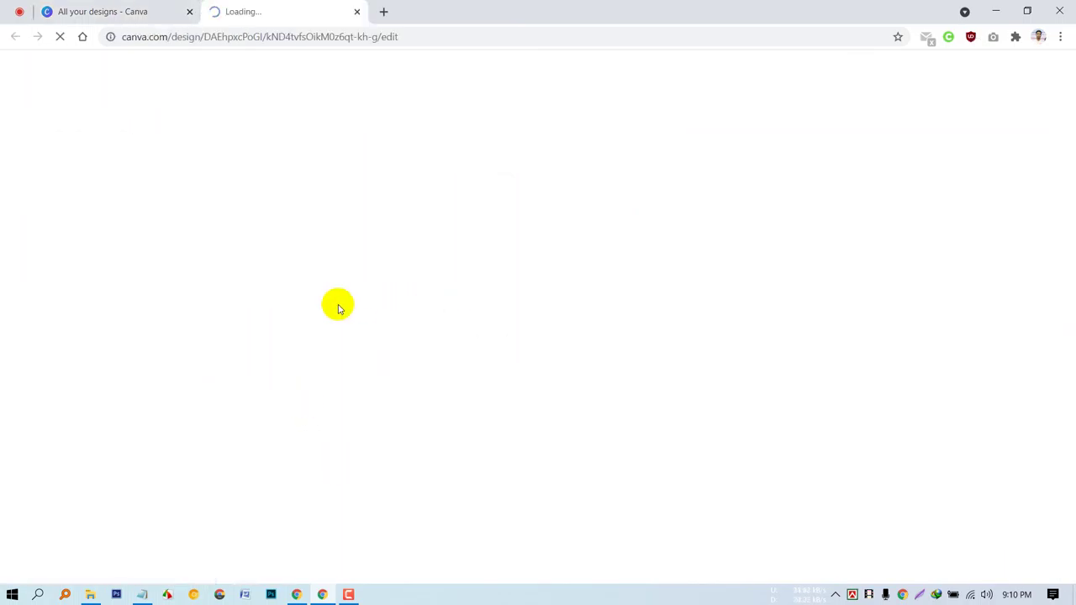
{"action": "left_click", "coordinate": [357, 11]}
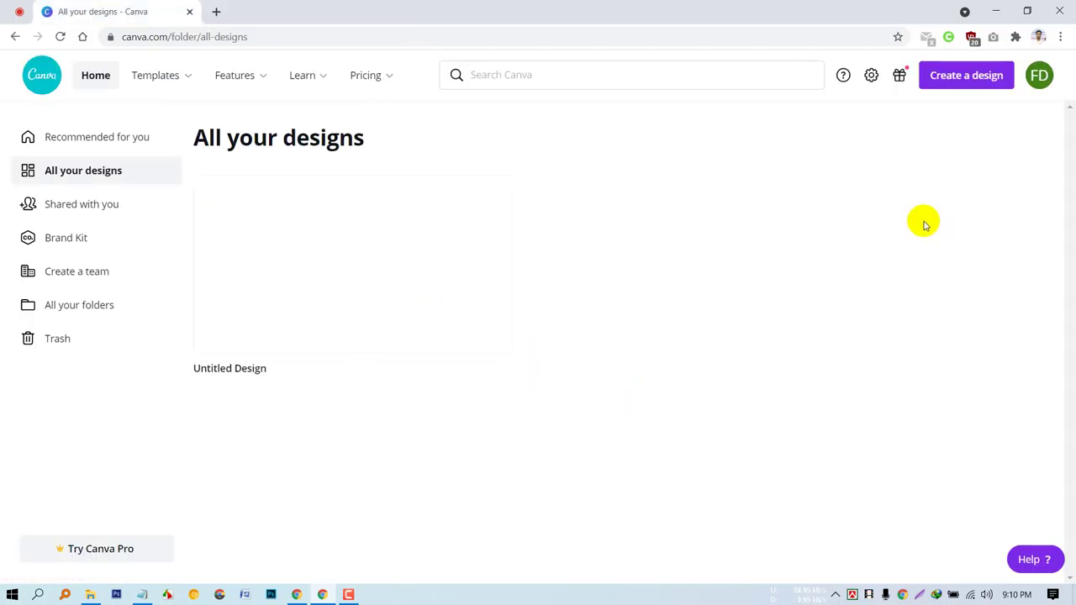
{"action": "left_click", "coordinate": [871, 76]}
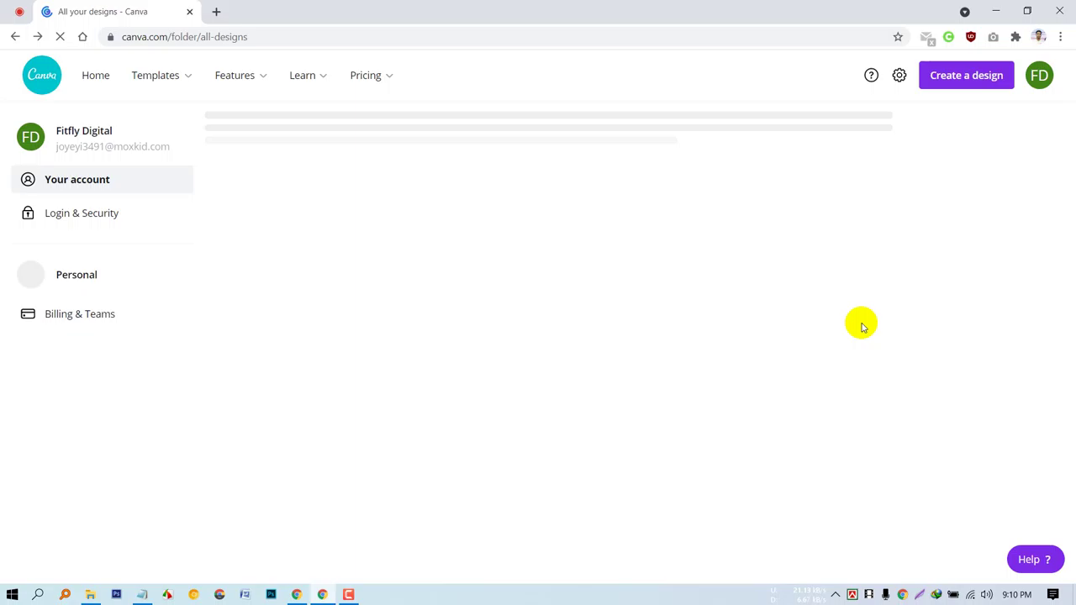
{"action": "left_click", "coordinate": [15, 39]}
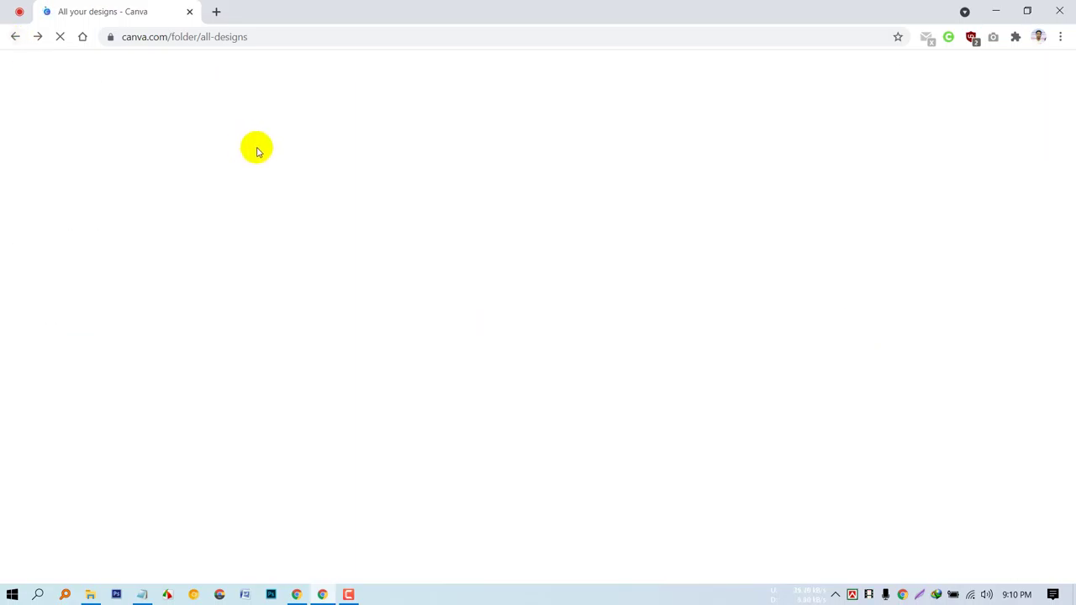
Step: Load canva.com from the address bar and bring up the Create a design list
{"action": "left_click_drag", "start_coordinate": [173, 37], "coordinate": [378, 37]}
{"action": "key", "text": "BackSpace"}
{"action": "key", "text": "Return"}
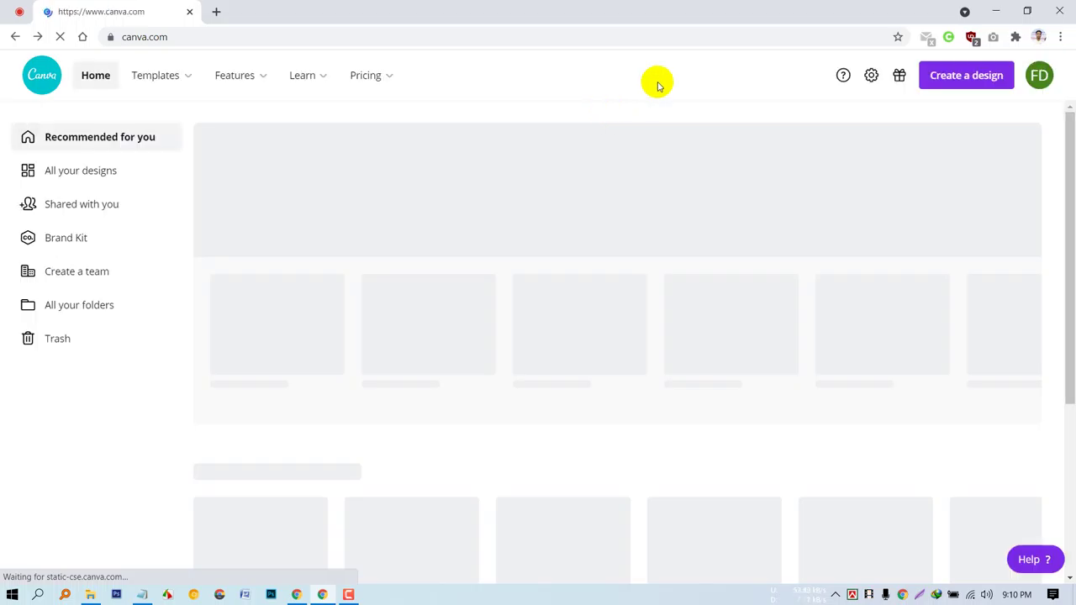
{"action": "left_click", "coordinate": [971, 80]}
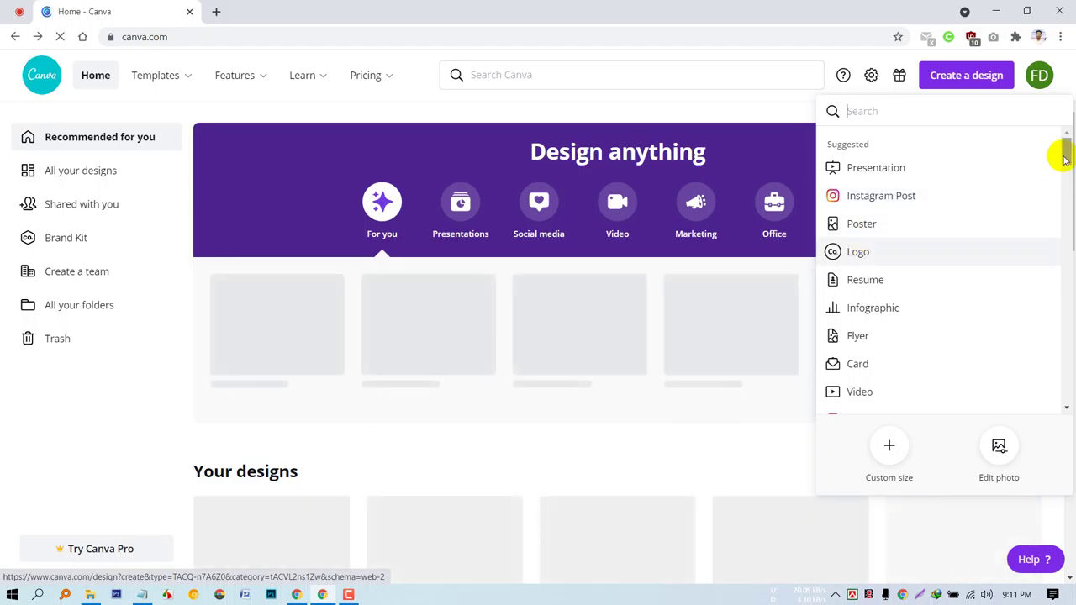
Step: Create a Custom size blank design with width 680 and height 440 px
{"action": "left_click_drag", "start_coordinate": [1065, 160], "coordinate": [1036, 305]}
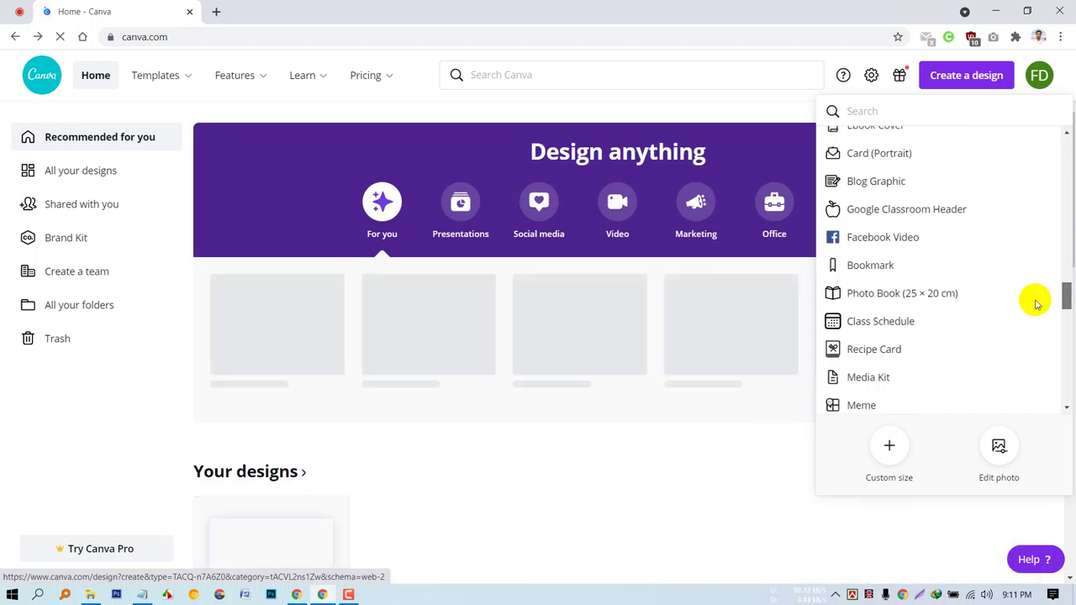
{"action": "left_click", "coordinate": [889, 452]}
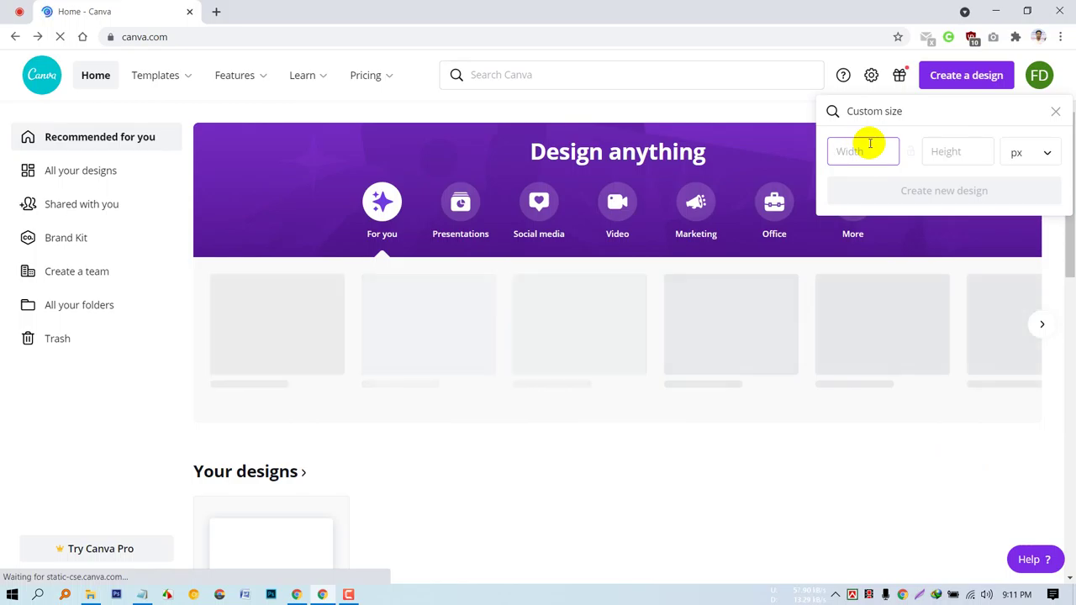
{"action": "type", "text": "640"}
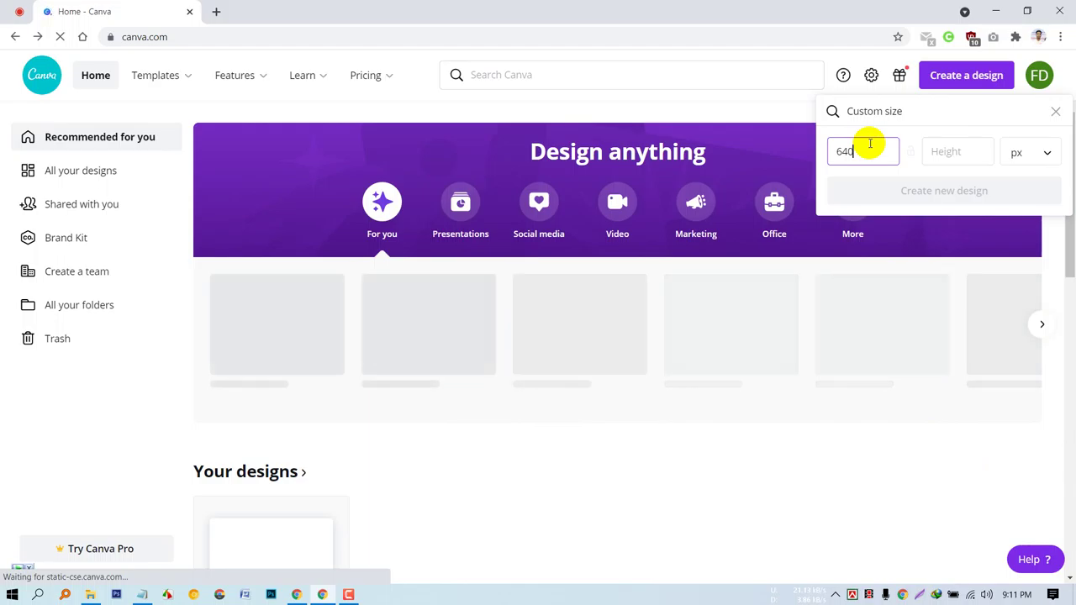
{"action": "key", "text": "BackSpace"}
{"action": "key", "text": "BackSpace"}
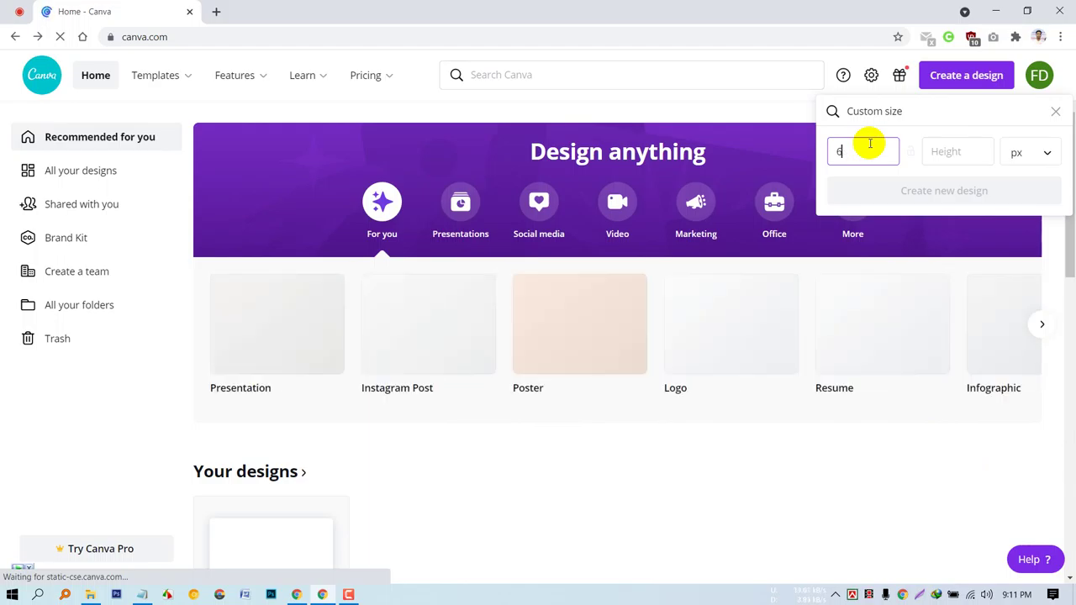
{"action": "left_click", "coordinate": [950, 151]}
{"action": "type", "text": "440"}
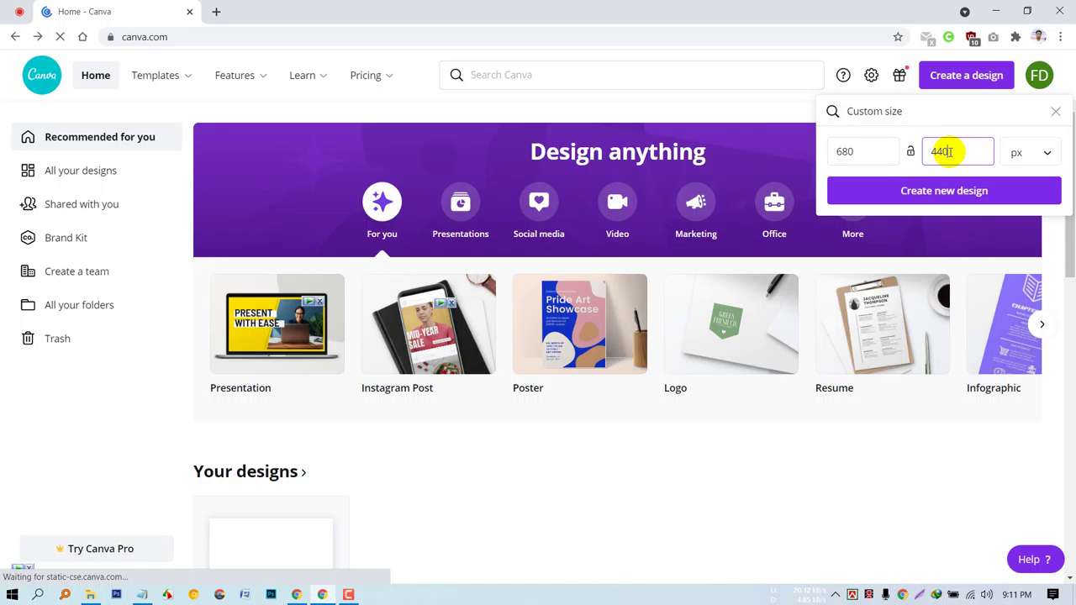
{"action": "left_click", "coordinate": [935, 193]}
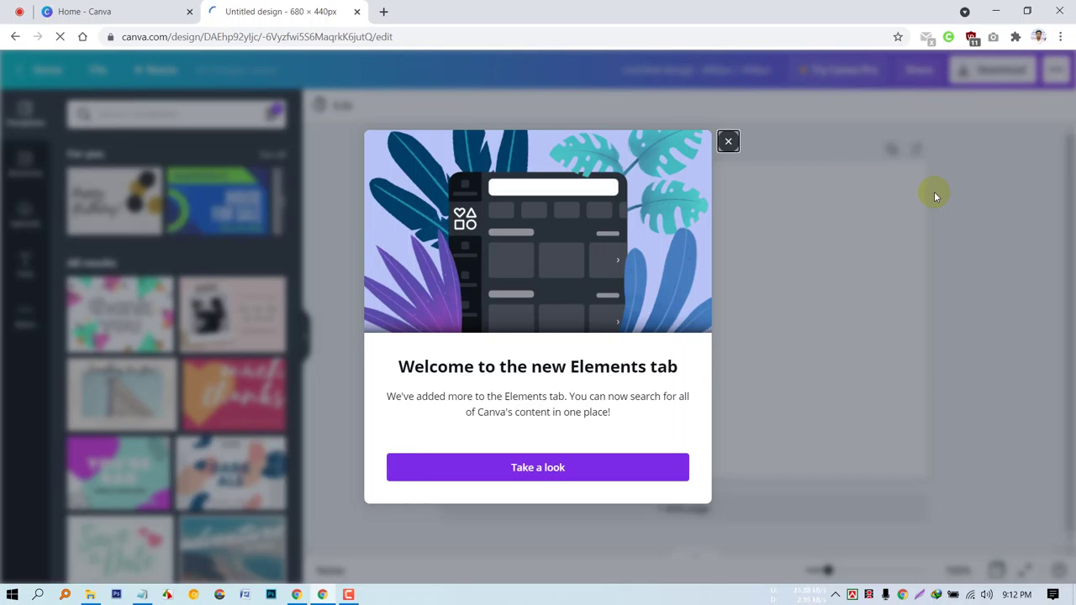
Step: Close the Elements welcome popup, browse More and Templates, and bring up the design's Share panel
{"action": "left_click", "coordinate": [728, 143]}
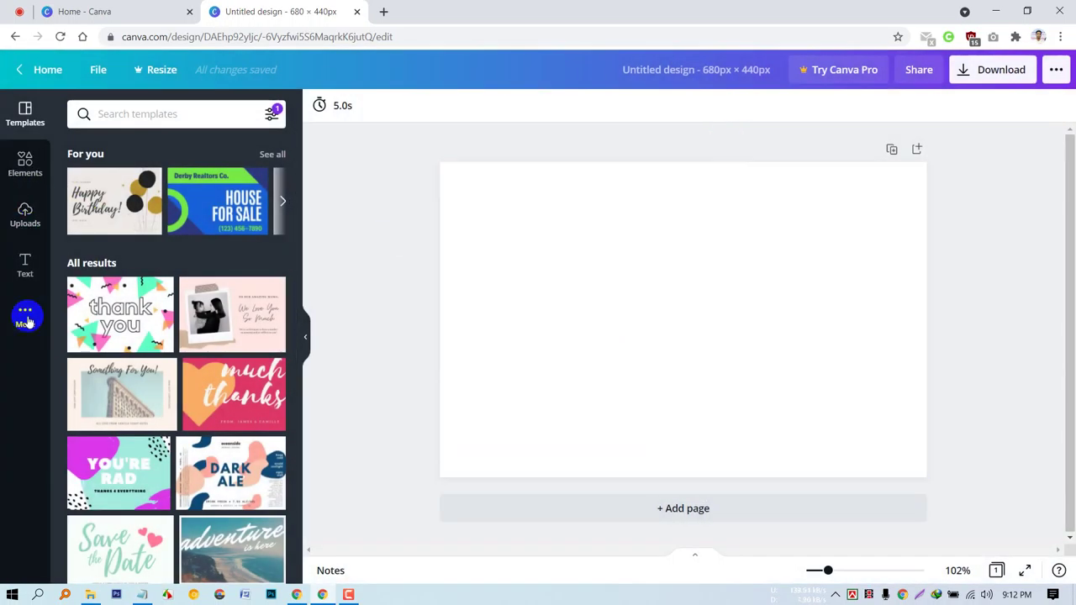
{"action": "left_click", "coordinate": [26, 318]}
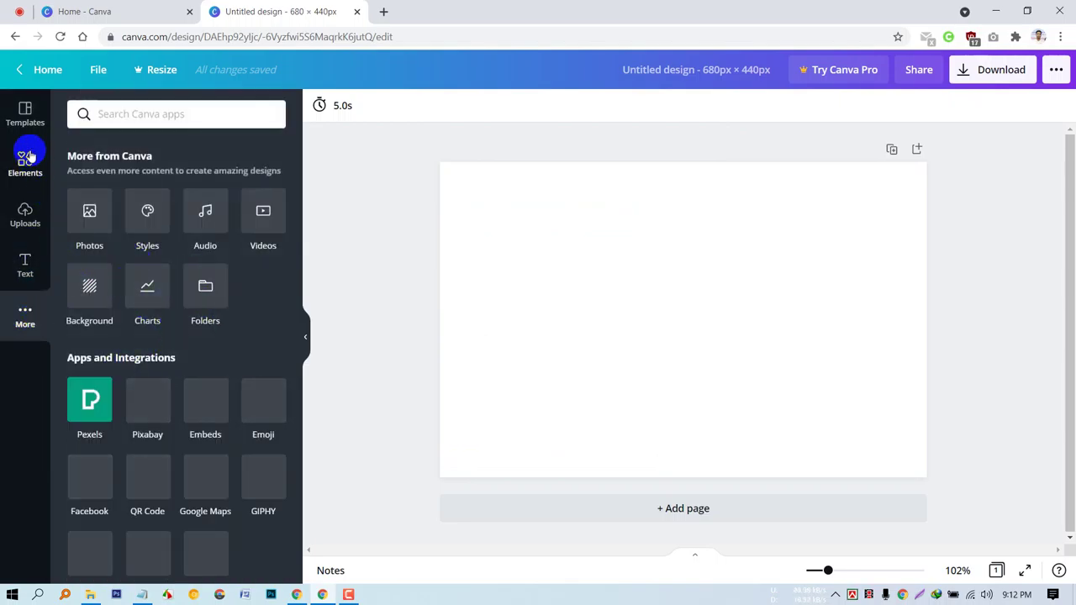
{"action": "left_click", "coordinate": [25, 116]}
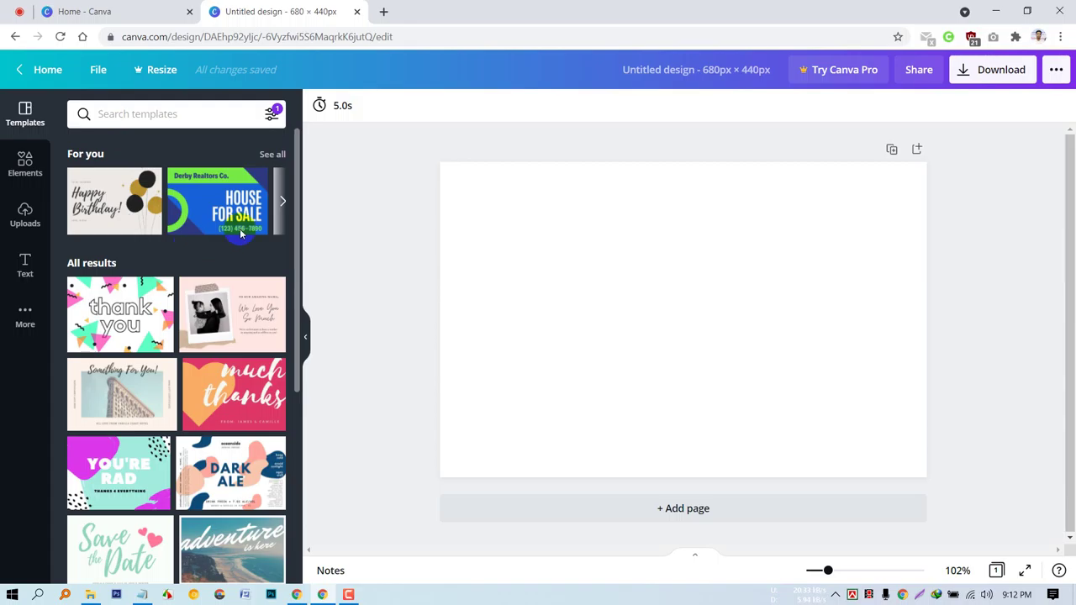
{"action": "left_click", "coordinate": [915, 76]}
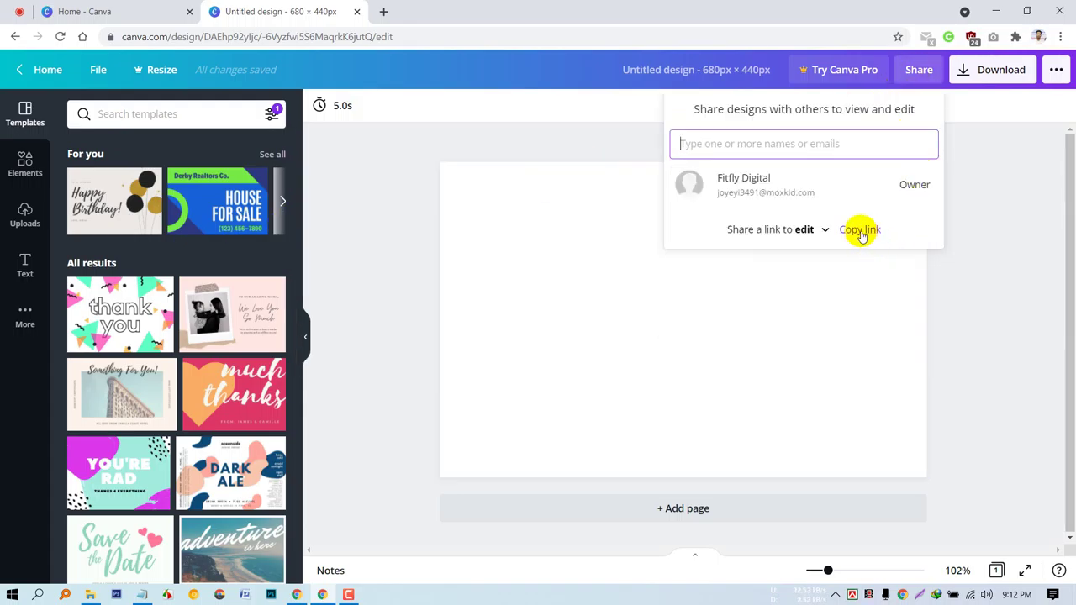
{"action": "left_click", "coordinate": [349, 34]}
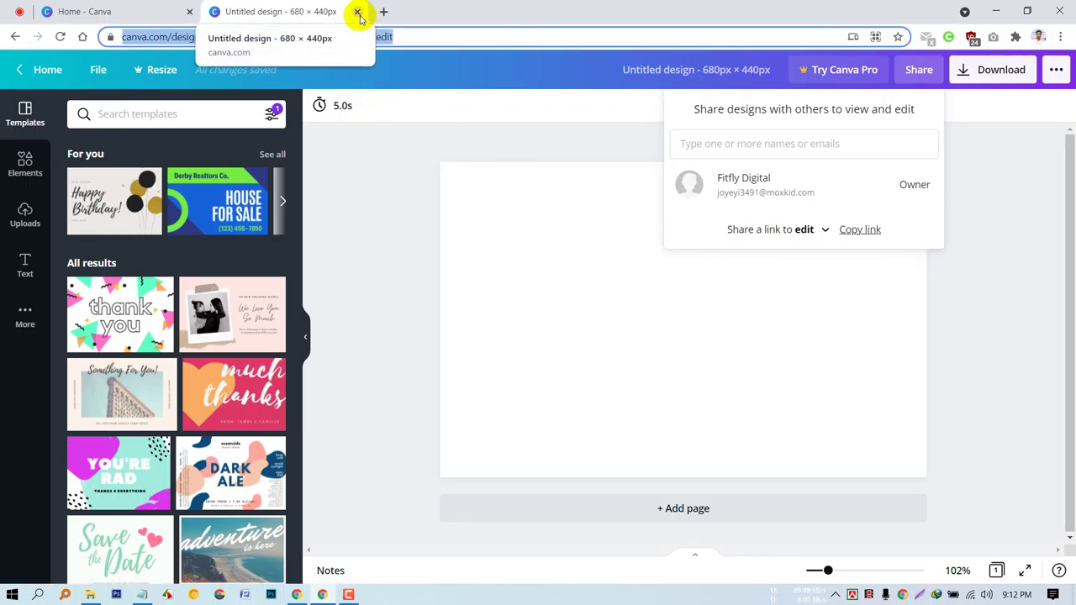
{"action": "left_click", "coordinate": [357, 13]}
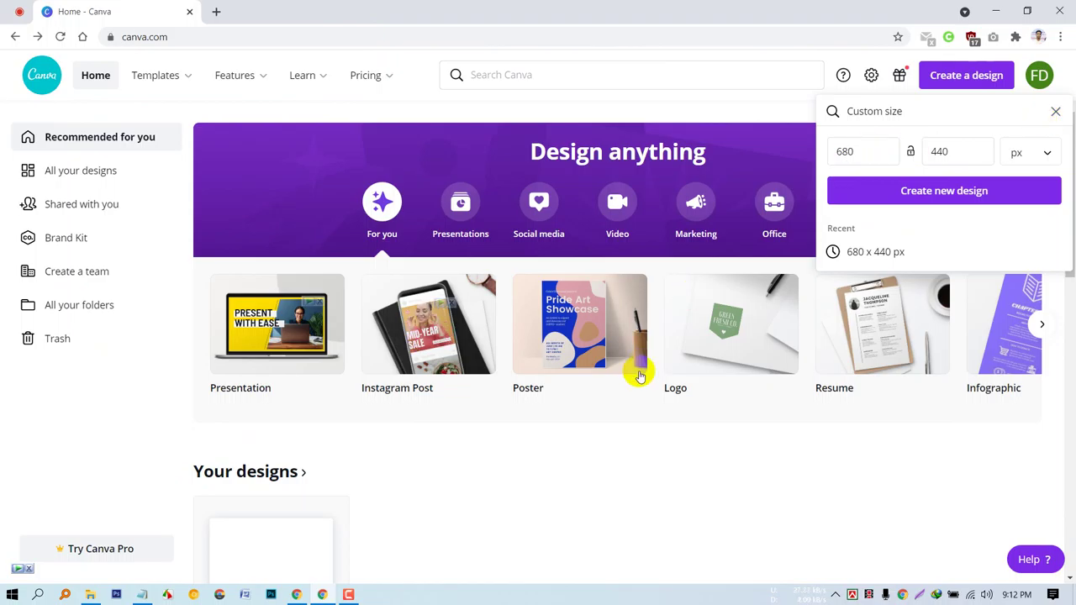
{"action": "key", "text": "BackSpace"}
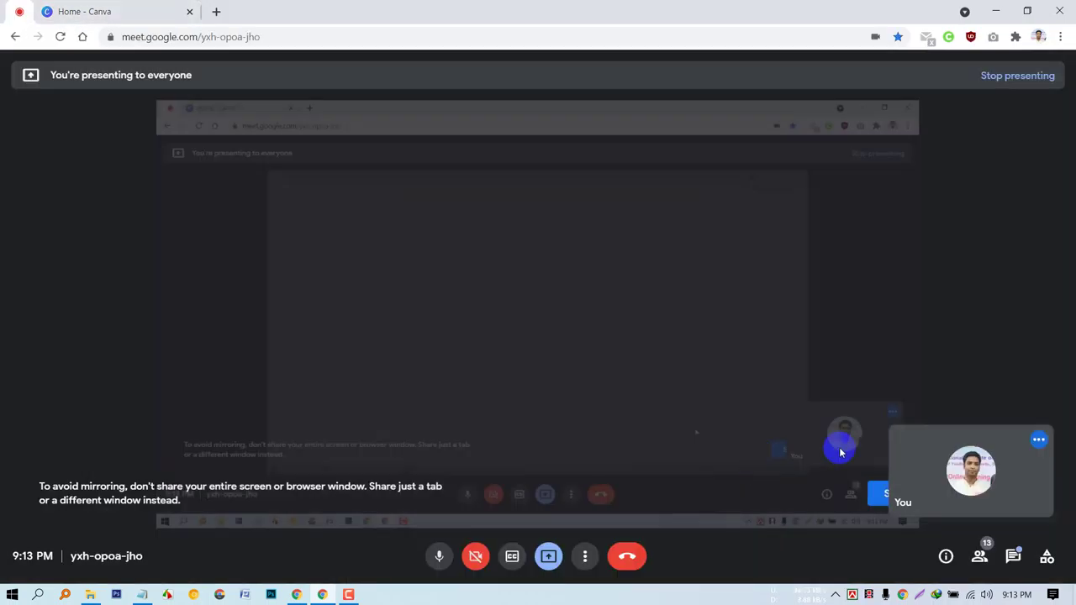
{"action": "left_click", "coordinate": [548, 556]}
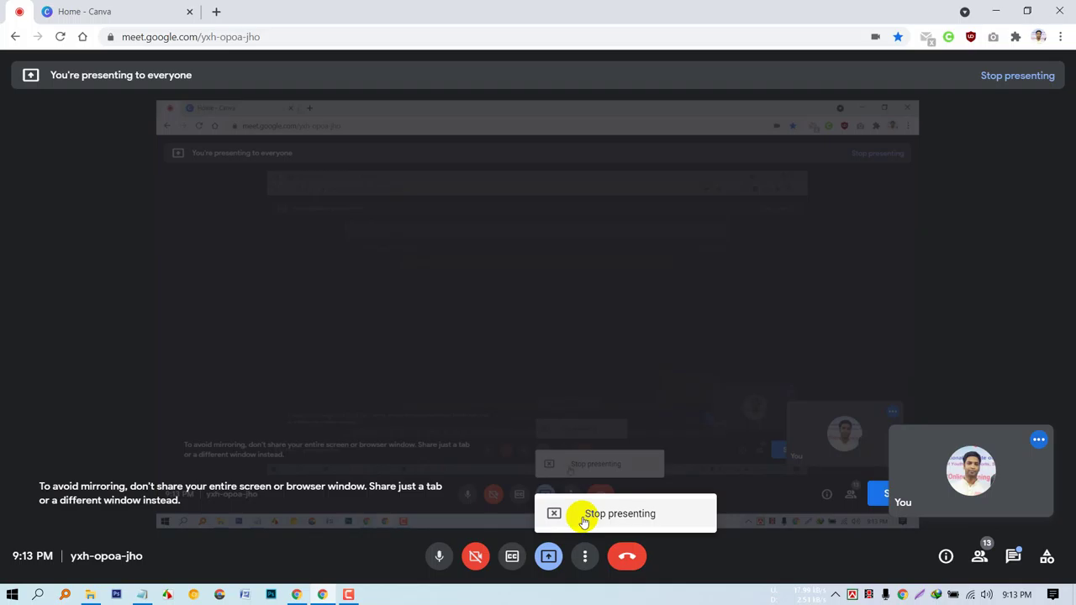
{"action": "left_click", "coordinate": [978, 558]}
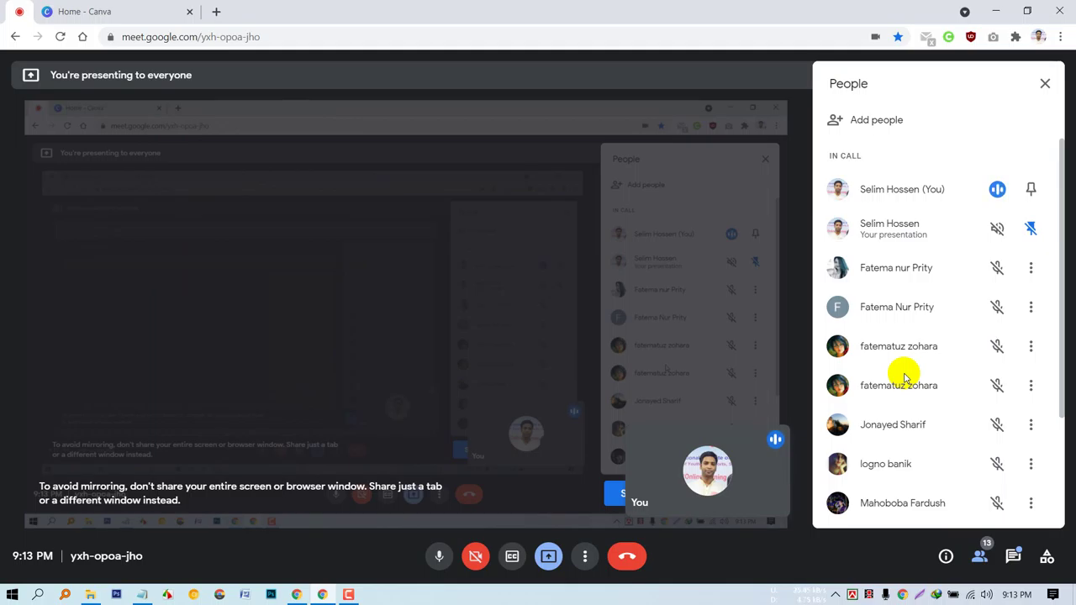
{"action": "scroll", "coordinate": [905, 378], "scroll_direction": "down", "scroll_amount": 3}
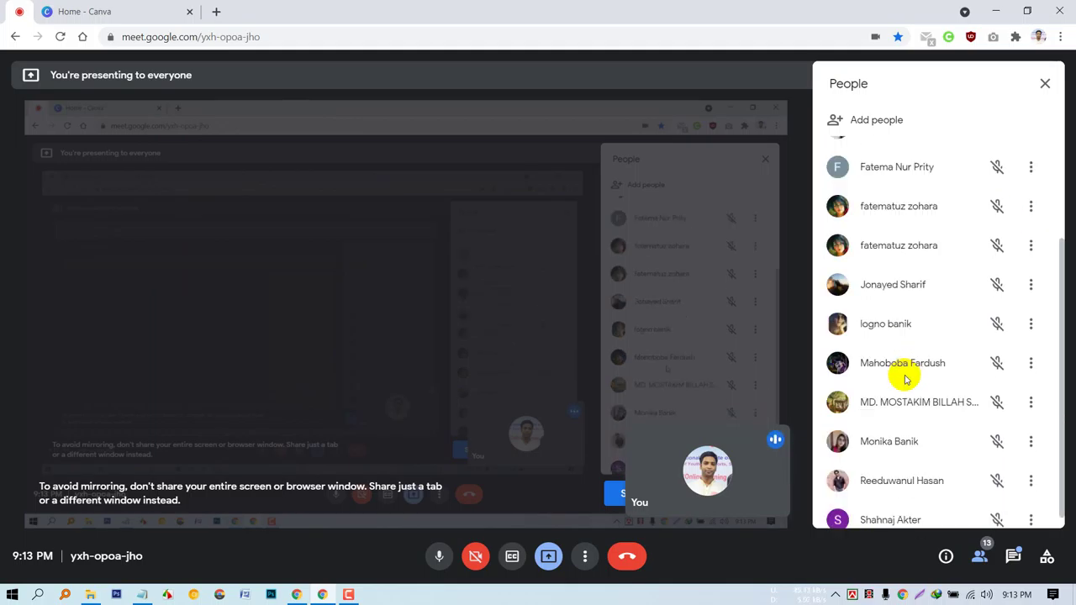
{"action": "left_click", "coordinate": [1046, 84]}
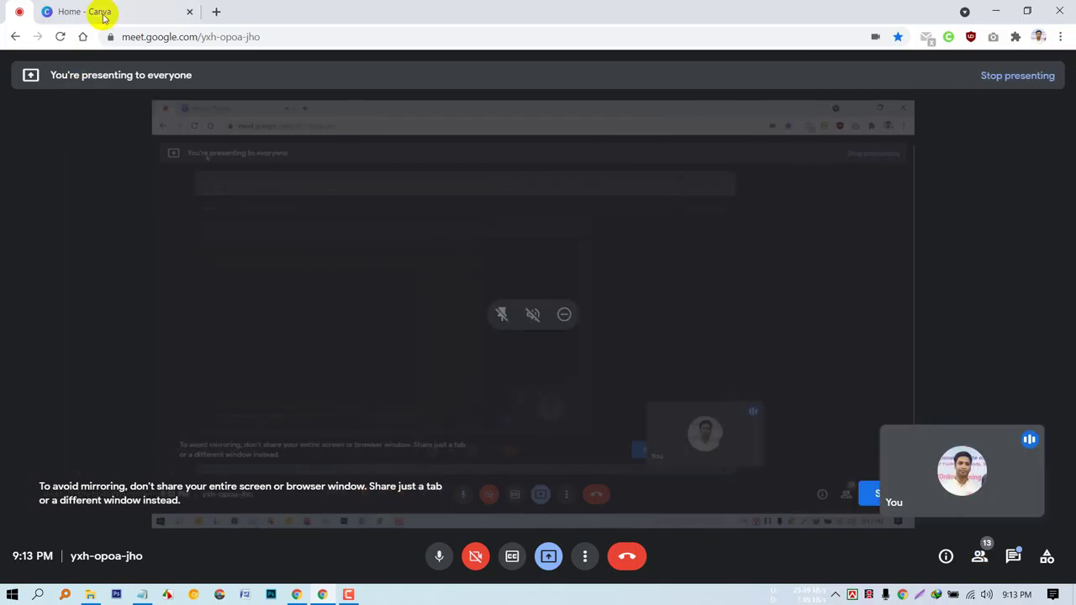
Step: Switch to the Home - Canva tab, close the design-type list, and launch TechSmith Camtasia
{"action": "left_click", "coordinate": [104, 16]}
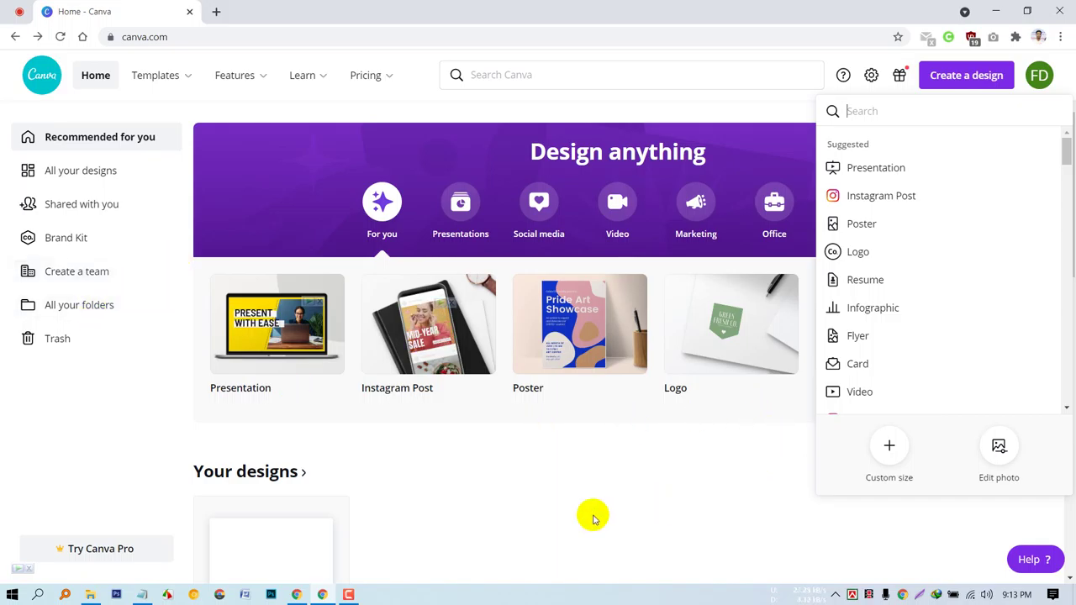
{"action": "left_click", "coordinate": [139, 479]}
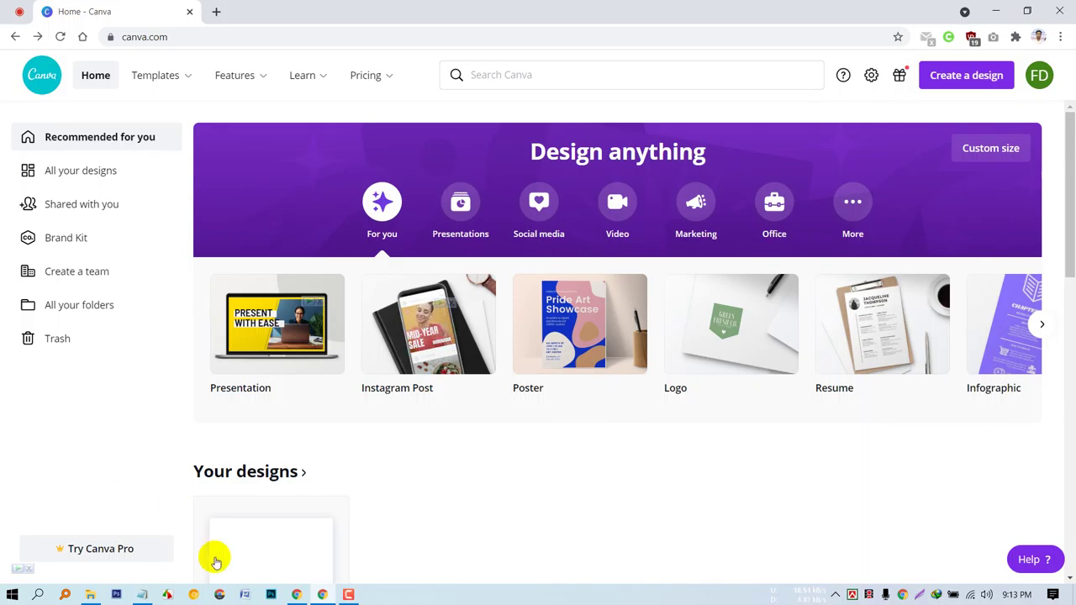
{"action": "left_click", "coordinate": [347, 595]}
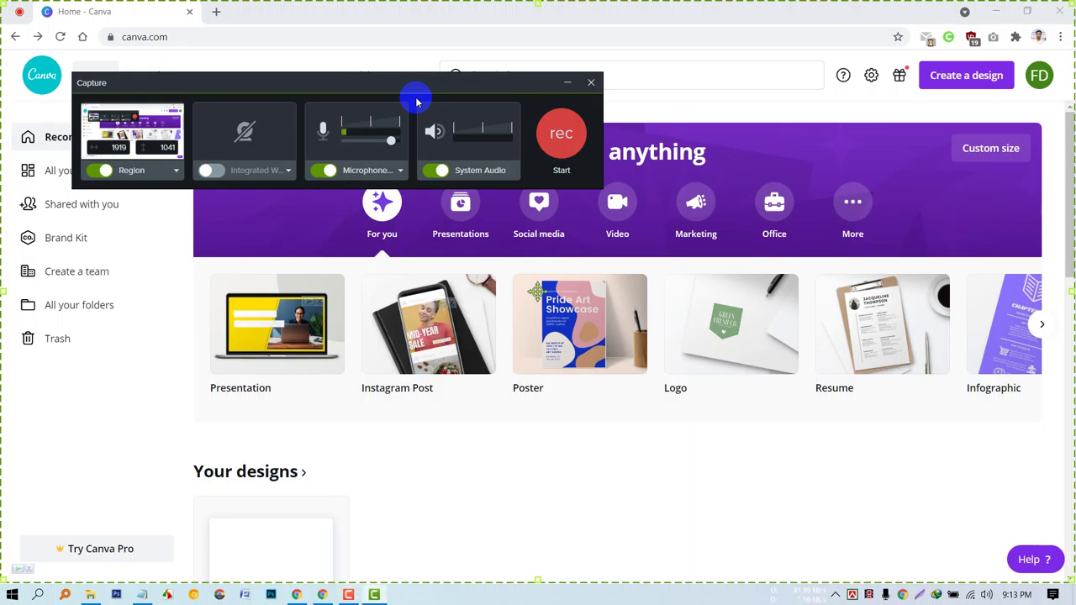
Step: Hide the Camtasia capture toolbar, stop sharing the screen to Meet, and minimize the editor
{"action": "left_click", "coordinate": [566, 86]}
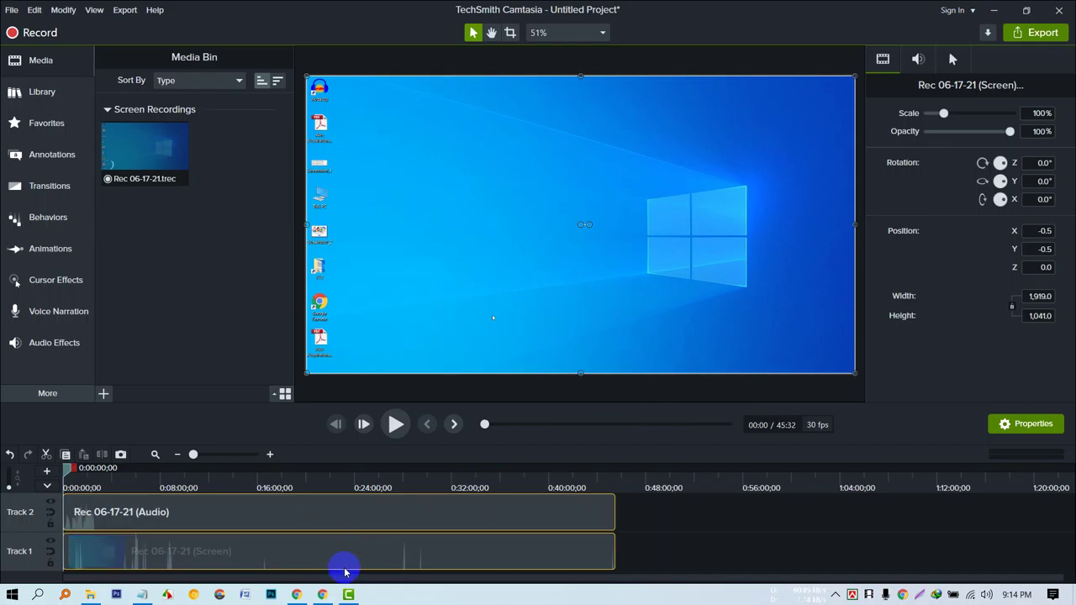
{"action": "left_click", "coordinate": [320, 593]}
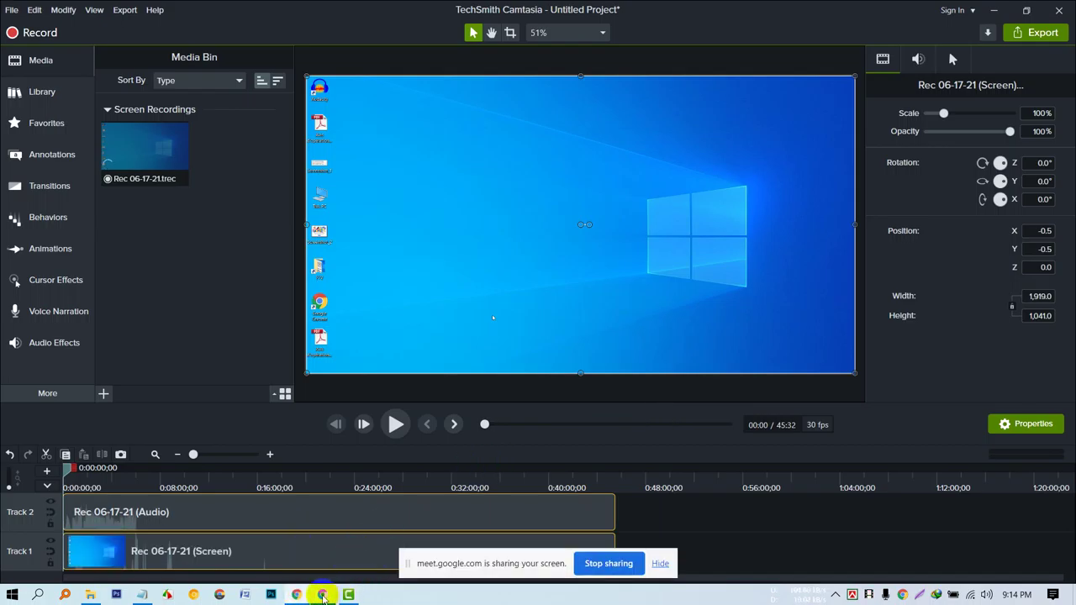
{"action": "mouse_move", "coordinate": [322, 595]}
{"action": "left_click", "coordinate": [315, 551]}
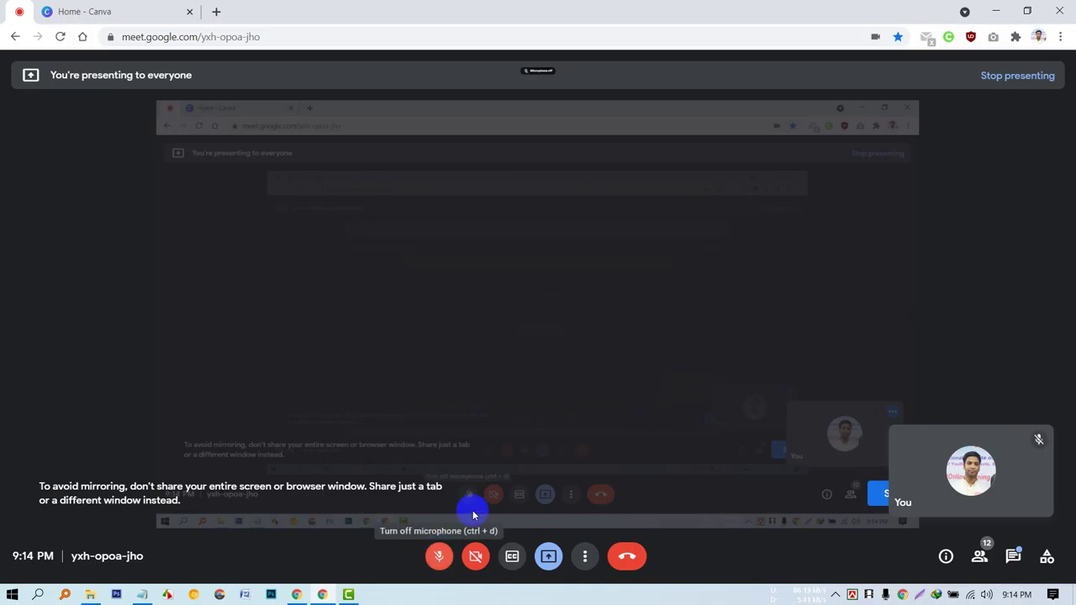
{"action": "left_click", "coordinate": [996, 11]}
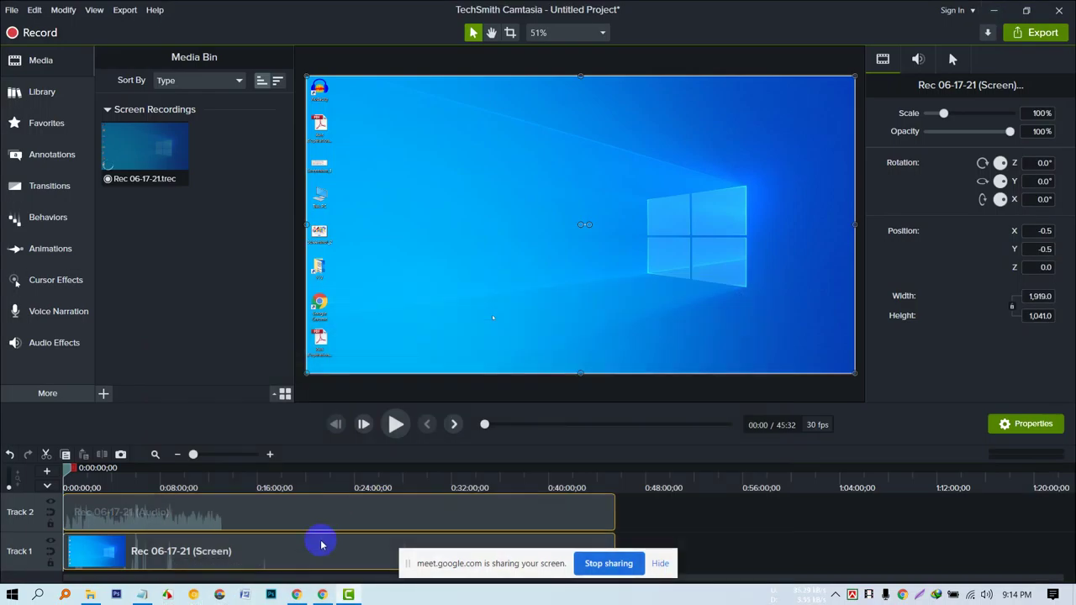
{"action": "left_click", "coordinate": [614, 563]}
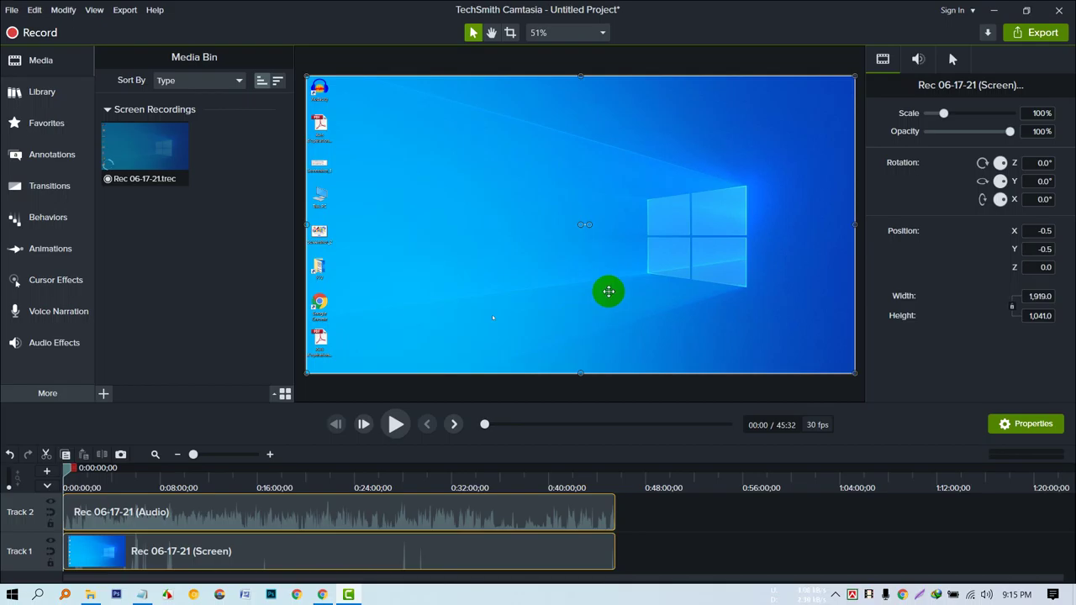
{"action": "left_click", "coordinate": [994, 11]}
Step: Close the Home - Canva tab and send 'video ta dia dabo dakha niean' in the call chat
{"action": "left_click", "coordinate": [322, 595]}
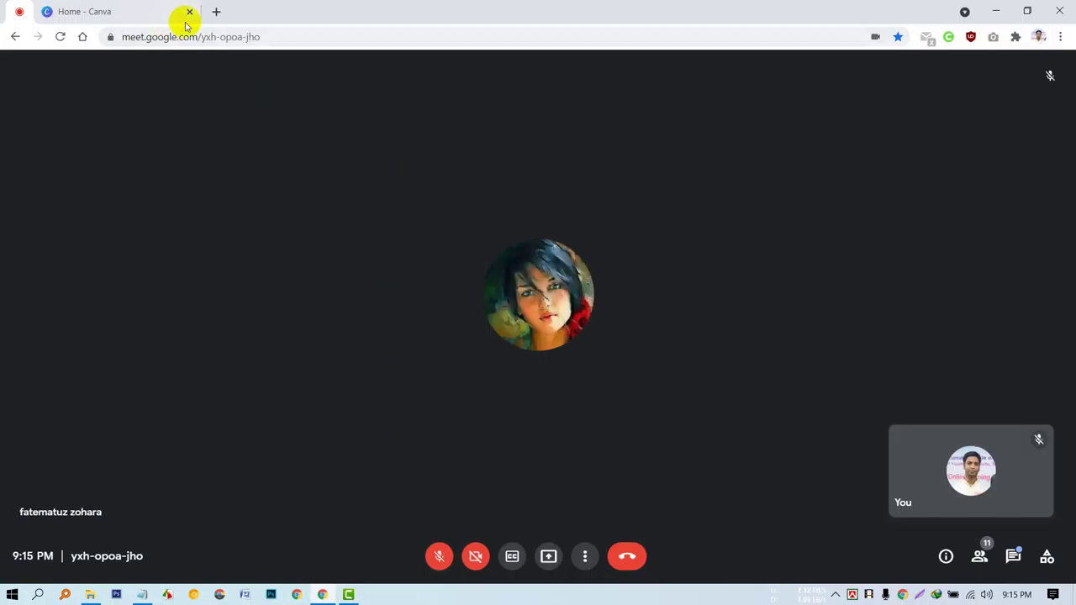
{"action": "left_click", "coordinate": [190, 13]}
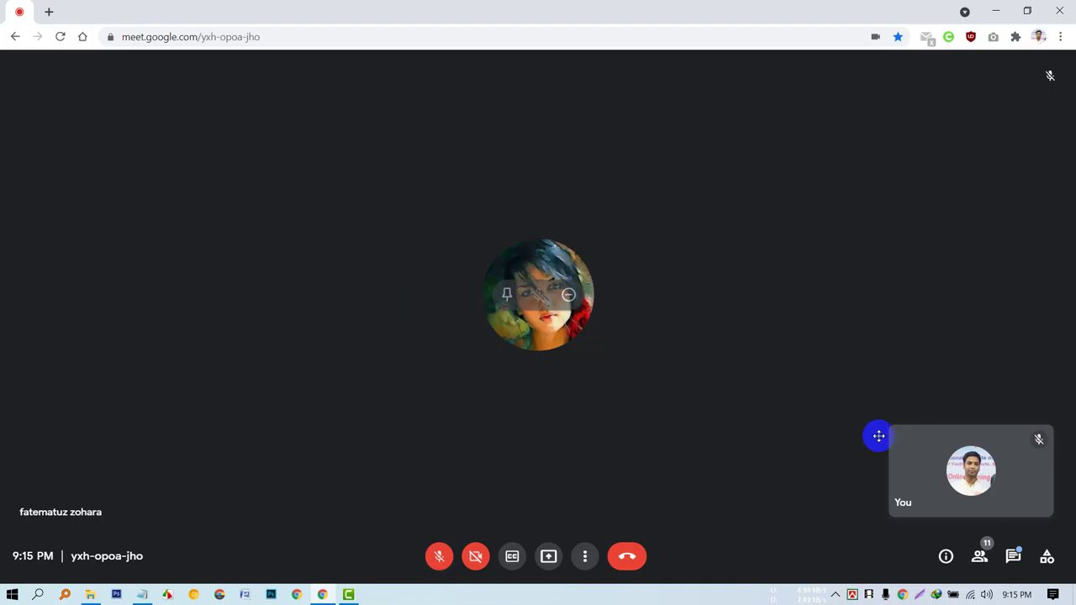
{"action": "left_click", "coordinate": [1012, 556]}
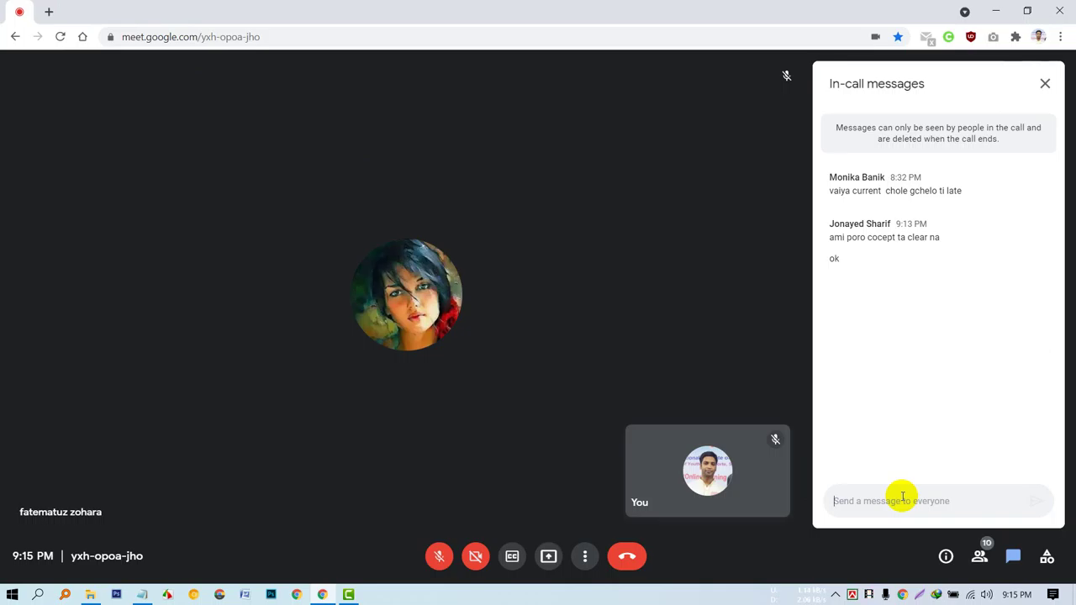
{"action": "type", "text": "video ta dia"}
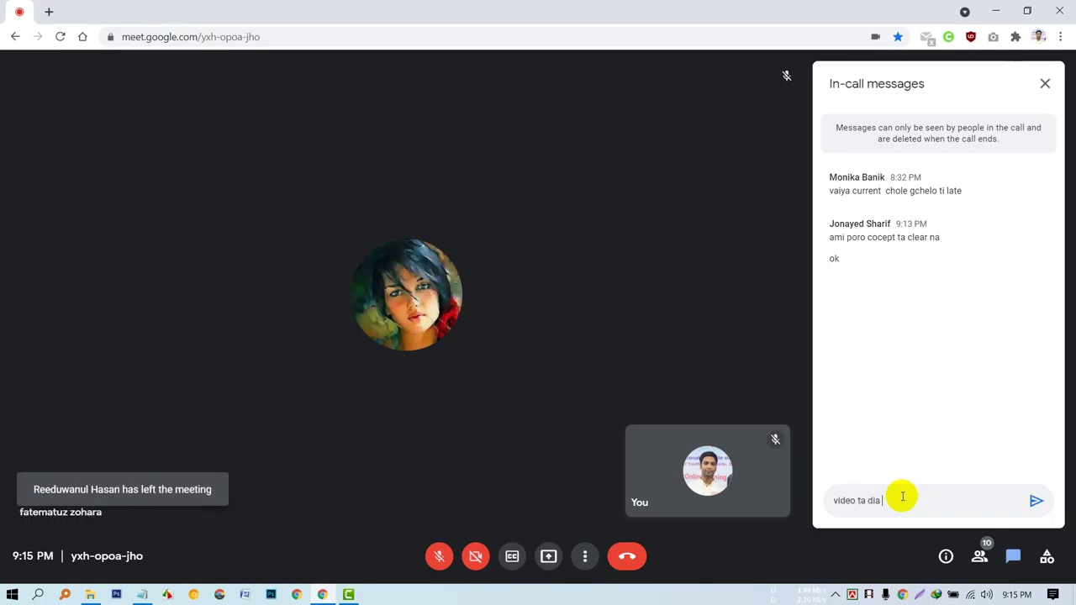
{"action": "type", "text": " dabo da"}
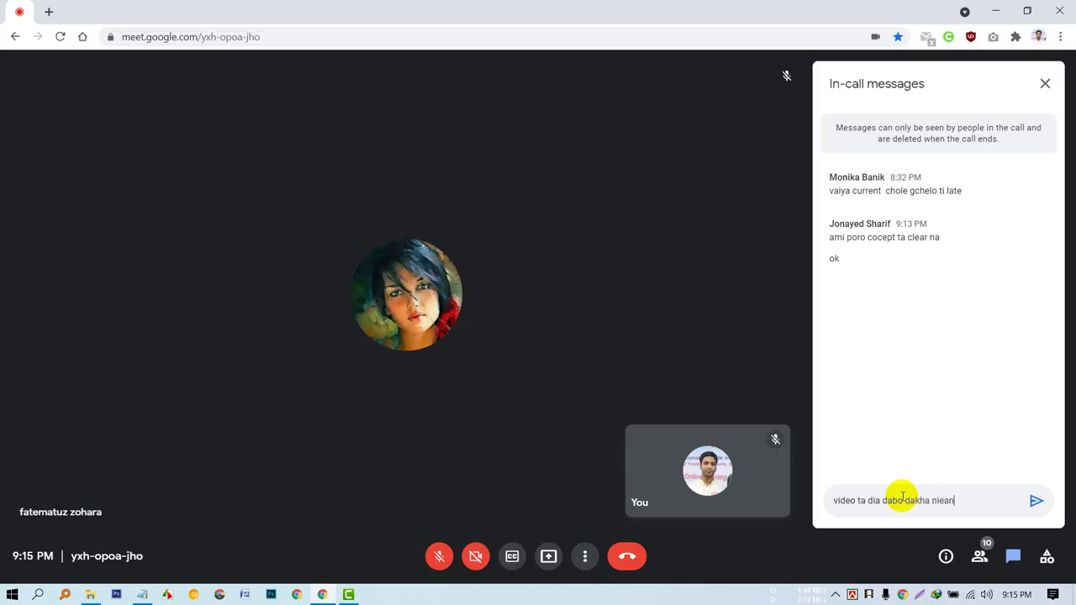
{"action": "type", "text": "kha niean"}
{"action": "key", "text": "Return"}
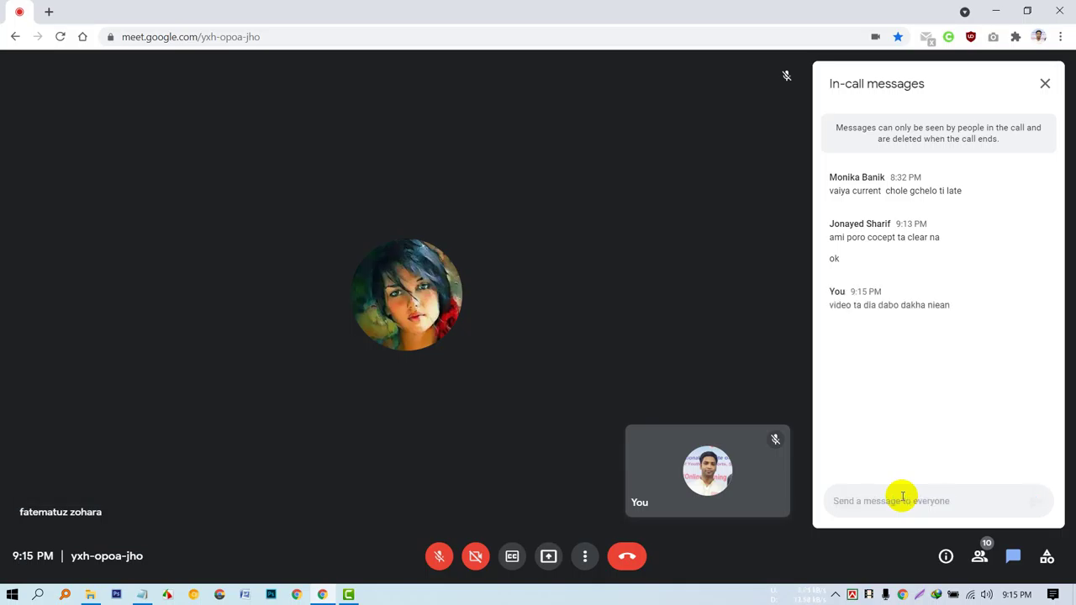
{"action": "left_click", "coordinate": [1045, 84]}
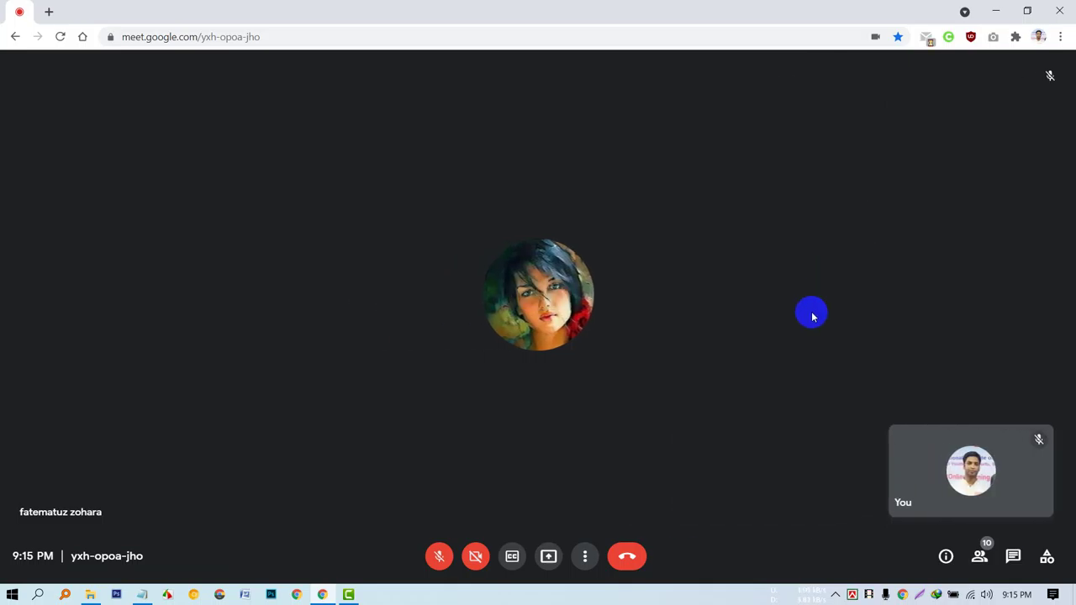
Step: Bring the Camtasia editor forward and minimize the Meet window
{"action": "left_click", "coordinate": [347, 593]}
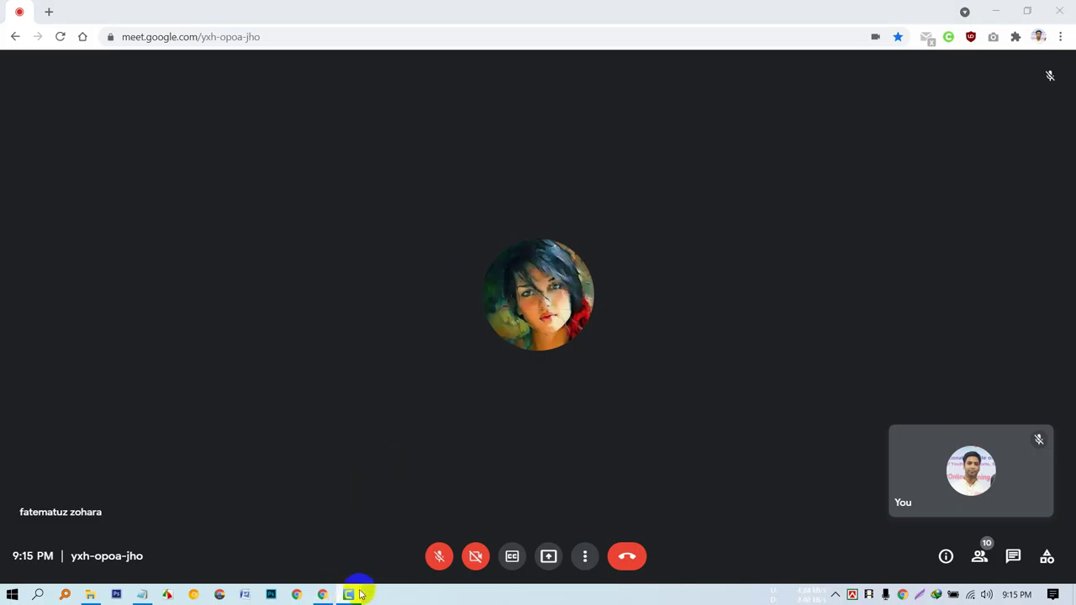
{"action": "mouse_move", "coordinate": [359, 594]}
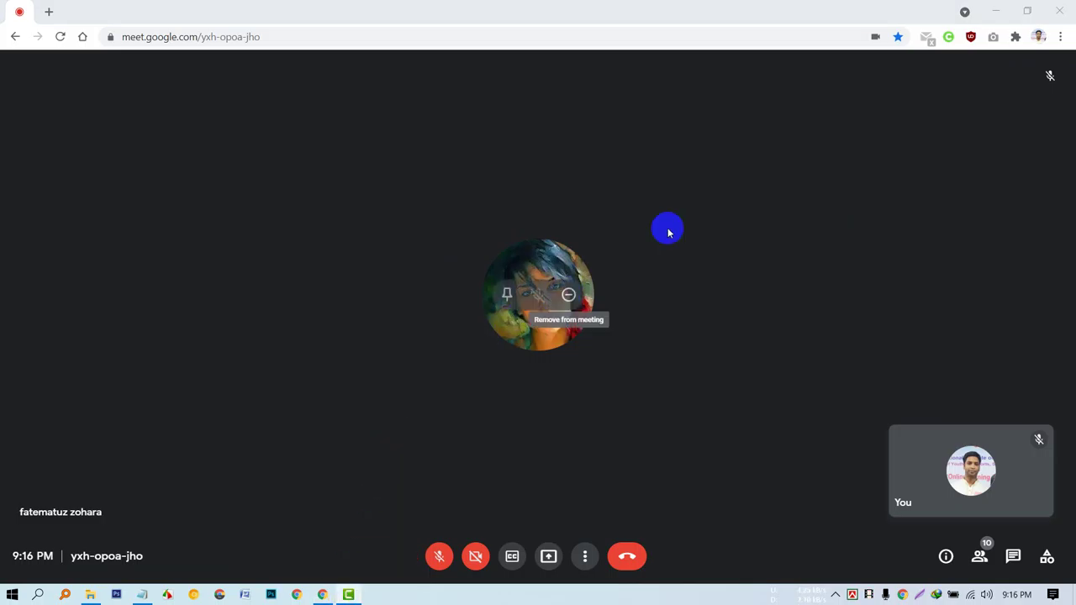
{"action": "left_click", "coordinate": [993, 10]}
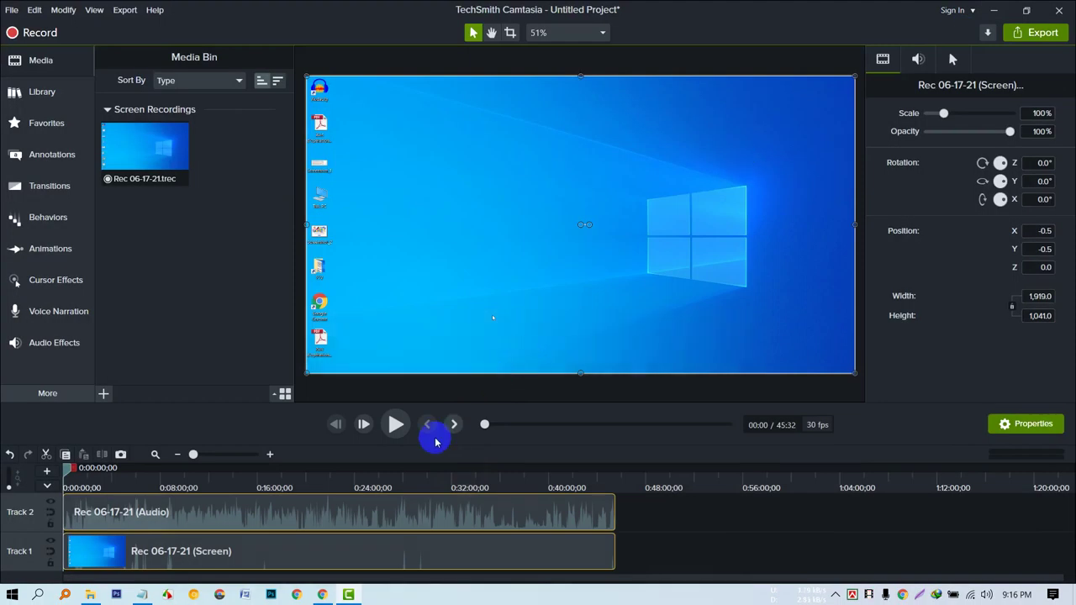
Step: Close Chrome and reopen the pasted Google Meet call link in a new window
{"action": "right_click", "coordinate": [325, 588]}
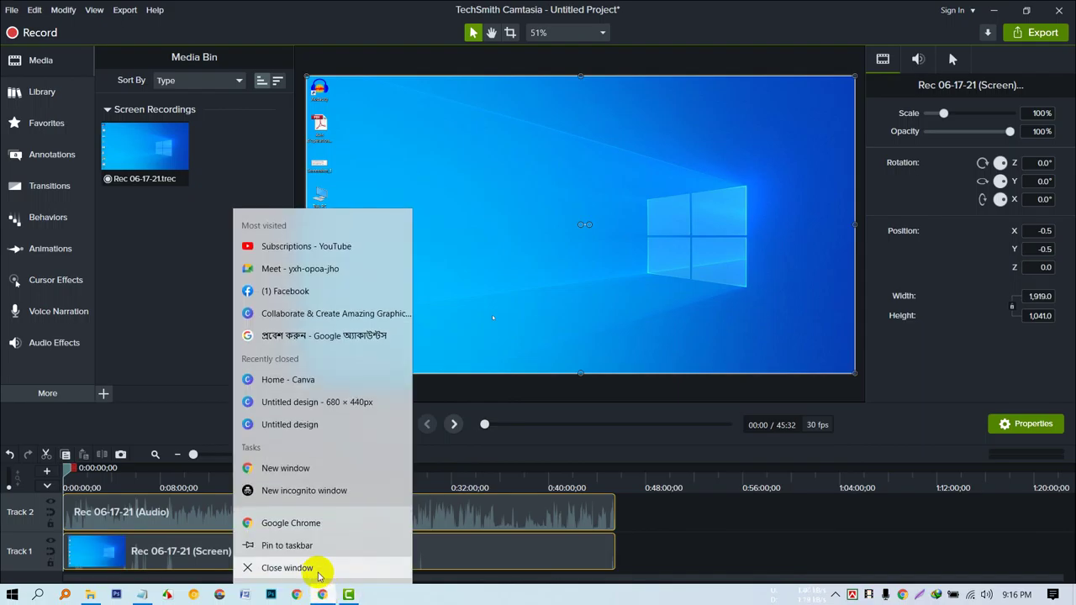
{"action": "left_click", "coordinate": [318, 573]}
{"action": "left_click", "coordinate": [296, 595]}
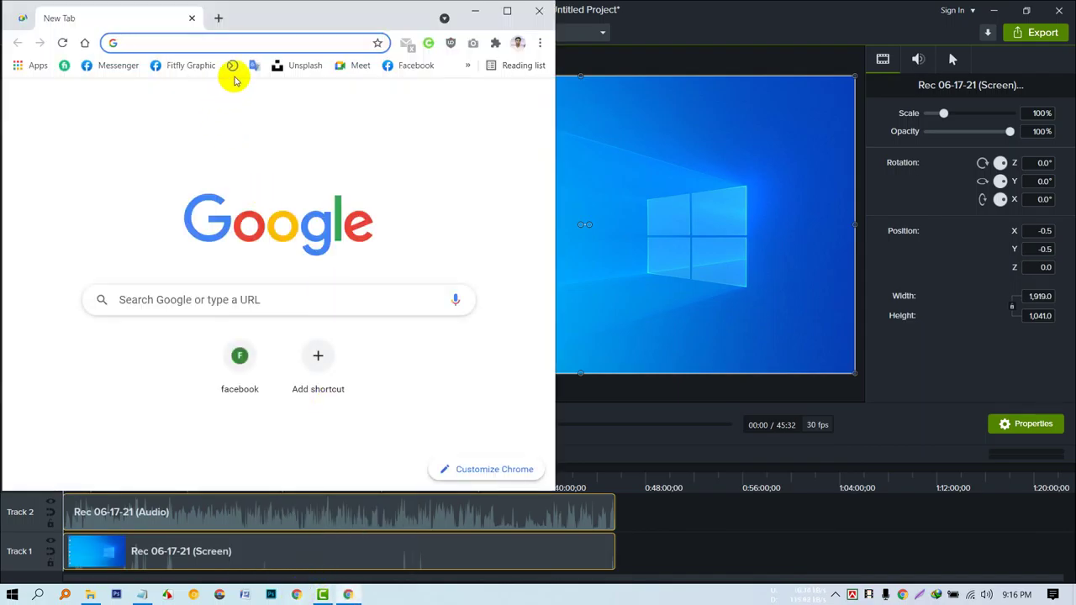
{"action": "type", "text": "meet.google.com/yxh-opoa-jho"}
{"action": "key", "text": "Return"}
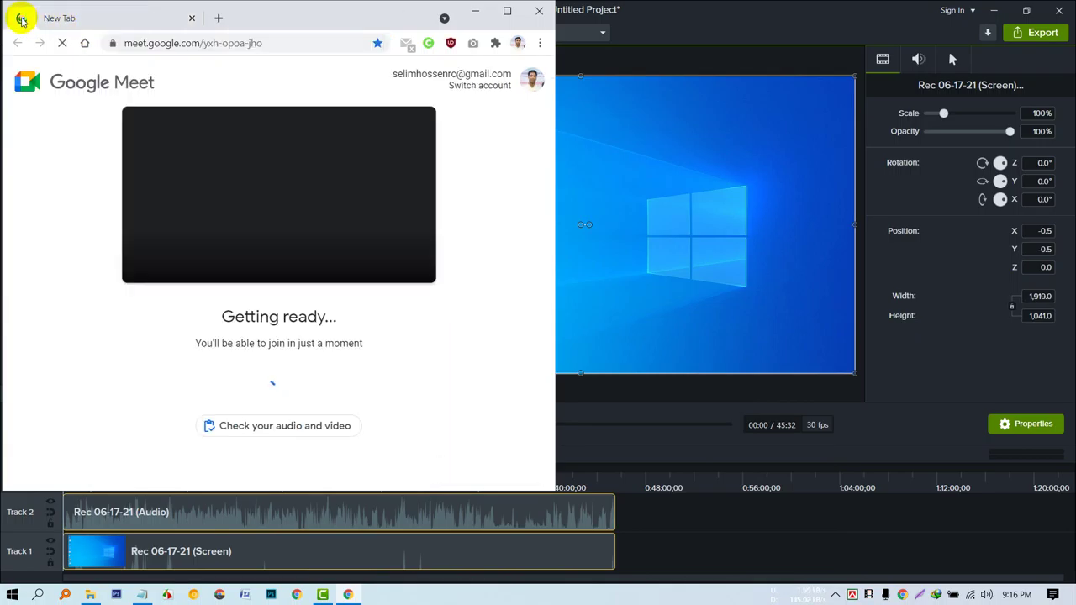
Step: Minimize the Meet window and start playback of the Rec 06-17-21 recording in Camtasia
{"action": "left_click", "coordinate": [476, 10]}
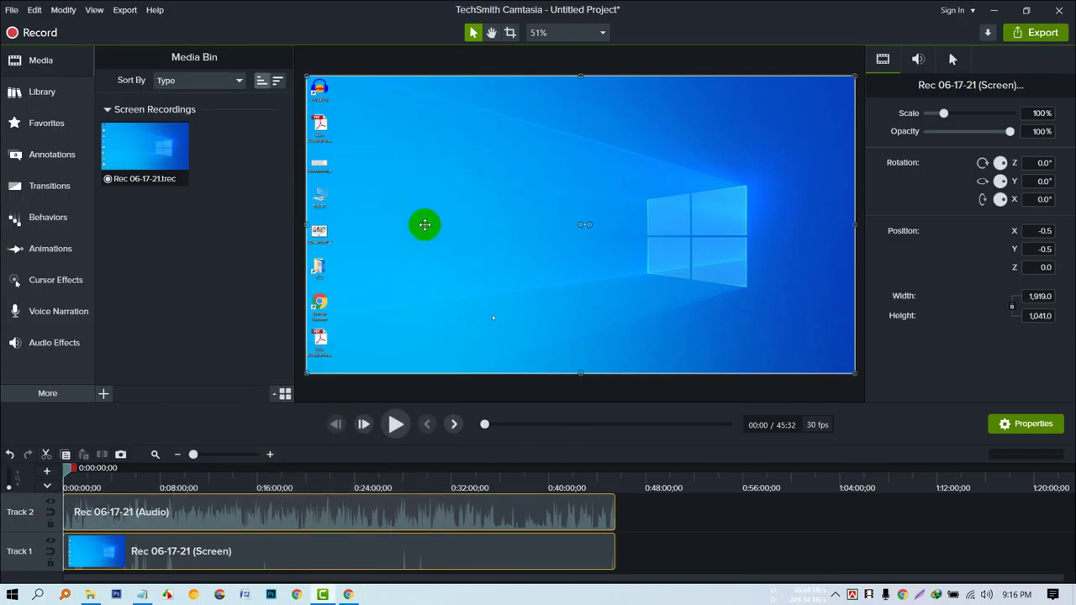
{"action": "left_click", "coordinate": [885, 593]}
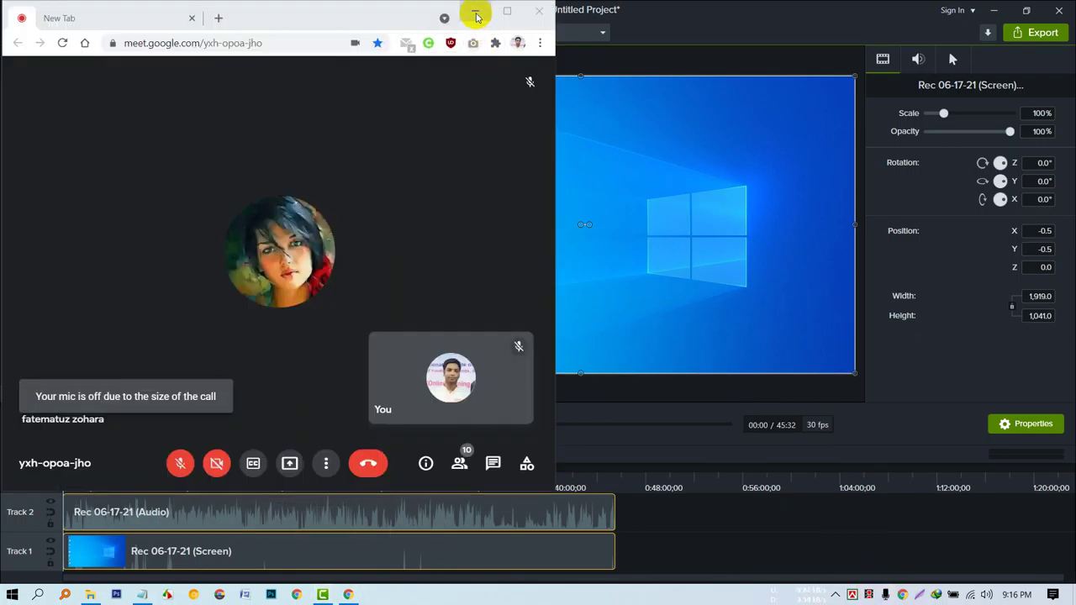
{"action": "left_click", "coordinate": [476, 17]}
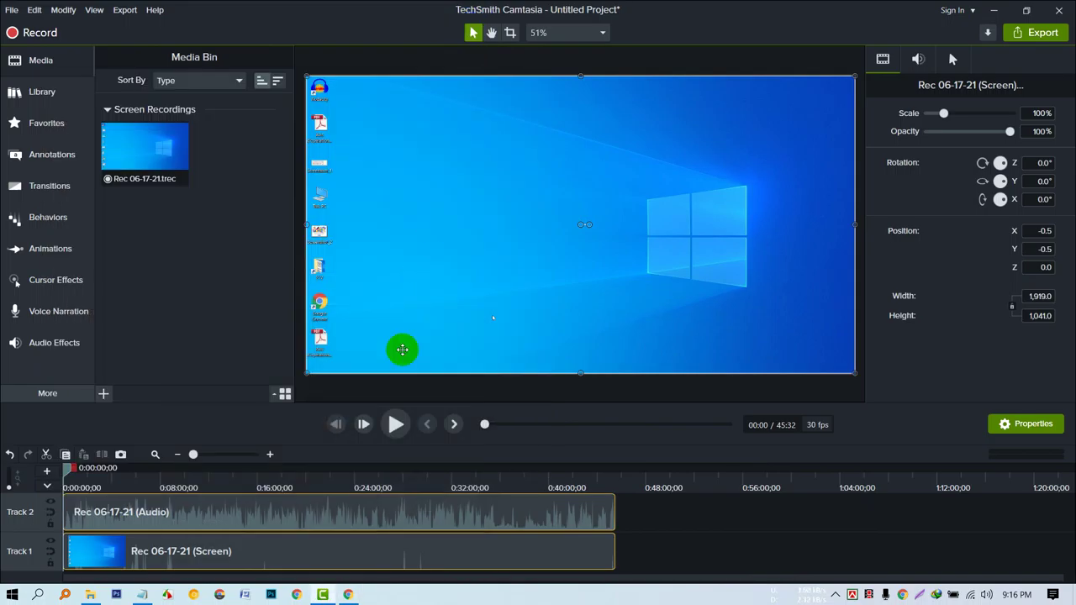
{"action": "left_click", "coordinate": [395, 425]}
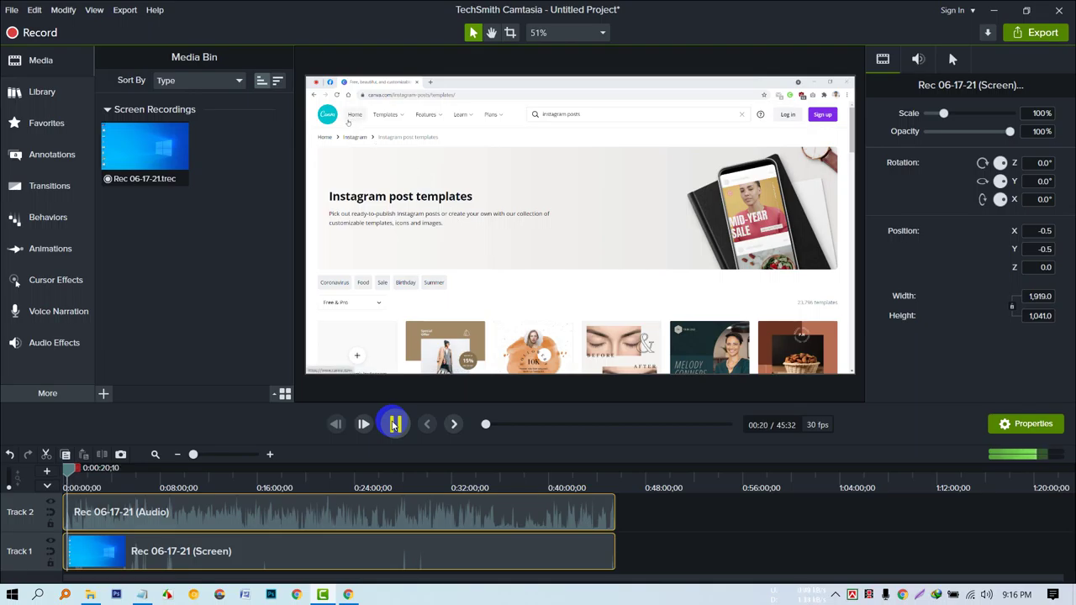
Step: Pause the Rec 06-17-21 recording at 0:20
{"action": "left_click", "coordinate": [395, 424]}
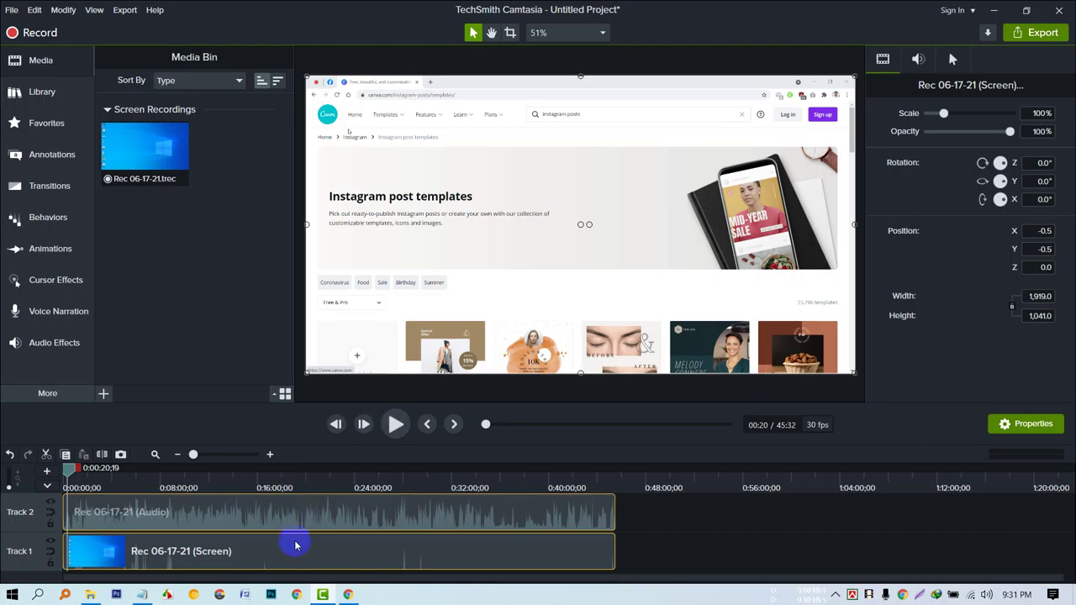
Step: Bring the Meet call forward, unmute the microphone, and maximize the window
{"action": "left_click", "coordinate": [348, 595]}
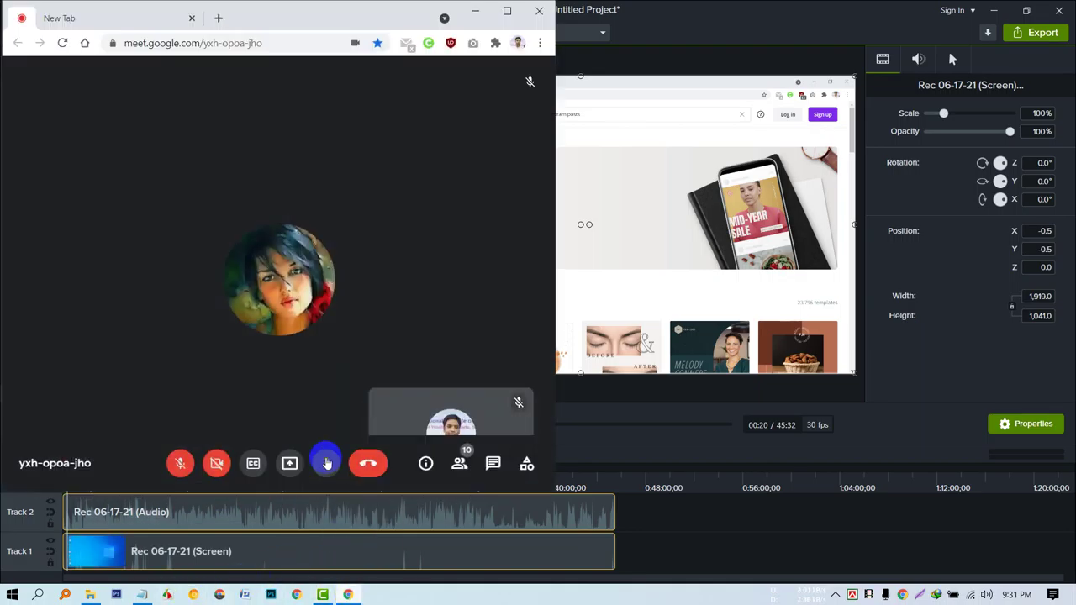
{"action": "left_click", "coordinate": [180, 460]}
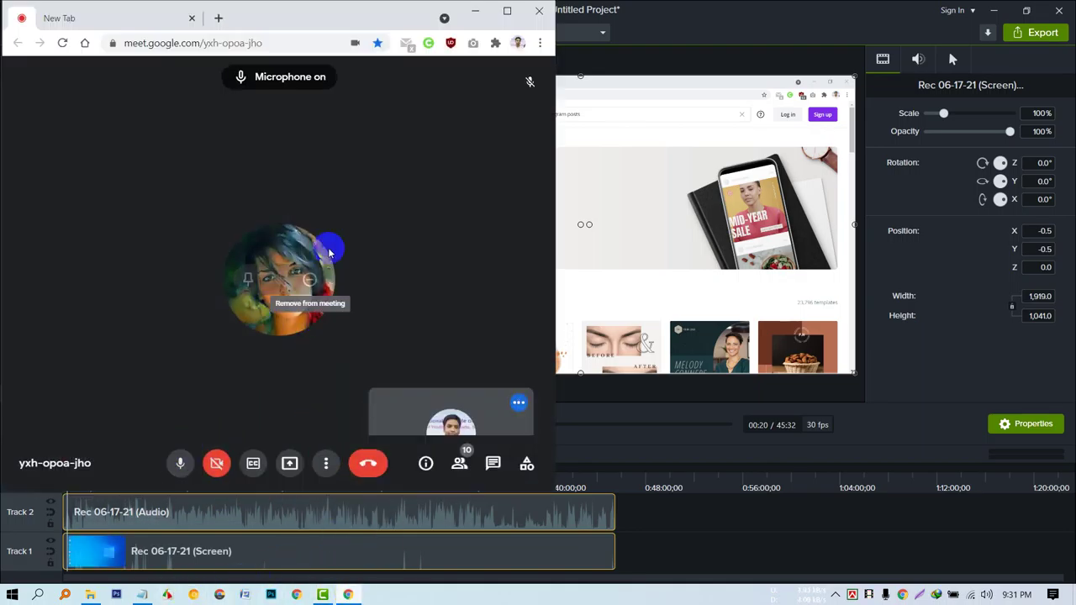
{"action": "left_click", "coordinate": [507, 11]}
Step: Connect to the OPPO Wi-Fi network, then close the People panel and the empty New Tab
{"action": "left_click", "coordinate": [971, 560]}
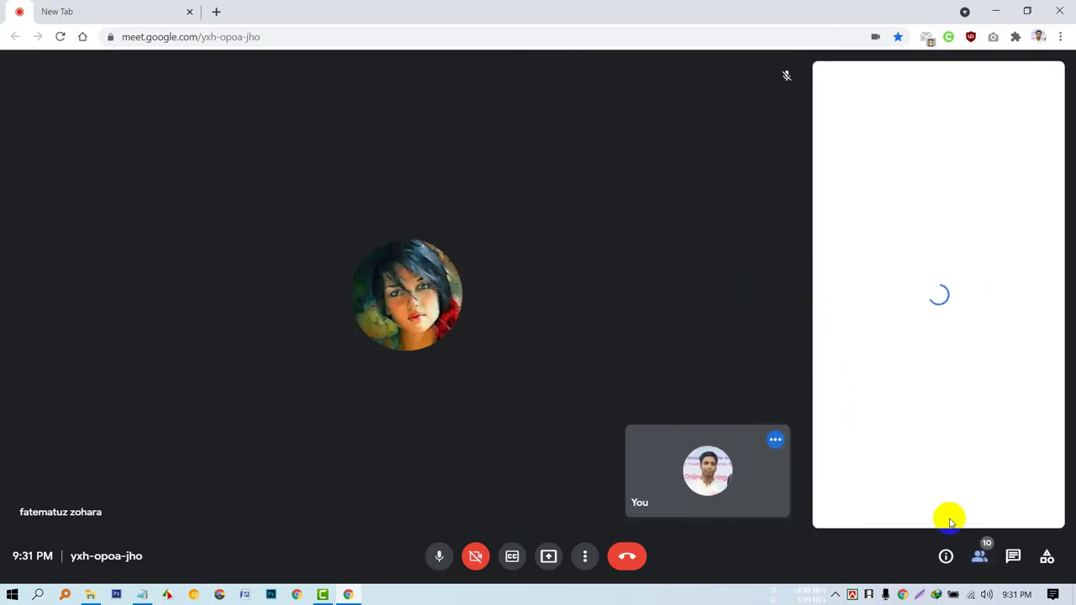
{"action": "left_click", "coordinate": [973, 592]}
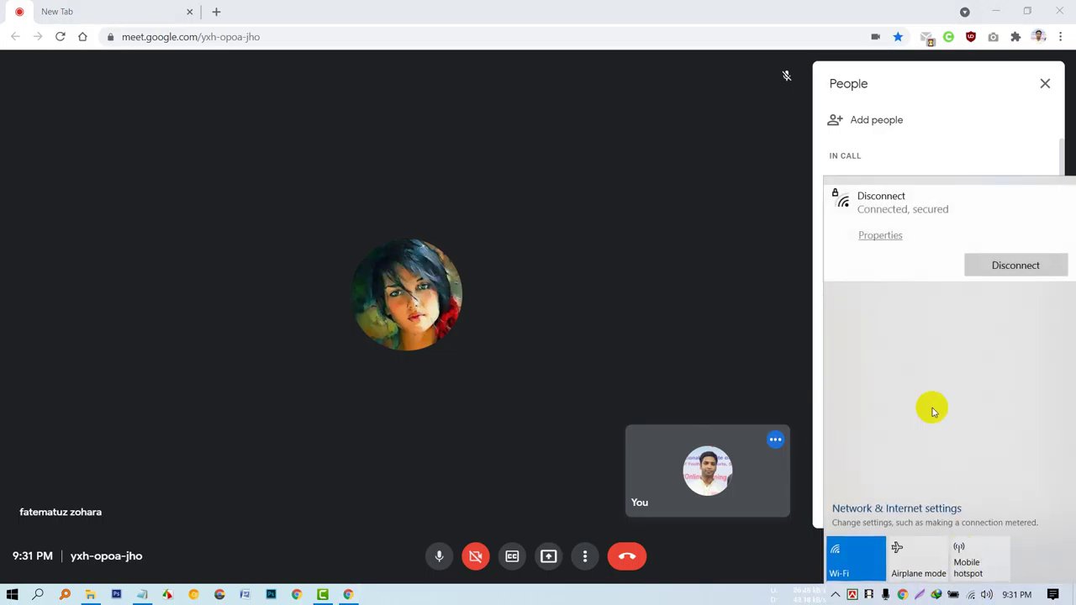
{"action": "left_click", "coordinate": [900, 308]}
{"action": "left_click", "coordinate": [977, 309]}
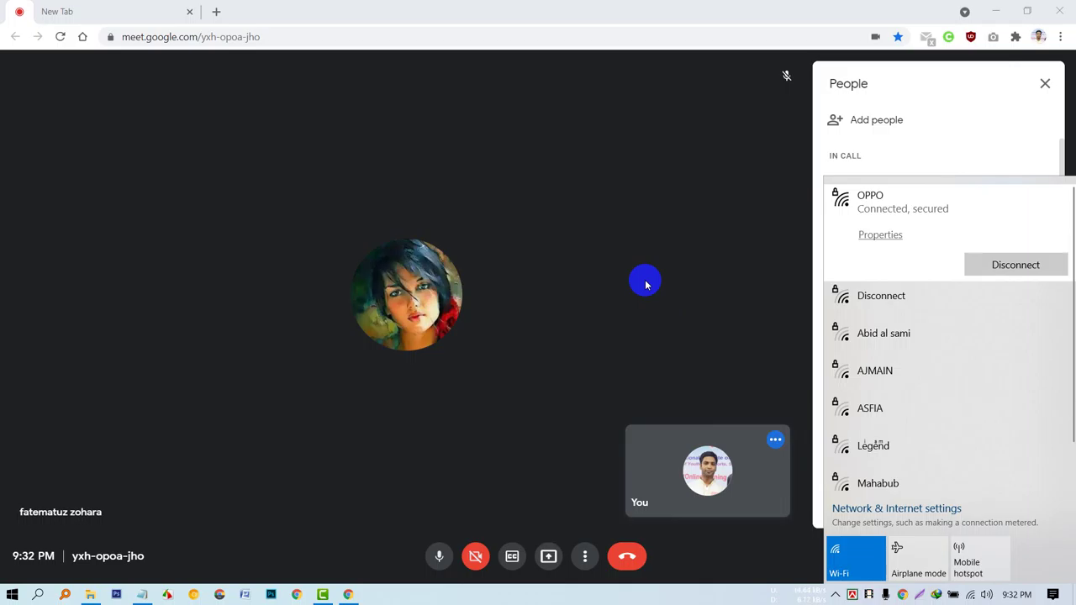
{"action": "left_click", "coordinate": [646, 285]}
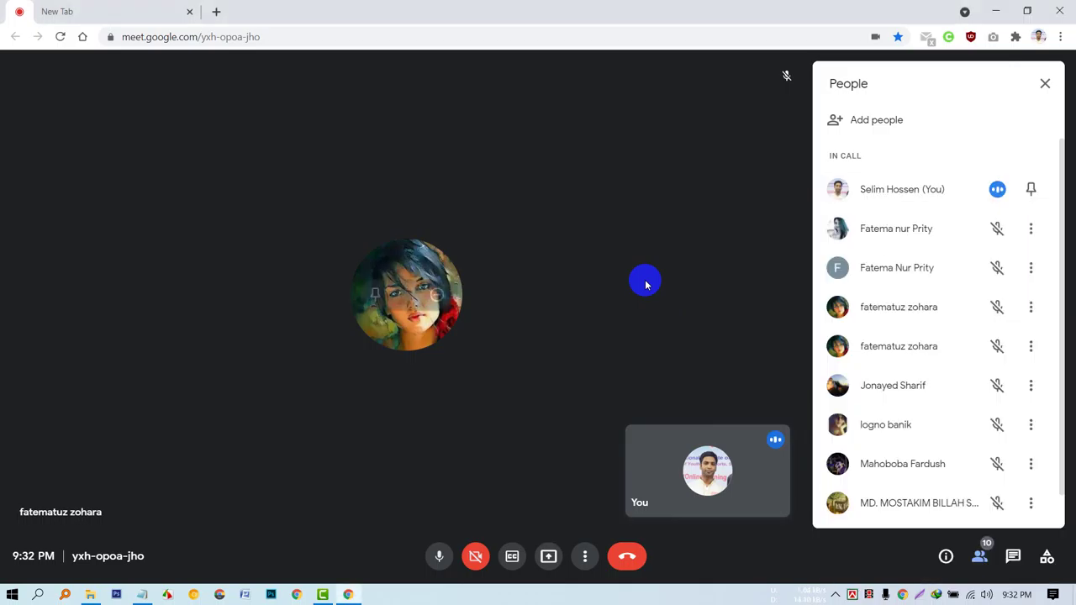
{"action": "left_click", "coordinate": [1044, 87]}
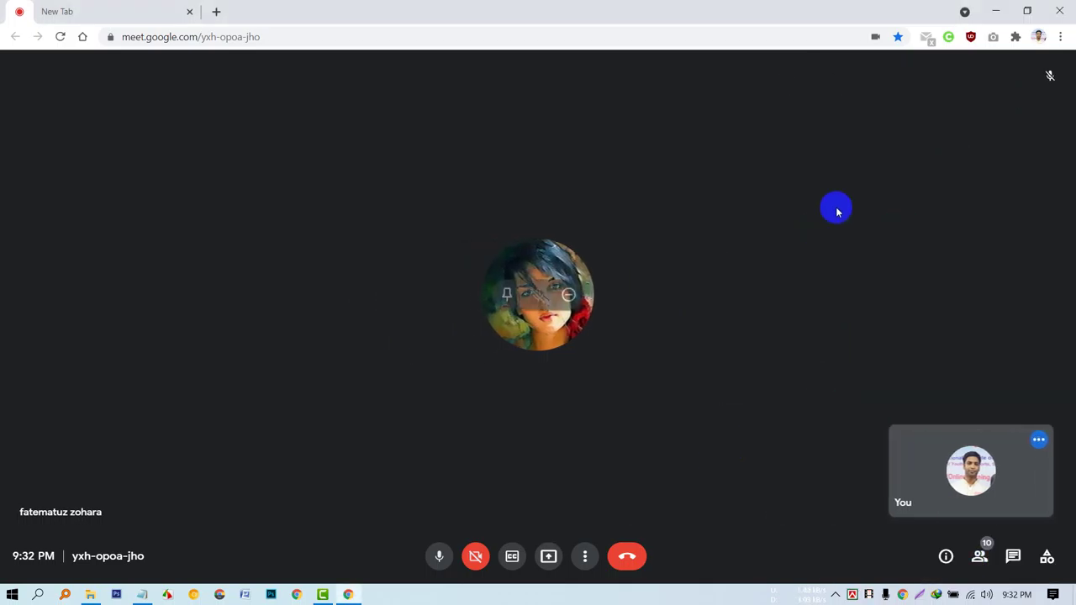
{"action": "left_click", "coordinate": [189, 12]}
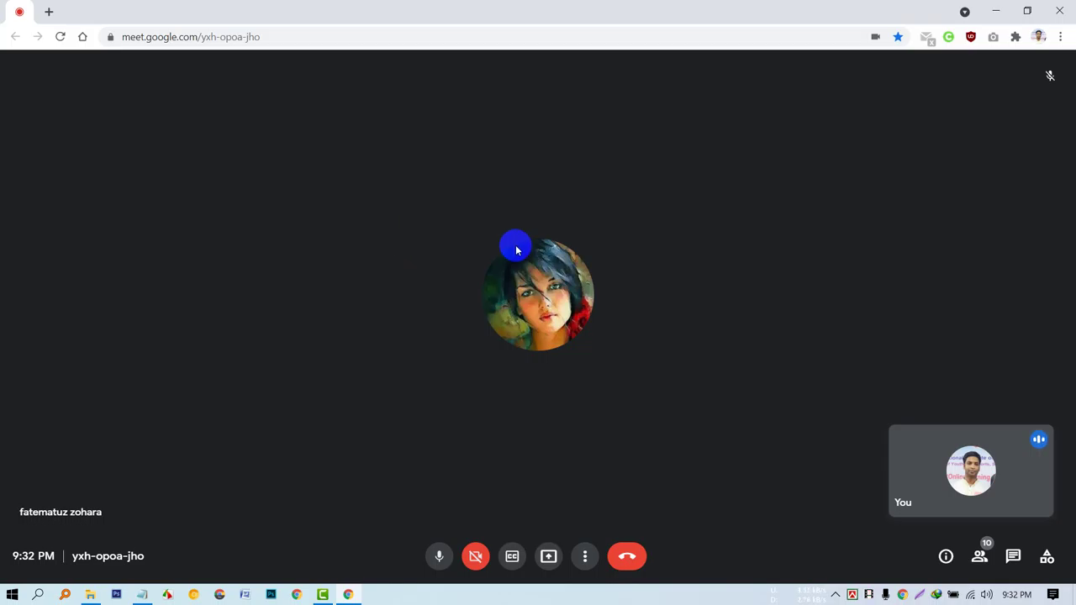
Step: Show the People list beside the call and scroll down through the participants
{"action": "left_click", "coordinate": [978, 559]}
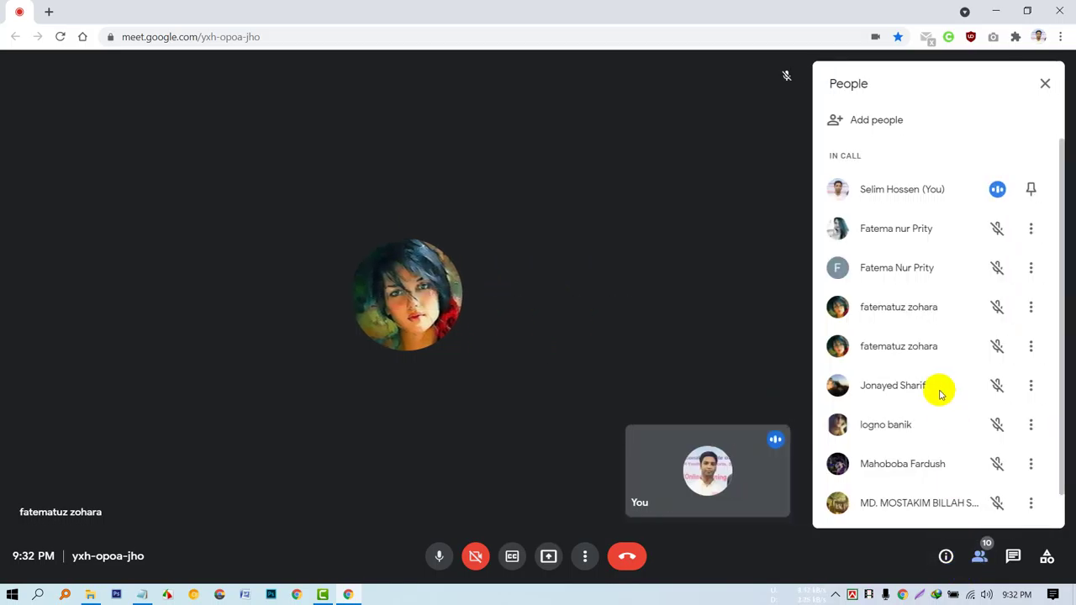
{"action": "scroll", "coordinate": [927, 341], "scroll_direction": "down", "scroll_amount": 1}
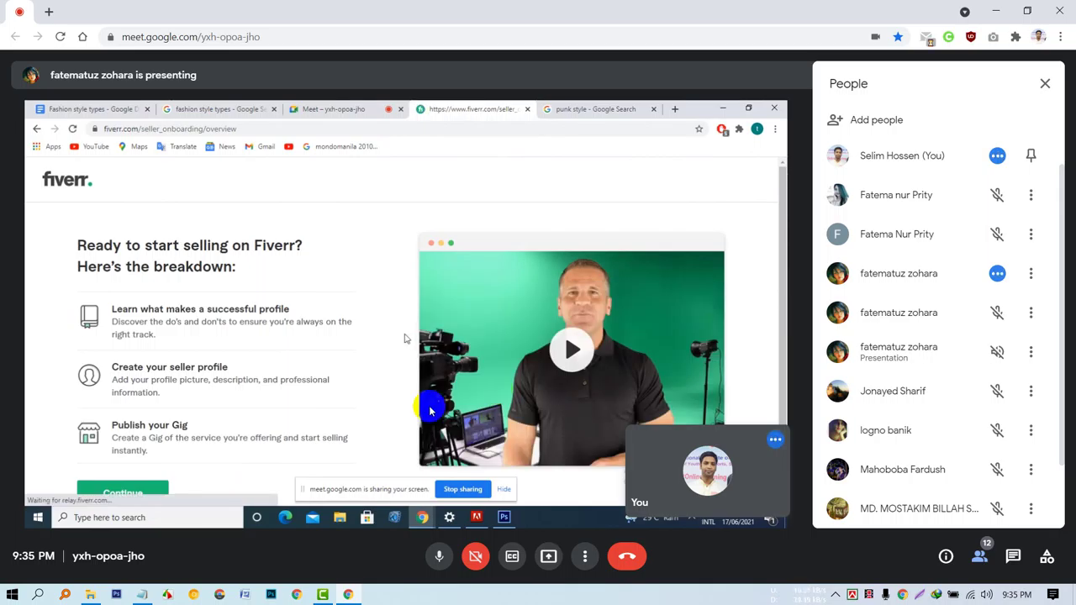
Step: Close the participant list and show the Meet call full screen to enlarge the shared Fiverr page
{"action": "left_click", "coordinate": [1042, 84]}
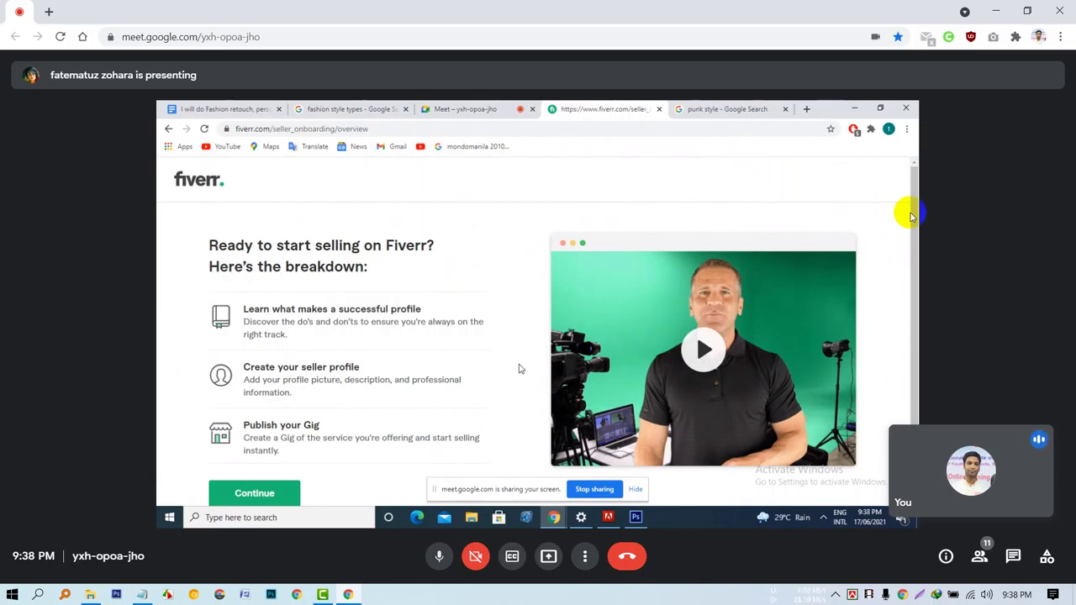
{"action": "key", "text": "F11"}
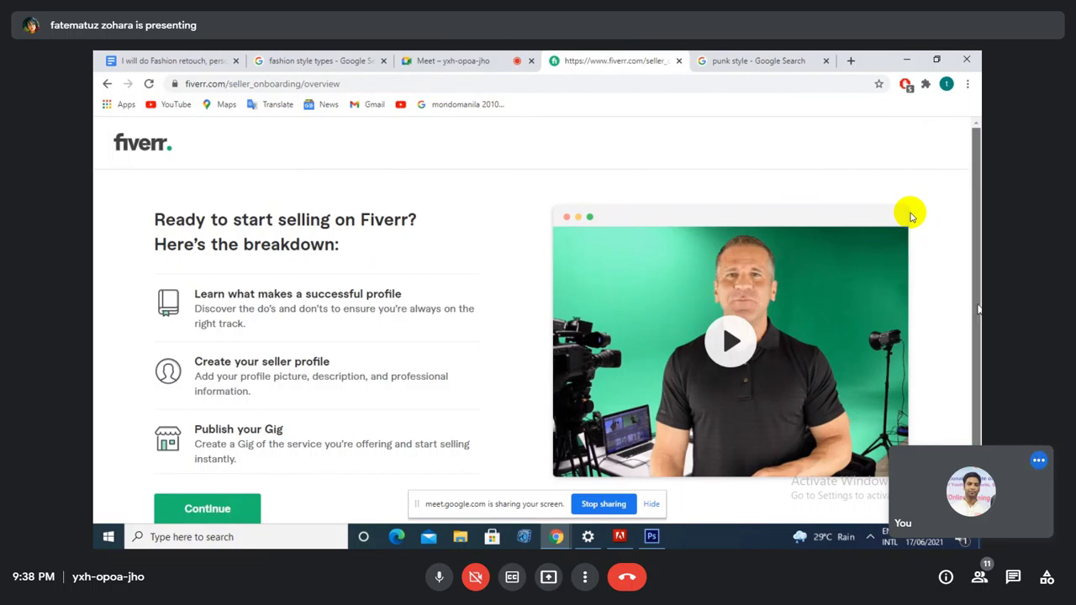
{"action": "left_click_drag", "start_coordinate": [978, 309], "coordinate": [978, 321]}
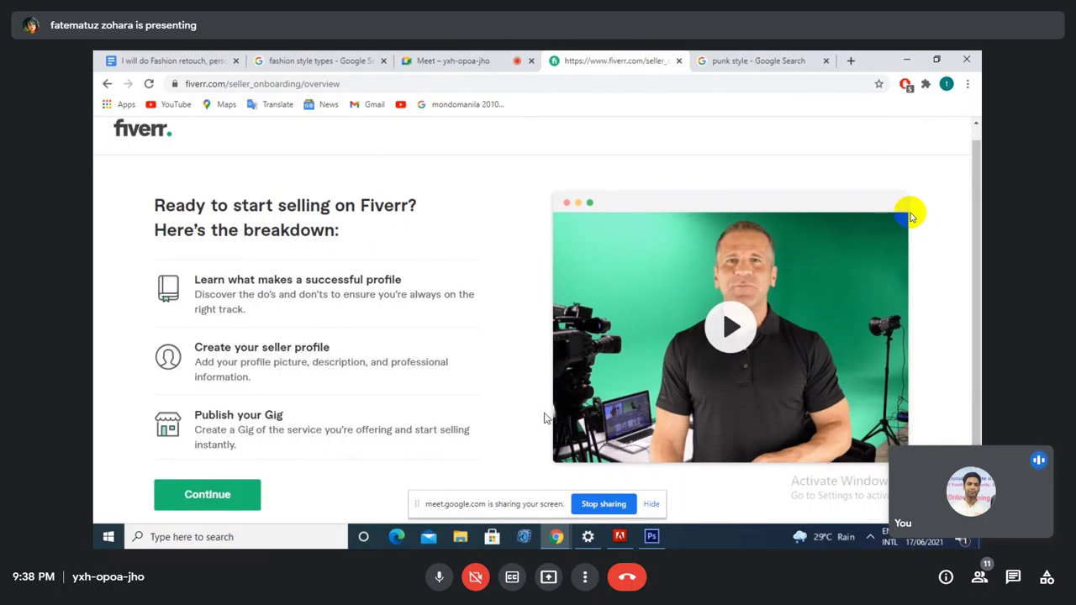
Step: Advance past the successful-profile tips and things-to-avoid pages to Fiverr's Personal Info form
{"action": "left_click", "coordinate": [224, 506]}
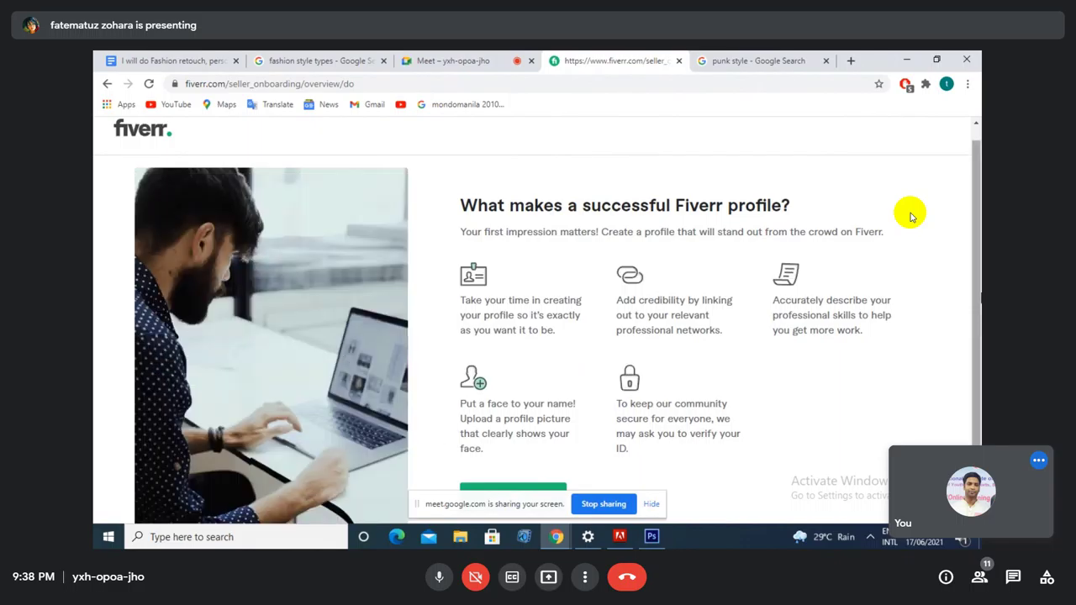
{"action": "scroll", "coordinate": [910, 216], "scroll_direction": "down", "scroll_amount": 1}
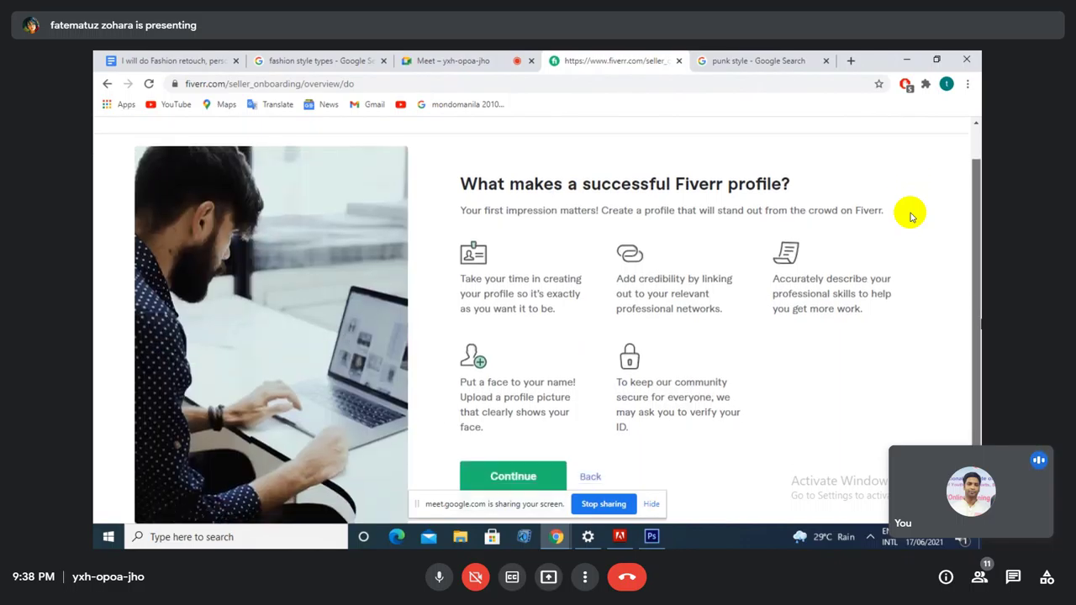
{"action": "left_click", "coordinate": [652, 509]}
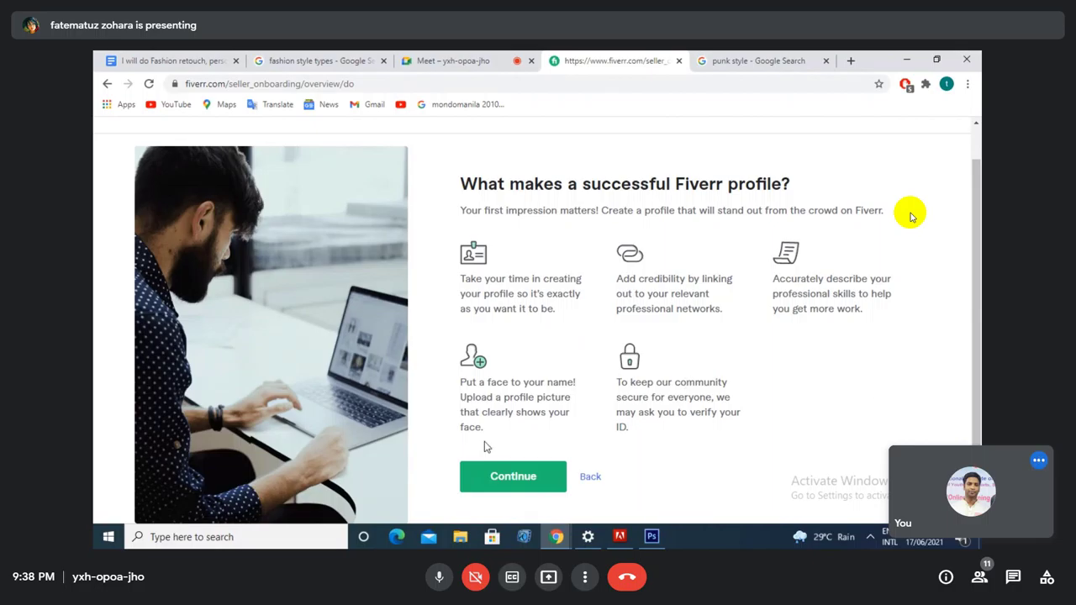
{"action": "left_click", "coordinate": [497, 477]}
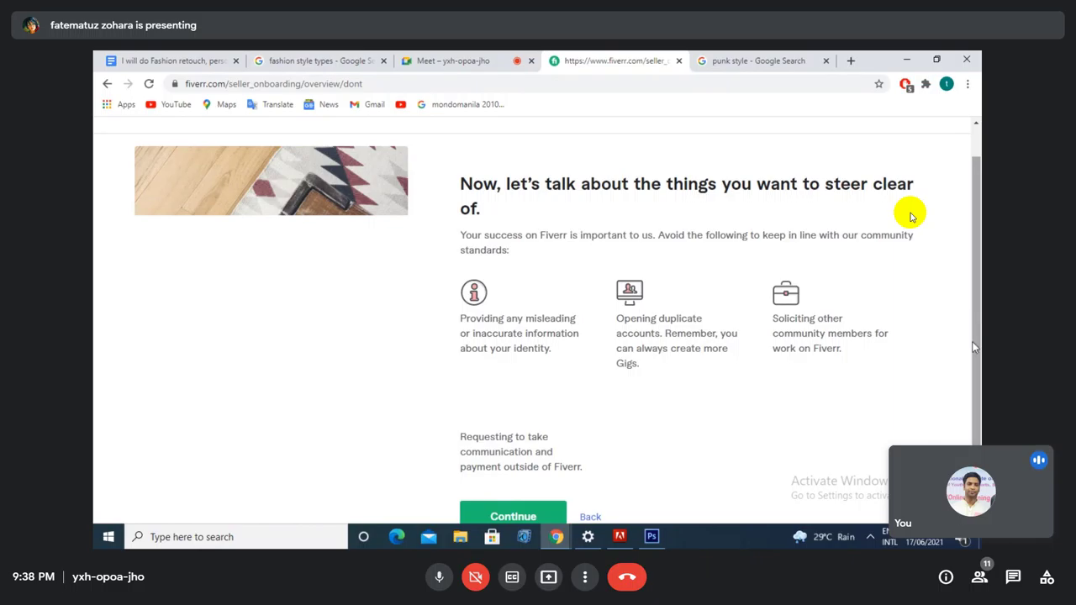
{"action": "left_click", "coordinate": [529, 516]}
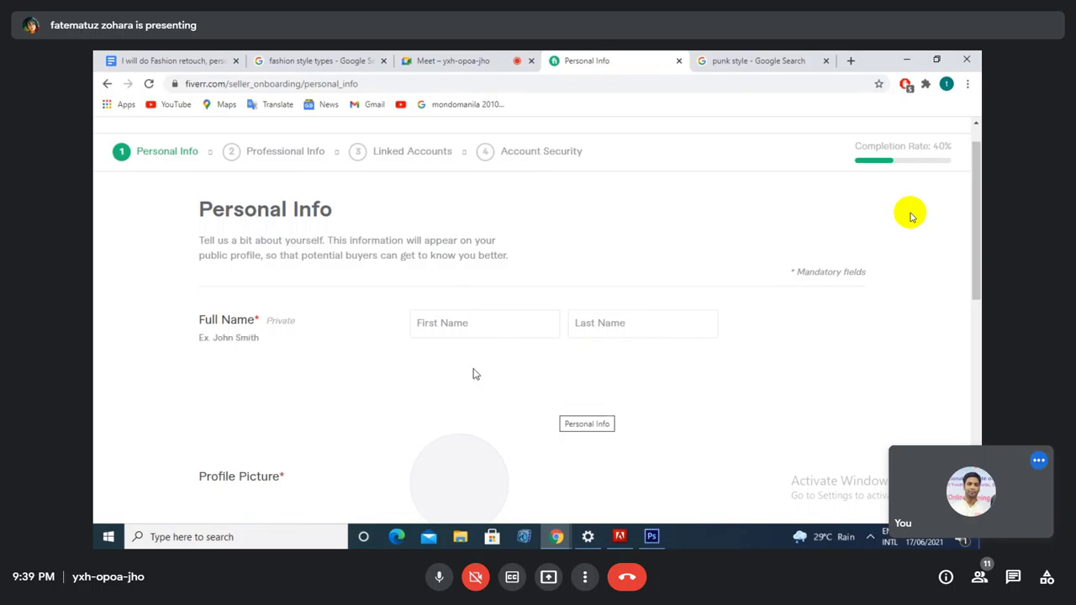
{"action": "mouse_move", "coordinate": [473, 374]}
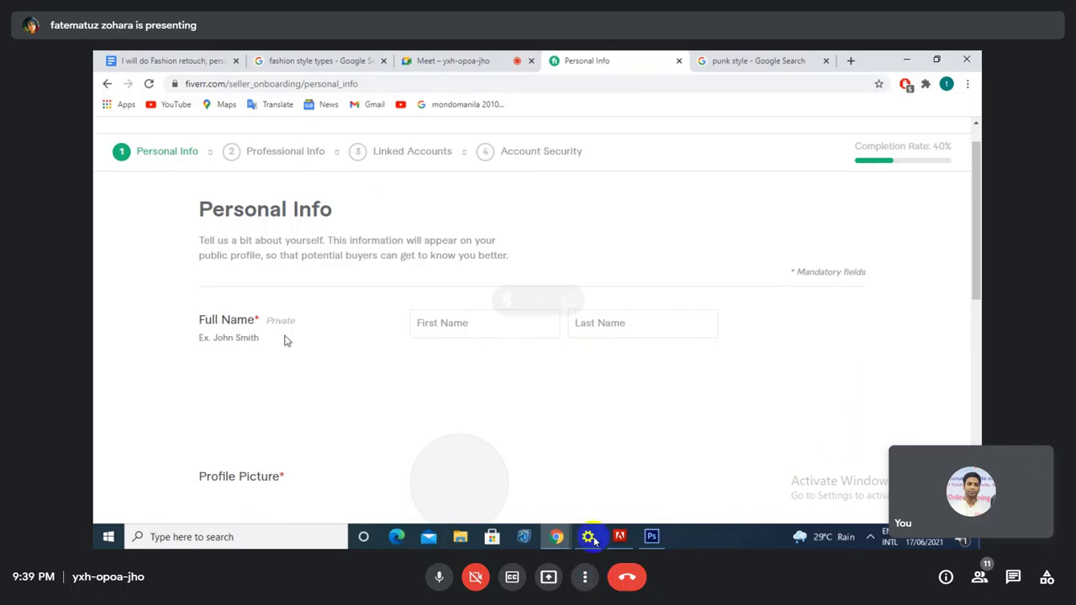
{"action": "left_click", "coordinate": [586, 577]}
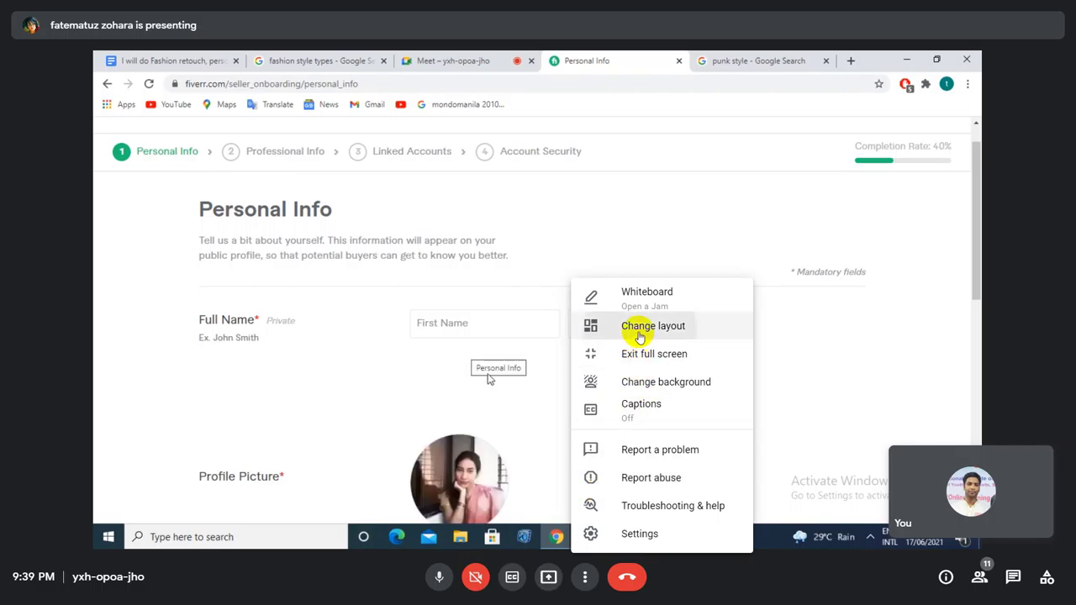
{"action": "left_click", "coordinate": [639, 335]}
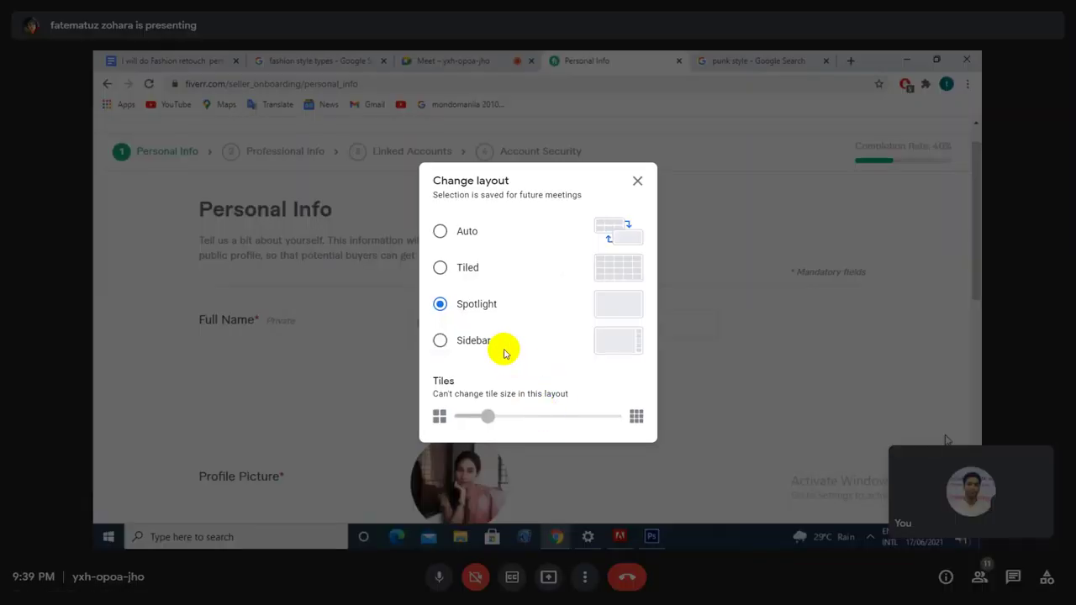
{"action": "left_click", "coordinate": [637, 180]}
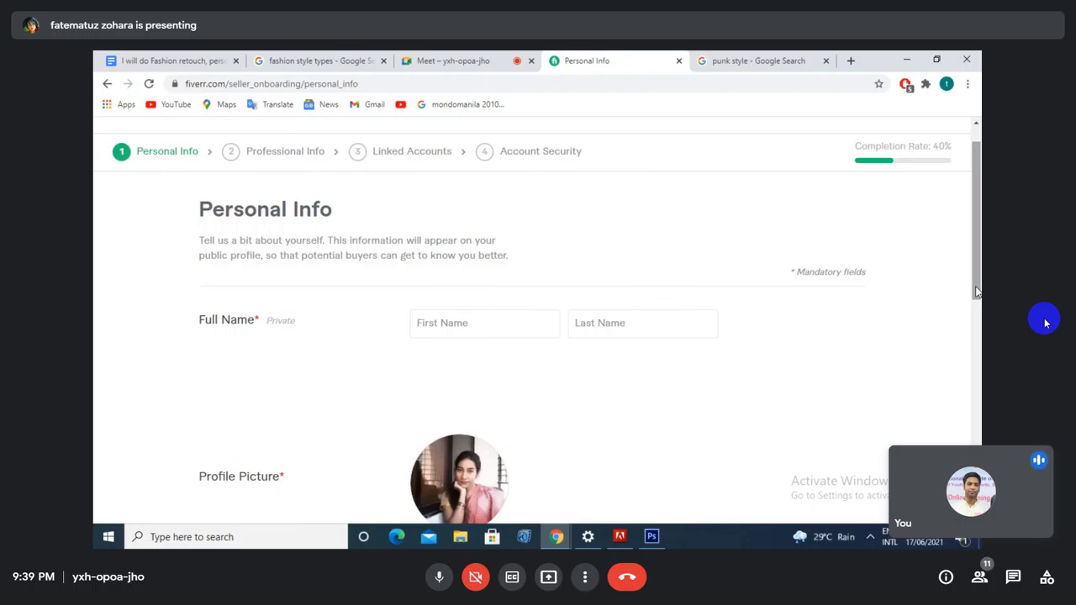
Step: Enter the person's first name in the First Name field, removing a stray space
{"action": "left_click", "coordinate": [520, 330]}
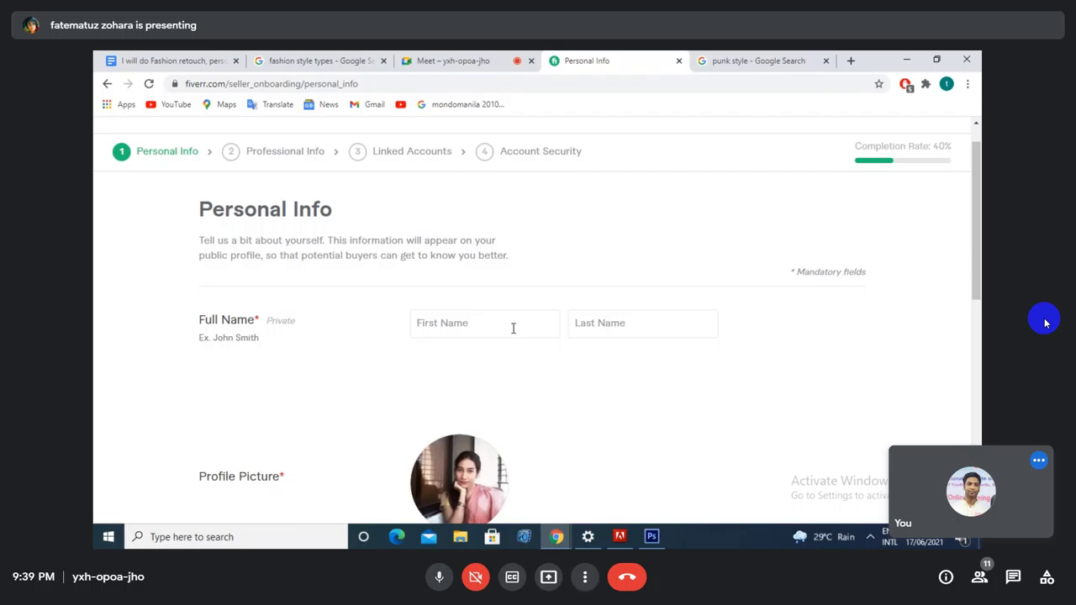
{"action": "left_click", "coordinate": [564, 315]}
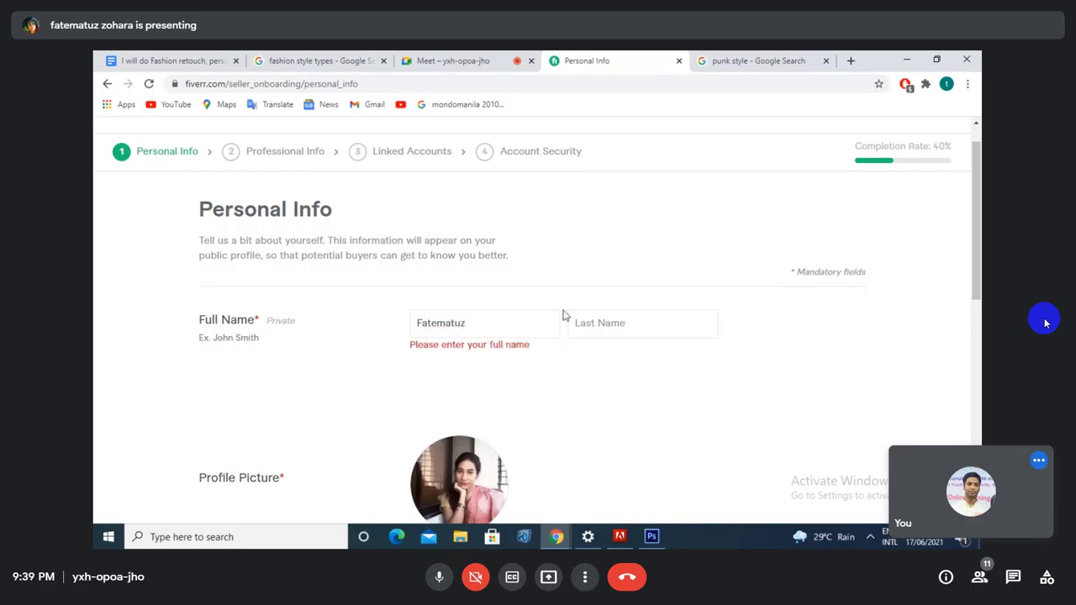
Step: Enter the surname in the Last Name field and capitalise its first letter
{"action": "left_click", "coordinate": [593, 322]}
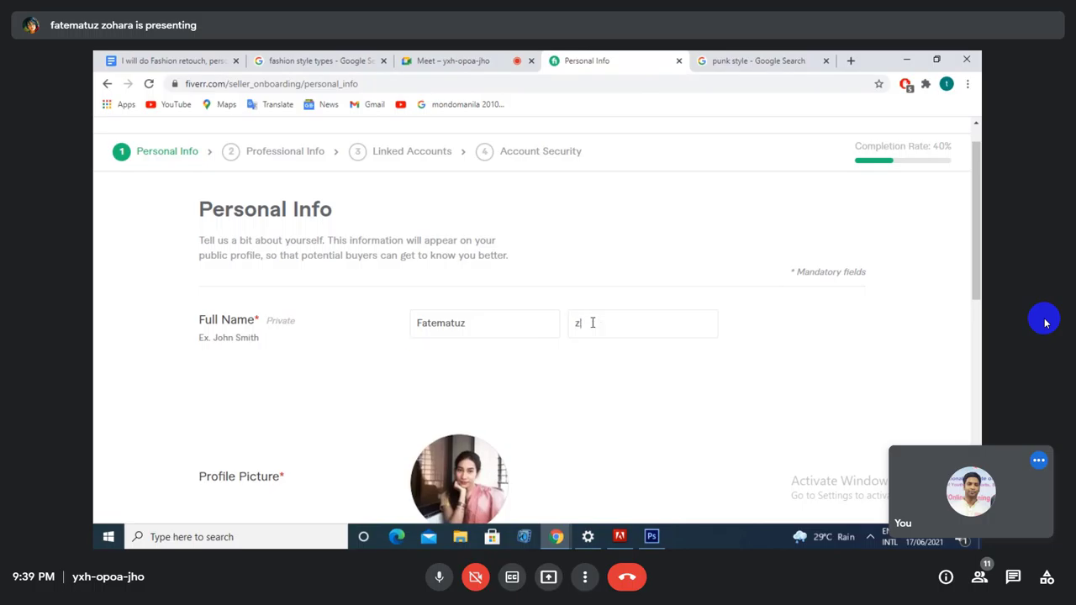
{"action": "left_click", "coordinate": [621, 379]}
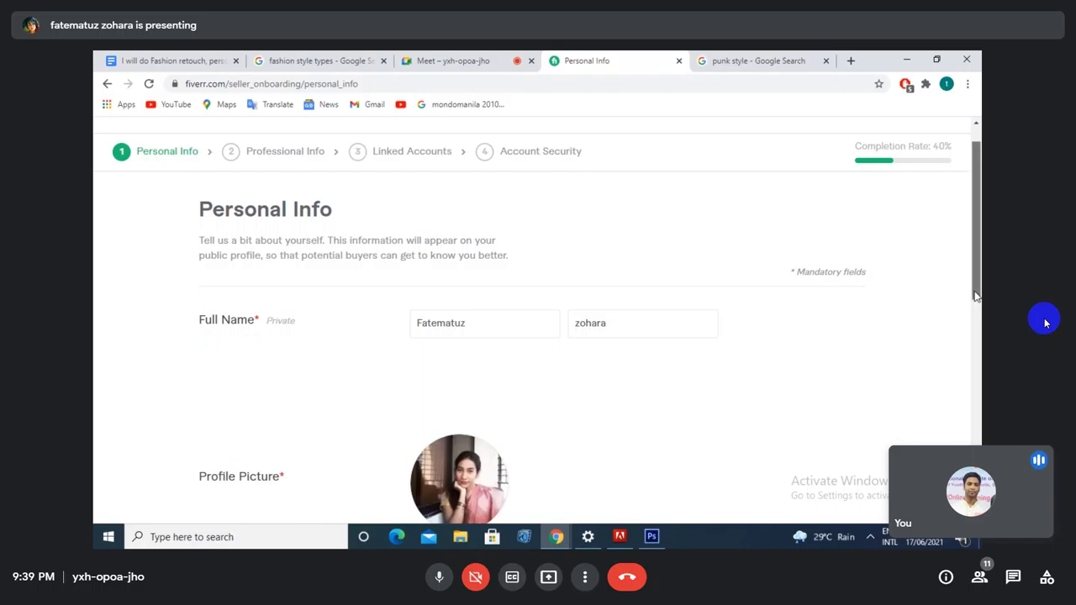
{"action": "left_click_drag", "start_coordinate": [976, 296], "coordinate": [978, 301]}
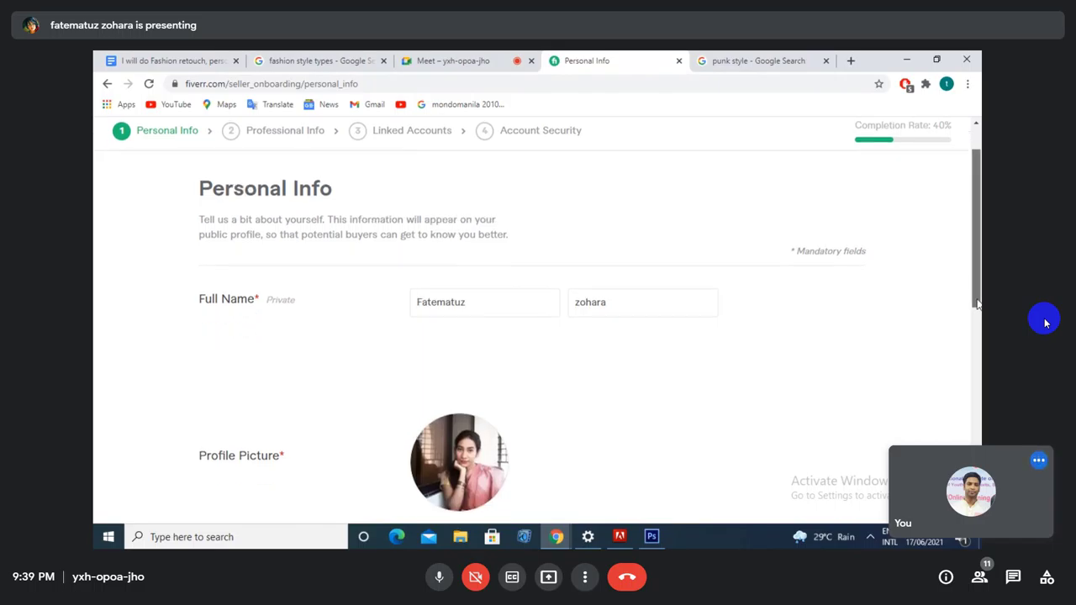
{"action": "left_click", "coordinate": [579, 305]}
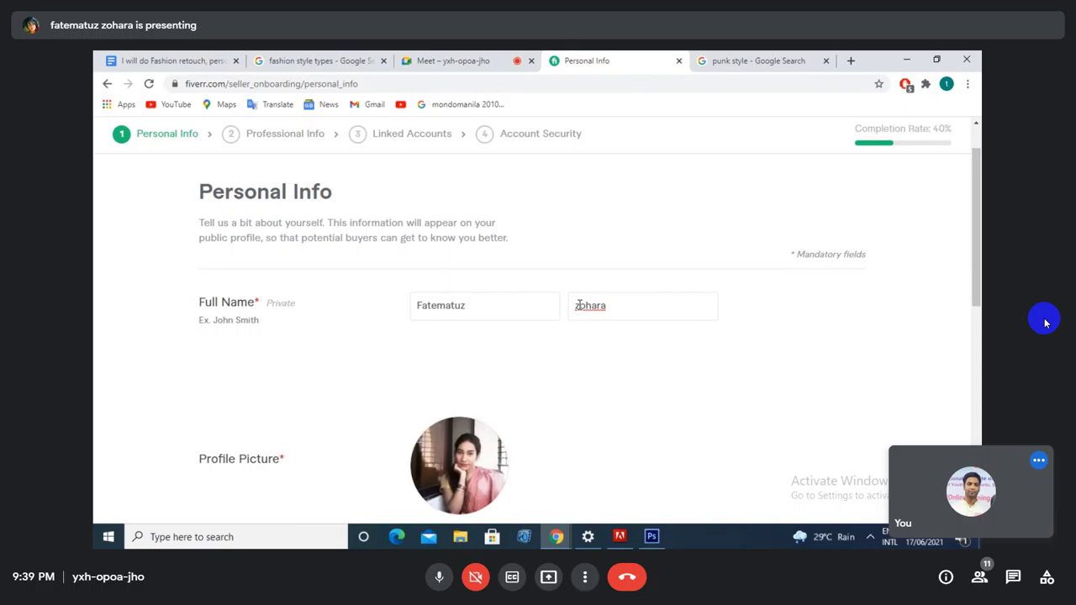
{"action": "key", "text": "BackSpace"}
{"action": "type", "text": "Z"}
{"action": "left_click", "coordinate": [668, 362]}
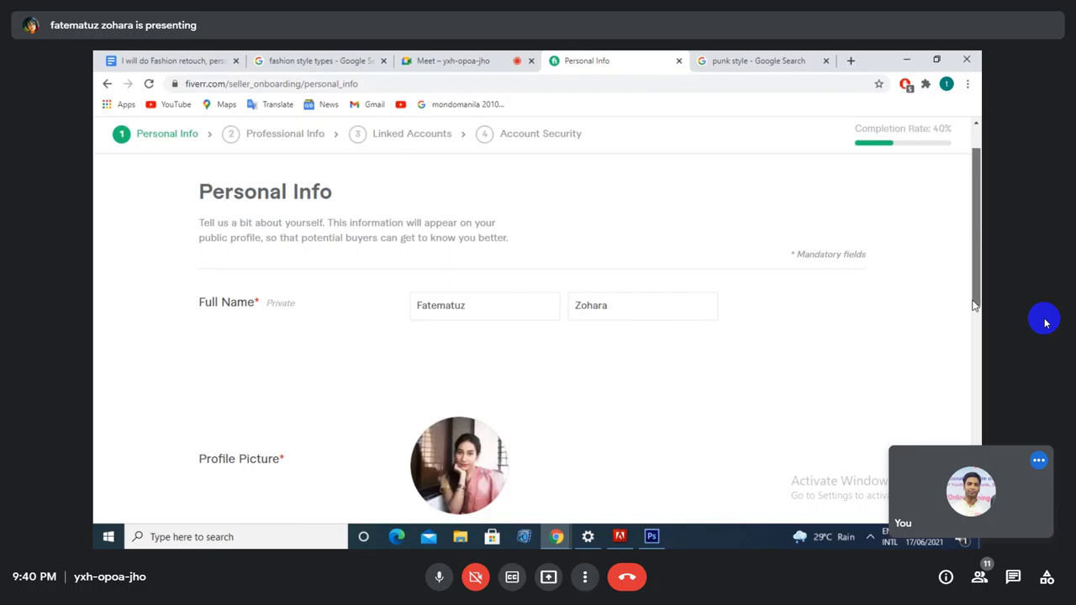
Step: Scroll the shared form down past the Description and Languages sections
{"action": "scroll", "coordinate": [973, 302], "scroll_direction": "down", "scroll_amount": 1}
{"action": "scroll", "coordinate": [538, 320], "scroll_direction": "down", "scroll_amount": 2}
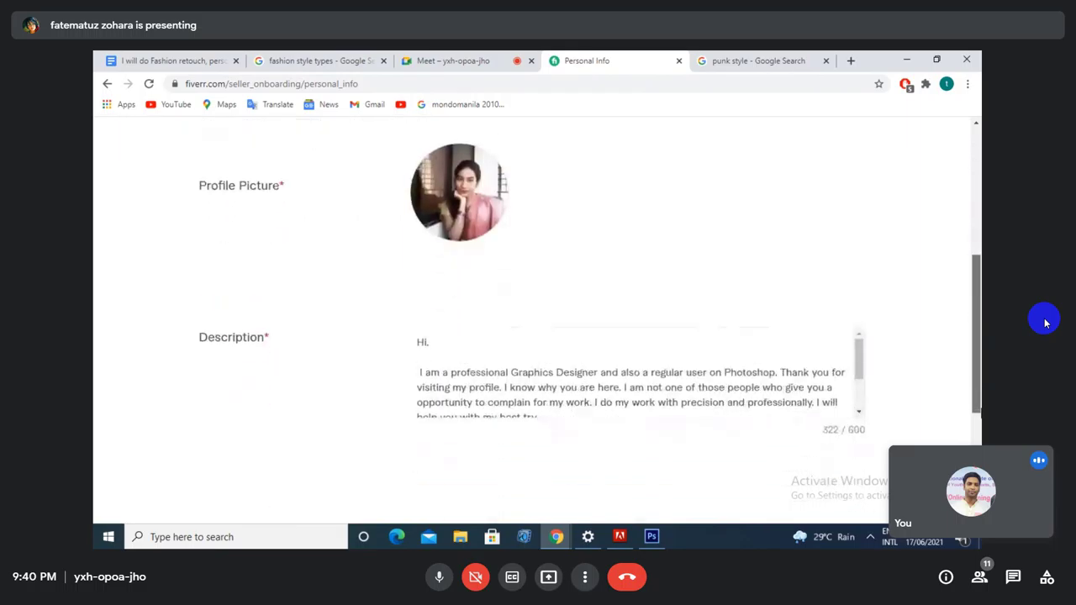
{"action": "scroll", "coordinate": [538, 319], "scroll_direction": "down", "scroll_amount": 2}
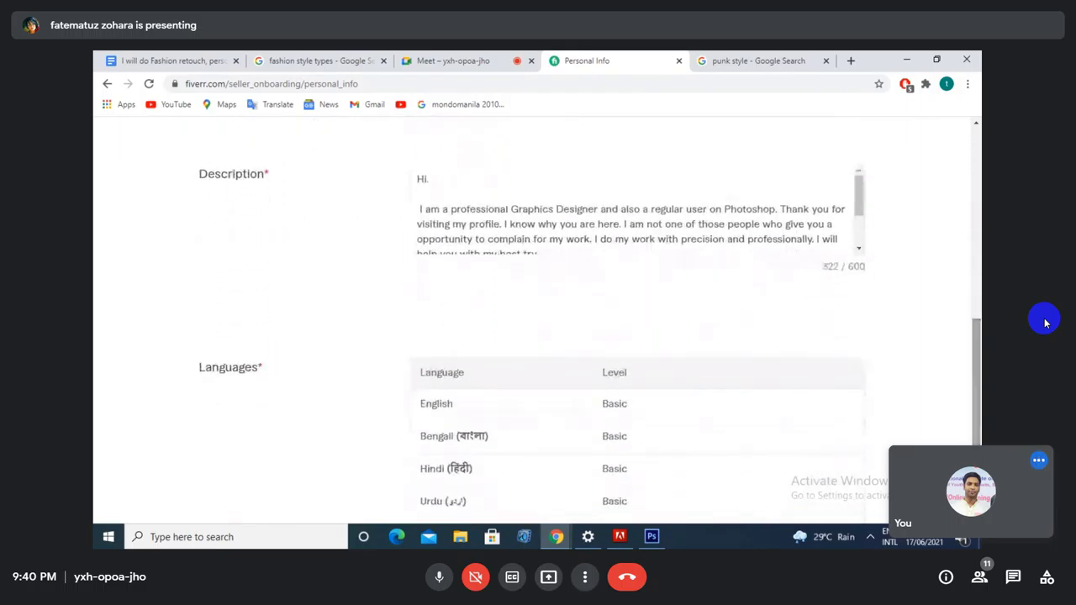
{"action": "scroll", "coordinate": [538, 319], "scroll_direction": "down", "scroll_amount": 1}
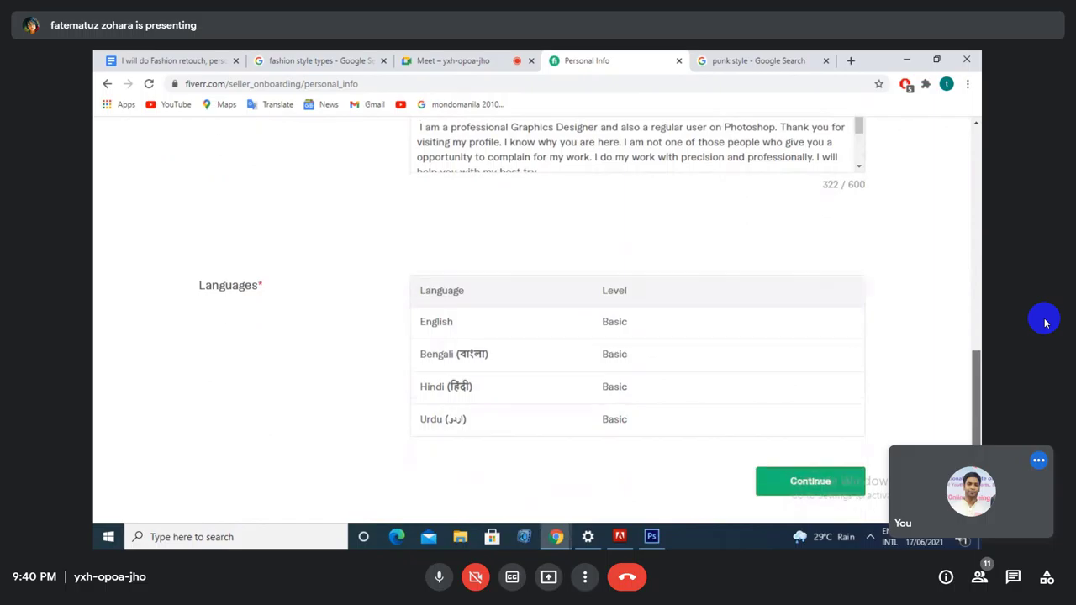
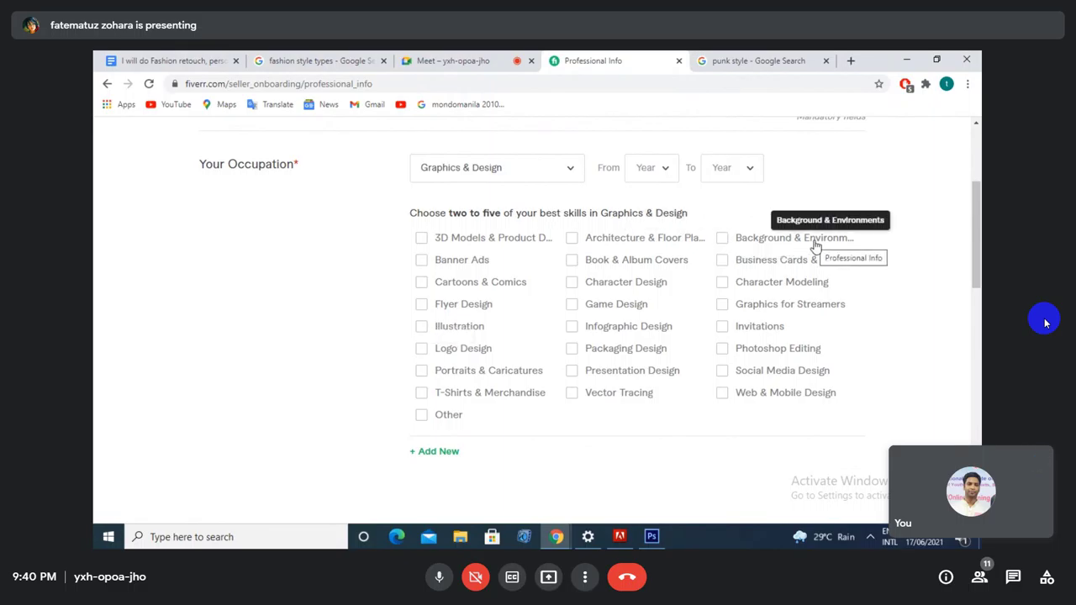
Step: Tick Background & Environments, Photoshop Editing, Infographic Design and Logo Design in the skills grid
{"action": "left_click", "coordinate": [723, 239]}
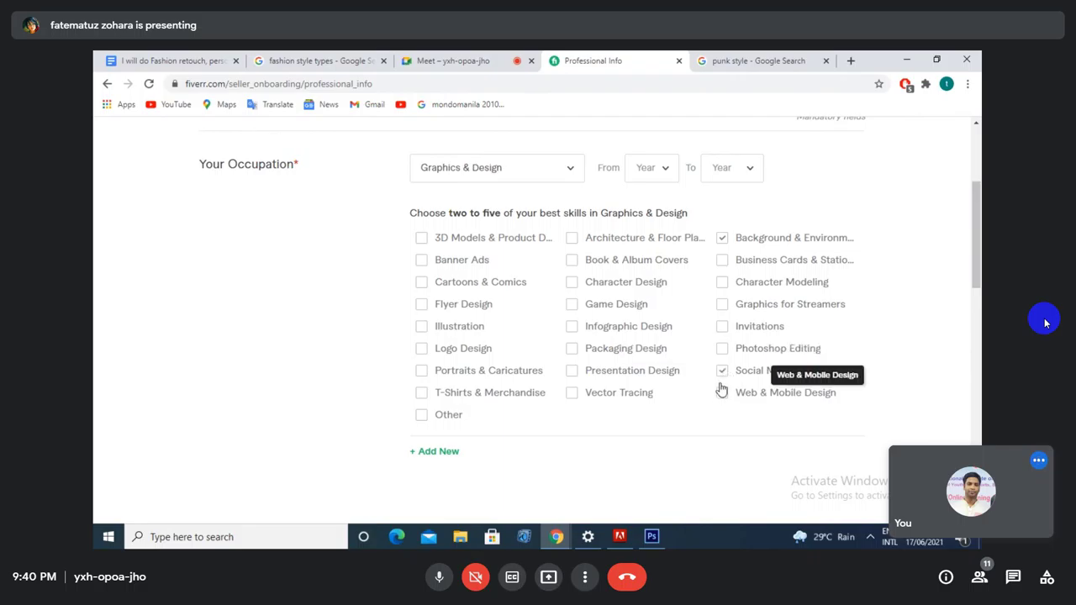
{"action": "left_click", "coordinate": [721, 355]}
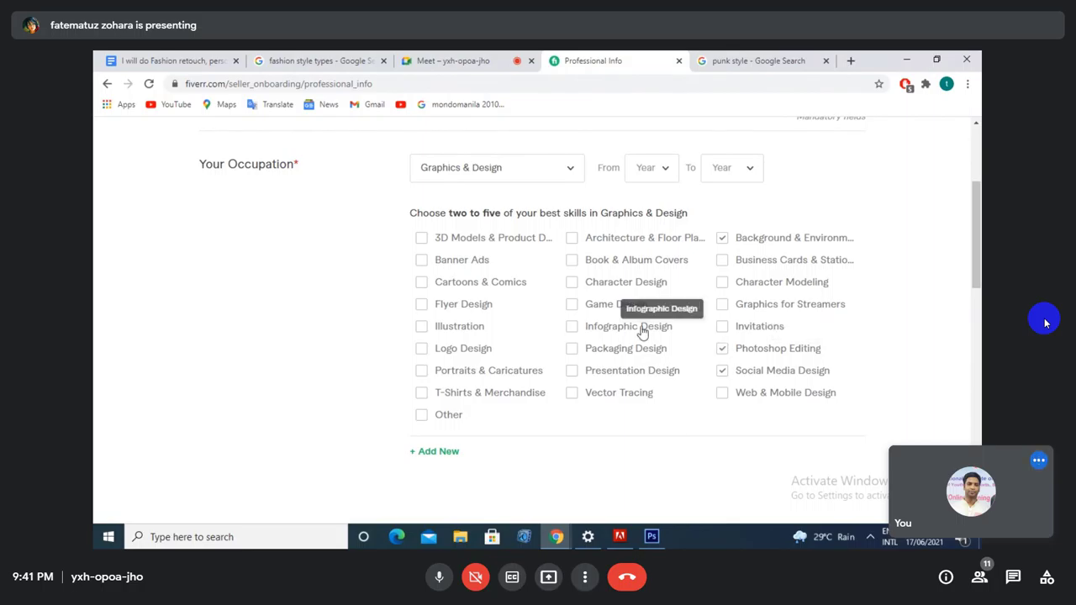
{"action": "left_click", "coordinate": [572, 328]}
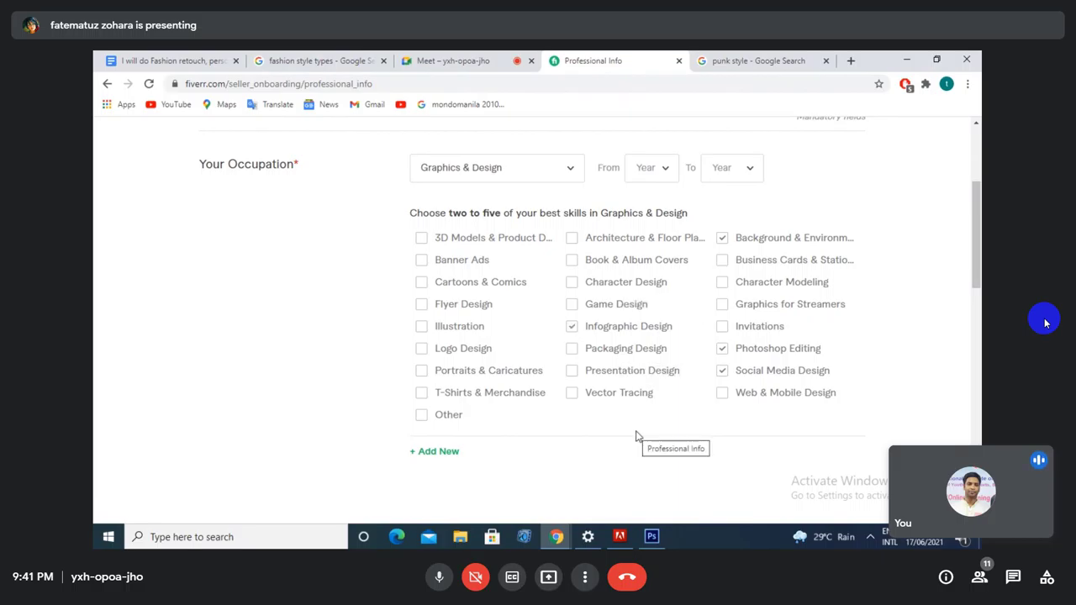
{"action": "left_click", "coordinate": [422, 349]}
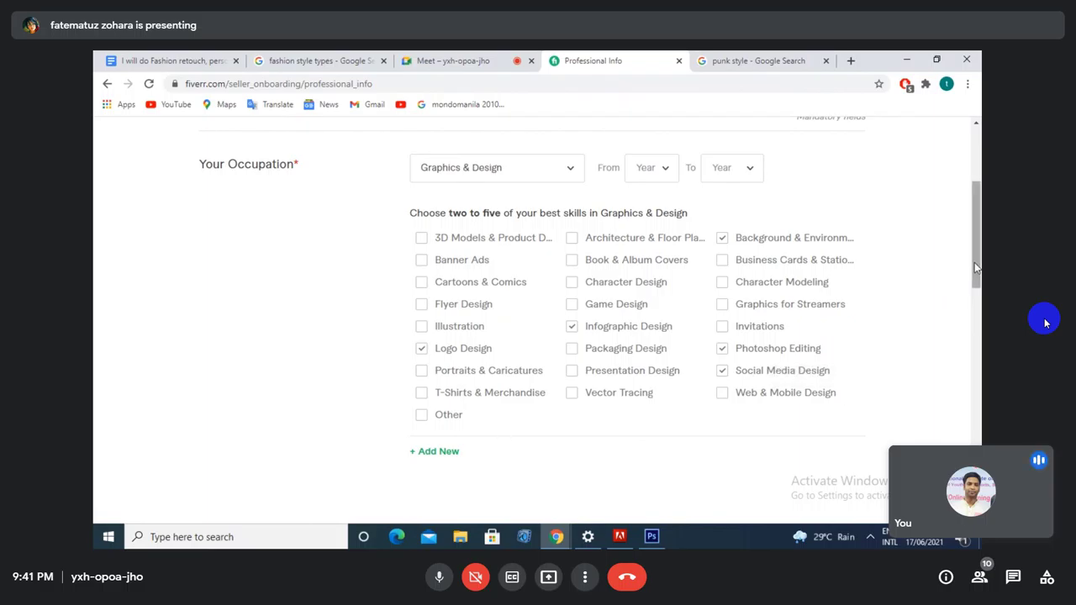
Step: Set the Graphics & Design occupation From year to 2019 and To year to 2021
{"action": "mouse_move", "coordinate": [976, 268]}
{"action": "left_mouse_down"}
{"action": "mouse_move", "coordinate": [978, 287]}
{"action": "mouse_move", "coordinate": [977, 276]}
{"action": "left_mouse_up"}
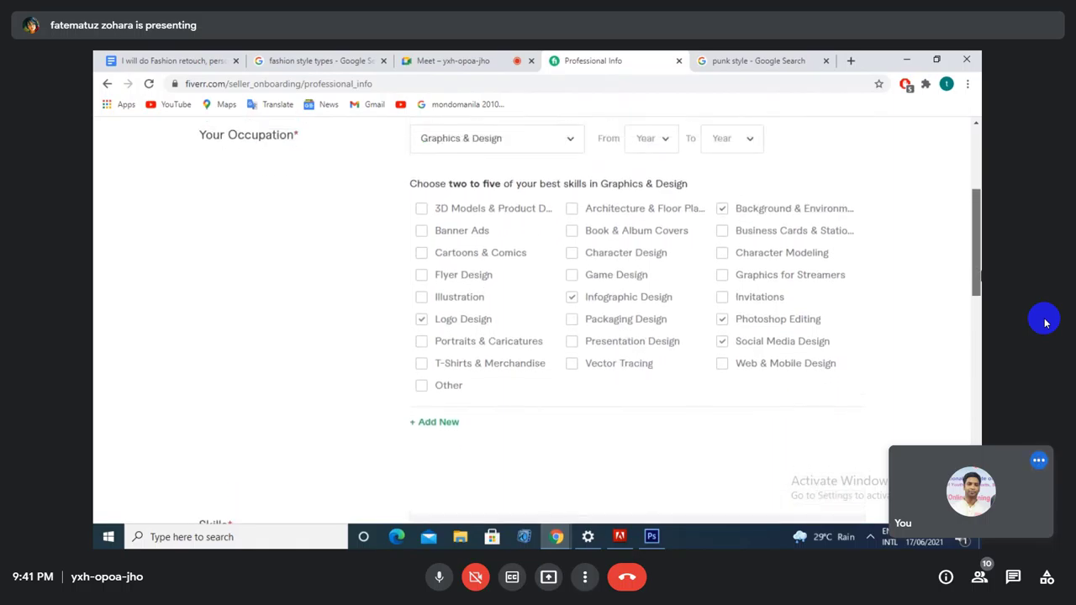
{"action": "left_click", "coordinate": [648, 146]}
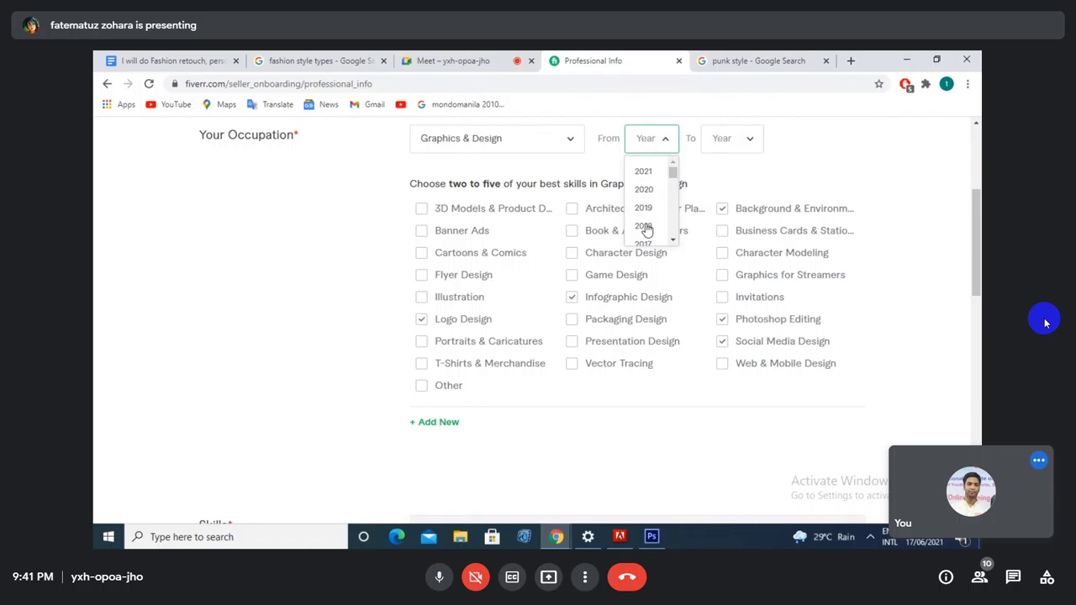
{"action": "left_click", "coordinate": [646, 189]}
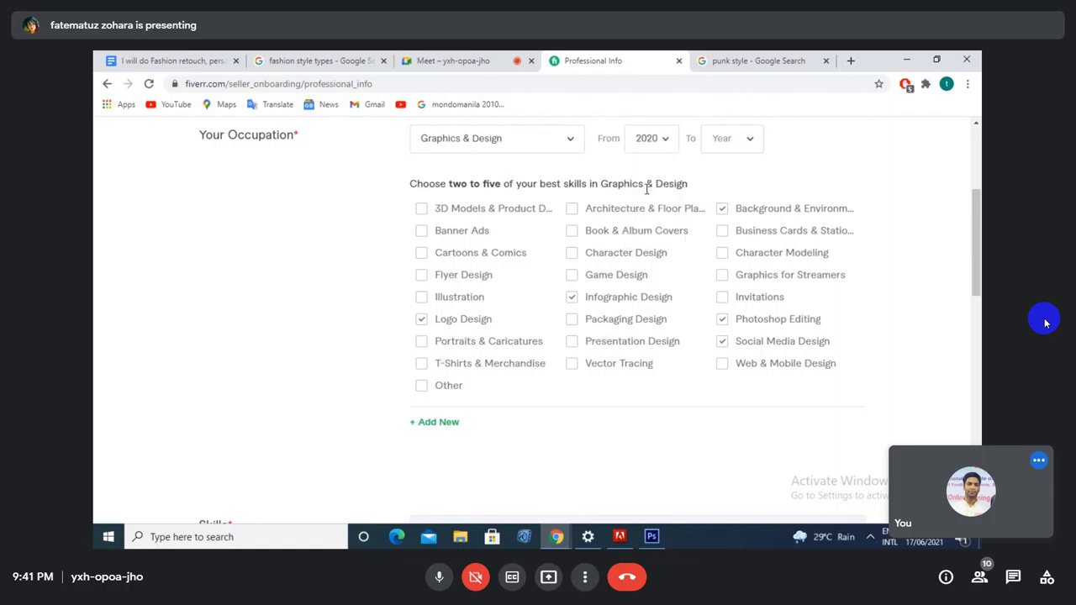
{"action": "left_click", "coordinate": [747, 146]}
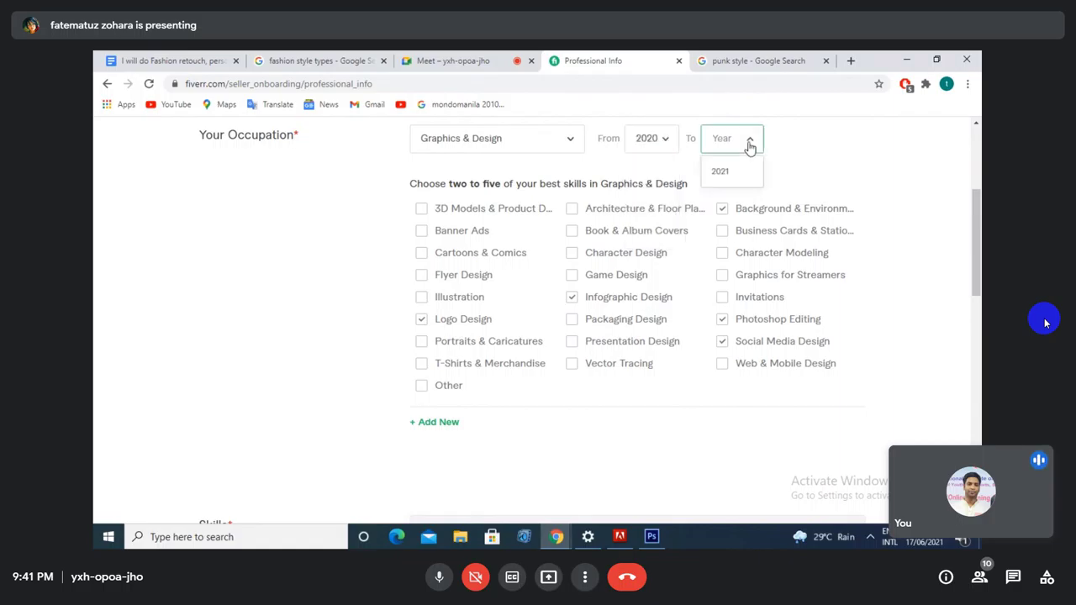
{"action": "left_click", "coordinate": [660, 148]}
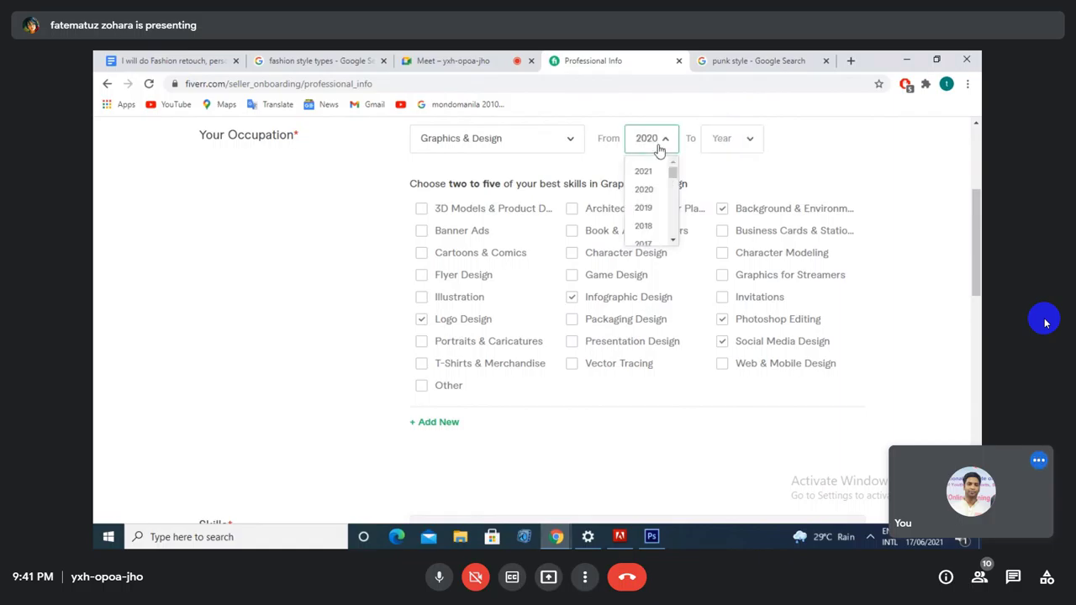
{"action": "left_click", "coordinate": [641, 210]}
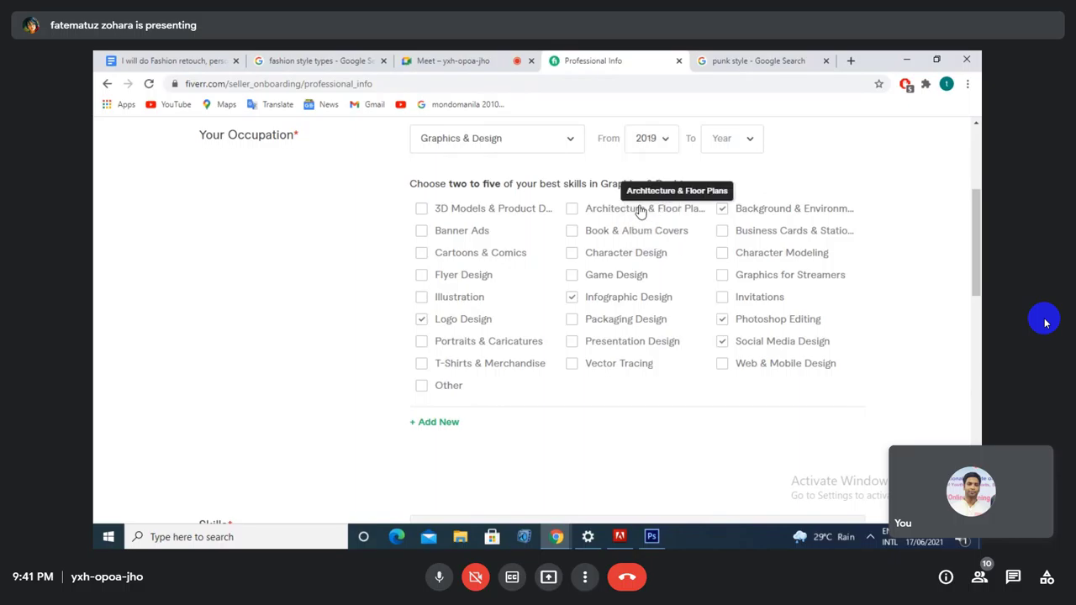
{"action": "left_click", "coordinate": [730, 140]}
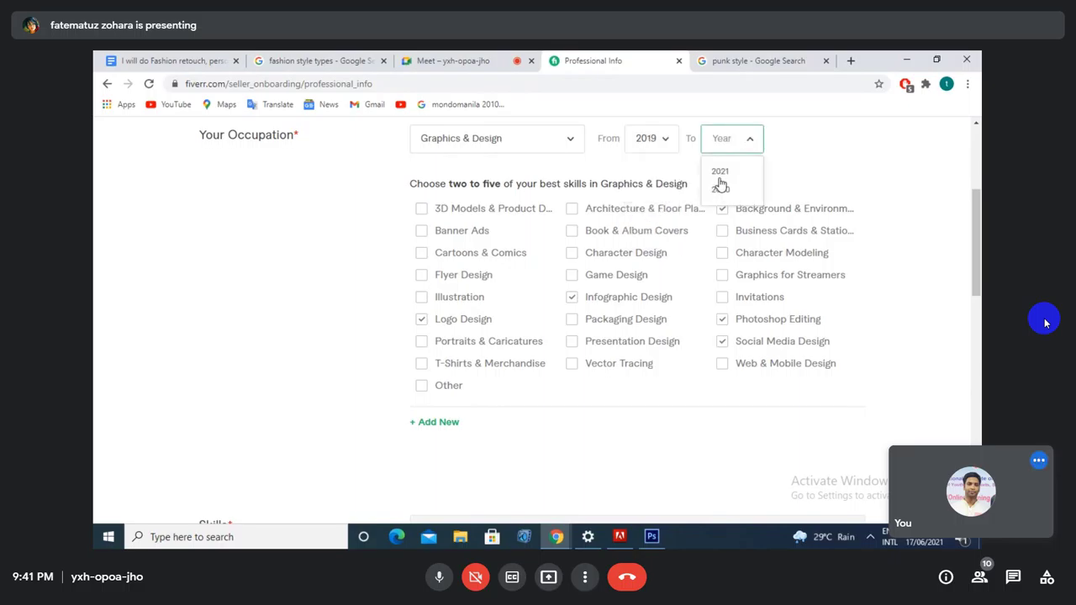
{"action": "left_click", "coordinate": [721, 172]}
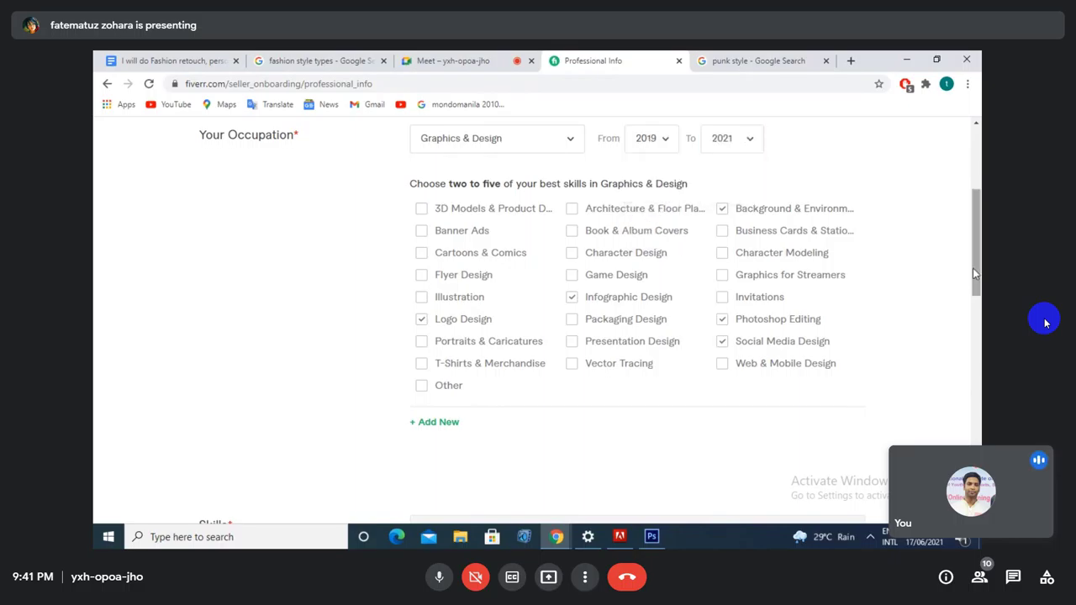
Step: Enter 'Grafice' as the certificate title, then exit full screen to reveal the Meet call
{"action": "left_click_drag", "start_coordinate": [976, 268], "coordinate": [977, 334]}
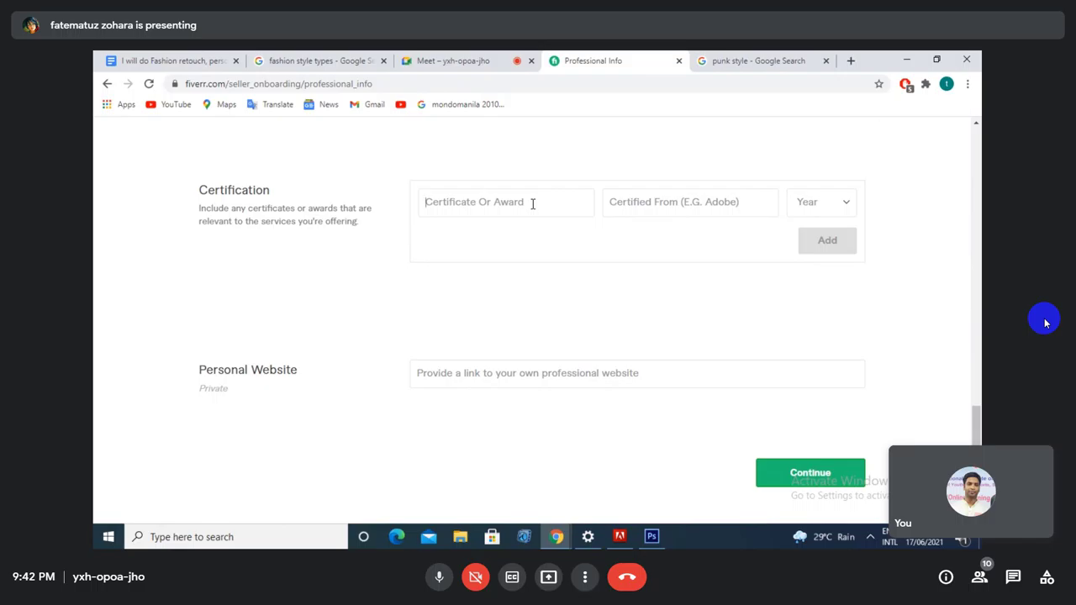
{"action": "type", "text": "Grafice"}
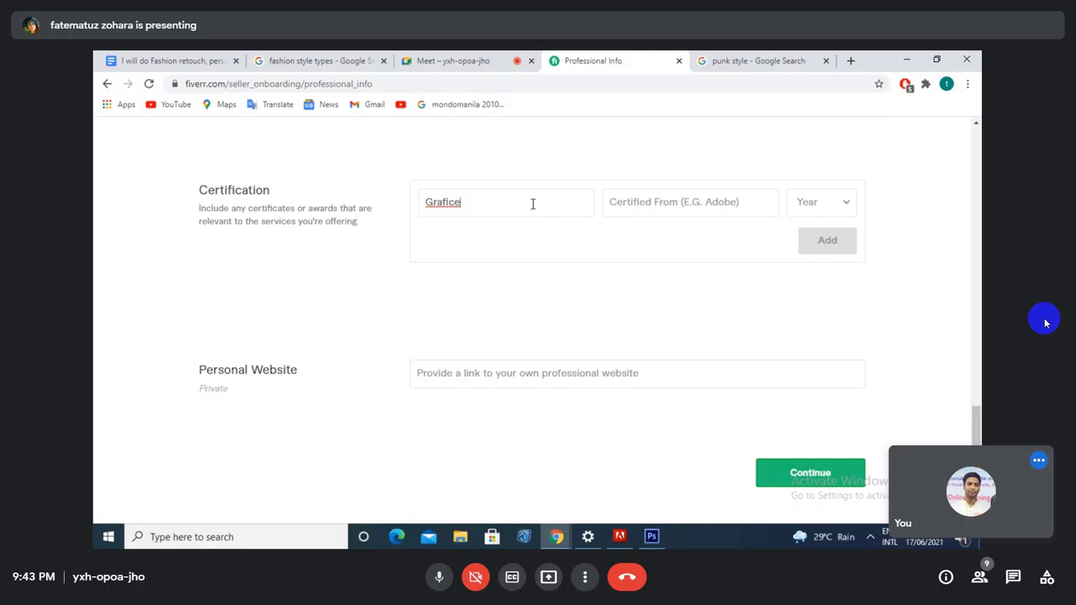
{"action": "left_click", "coordinate": [538, 49]}
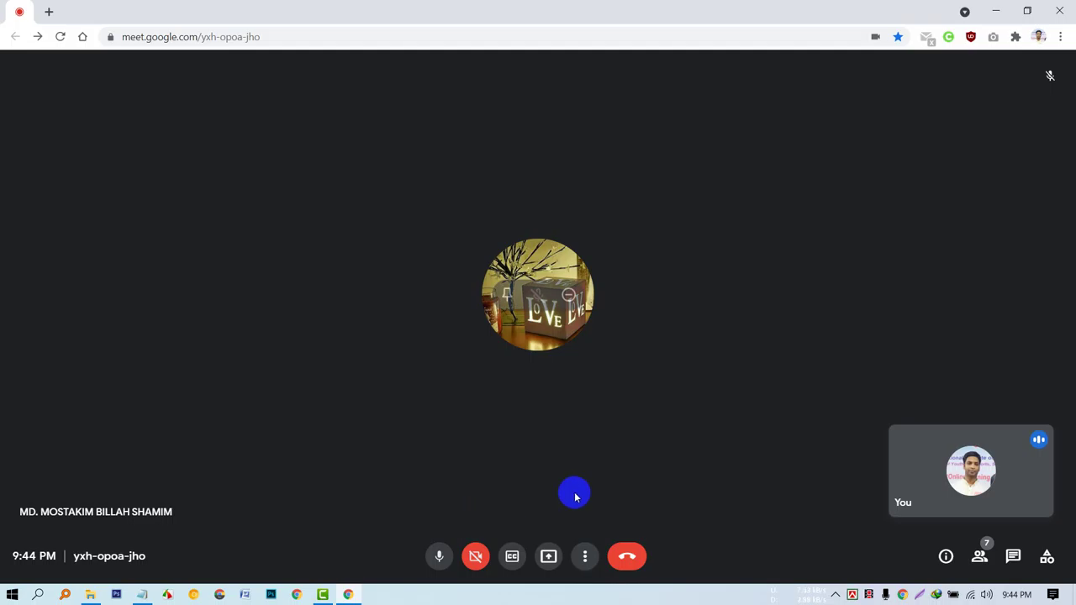
Step: Check the participant list briefly, then open the in-call messages panel
{"action": "left_click", "coordinate": [982, 558]}
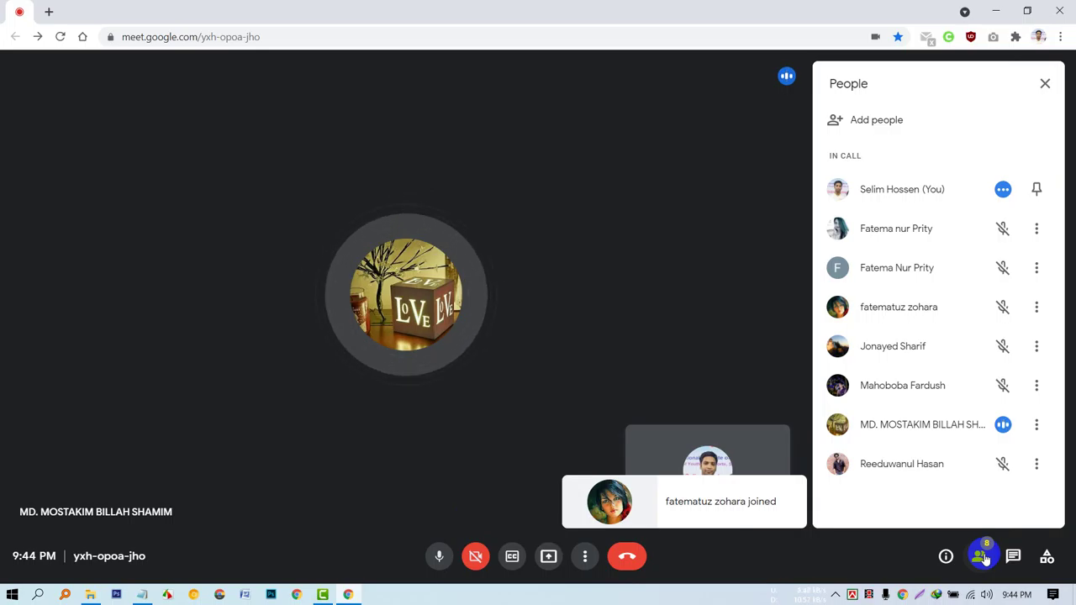
{"action": "left_click", "coordinate": [982, 557]}
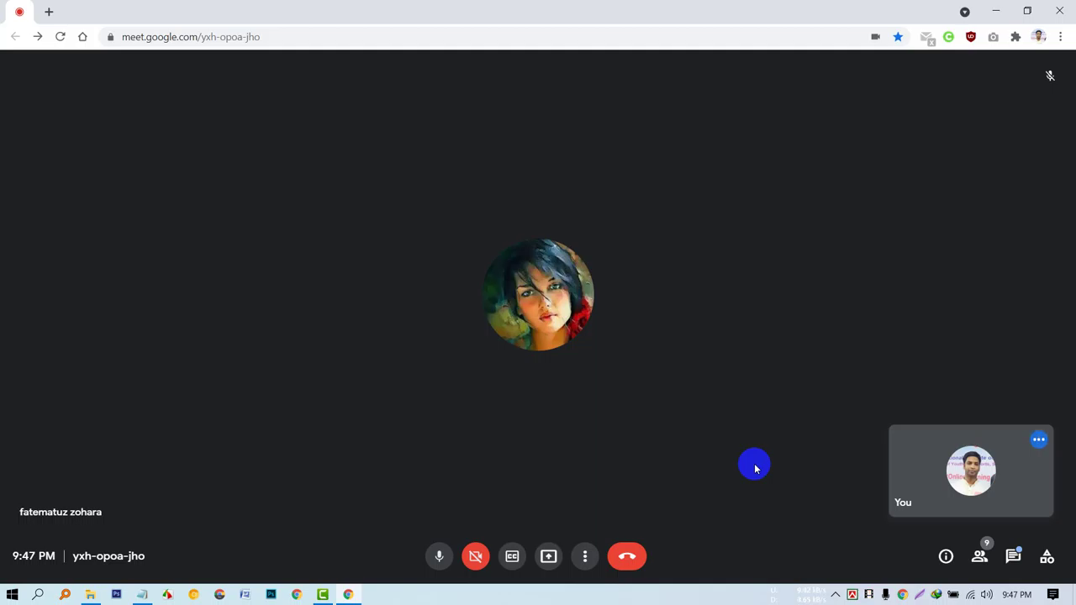
{"action": "left_click", "coordinate": [1005, 555]}
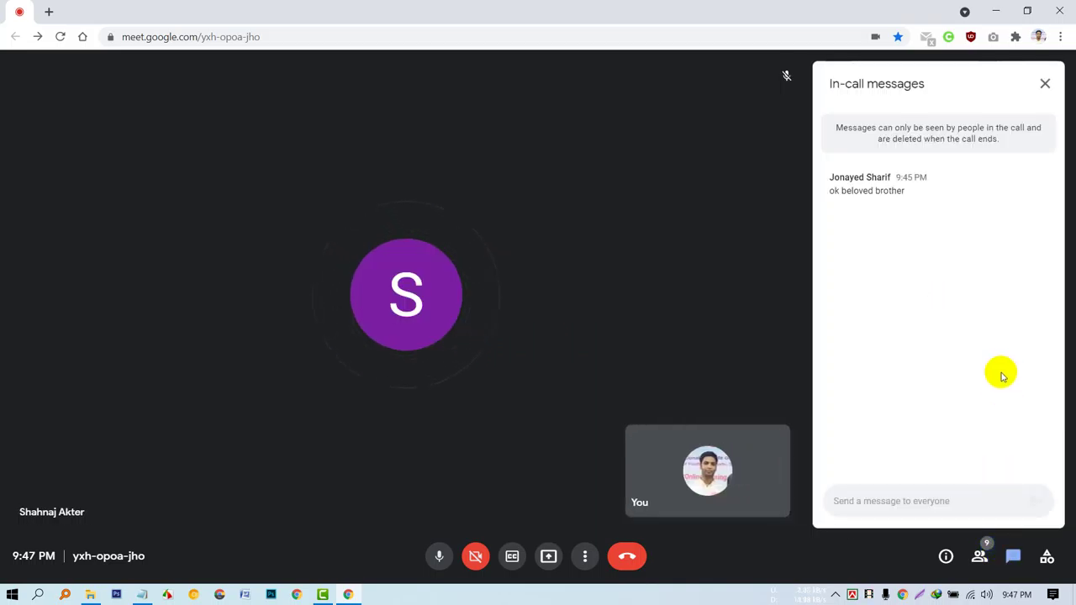
Step: Close the in-call messages panel to return to the full meeting view
{"action": "left_click", "coordinate": [1044, 89]}
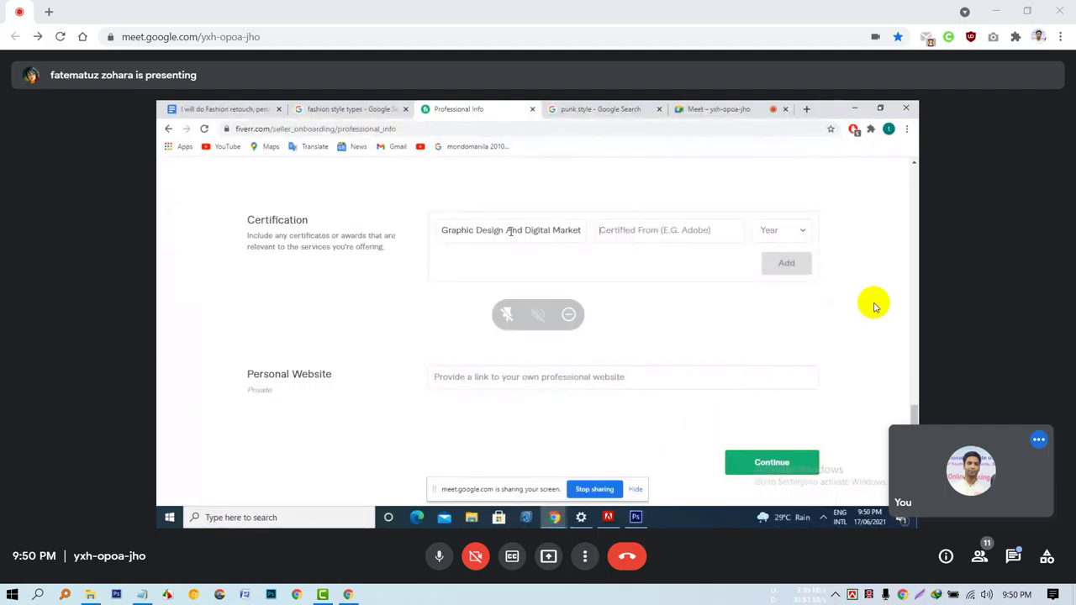
Step: Set the certification issuer to 'ICT Division Bangladesh' and the year to 2019
{"action": "double_click", "coordinate": [920, 264]}
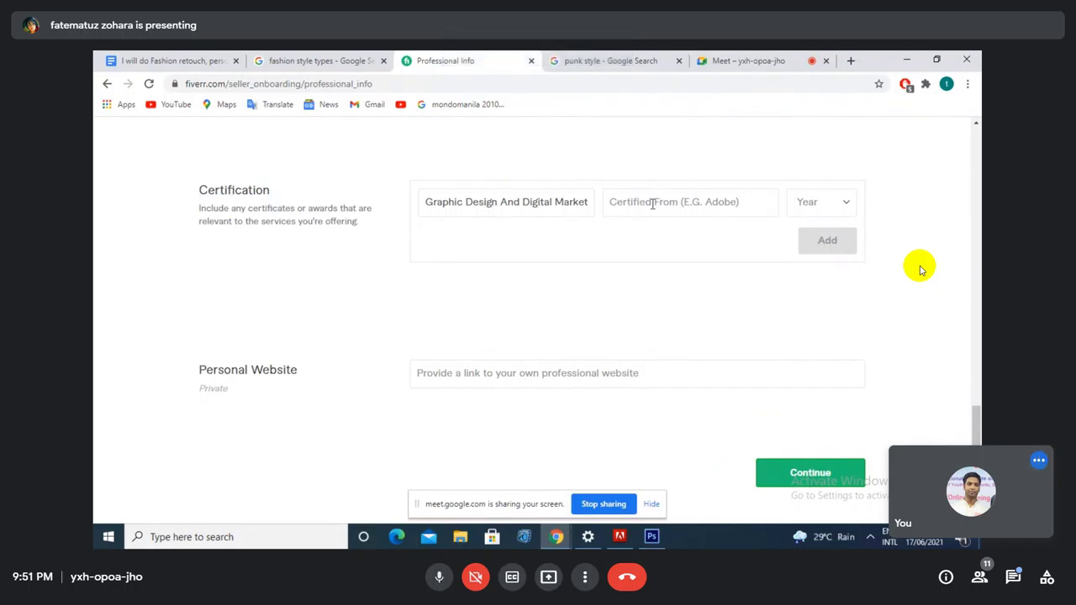
{"action": "type", "text": "Ict "}
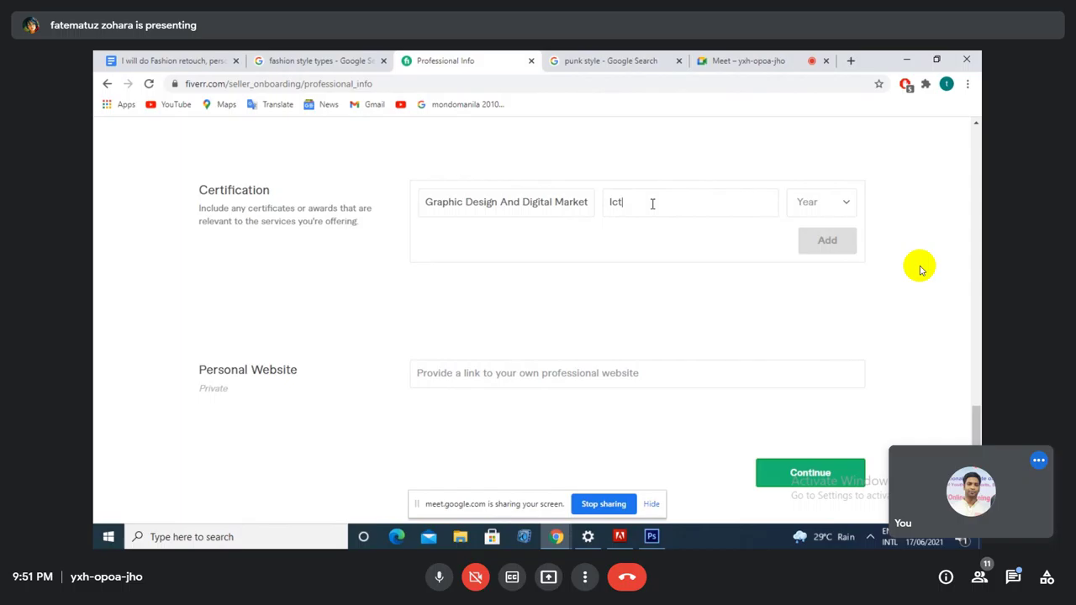
{"action": "type", "text": "D"}
{"action": "key", "text": "BackSpace"}
{"action": "key", "text": "BackSpace"}
{"action": "key", "text": "BackSpace"}
{"action": "key", "text": "BackSpace"}
{"action": "type", "text": "CT Divi"}
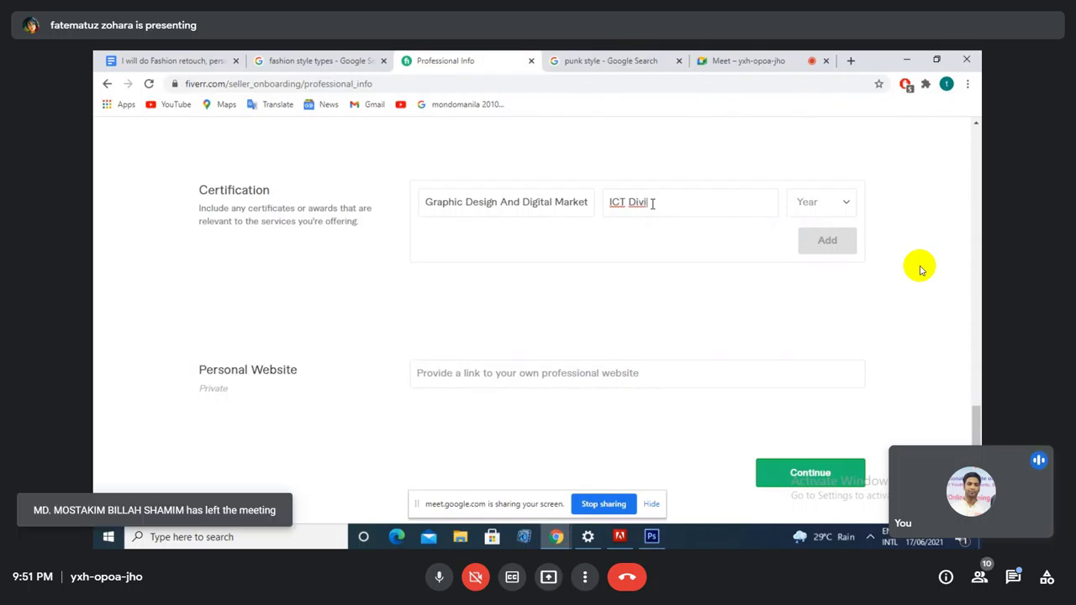
{"action": "type", "text": "sion"}
{"action": "left_click", "coordinate": [838, 209]}
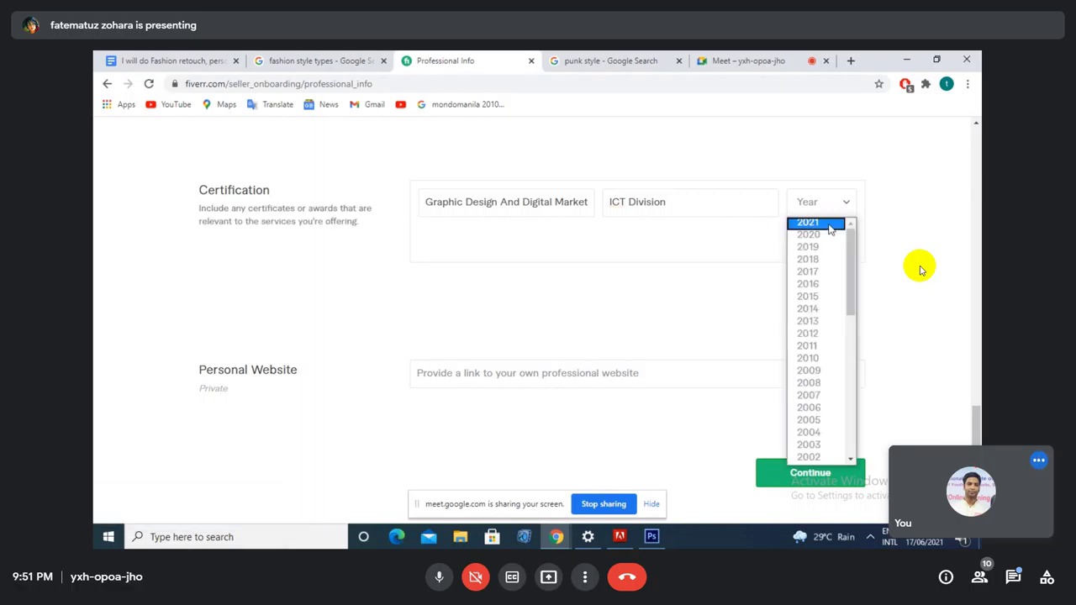
{"action": "left_click", "coordinate": [739, 202]}
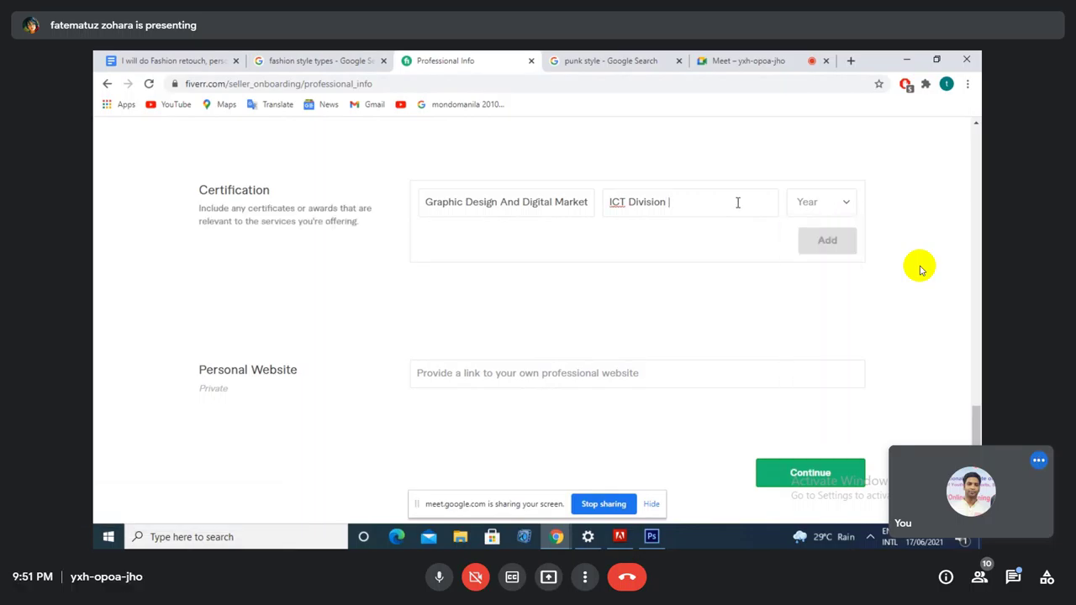
{"action": "type", "text": "Banga"}
{"action": "key", "text": "BackSpace"}
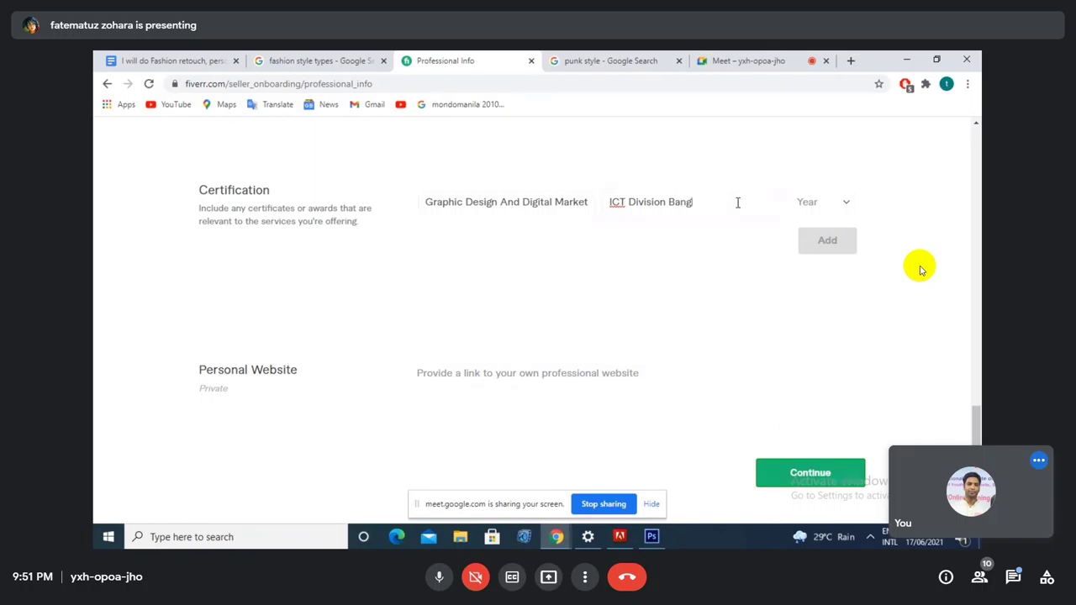
{"action": "type", "text": "ladesh"}
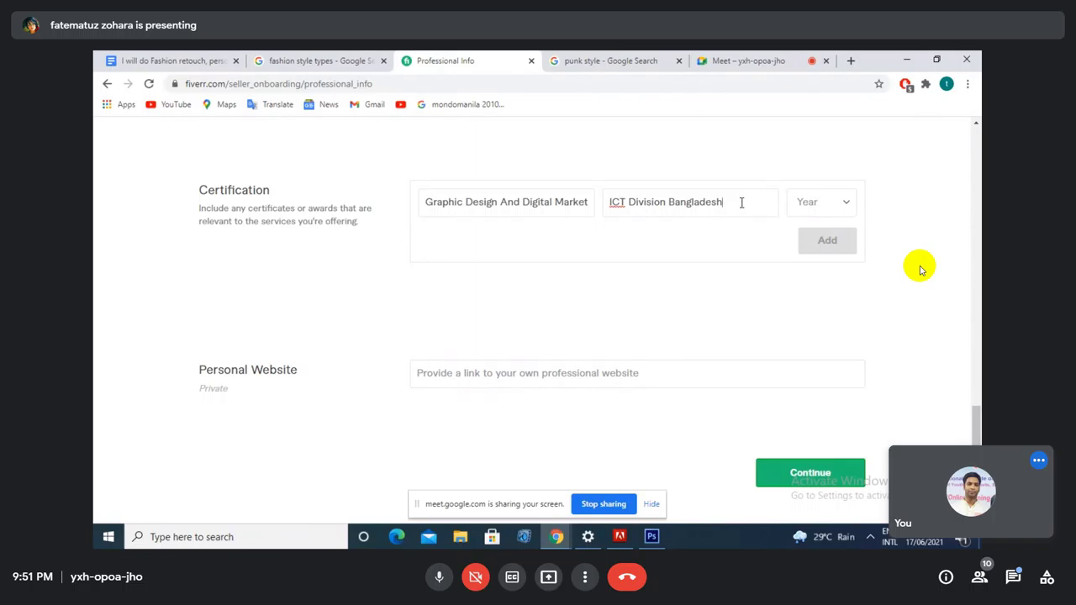
{"action": "left_click", "coordinate": [804, 206]}
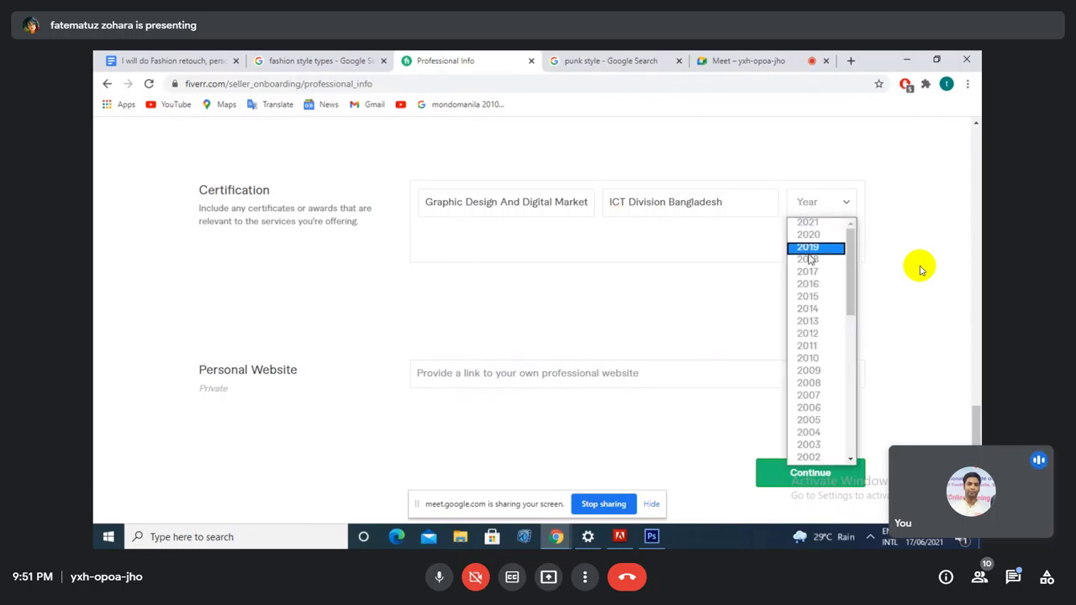
{"action": "left_click", "coordinate": [808, 250]}
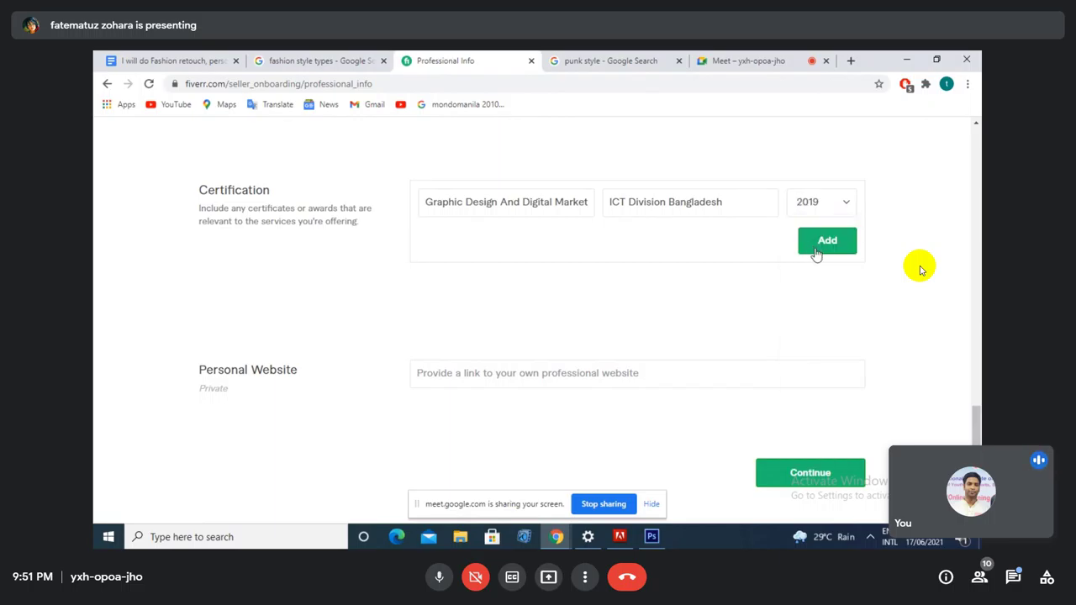
Step: Add the certification, enter the seller's about.me URL as Personal Website, and continue
{"action": "left_click", "coordinate": [815, 252]}
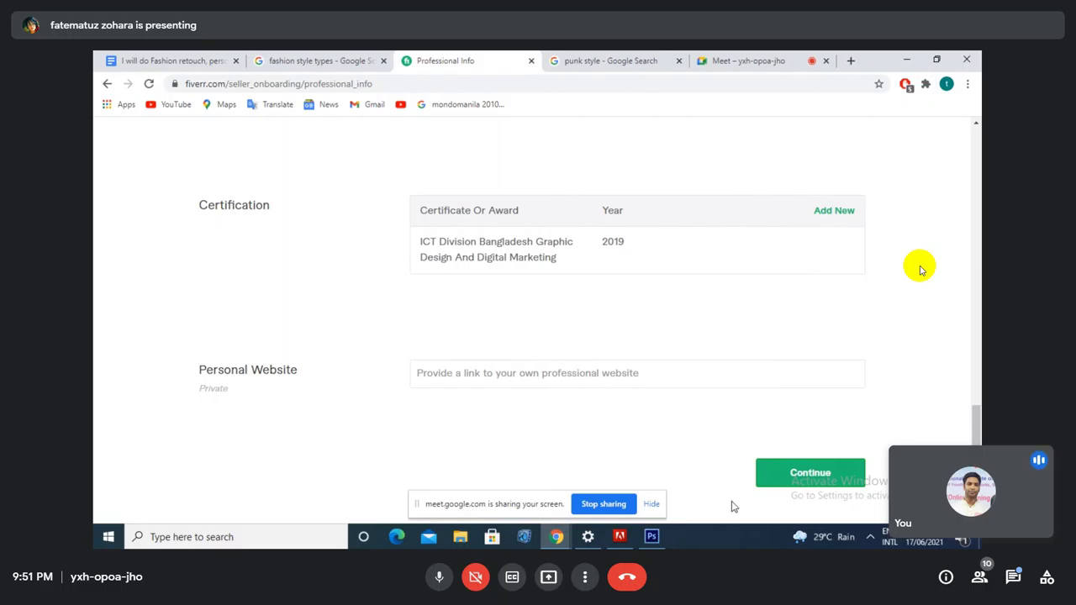
{"action": "mouse_move", "coordinate": [587, 387]}
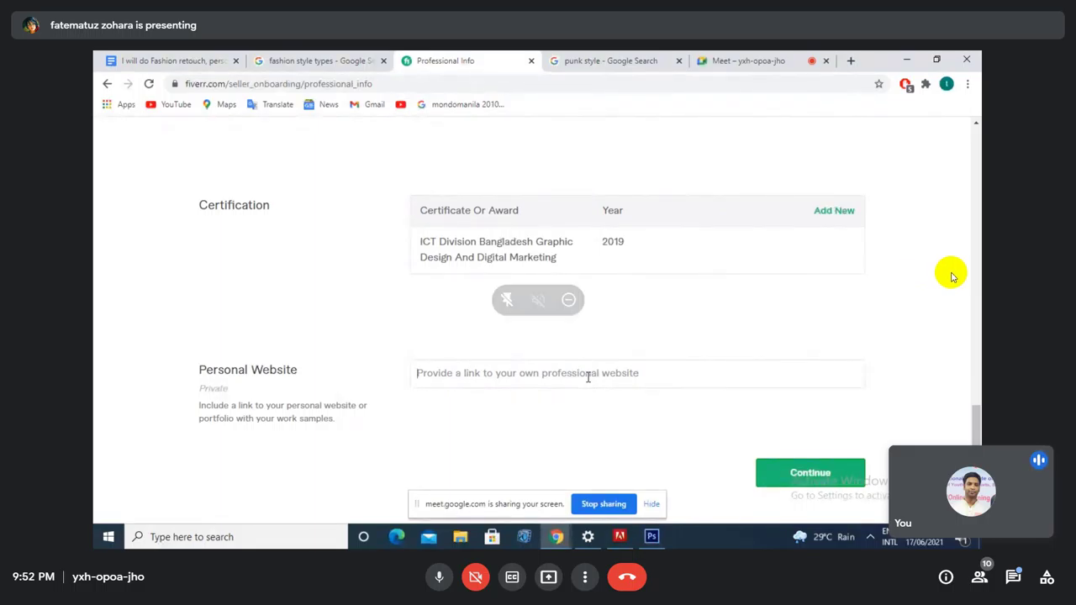
{"action": "type", "text": "a"}
{"action": "key", "text": "BackSpace"}
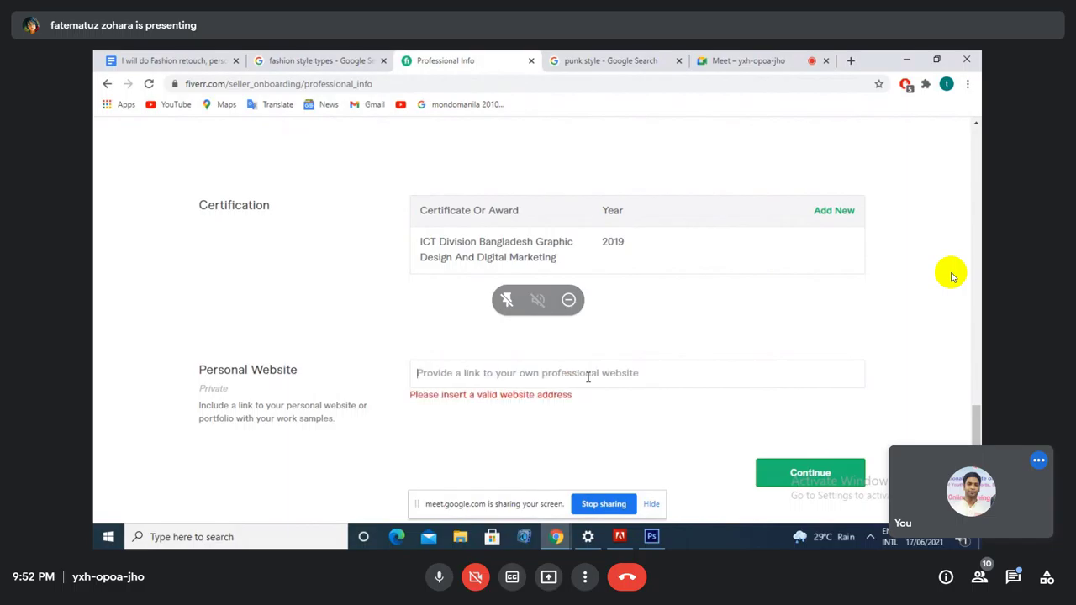
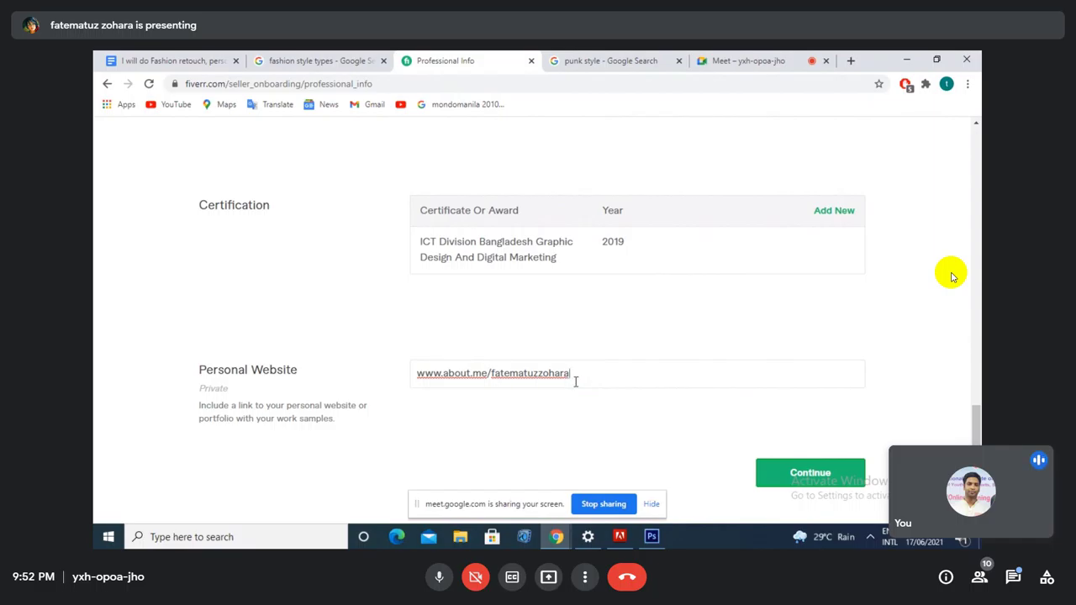
{"action": "left_click", "coordinate": [812, 476]}
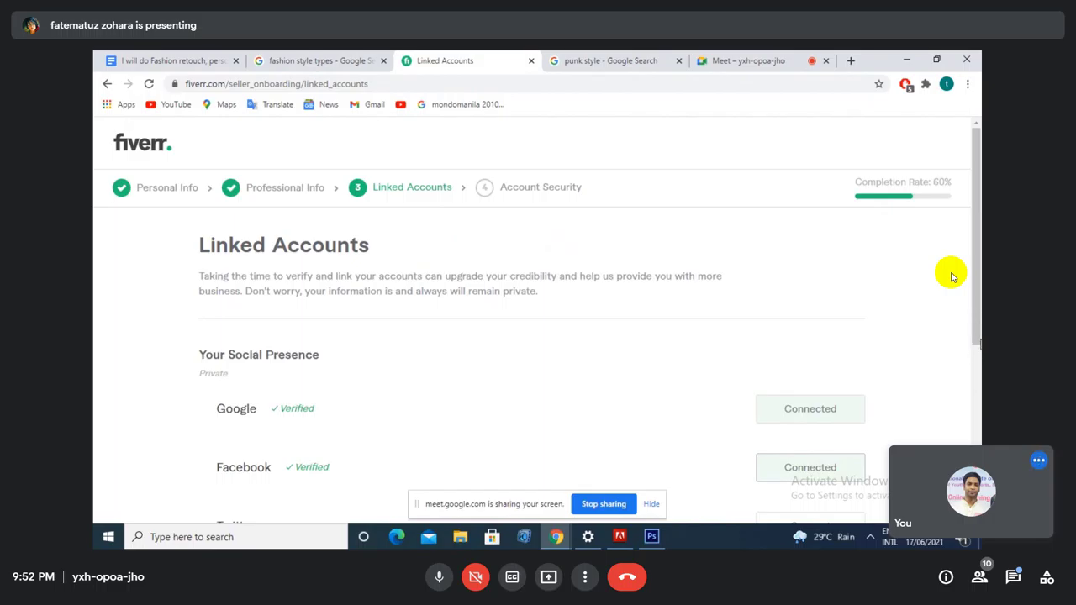
Step: Keep Google and Facebook linked and proceed to the Account Security step
{"action": "scroll", "coordinate": [953, 278], "scroll_direction": "down", "scroll_amount": 1}
{"action": "scroll", "coordinate": [953, 277], "scroll_direction": "down", "scroll_amount": 5}
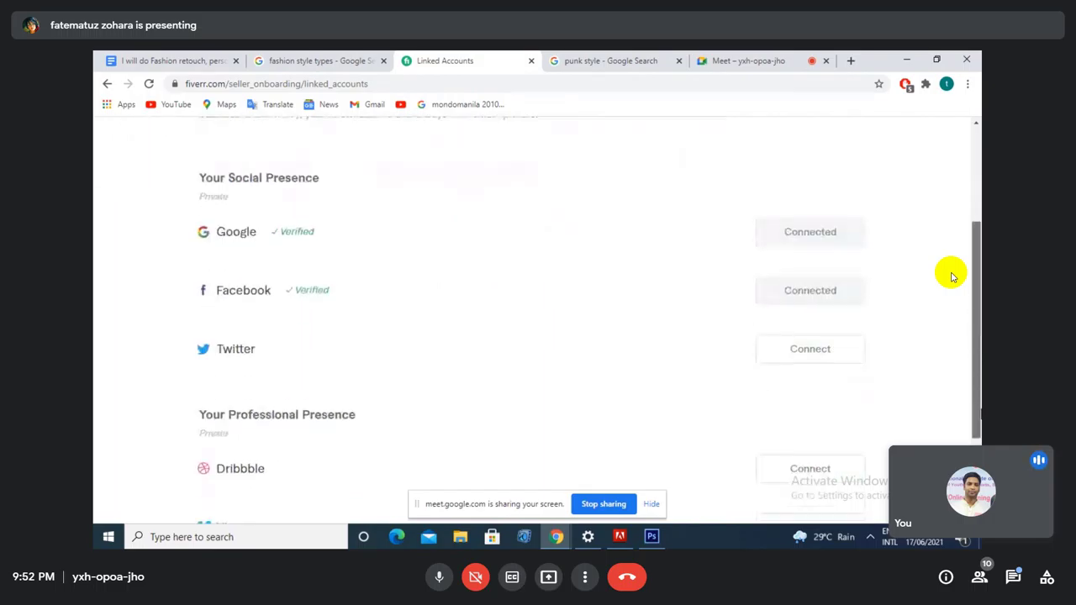
{"action": "scroll", "coordinate": [953, 277], "scroll_direction": "down", "scroll_amount": 1}
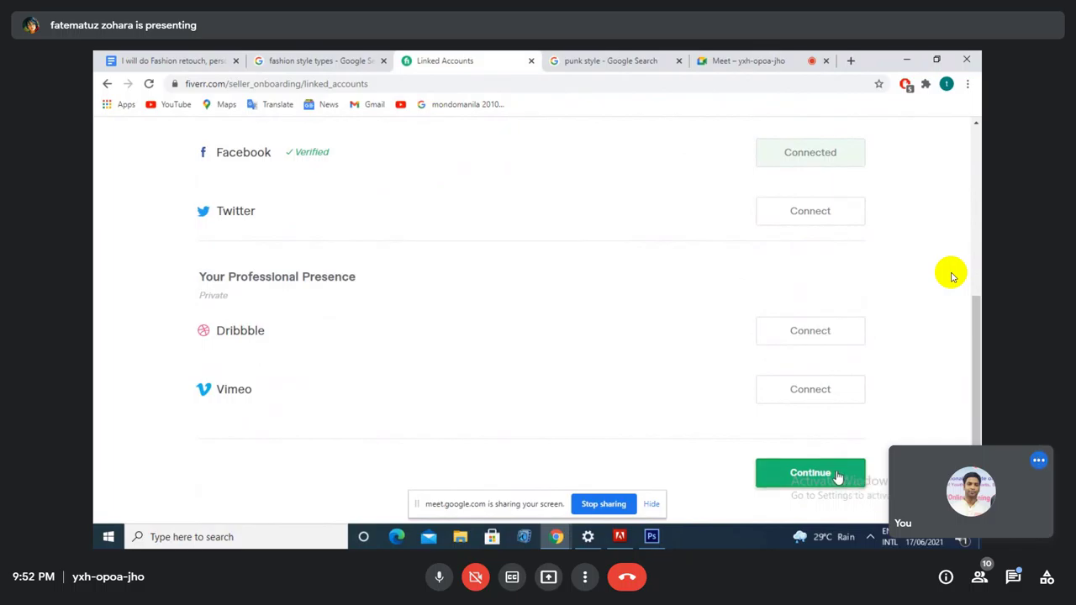
{"action": "left_click", "coordinate": [838, 477]}
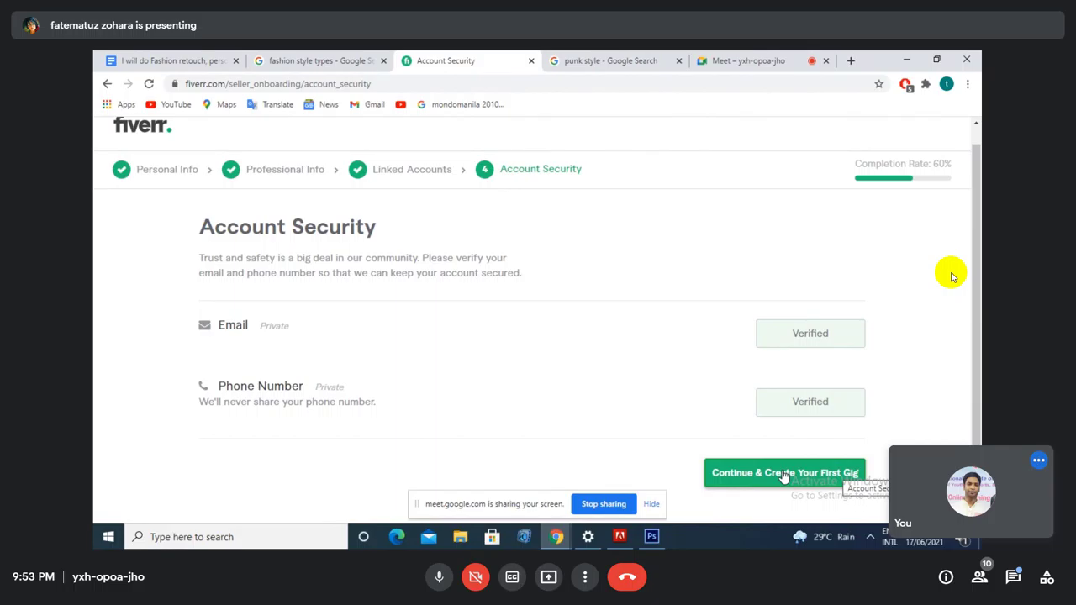
Step: Complete Account Security with 'Continue & Create Your First Gig'
{"action": "left_click", "coordinate": [784, 474]}
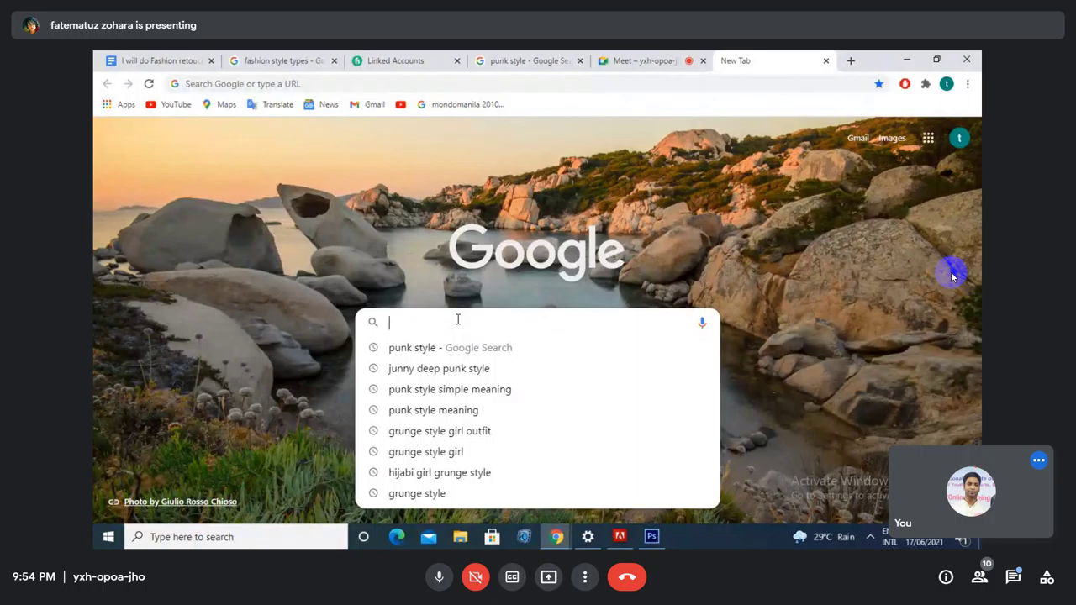
Step: Run a Google search for 'twitter'
{"action": "type", "text": "t"}
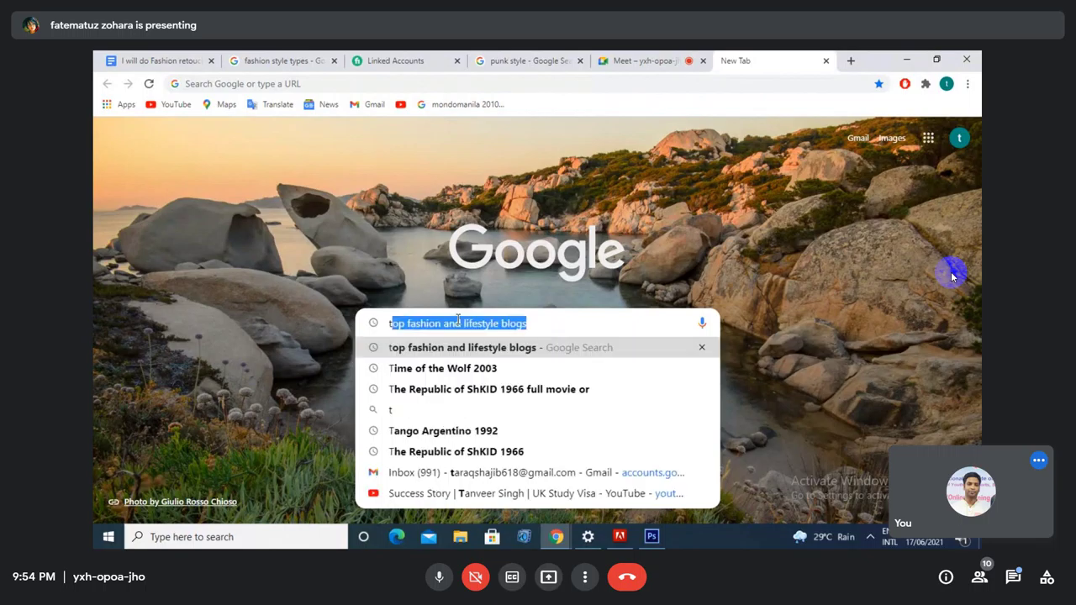
{"action": "type", "text": "wit"}
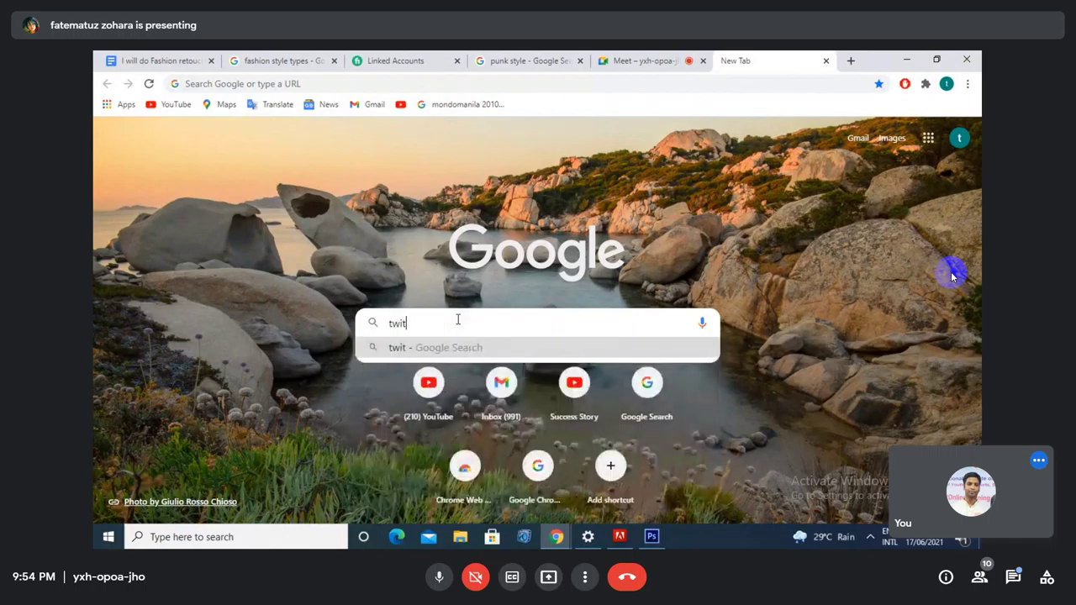
{"action": "type", "text": "ter"}
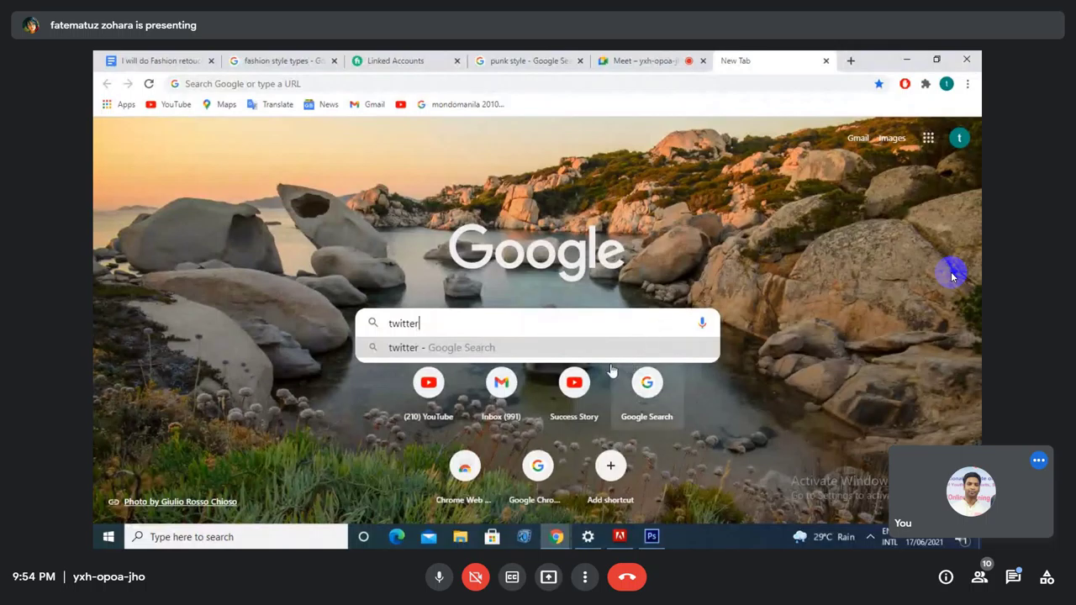
{"action": "key", "text": "Return"}
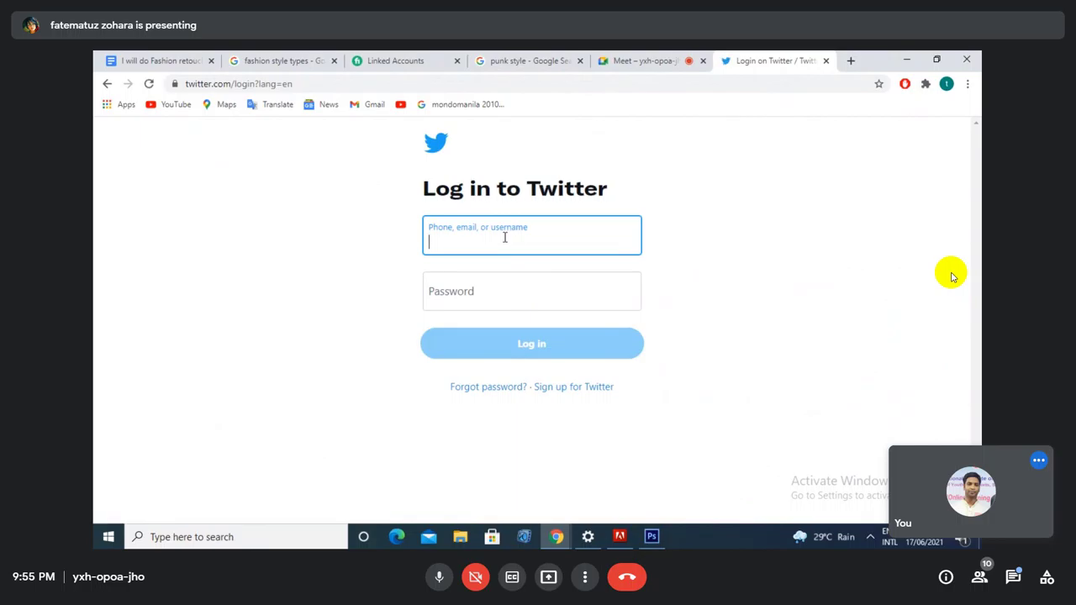
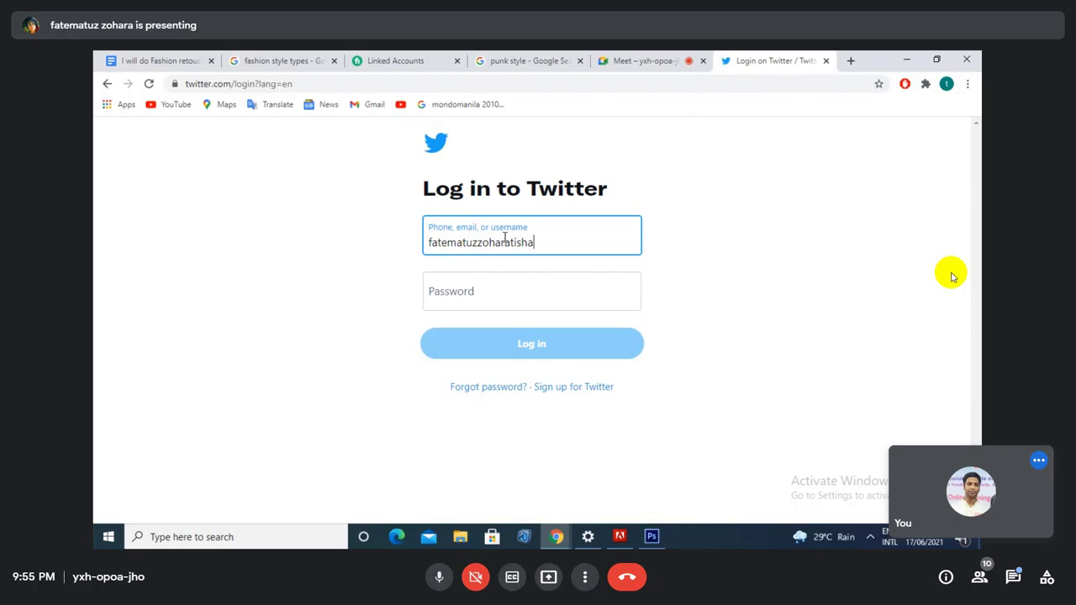
Step: Log in to Twitter with the account's email address and password
{"action": "left_click", "coordinate": [500, 303]}
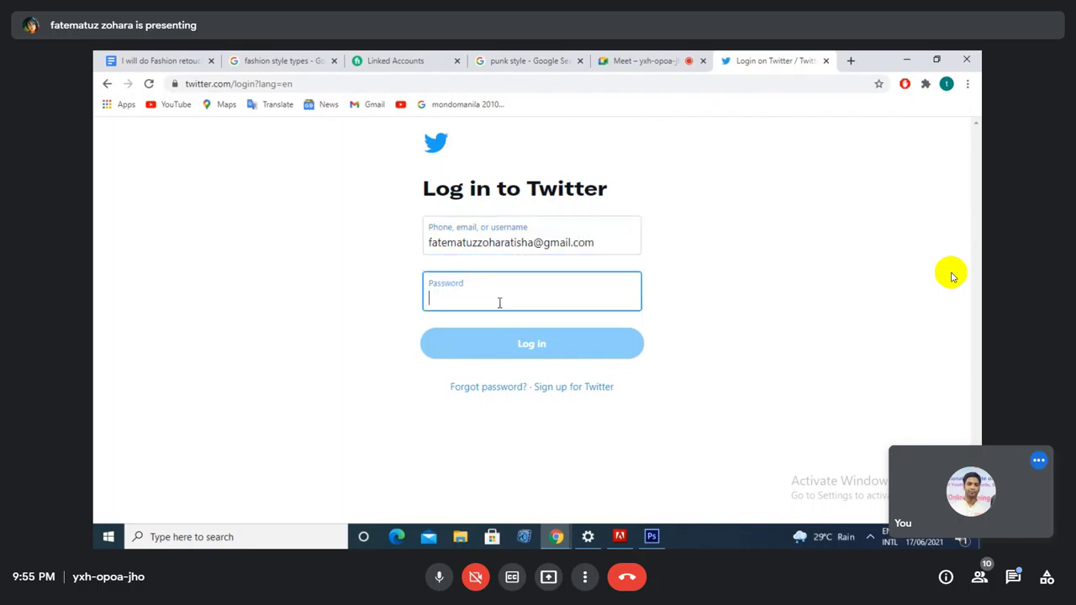
{"action": "type", "text": "•••••"}
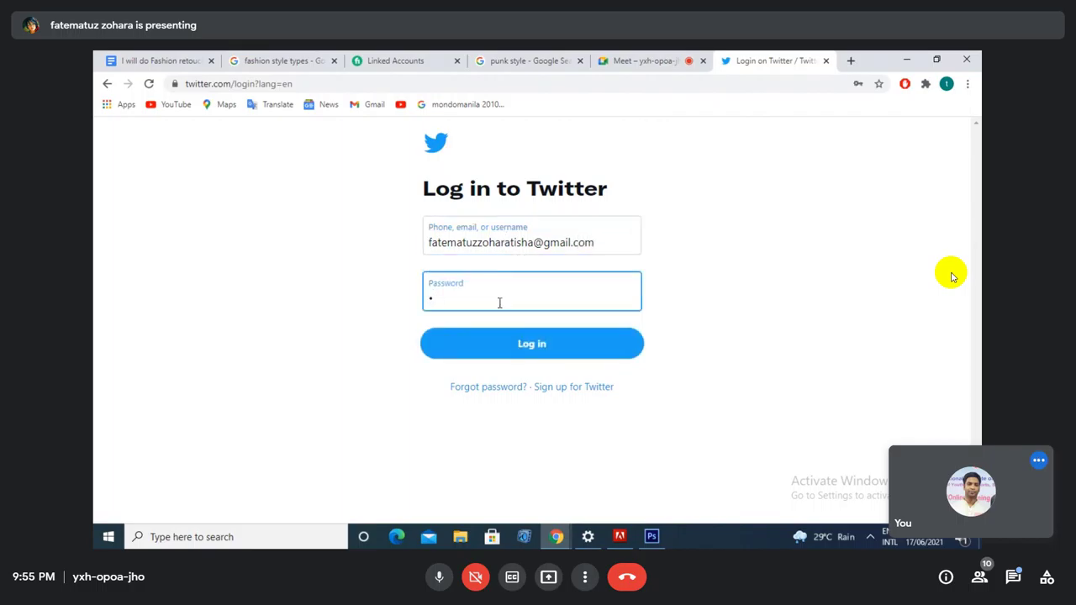
{"action": "type", "text": "•••••••••"}
{"action": "left_click", "coordinate": [503, 343]}
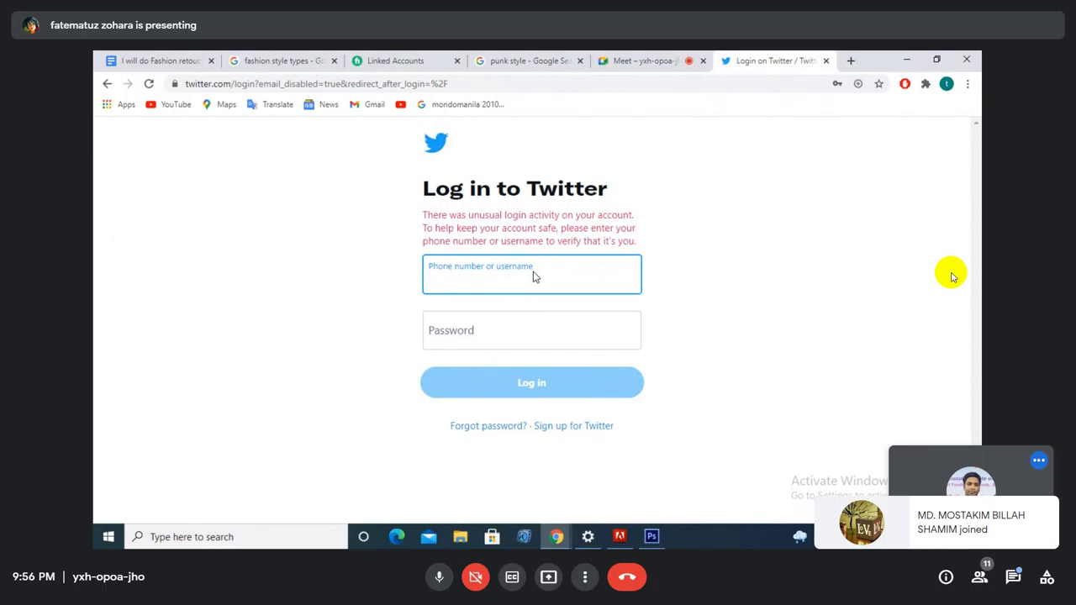
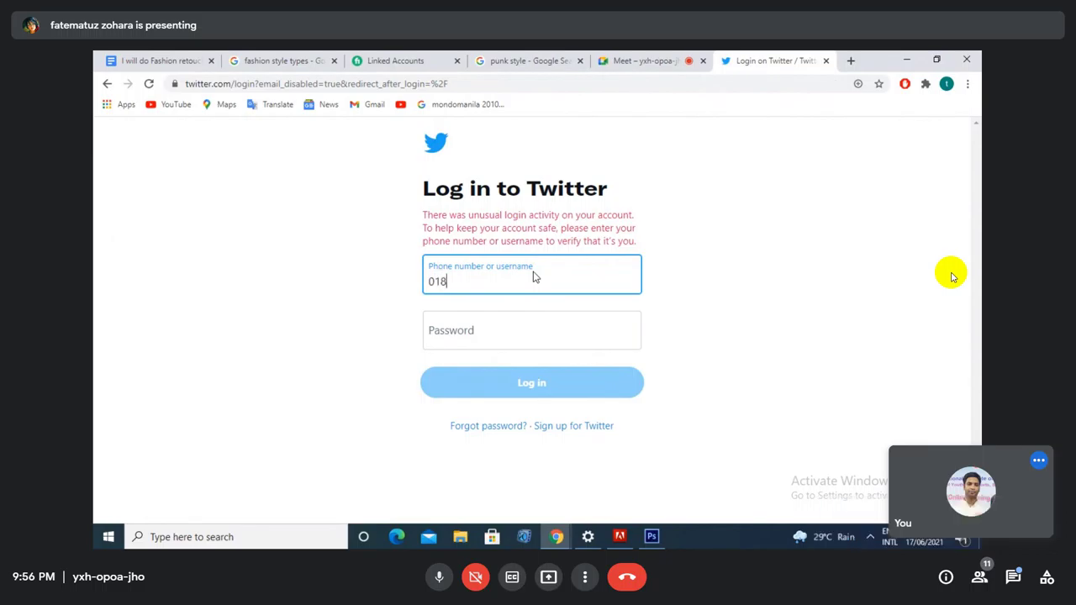
Step: Try logging in to Twitter with the account's phone number and password
{"action": "left_click", "coordinate": [527, 334]}
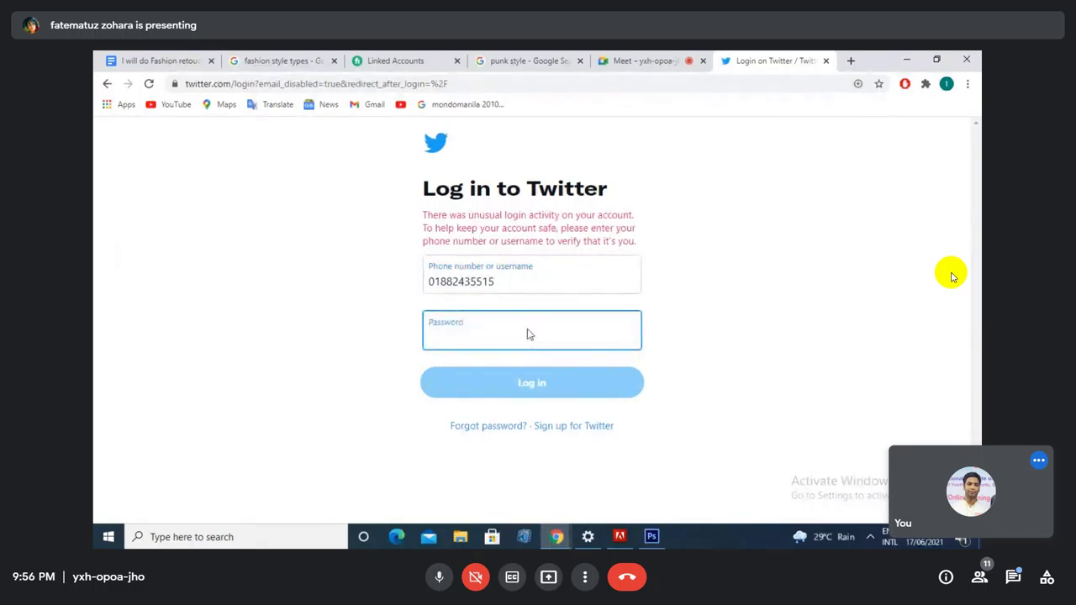
{"action": "type", "text": "••••••"}
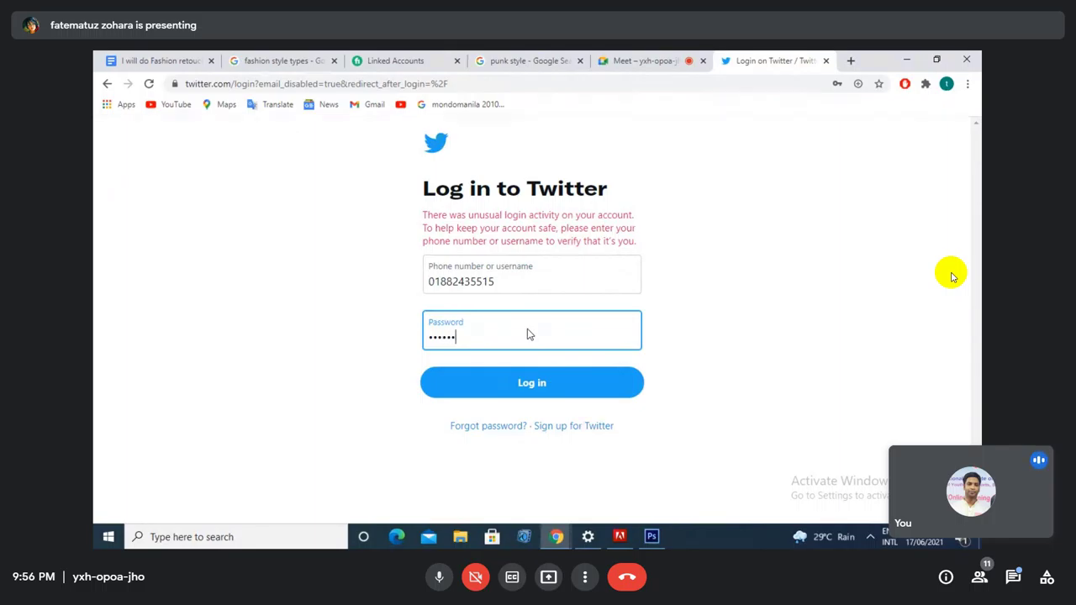
{"action": "type", "text": "••••"}
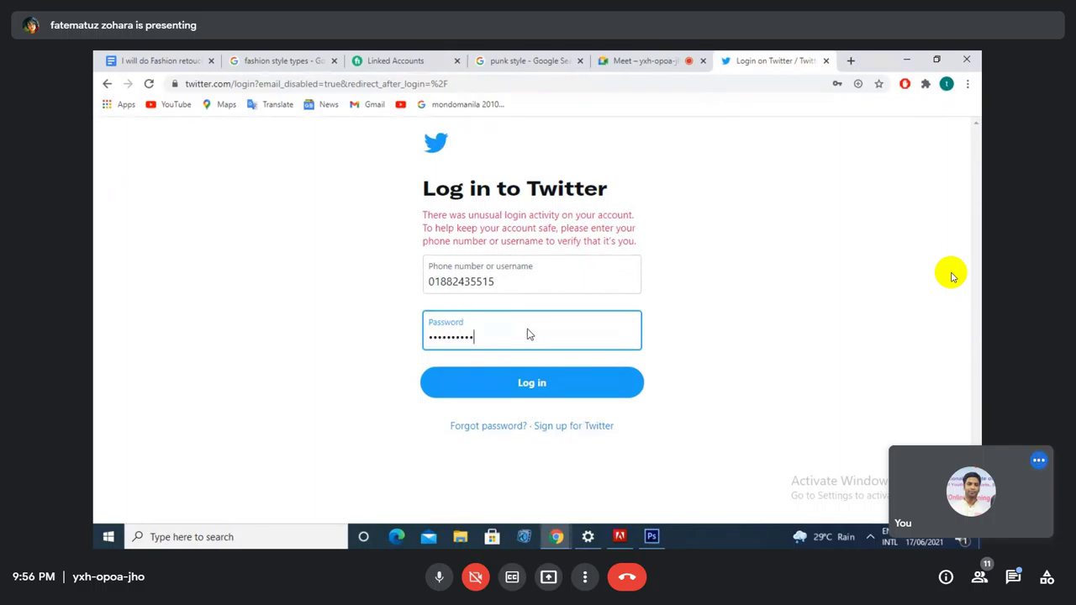
{"action": "type", "text": "•••"}
{"action": "left_click", "coordinate": [542, 385]}
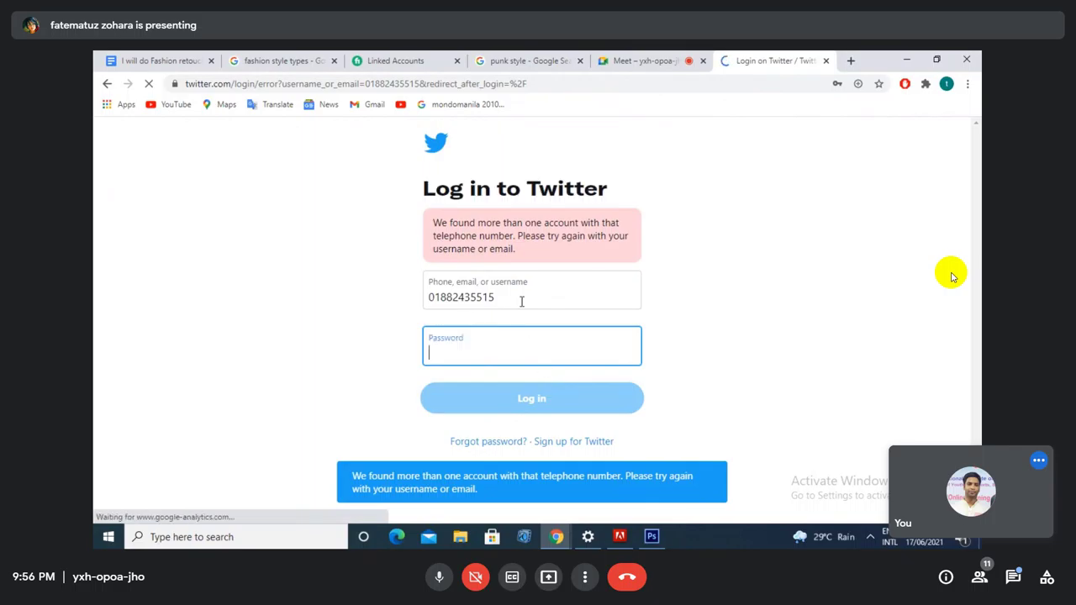
Step: Clear the phone field and go to the Twitter sign-up form instead
{"action": "left_click", "coordinate": [519, 296]}
{"action": "key", "text": "BackSpace"}
{"action": "key", "text": "BackSpace"}
{"action": "key", "text": "BackSpace"}
{"action": "key", "text": "BackSpace"}
{"action": "key", "text": "BackSpace"}
{"action": "key", "text": "BackSpace"}
{"action": "key", "text": "BackSpace"}
{"action": "key", "text": "BackSpace"}
{"action": "key", "text": "BackSpace"}
{"action": "key", "text": "BackSpace"}
{"action": "key", "text": "BackSpace"}
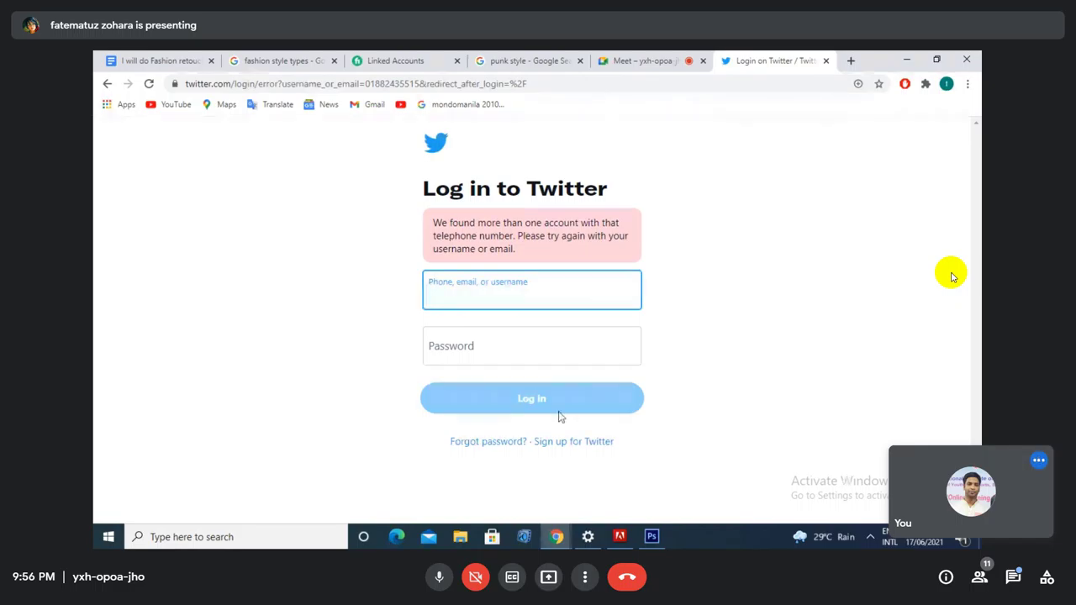
{"action": "left_click", "coordinate": [553, 442]}
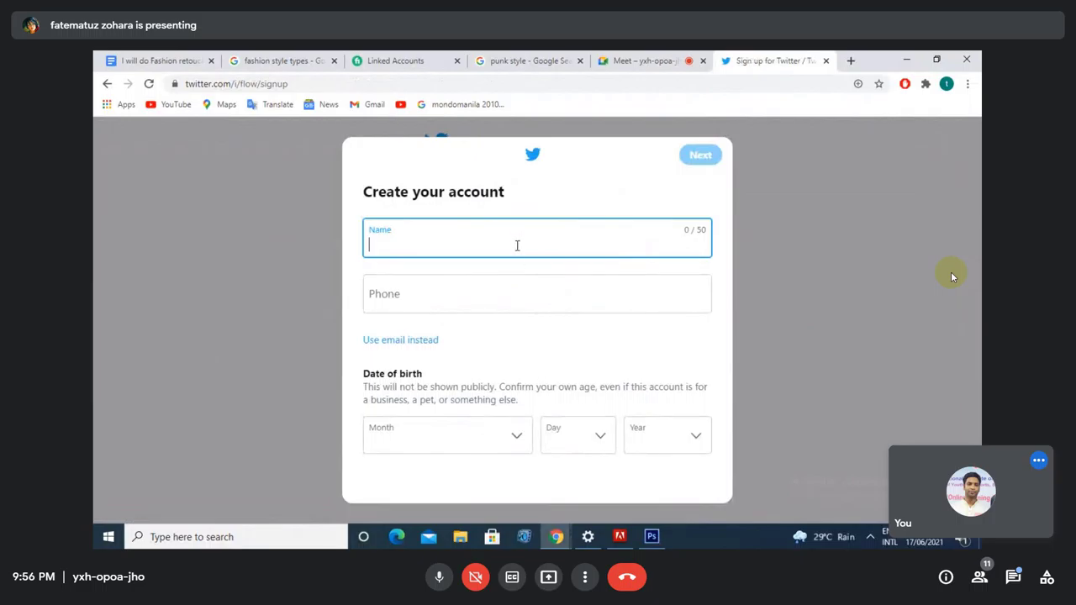
Step: Enter the new account's full name and phone number
{"action": "type", "text": "fatema"}
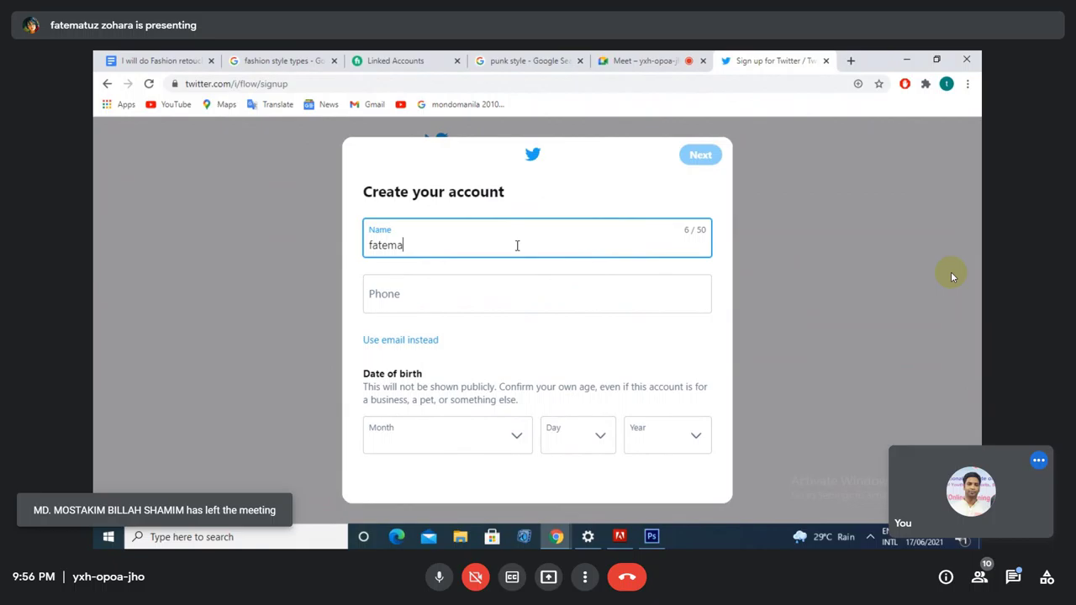
{"action": "type", "text": "tu"}
{"action": "key", "text": "BackSpace"}
{"action": "key", "text": "BackSpace"}
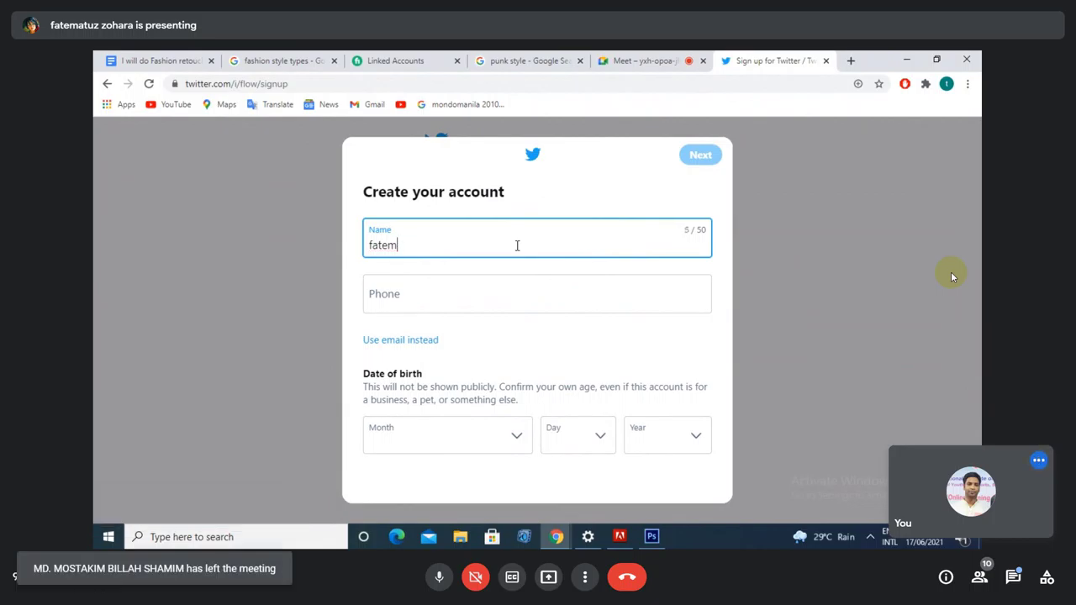
{"action": "key", "text": "BackSpace"}
{"action": "key", "text": "BackSpace"}
{"action": "key", "text": "BackSpace"}
{"action": "key", "text": "BackSpace"}
{"action": "key", "text": "BackSpace"}
{"action": "key", "text": "BackSpace"}
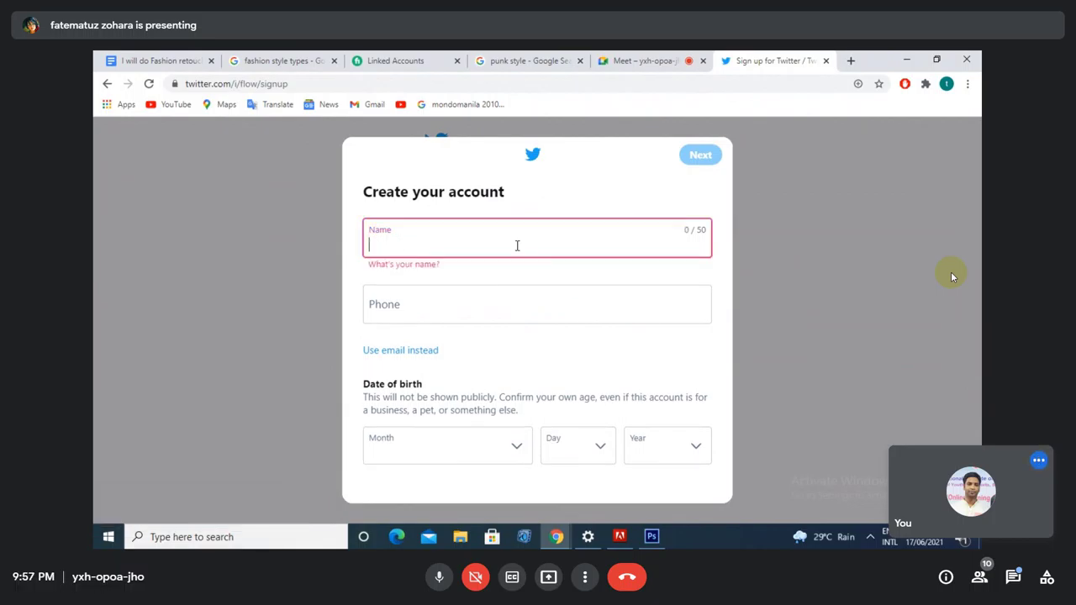
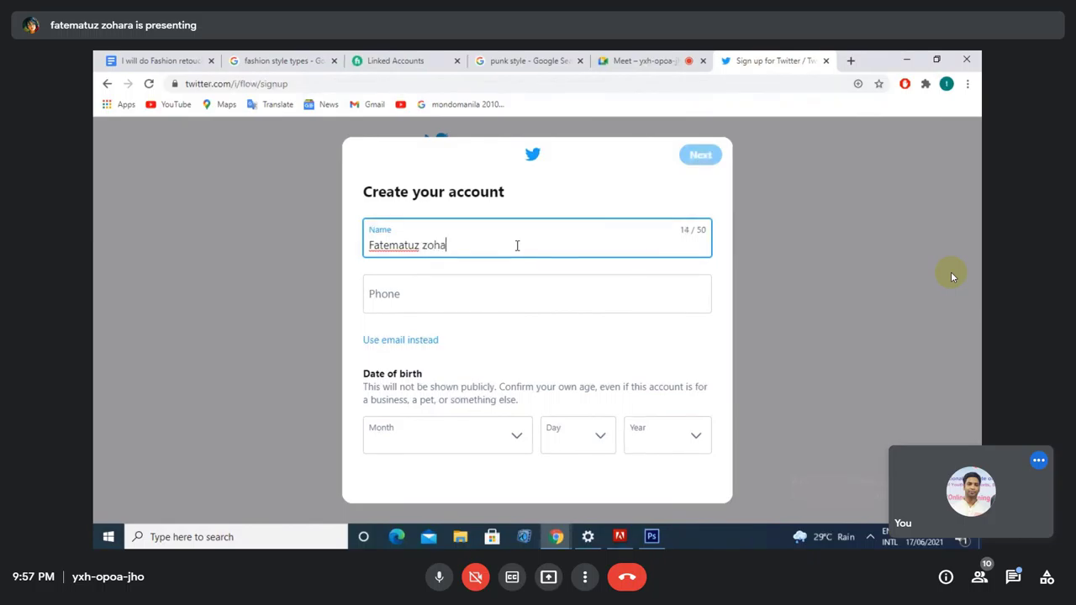
{"action": "left_click", "coordinate": [494, 295]}
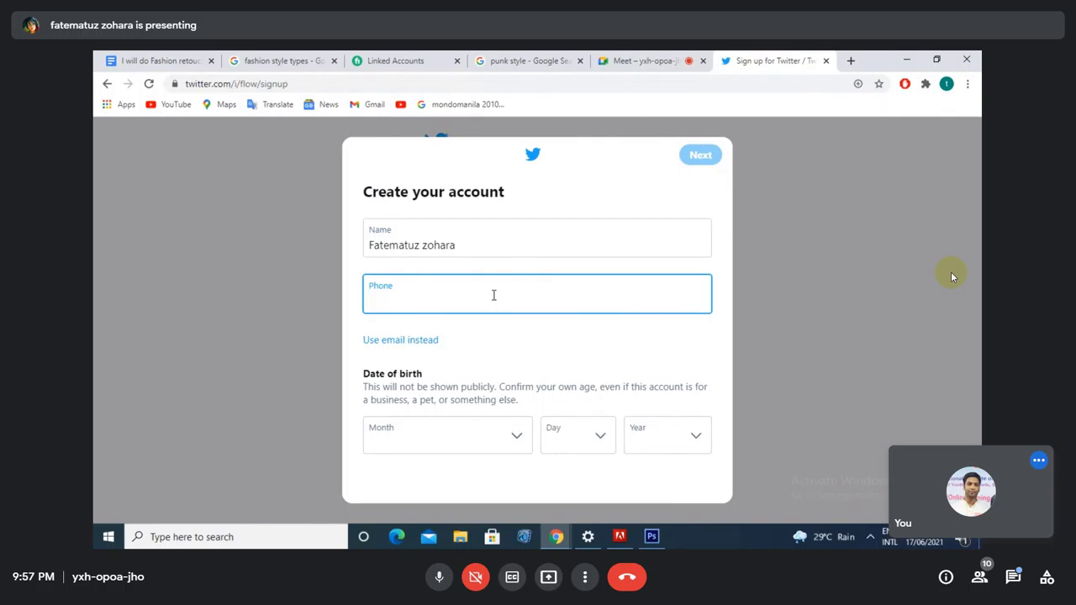
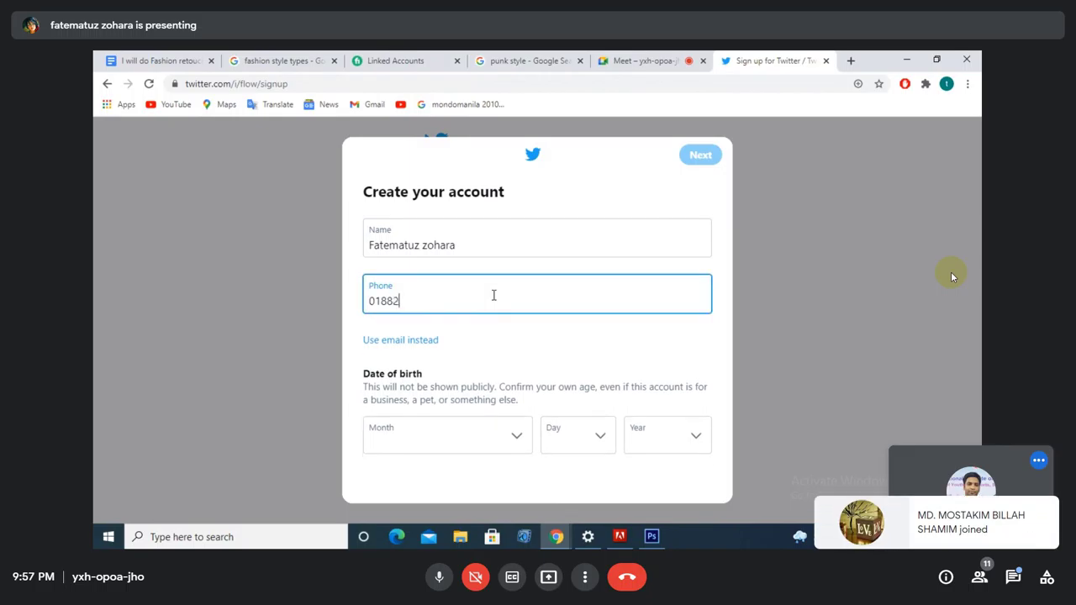
{"action": "left_click", "coordinate": [464, 443]}
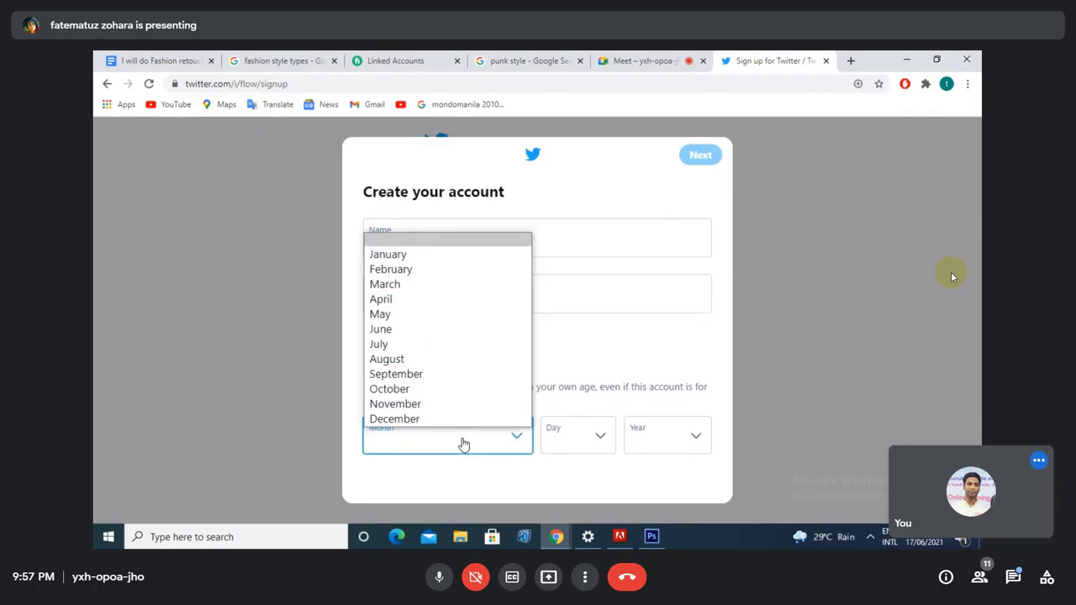
{"action": "left_click", "coordinate": [420, 288]}
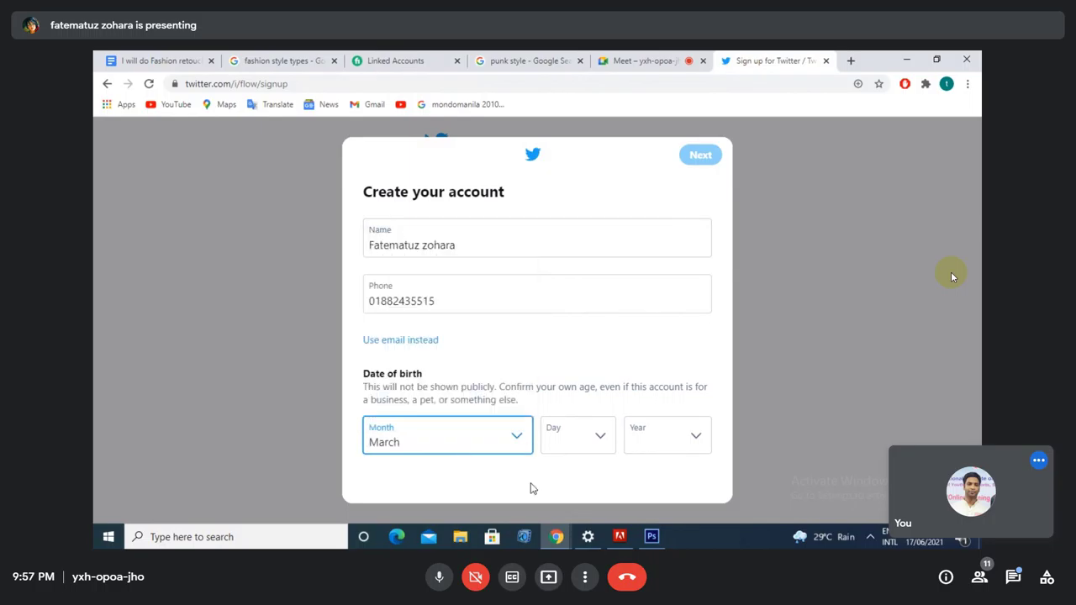
{"action": "left_click", "coordinate": [577, 452]}
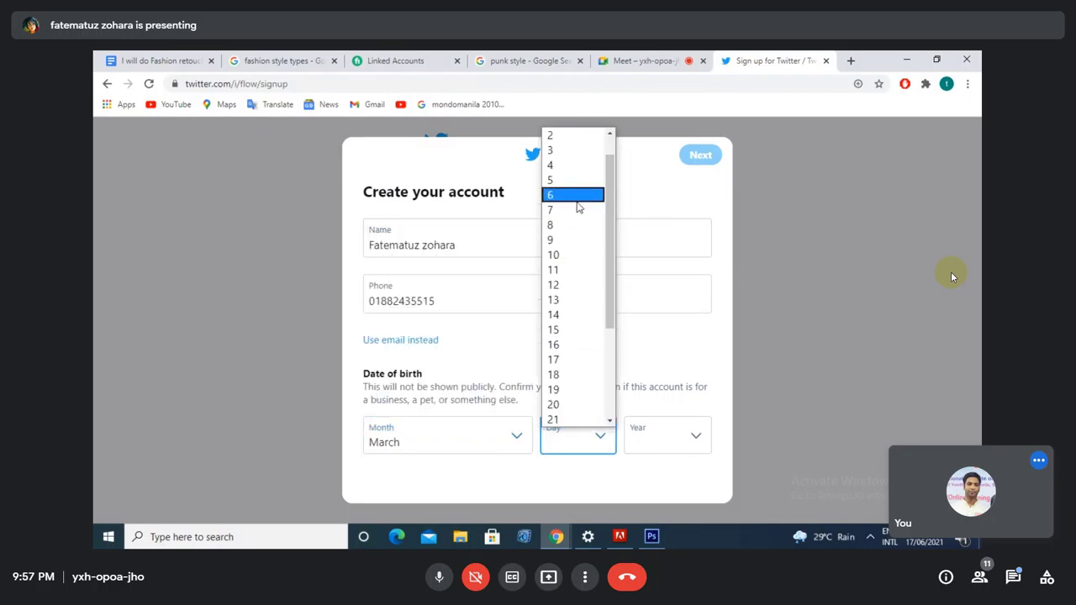
{"action": "left_click", "coordinate": [577, 196]}
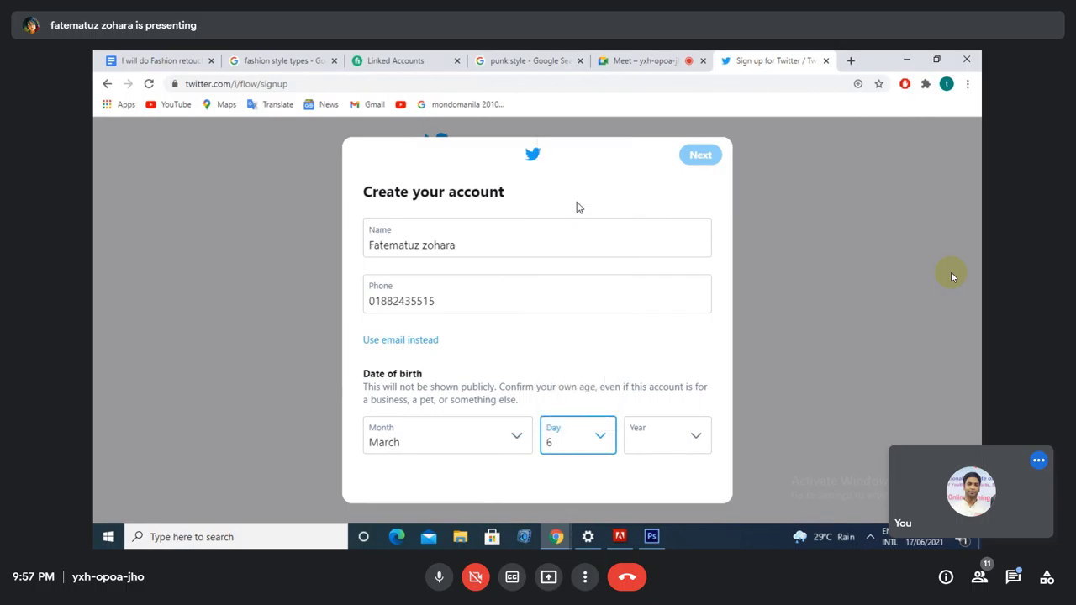
{"action": "left_click", "coordinate": [685, 457]}
{"action": "scroll", "coordinate": [693, 433], "scroll_direction": "down", "scroll_amount": 1}
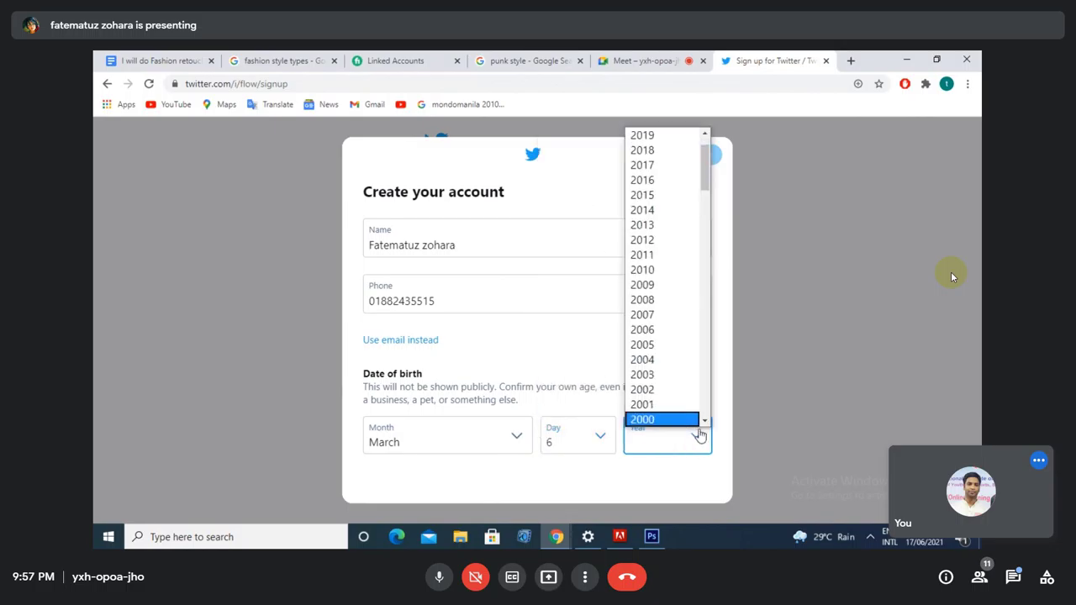
{"action": "scroll", "coordinate": [704, 425], "scroll_direction": "down", "scroll_amount": 3}
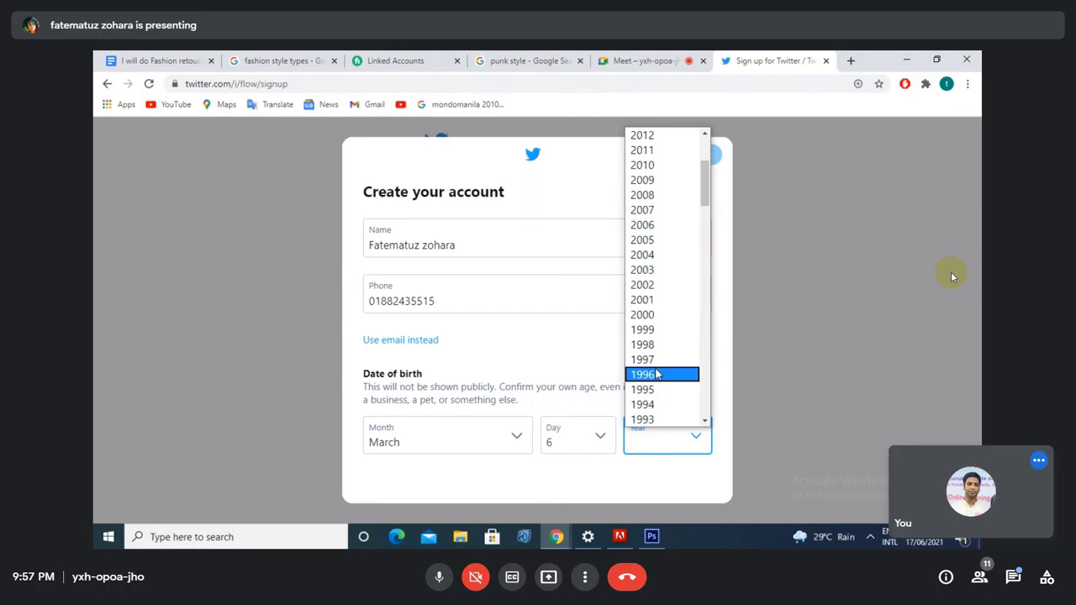
{"action": "left_click", "coordinate": [658, 374]}
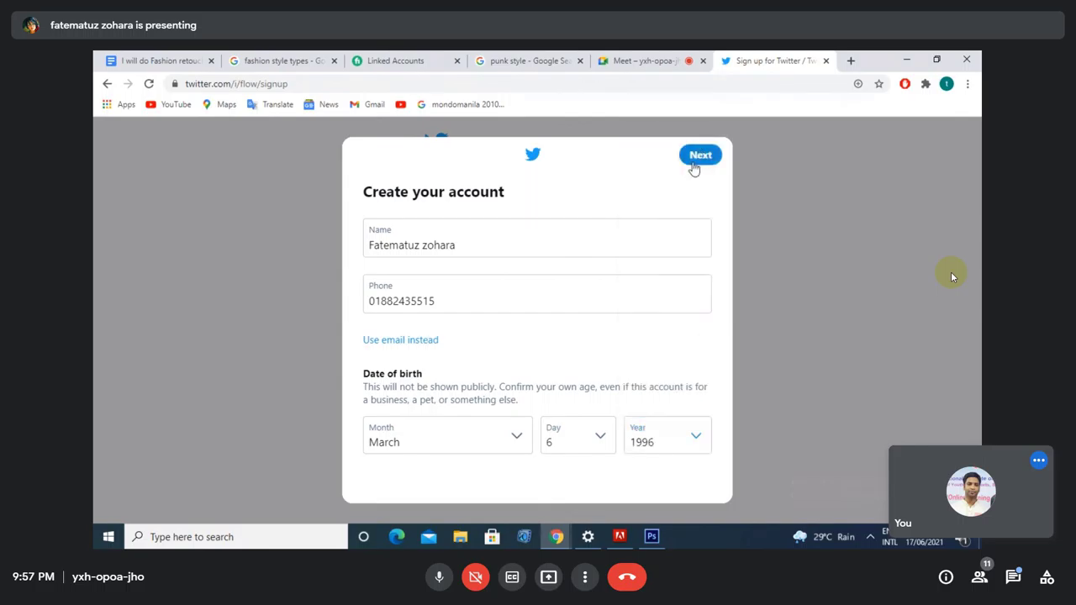
Step: Continue past the details and tracking steps and submit the sign-up
{"action": "left_click", "coordinate": [694, 168]}
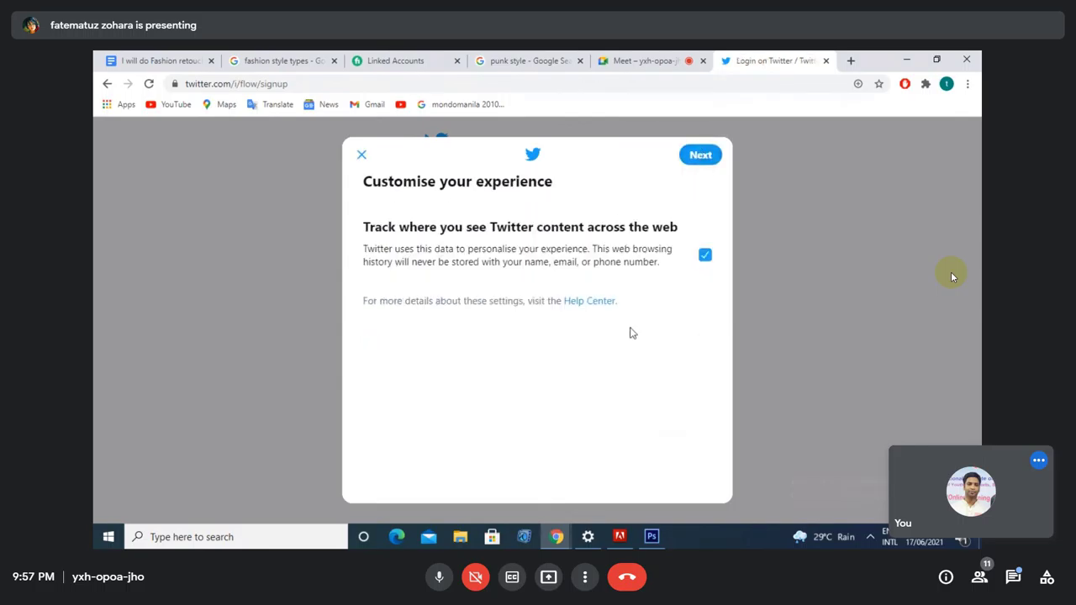
{"action": "left_click", "coordinate": [703, 157]}
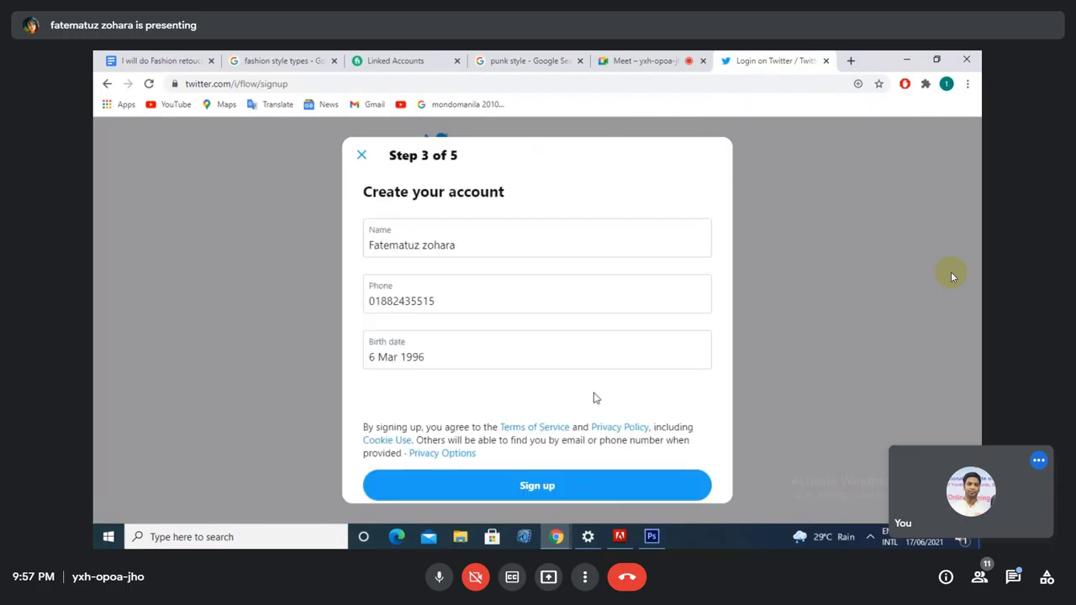
{"action": "left_click", "coordinate": [570, 481]}
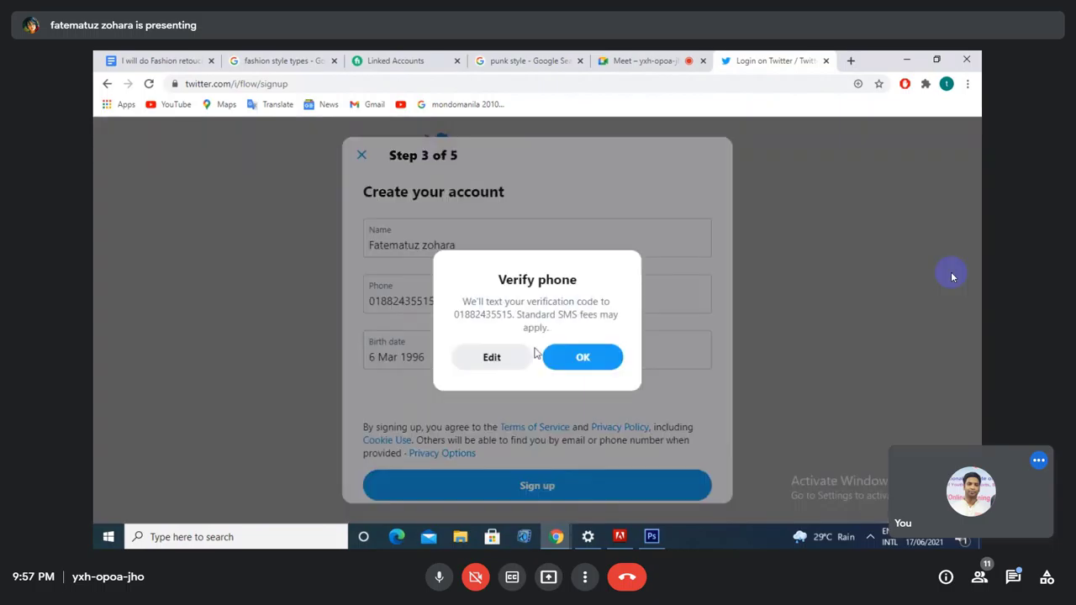
Step: Confirm that the verification code should go to the entered phone number
{"action": "left_click", "coordinate": [570, 359]}
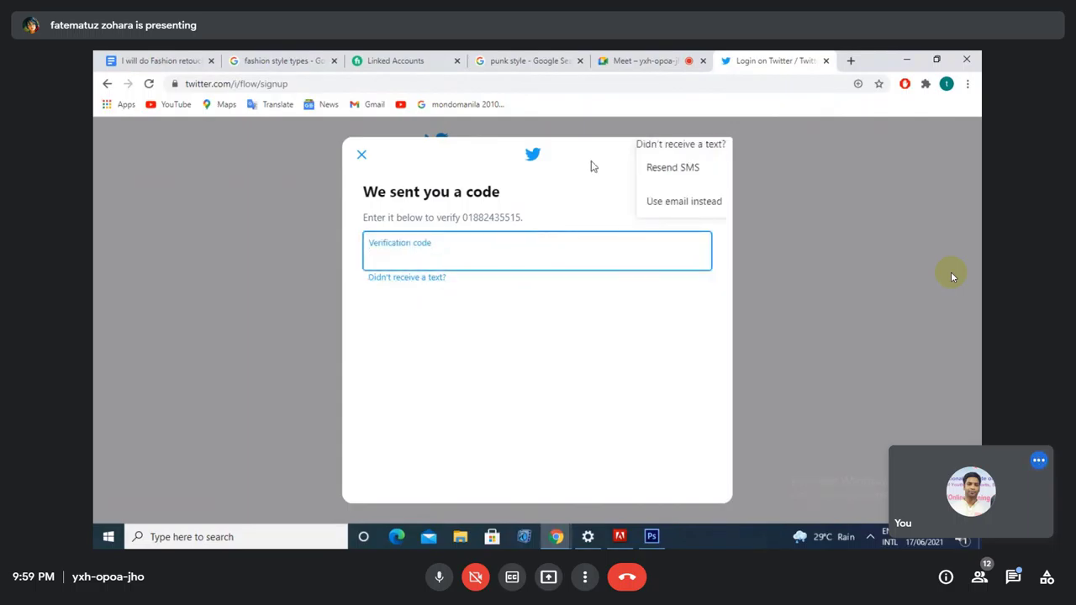
Step: Resend the verification text and submit the received code
{"action": "left_click", "coordinate": [673, 178]}
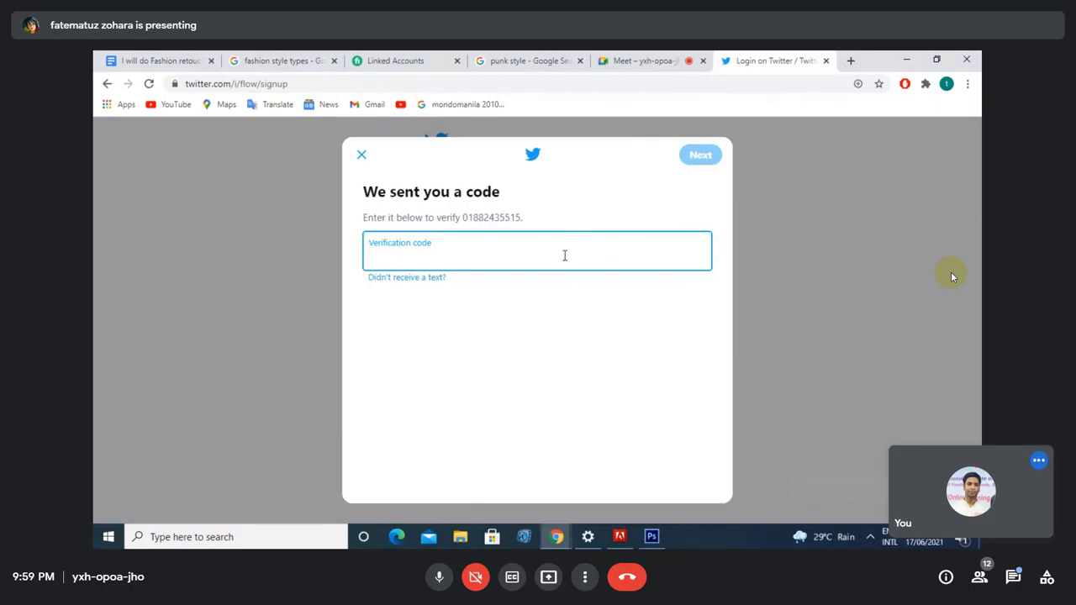
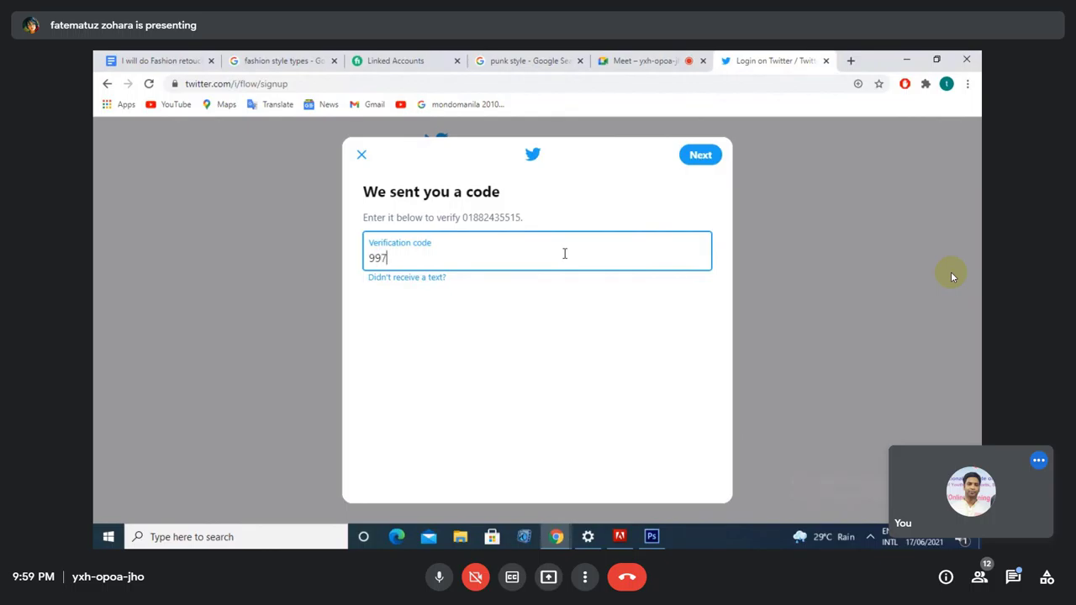
{"action": "left_click", "coordinate": [698, 157]}
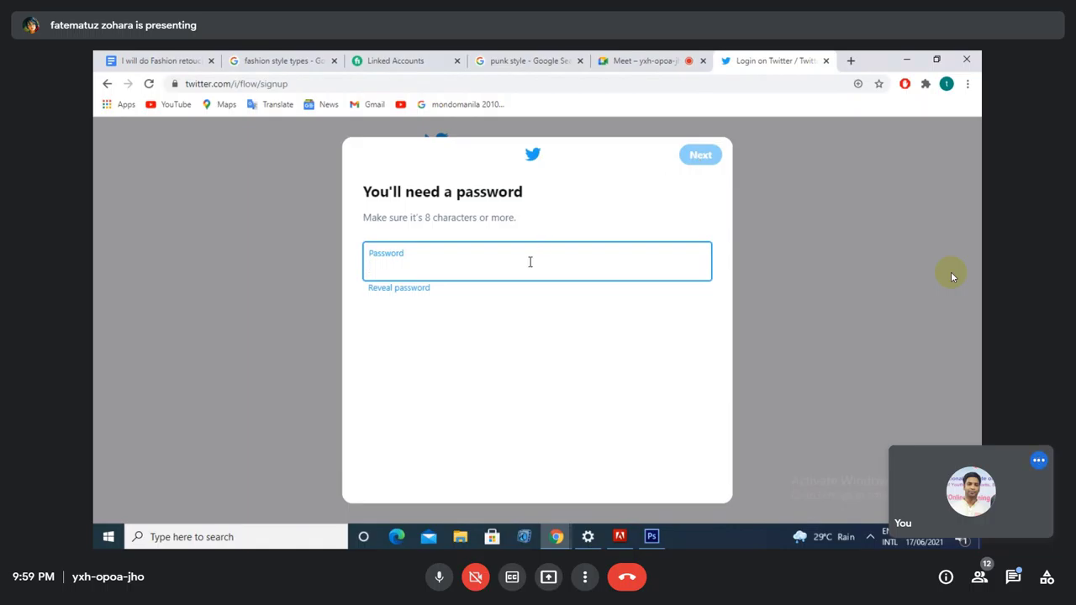
Step: Set the new account's password and save it in Chrome
{"action": "type", "text": "••••••••••••••"}
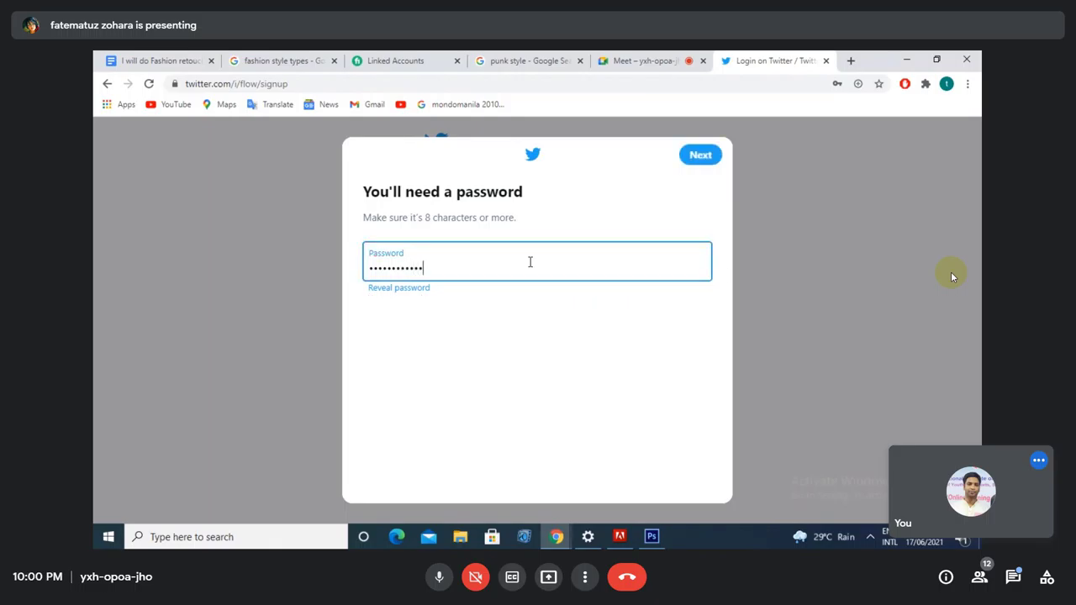
{"action": "left_click", "coordinate": [698, 158]}
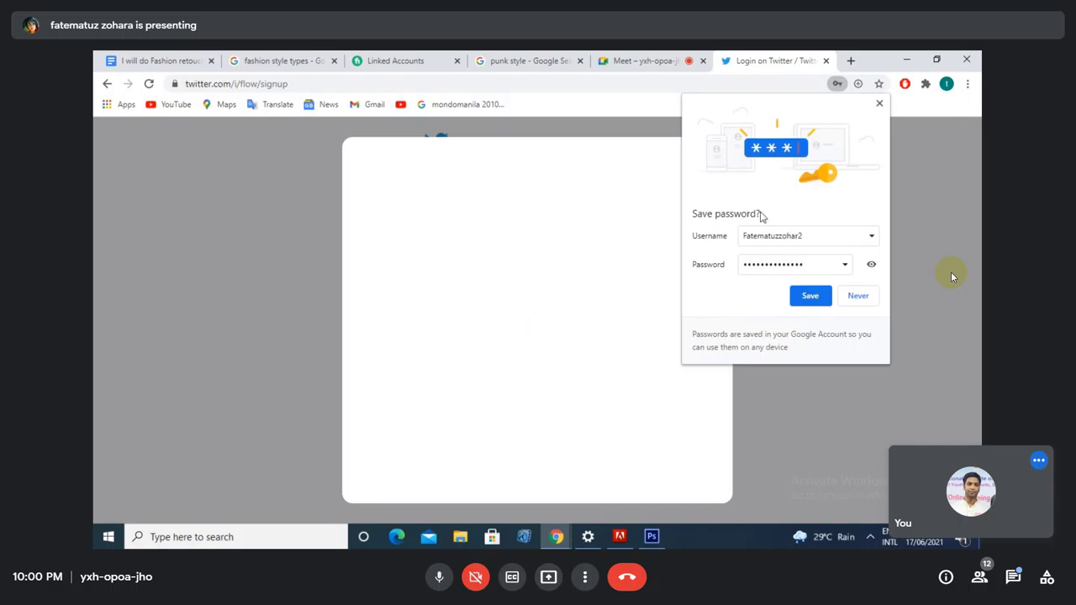
{"action": "left_click", "coordinate": [811, 295]}
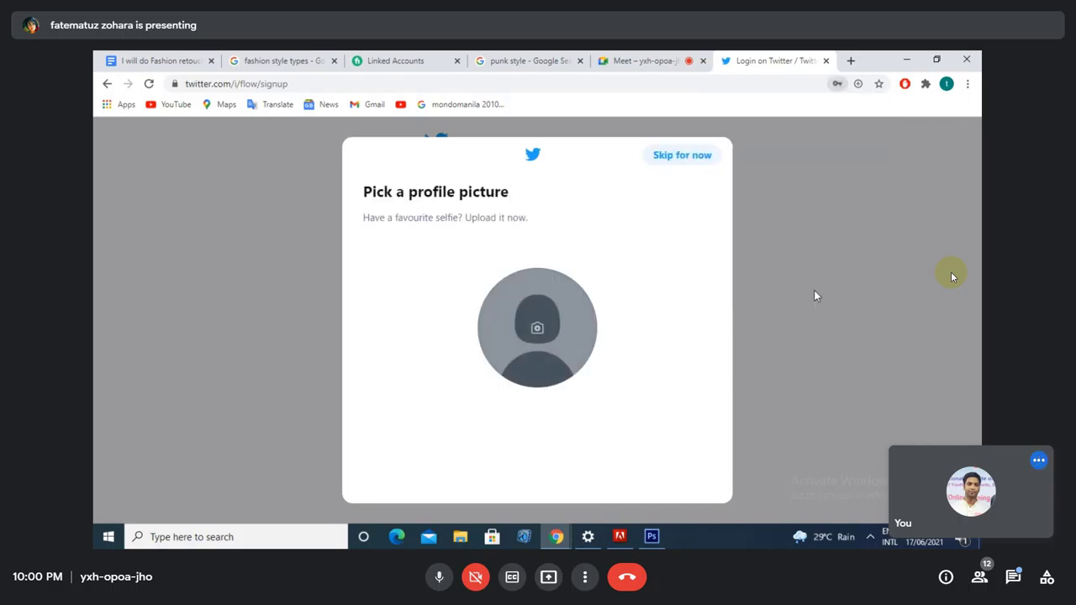
Step: Skip the profile picture, bio and interests pages
{"action": "left_click", "coordinate": [699, 164]}
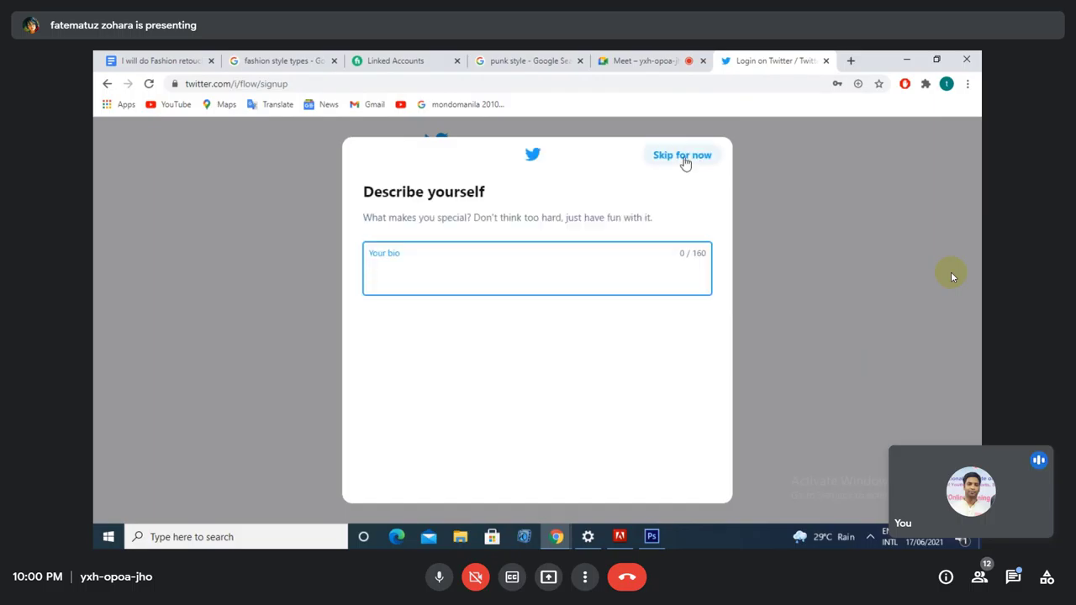
{"action": "left_click", "coordinate": [684, 163]}
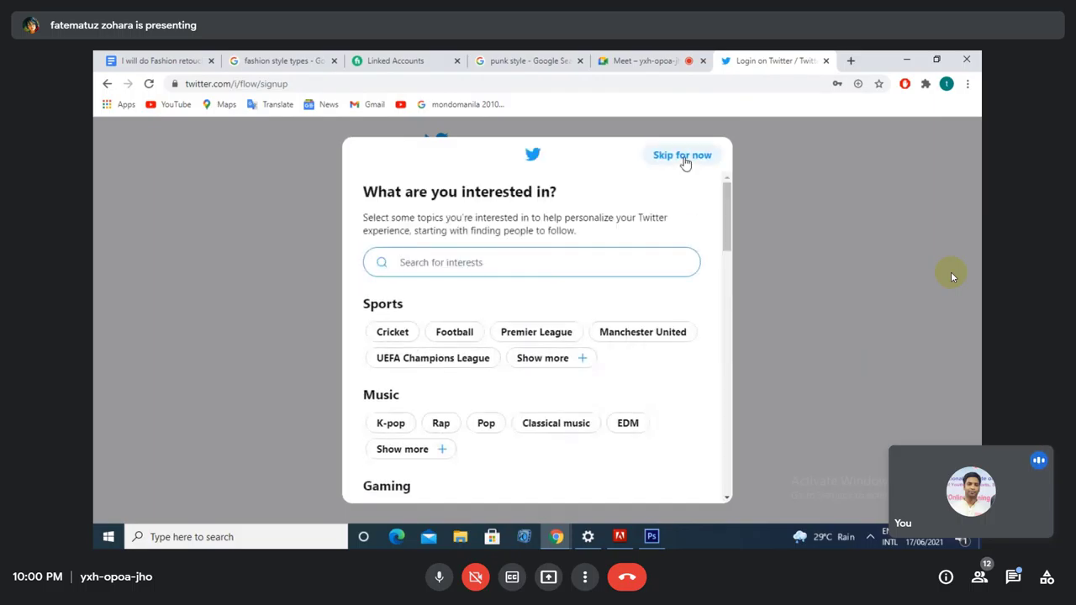
{"action": "left_click", "coordinate": [683, 160]}
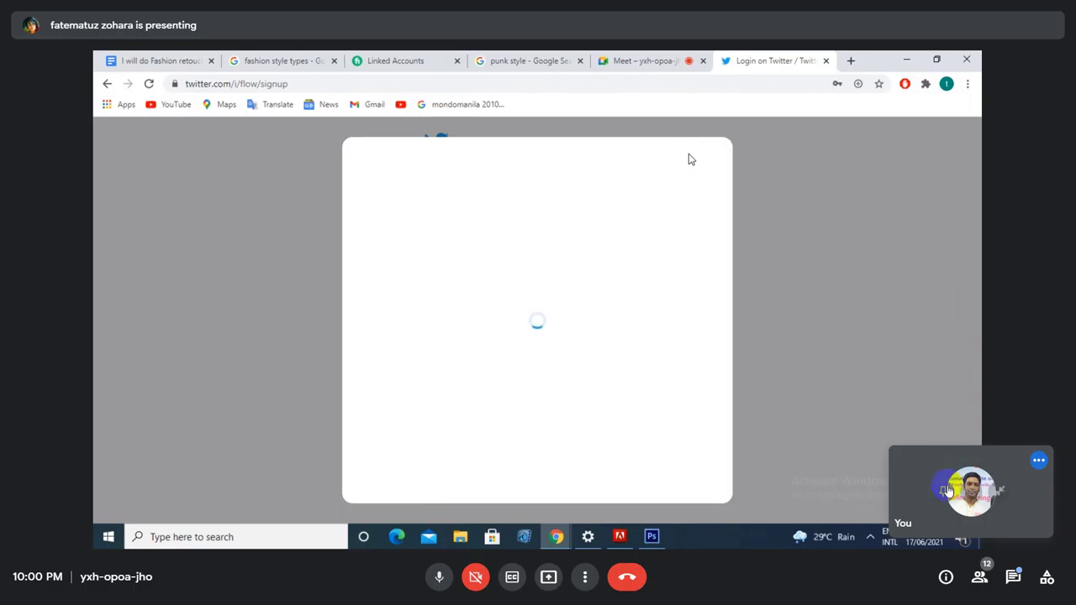
Step: Let the Twitter sign-up finish and return to the Fiverr Linked Accounts tab
{"action": "left_click_drag", "start_coordinate": [955, 513], "coordinate": [942, 471]}
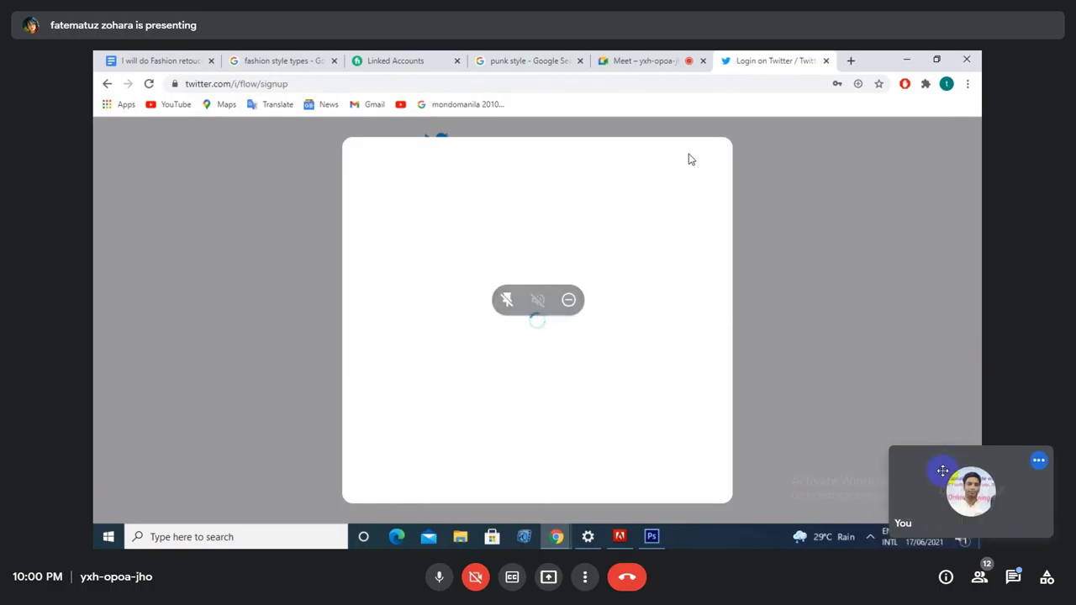
{"action": "mouse_move", "coordinate": [1005, 512]}
{"action": "left_mouse_down"}
{"action": "mouse_move", "coordinate": [968, 526]}
{"action": "mouse_move", "coordinate": [988, 508]}
{"action": "left_mouse_up"}
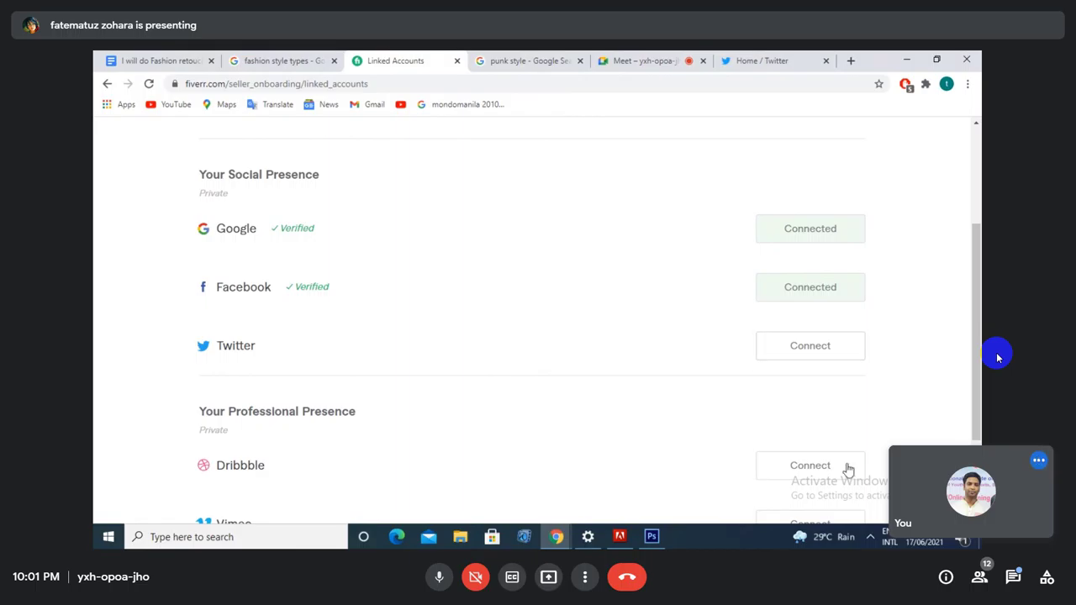
{"action": "scroll", "coordinate": [534, 319], "scroll_direction": "down", "scroll_amount": 1}
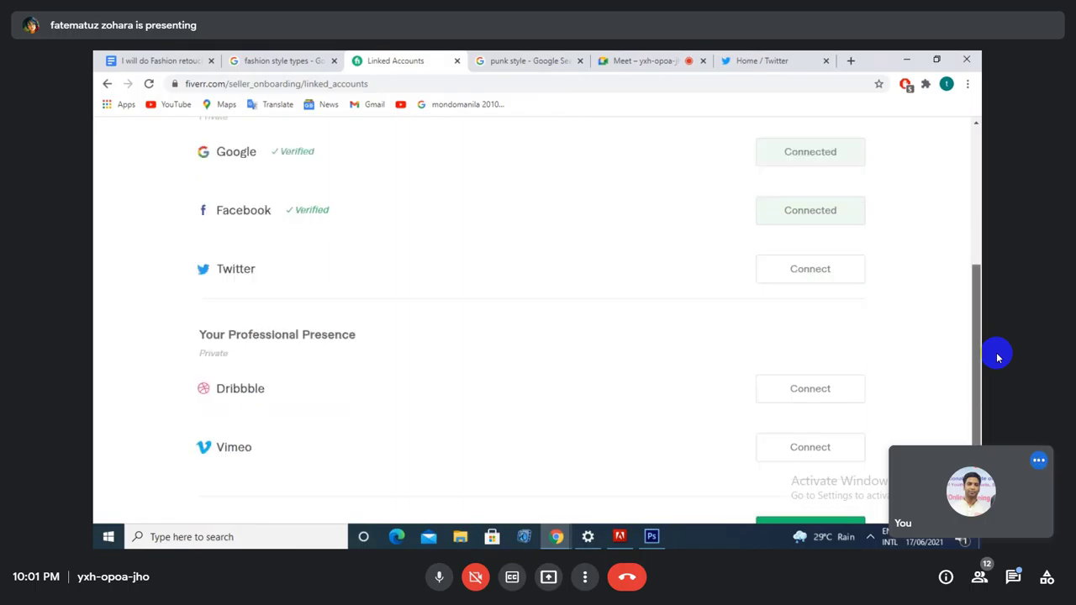
{"action": "scroll", "coordinate": [860, 473], "scroll_direction": "down", "scroll_amount": 1}
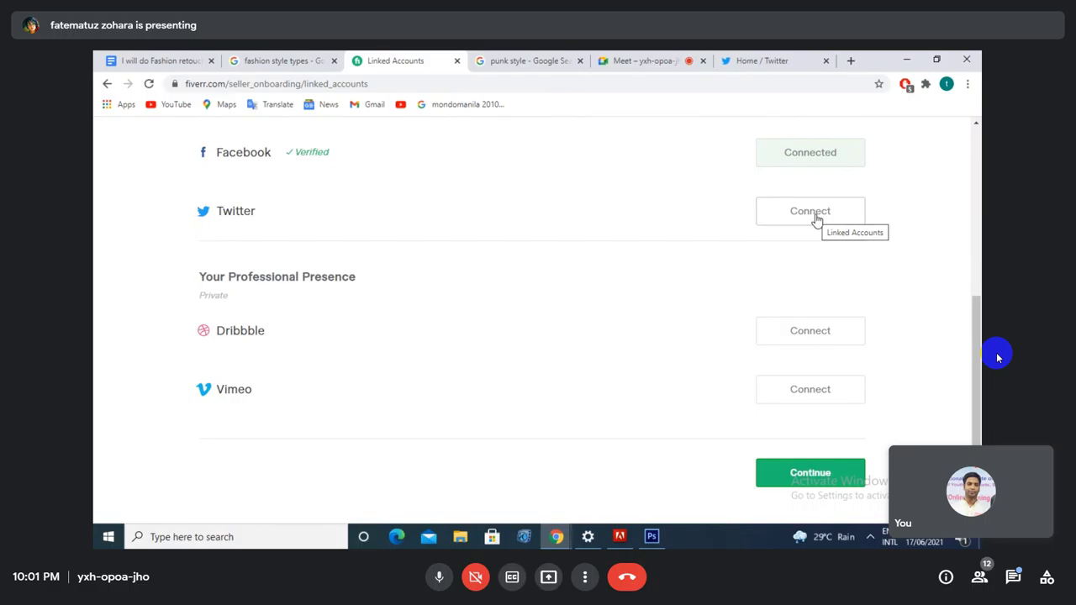
{"action": "left_click", "coordinate": [778, 61]}
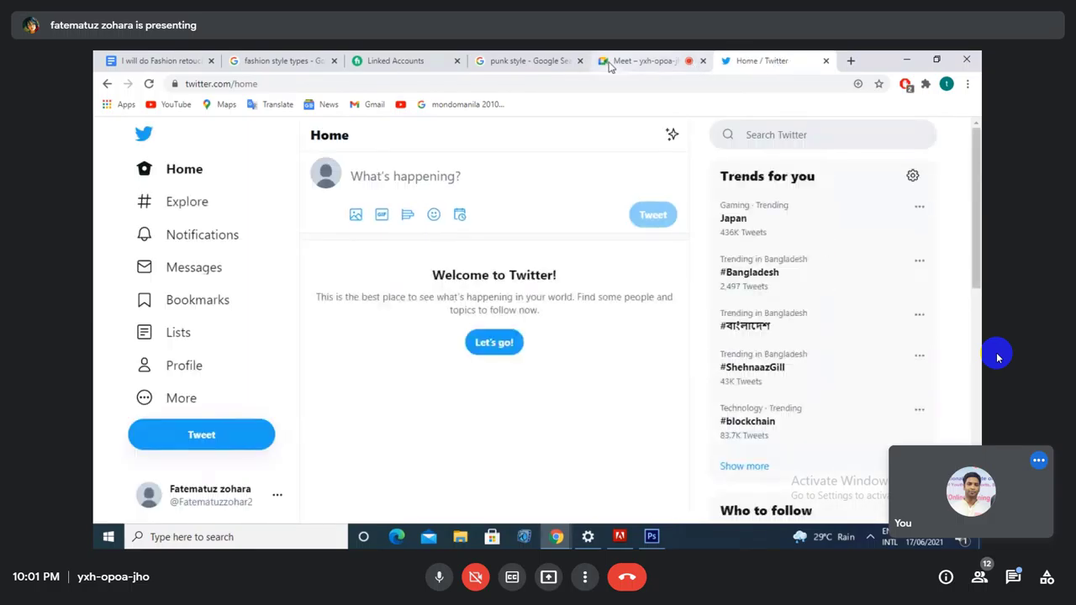
{"action": "left_click", "coordinate": [455, 65]}
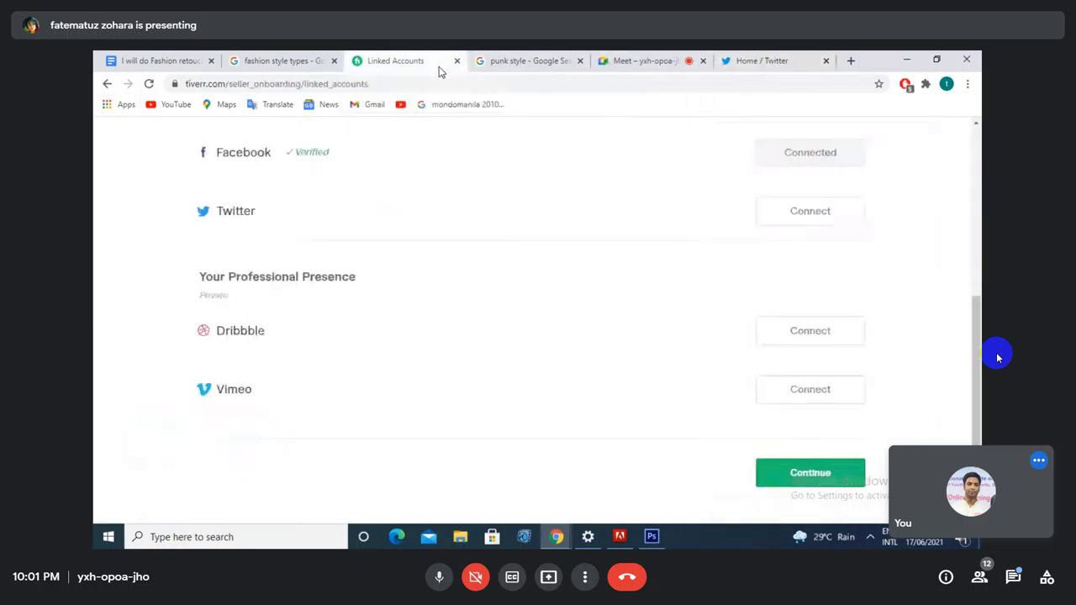
Step: Try finishing onboarding, dismiss the 65% completion notice, and return to Linked Accounts
{"action": "left_click", "coordinate": [810, 473]}
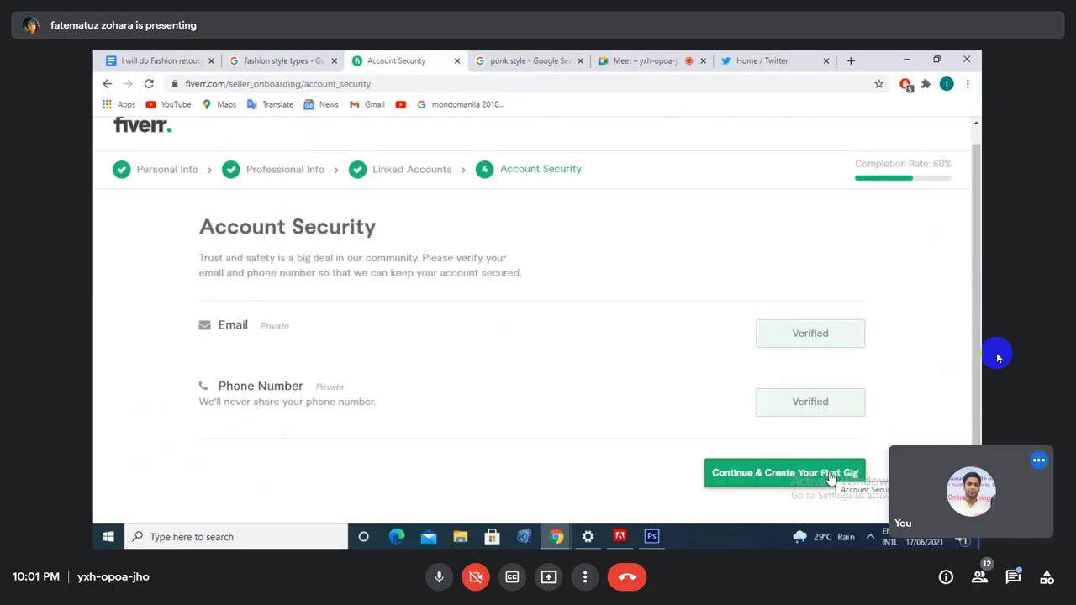
{"action": "left_click", "coordinate": [831, 478]}
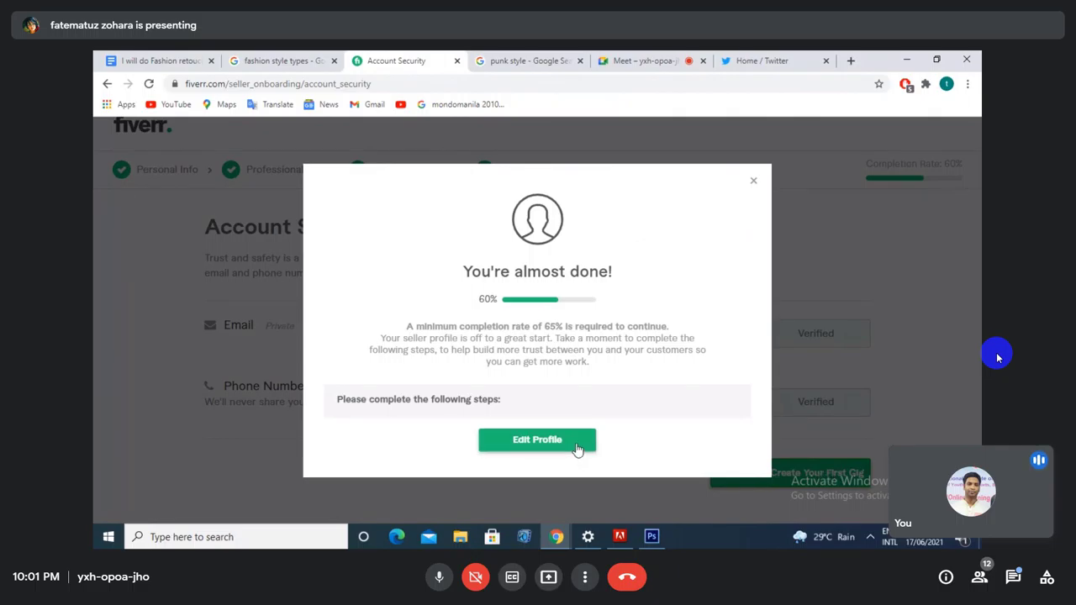
{"action": "left_click", "coordinate": [755, 182]}
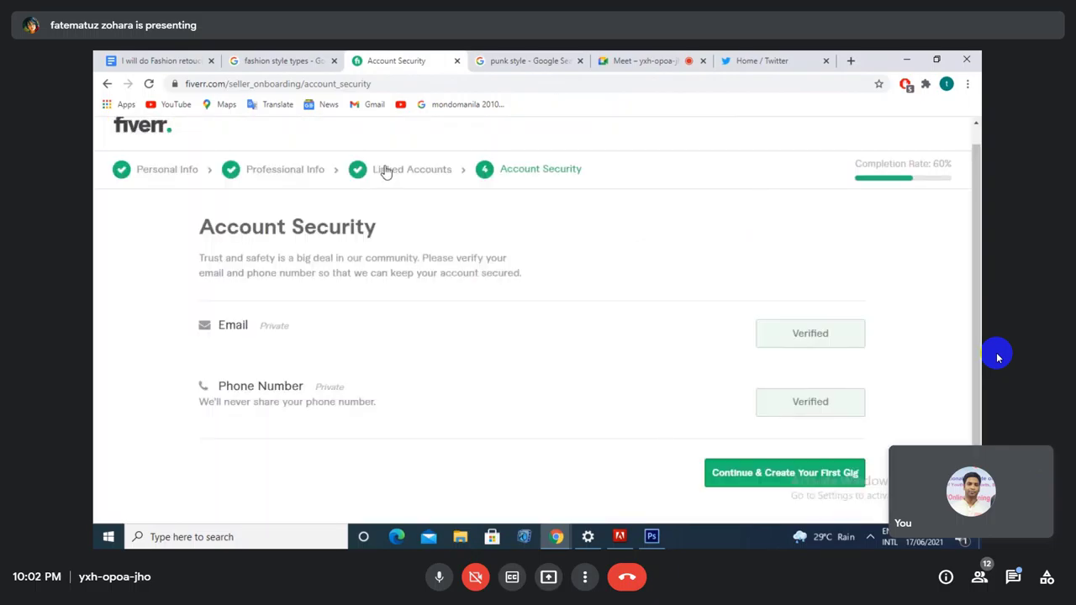
{"action": "left_click", "coordinate": [385, 171]}
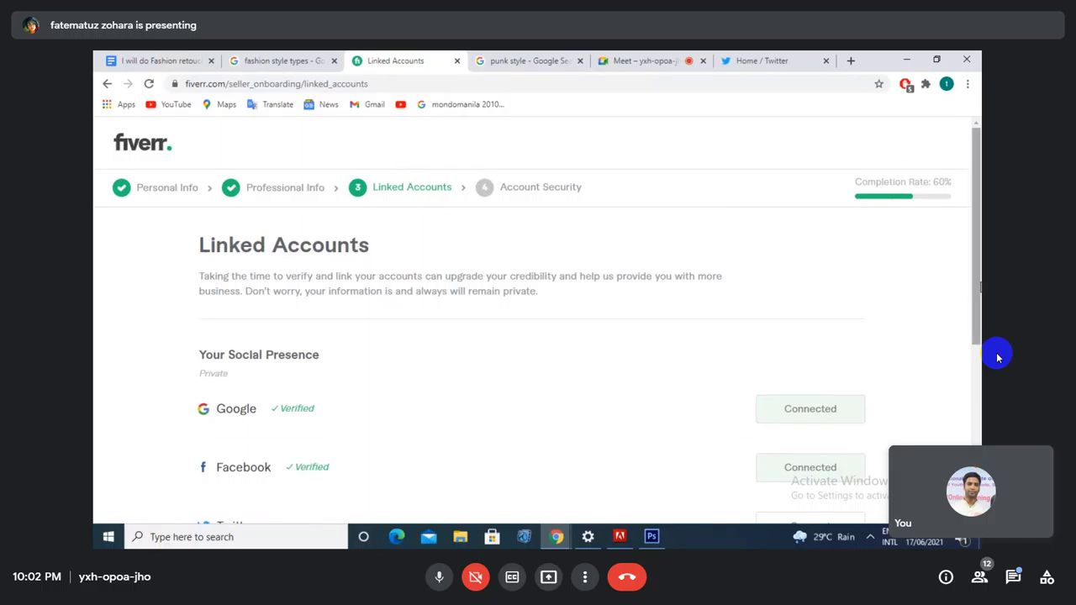
Step: Authorize Fiverr Integration for Twitter, retry Connect, then choose New Tweet from the account menu
{"action": "scroll", "coordinate": [974, 287], "scroll_direction": "down", "scroll_amount": 3}
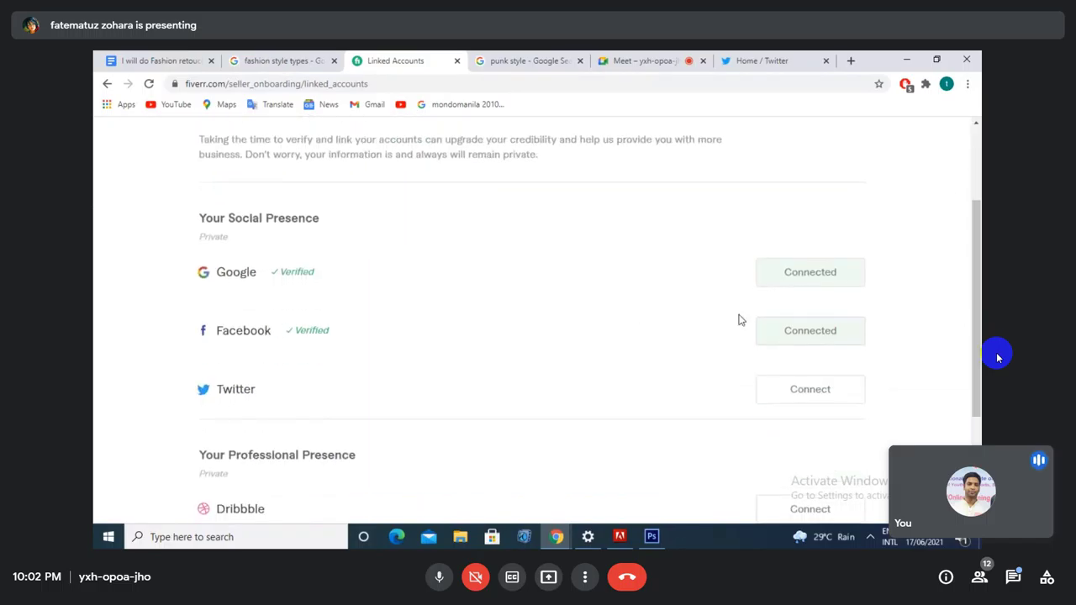
{"action": "left_click", "coordinate": [795, 397]}
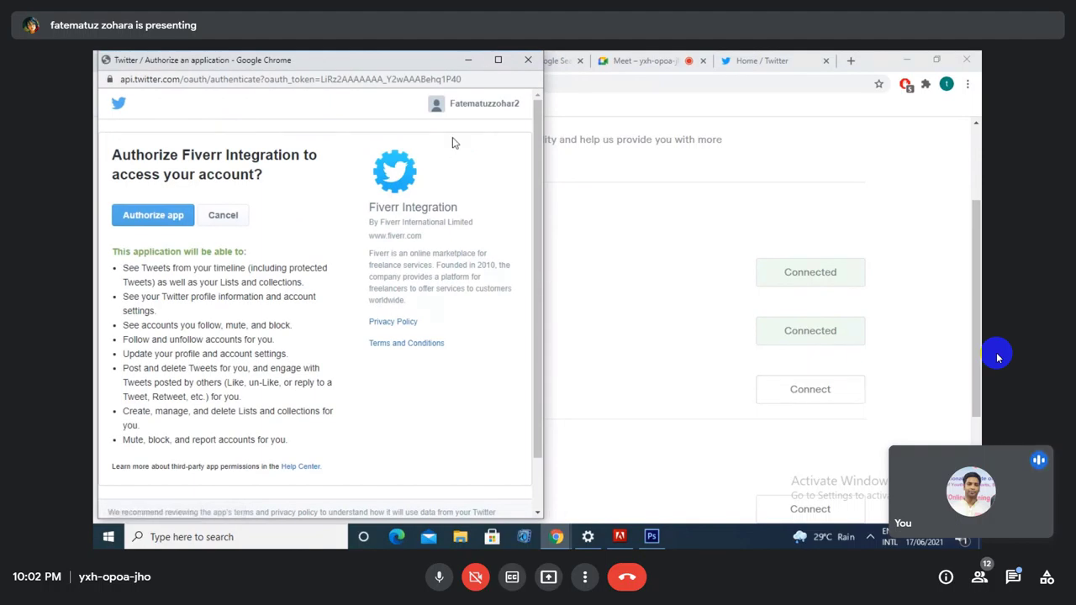
{"action": "left_click", "coordinate": [466, 108]}
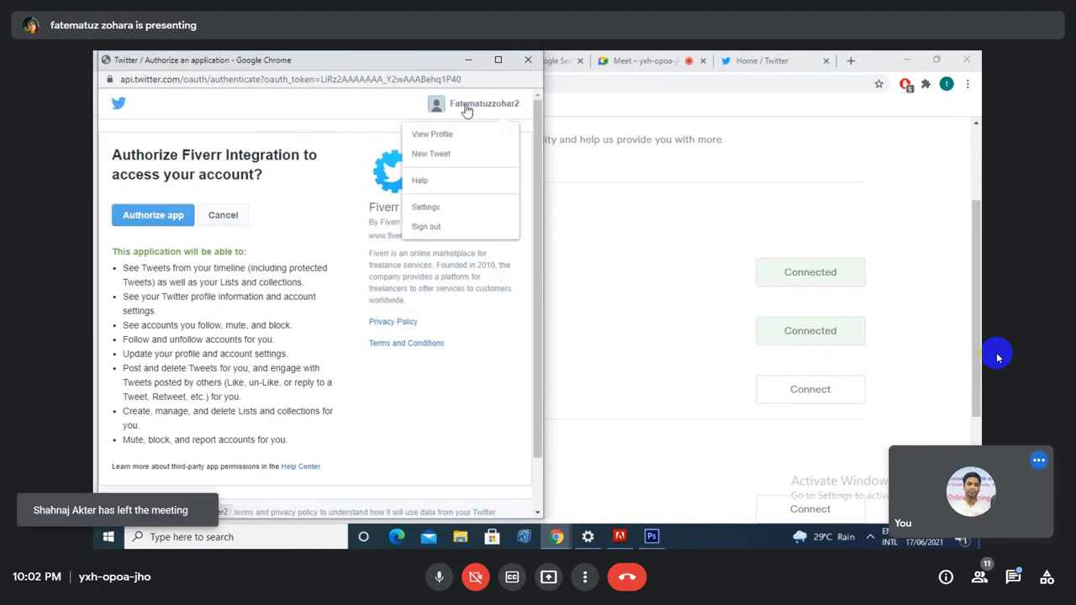
{"action": "left_click", "coordinate": [138, 219]}
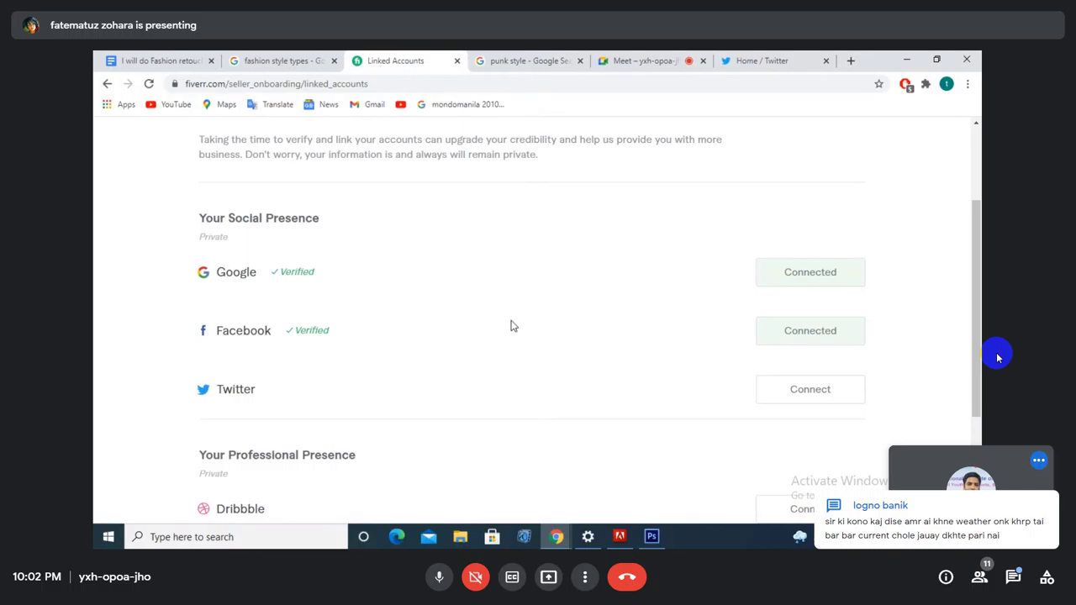
{"action": "left_click", "coordinate": [763, 398]}
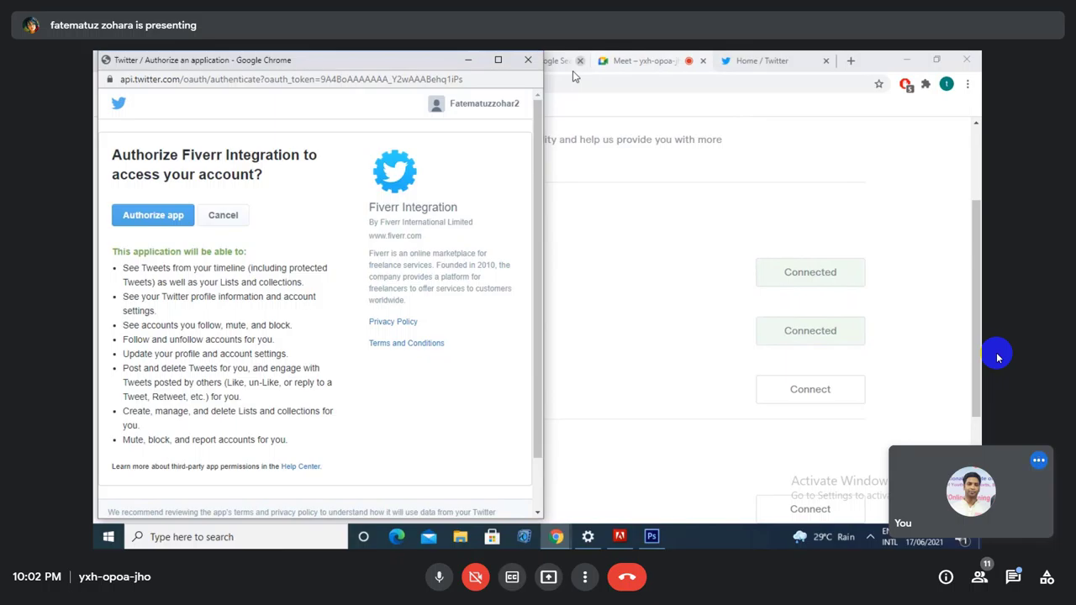
{"action": "left_click", "coordinate": [471, 103]}
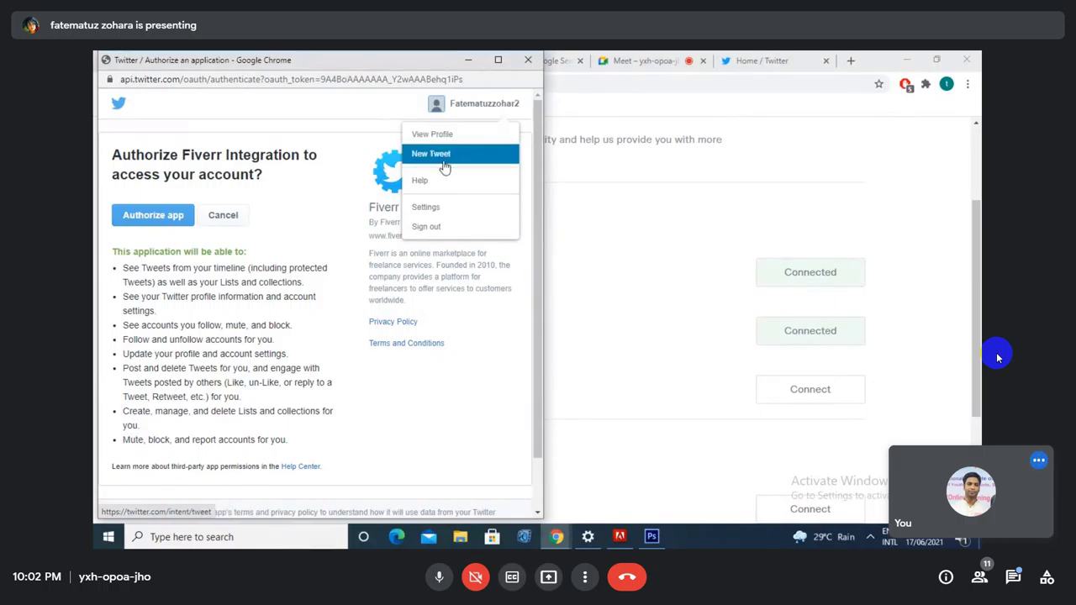
{"action": "left_click", "coordinate": [445, 165]}
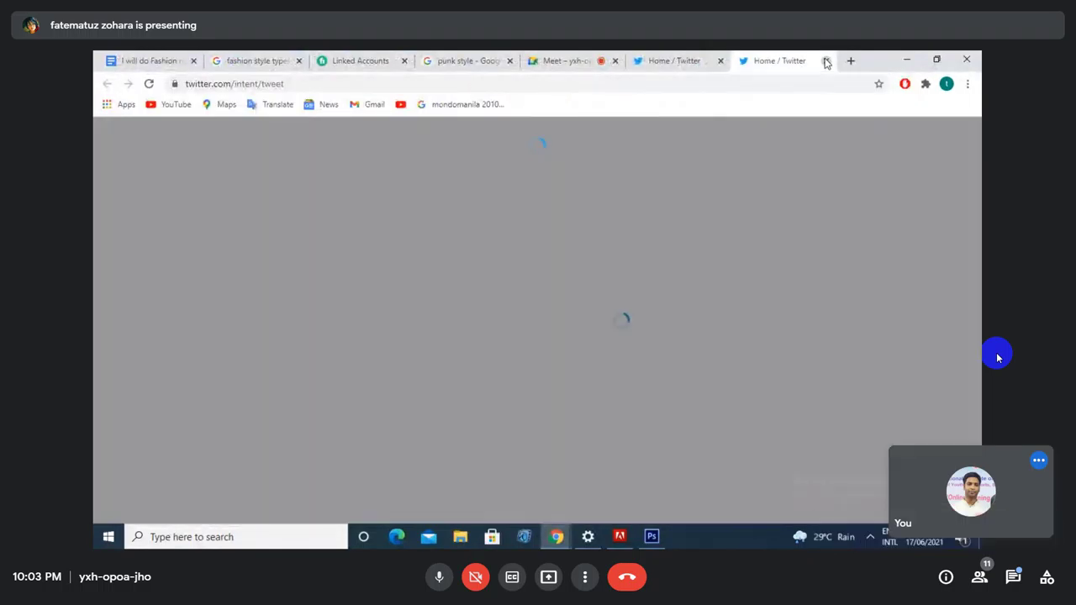
Step: Close the tweet tab, view the Twitter profile via Connect, then return to Linked Accounts
{"action": "left_click", "coordinate": [827, 61]}
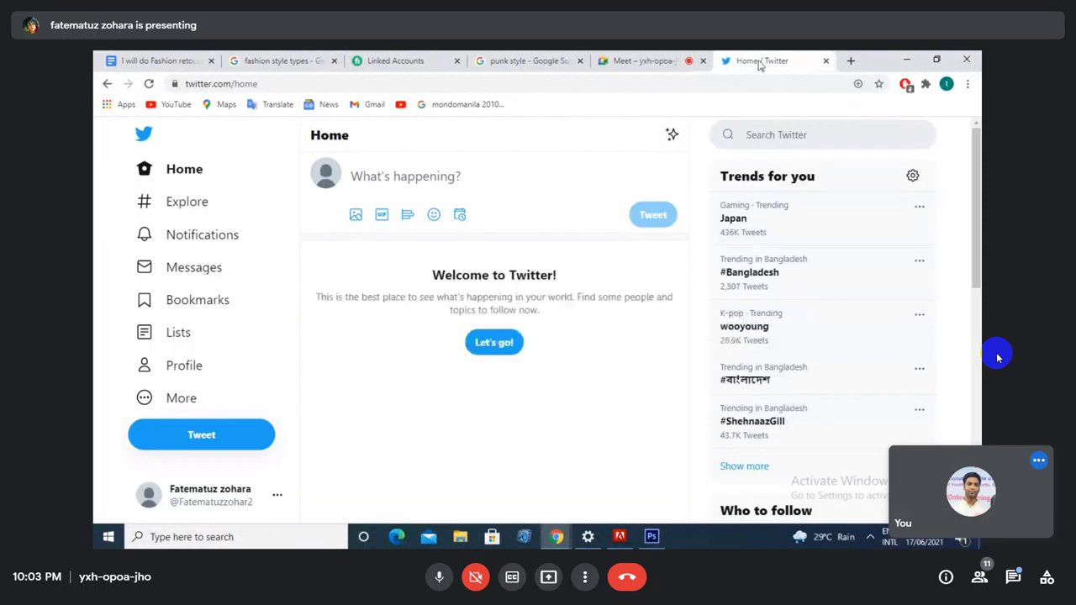
{"action": "left_click", "coordinate": [448, 64]}
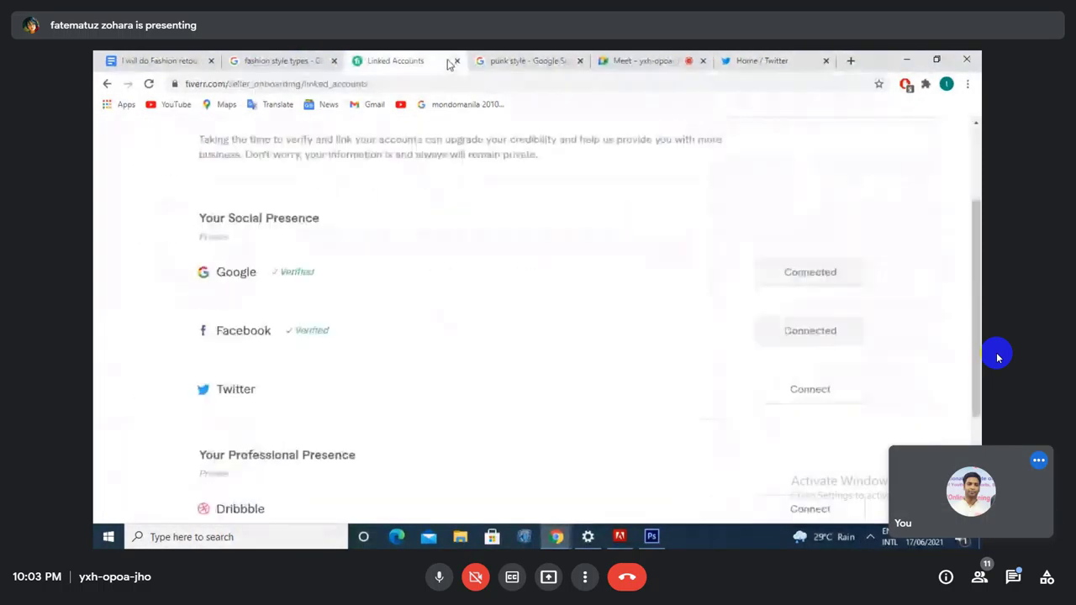
{"action": "left_click", "coordinate": [847, 401]}
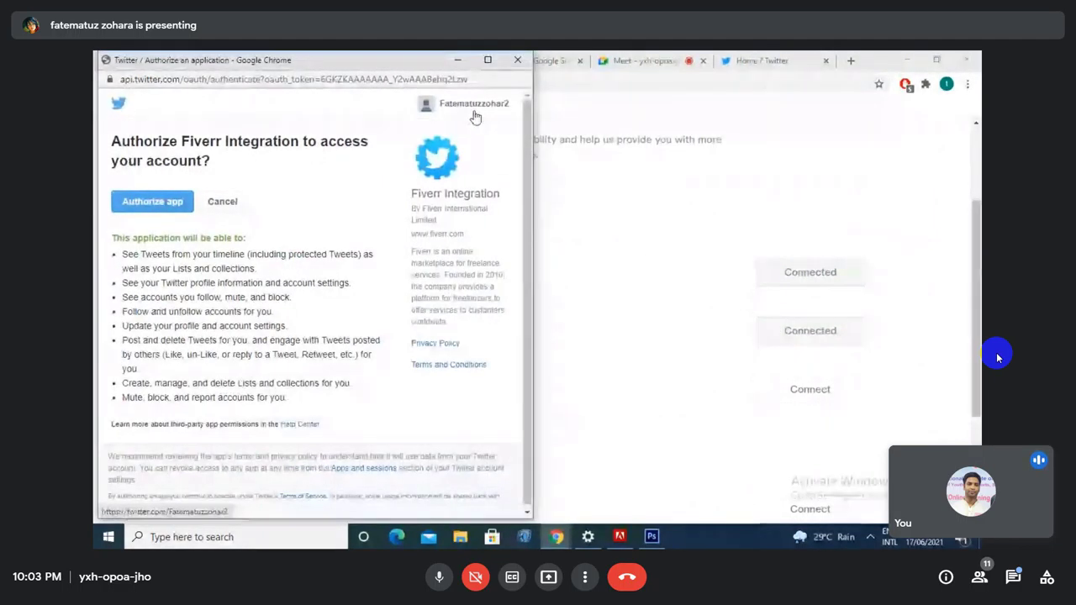
{"action": "left_click", "coordinate": [475, 104]}
{"action": "left_click", "coordinate": [464, 137]}
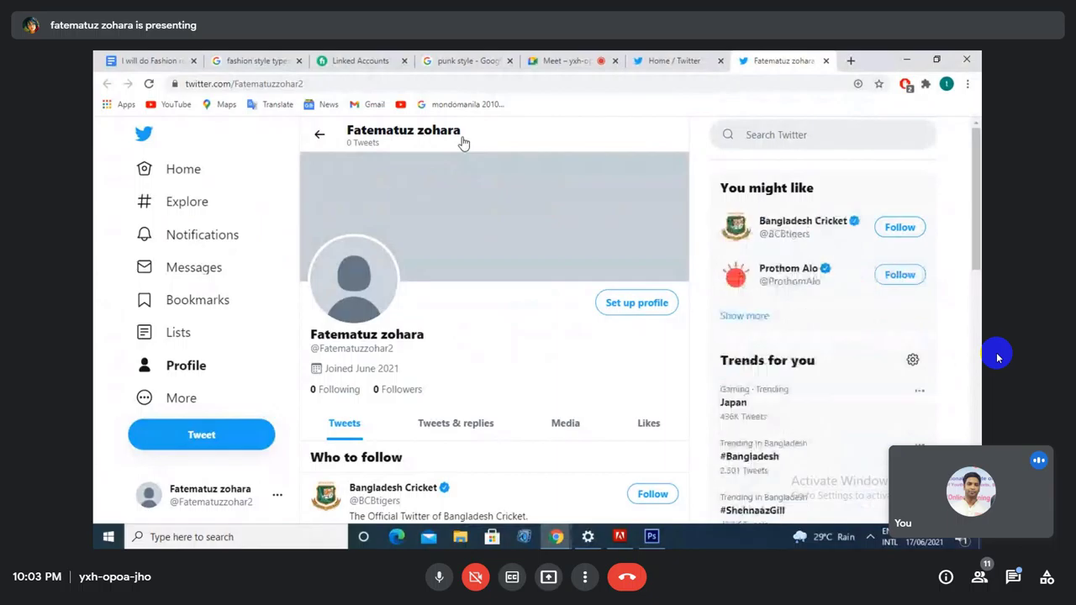
{"action": "left_click", "coordinate": [283, 505]}
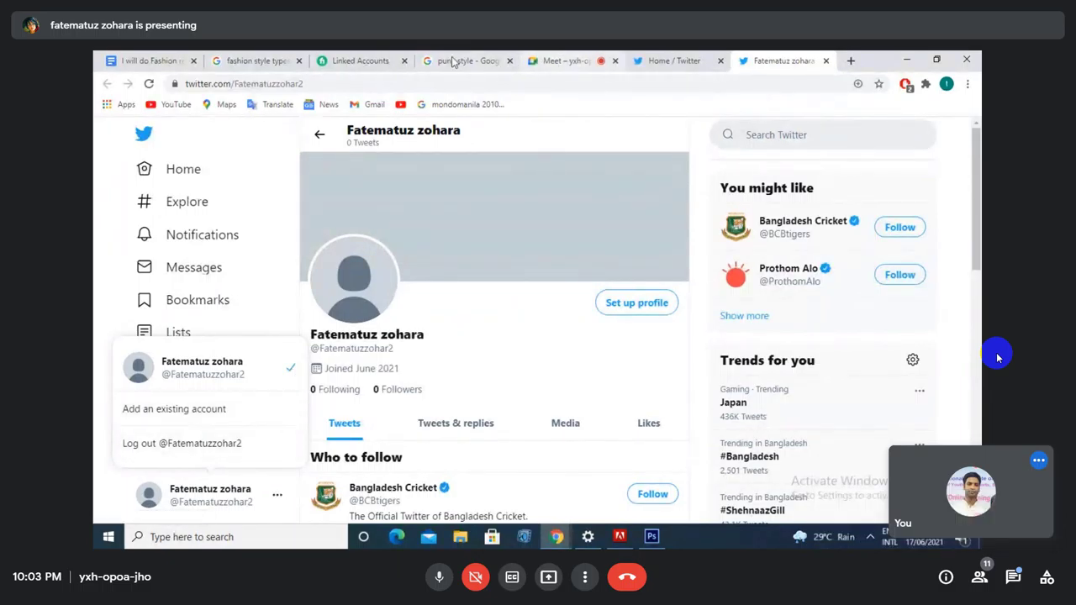
{"action": "left_click", "coordinate": [360, 61]}
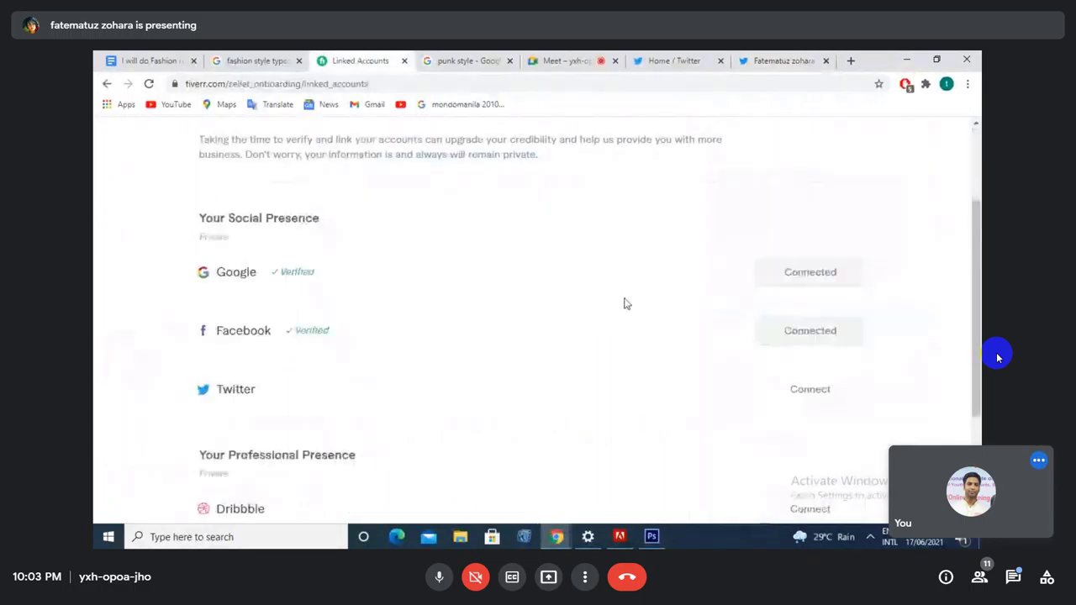
Step: Retry connecting Twitter, authorize Fiverr Integration, then return to the Twitter profile tab
{"action": "left_click", "coordinate": [791, 393]}
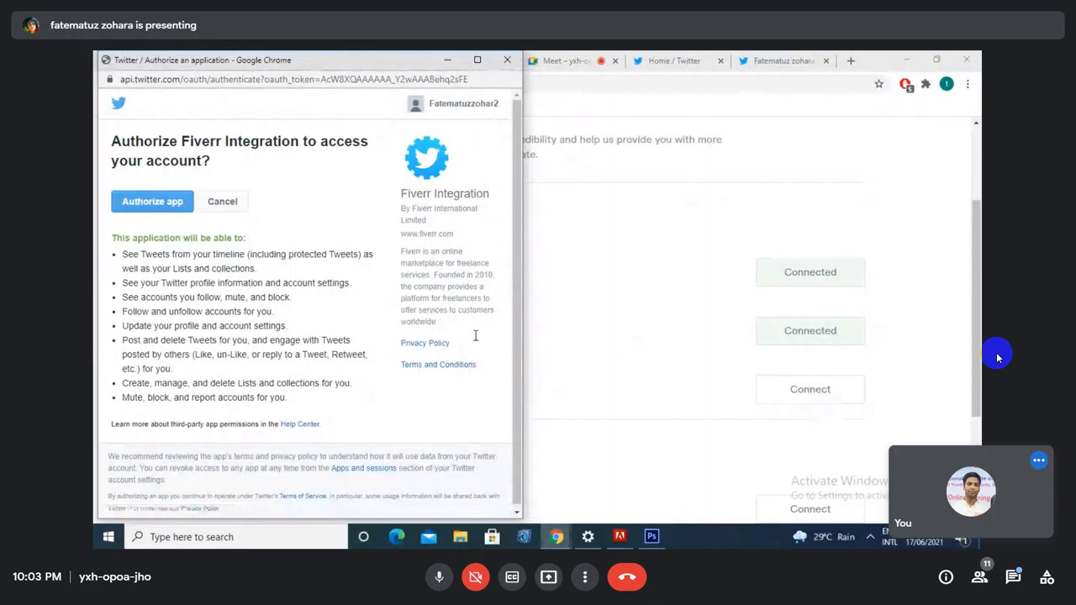
{"action": "left_click", "coordinate": [153, 205]}
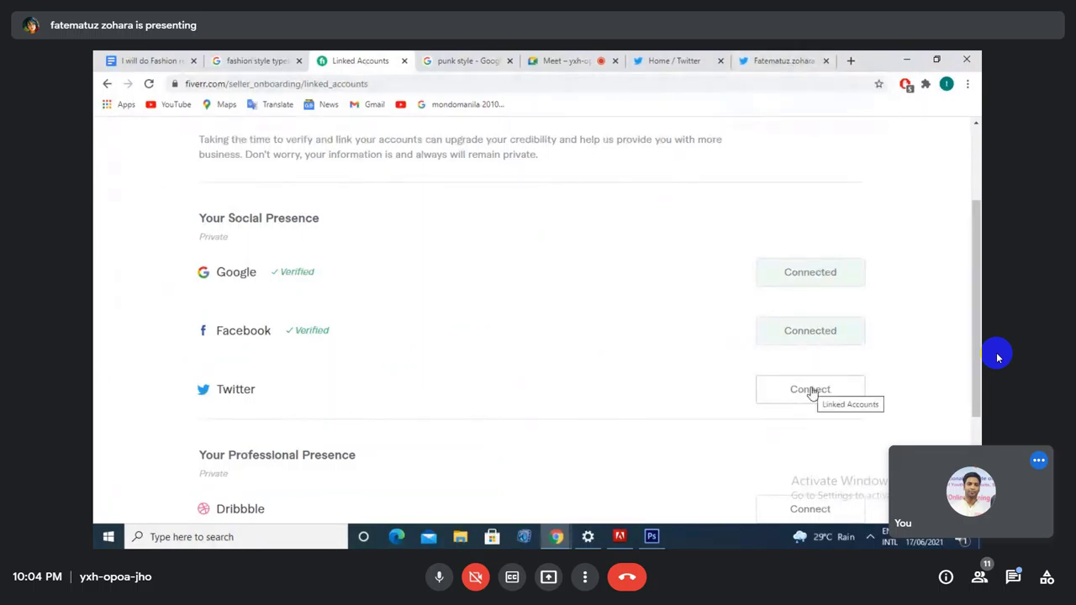
{"action": "left_click", "coordinate": [803, 65]}
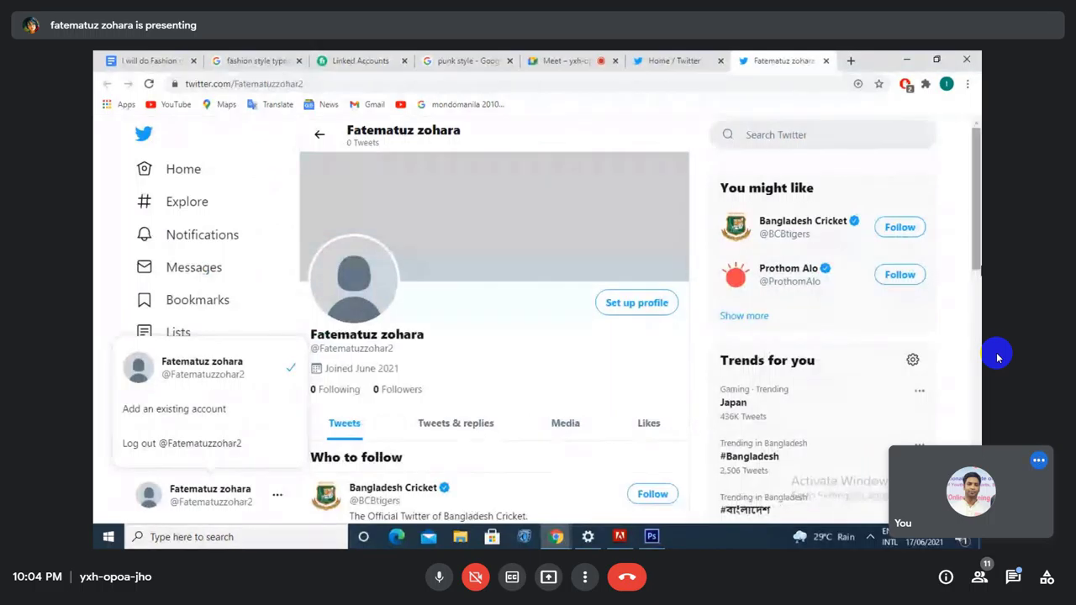
Step: Try adding an existing Twitter account with an edited username; the login is rejected
{"action": "scroll", "coordinate": [547, 456], "scroll_direction": "down", "scroll_amount": 3}
{"action": "scroll", "coordinate": [500, 337], "scroll_direction": "down", "scroll_amount": 3}
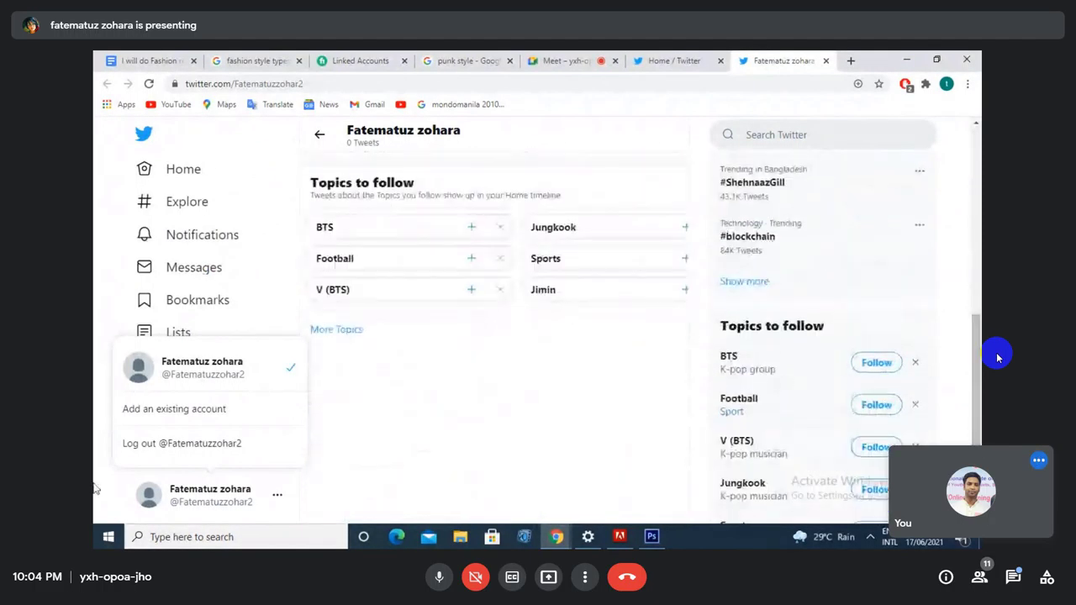
{"action": "left_click", "coordinate": [199, 422]}
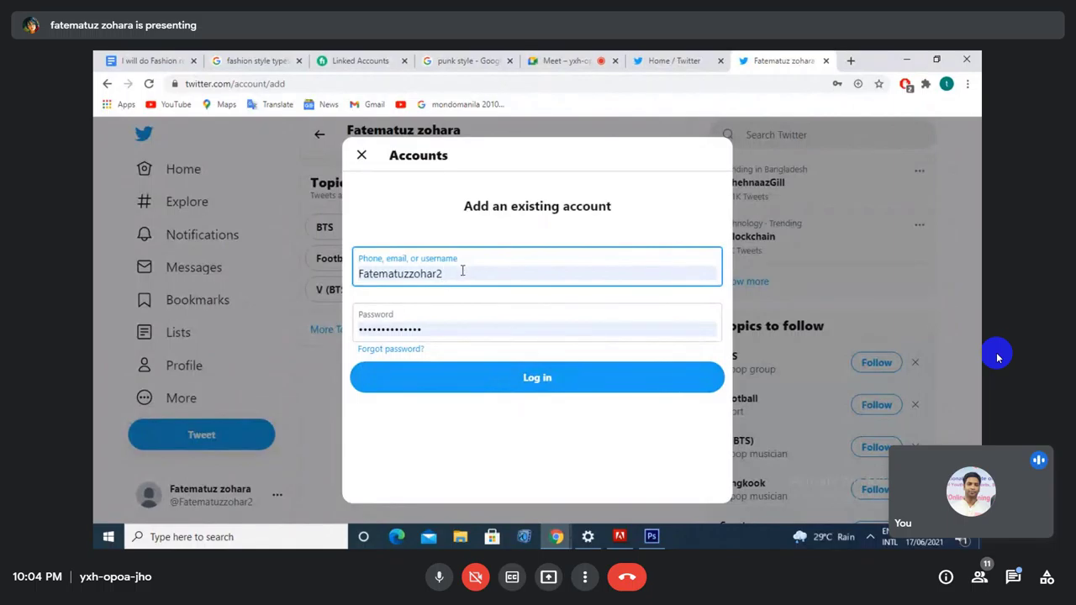
{"action": "key", "text": "BackSpace"}
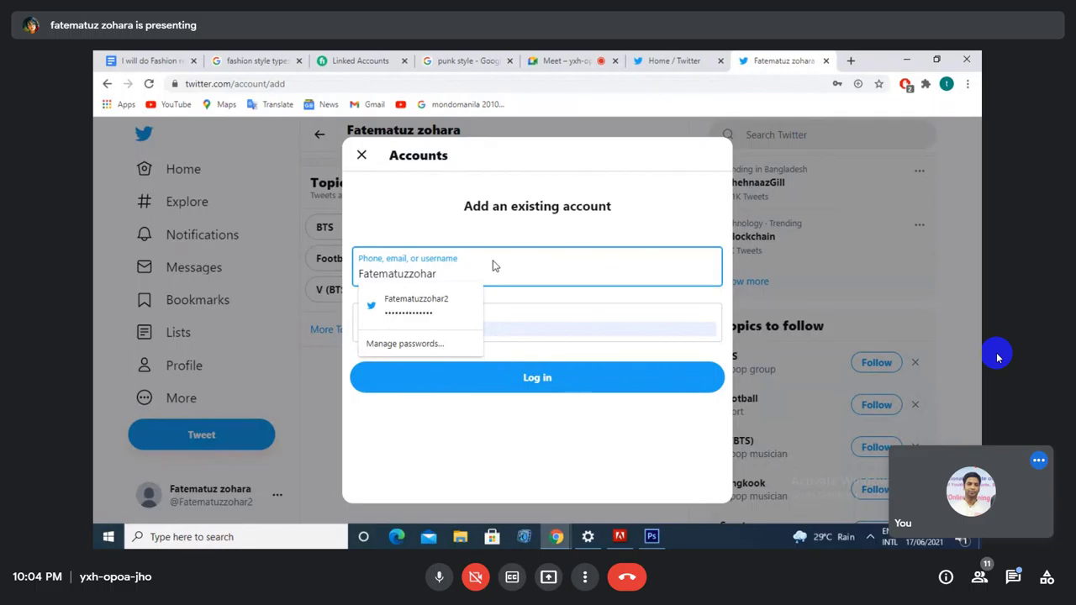
{"action": "type", "text": "2"}
{"action": "left_click", "coordinate": [531, 377]}
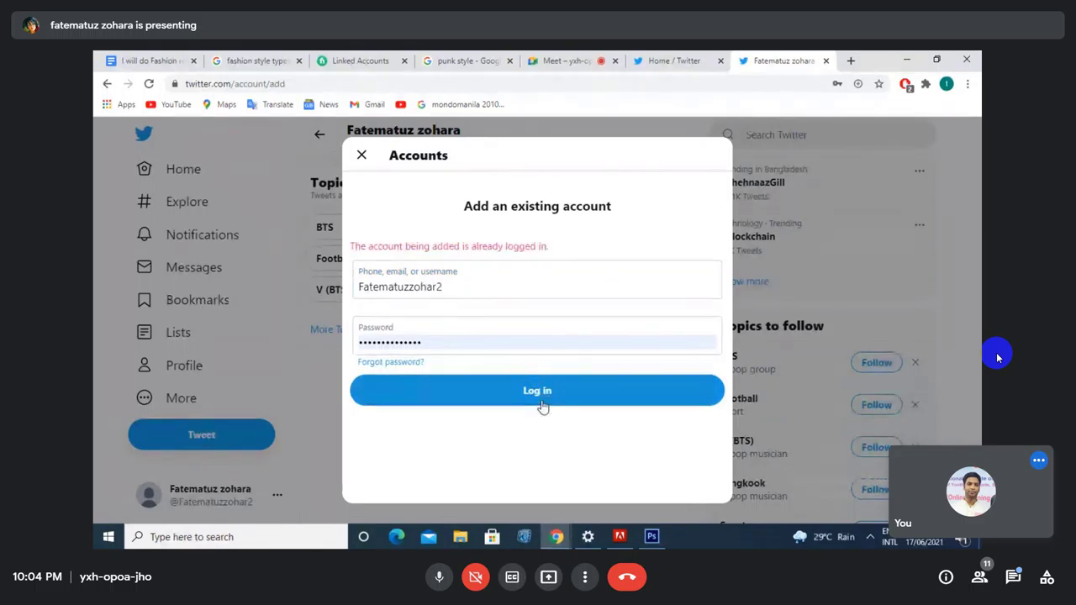
{"action": "left_click", "coordinate": [543, 397]}
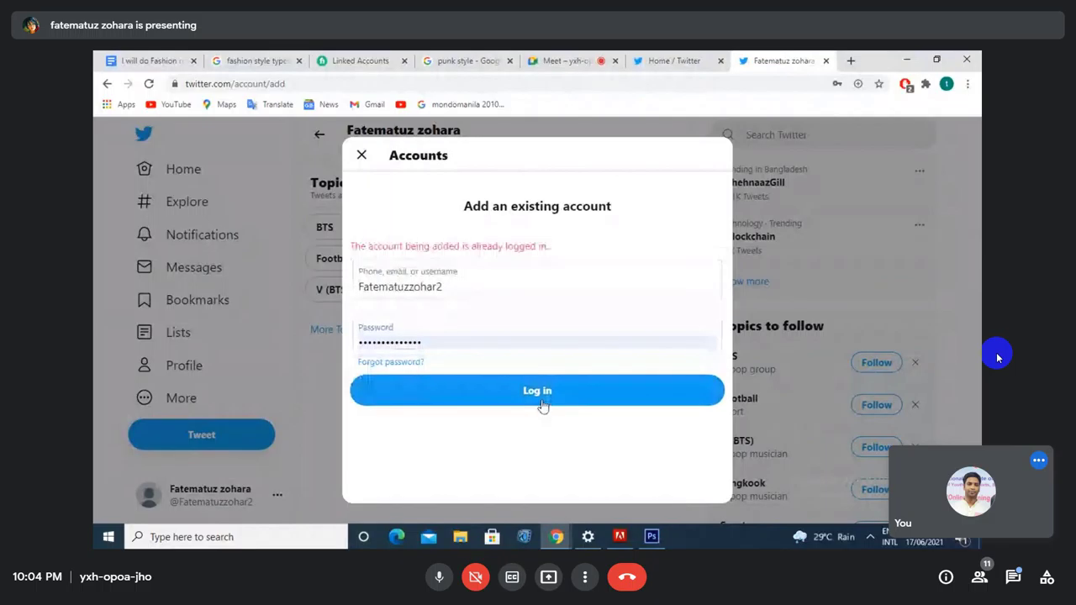
{"action": "left_click", "coordinate": [444, 286]}
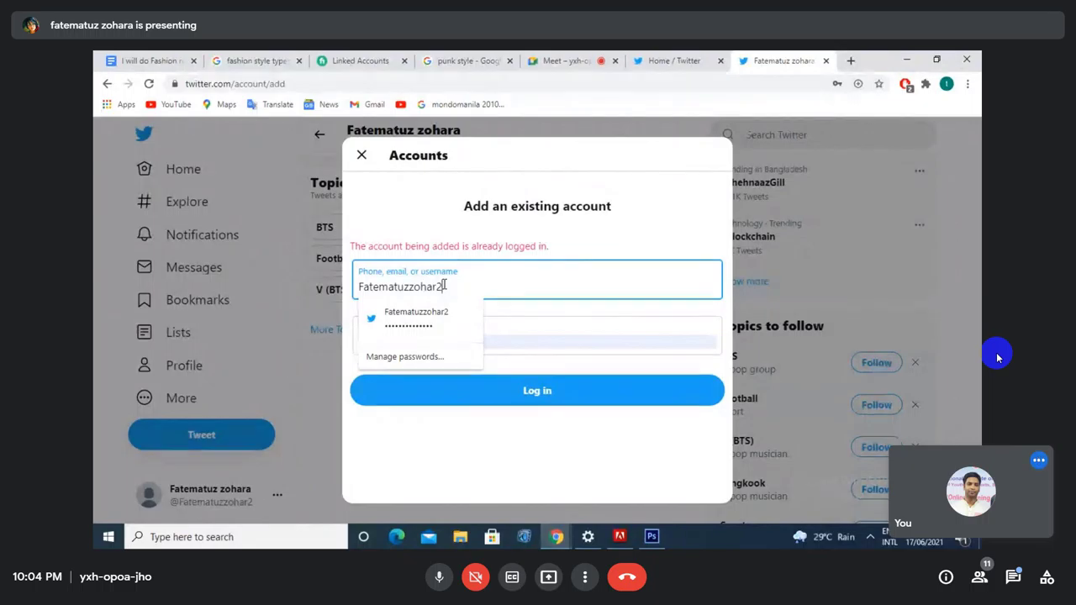
{"action": "key", "text": "BackSpace"}
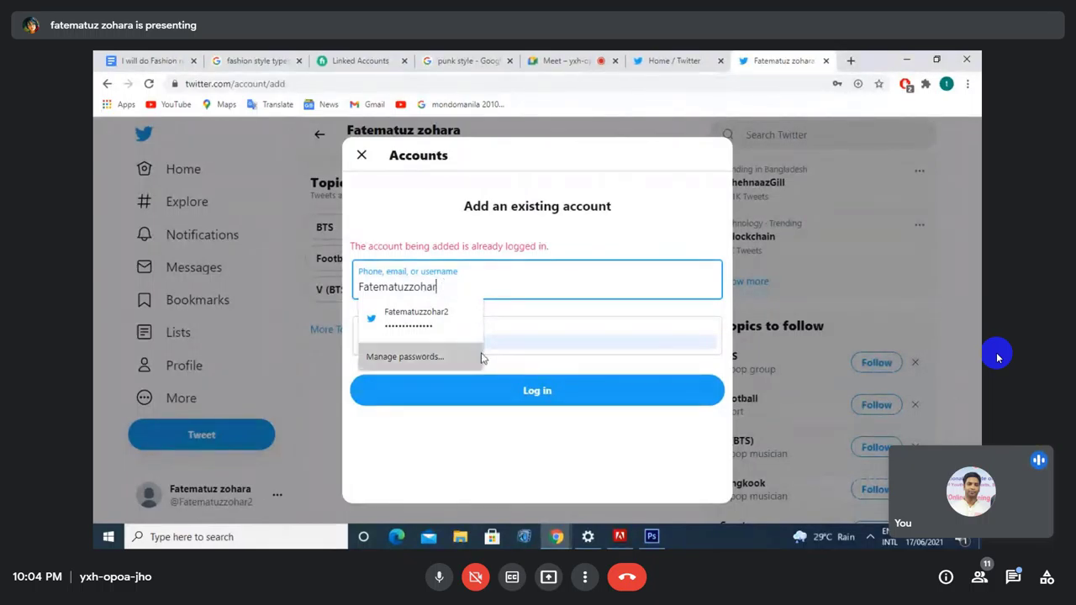
{"action": "left_click", "coordinate": [493, 403]}
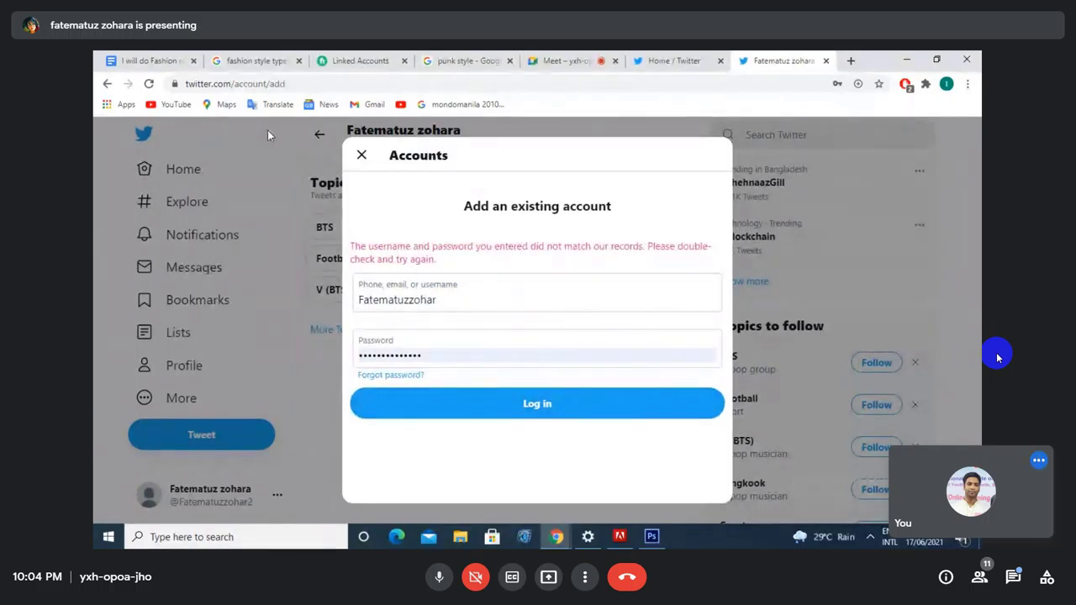
Step: Close the add-account form and go back to Fiverr's Linked Accounts page
{"action": "left_click", "coordinate": [363, 155]}
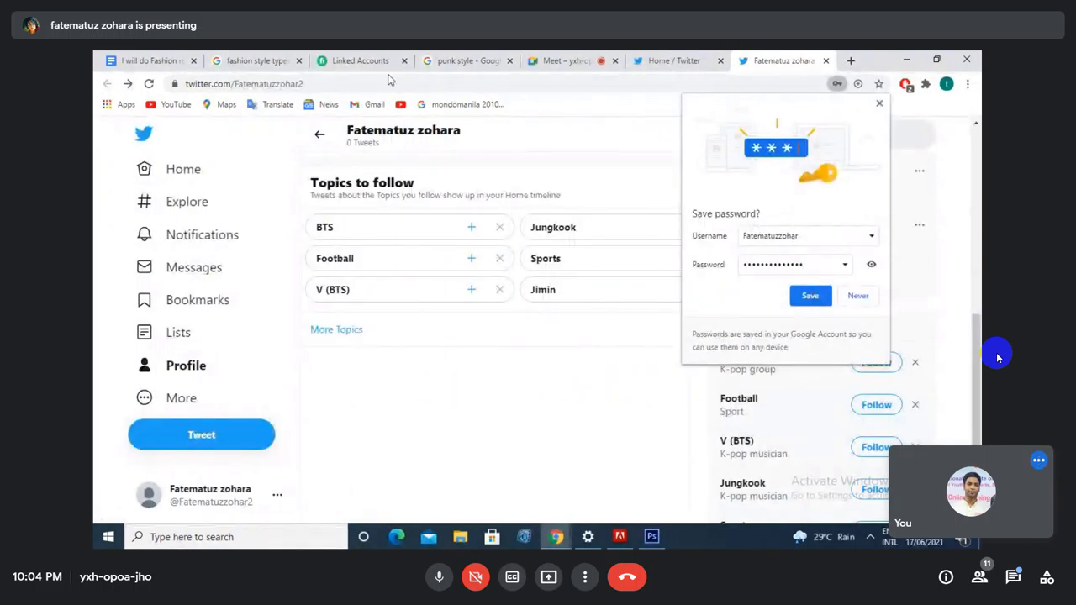
{"action": "left_click", "coordinate": [383, 65]}
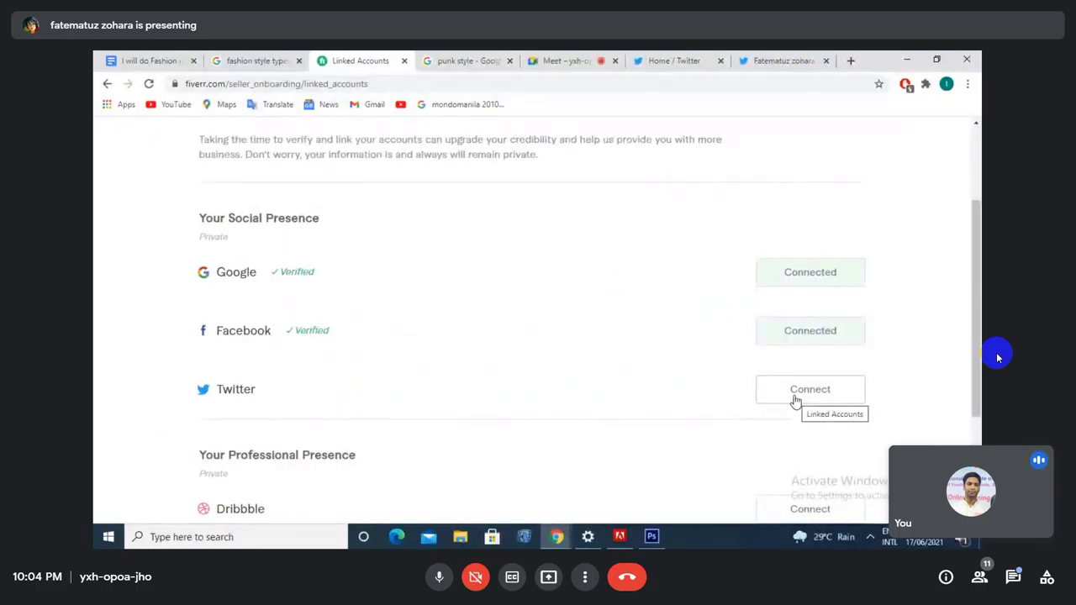
{"action": "scroll", "coordinate": [977, 336], "scroll_direction": "down", "scroll_amount": 3}
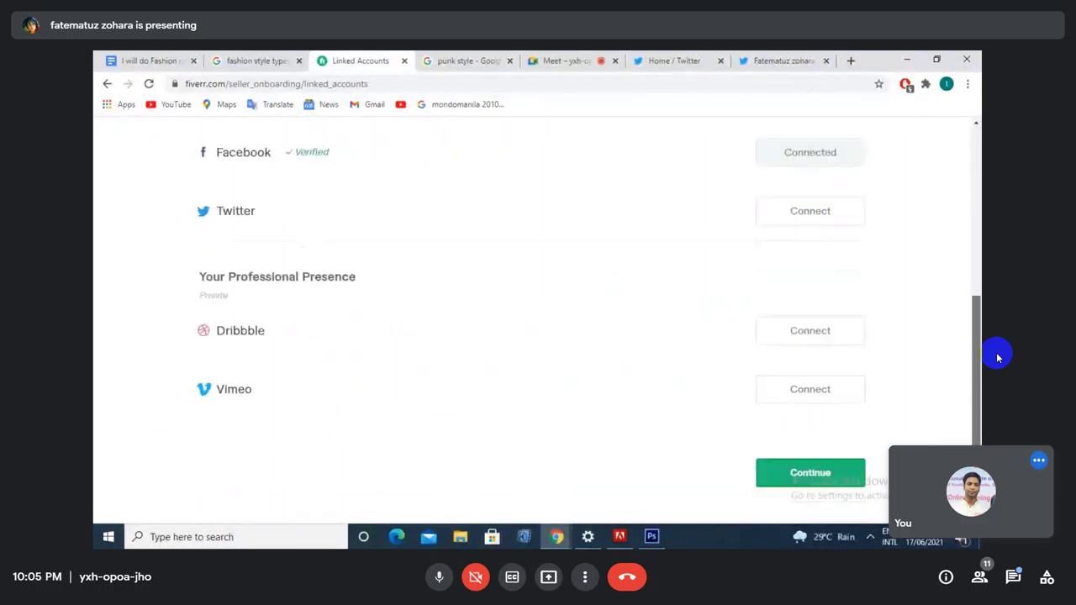